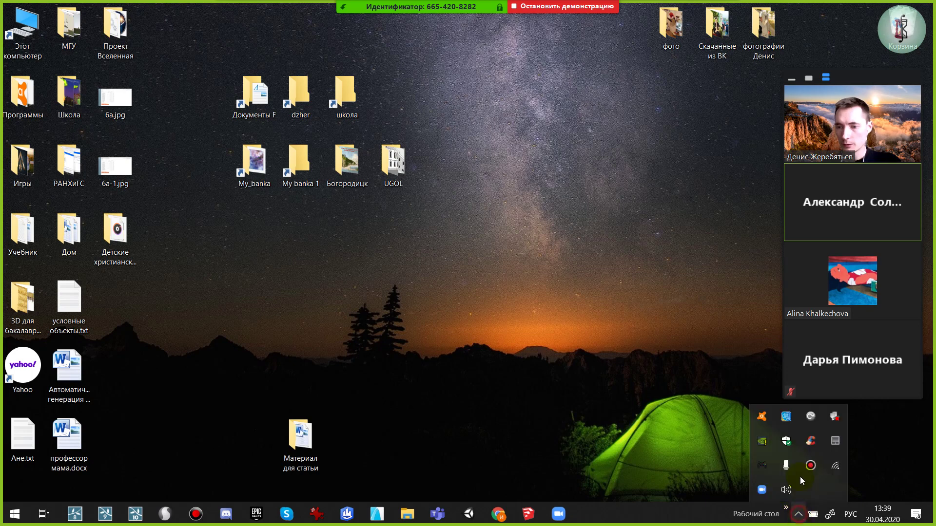
Dismiss the hidden-icons tray and bring the SketchUp model территория дворца.skp to the front
left_click(624, 427)
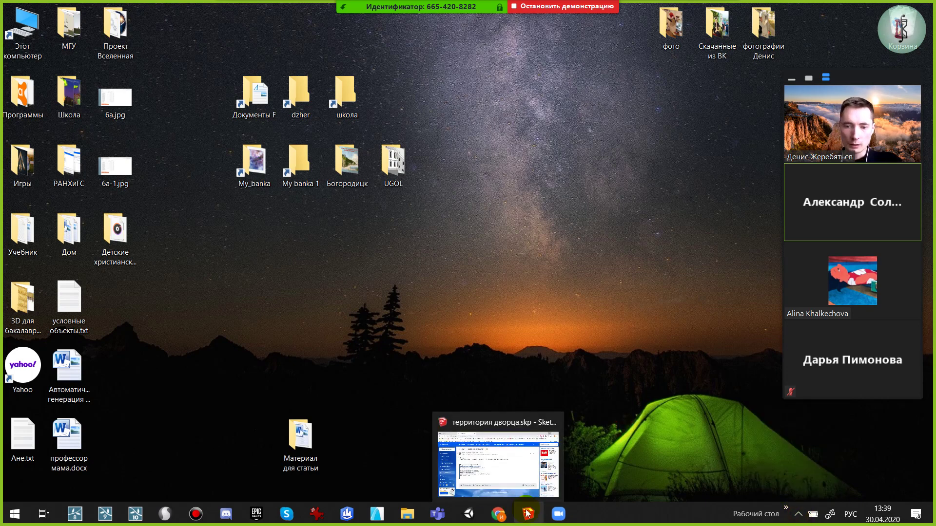
mouse_move(498, 514)
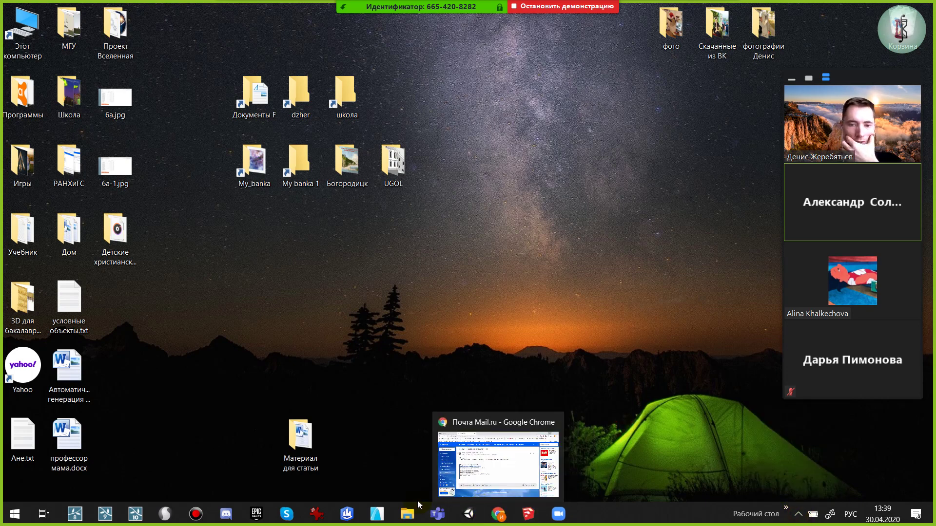
mouse_move(528, 514)
left_click(529, 475)
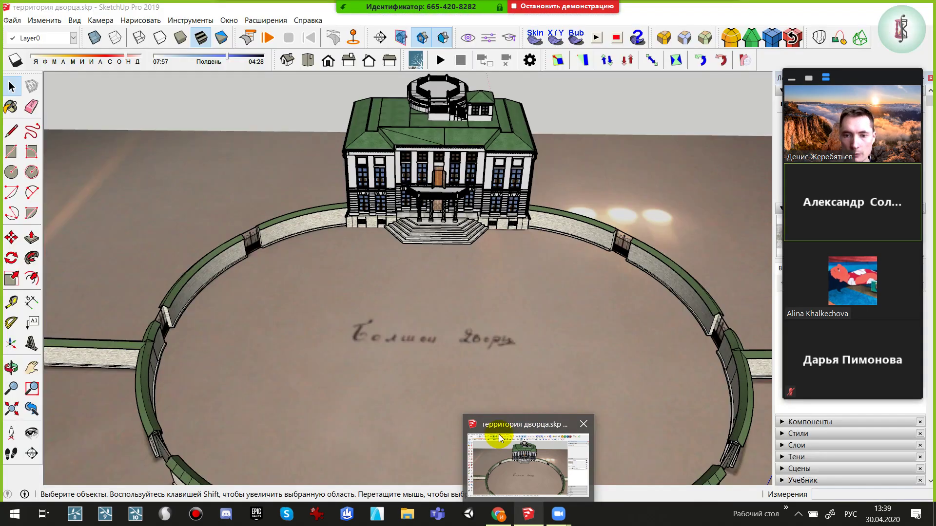
left_click(499, 434)
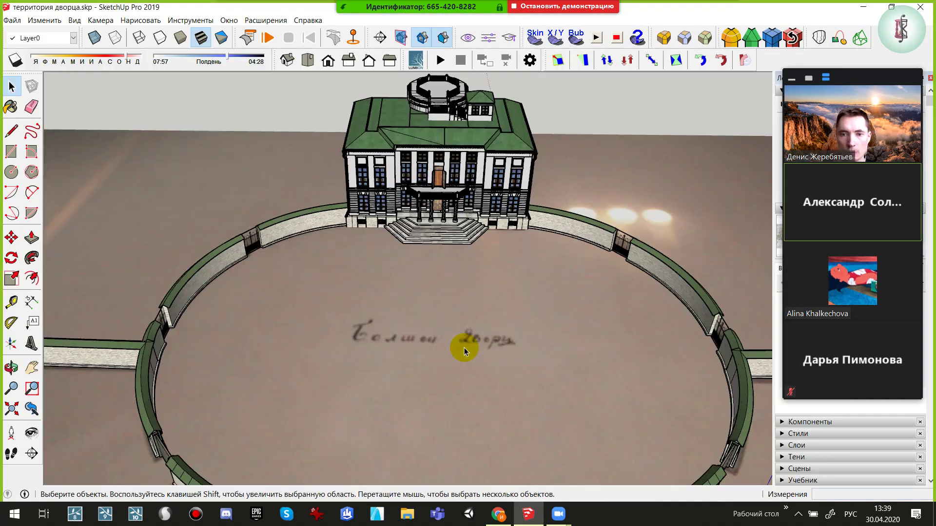
key("o")
scroll(519, 232, "down", 3)
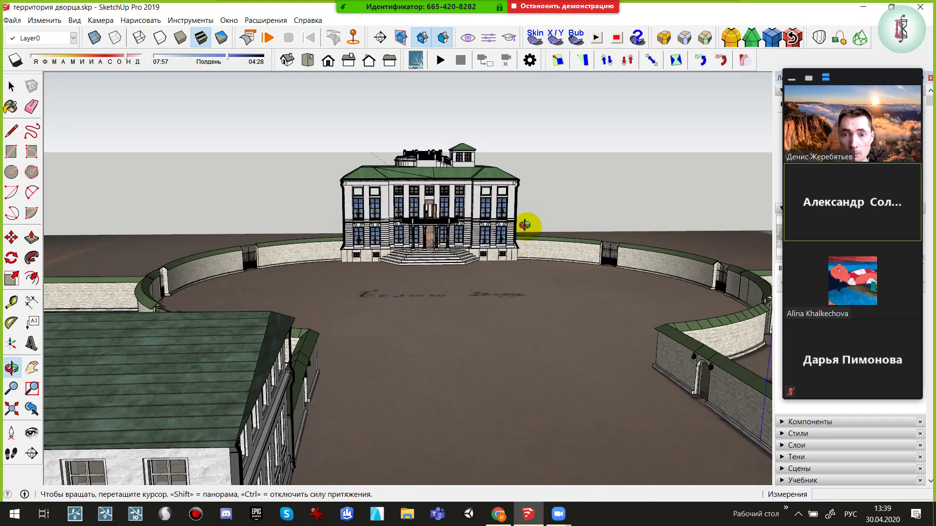
scroll(529, 224, "down", 2)
key("space")
scroll(493, 240, "down", 2)
middle_click_drag(436, 267, 335, 286)
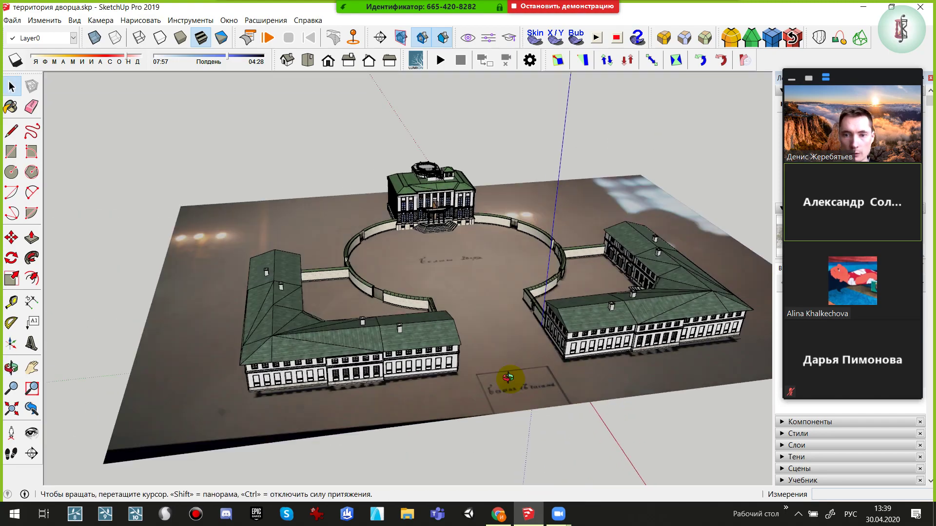
scroll(376, 319, "up", 1)
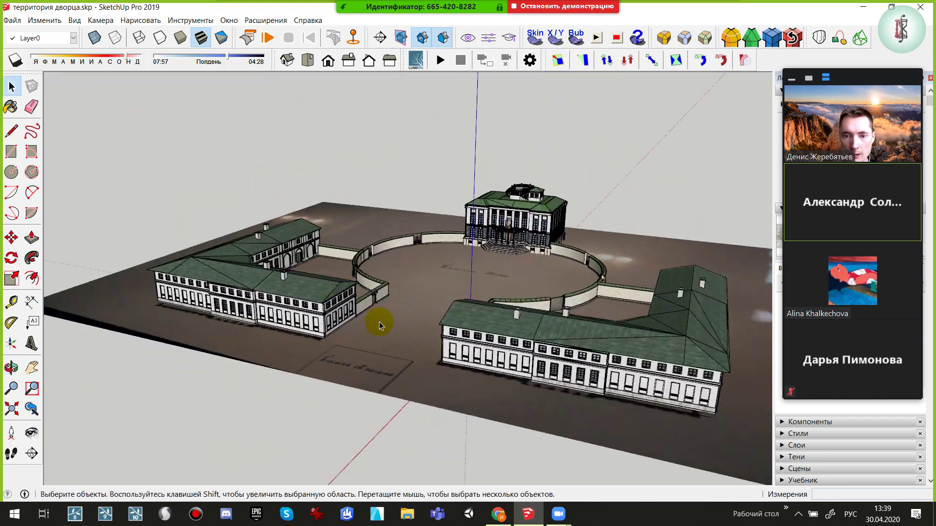
scroll(433, 293, "up", 2)
scroll(424, 277, "up", 2)
scroll(383, 297, "up", 3)
mouse_move(383, 297)
middle_mouse_down()
mouse_move(240, 293)
mouse_move(414, 286)
mouse_move(388, 285)
mouse_move(441, 244)
mouse_move(548, 334)
mouse_move(504, 318)
middle_mouse_up()
scroll(382, 268, "up", 2)
scroll(388, 285, "up", 2)
scroll(442, 244, "up", 1)
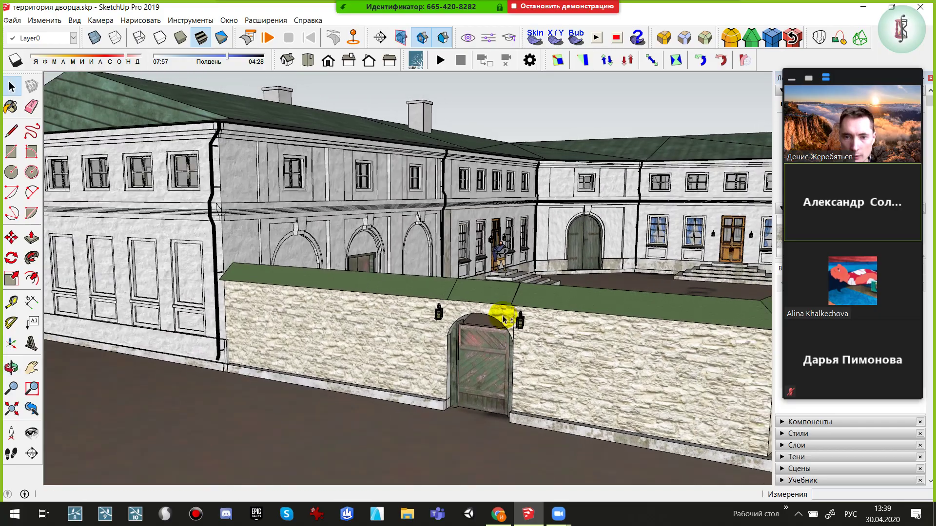
scroll(463, 330, "up", 1)
scroll(434, 314, "up", 3)
scroll(417, 305, "up", 3)
scroll(417, 304, "down", 1)
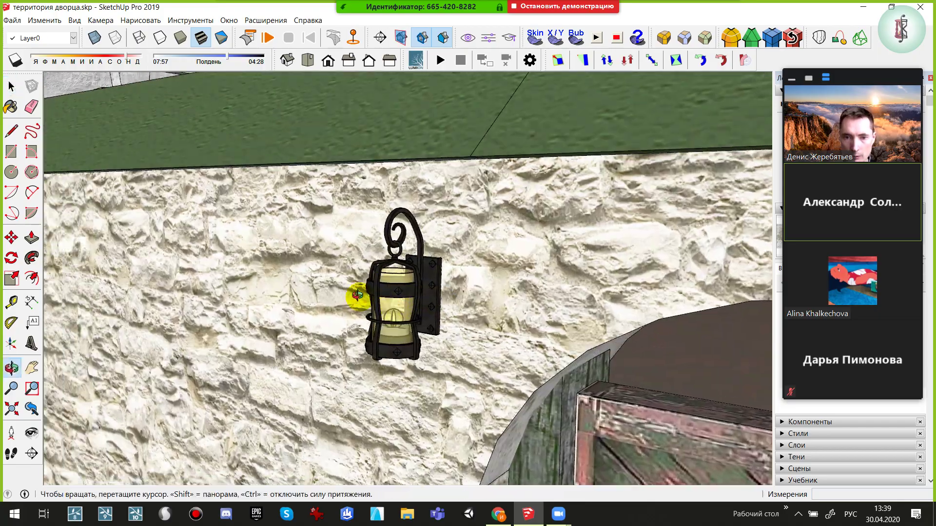
scroll(420, 300, "down", 1)
scroll(422, 295, "down", 2)
scroll(425, 291, "down", 1)
scroll(425, 291, "down", 3)
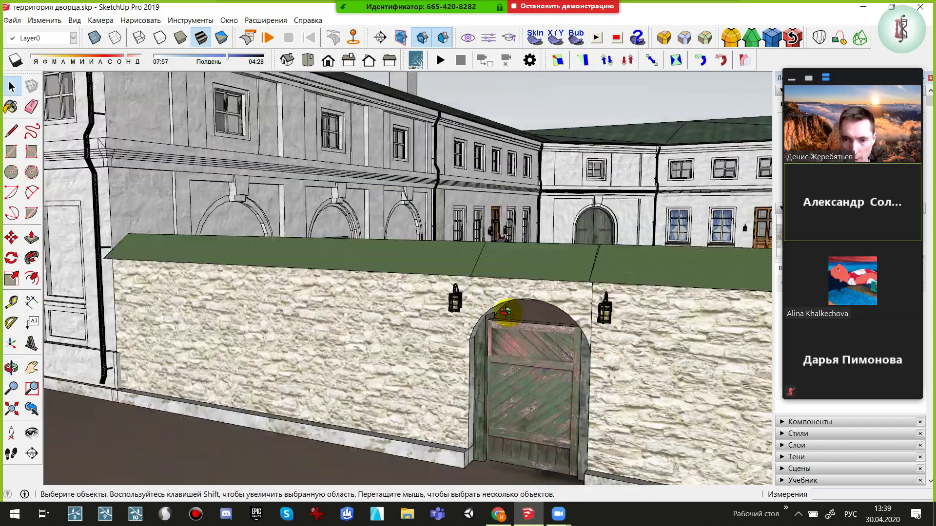
mouse_move(502, 312)
middle_mouse_down()
mouse_move(487, 242)
mouse_move(429, 268)
mouse_move(452, 272)
middle_mouse_up()
scroll(359, 298, "down", 3)
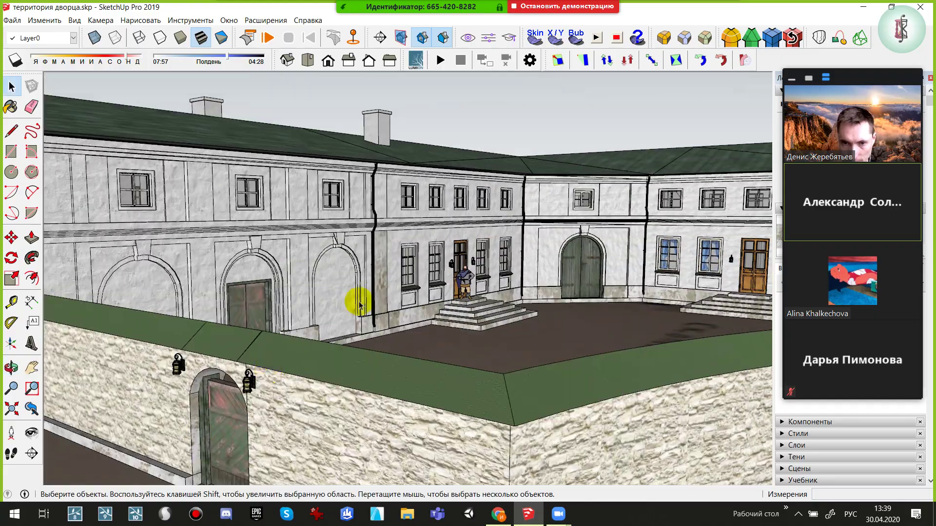
mouse_move(359, 299)
middle_mouse_down()
mouse_move(115, 371)
mouse_move(386, 262)
mouse_move(468, 314)
mouse_move(568, 346)
mouse_move(309, 338)
mouse_move(501, 328)
mouse_move(513, 313)
mouse_move(428, 323)
mouse_move(681, 355)
mouse_move(388, 338)
mouse_move(557, 302)
mouse_move(340, 274)
mouse_move(507, 403)
mouse_move(481, 354)
mouse_move(435, 351)
mouse_move(428, 311)
middle_mouse_up()
scroll(341, 272, "down", 4)
scroll(447, 345, "down", 2)
scroll(409, 341, "down", 2)
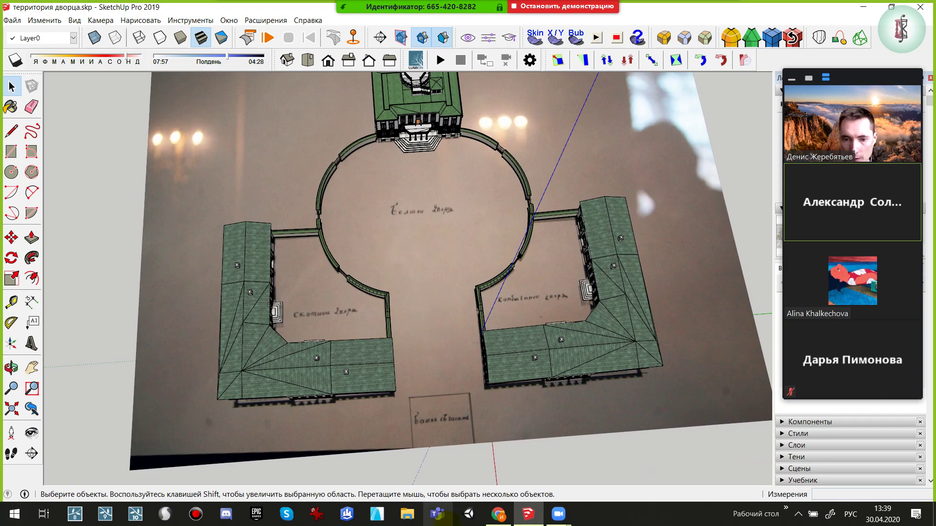
left_click(419, 522)
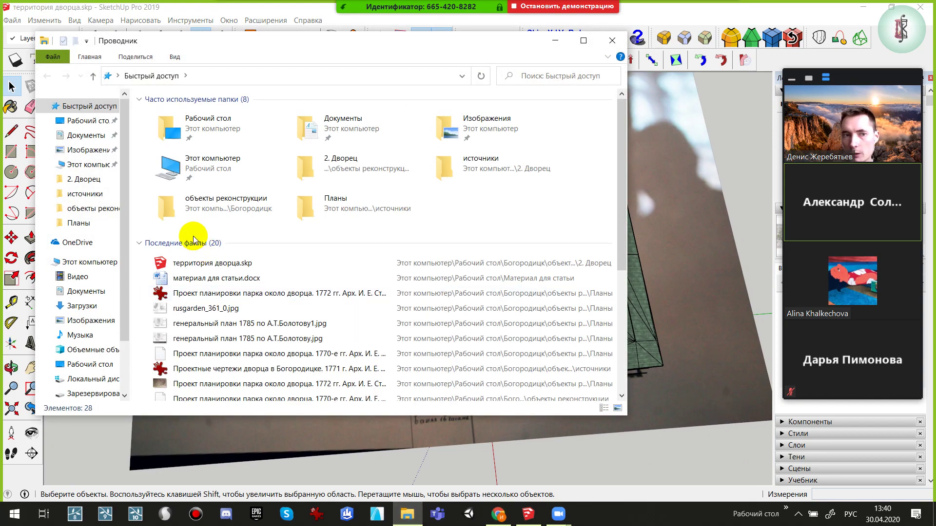
Open 2. Дворец's источники folder and preview the 1771 park facade drawing
left_click(99, 178)
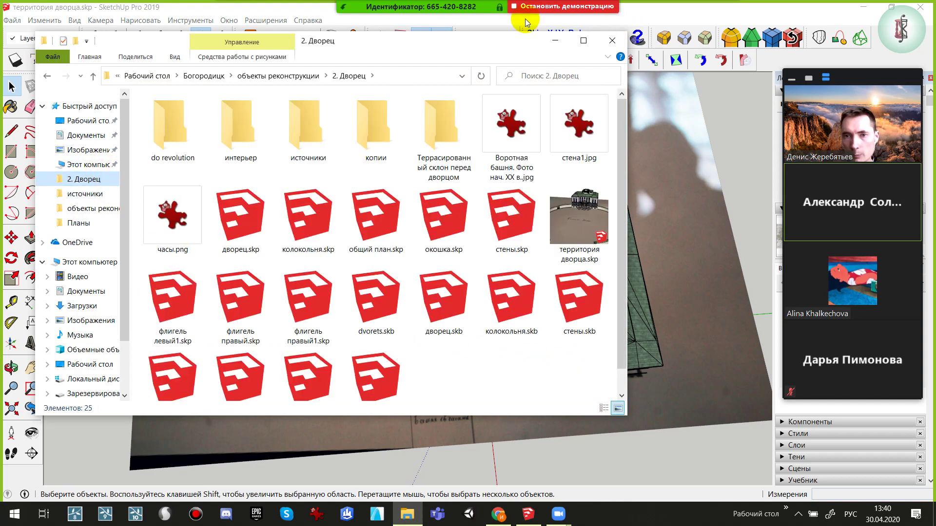
mouse_move(469, 44)
left_mouse_down()
mouse_move(496, 115)
mouse_move(501, 96)
left_mouse_up()
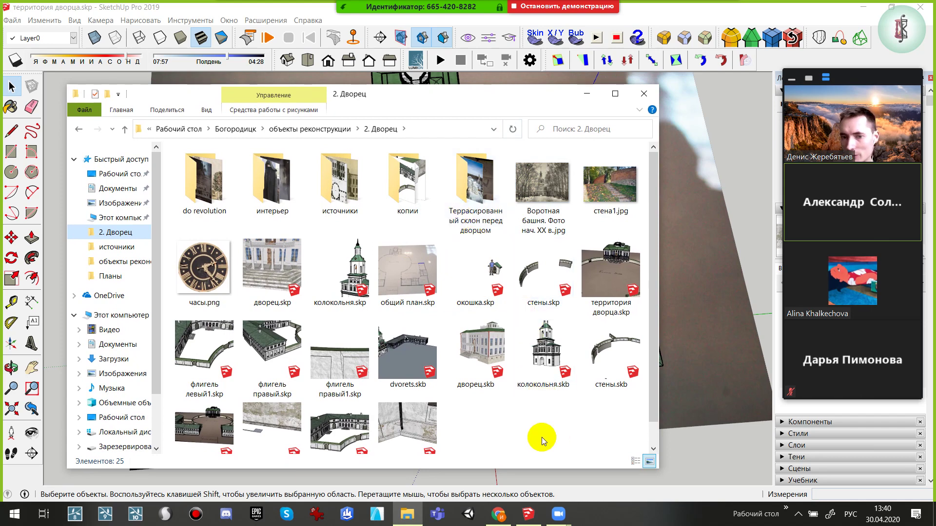
double_click(312, 195)
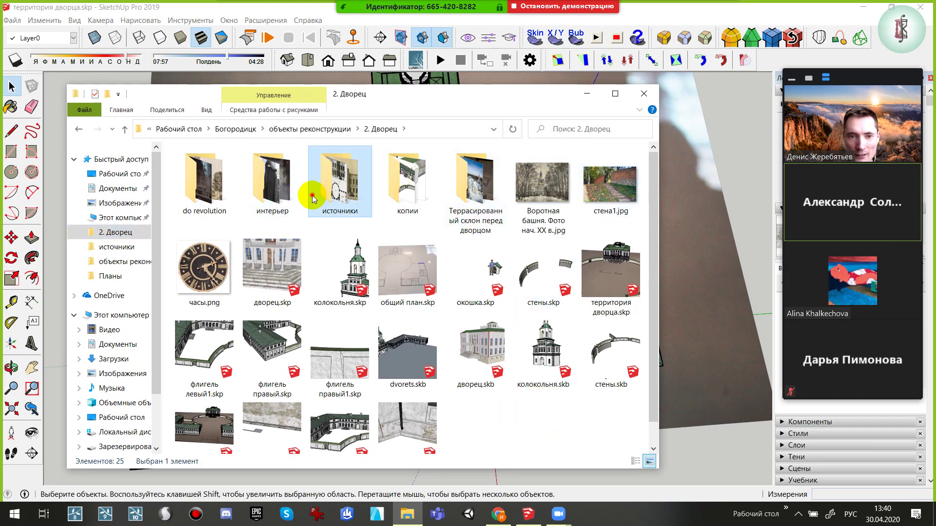
double_click(331, 202)
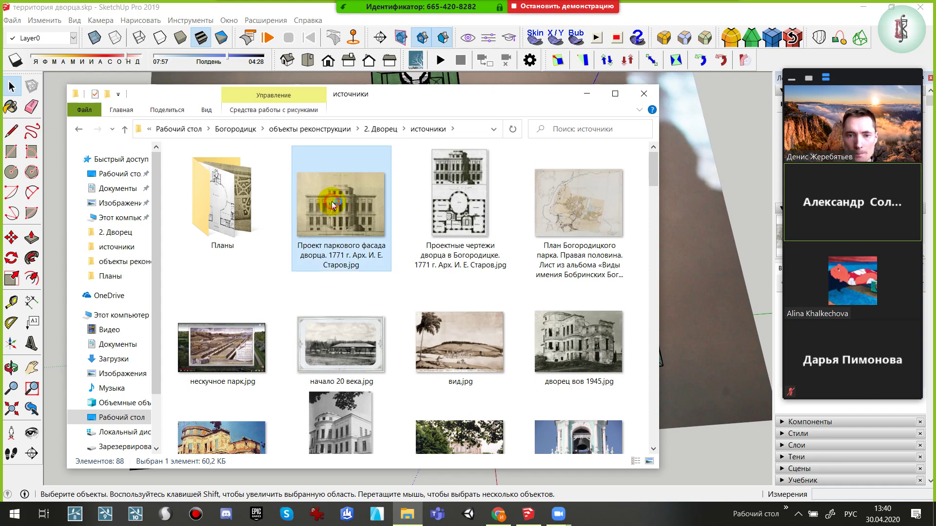
key("Escape")
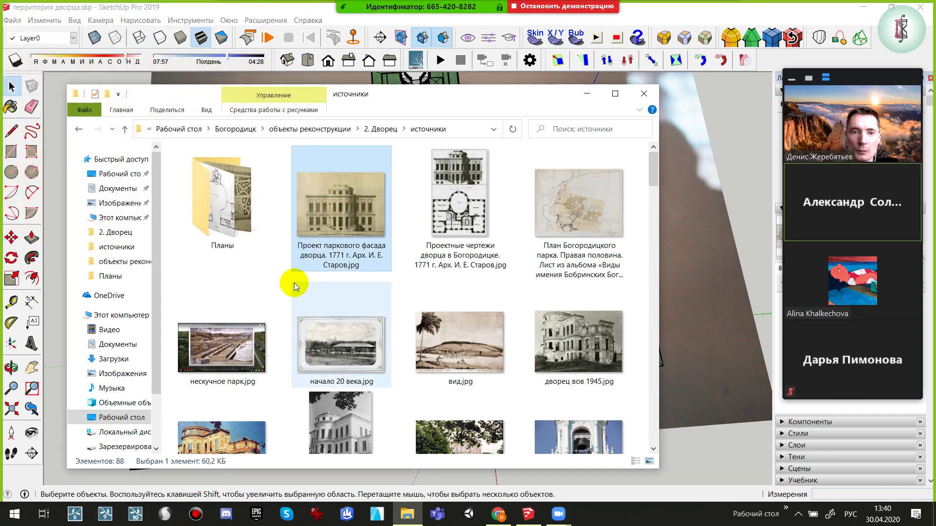
Open the Планы folder of historical plans and select IMG_3293.jpg
scroll(341, 195, "down", 2)
scroll(415, 219, "down", 2)
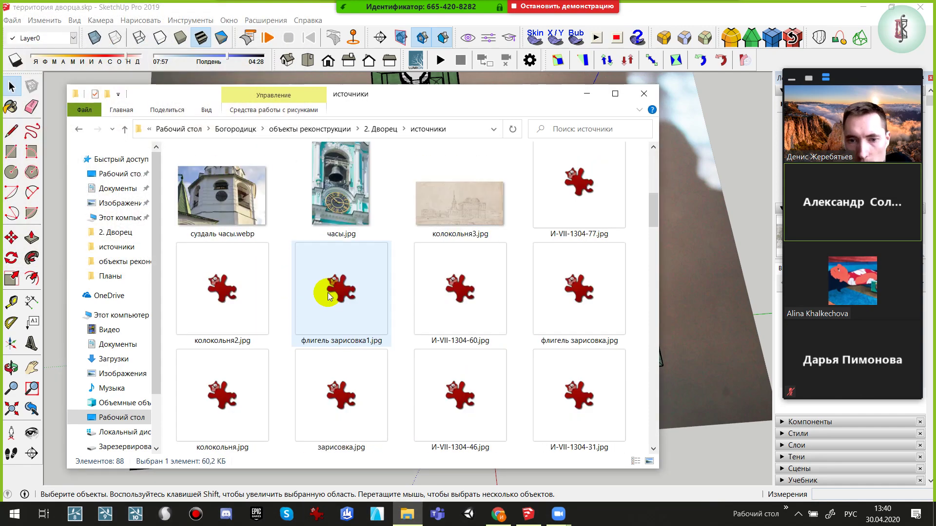
scroll(470, 253, "down", 1)
scroll(470, 253, "up", 5)
left_click_drag(652, 167, 648, 234)
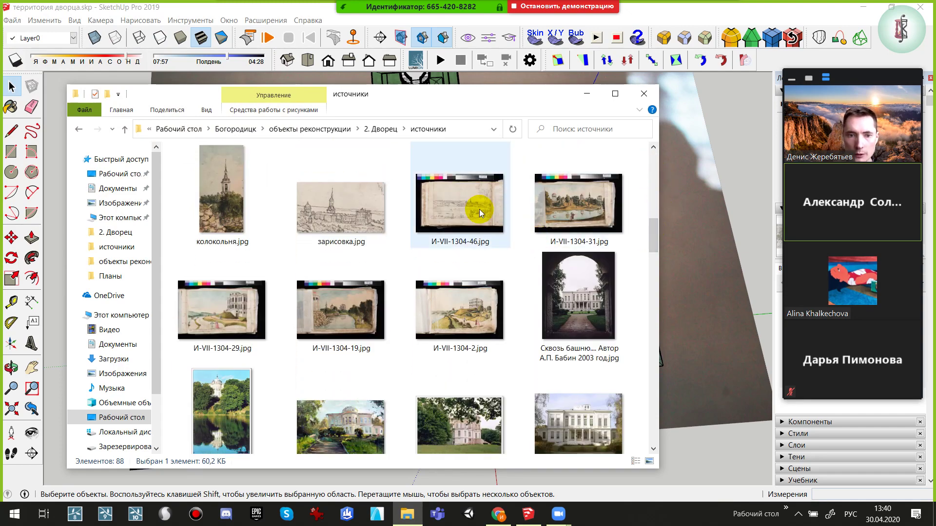
mouse_move(459, 204)
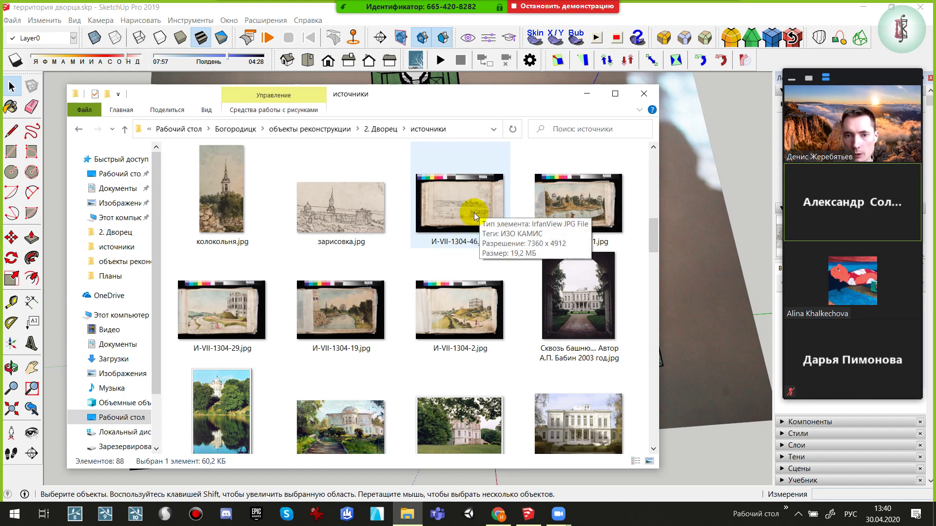
scroll(206, 160, "up", 10)
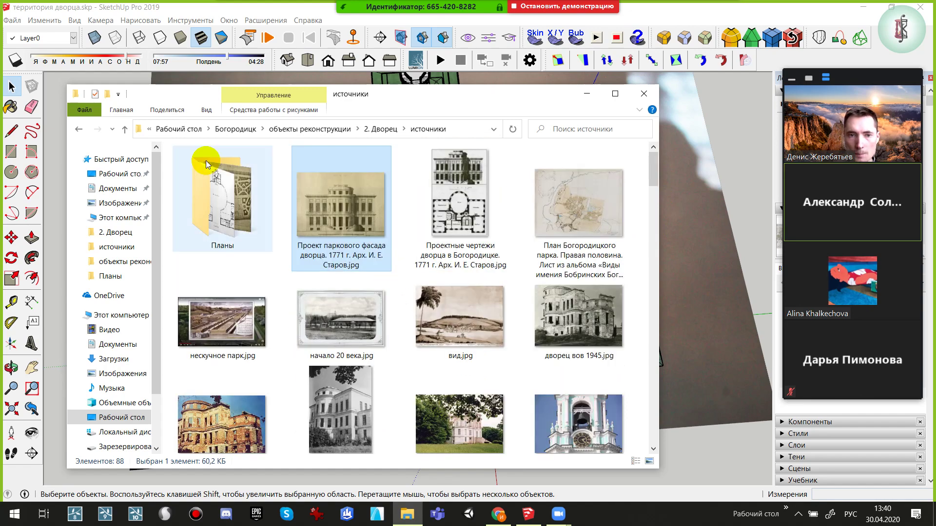
double_click(218, 205)
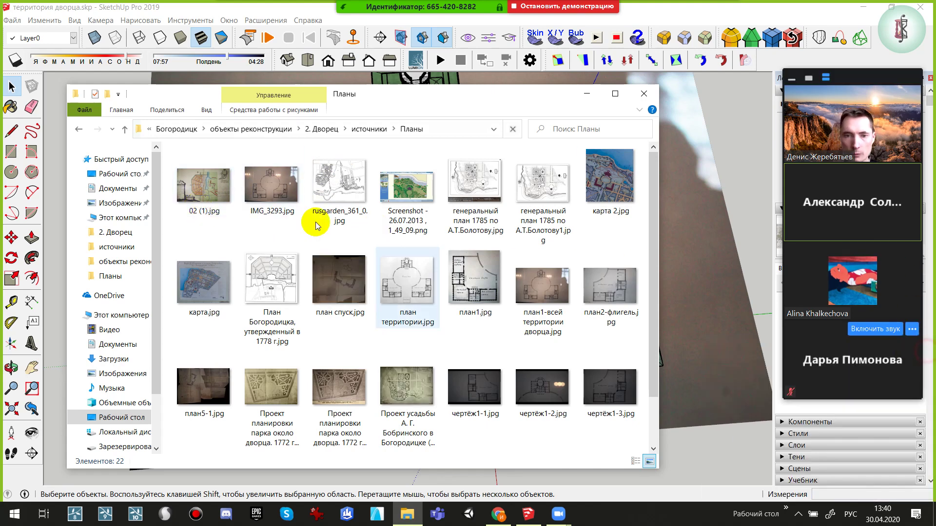
left_click(253, 198)
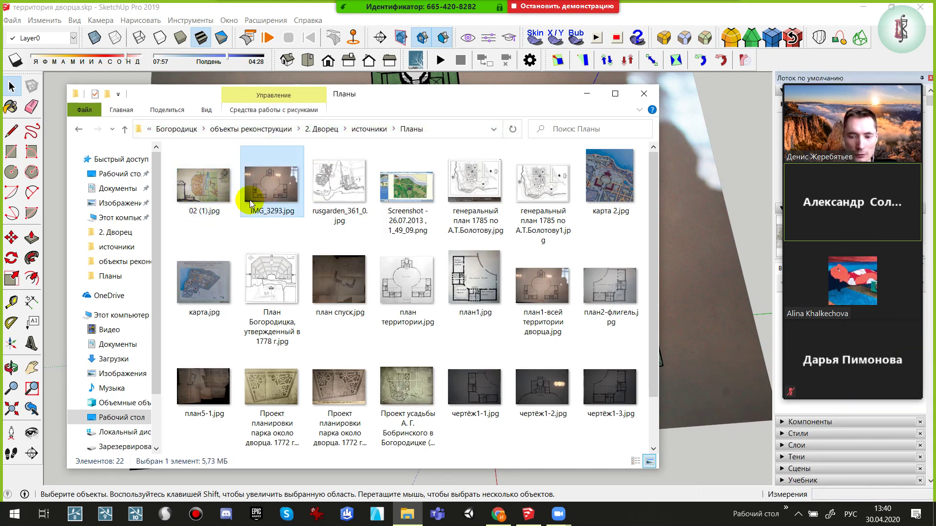
double_click(250, 201)
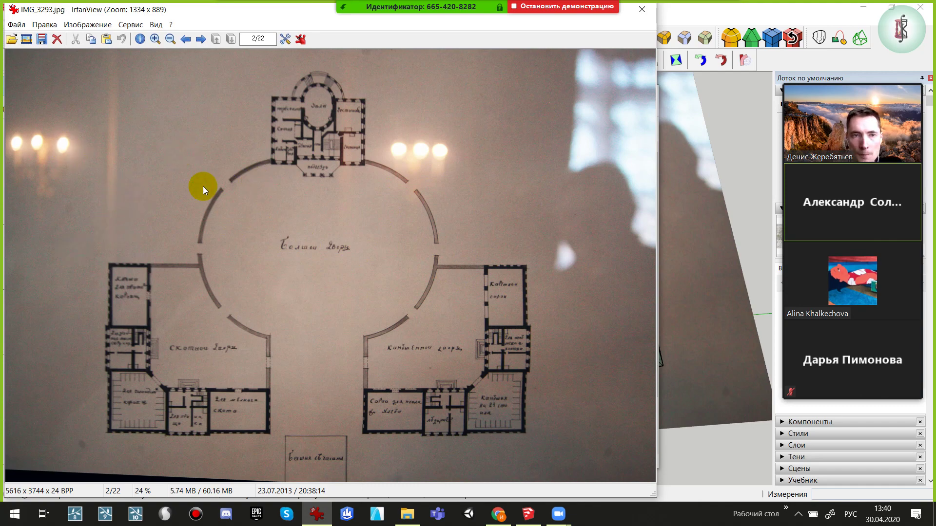
key("Escape")
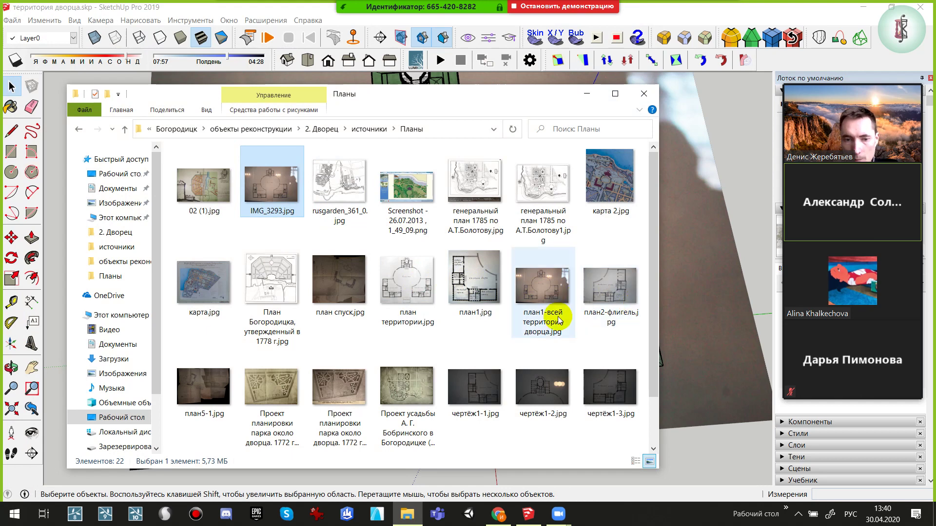
scroll(560, 320, "down", 2)
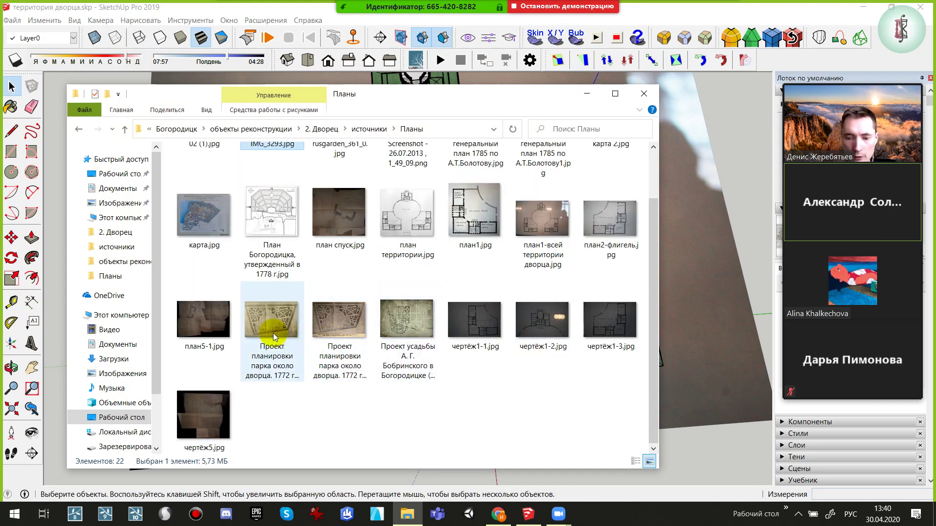
mouse_move(271, 388)
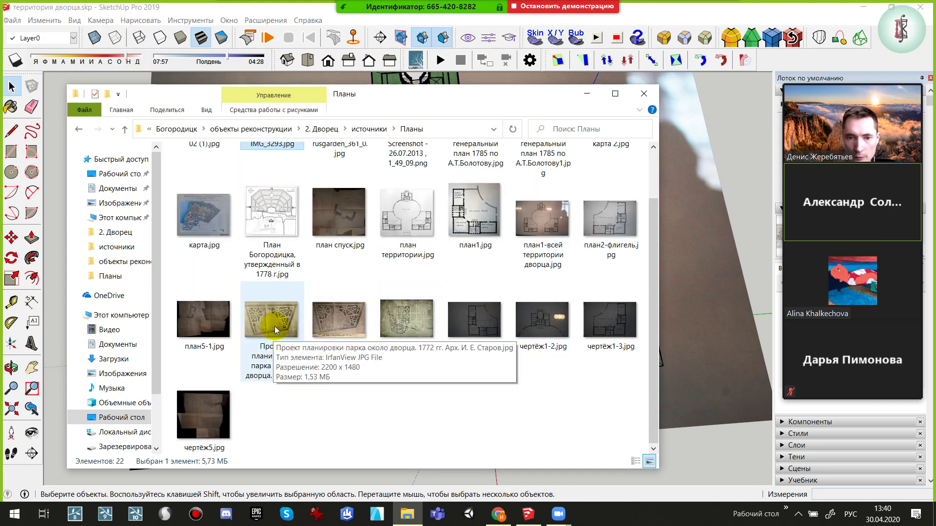
left_click(344, 420)
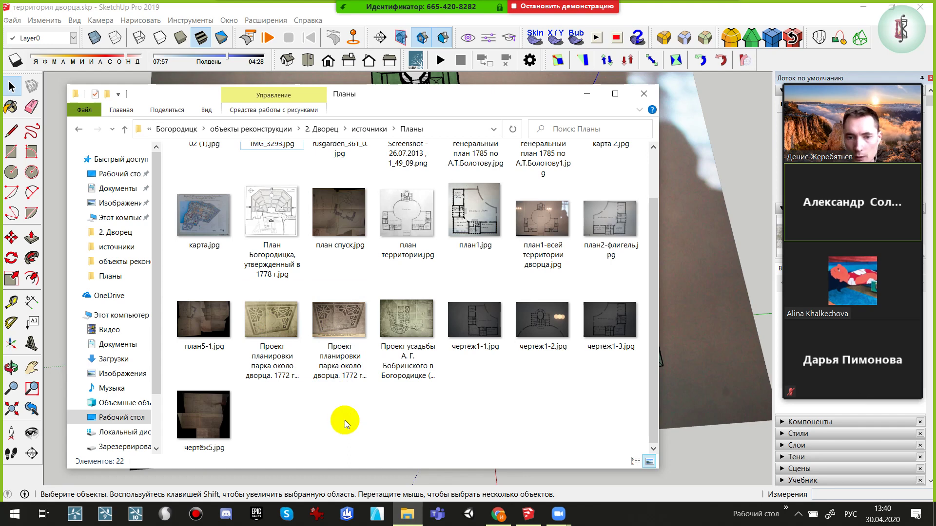
left_click(266, 327)
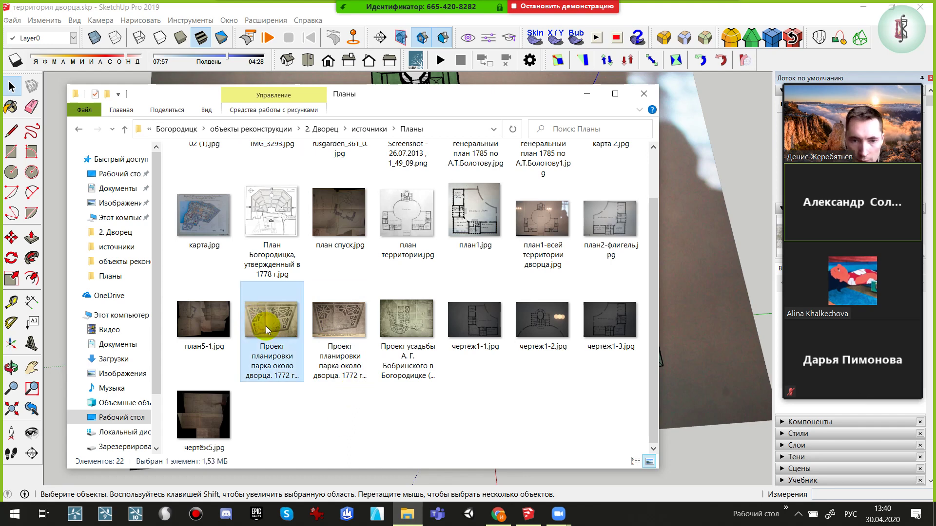
right_click(265, 326)
left_click(343, 472)
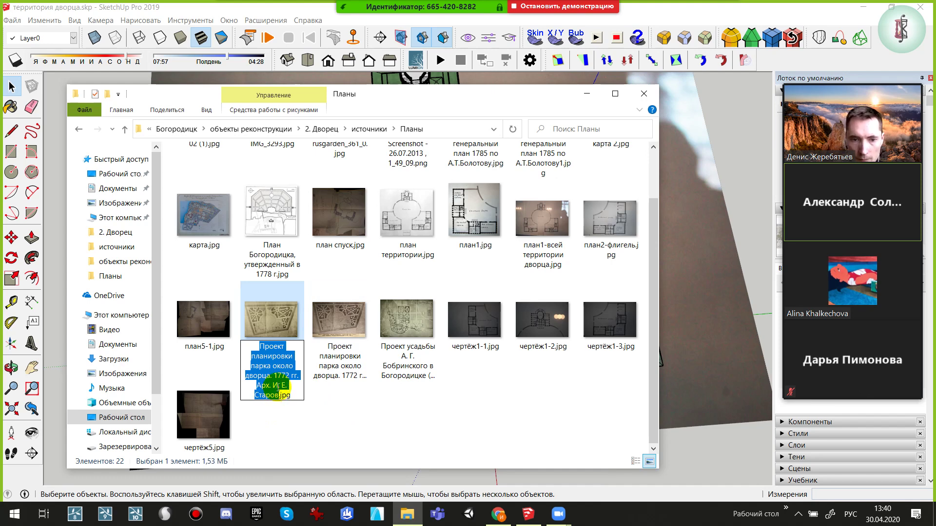
key("Return")
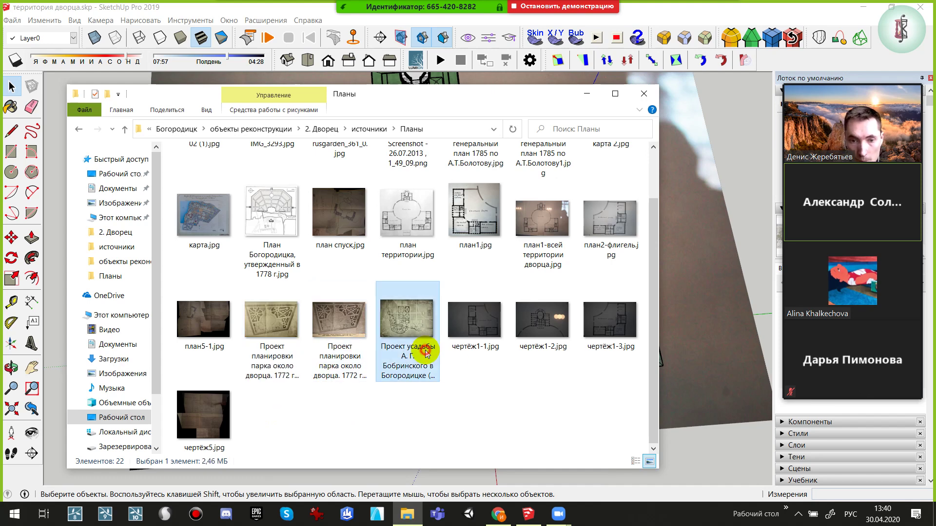
right_click(296, 350)
left_click(254, 401)
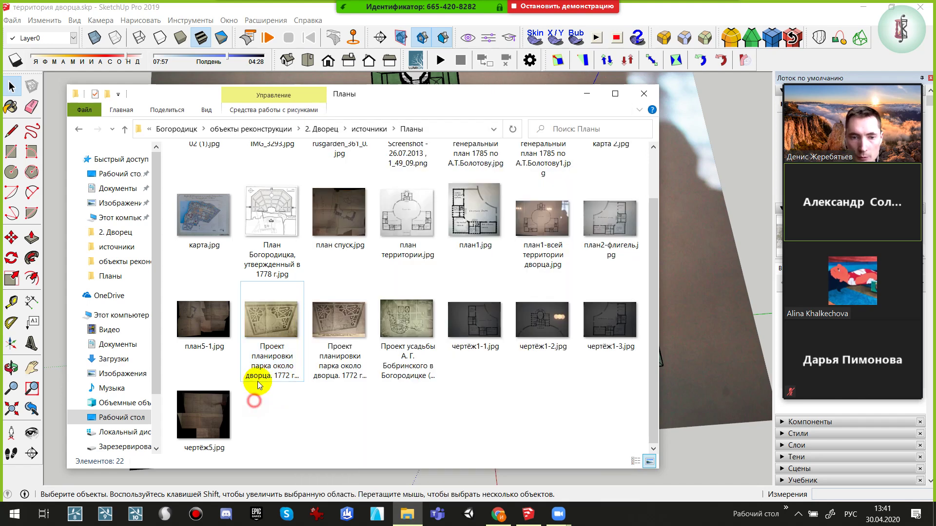
left_click(326, 324)
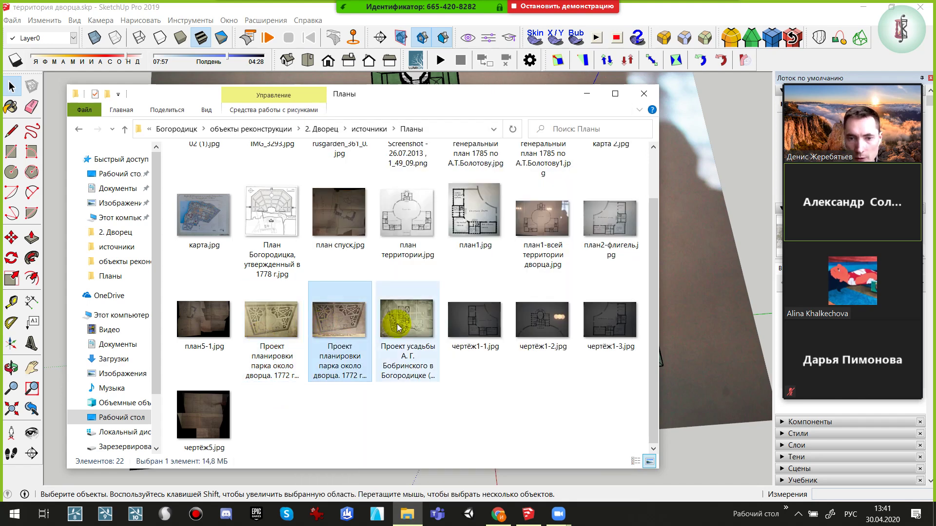
double_click(265, 329)
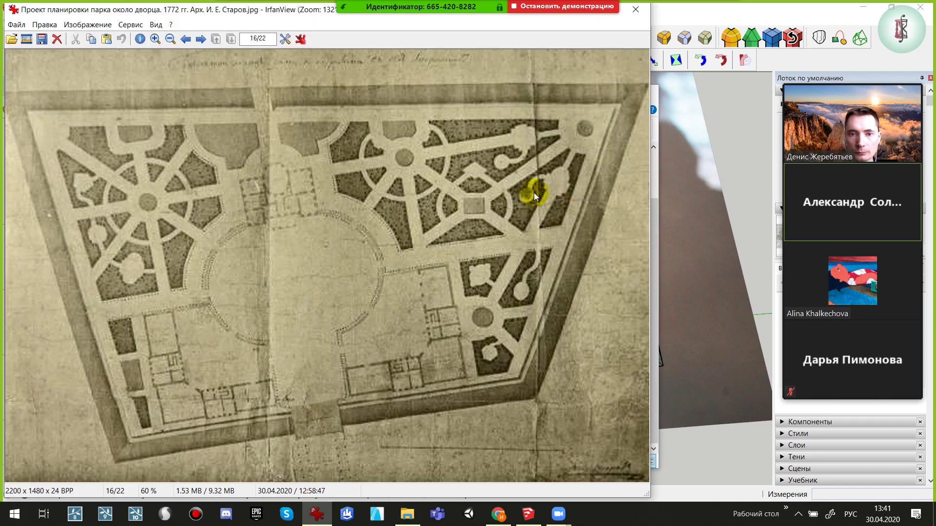
scroll(292, 203, "down", 1)
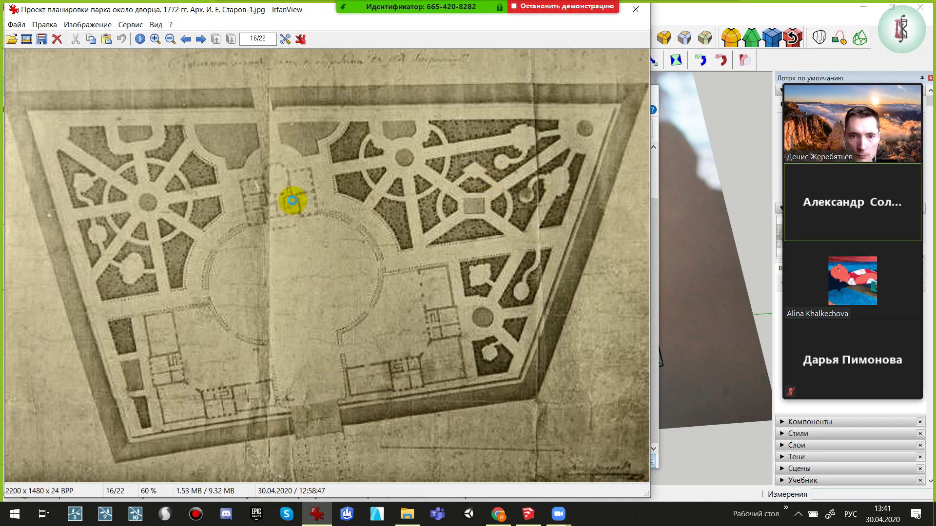
scroll(336, 251, "down", 1)
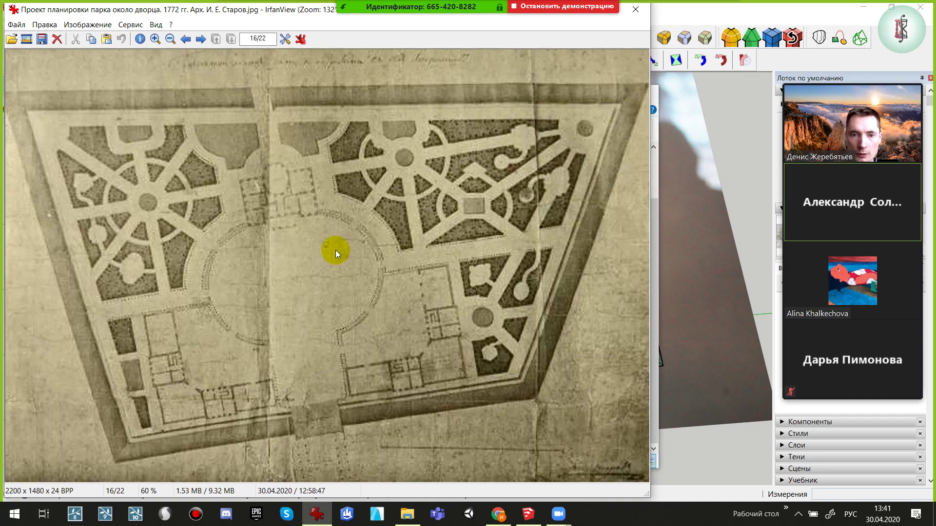
scroll(335, 250, "up", 1)
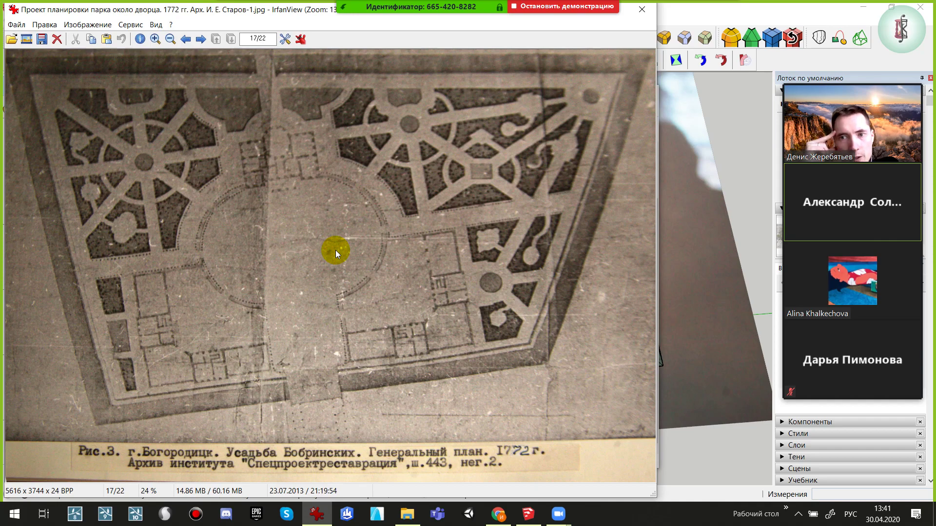
scroll(335, 250, "up", 1)
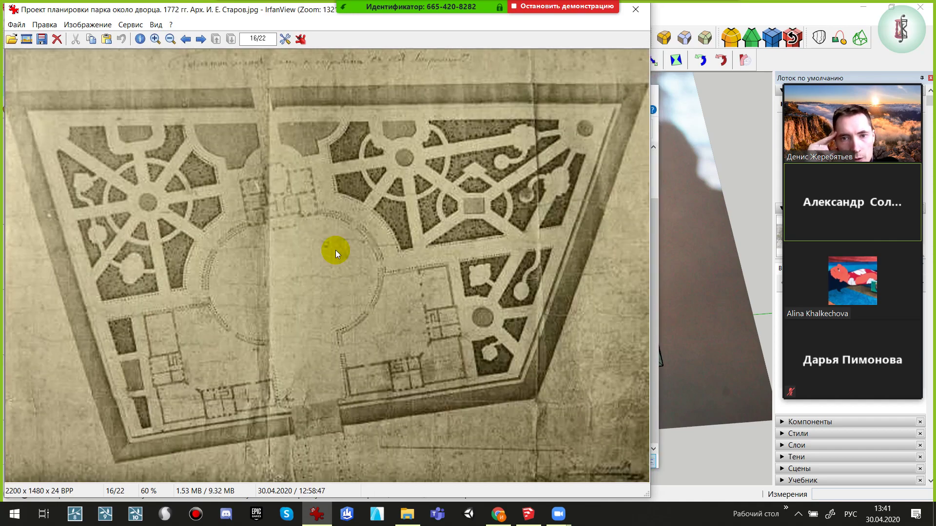
scroll(335, 250, "down", 1)
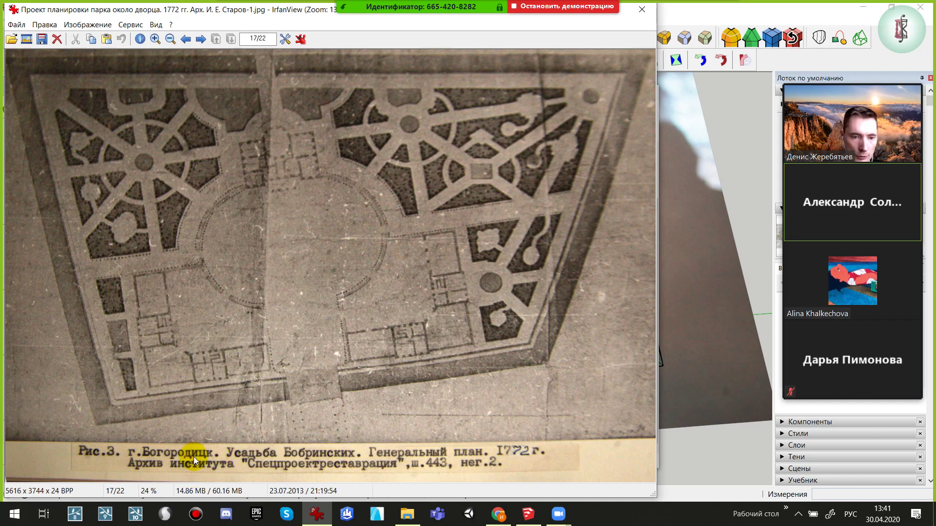
Browse the Планы thumbnails and open 'генеральный план 1785 по А.Т.Болотову1.jpg'
key("Escape")
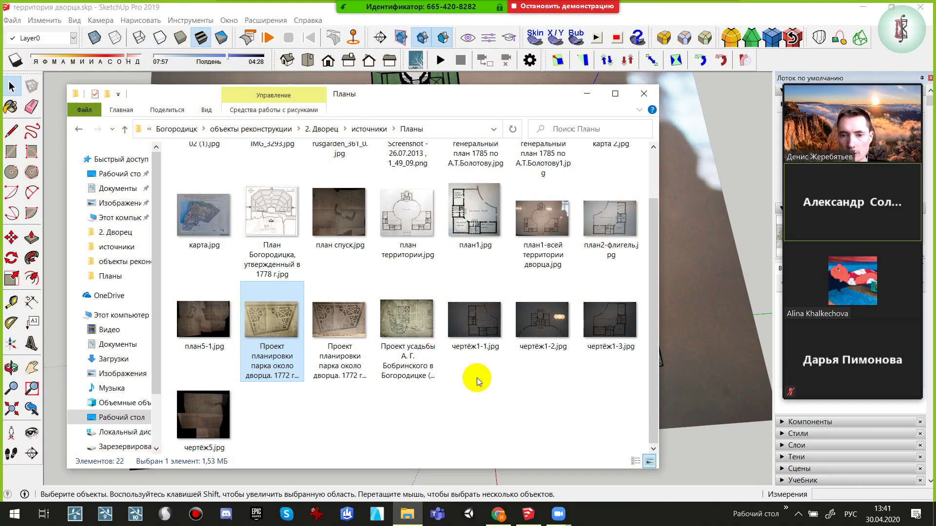
left_click(417, 339)
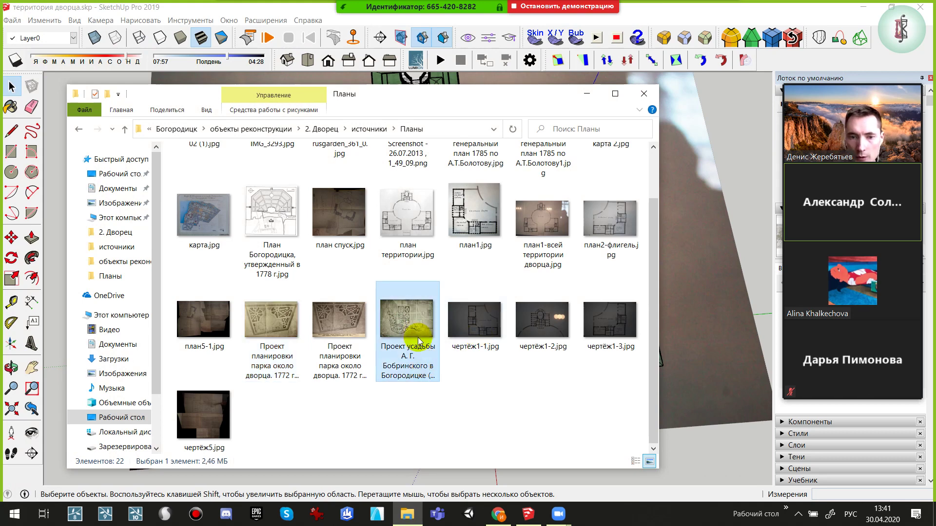
mouse_move(406, 319)
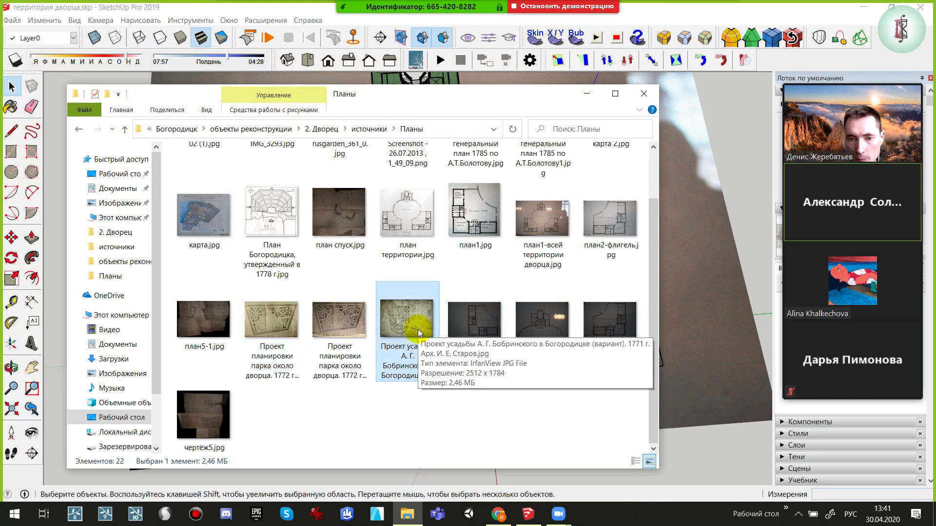
left_click(473, 319)
scroll(288, 360, "up", 2)
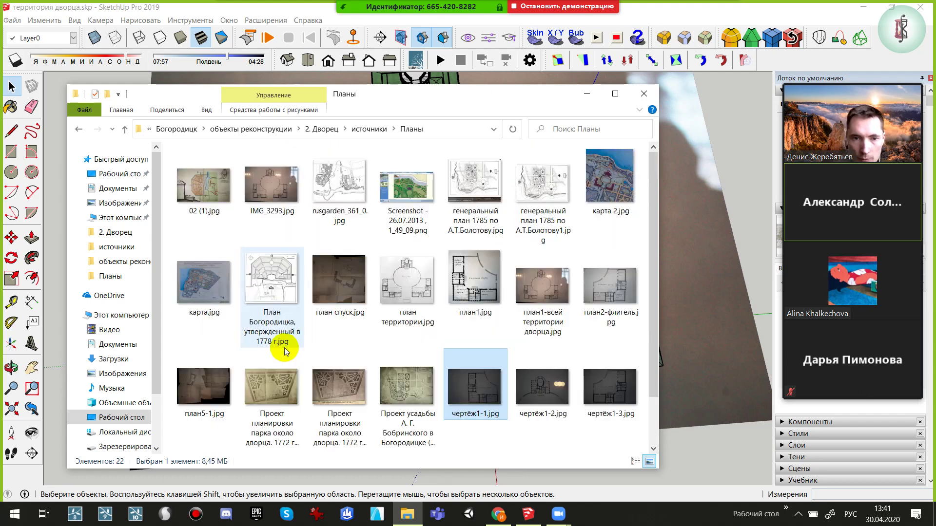
left_click(527, 202)
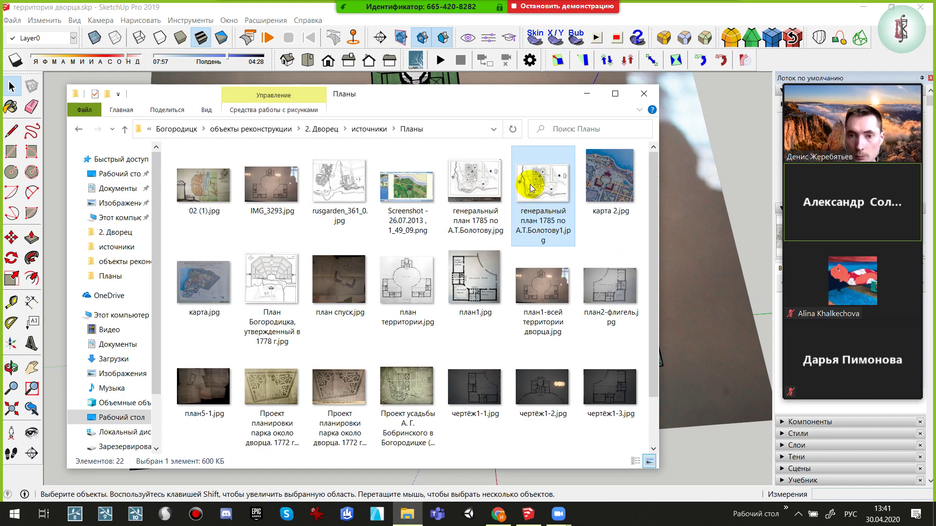
mouse_move(542, 183)
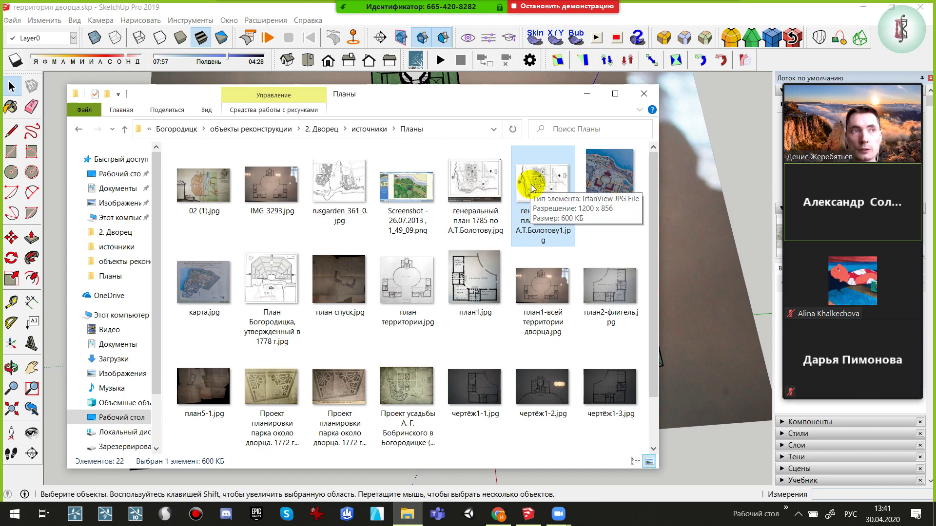
left_click(532, 188)
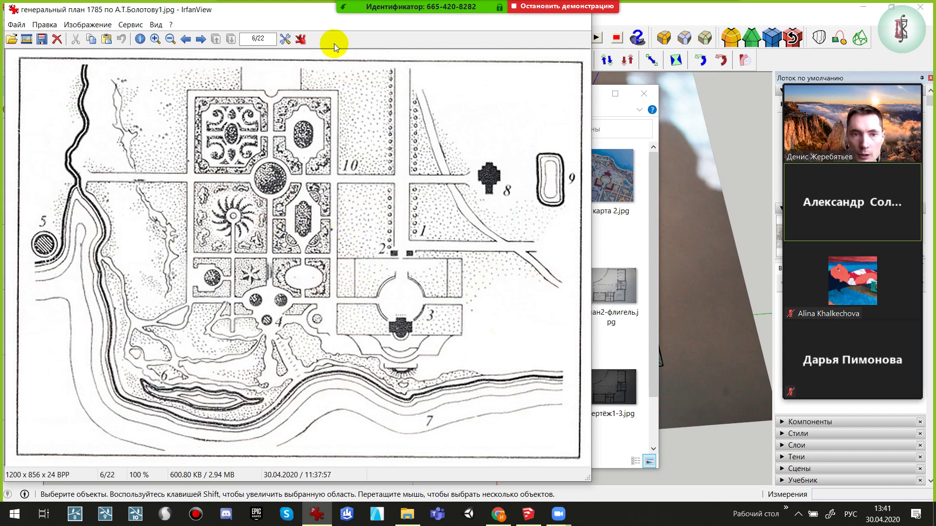
Outline and examine the parterre garden beside the palace's round courtyard on the 1785 plan
left_click(146, 333)
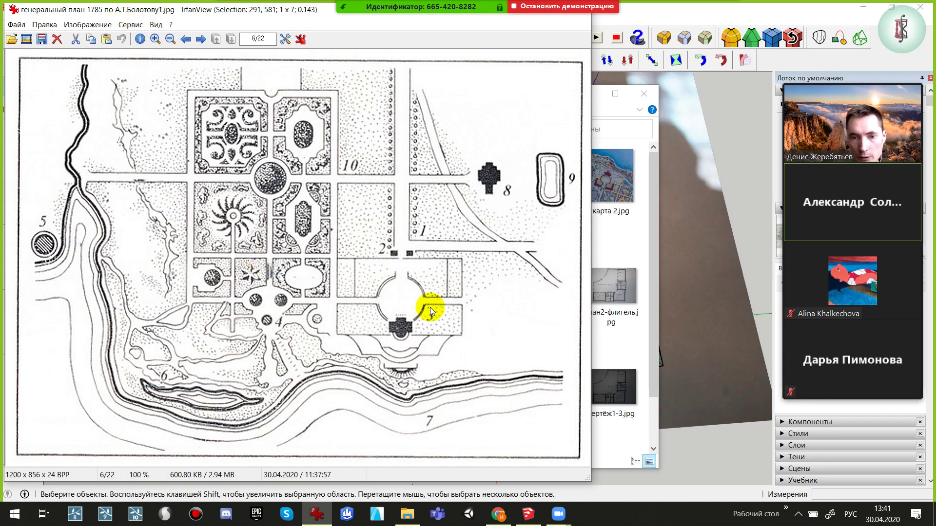
left_click_drag(174, 86, 336, 311)
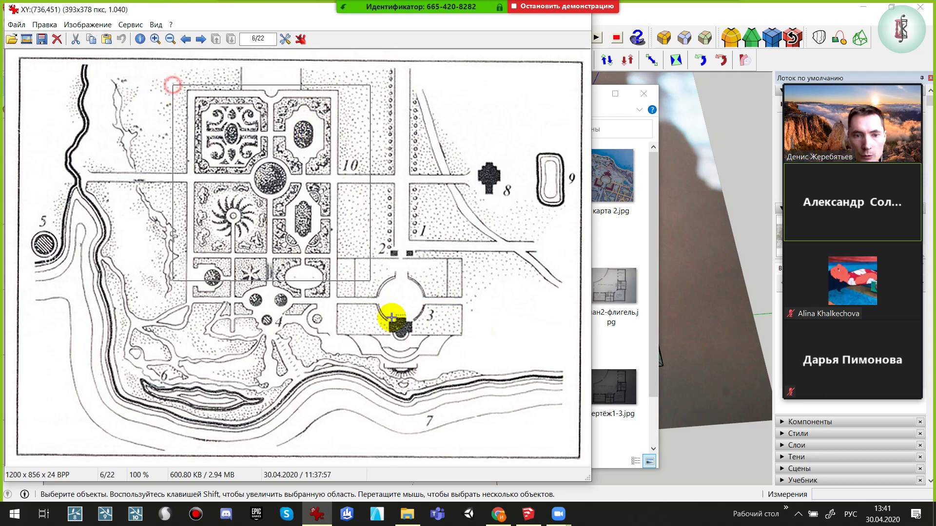
left_click(340, 98)
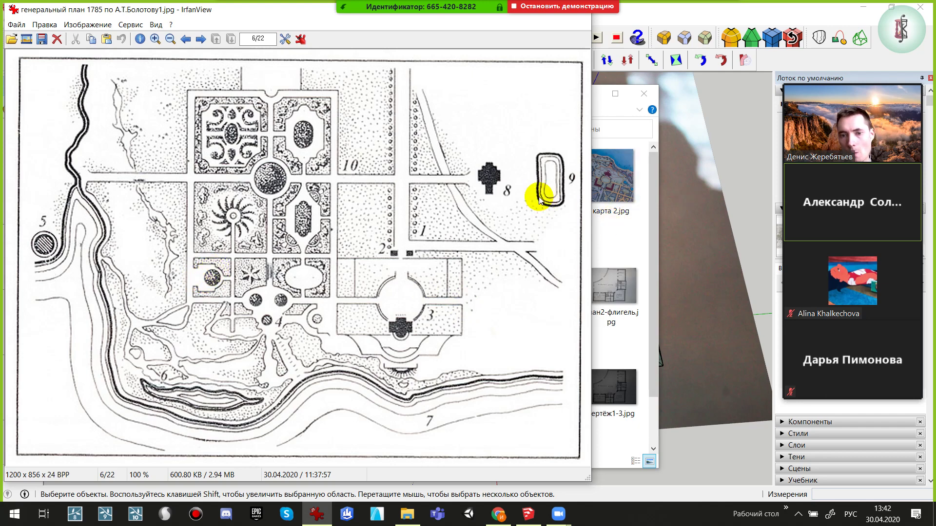
Go up to Богородицк and open И-VII-1304-1.jpg from the Болотов фото folder
key("Escape")
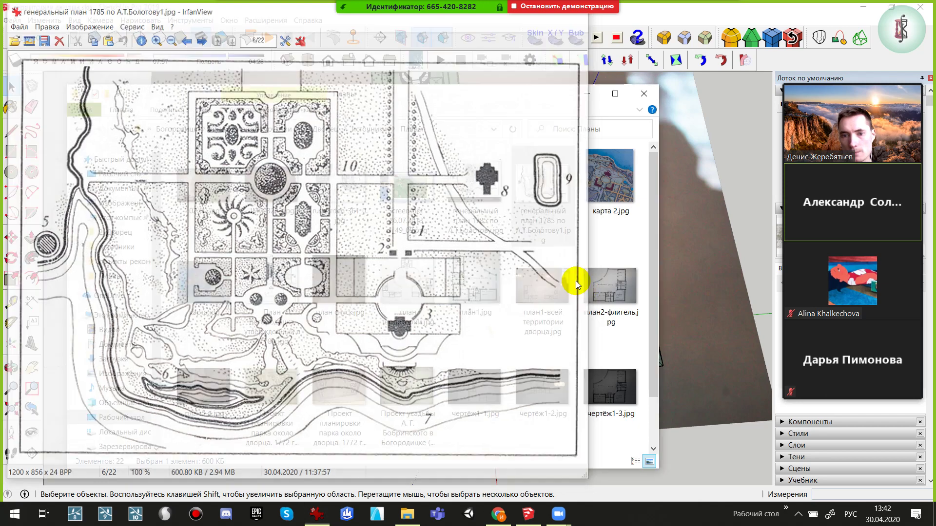
left_click(369, 129)
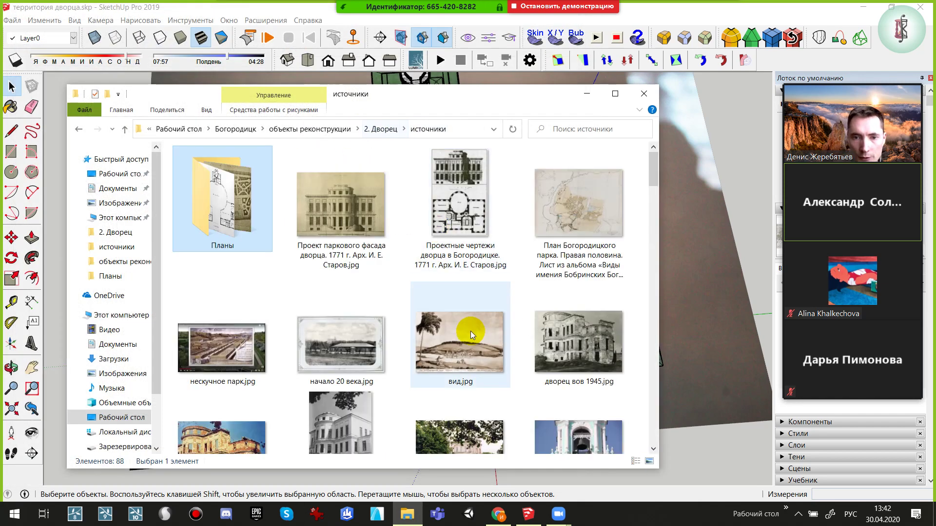
scroll(472, 331, "down", 1)
scroll(473, 330, "up", 1)
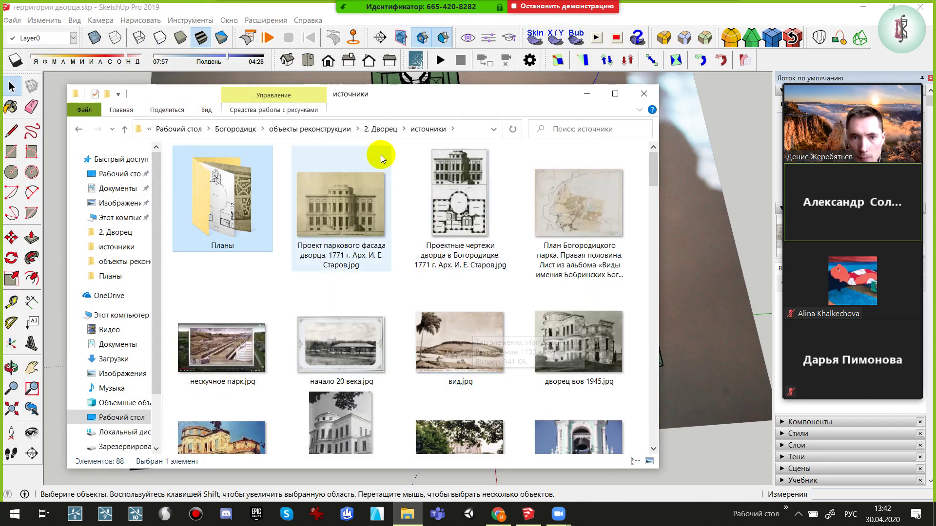
left_click(312, 129)
scroll(371, 347, "down", 4)
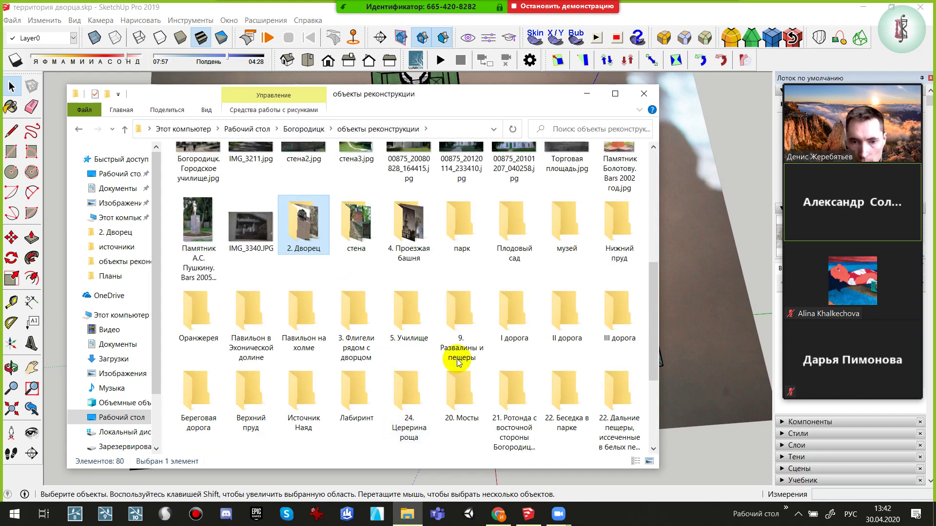
scroll(378, 146, "up", 6)
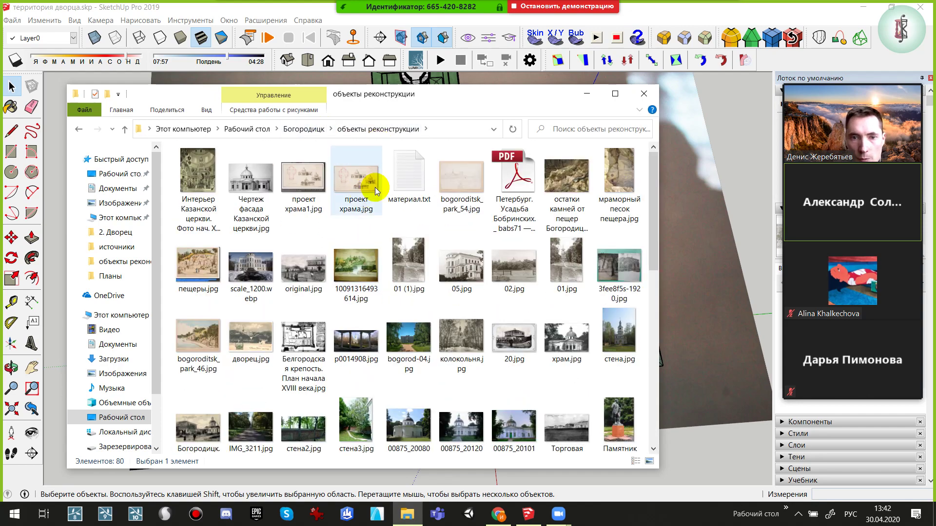
left_click(307, 129)
double_click(272, 195)
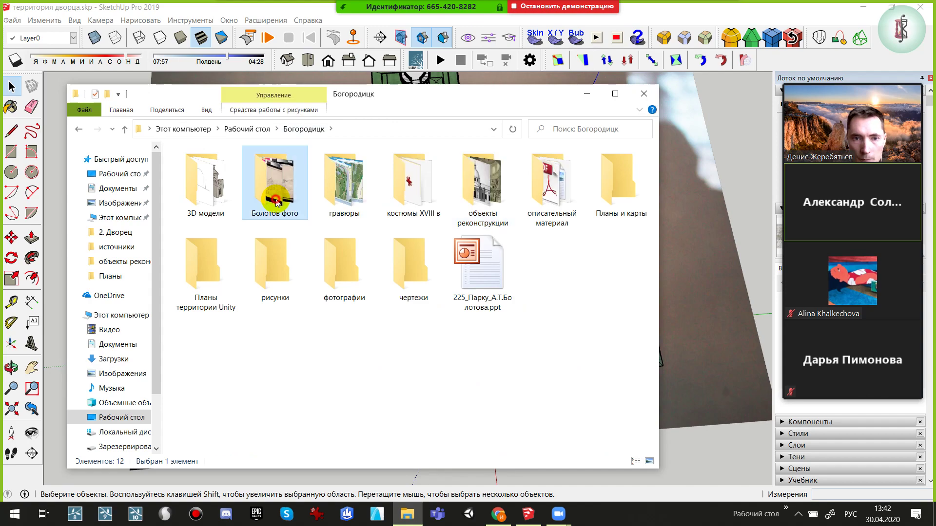
double_click(210, 179)
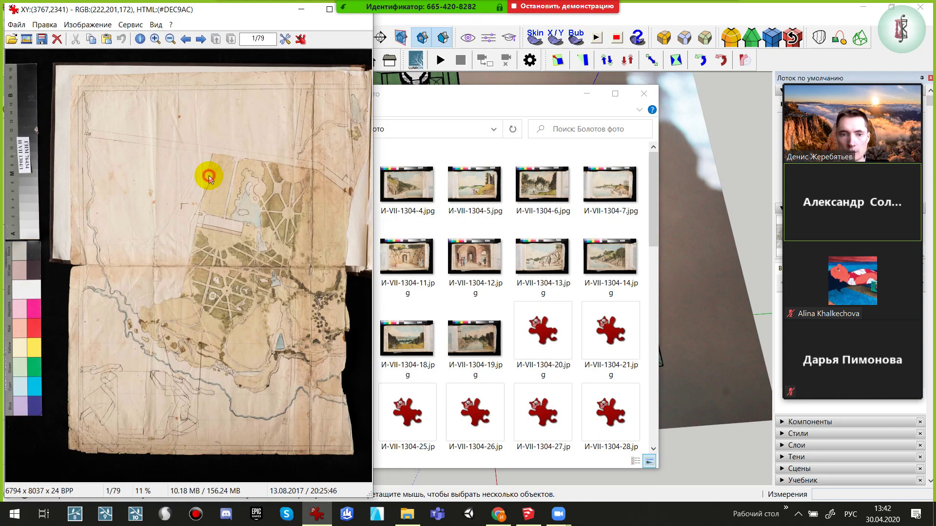
Show the estate map scan full screen and zoom into the river bends
double_click(209, 177)
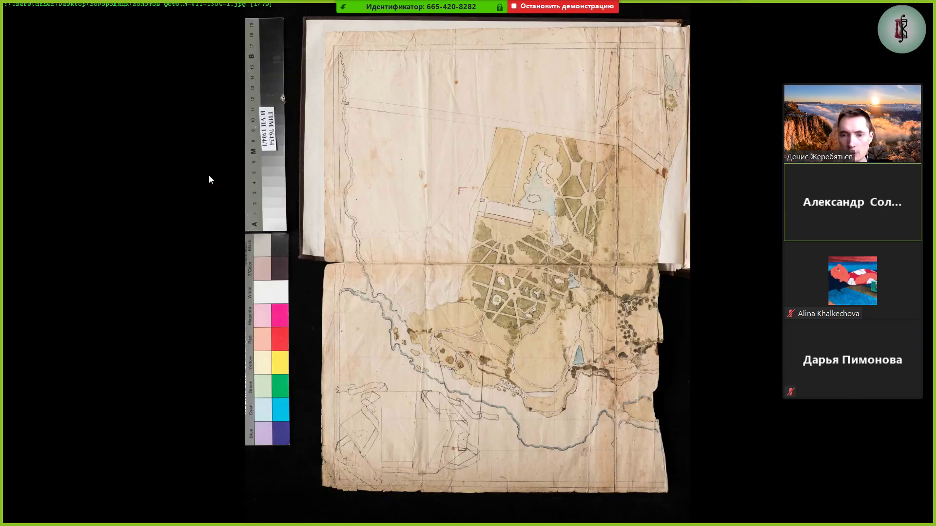
scroll(209, 175, "up", 2)
scroll(208, 175, "up", 3)
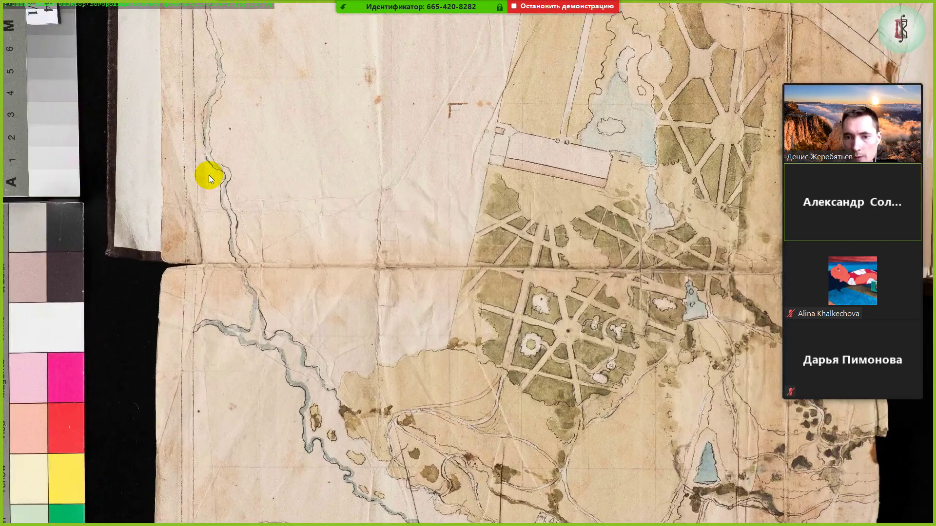
scroll(208, 175, "up", 2)
key("Right")
scroll(208, 175, "down", 2)
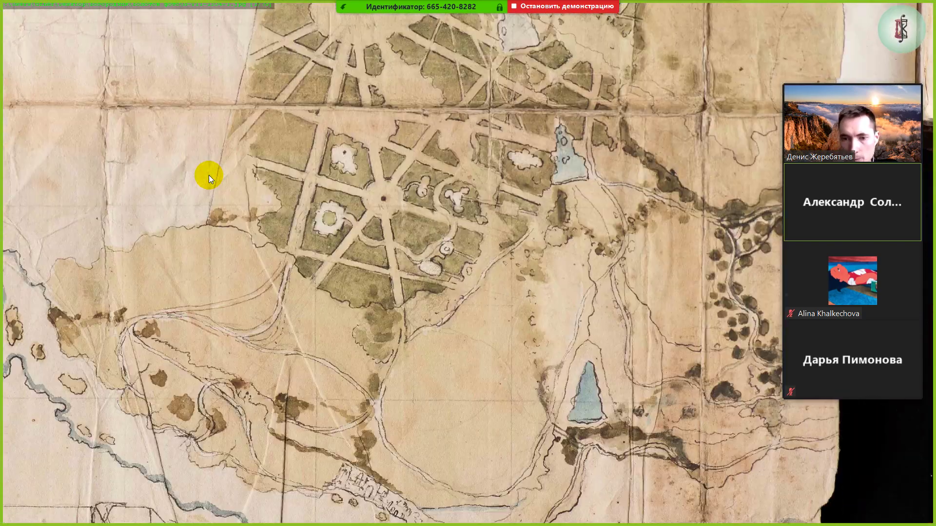
scroll(209, 174, "down", 4)
scroll(209, 175, "down", 2)
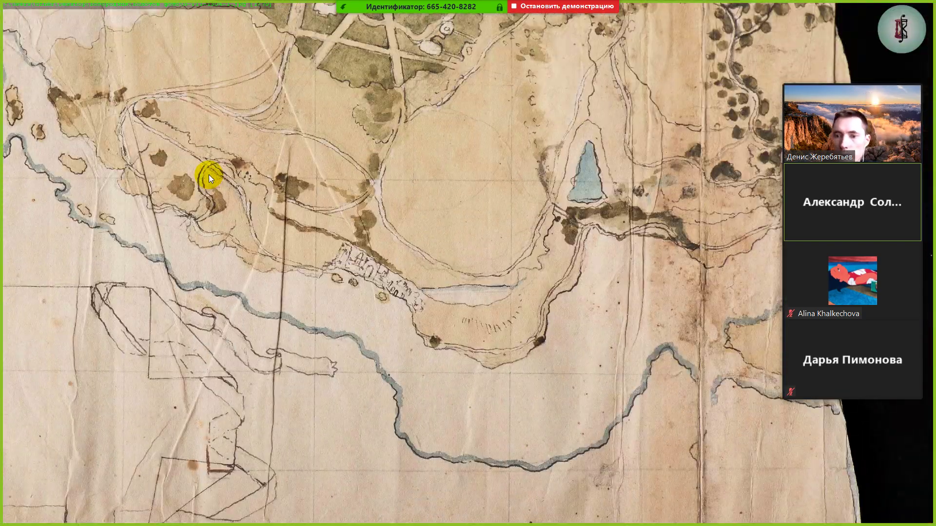
Zoom around the garden again, then exit full screen to show the whole map sheet
scroll(209, 175, "up", 1, "ctrl")
scroll(209, 175, "up", 1, "ctrl")
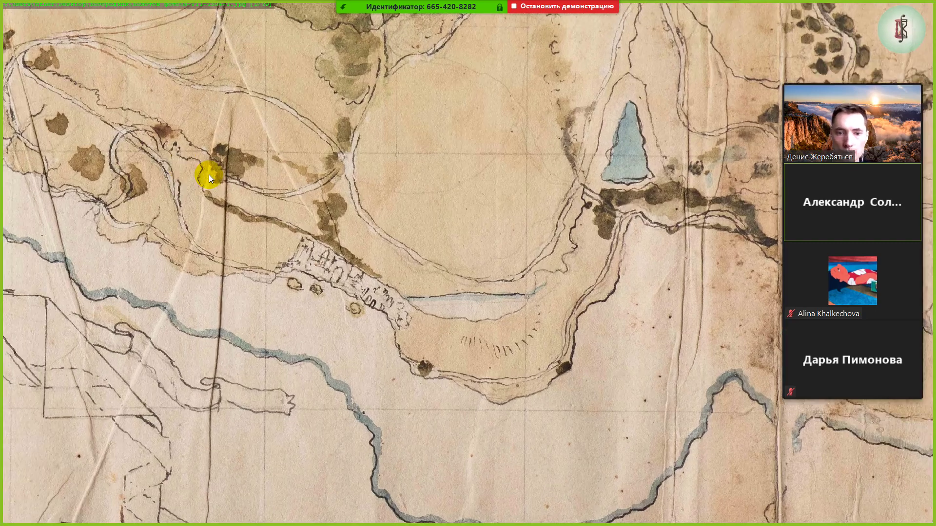
scroll(208, 175, "up", 1, "ctrl")
scroll(209, 174, "up", 1, "ctrl")
scroll(209, 174, "down", 2, "ctrl")
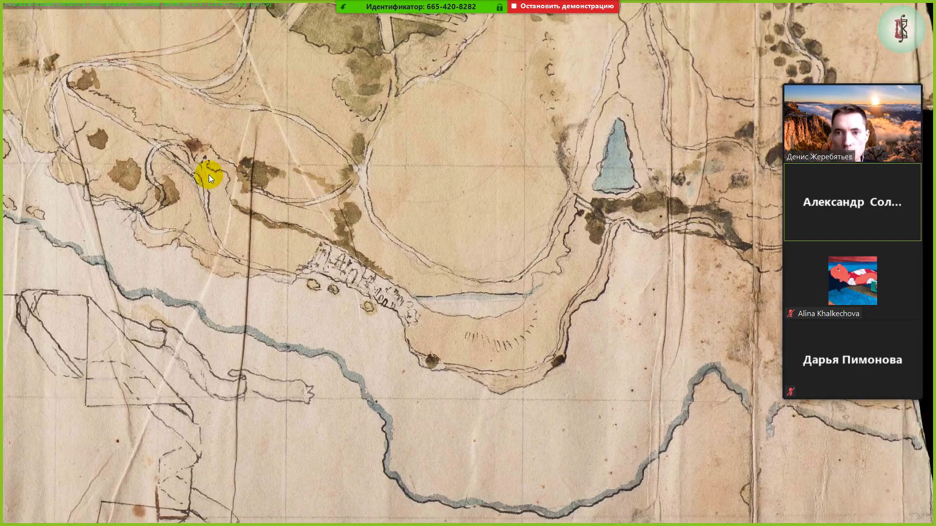
scroll(208, 174, "down", 1, "ctrl")
scroll(209, 175, "up", 1)
scroll(208, 174, "up", 1)
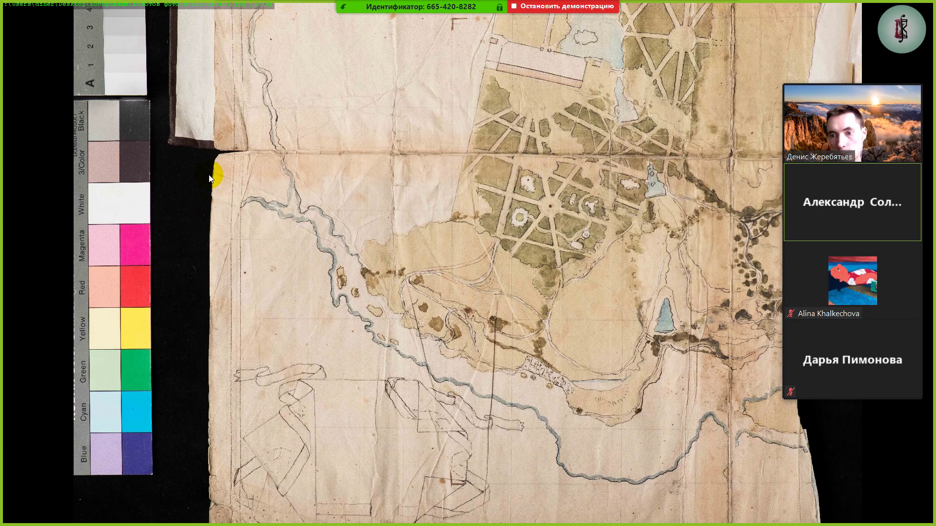
double_click(211, 227)
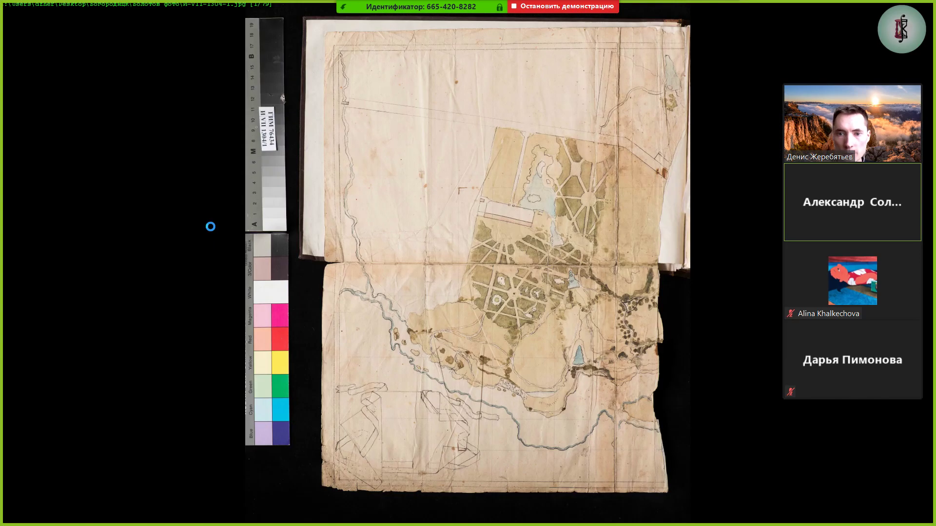
Advance to the palace-on-the-hill watercolour and collapse the meeting's participant thumbnails
scroll(211, 227, "down", 1)
scroll(211, 227, "up", 1, "ctrl")
scroll(210, 227, "up", 1, "ctrl")
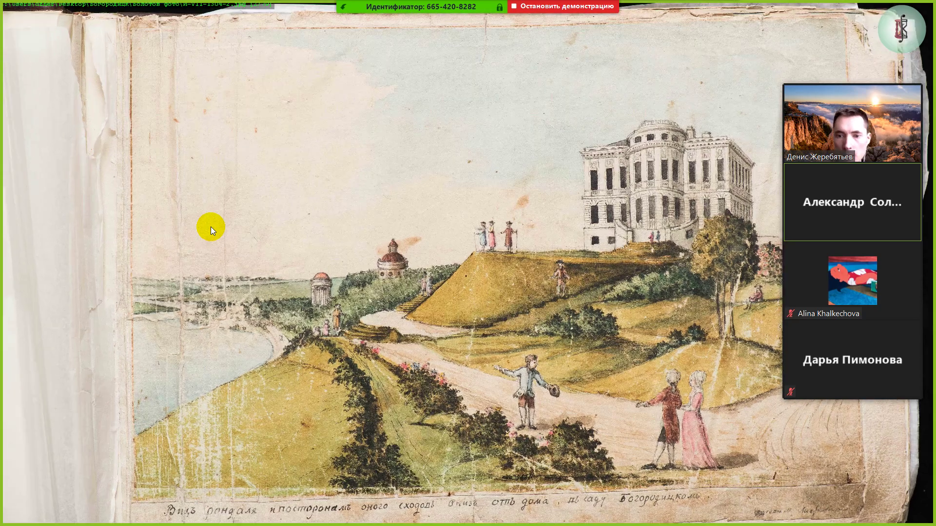
scroll(210, 227, "up", 1, "ctrl")
left_click(722, 9)
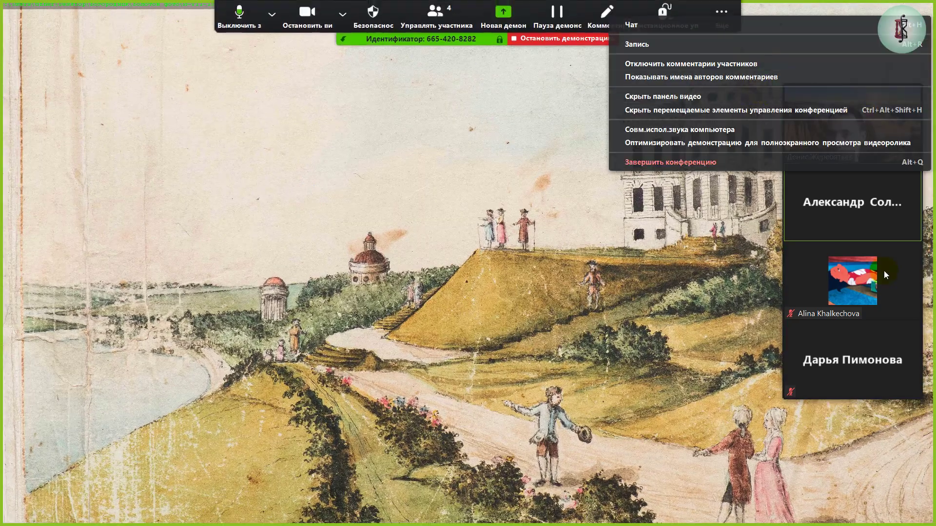
left_click(792, 78)
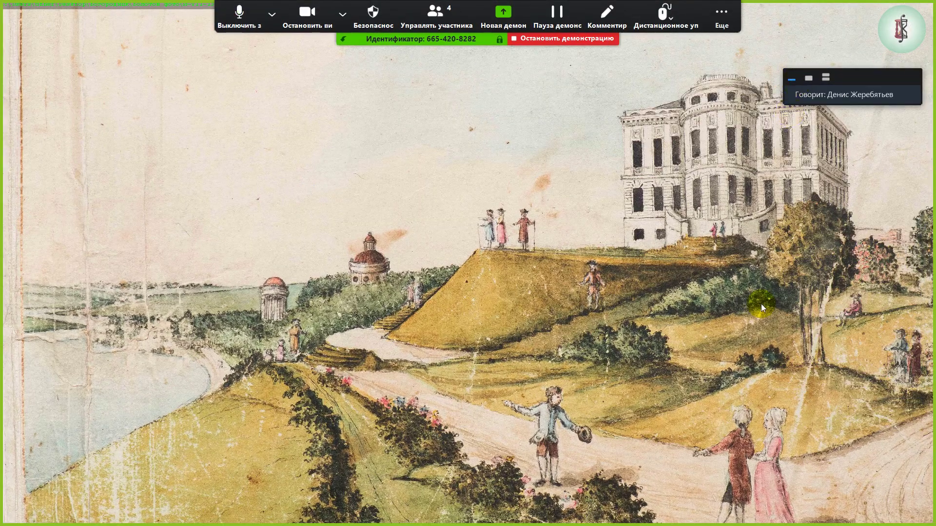
scroll(566, 367, "right", 3)
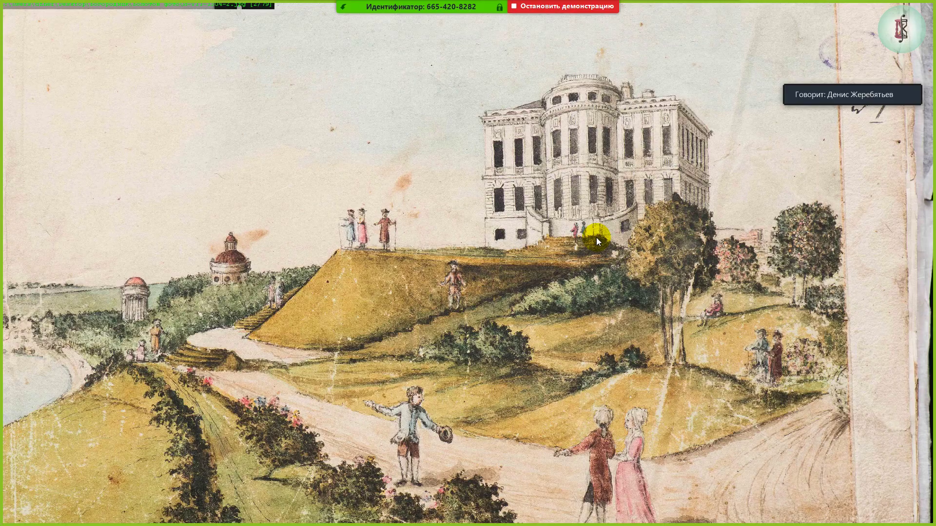
Move on to the ruins watercolour И-VII-1304-3.jpg, pan across it, and exit full screen
scroll(596, 238, "down", 1)
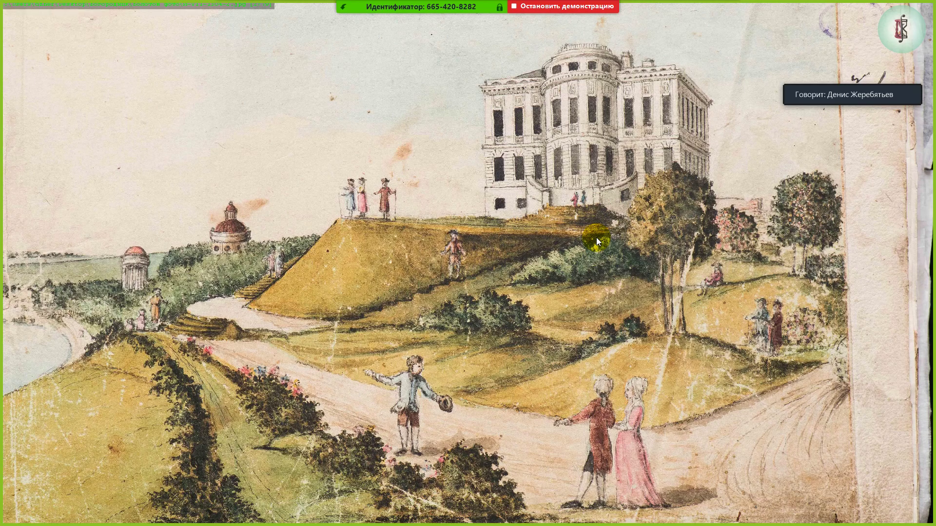
scroll(596, 238, "up", 2)
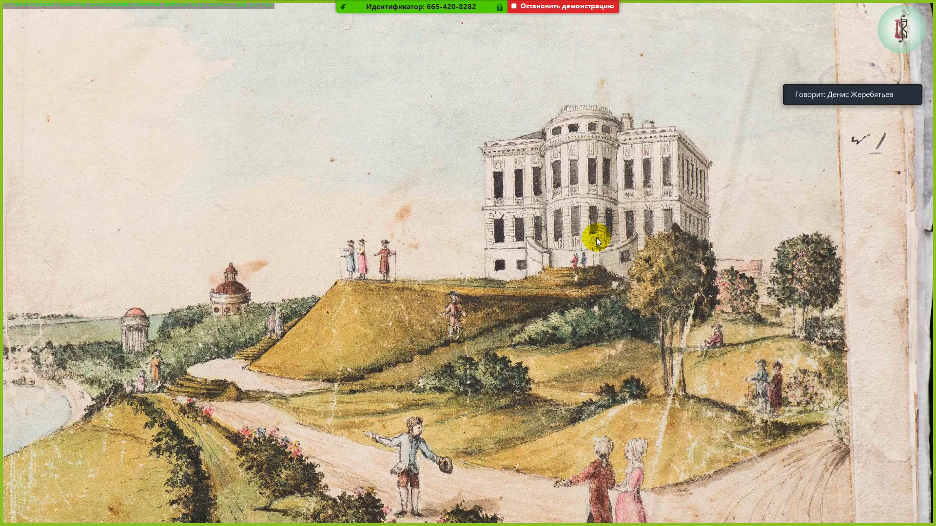
scroll(596, 237, "down", 1)
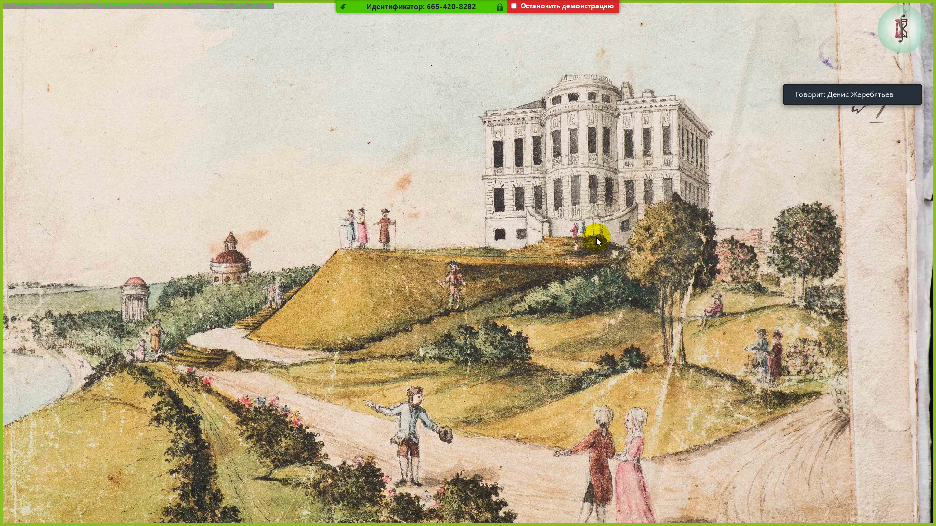
scroll(596, 238, "down", 2)
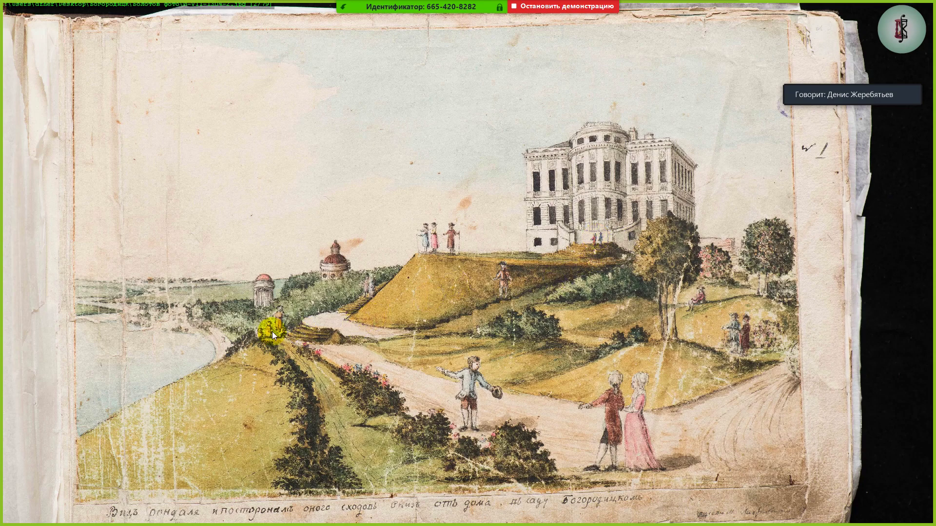
scroll(346, 317, "up", 3)
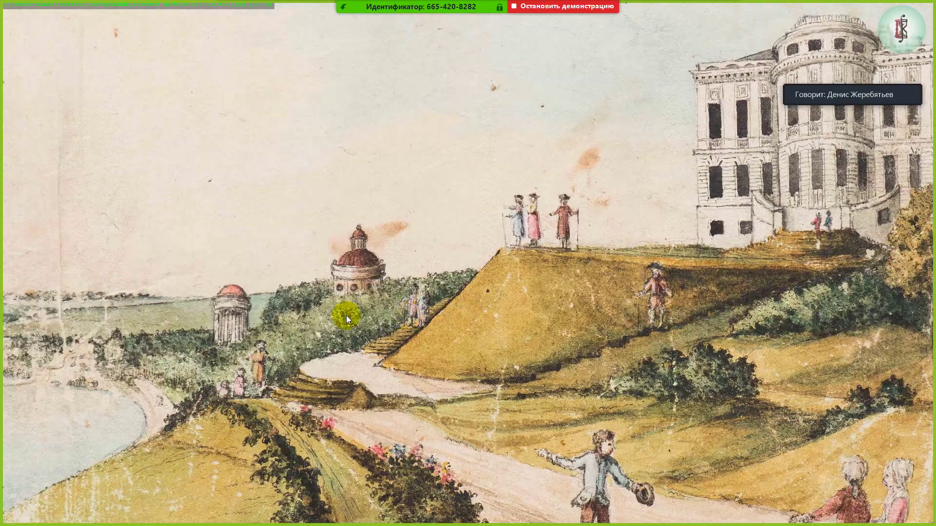
scroll(346, 315, "right", 1)
scroll(346, 315, "right", 4)
scroll(347, 315, "down", 2)
scroll(346, 315, "down", 2)
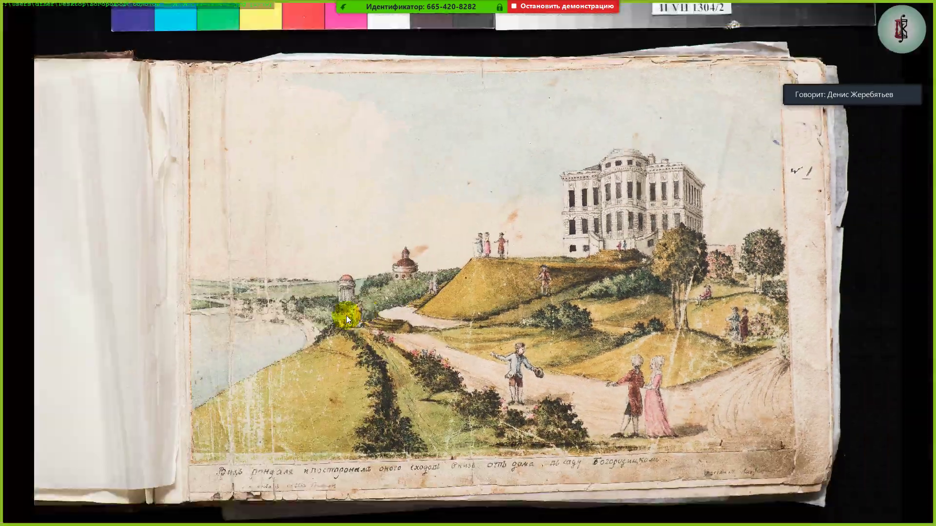
scroll(346, 315, "down", 1)
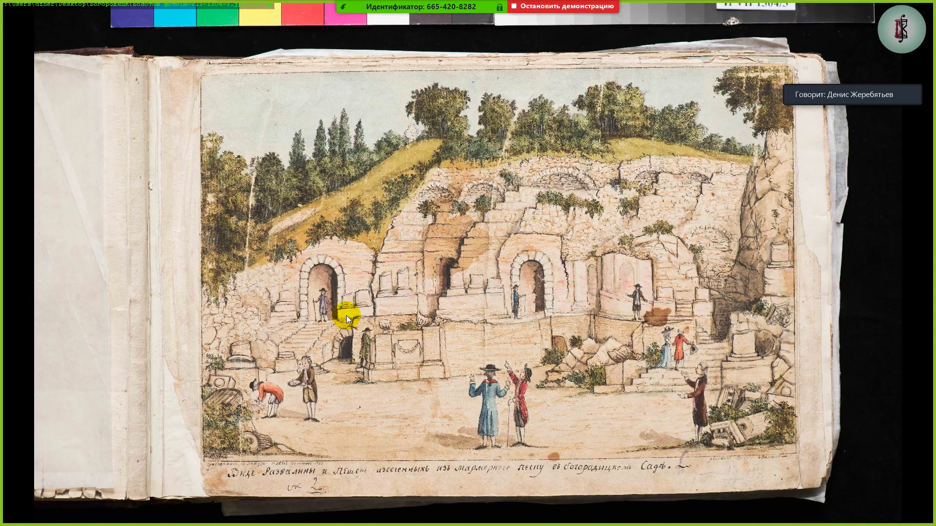
scroll(346, 315, "up", 1)
scroll(346, 315, "up", 2)
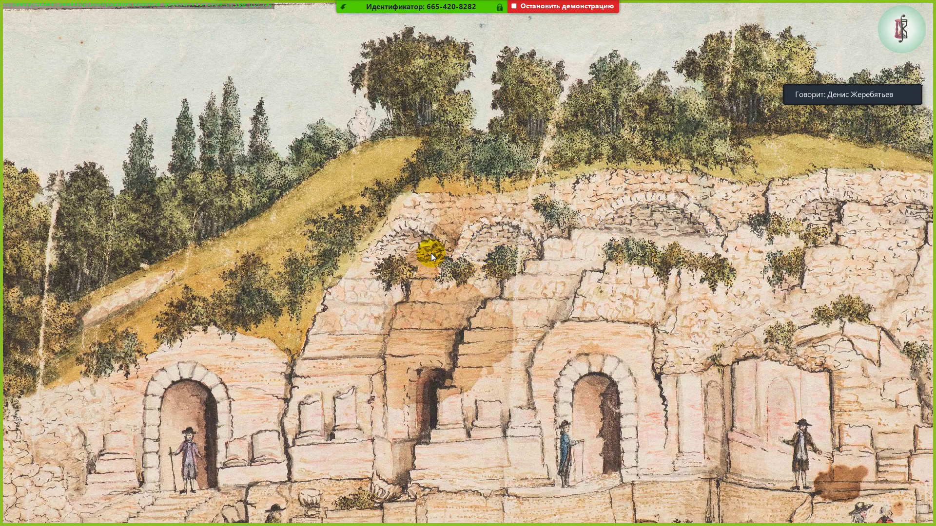
key("Right")
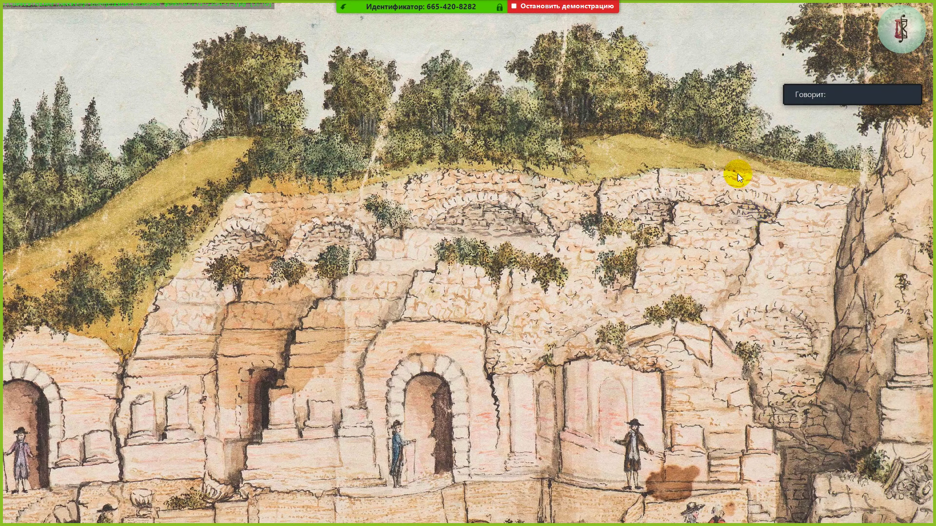
key("Return")
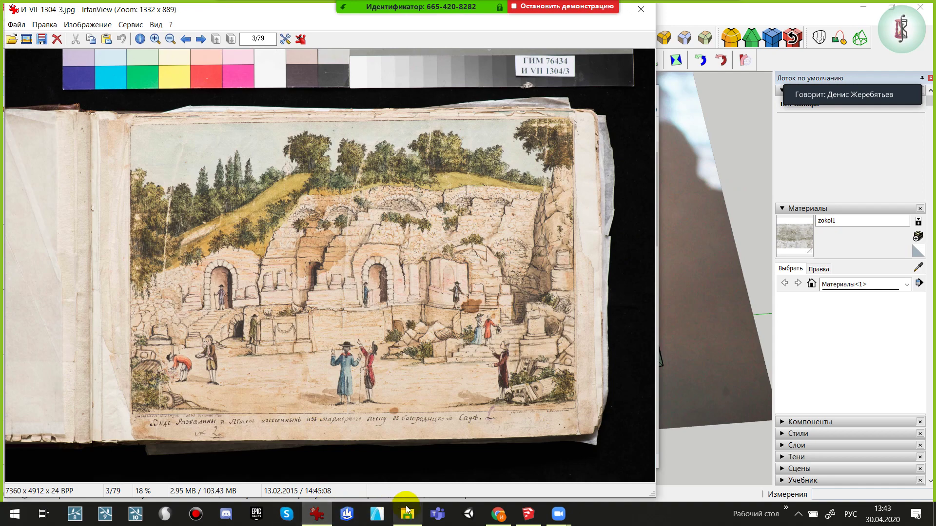
Navigate from Богородицк via объекты реконструкции and 2. Дворец into Террасированный склон перед дворцом
left_click(408, 514)
left_click(315, 135)
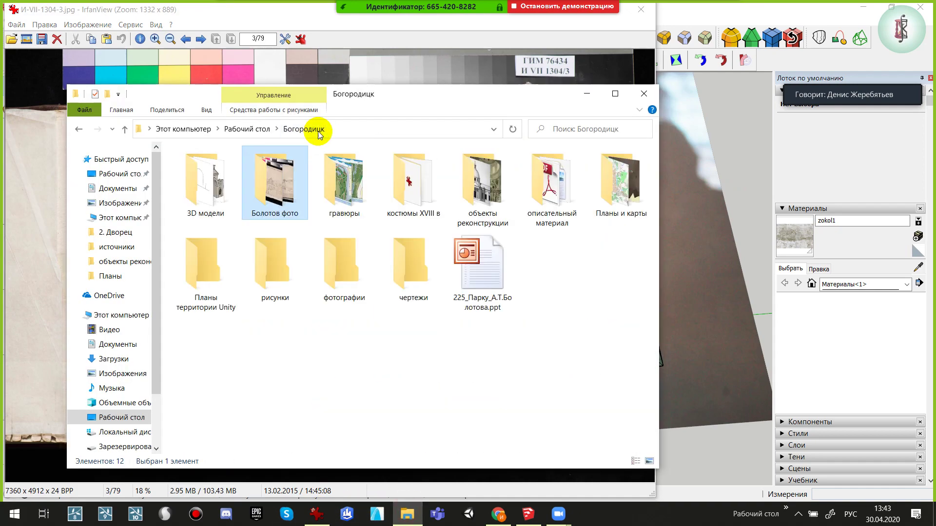
left_click(210, 197)
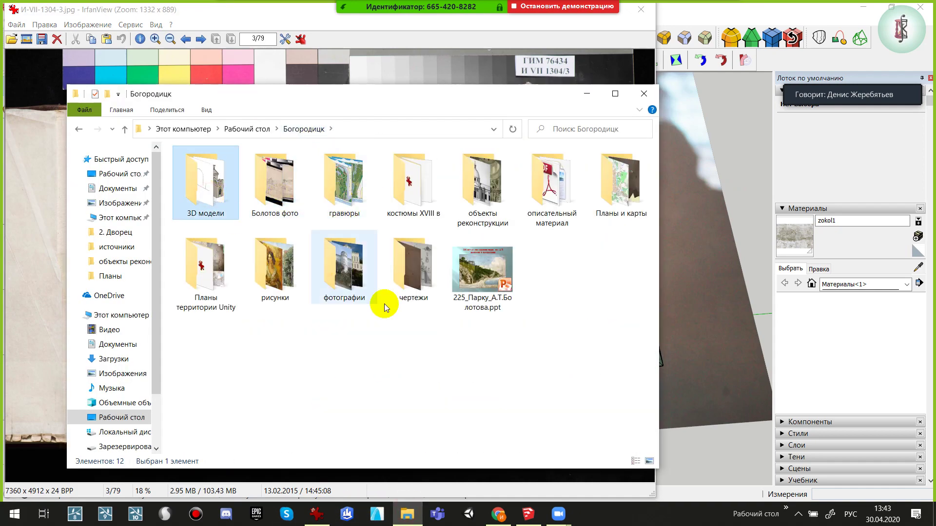
double_click(488, 195)
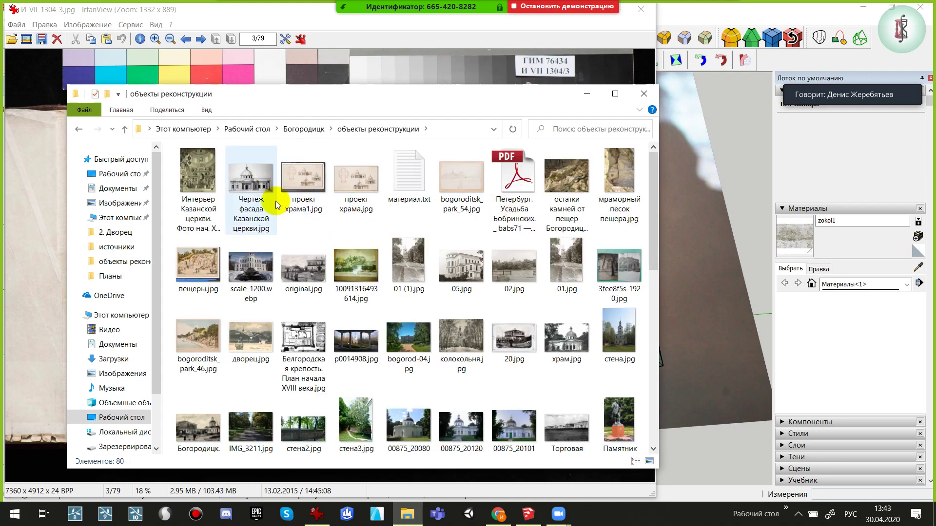
scroll(334, 282, "down", 8)
scroll(460, 334, "up", 5)
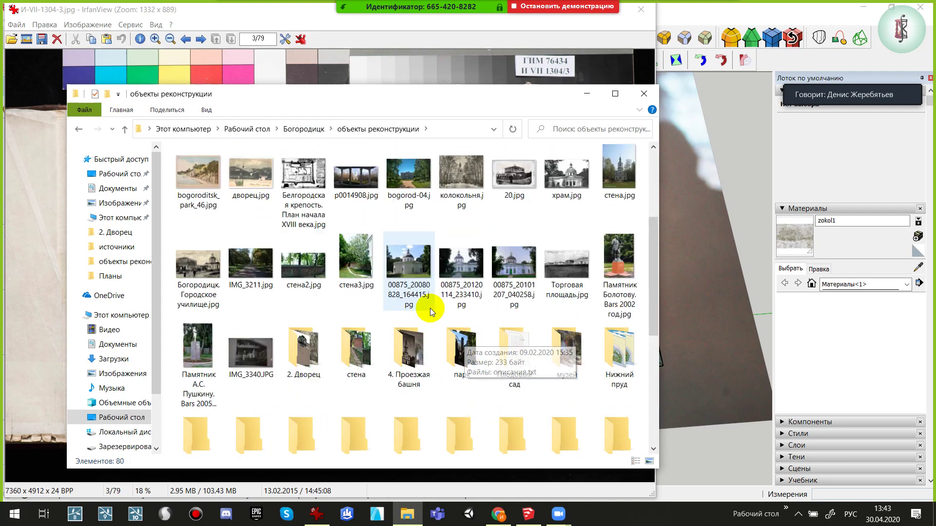
double_click(298, 371)
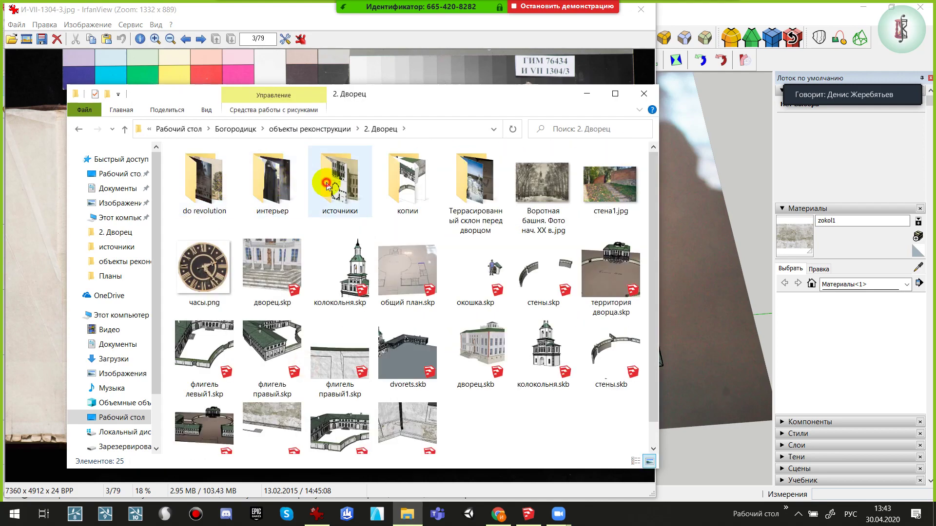
double_click(329, 183)
key("alt+Left")
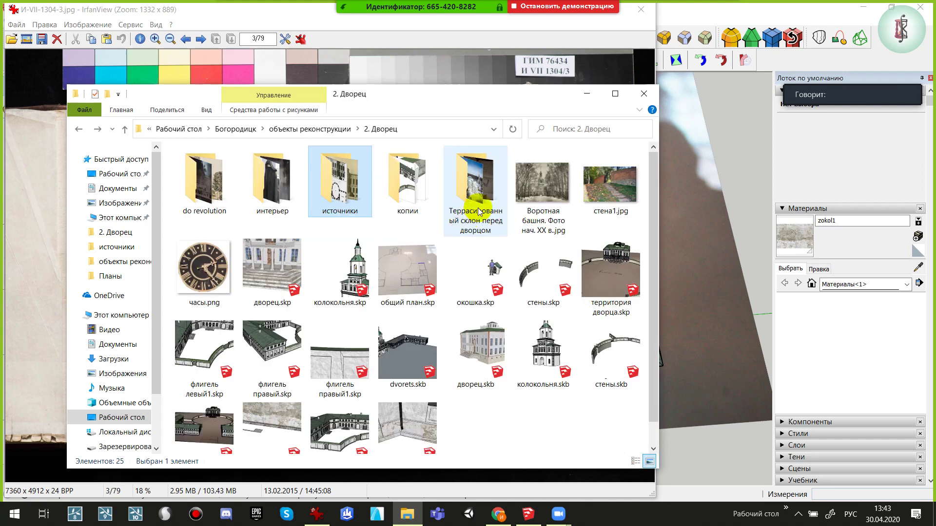
double_click(475, 201)
left_click(399, 211)
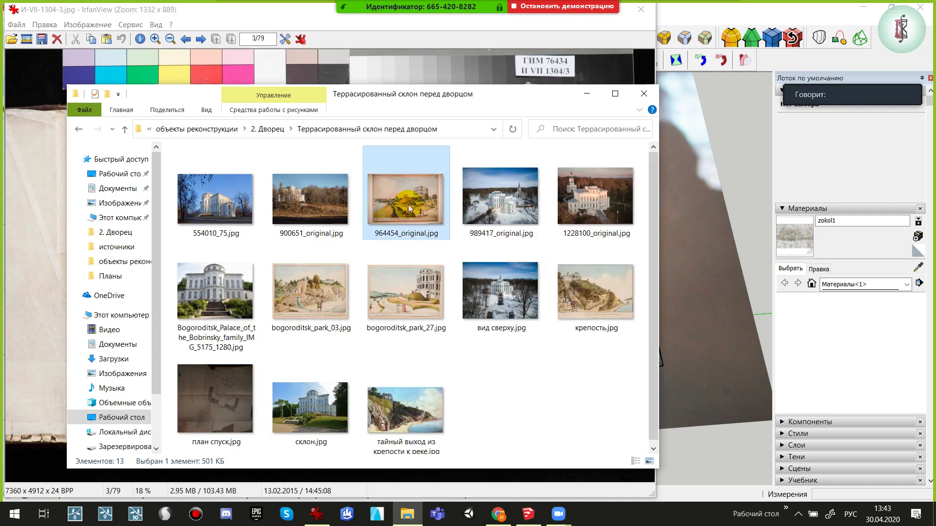
View крепость.jpg, the palace above a stone stairway, full screen, then exit
double_click(591, 300)
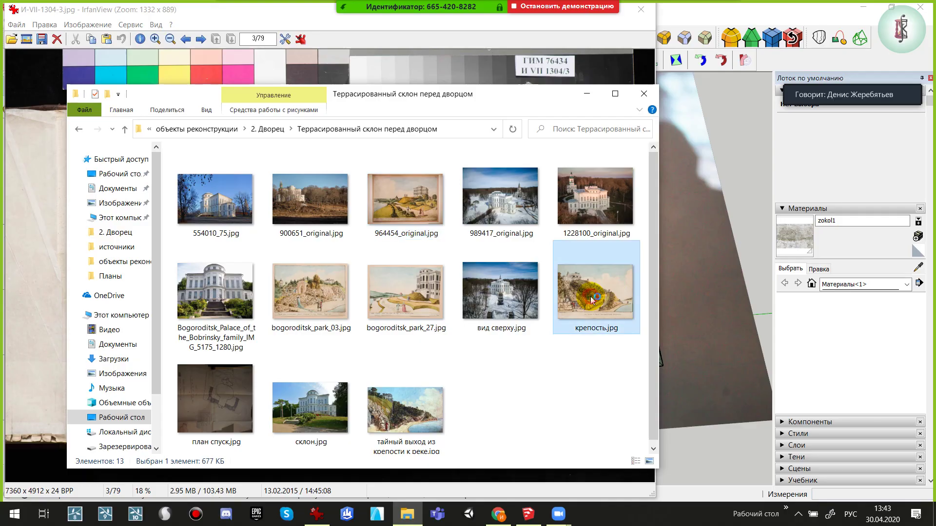
key("Return")
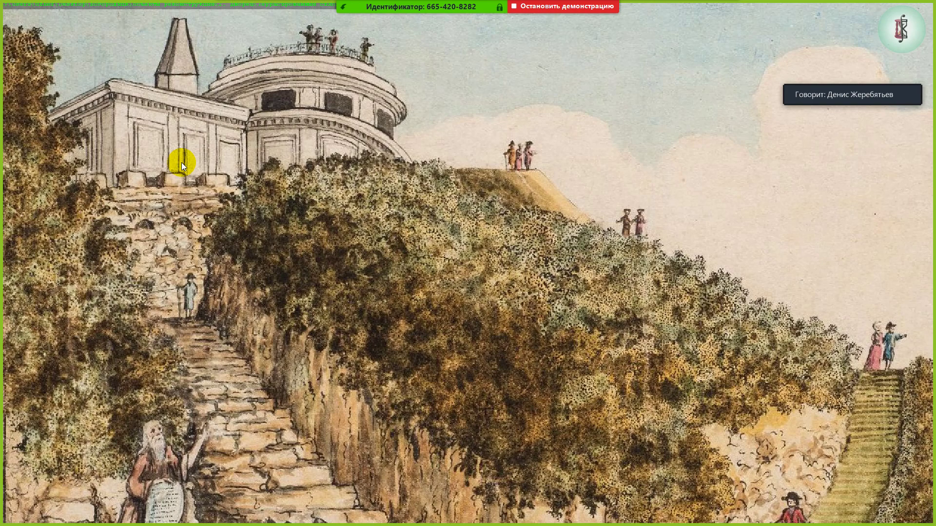
key("Escape")
View the dusk aerial palace photo 1228100_original.jpg, toggling full screen
left_click(636, 400)
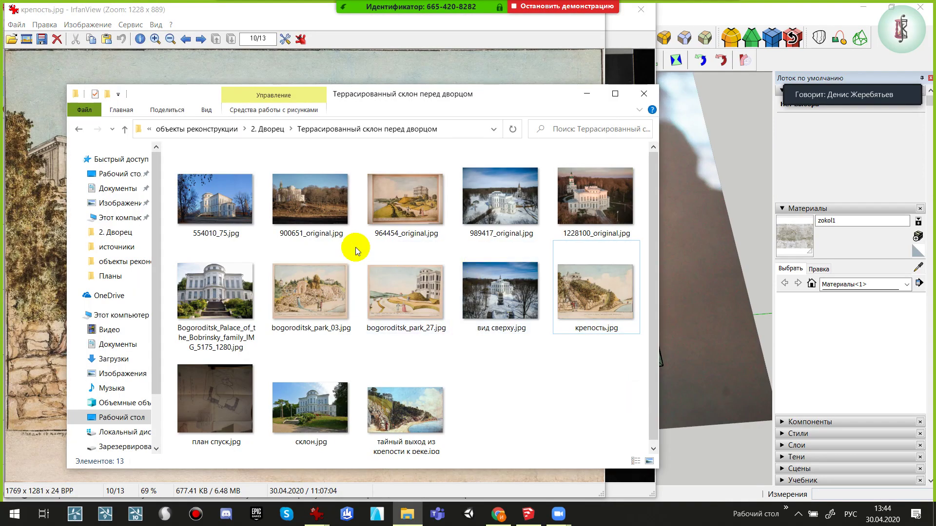
left_click(595, 194)
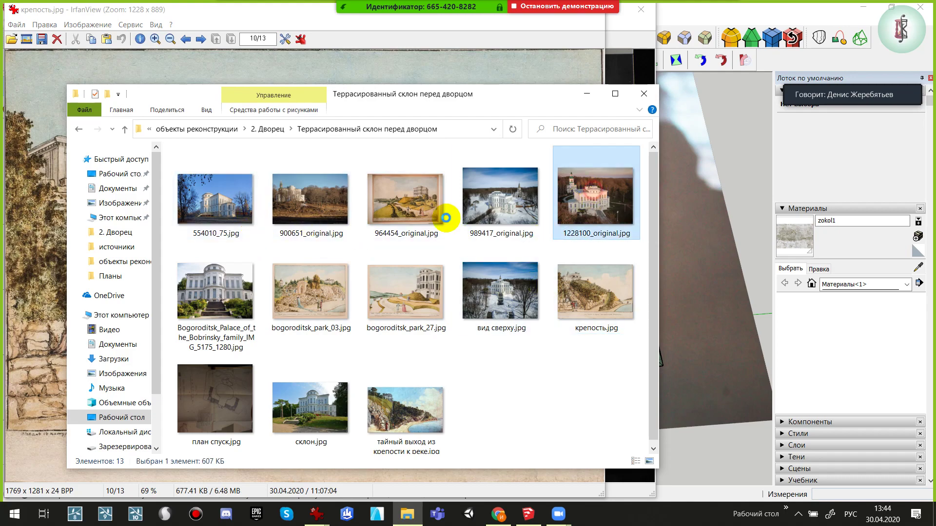
key("Return")
key("Return")
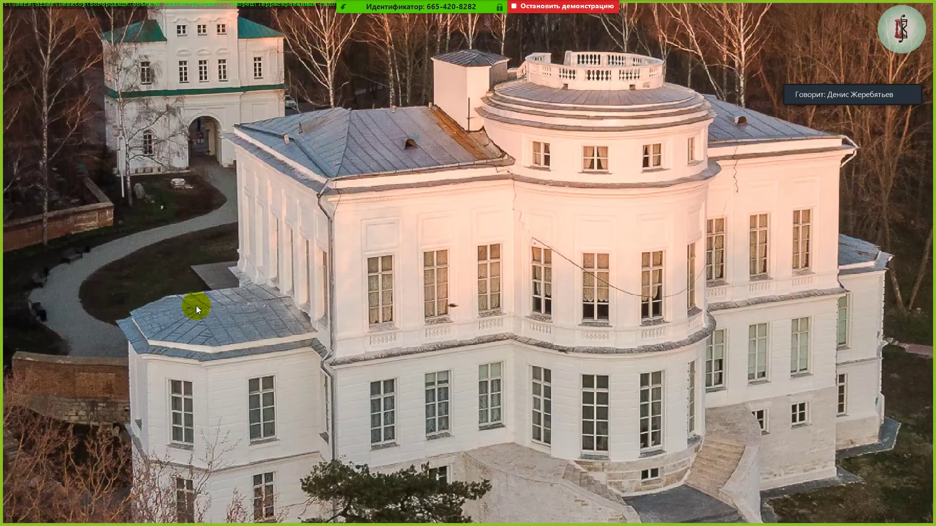
key("Escape")
key("Return")
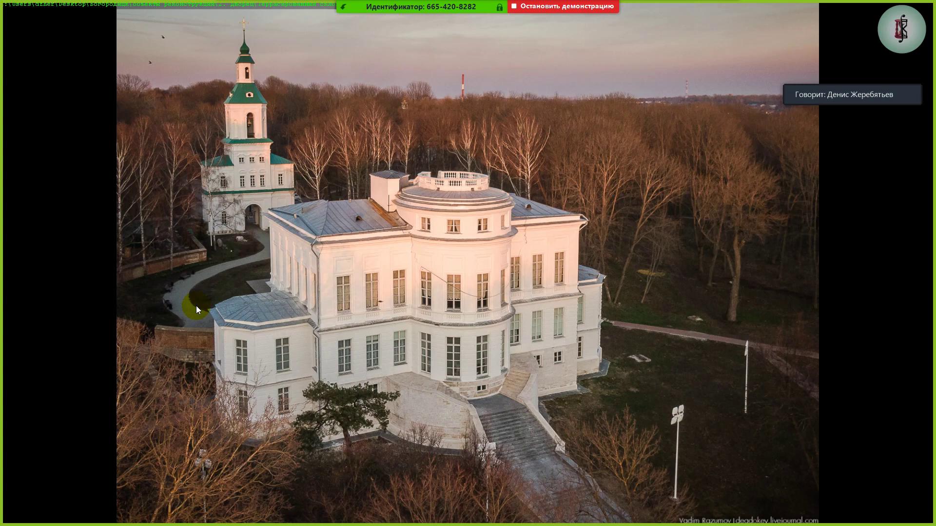
key("Return")
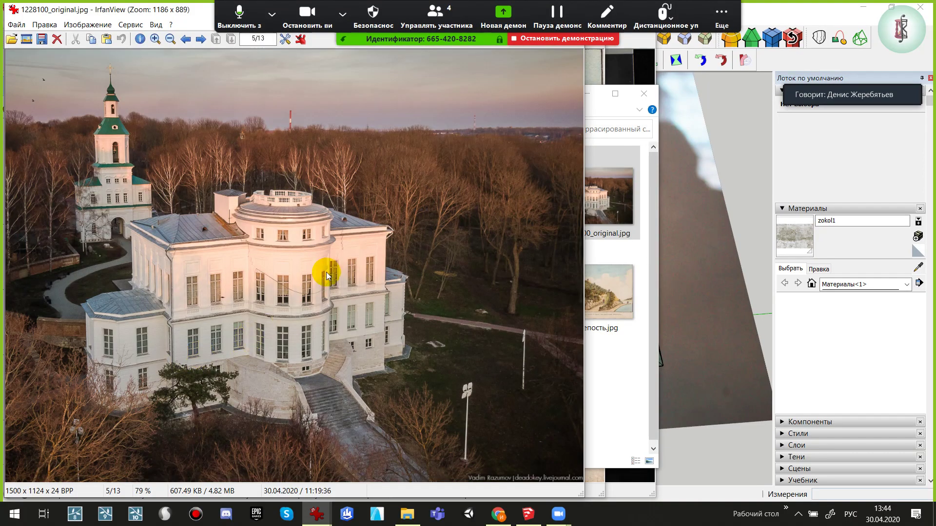
key("Return")
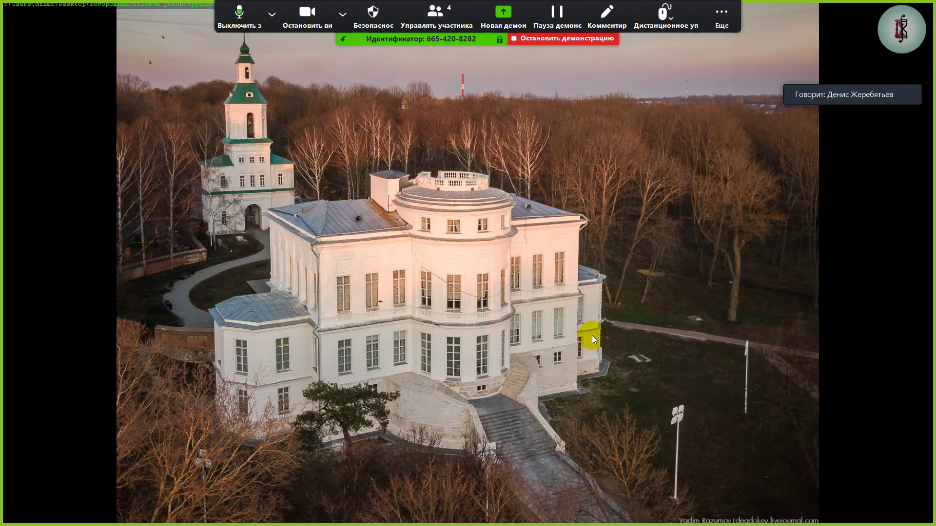
key("Return")
Preview 964454_original.jpg, then reopen крепость.jpg from the terraced-slope folder
key("alt+Tab")
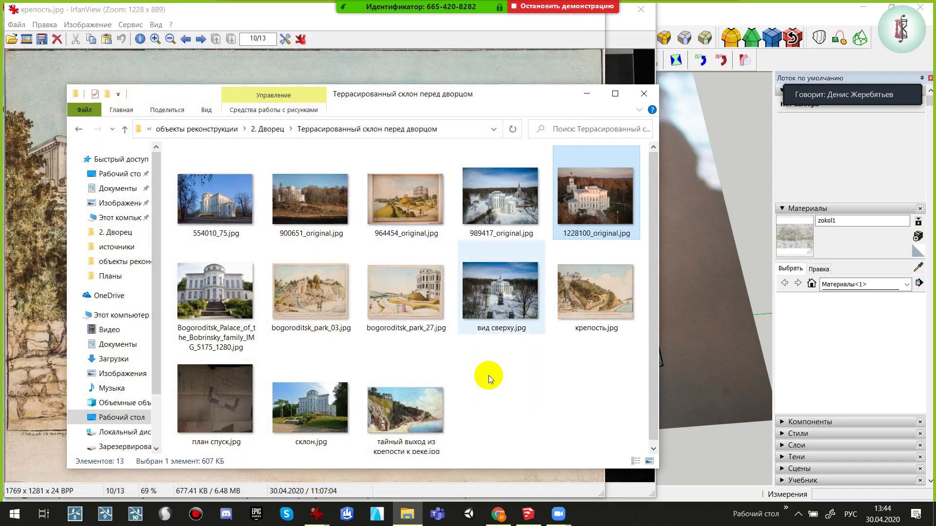
double_click(419, 219)
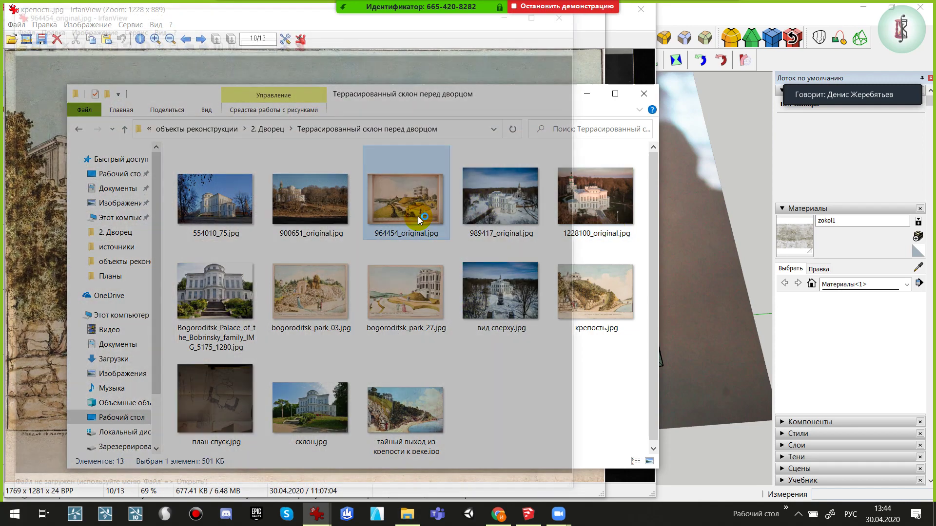
key("Escape")
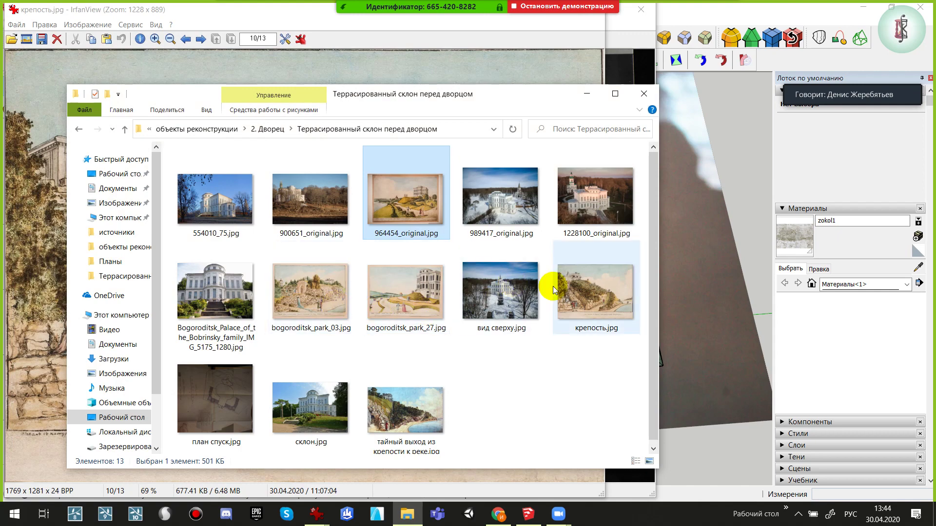
double_click(566, 288)
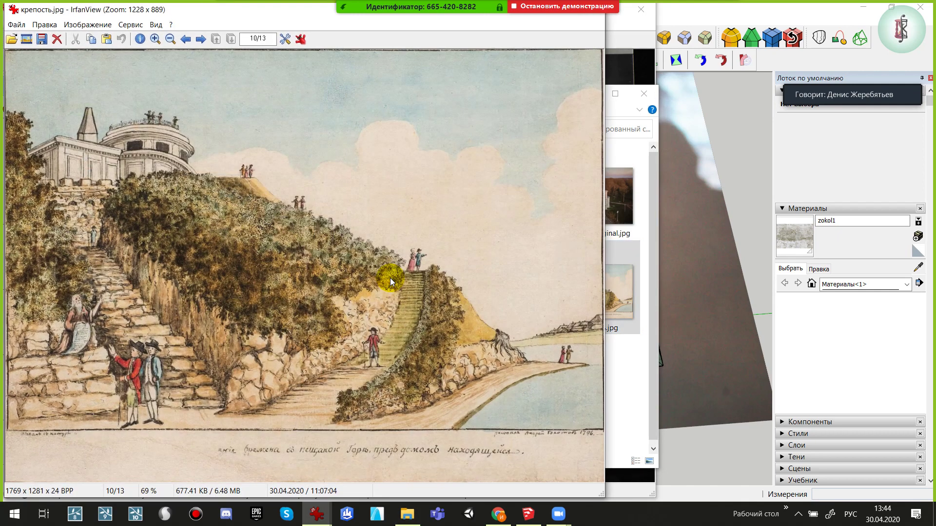
Show крепость.jpg full screen and zoom in on the drawing with the wheel
double_click(390, 278)
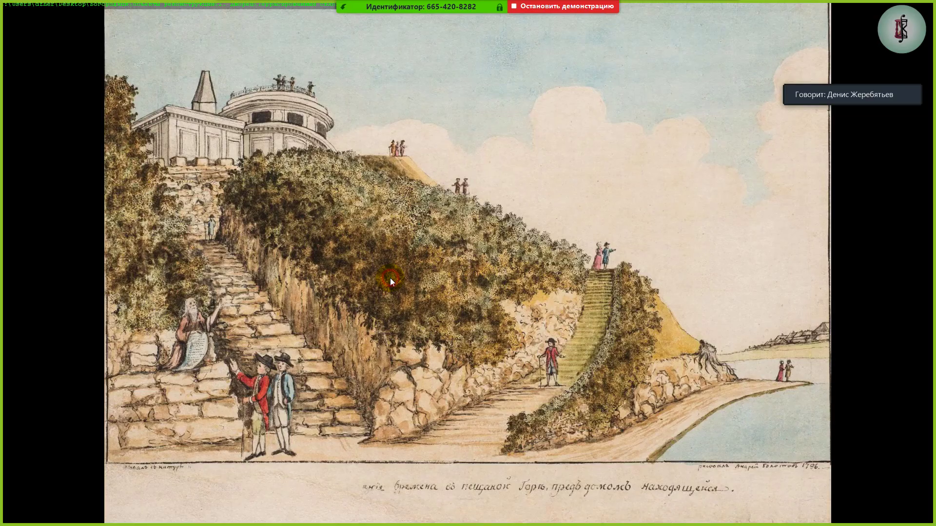
scroll(390, 278, "up", 1)
scroll(390, 278, "up", 1)
scroll(390, 278, "up", 1)
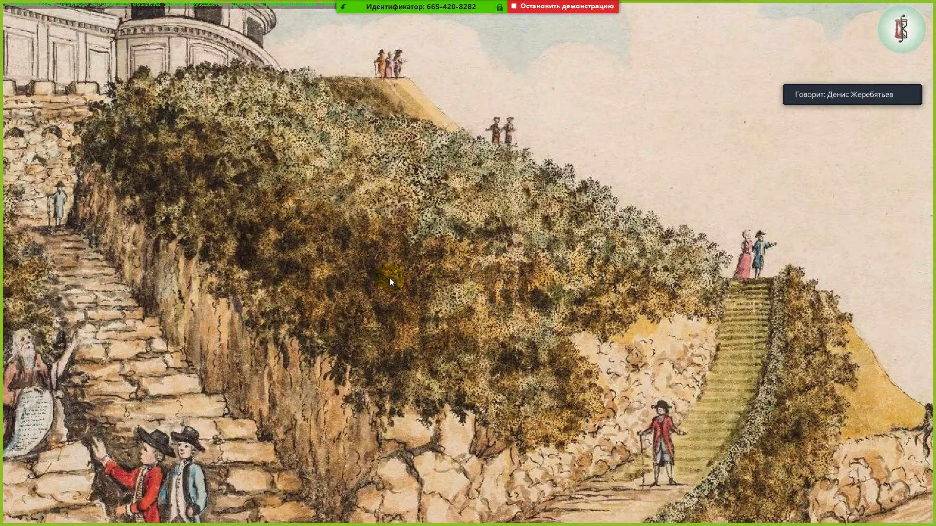
scroll(390, 278, "up", 2)
scroll(390, 278, "up", 2)
scroll(390, 278, "up", 2)
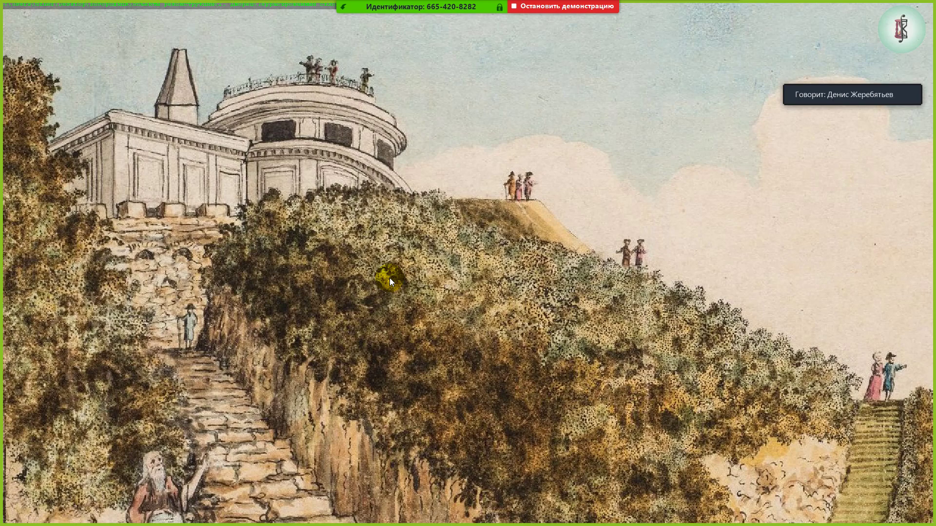
scroll(390, 277, "down", 2)
scroll(390, 278, "up", 1)
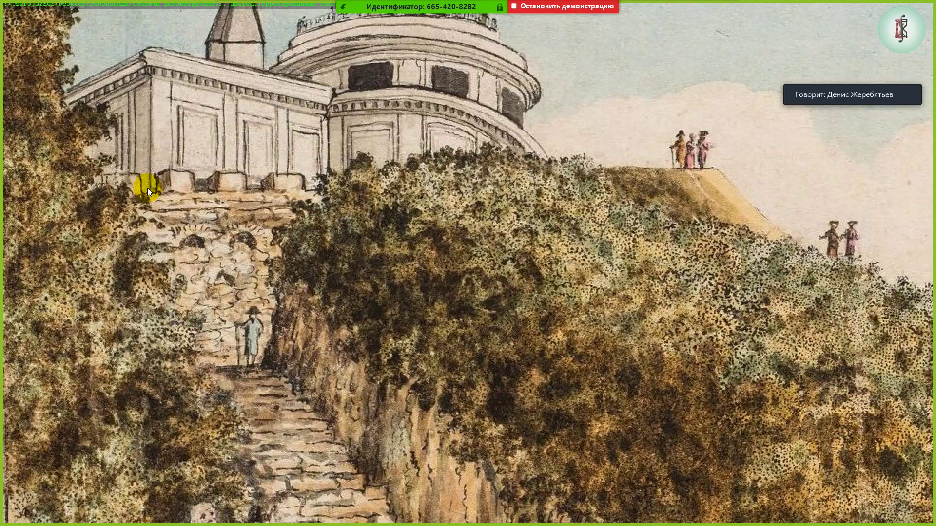
scroll(148, 188, "up", 1)
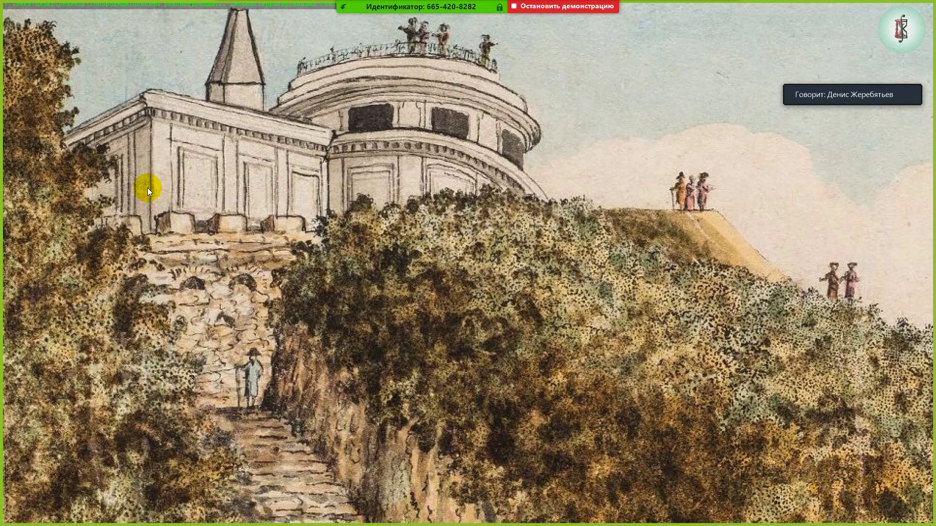
Zoom into the stairway below the palace, pan up to the palace, then exit full screen
key("Return")
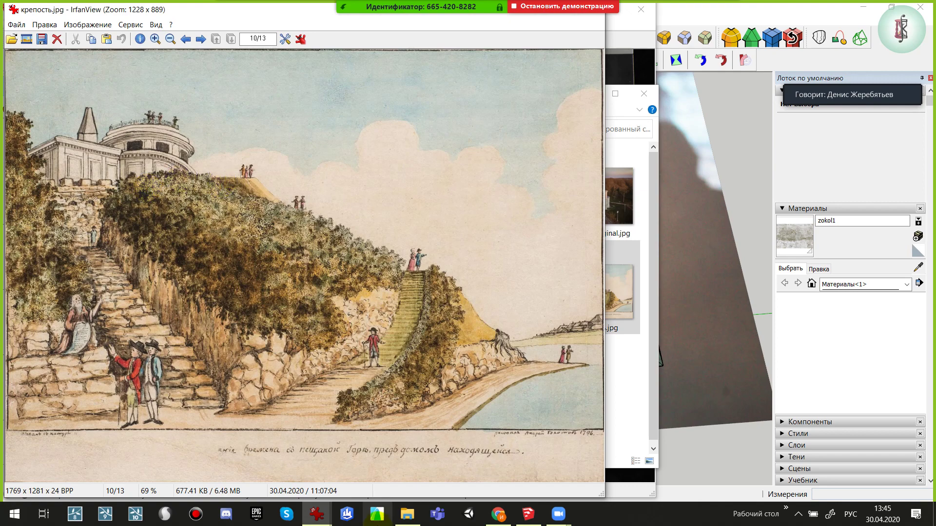
left_click_drag(128, 172, 35, 290)
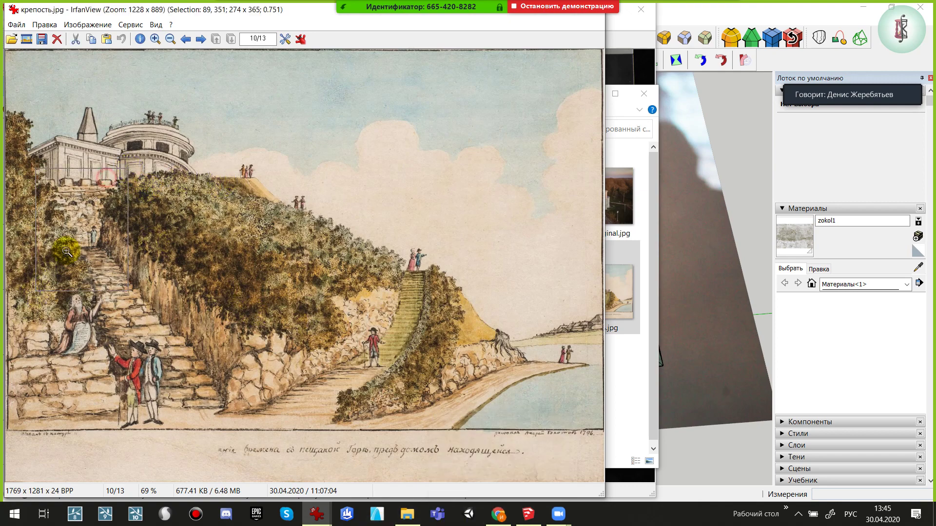
left_click(67, 251)
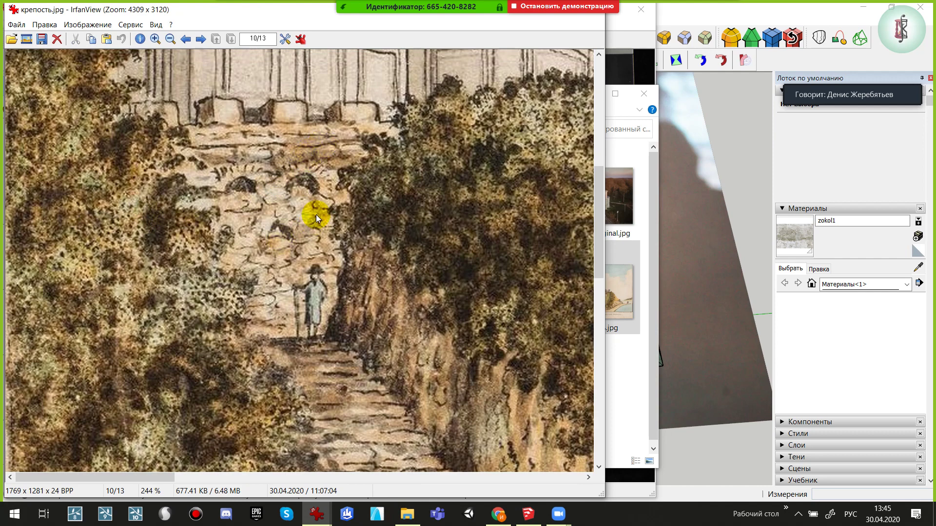
left_click_drag(332, 201, 315, 326)
key("Return")
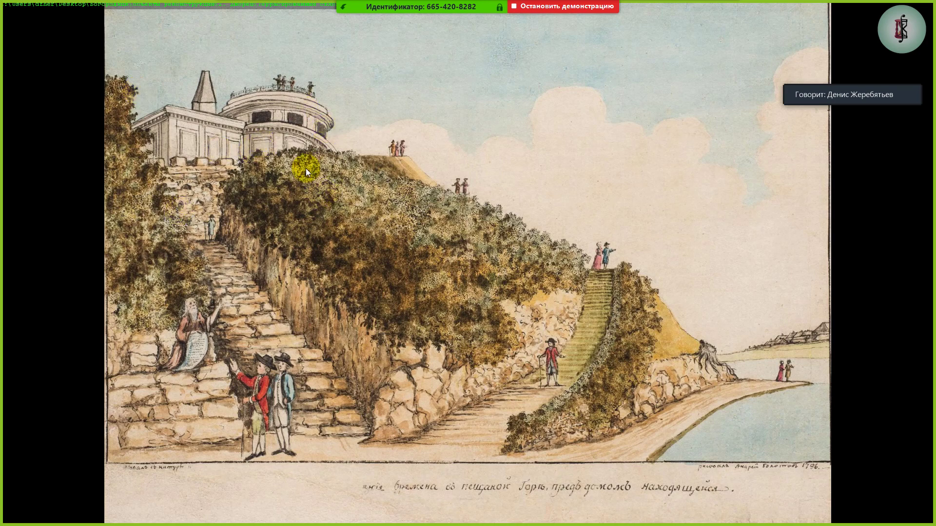
double_click(264, 191)
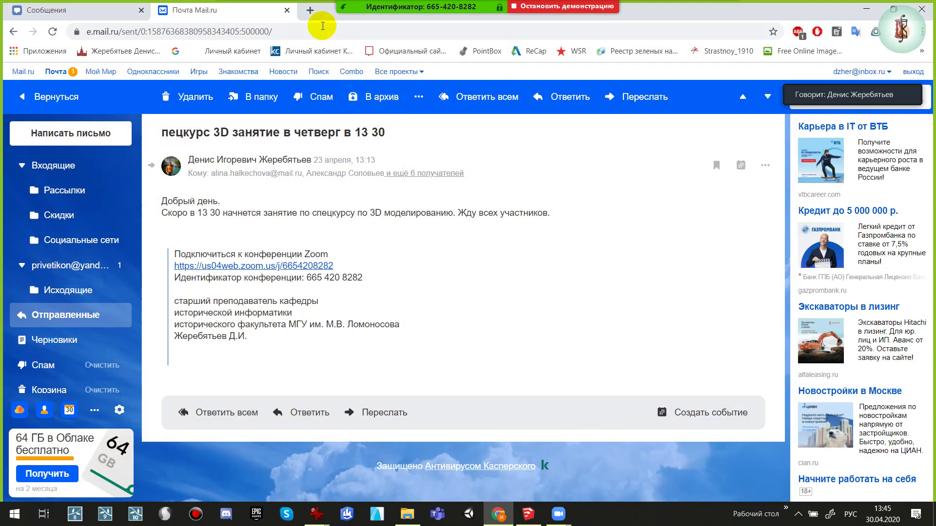
Search Yandex for 'засечная' and switch to picture results
left_click(316, 16)
type("раве")
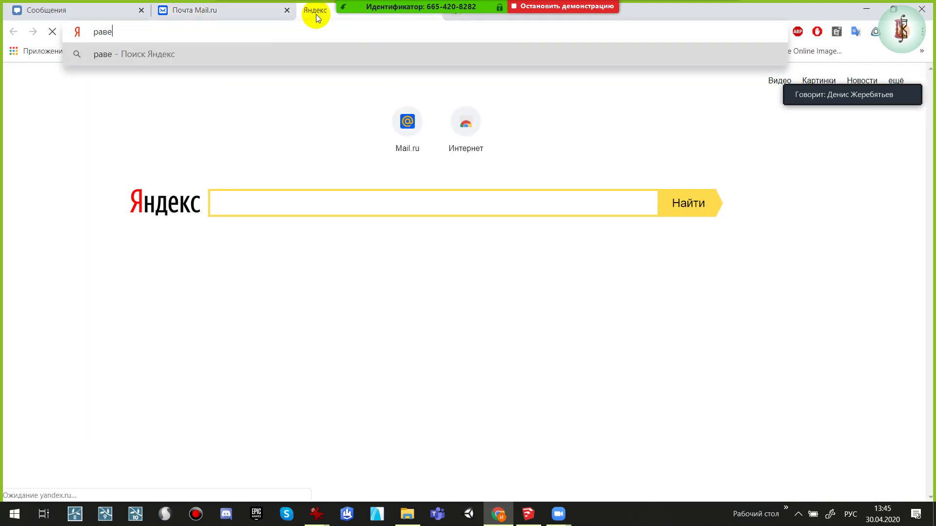
key("BackSpace")
key("BackSpace")
key("BackSpace")
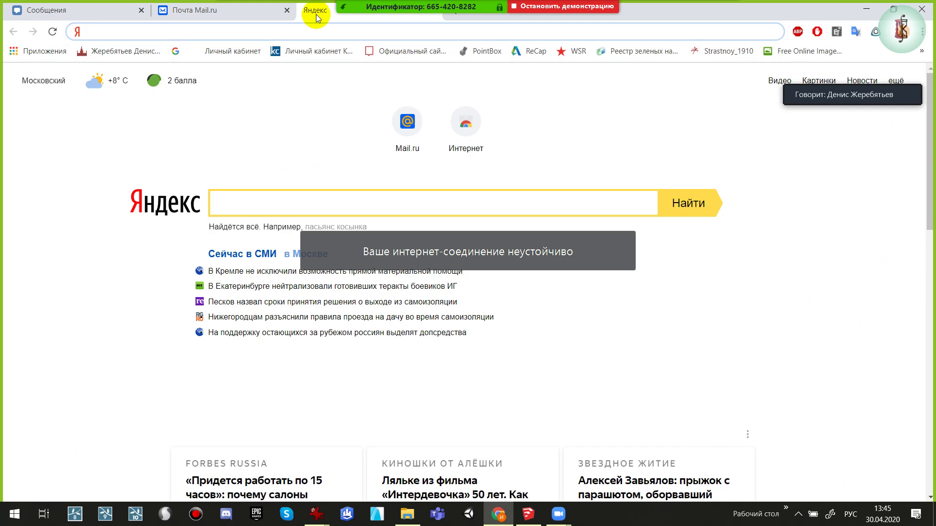
type("засе")
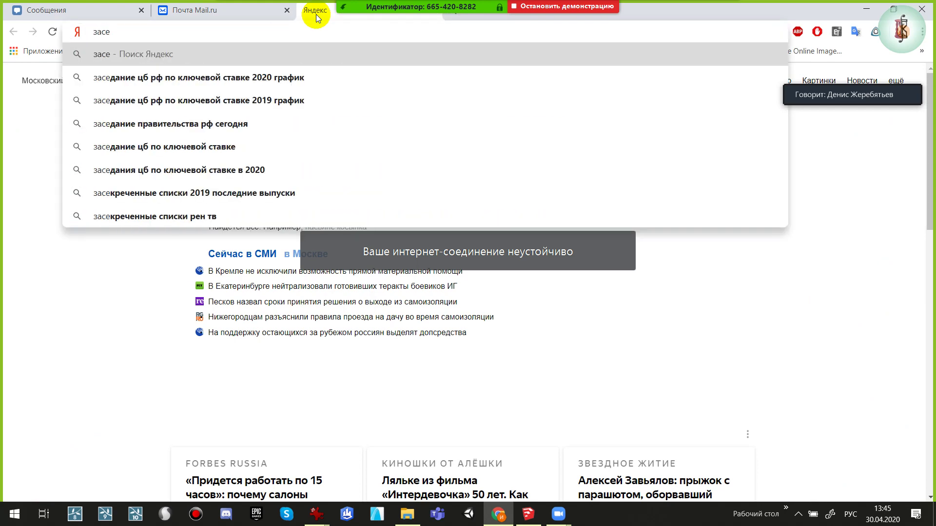
type("чная")
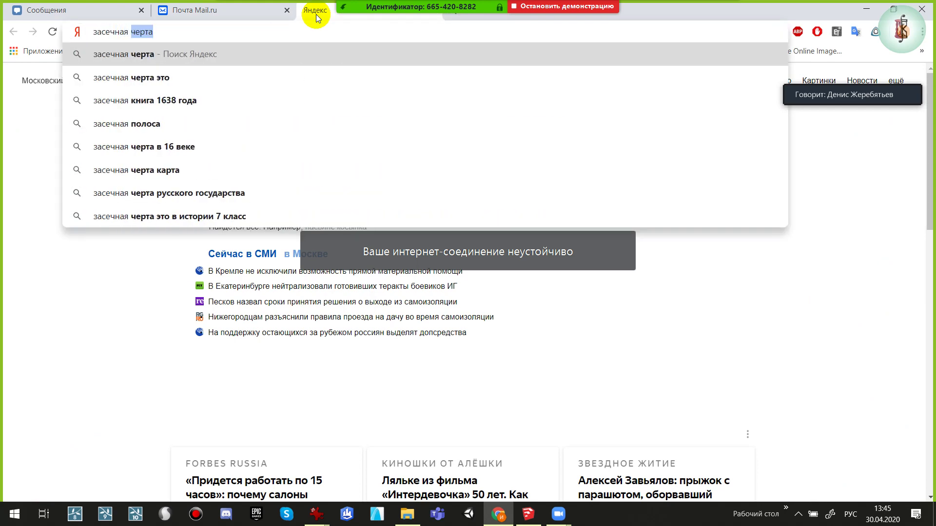
key("Return")
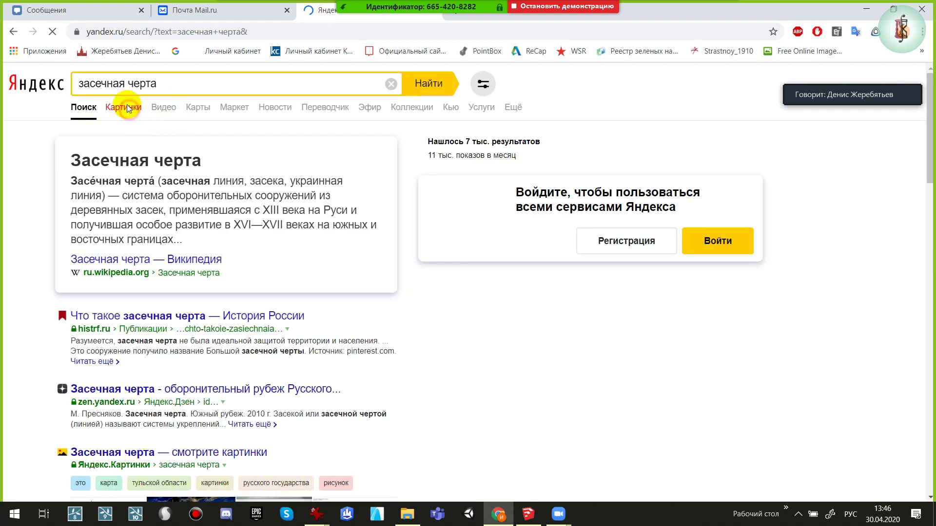
left_click(122, 107)
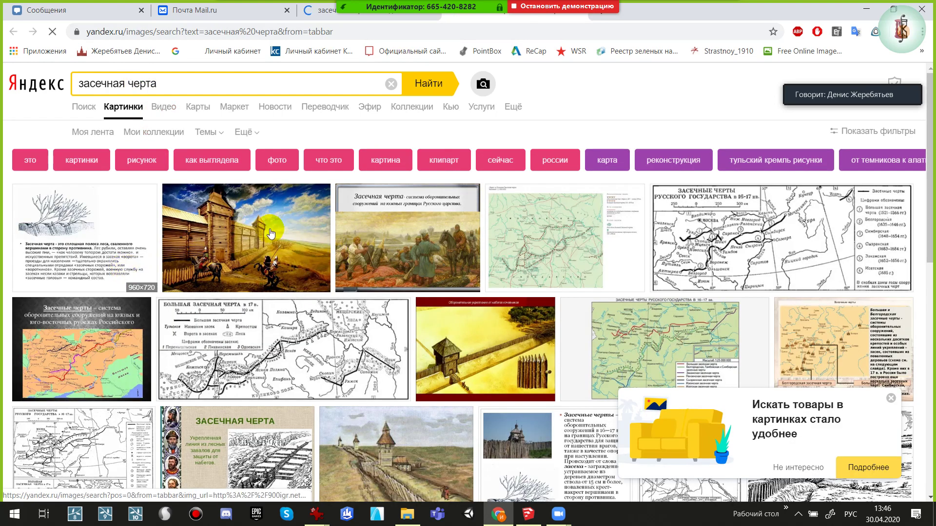
Browse the image results from the wooden fortress painting to the map of defence lines
left_click(271, 232)
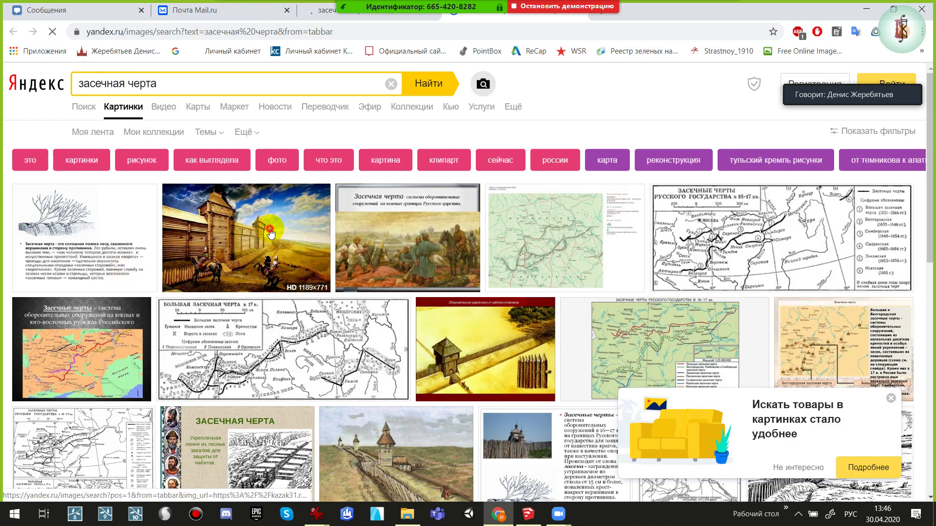
left_click(312, 224)
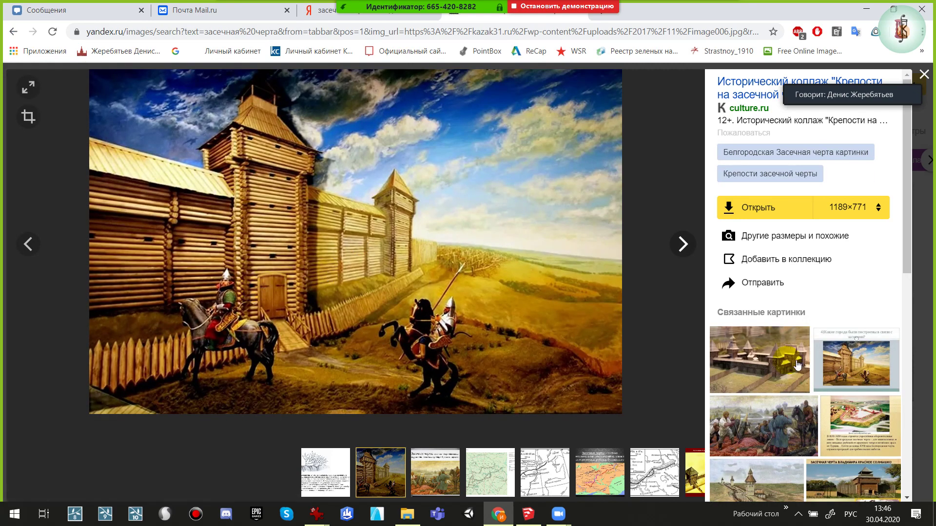
left_click(740, 360)
left_click(434, 278)
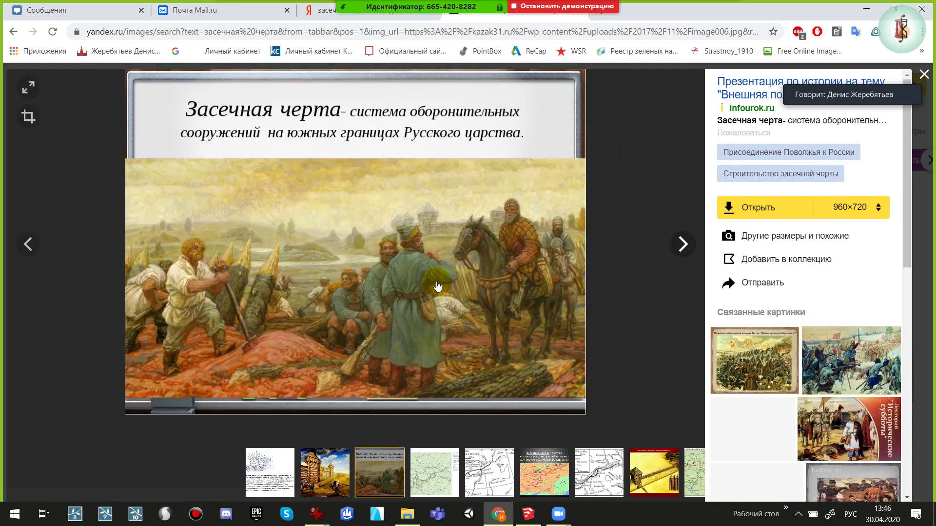
left_click(434, 282)
left_click(460, 276)
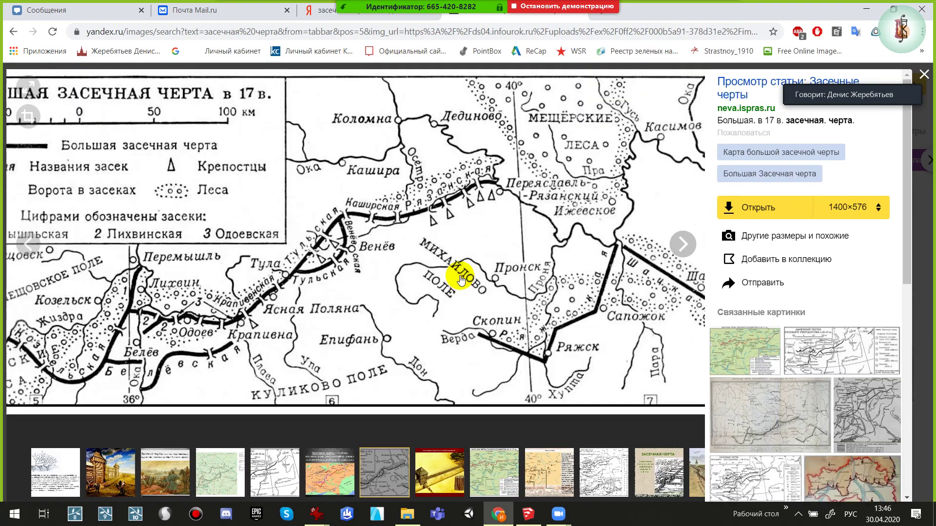
left_click(464, 163)
left_click(449, 276)
left_click(203, 352)
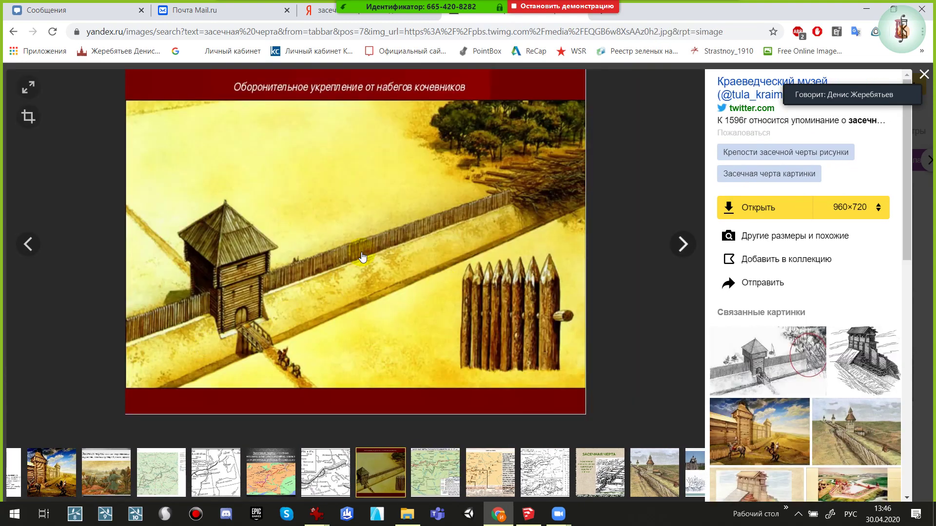
left_click(353, 280)
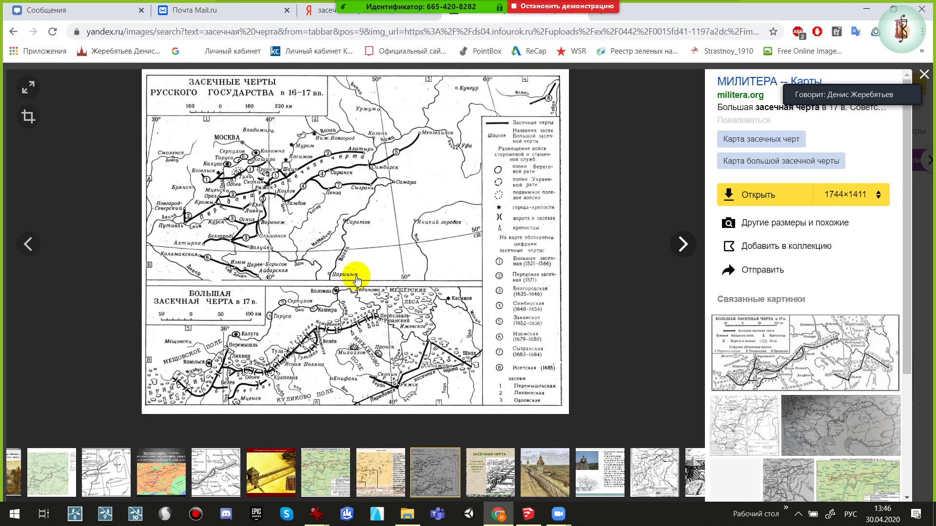
Minimize the крепость.jpg viewer, view two more enlarged results, and return to the results list
key("alt+Tab")
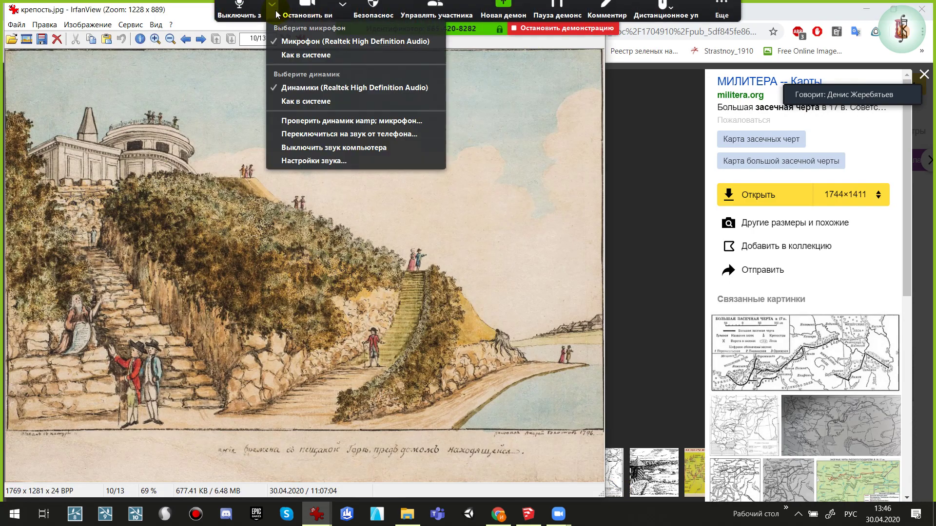
double_click(154, 10)
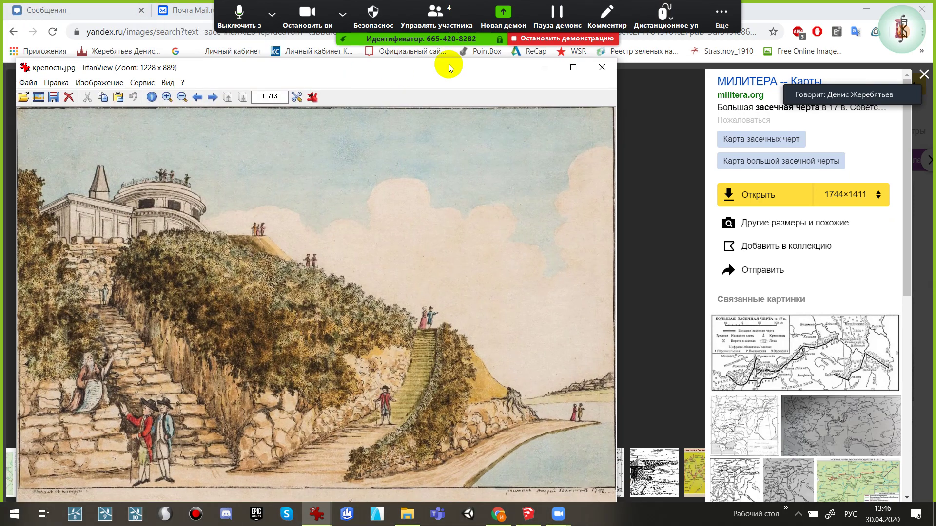
left_click(534, 73)
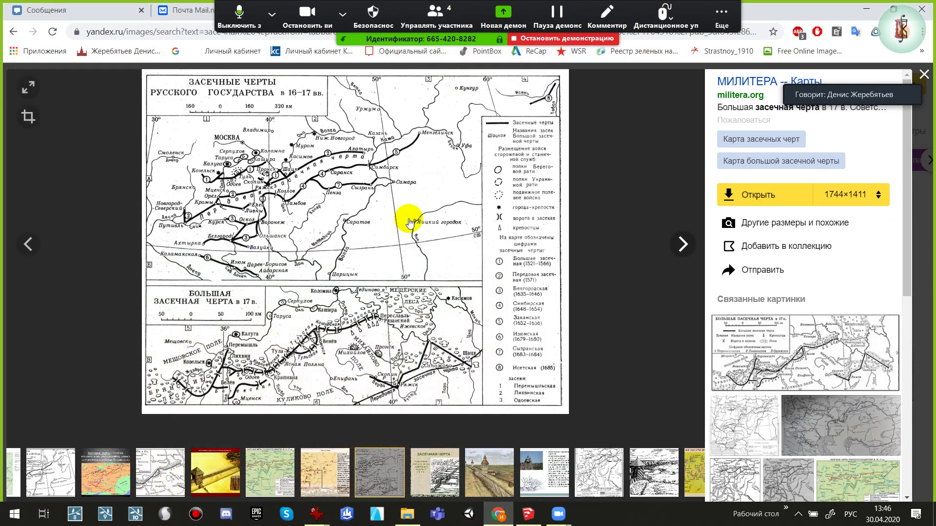
left_click(410, 222)
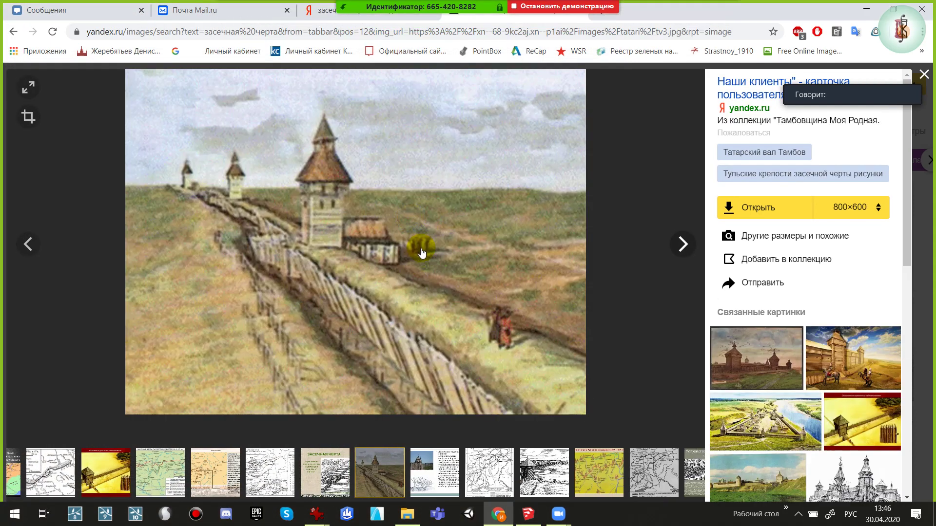
left_click(422, 244)
key("Escape")
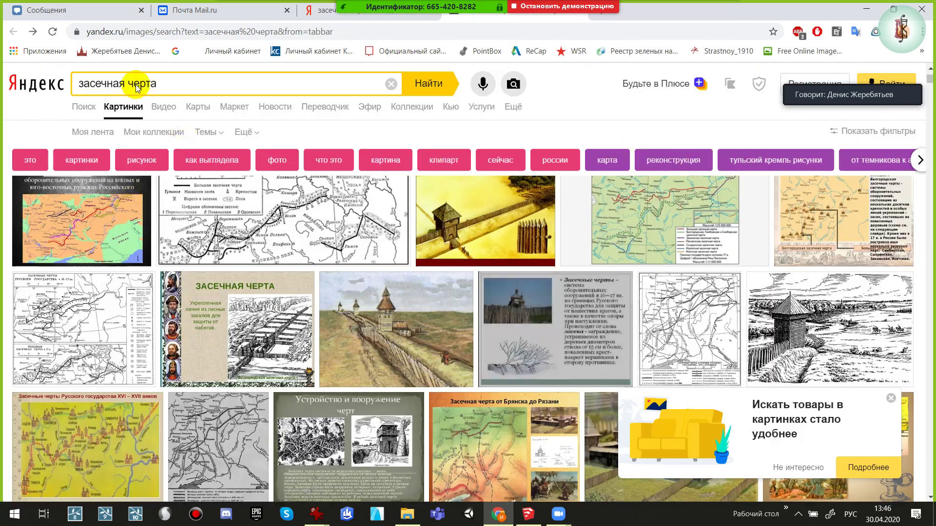
Scroll through the засечная черта results and bring the terraced-slope photo folder forward
scroll(406, 300, "down", 5)
scroll(438, 309, "down", 5)
scroll(485, 320, "down", 3)
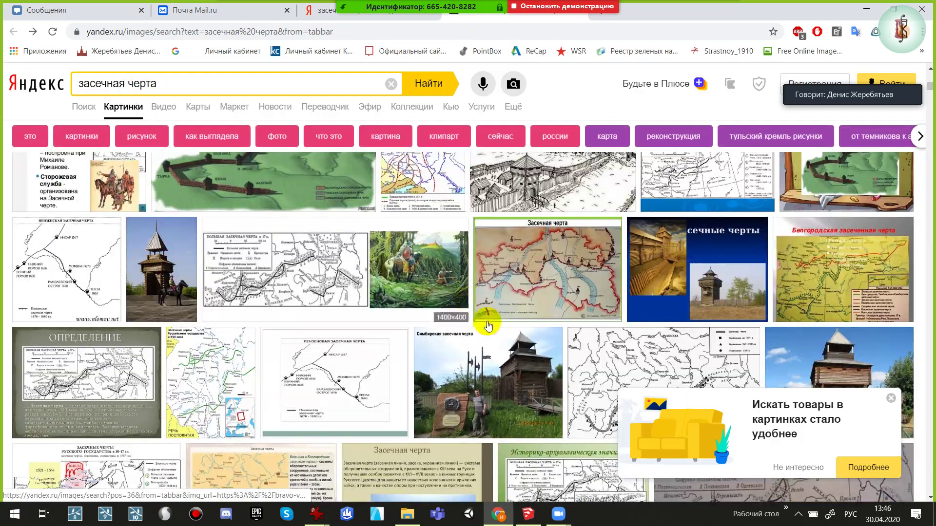
scroll(549, 343, "down", 5)
scroll(456, 292, "down", 4)
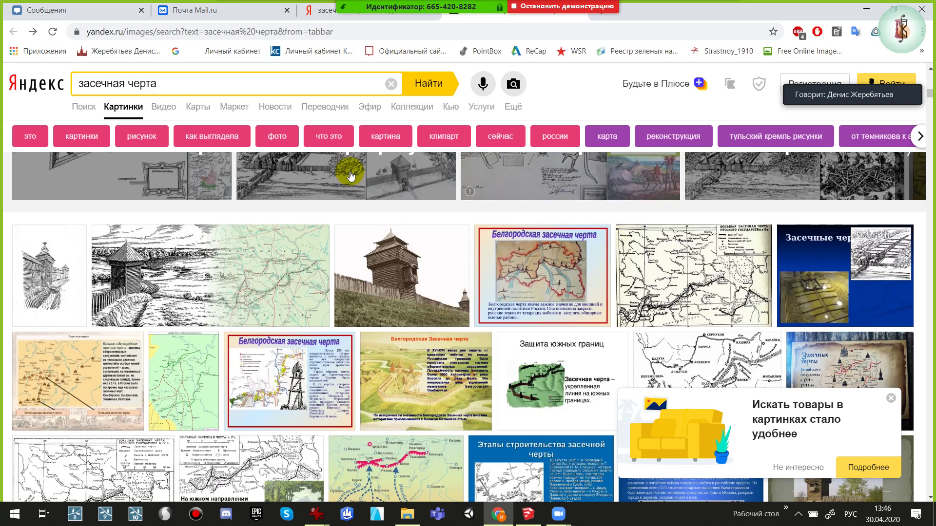
scroll(519, 340, "down", 3)
scroll(519, 341, "down", 1)
scroll(470, 290, "down", 2)
scroll(334, 269, "down", 2)
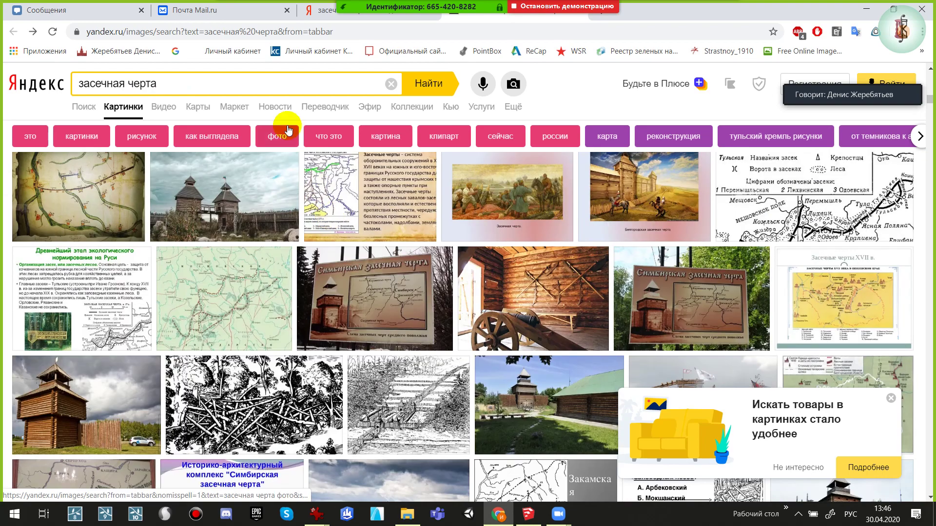
left_click(136, 76)
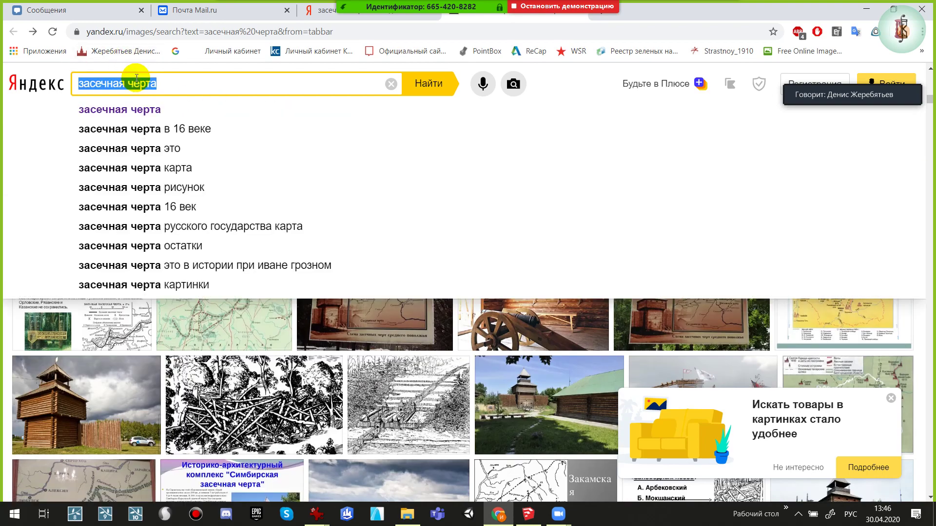
left_click(407, 514)
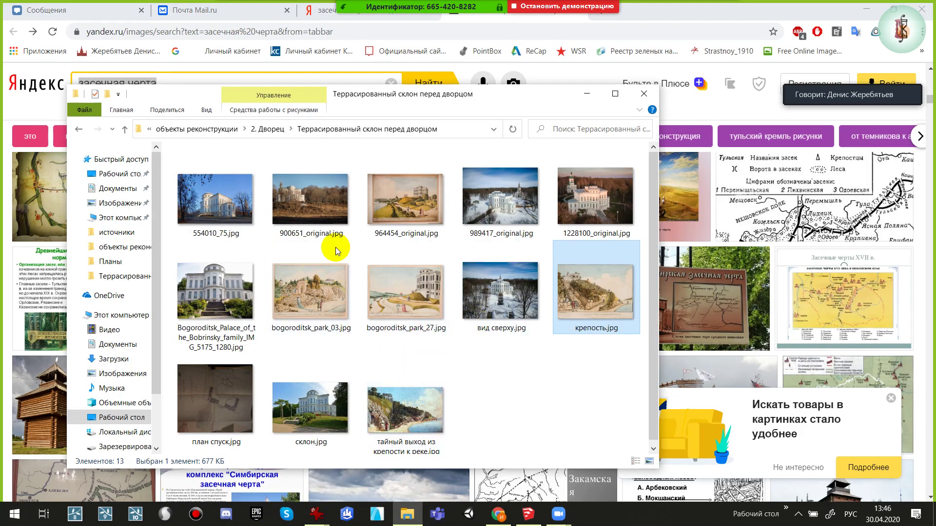
Go up to объекты реконструкции and view the Белгородская крепость plan
left_click(258, 129)
scroll(261, 195, "down", 1)
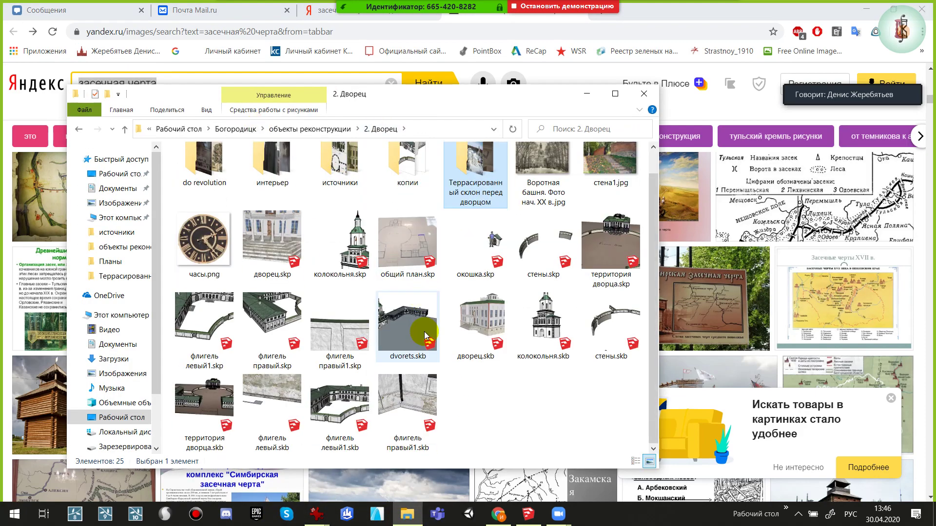
left_click(302, 130)
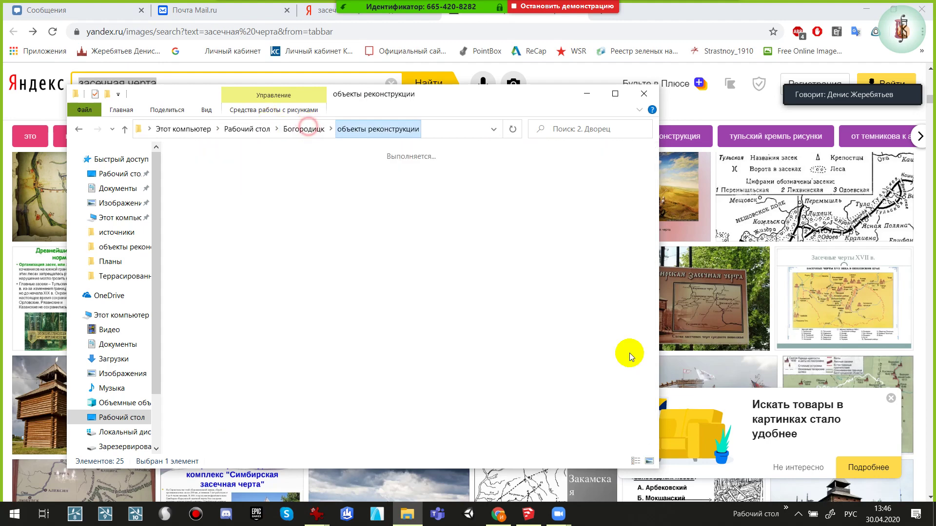
scroll(414, 341, "down", 3)
scroll(394, 316, "up", 10)
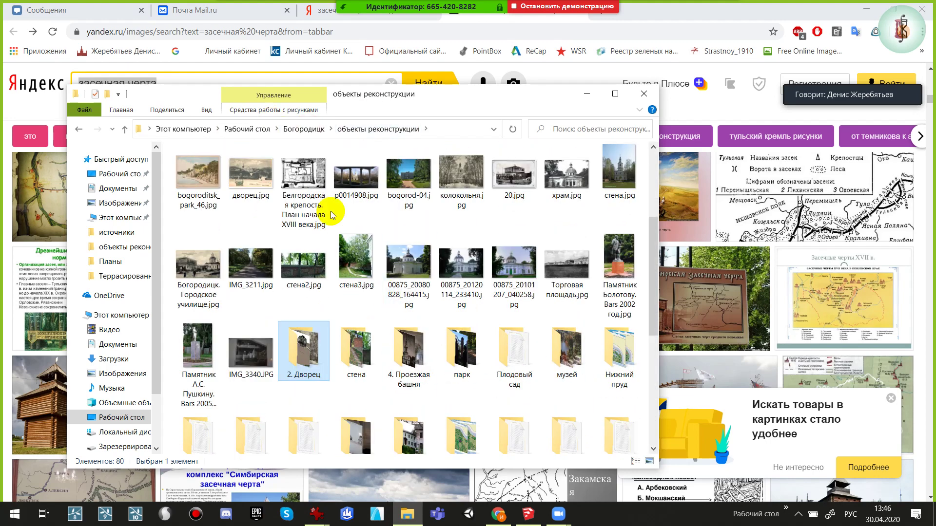
left_click(262, 191)
double_click(292, 190)
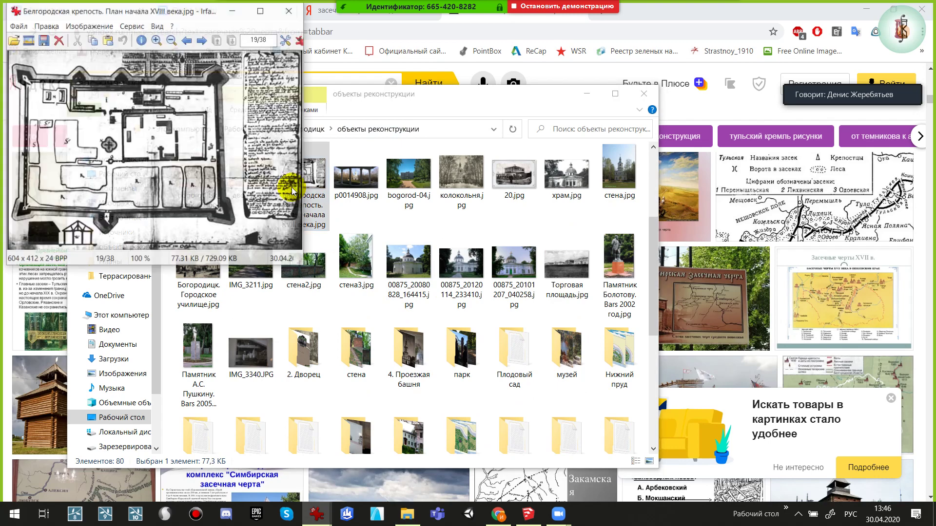
scroll(186, 184, "up", 4, "ctrl")
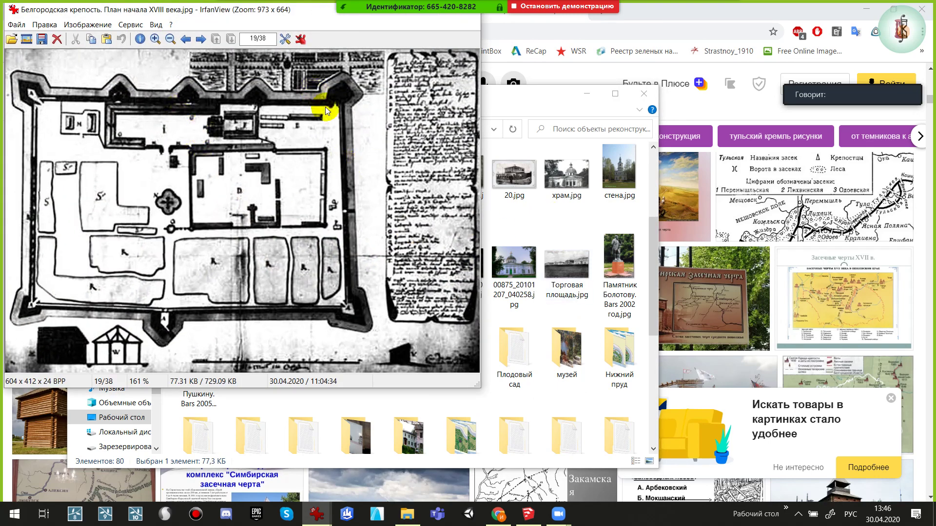
key("Escape")
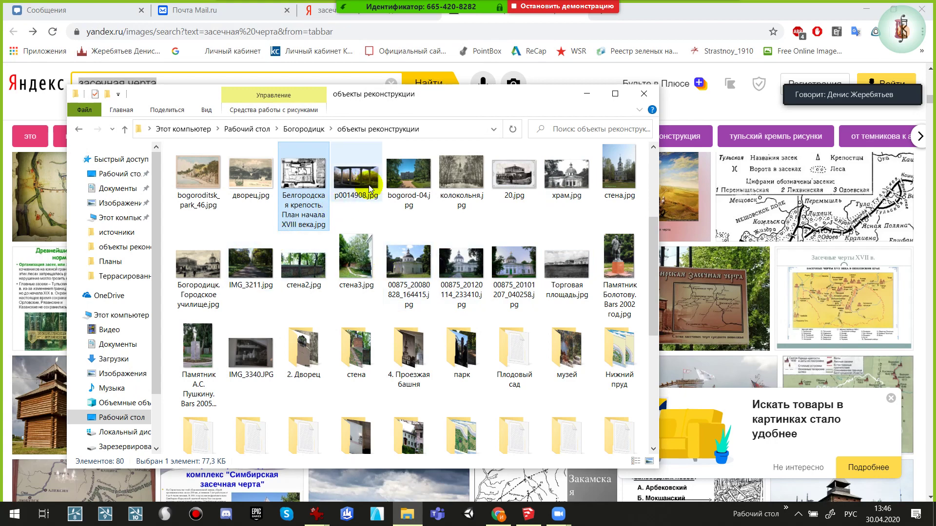
In Загрузки, view the Белевская and Болховецкая fortress plans full screen
scroll(369, 189, "down", 2)
scroll(360, 205, "down", 3)
scroll(322, 245, "up", 5)
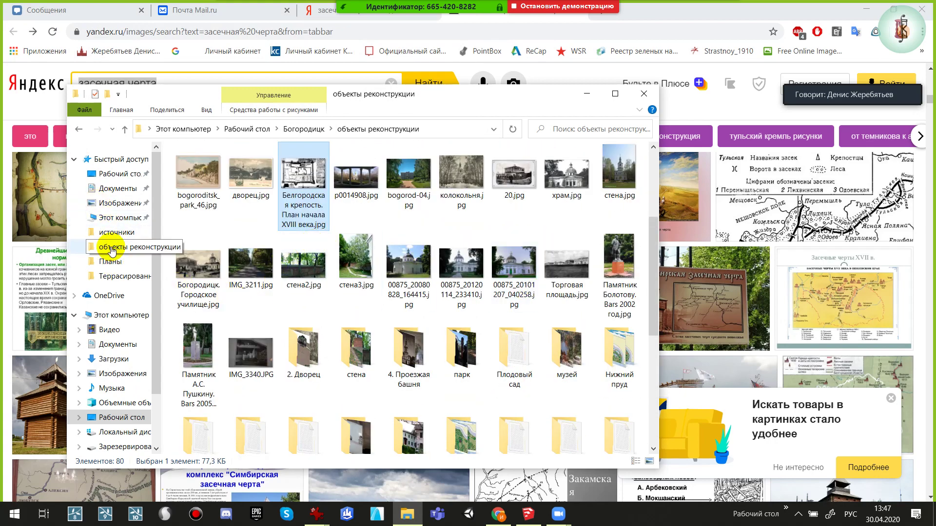
left_click(113, 359)
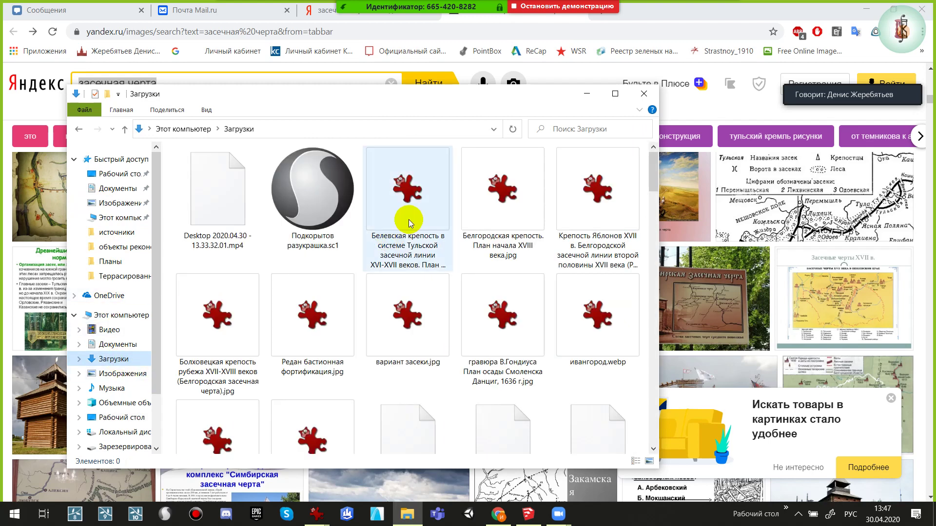
double_click(417, 218)
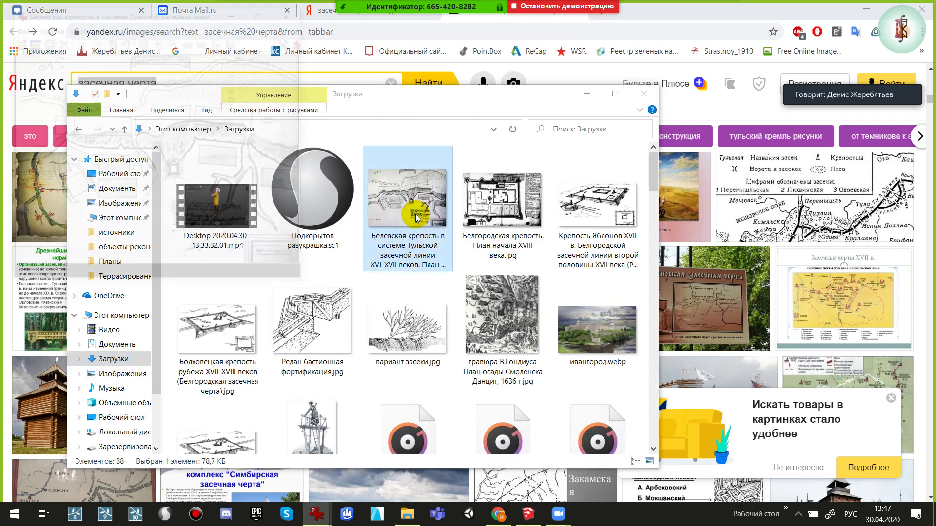
double_click(259, 208)
scroll(260, 210, "down", 1)
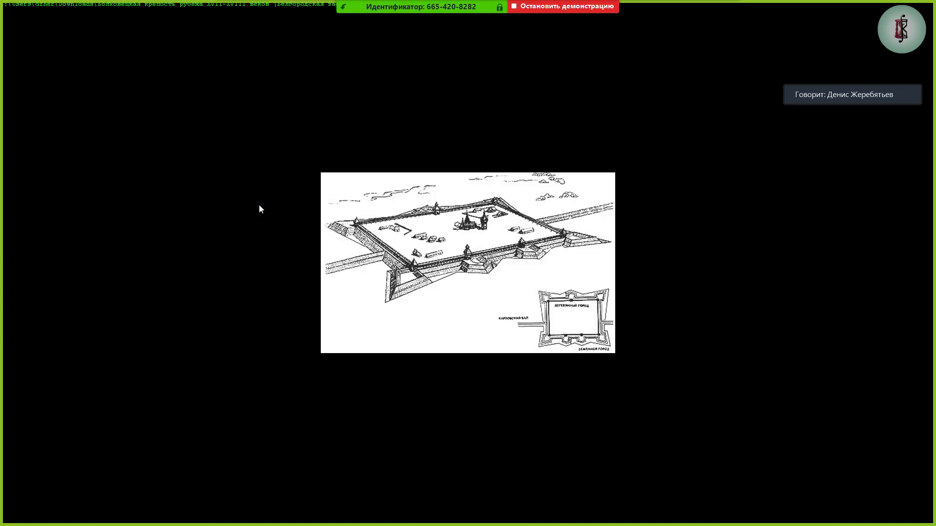
left_click(259, 204)
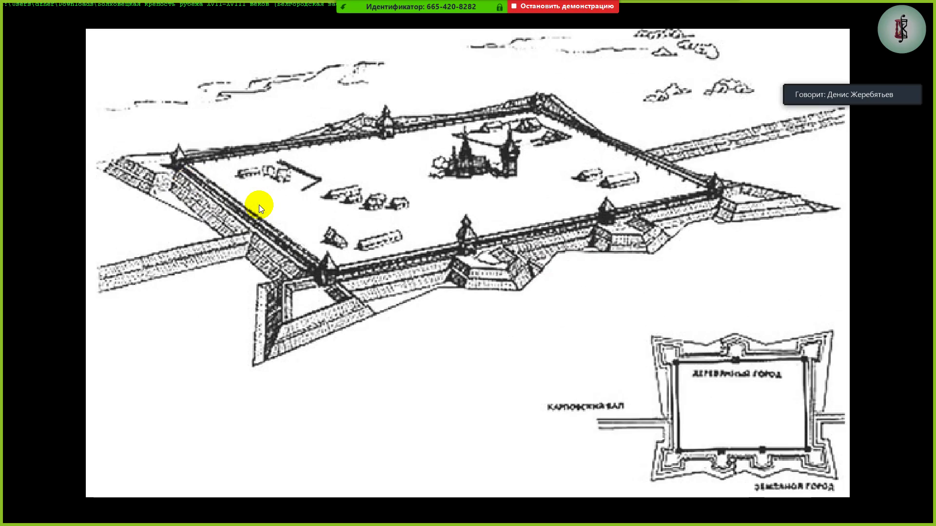
scroll(259, 205, "down", 1)
scroll(259, 204, "up", 1)
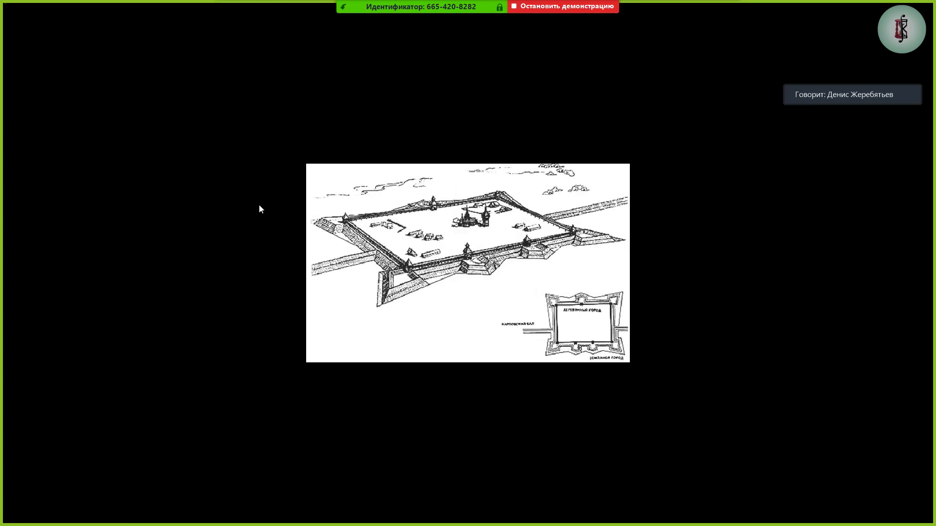
left_click(259, 205)
double_click(296, 231)
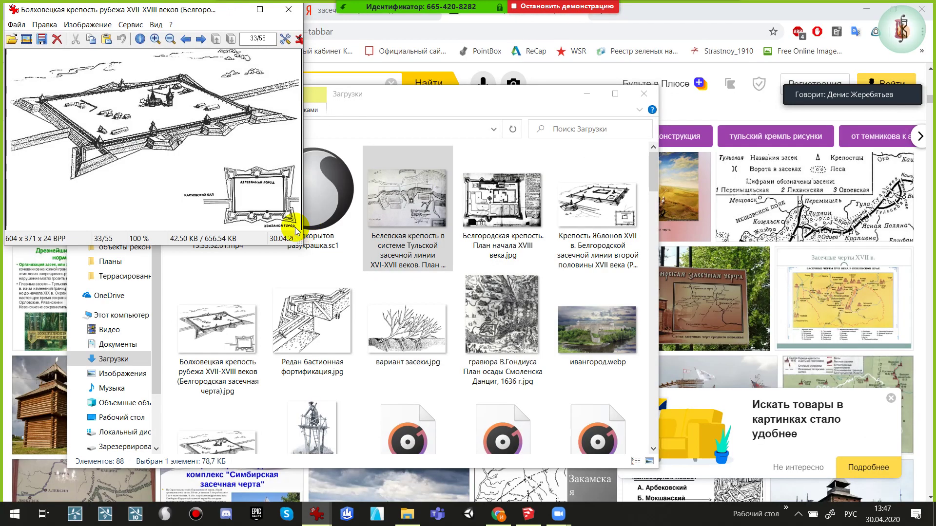
Step through the next two images in Загрузки and close the viewer
scroll(168, 142, "up", 1, "ctrl")
scroll(263, 208, "up", 1, "ctrl")
scroll(263, 207, "up", 1, "ctrl")
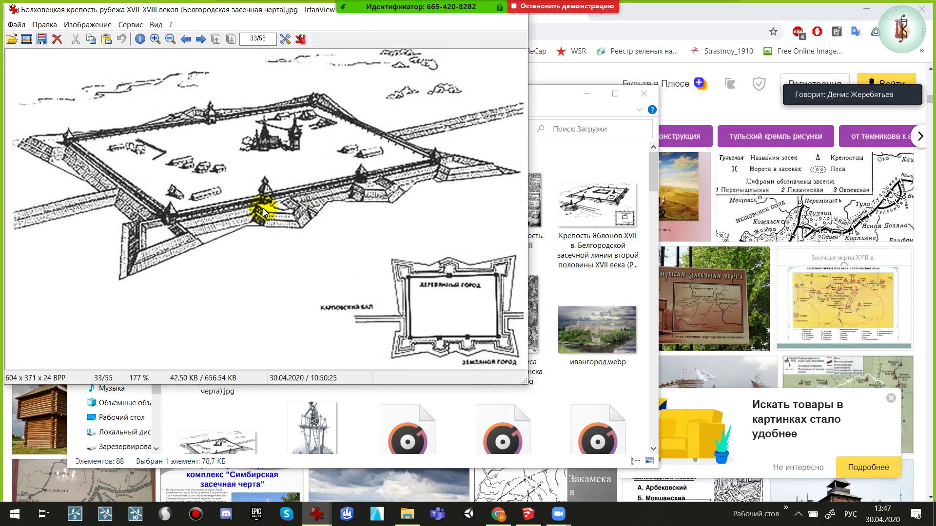
scroll(263, 207, "up", 1, "ctrl")
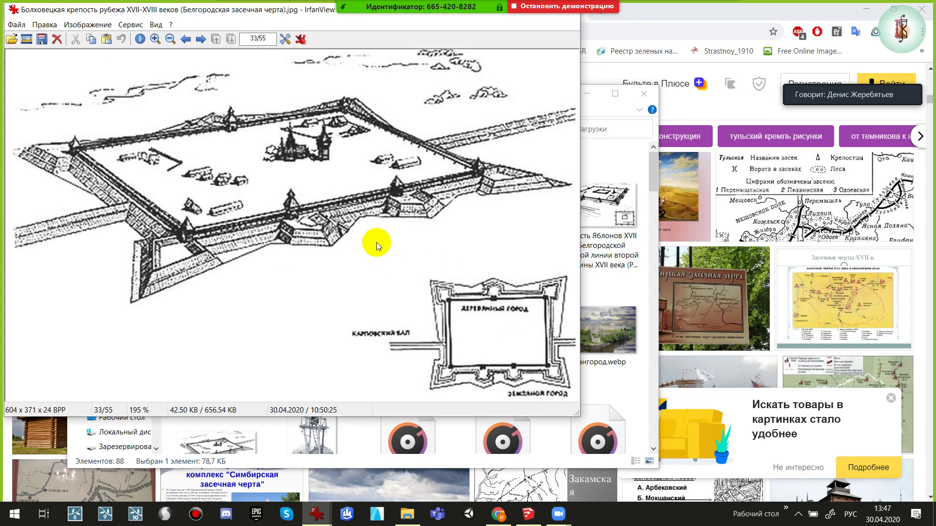
key("Right")
key("Right")
key("Right")
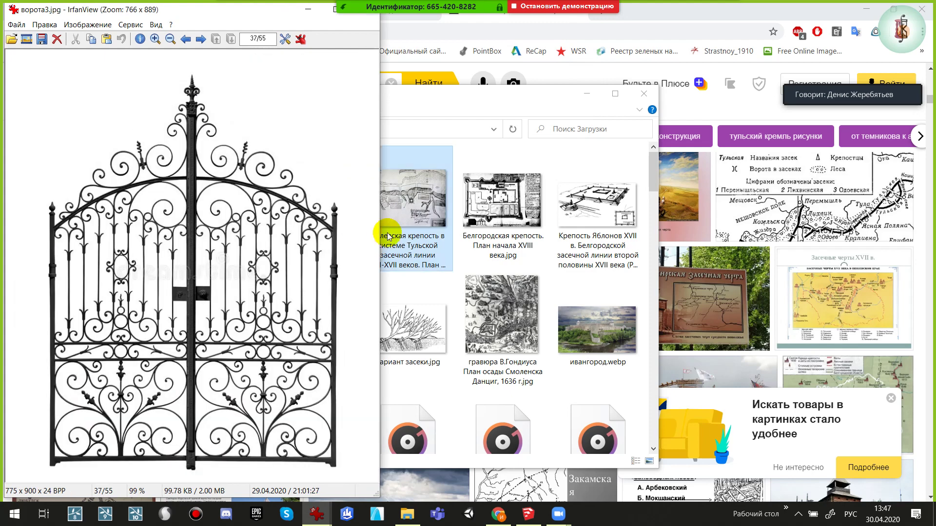
key("Right")
key("Right")
key("Right")
key("Escape")
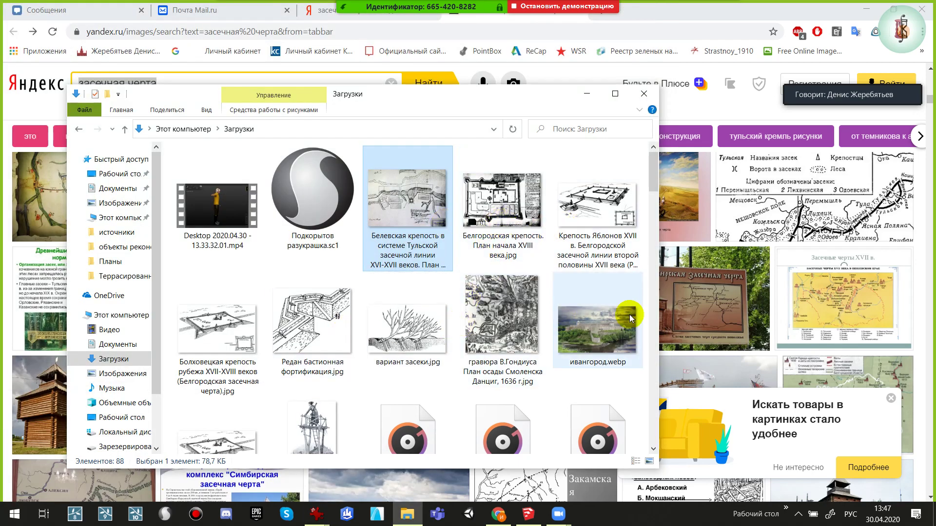
Open ивангород.webp and zoom into the fortress wall
left_click(605, 326)
double_click(605, 326)
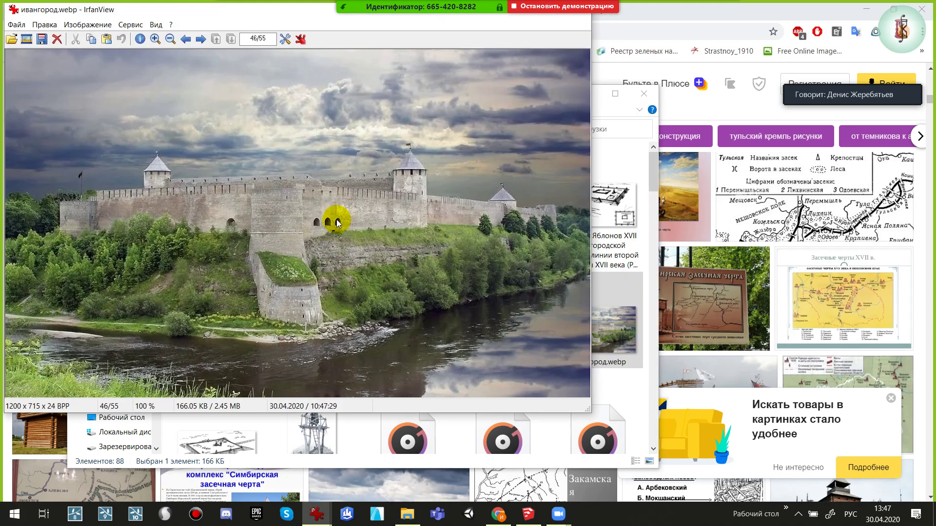
left_click_drag(393, 164, 246, 231)
left_click(246, 232)
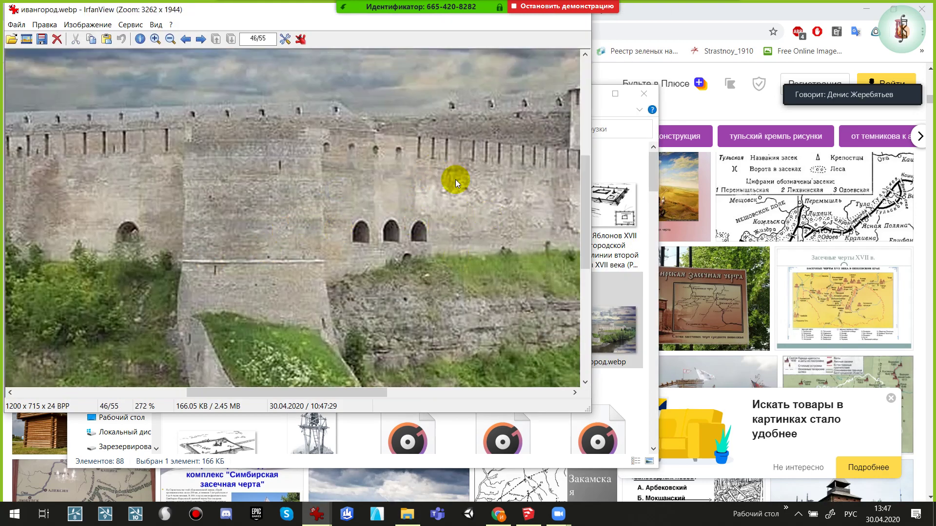
left_click_drag(423, 305, 255, 278)
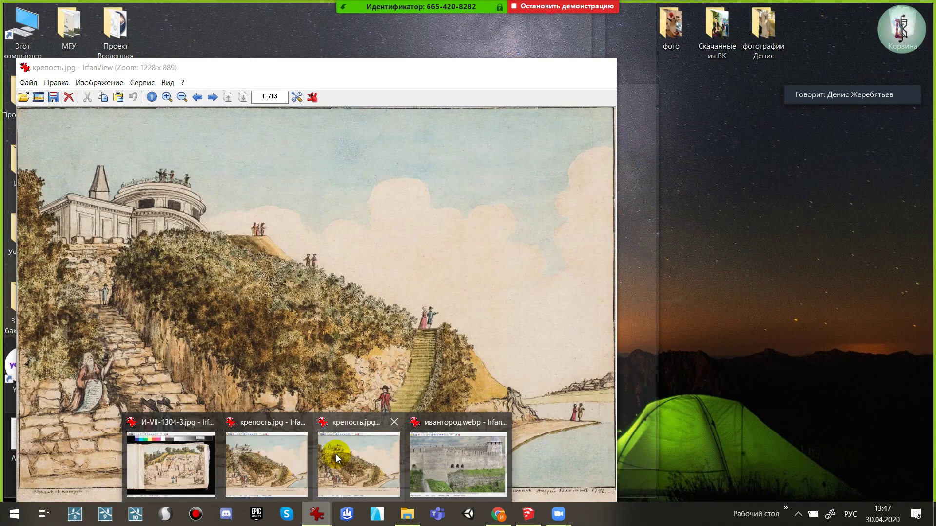
mouse_move(316, 514)
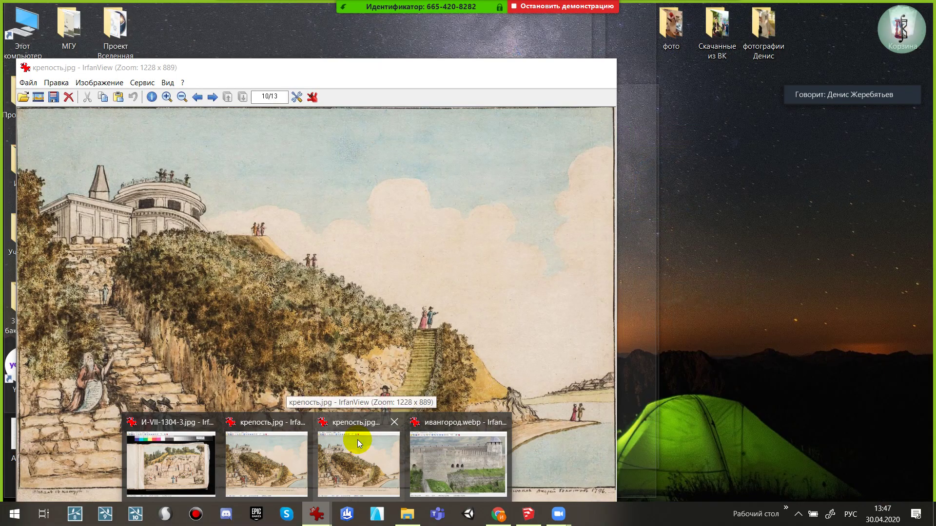
Move the крепость.jpg drawing aside and enlarge a marked section of the Ivangorod wall
left_click(357, 440)
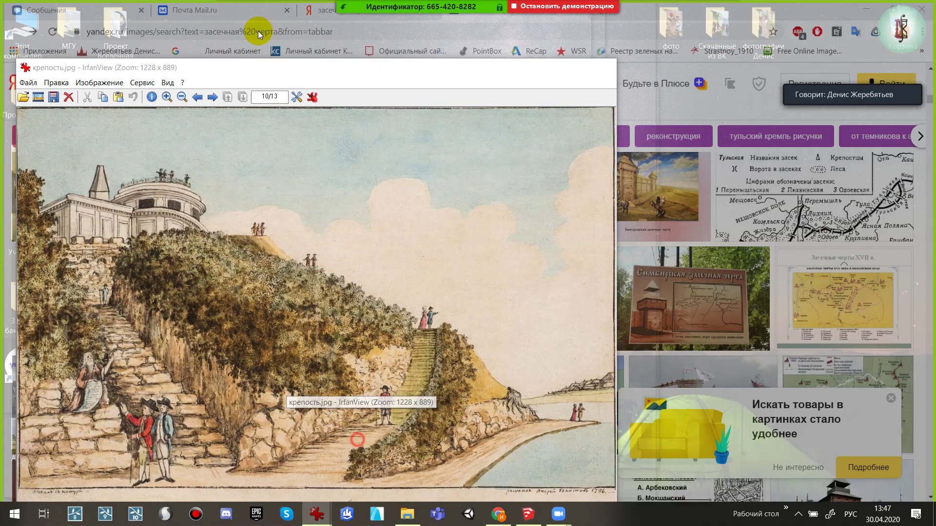
left_click_drag(238, 71, 573, 47)
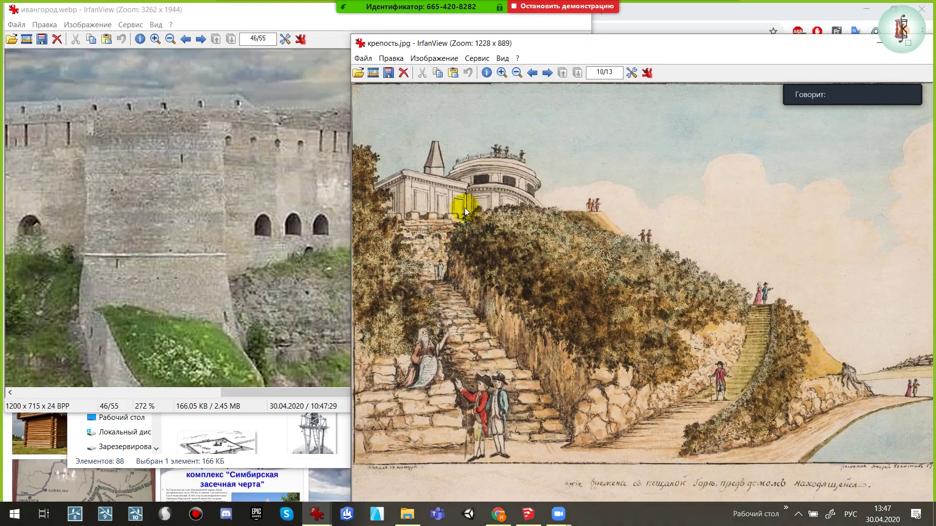
left_click_drag(477, 197, 385, 306)
left_click(112, 159)
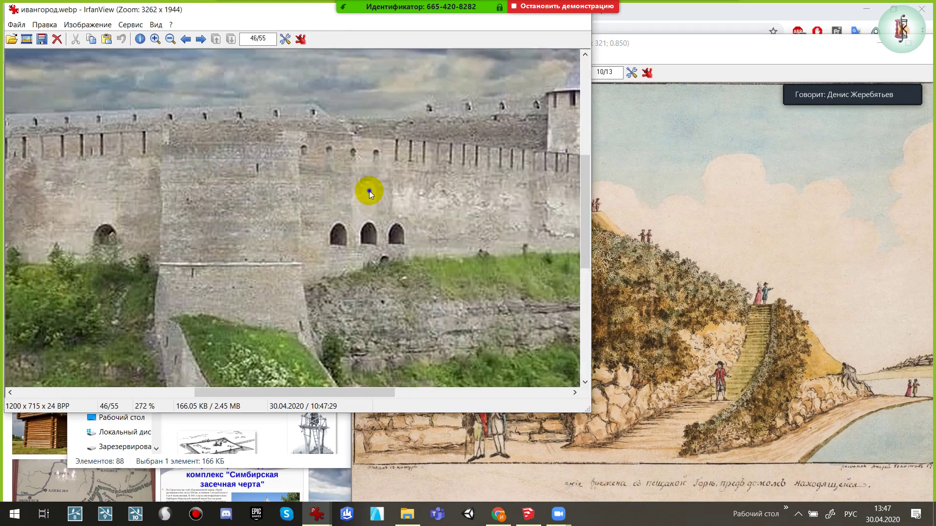
left_click_drag(422, 135, 338, 223)
left_click(345, 189)
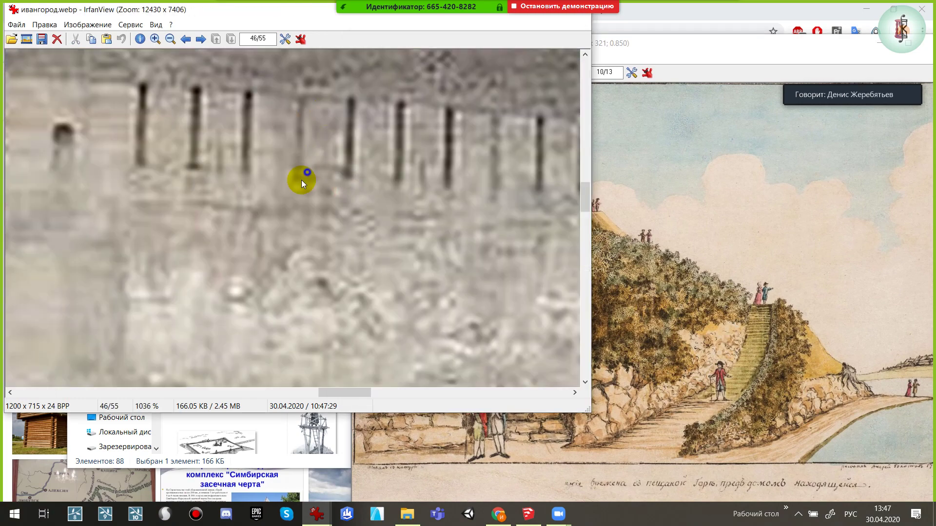
key("minus")
key("minus")
key("minus")
key("minus")
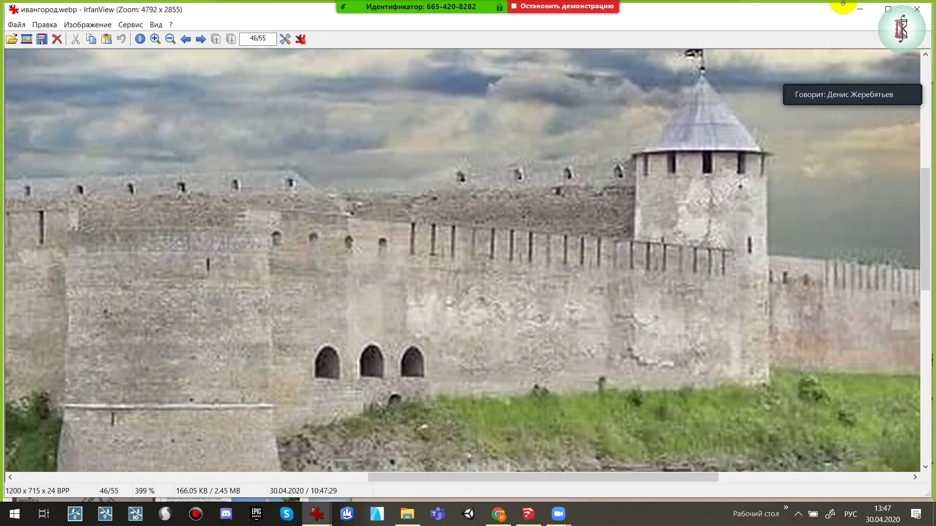
Shrink the photo window and compare the drawing's palace and stairs area with the wall
left_click_drag(518, 34, 334, 42)
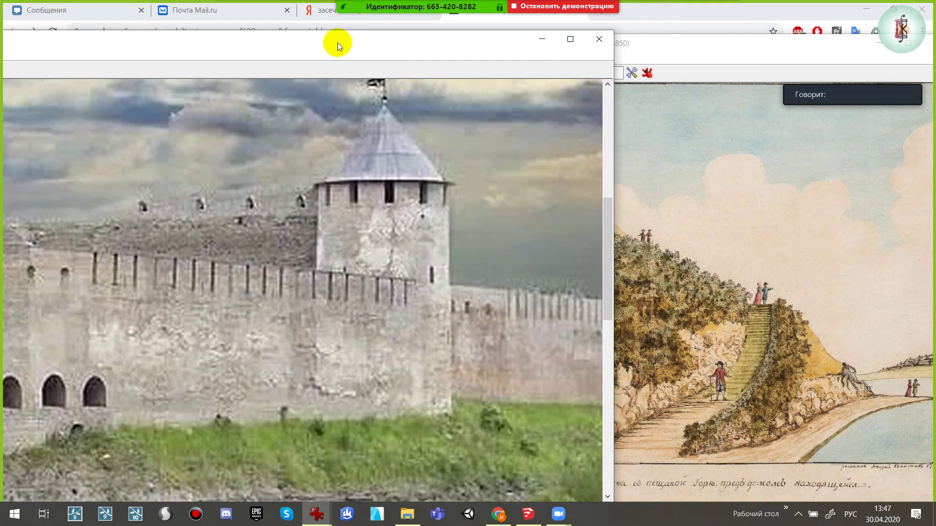
left_click(835, 297)
left_click_drag(476, 182, 413, 264)
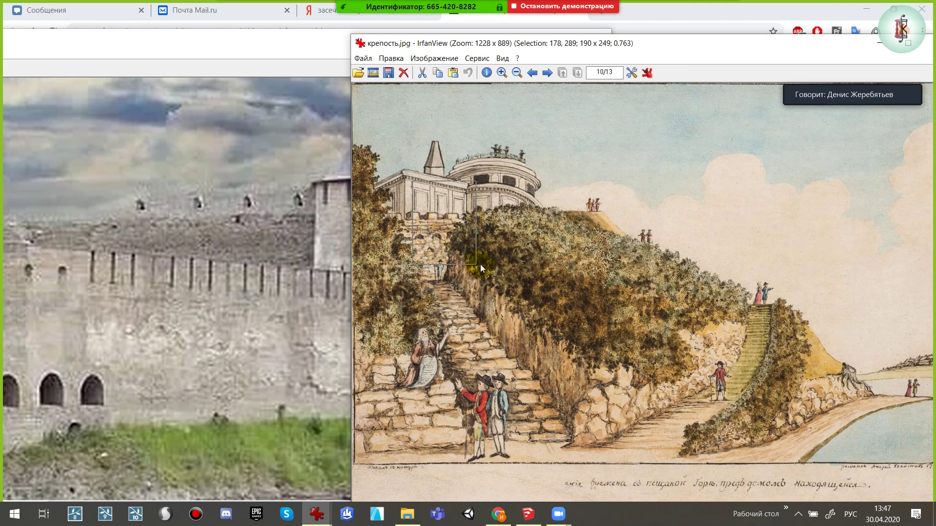
left_click(545, 288)
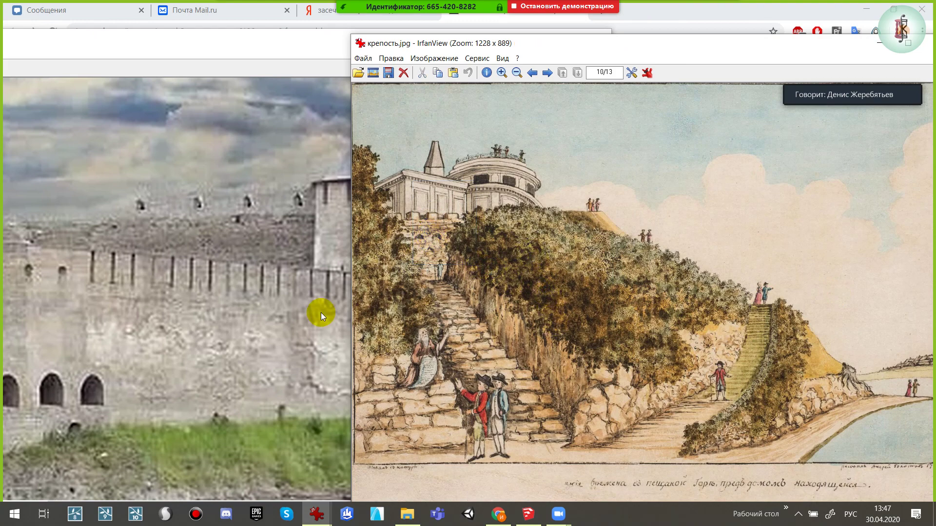
left_click(605, 242)
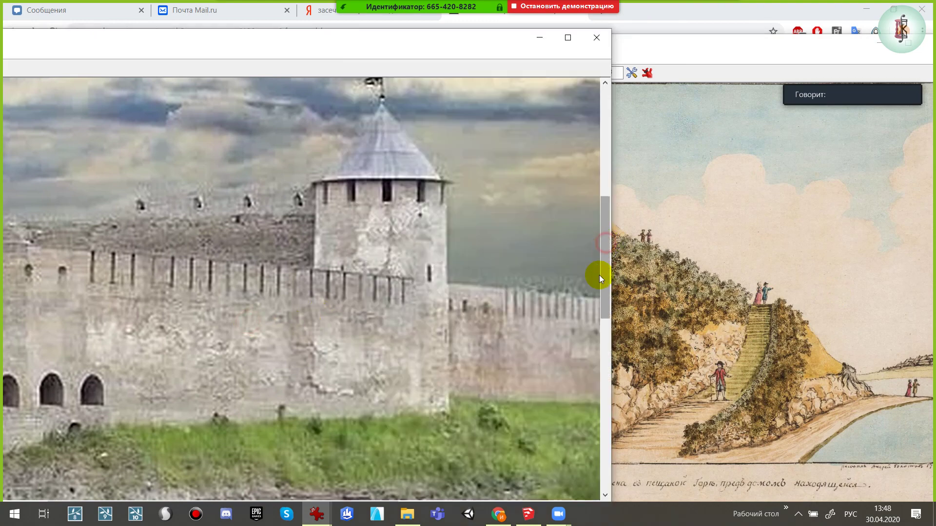
left_click(649, 280)
Close ивангород.webp and крепость.jpg, scroll through Загрузки, and switch back to Chrome
key("Escape")
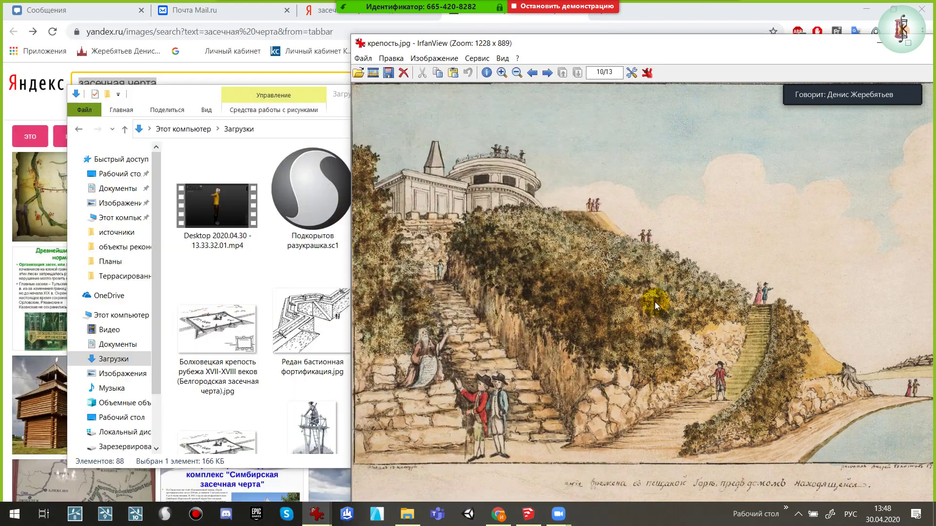
key("Escape")
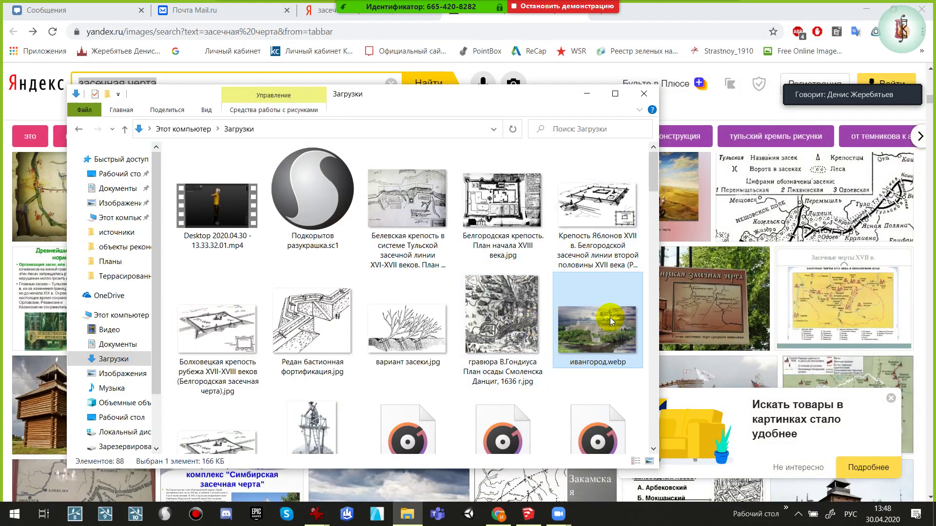
scroll(385, 312, "down", 3)
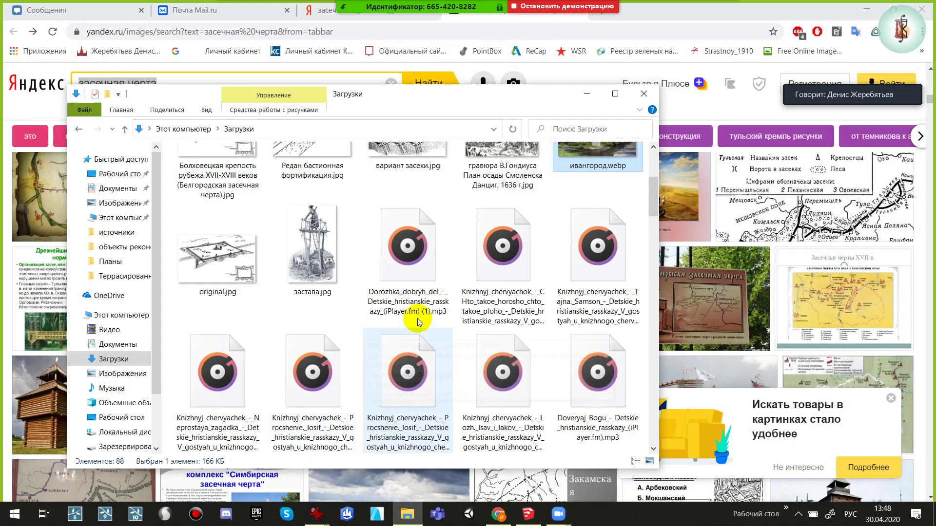
scroll(487, 293, "down", 3)
scroll(520, 282, "down", 3)
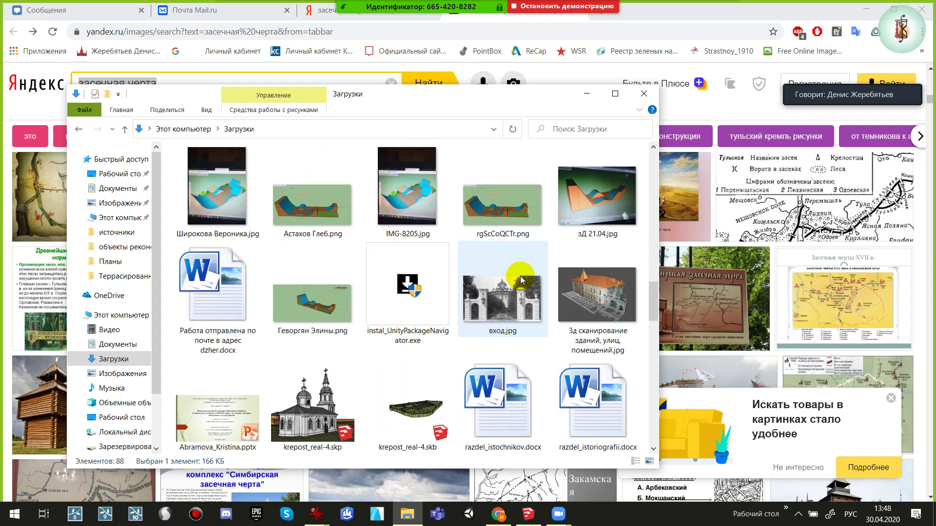
scroll(520, 278, "up", 3)
scroll(519, 277, "down", 6)
scroll(519, 277, "up", 3)
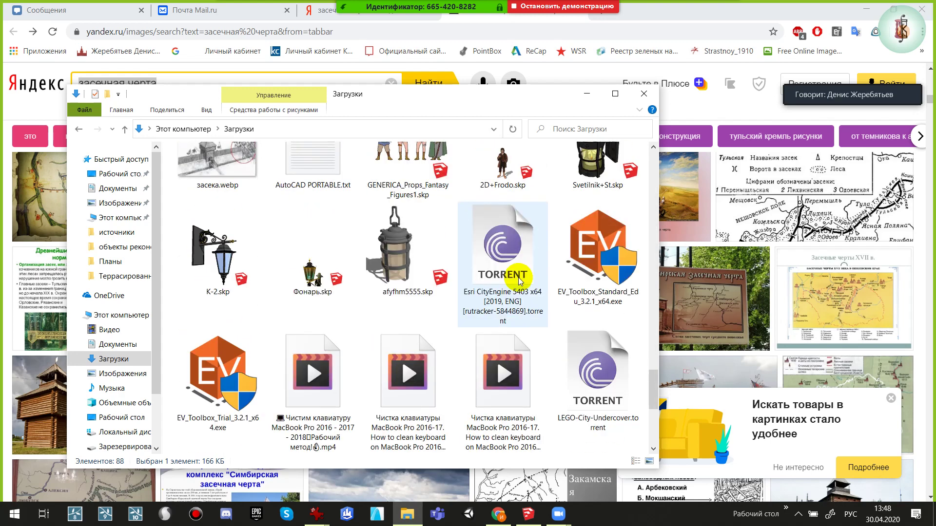
scroll(518, 277, "up", 3)
scroll(519, 277, "up", 3)
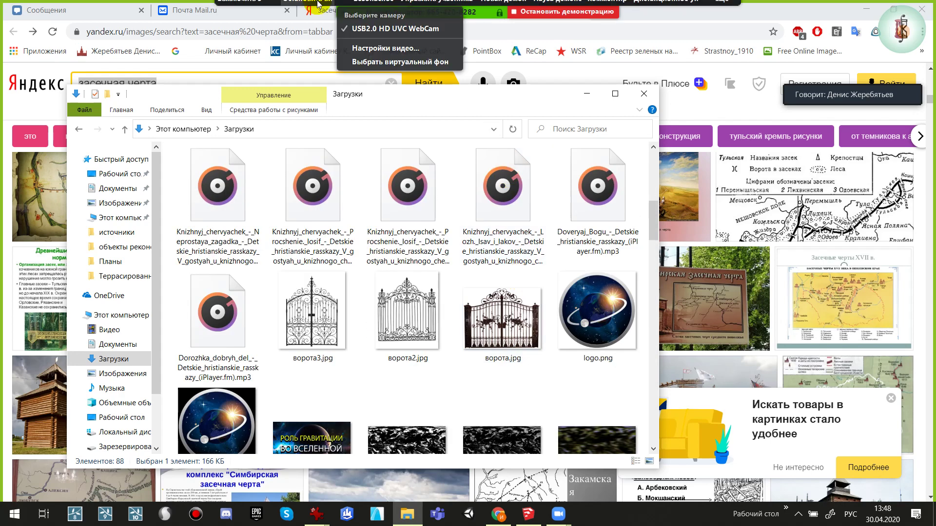
left_click(800, 17)
Search Yandex Images for 'равеллин 18 век россия', open the brick fort illustration, return to Загрузки
type("ра")
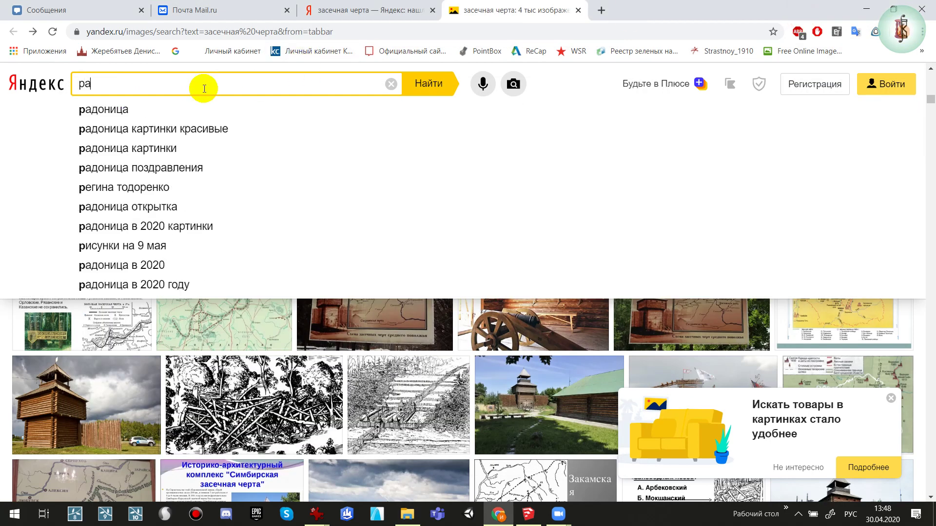
type("веллин")
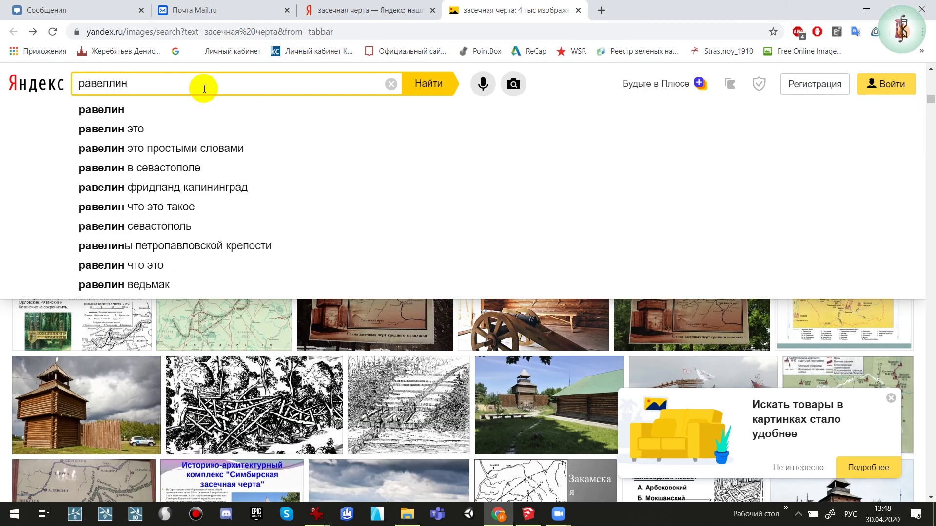
type(" 1")
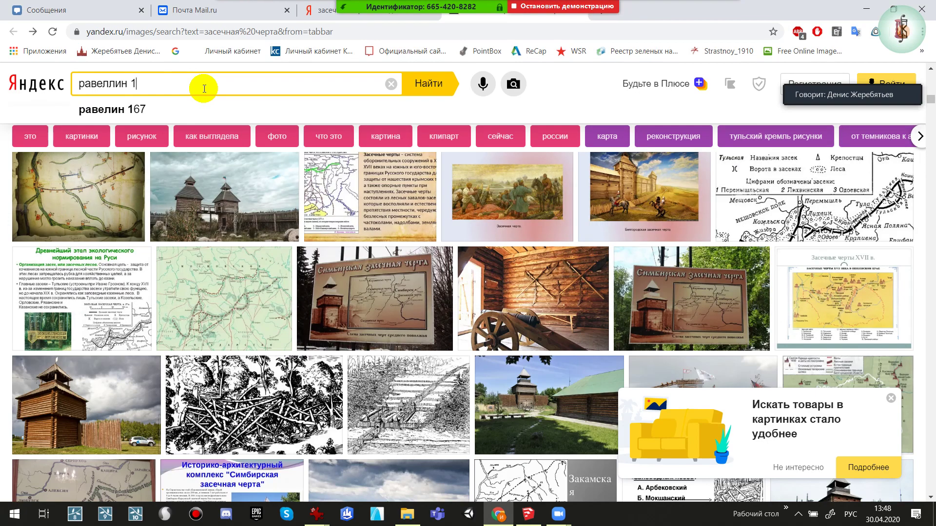
type("8 век россия")
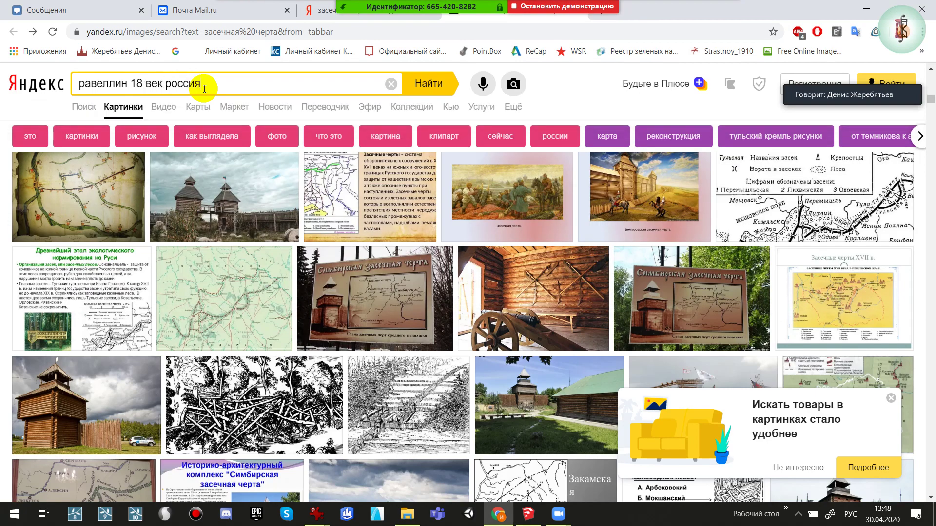
key("Return")
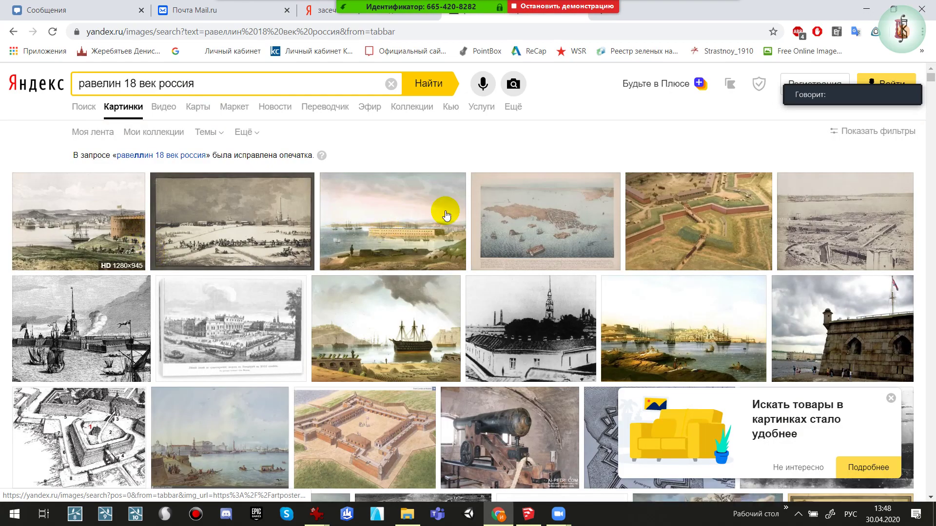
left_click(368, 446)
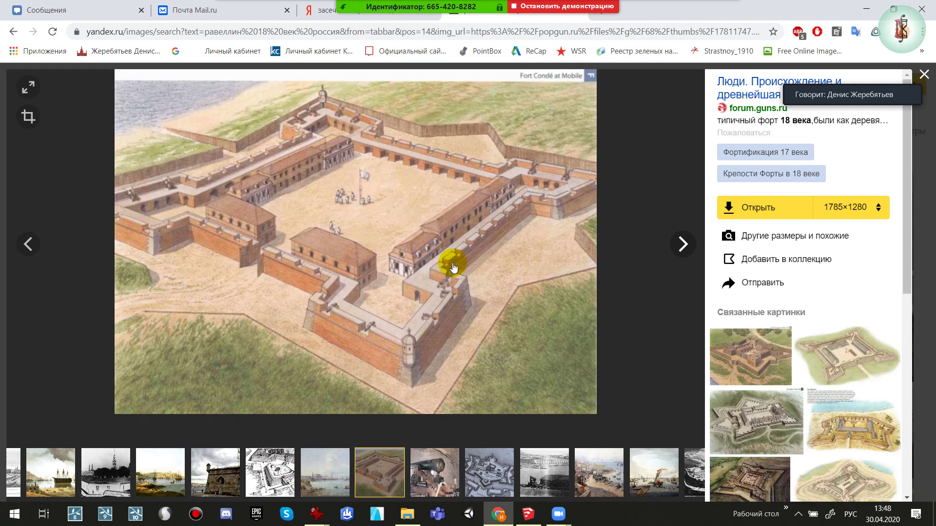
key("alt+Tab")
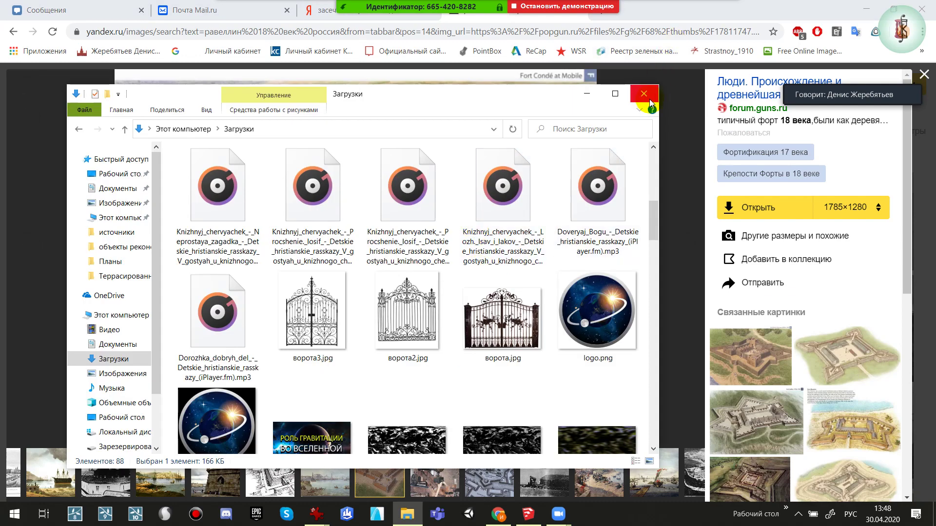
Navigate to the Террасированный склон перед дворцом folder and open крепость.jpg
left_click(109, 232)
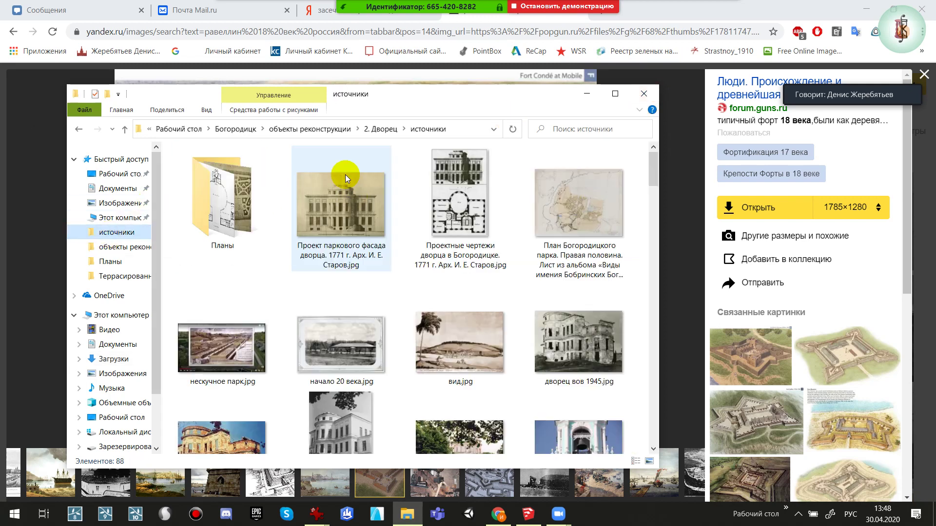
left_click(389, 129)
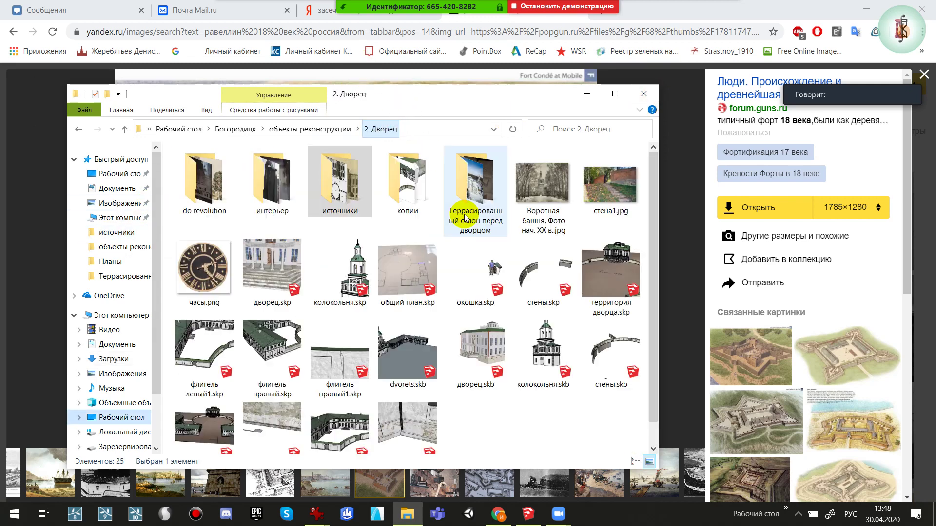
left_click(486, 179)
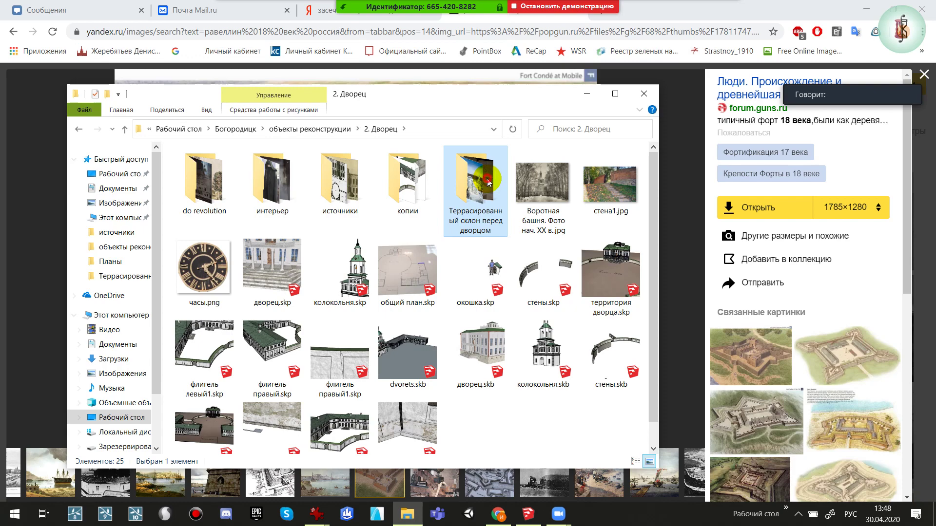
double_click(487, 179)
double_click(596, 292)
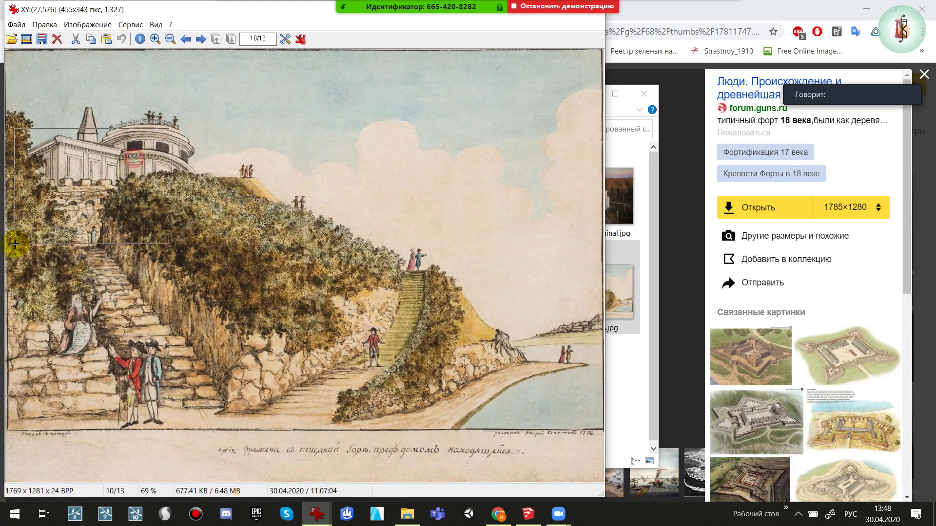
Zoom the drawing to the palace area and place it beside the fort illustration
left_click(58, 187)
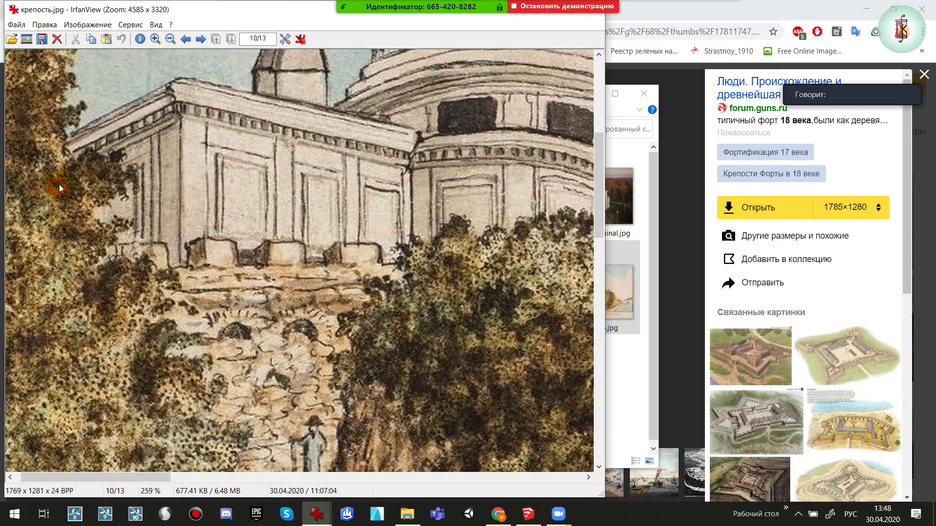
left_click_drag(132, 9, 608, 130)
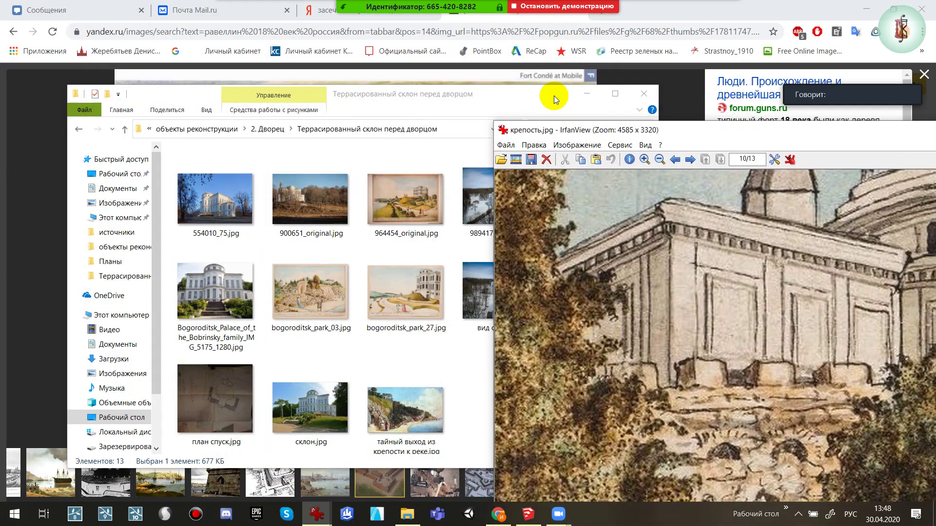
left_click(583, 95)
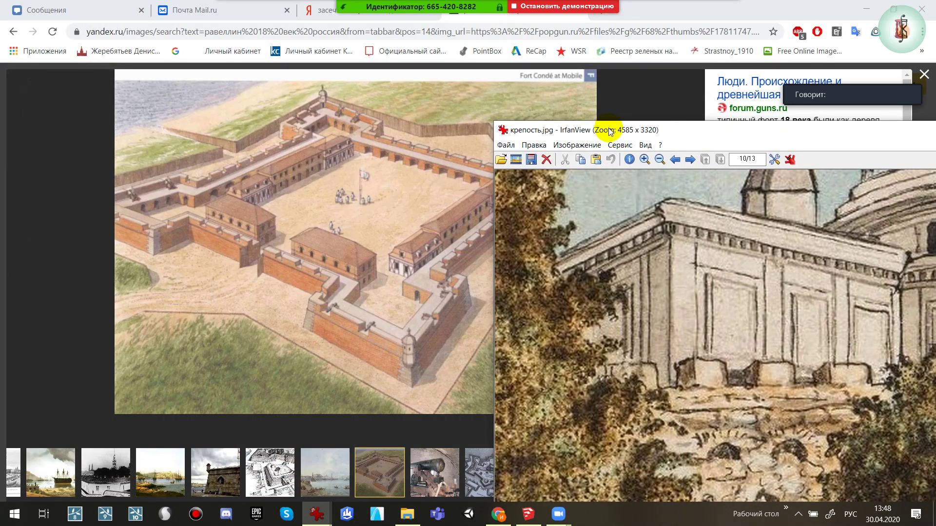
left_click_drag(608, 130, 600, 117)
Page forward through the ravelin results to the shoreline painting of troops
left_click(308, 225)
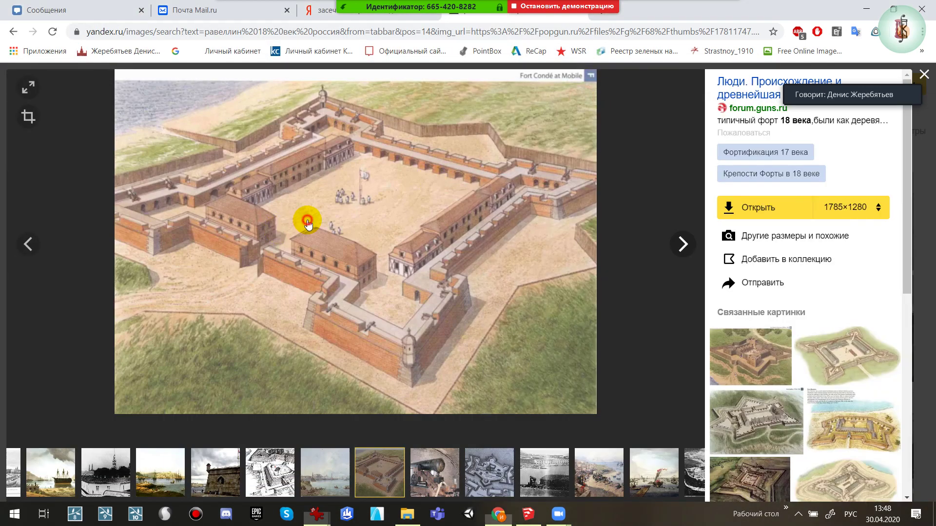
left_click(547, 257)
left_click(572, 257)
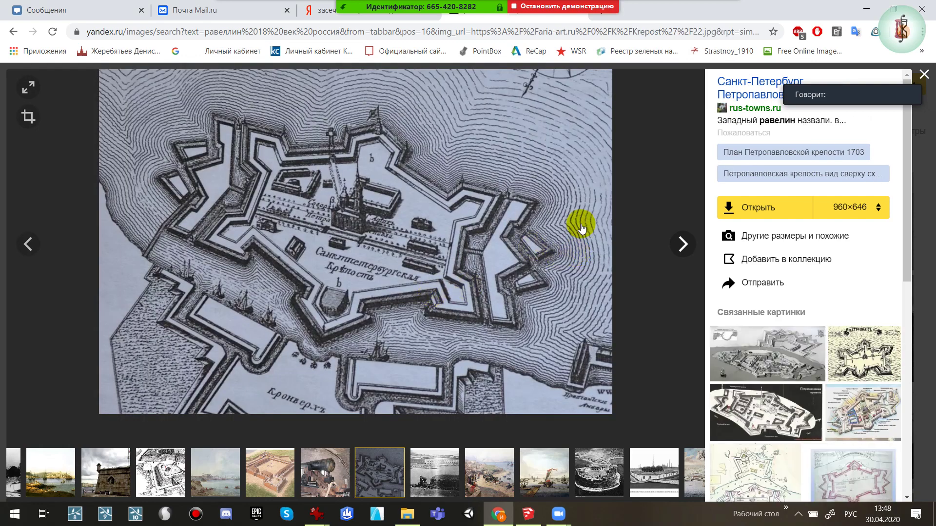
left_click(537, 238)
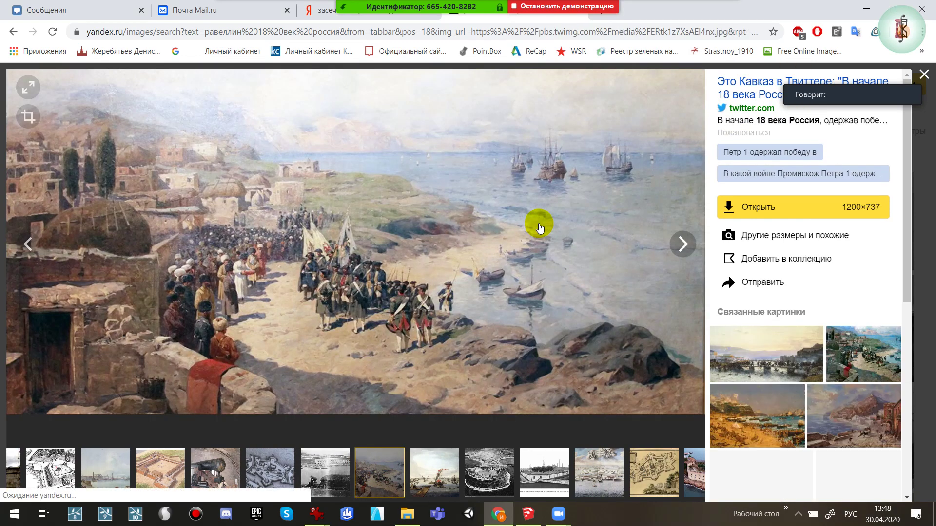
Page through more ravelin images to the Peter and Paul Fortress plan, then call up Alt+Tab
left_click(564, 229)
left_click(449, 228)
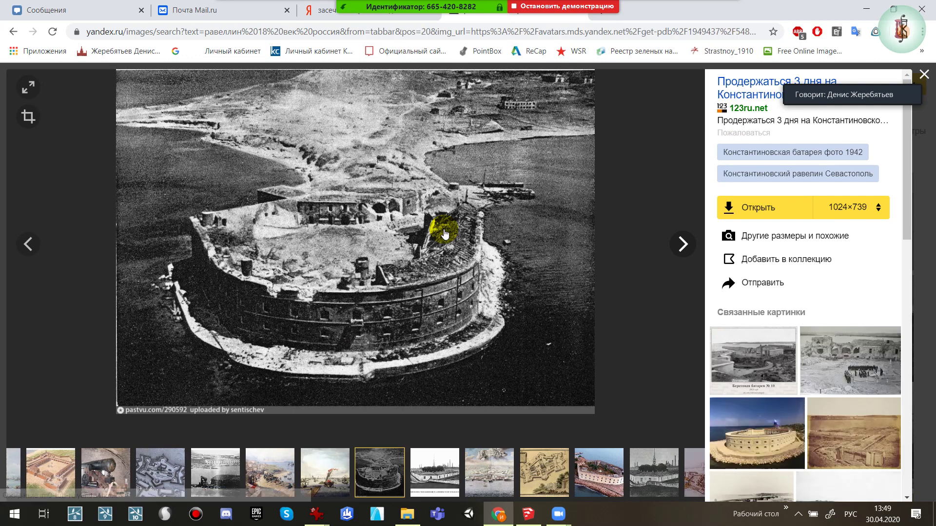
left_click(446, 230)
left_click(445, 233)
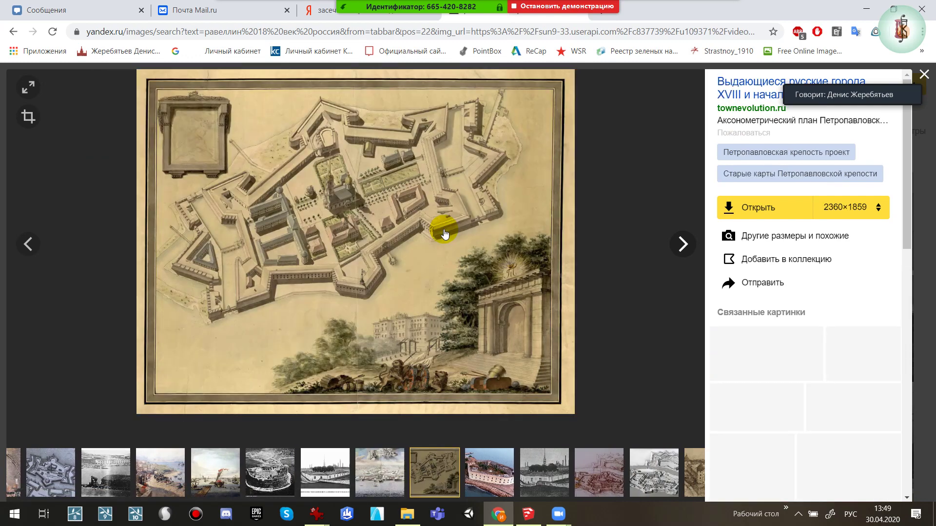
left_click(444, 234)
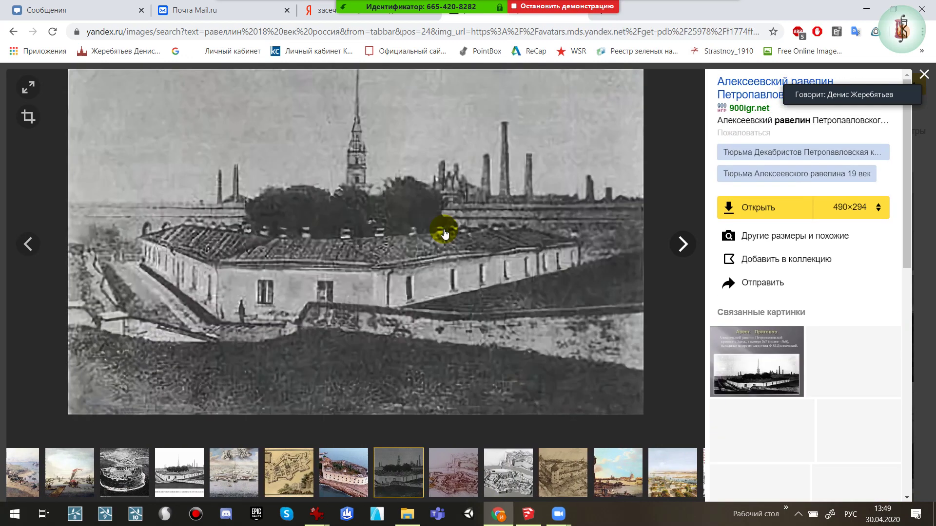
left_click(445, 234)
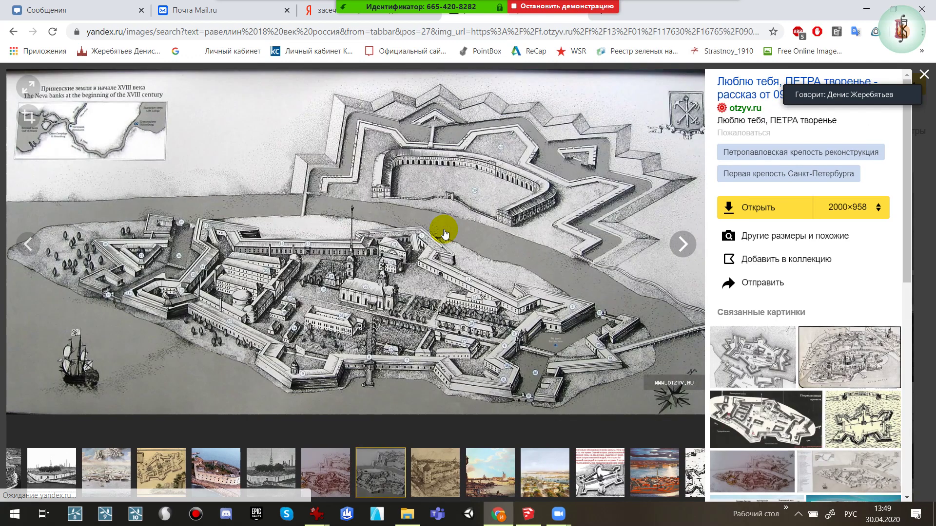
left_click(445, 234)
key("Right")
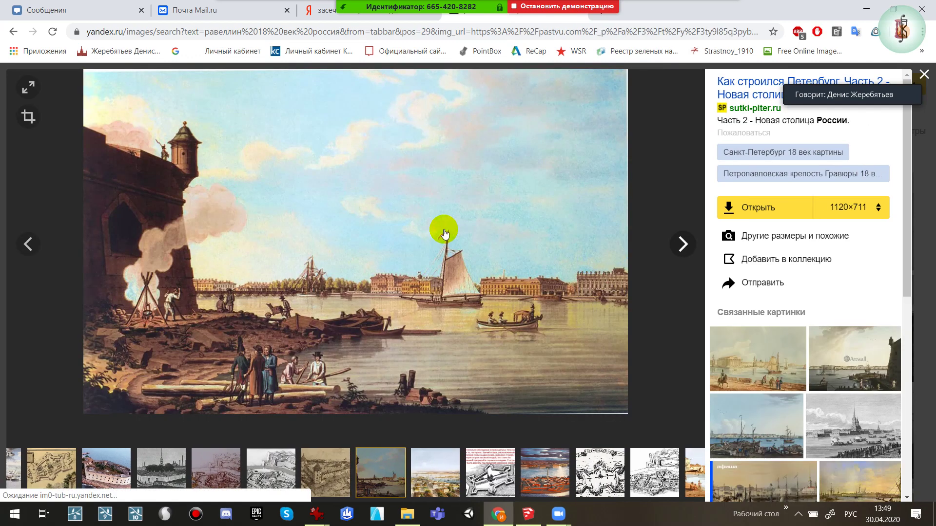
key("Left")
key("Right")
key("Right")
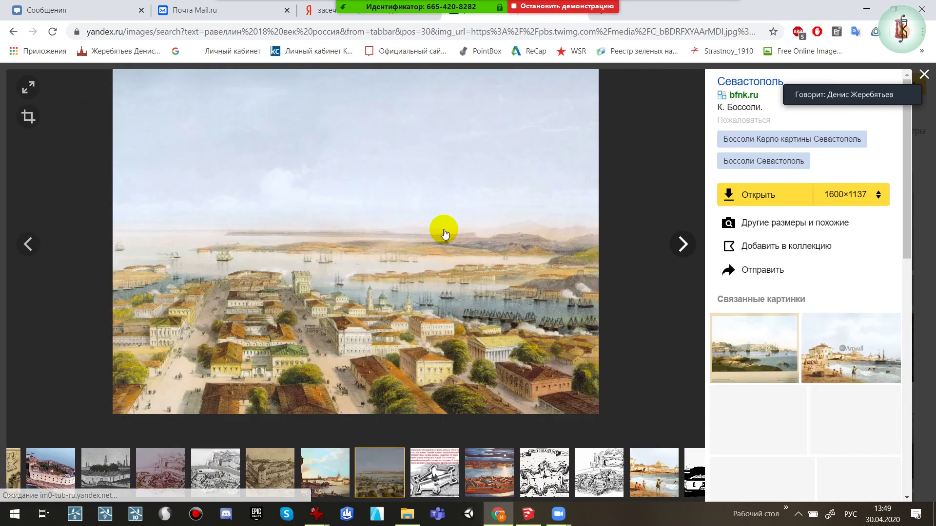
key("Right")
key("alt+Tab")
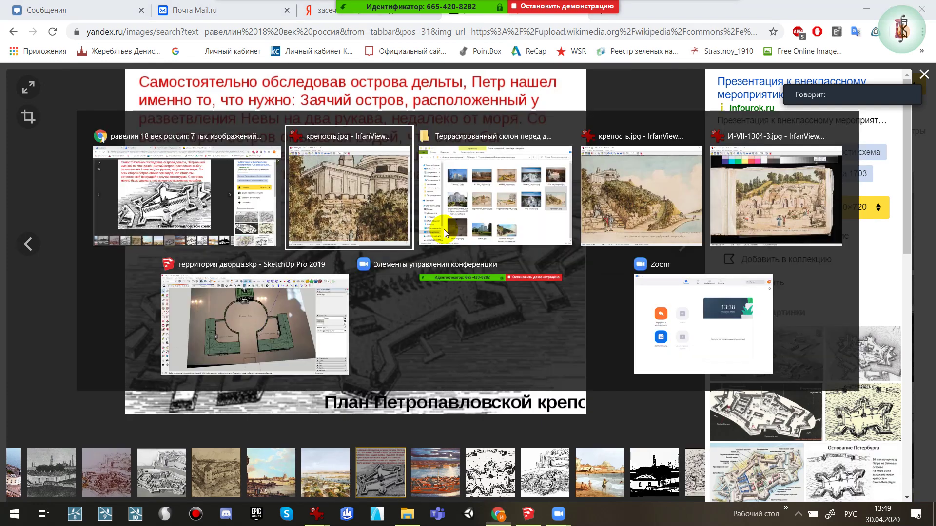
View крепость.jpg from the terraced slope folder, panning down to the lower wall and figure
left_click(452, 211)
double_click(608, 225)
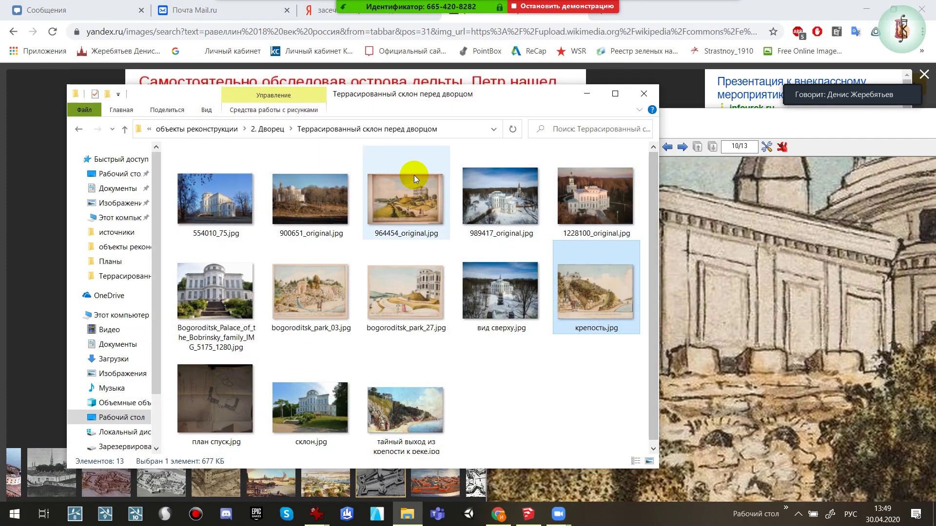
mouse_move(745, 350)
left_mouse_down()
mouse_move(664, 261)
mouse_move(713, 256)
mouse_move(694, 227)
left_mouse_up()
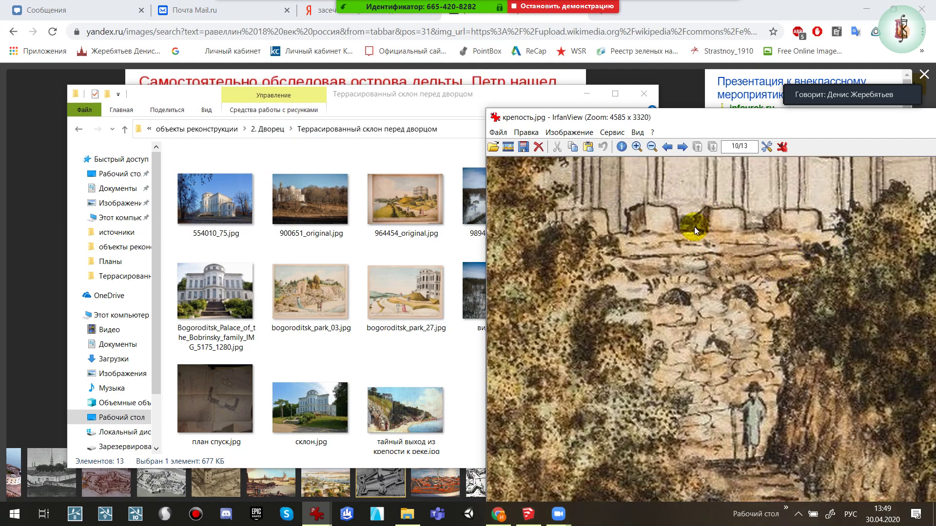
Examine the 964454_original.jpg palace painting, zooming on the trees below the palace and viewing fullscreen
double_click(439, 204)
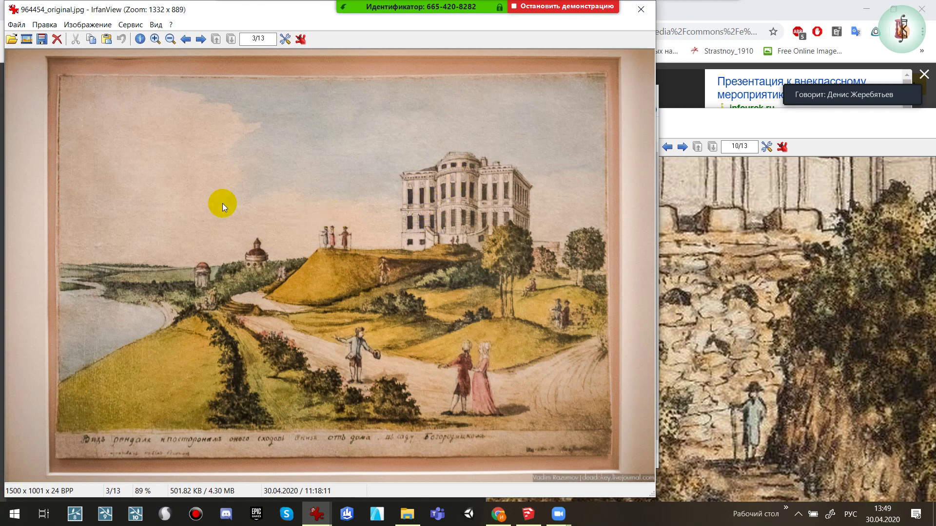
left_click(564, 282)
left_click_drag(320, 246, 408, 253)
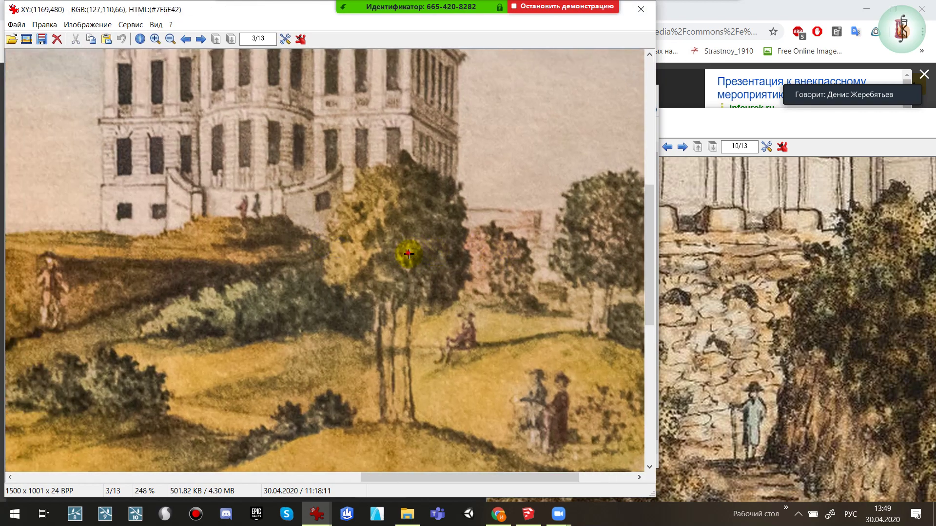
double_click(409, 254)
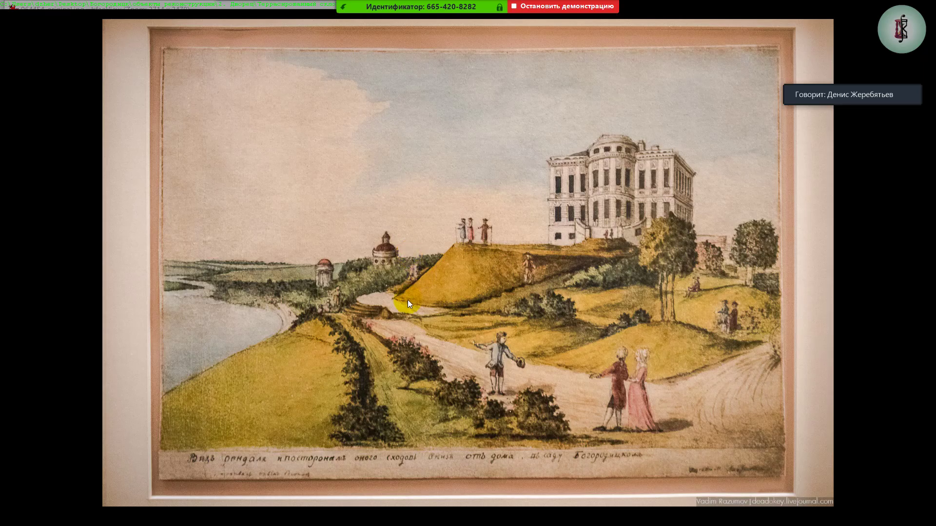
double_click(407, 303)
key("Escape")
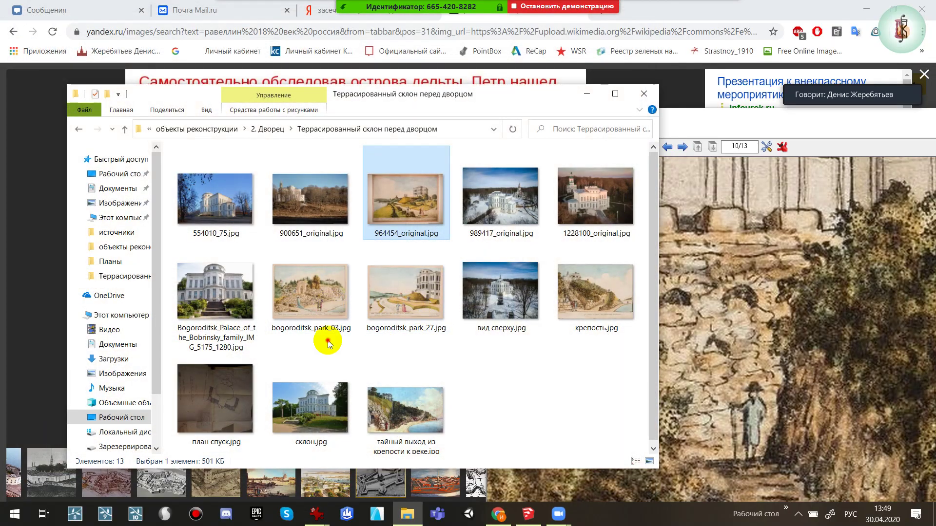
Enlarge the stone wall in bogoroditsk_park_03.jpg, then return to the 2. Дворец folder
double_click(323, 311)
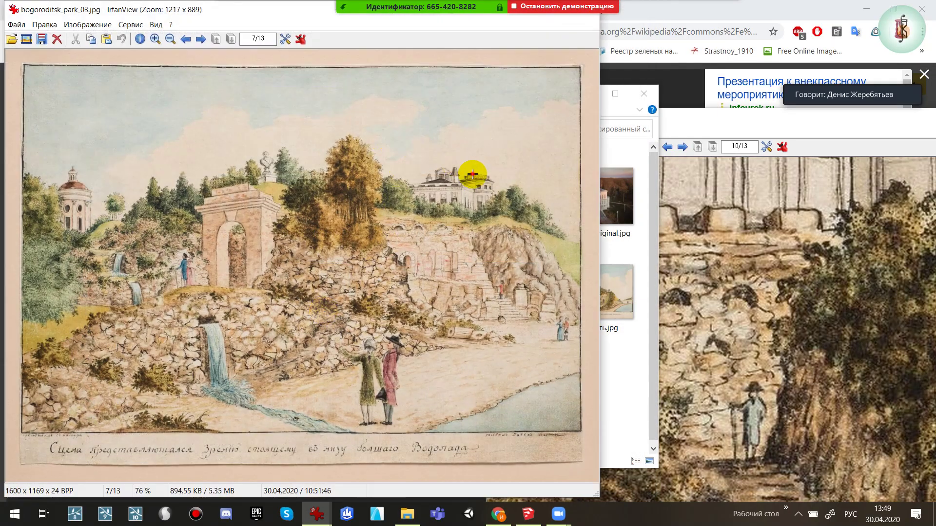
left_click_drag(473, 174, 243, 288)
left_click(356, 239)
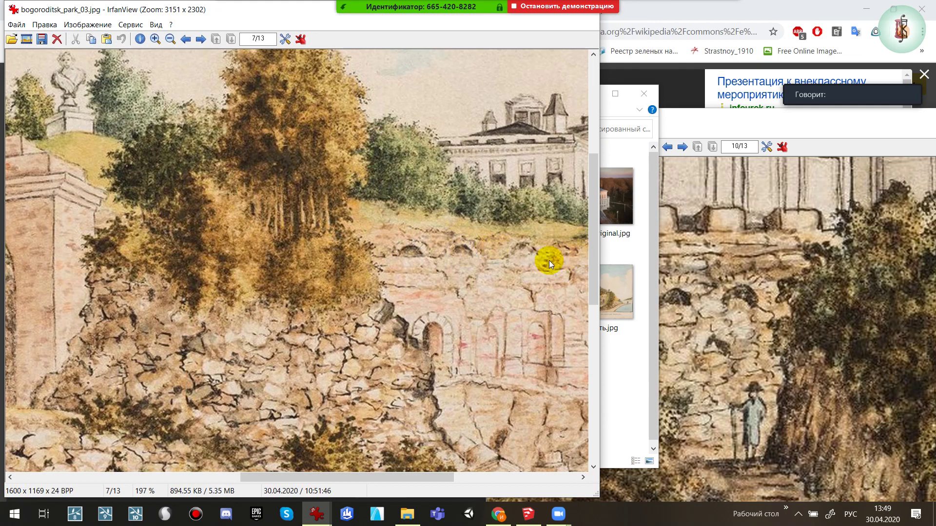
key("Escape")
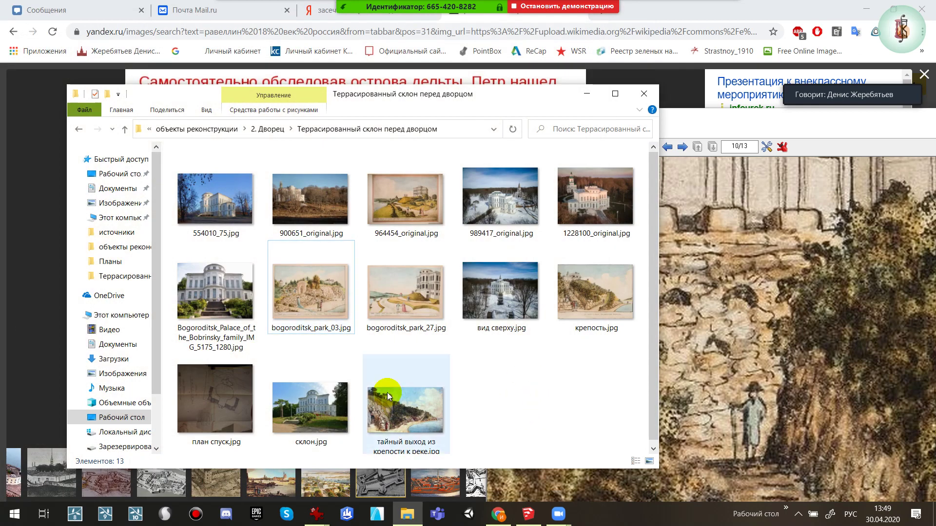
left_click(216, 389)
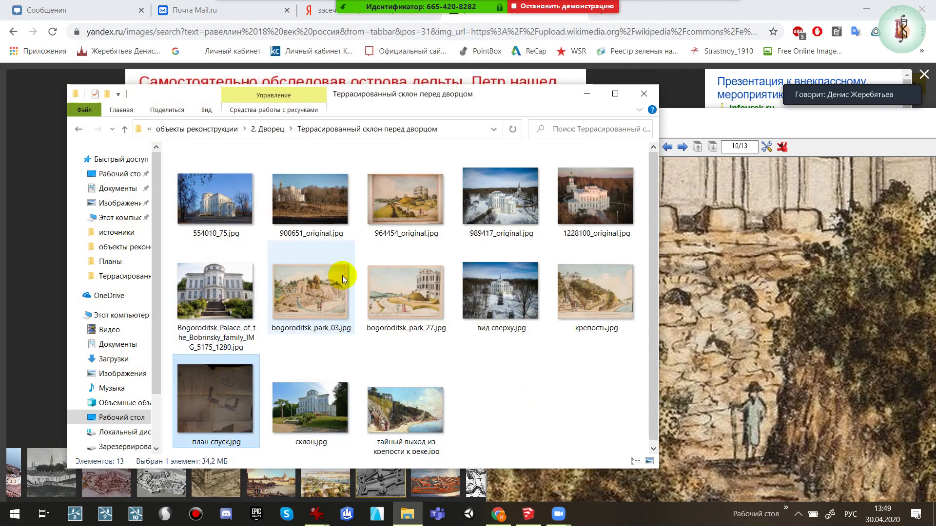
key("BackSpace")
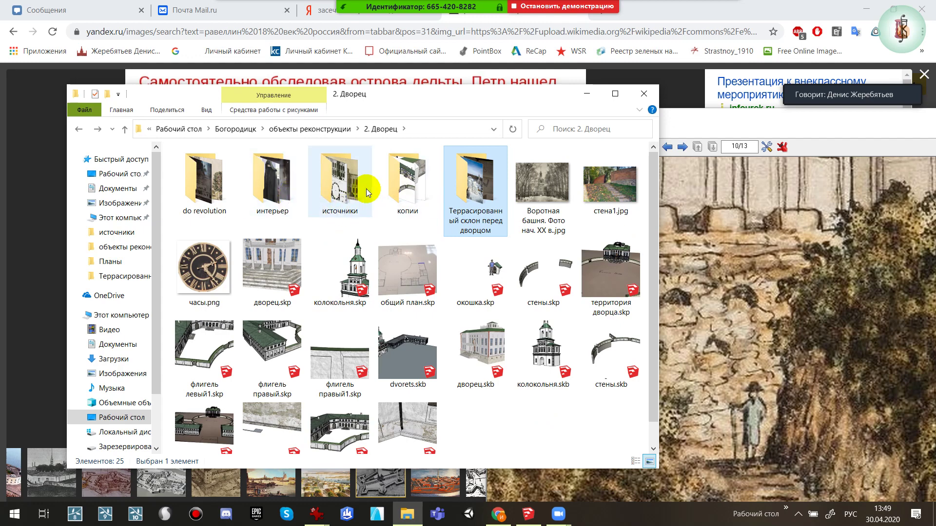
View the 1772 park layout plan from the источники Планы folder and move it aside
double_click(347, 197)
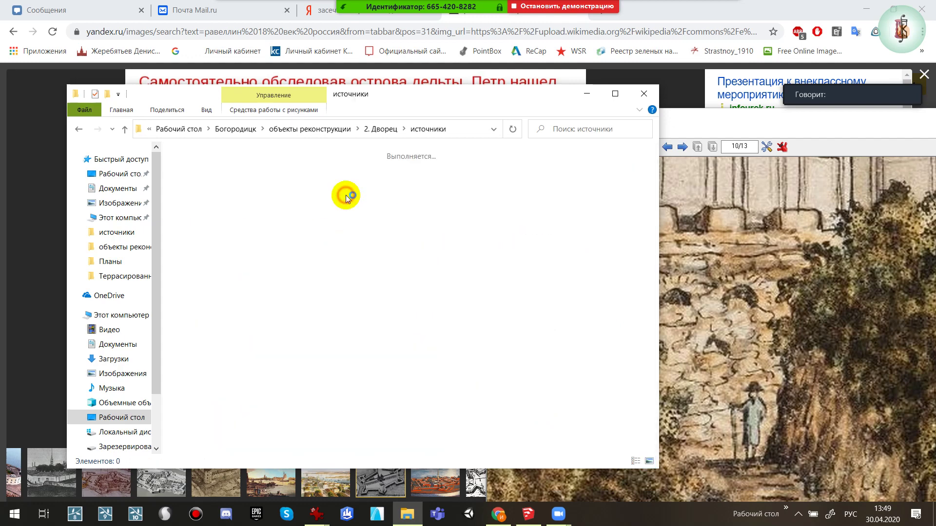
left_click(223, 197)
double_click(223, 197)
scroll(341, 219, "down", 3)
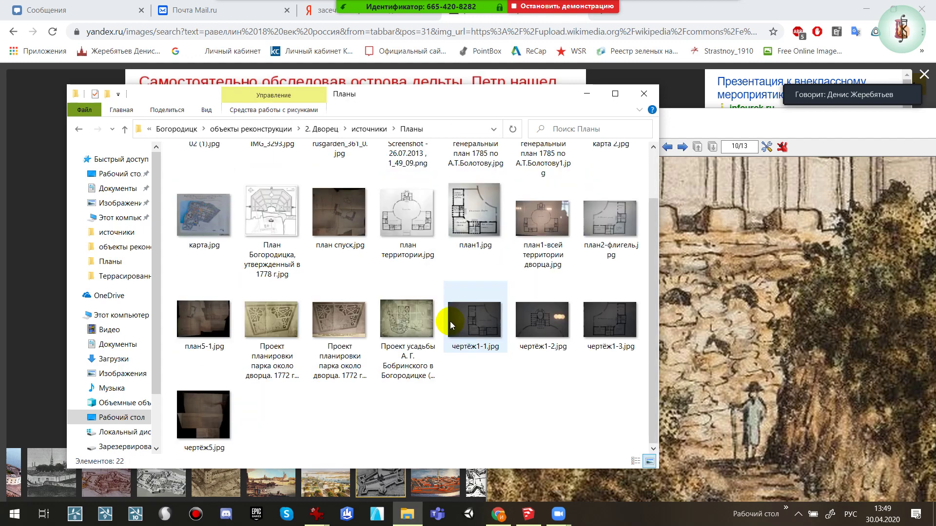
left_click(335, 340)
double_click(335, 340)
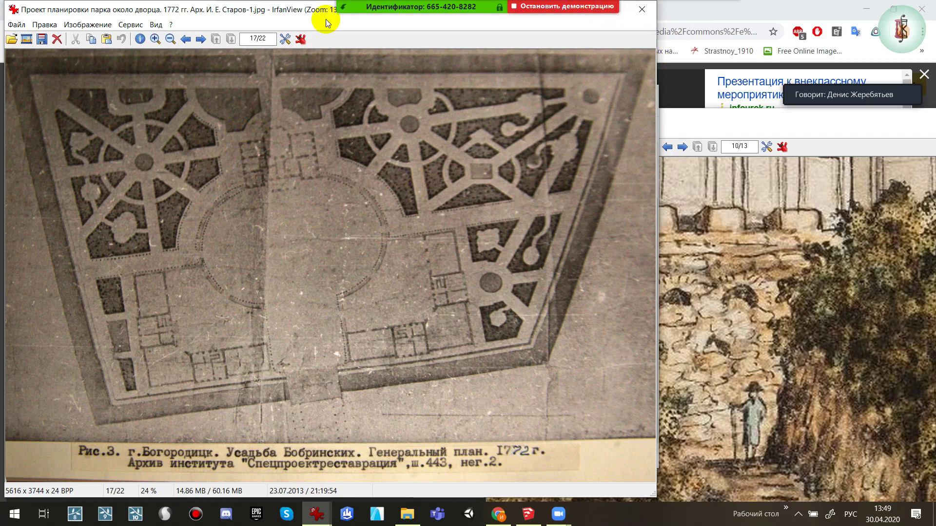
left_click_drag(227, 17, 762, 174)
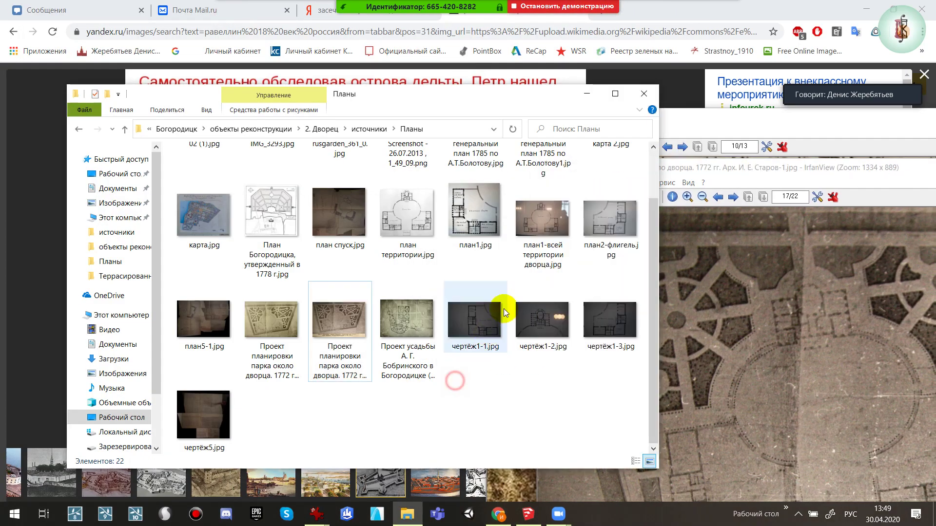
Look over the 1771 palace park facade drawing from the источники folder
scroll(481, 356, "up", 2)
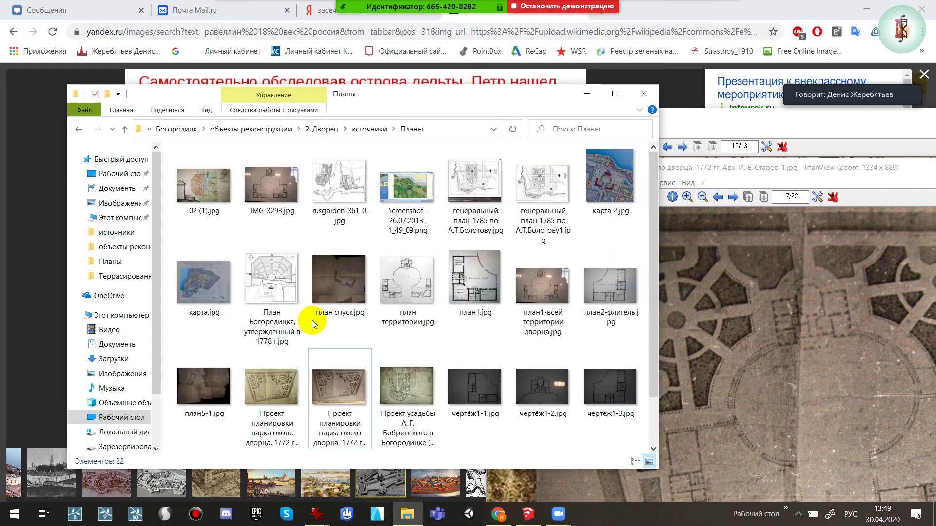
left_click(371, 138)
double_click(361, 220)
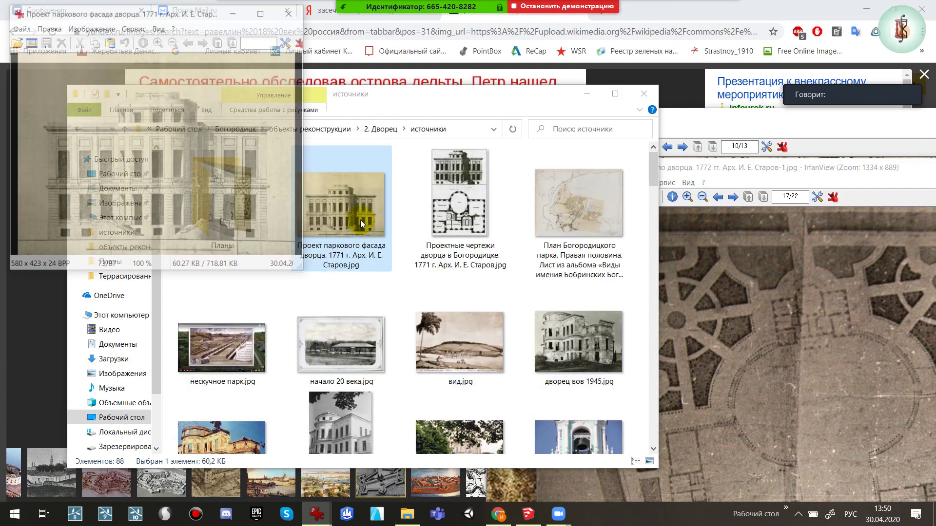
scroll(216, 212, "up", 5)
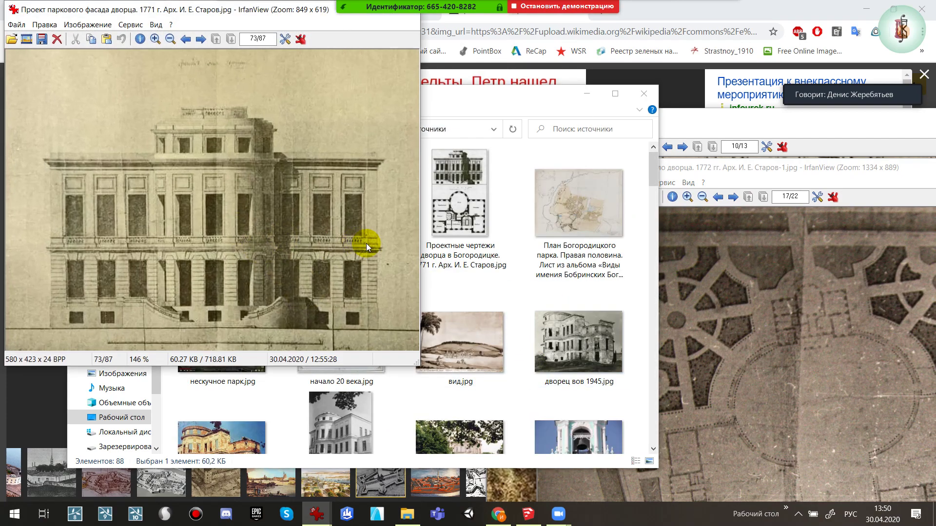
key("Escape")
Review the чертёж4 drawing and the чертёж3 section drawing in turn
scroll(451, 295, "down", 3)
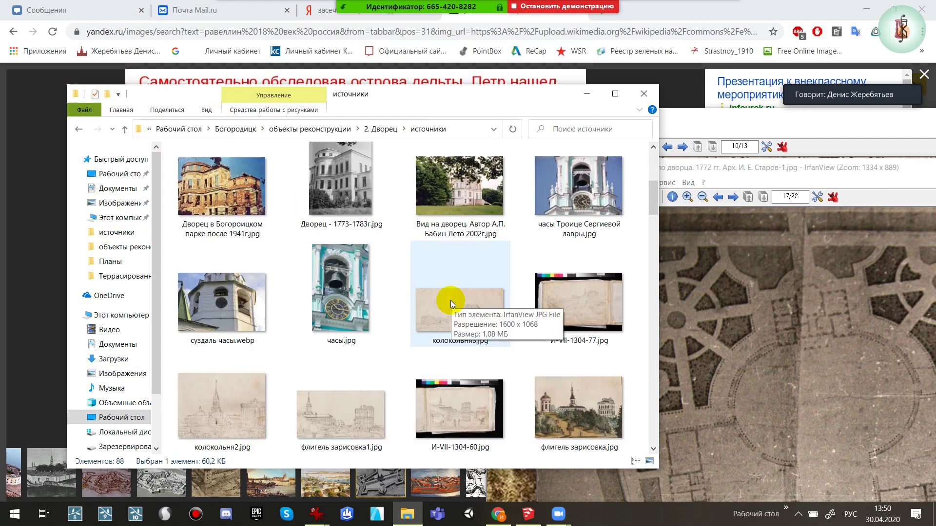
scroll(451, 300, "down", 3)
scroll(449, 302, "down", 3)
scroll(449, 302, "down", 4)
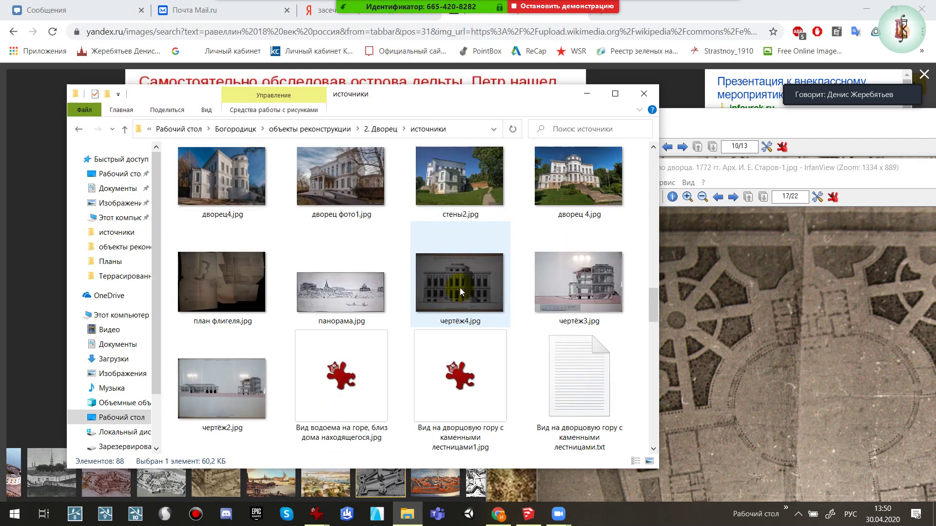
double_click(460, 288)
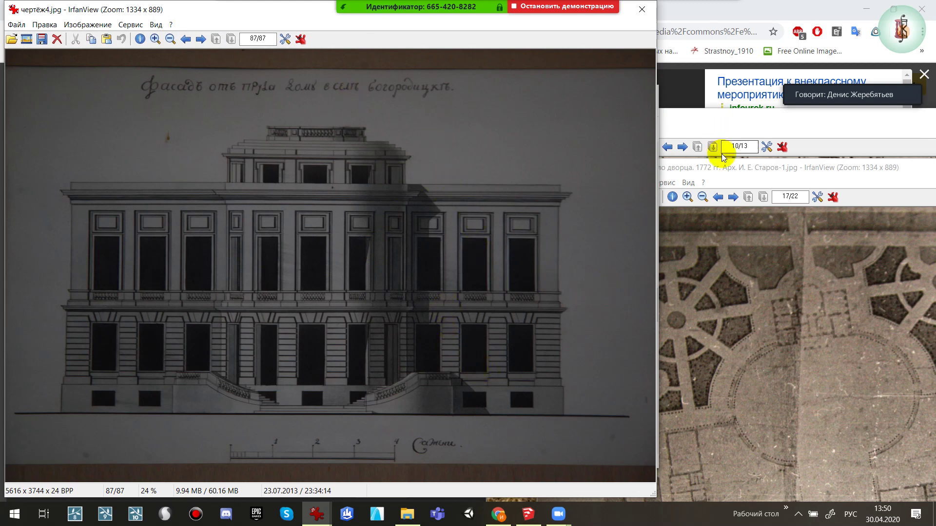
key("Escape")
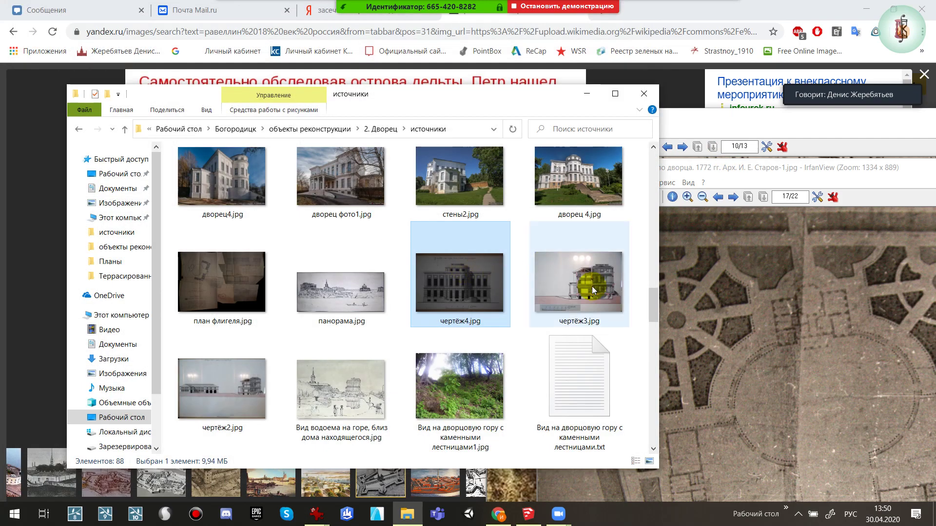
double_click(592, 286)
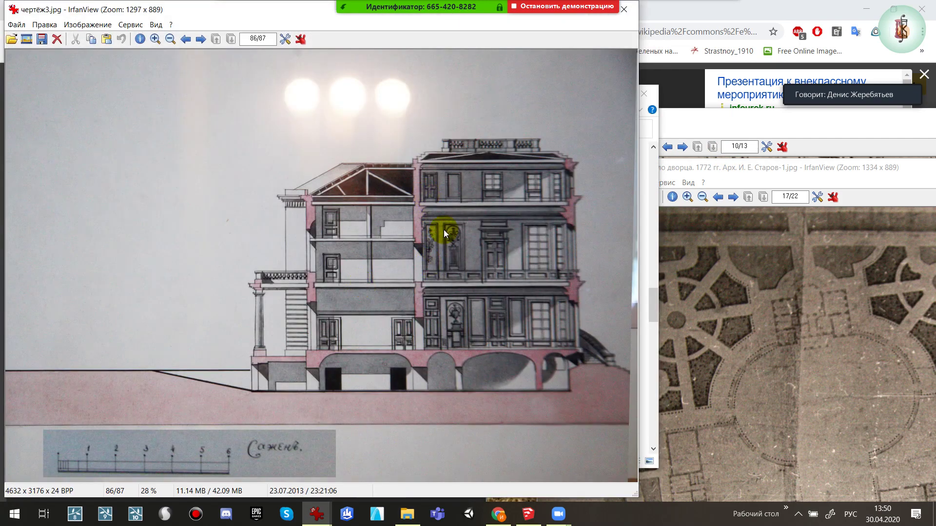
key("Escape")
View чертёж2 zoomed in on the long left service building
left_click(249, 395)
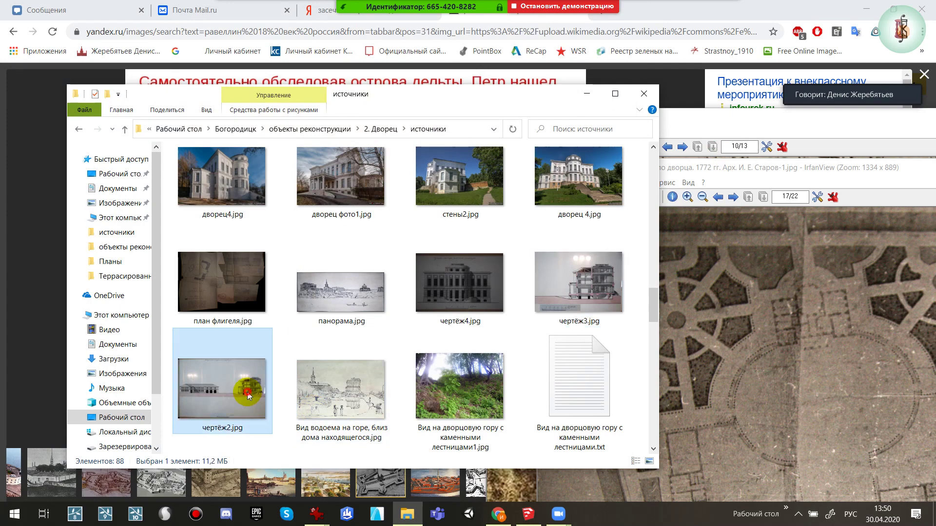
double_click(247, 391)
left_click_drag(290, 202, 17, 349)
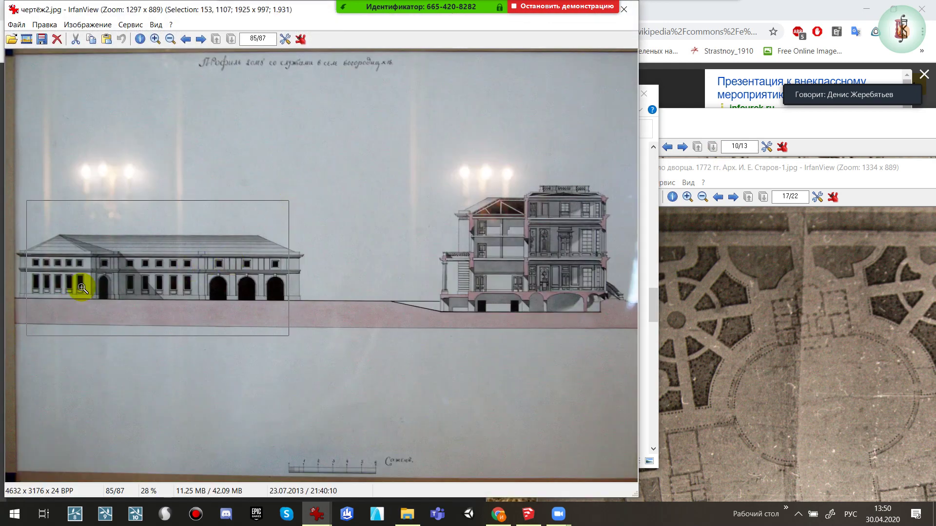
left_click(79, 287)
left_click_drag(182, 298, 197, 296)
Orbit from top view to a close perspective of the courtyard wing and gate wall
left_click(528, 514)
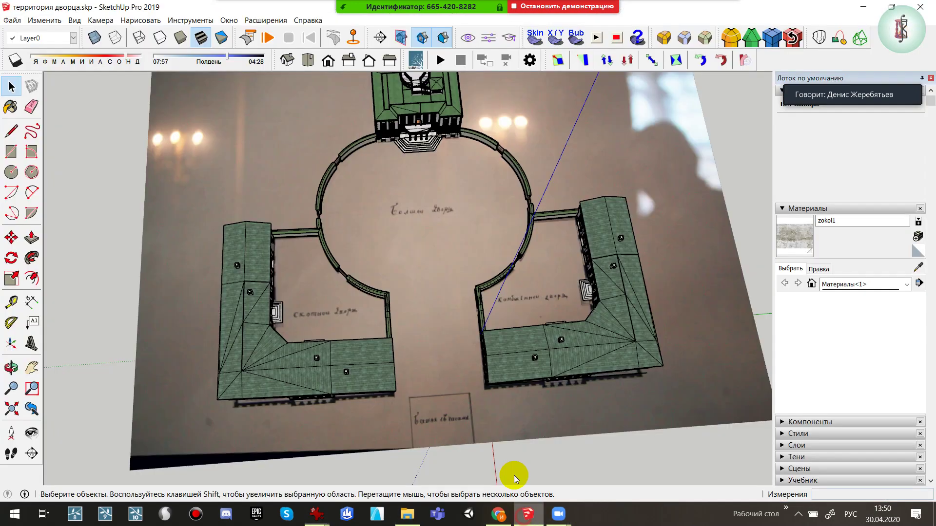
mouse_move(412, 389)
middle_mouse_down()
mouse_move(334, 247)
mouse_move(304, 216)
middle_mouse_up()
scroll(433, 224, "up", 3)
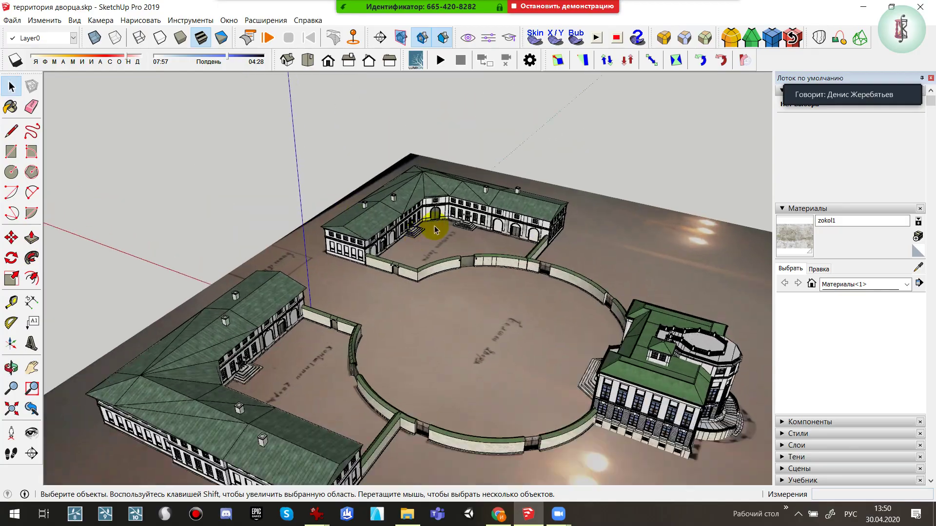
scroll(433, 229, "up", 5)
scroll(397, 202, "up", 3)
mouse_move(397, 203)
middle_mouse_down("shift")
mouse_move(385, 241)
mouse_move(467, 193)
mouse_move(631, 268)
middle_mouse_up("shift")
scroll(386, 241, "up", 5)
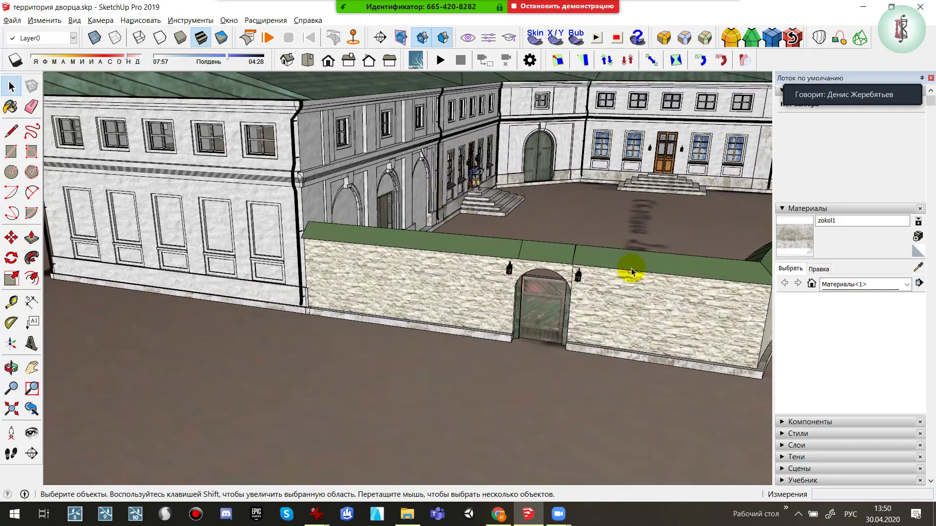
Orbit along the curved wall and its gate toward the palace end, then bring up the источники folder
key("alt+Tab")
key("alt+Tab")
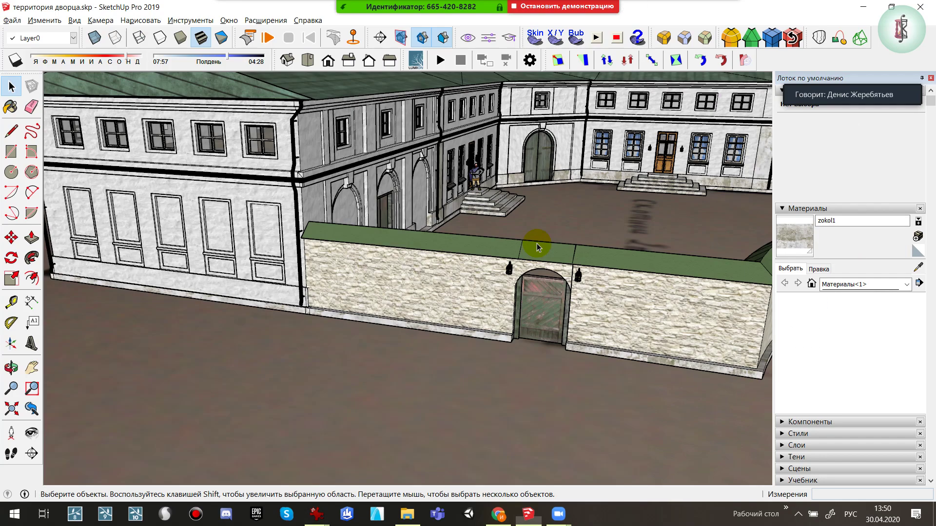
middle_click_drag(533, 278, 219, 234)
middle_click_drag(404, 242, 256, 274)
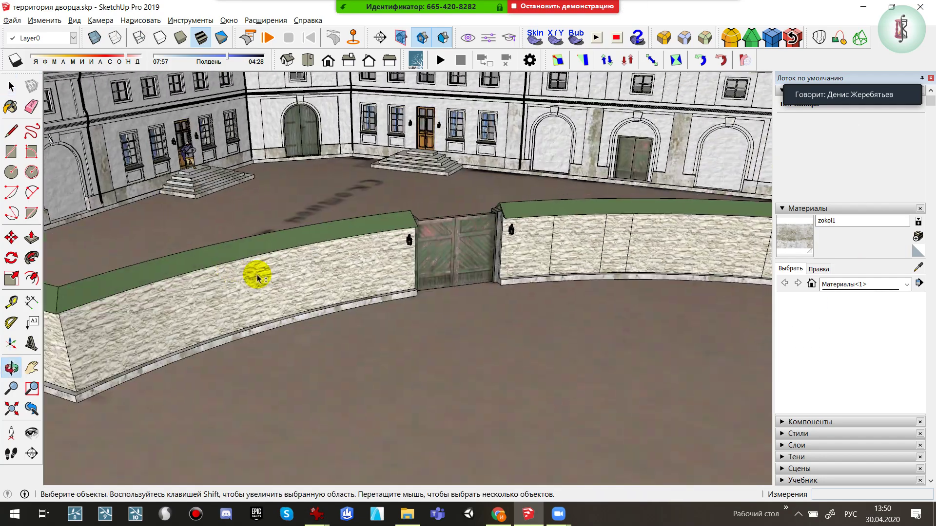
mouse_move(504, 306)
middle_mouse_down()
mouse_move(598, 328)
mouse_move(564, 349)
mouse_move(643, 334)
mouse_move(497, 331)
middle_mouse_up()
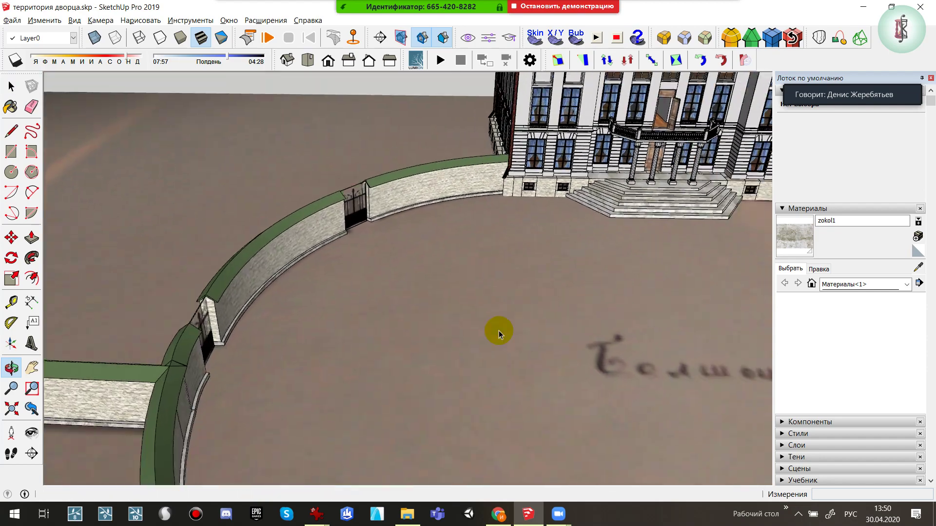
left_click(399, 513)
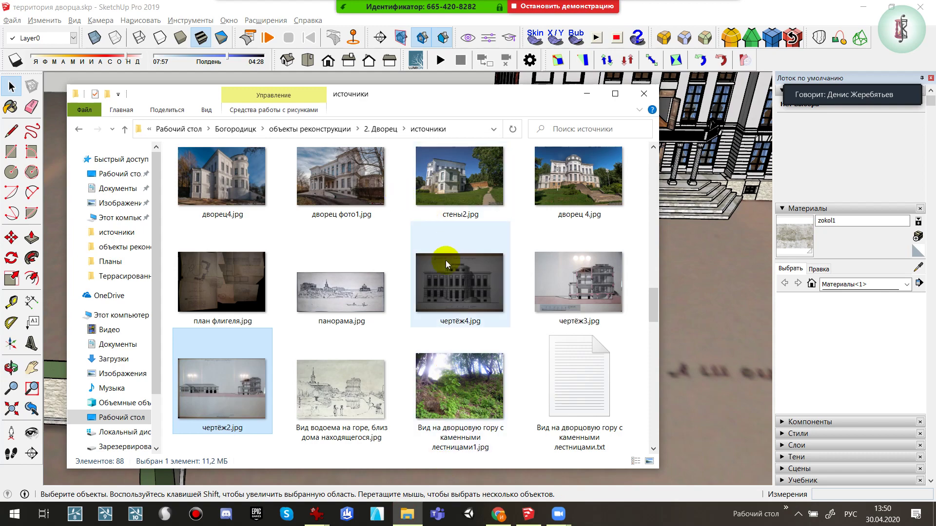
scroll(446, 261, "down", 5)
scroll(488, 244, "down", 5)
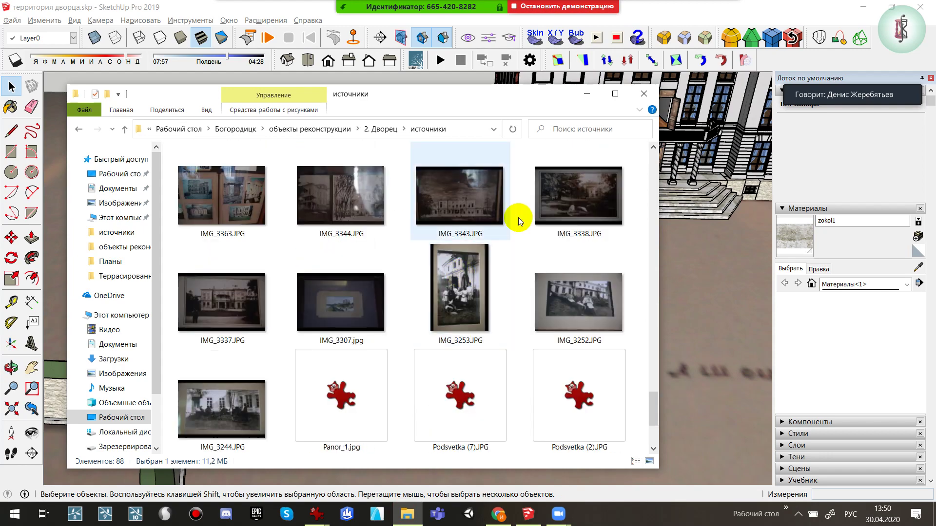
scroll(536, 229, "up", 2)
left_click(560, 227)
double_click(561, 228)
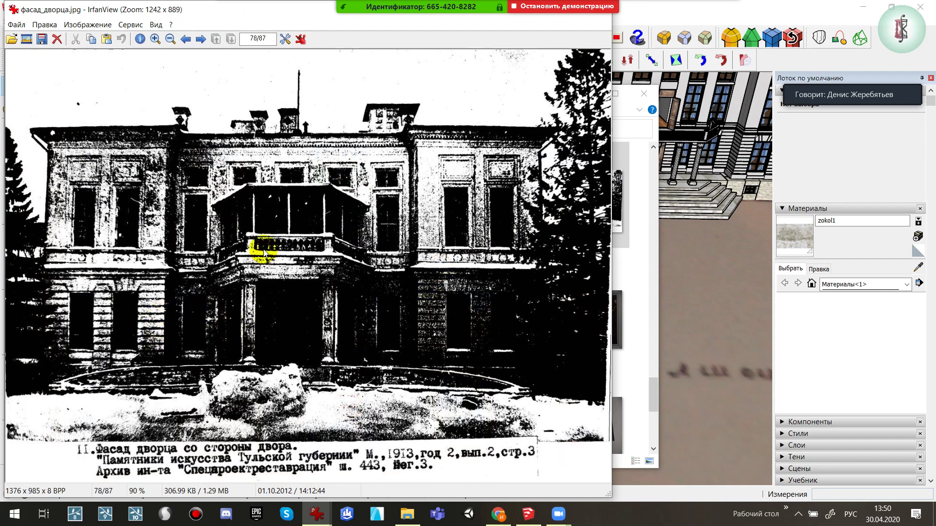
key("Escape")
scroll(420, 363, "down", 3)
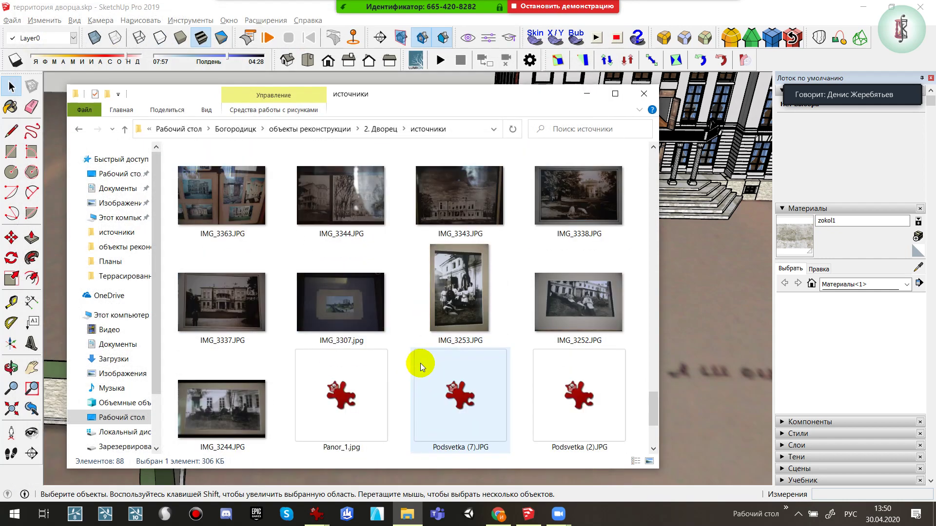
mouse_move(655, 403)
left_mouse_down()
mouse_move(654, 417)
mouse_move(613, 165)
left_mouse_up()
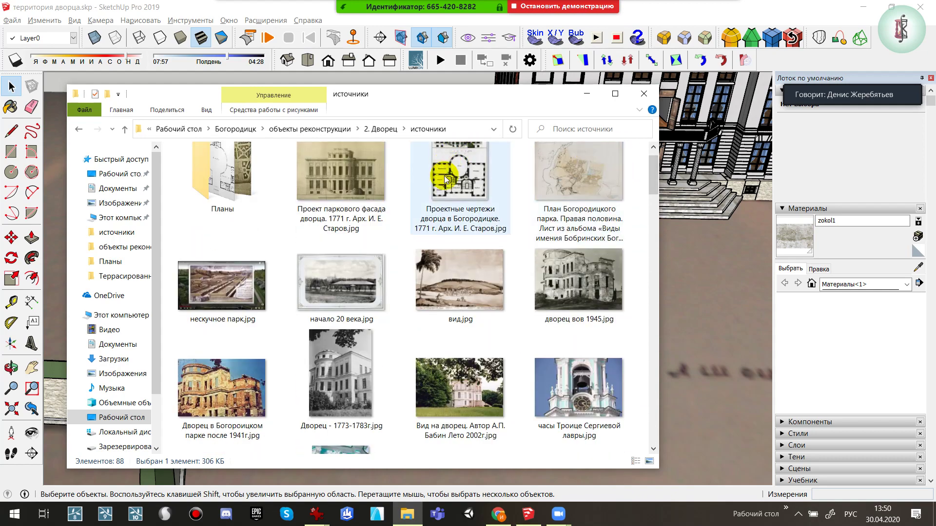
scroll(324, 234, "up", 1)
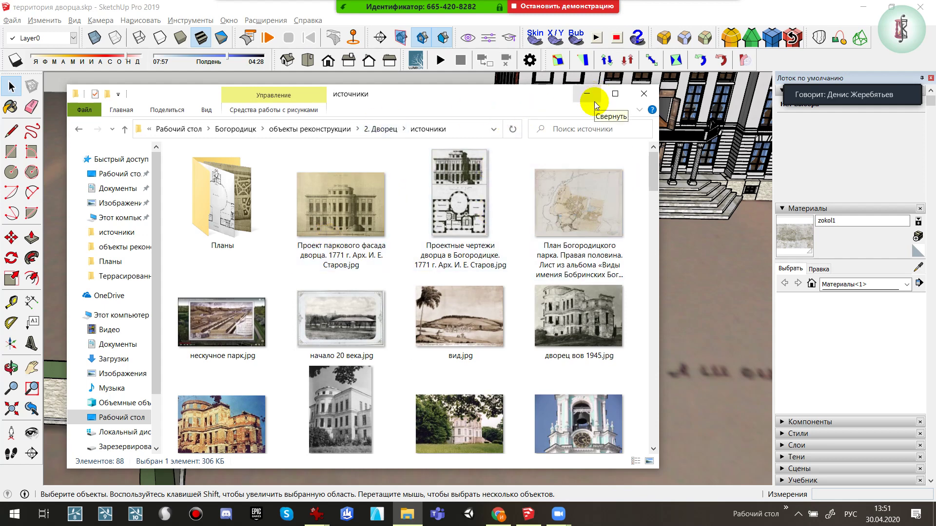
left_click(687, 10)
scroll(499, 284, "down", 5)
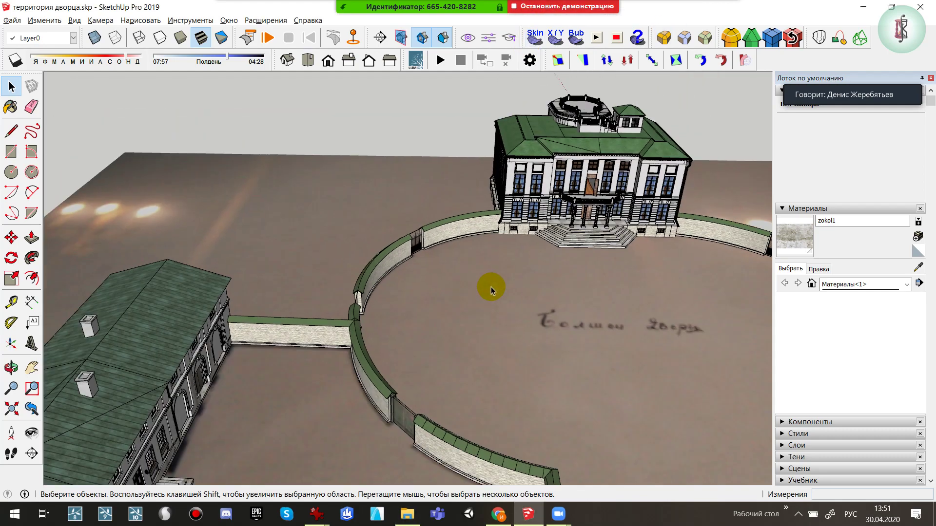
mouse_move(490, 286)
middle_mouse_down()
mouse_move(247, 203)
mouse_move(233, 227)
mouse_move(489, 203)
mouse_move(299, 188)
mouse_move(414, 215)
mouse_move(224, 188)
mouse_move(388, 347)
mouse_move(468, 303)
middle_mouse_up()
scroll(444, 303, "up", 3)
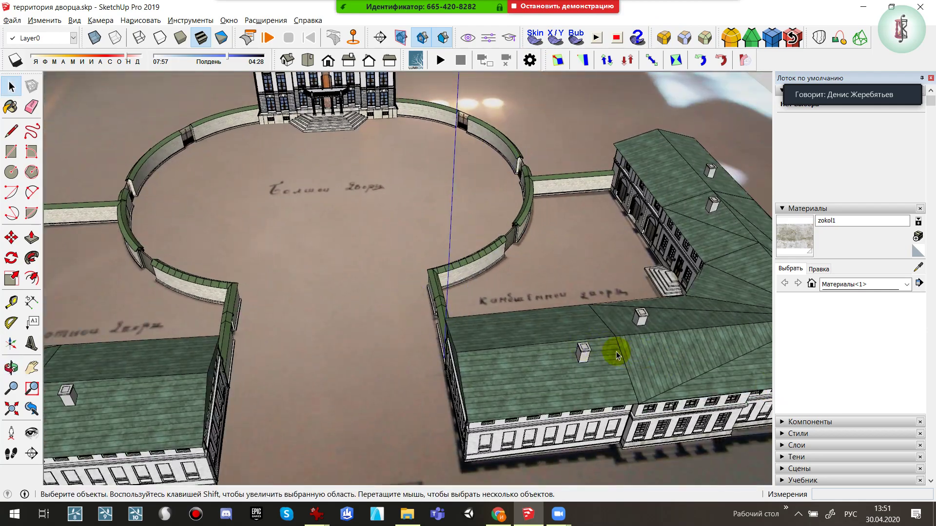
mouse_move(617, 355)
middle_mouse_down()
mouse_move(533, 272)
mouse_move(428, 246)
mouse_move(472, 262)
mouse_move(470, 225)
mouse_move(489, 501)
middle_mouse_up()
scroll(428, 246, "up", 3)
scroll(445, 248, "up", 2)
Scroll through the reference folder's images in File Explorer
left_click(407, 513)
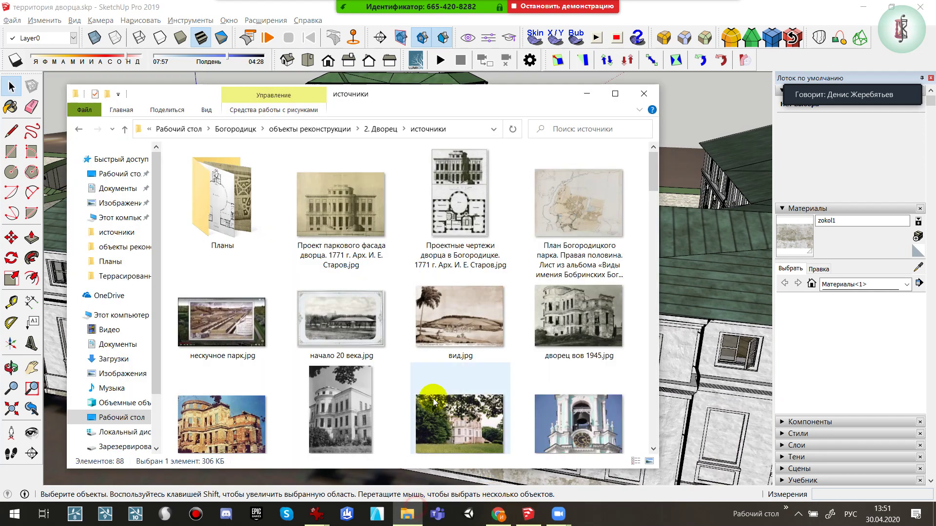
scroll(523, 273, "down", 3)
scroll(524, 273, "down", 5)
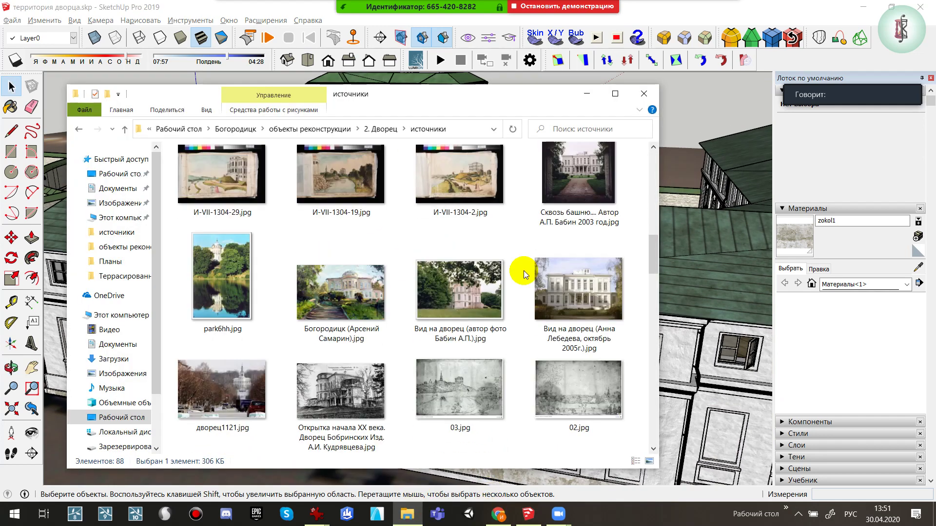
scroll(523, 273, "down", 5)
scroll(523, 270, "down", 3)
scroll(524, 271, "down", 3)
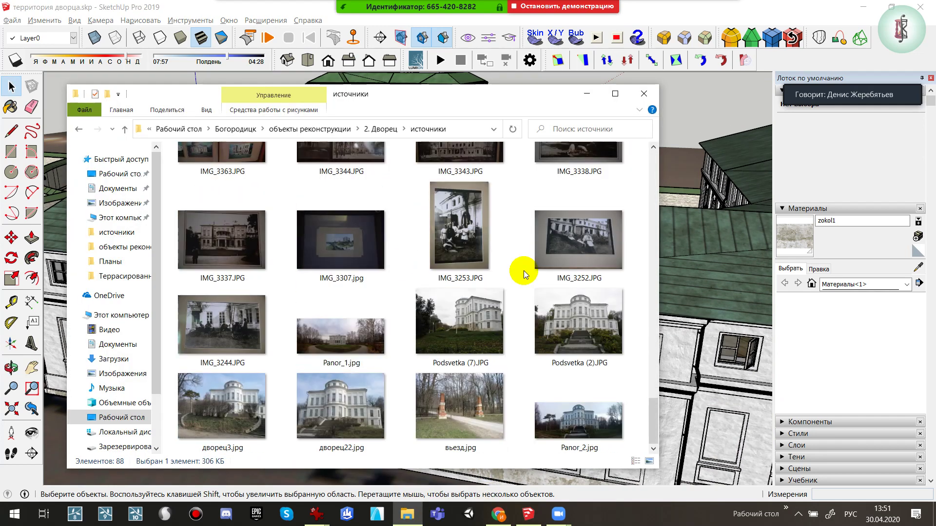
scroll(435, 319, "down", 3)
scroll(435, 319, "up", 5)
scroll(435, 318, "up", 5)
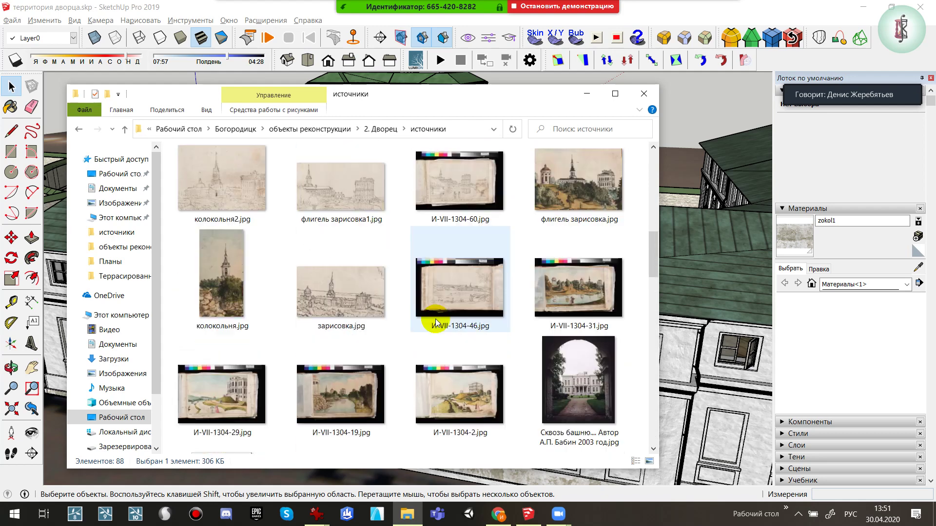
scroll(435, 319, "up", 5)
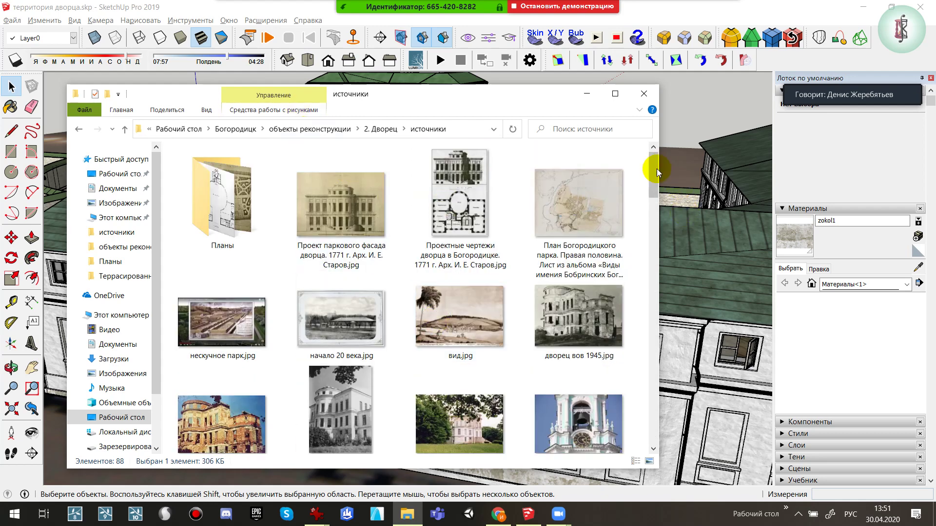
mouse_move(657, 168)
left_mouse_down()
mouse_move(641, 384)
mouse_move(666, 166)
left_mouse_up()
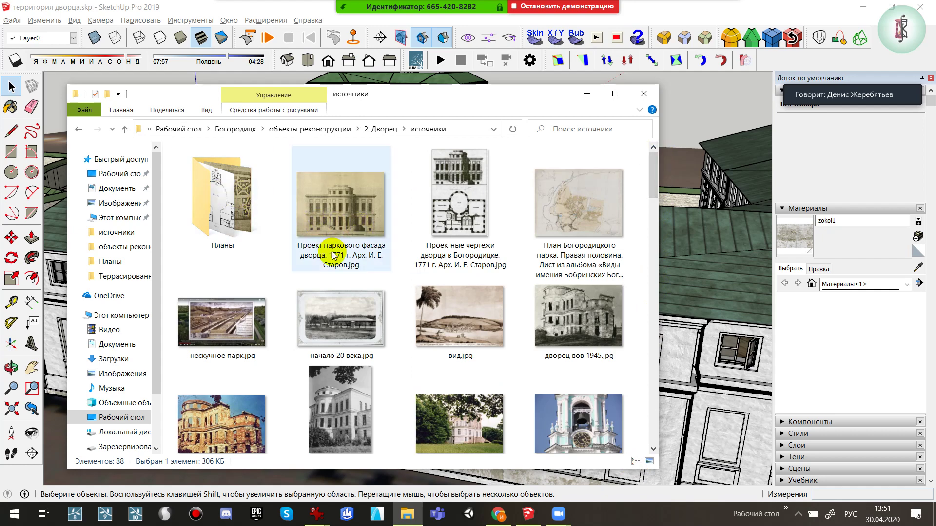
scroll(337, 263, "down", 5)
scroll(497, 287, "down", 3)
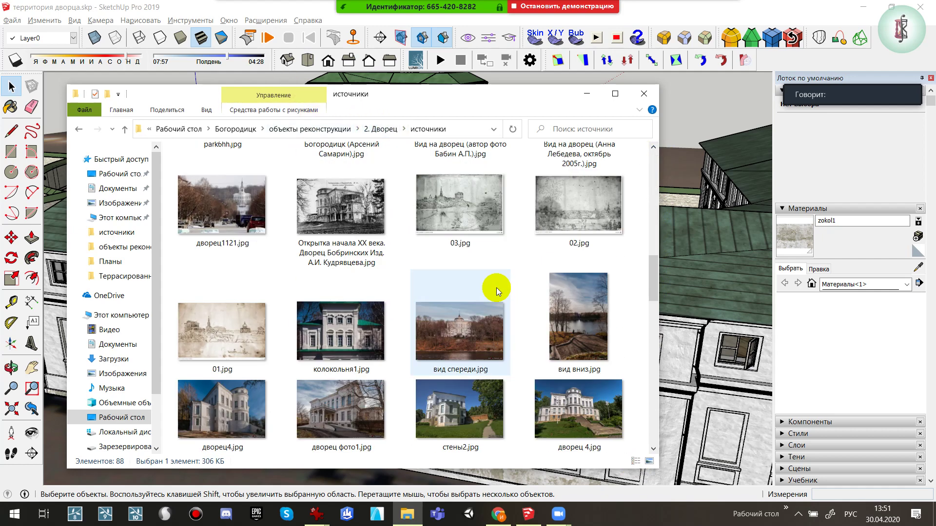
scroll(497, 287, "down", 3)
scroll(496, 288, "down", 3)
scroll(497, 292, "down", 3)
scroll(497, 290, "down", 3)
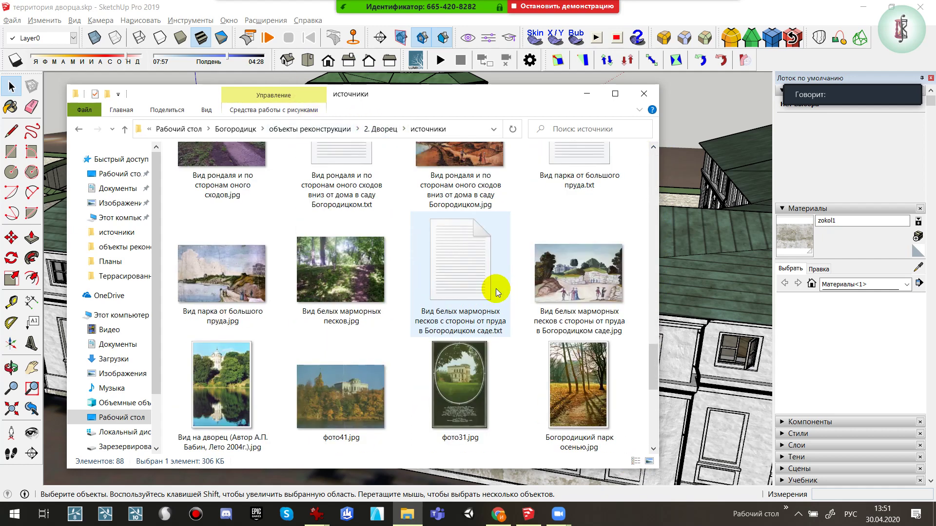
scroll(497, 290, "down", 5)
scroll(497, 290, "down", 2)
scroll(496, 289, "up", 3)
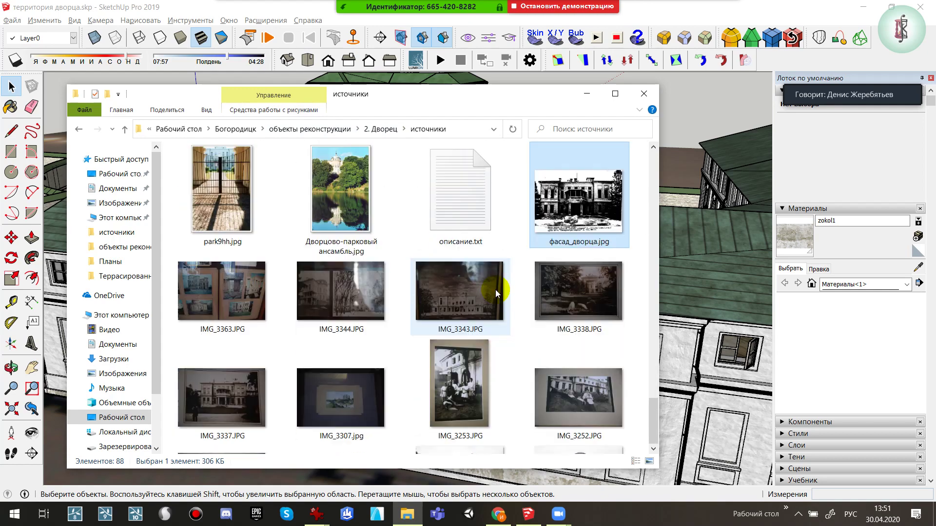
scroll(495, 290, "up", 3)
scroll(495, 290, "up", 3)
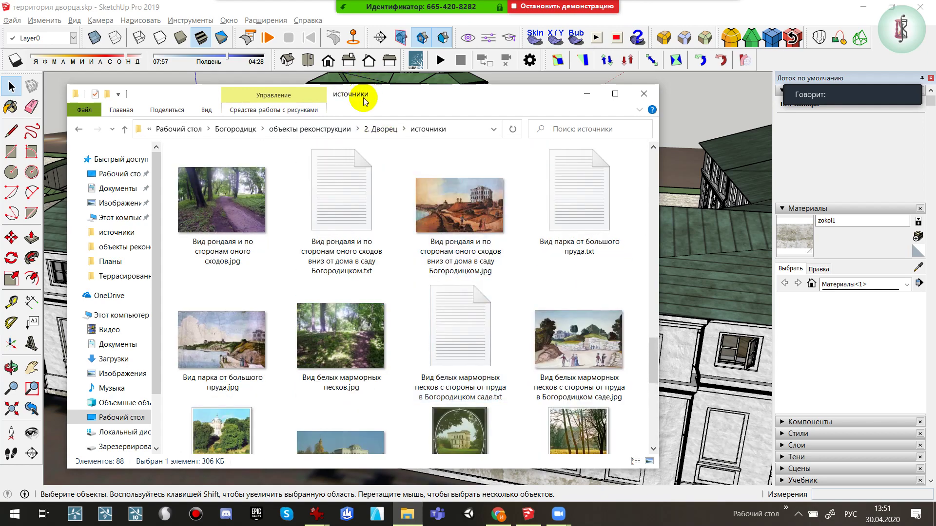
Navigate from 2. Дворец into its источники folder and select чертёж2.jpg
left_click(390, 128)
scroll(534, 416, "down", 1)
scroll(535, 416, "up", 1)
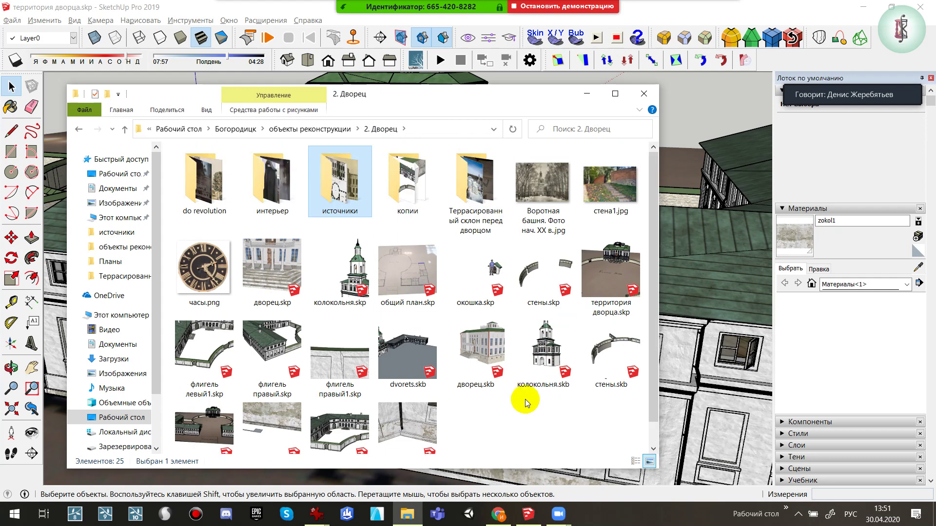
left_click(331, 204)
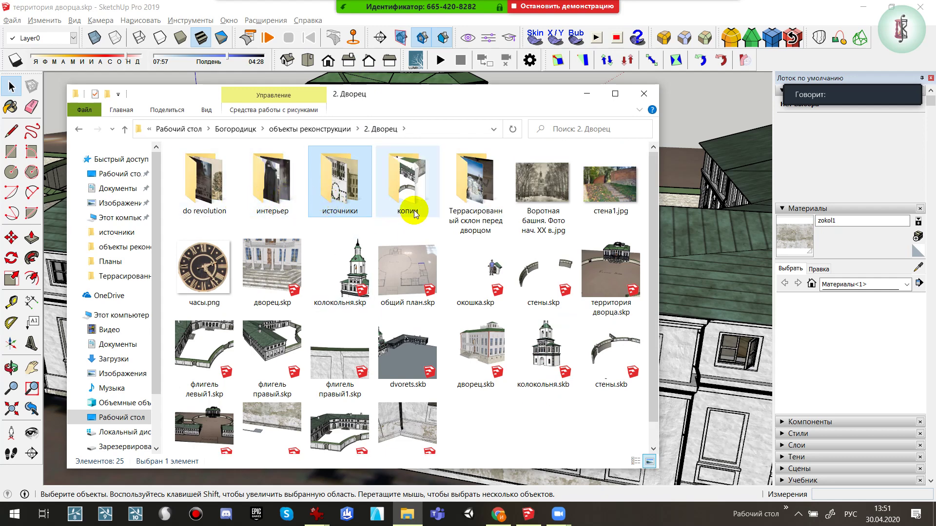
left_click(328, 195)
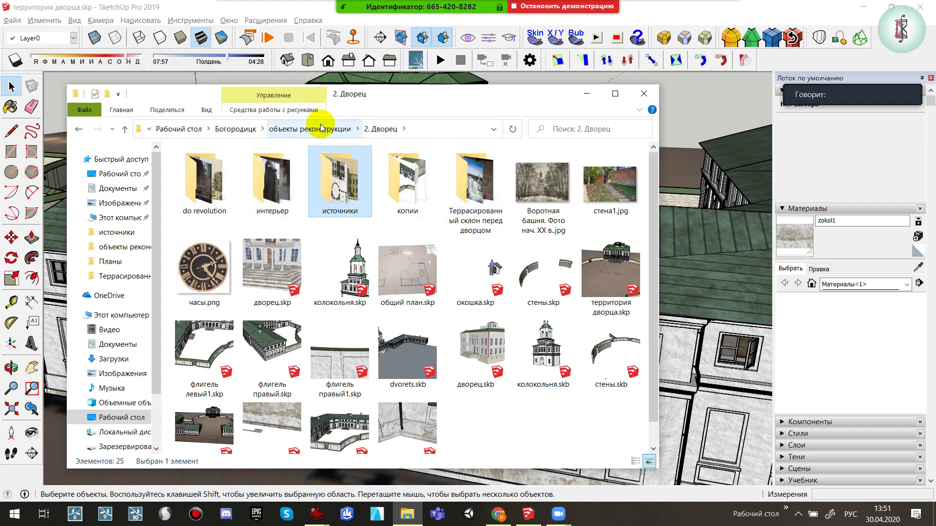
left_click(320, 127)
scroll(429, 359, "up", 2)
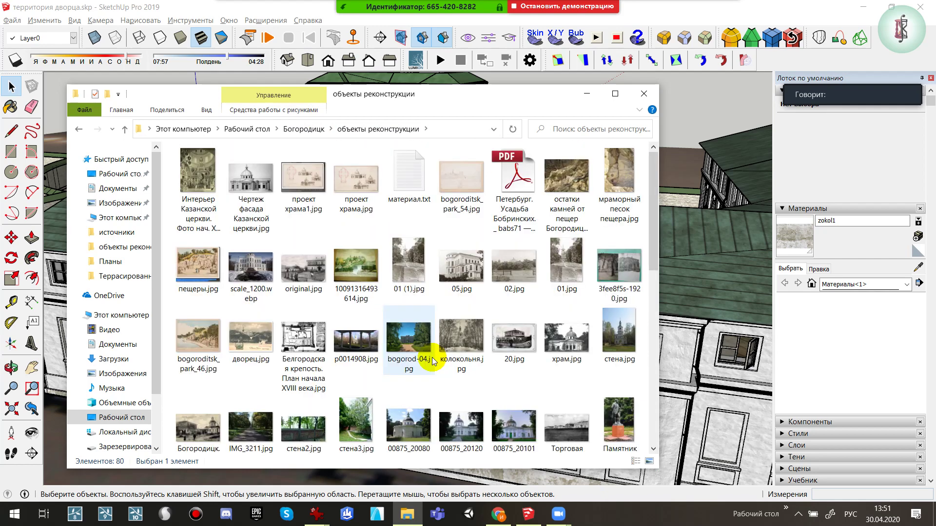
key("alt+Left")
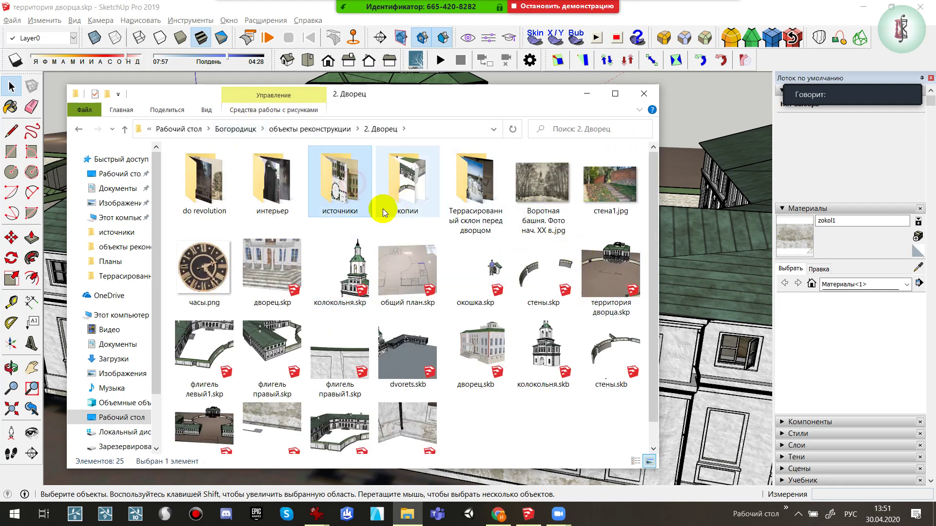
double_click(341, 194)
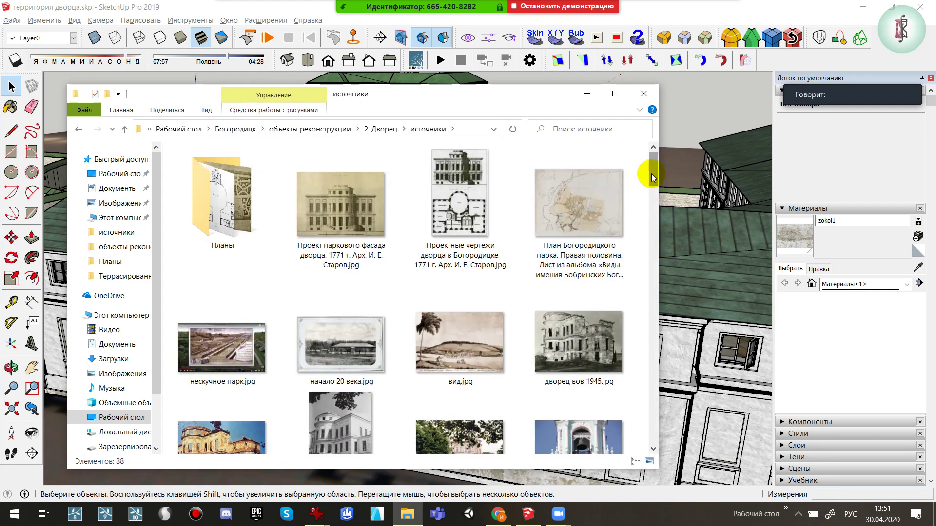
left_click_drag(651, 174, 647, 307)
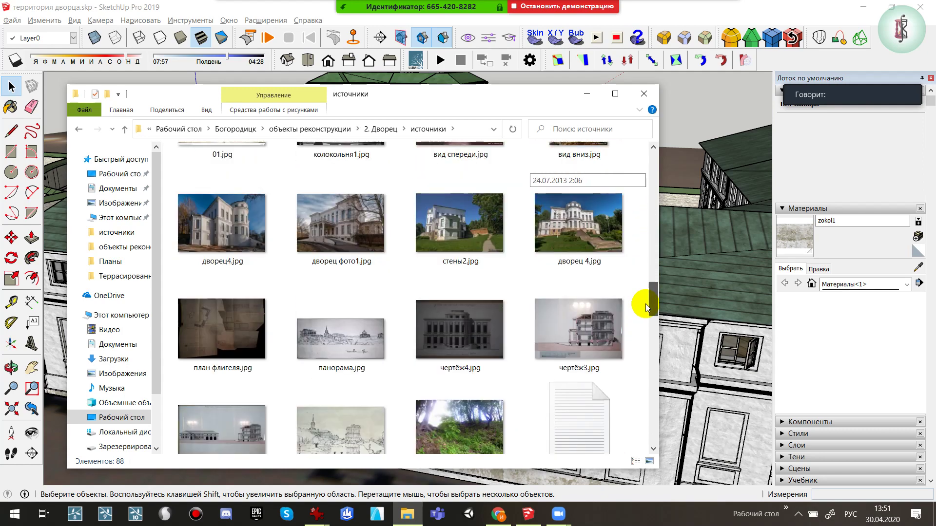
left_click(229, 418)
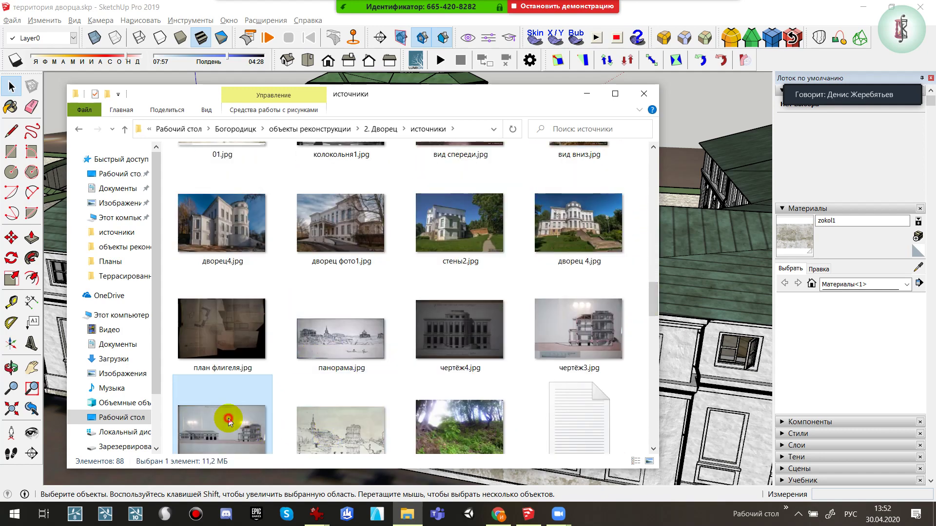
Show чертёж2.jpg zoomed on the left wing building, with the viewer moved aside from the files
double_click(228, 418)
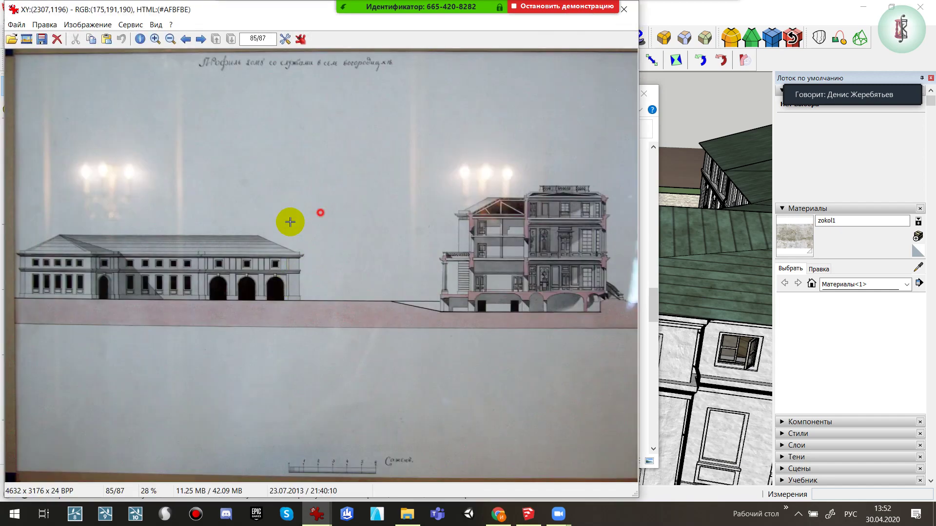
left_click_drag(290, 222, 6, 338)
left_click(52, 292)
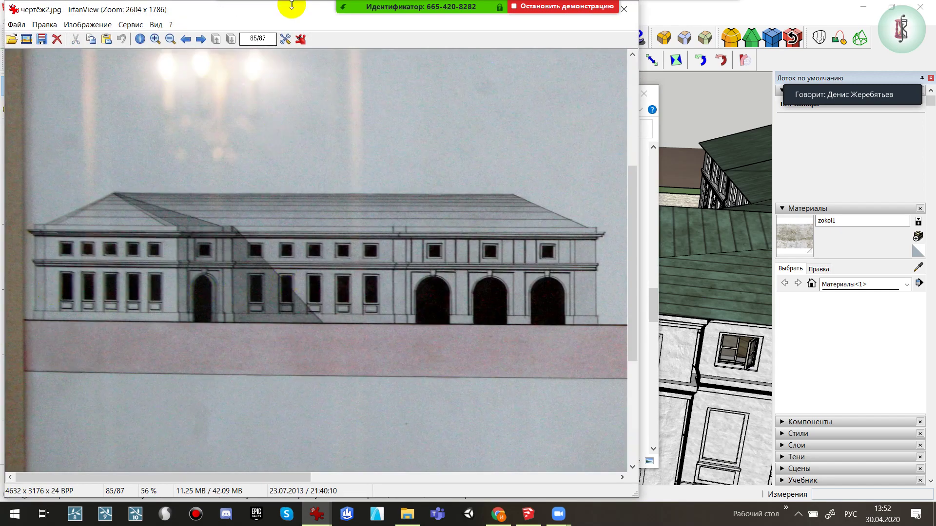
left_click_drag(276, 15, 563, 58)
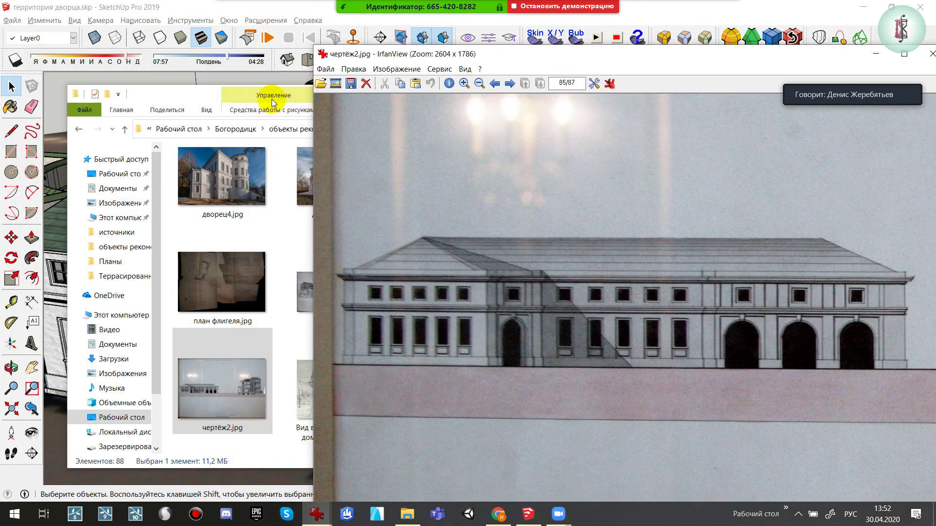
left_click_drag(273, 103, 221, 91)
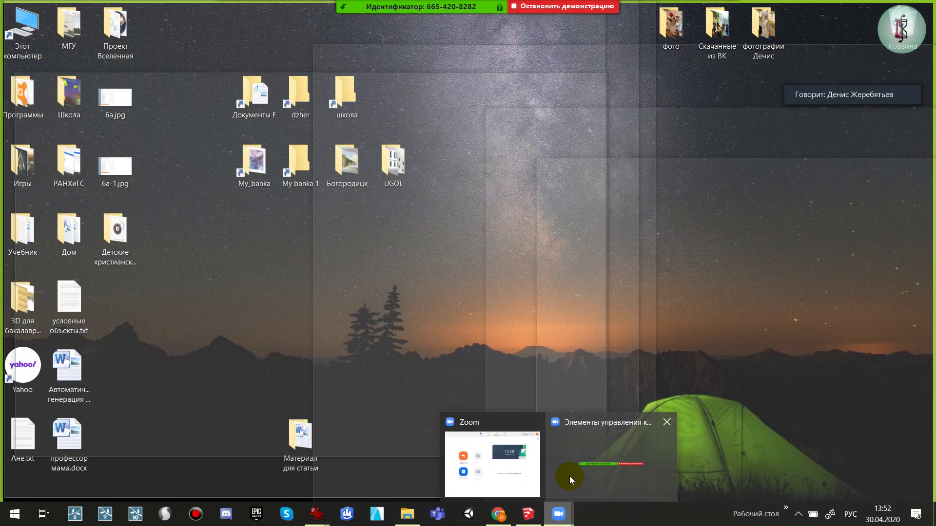
Dismiss the meeting app previews, toggle its participants panel, and select the Планы folder
left_click(569, 476)
mouse_move(852, 94)
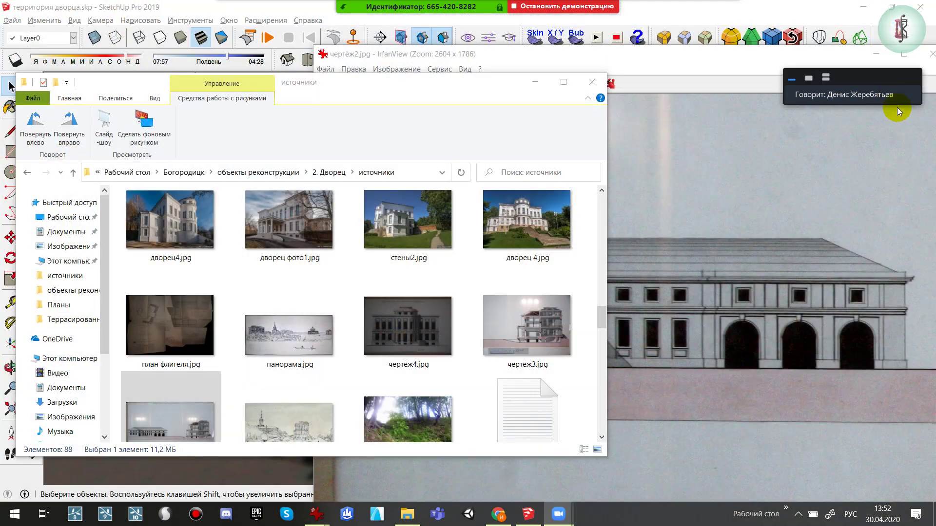
left_click(824, 78)
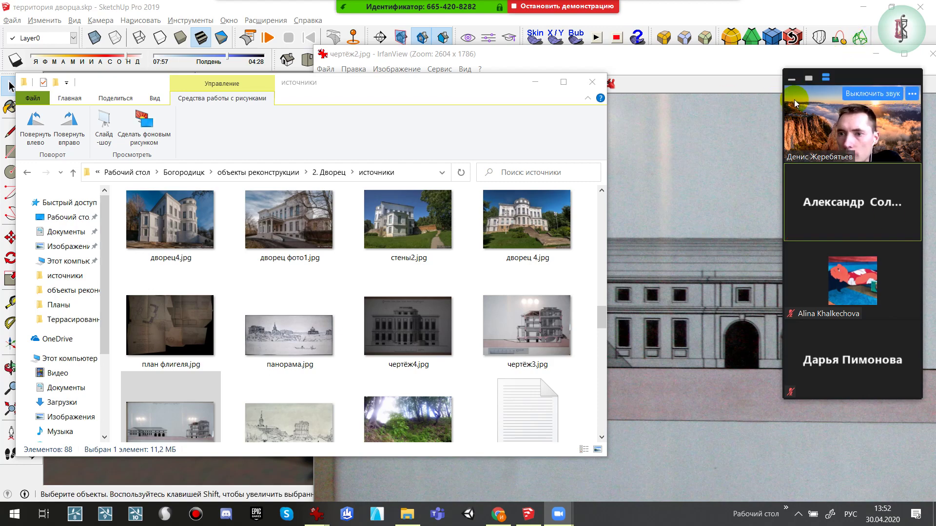
left_click(790, 83)
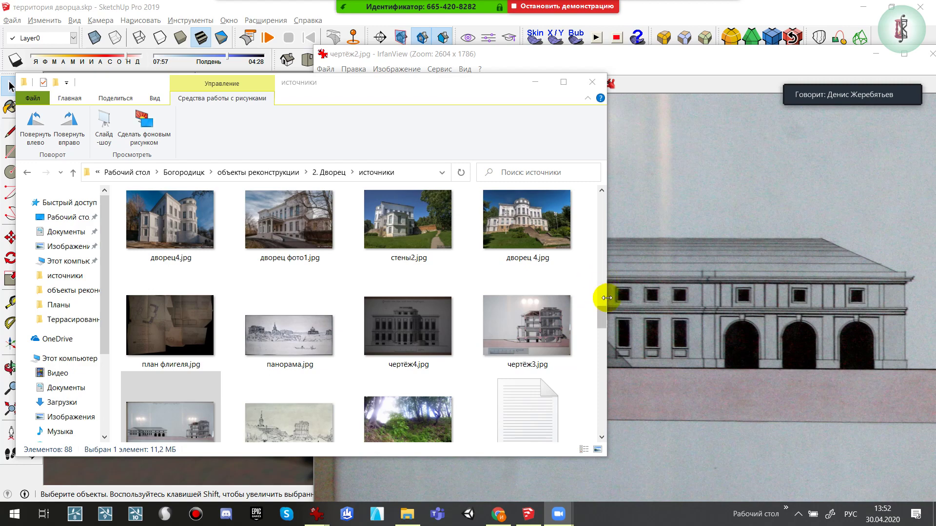
mouse_move(604, 317)
left_mouse_down()
mouse_move(605, 333)
mouse_move(602, 324)
left_mouse_up()
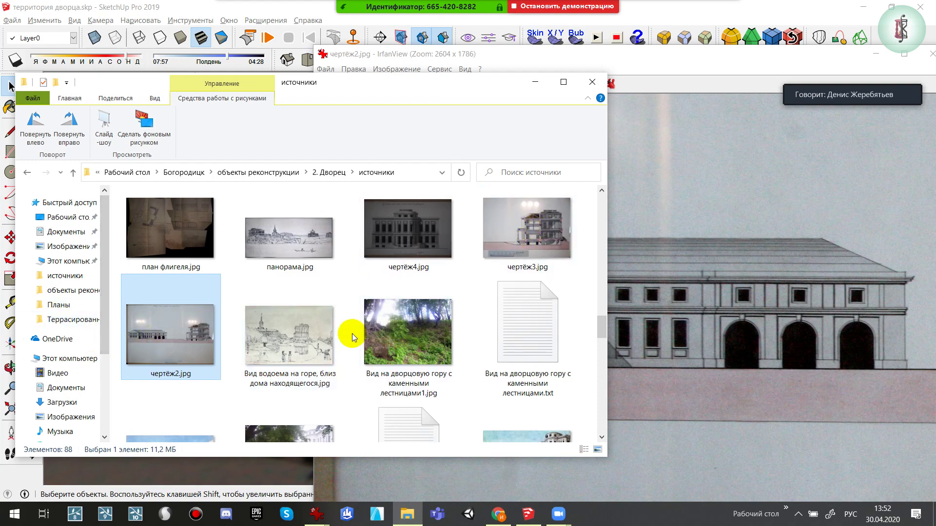
left_click_drag(603, 324, 605, 372)
left_click_drag(602, 385, 583, 212)
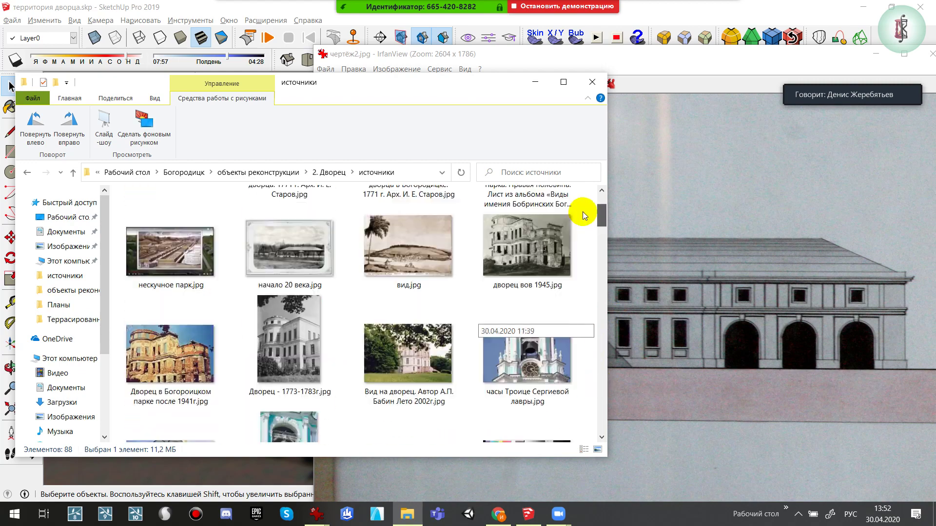
left_click(198, 250)
Open план1-всей территории дворца.jpg from the Планы folder
double_click(198, 250)
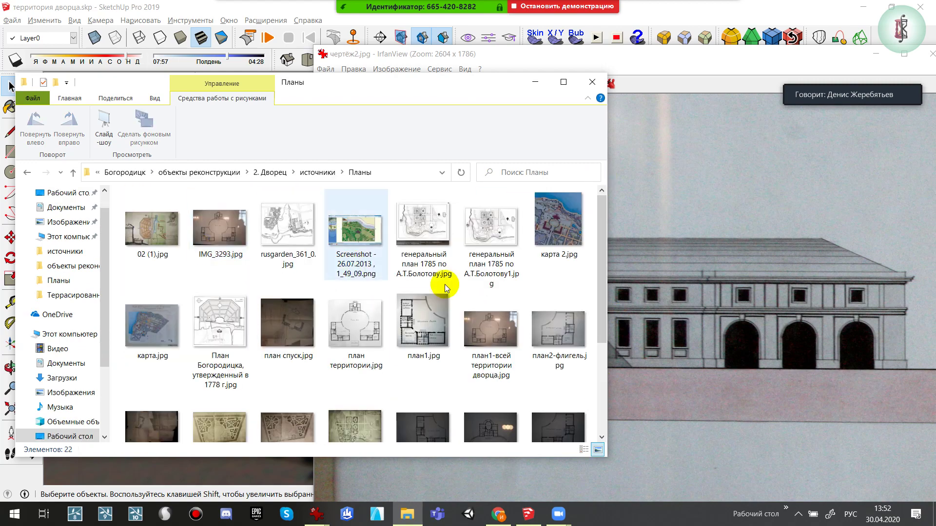
double_click(359, 334)
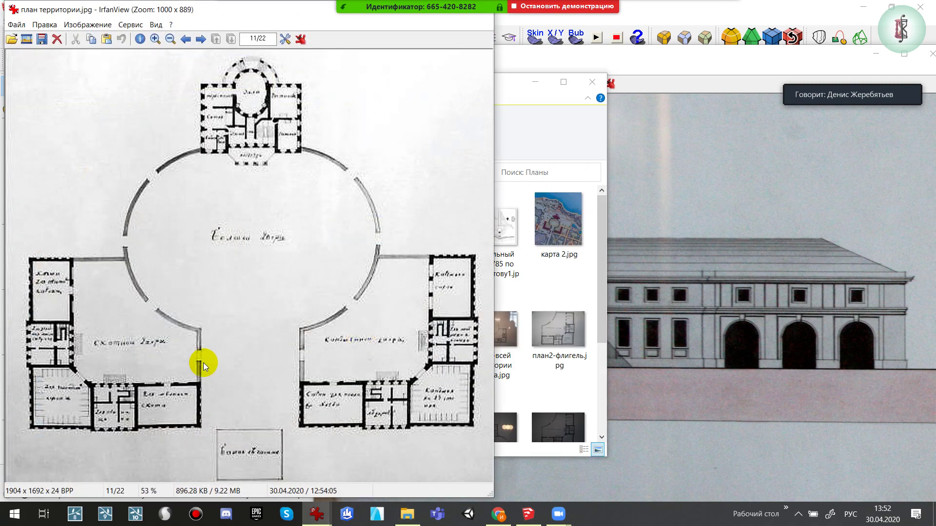
left_click(272, 7)
left_click_drag(167, 11, 146, 58)
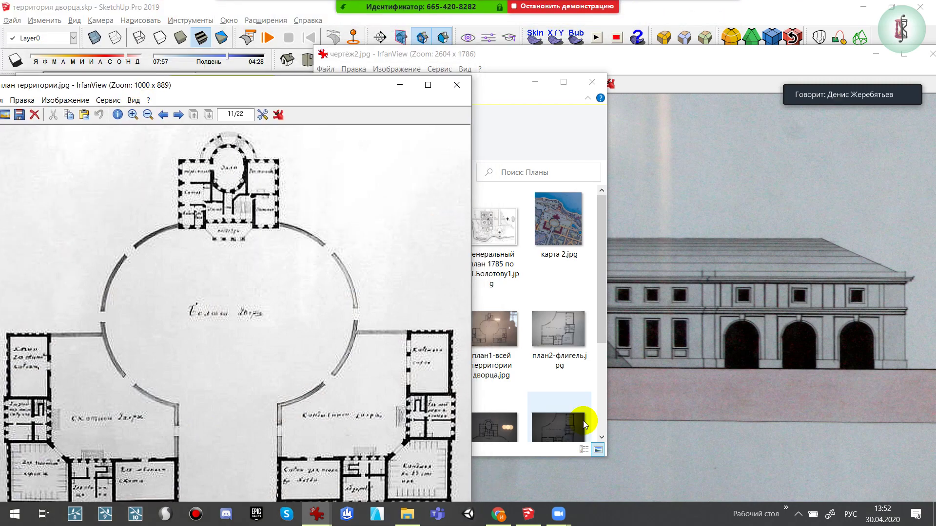
left_click(496, 328)
double_click(498, 329)
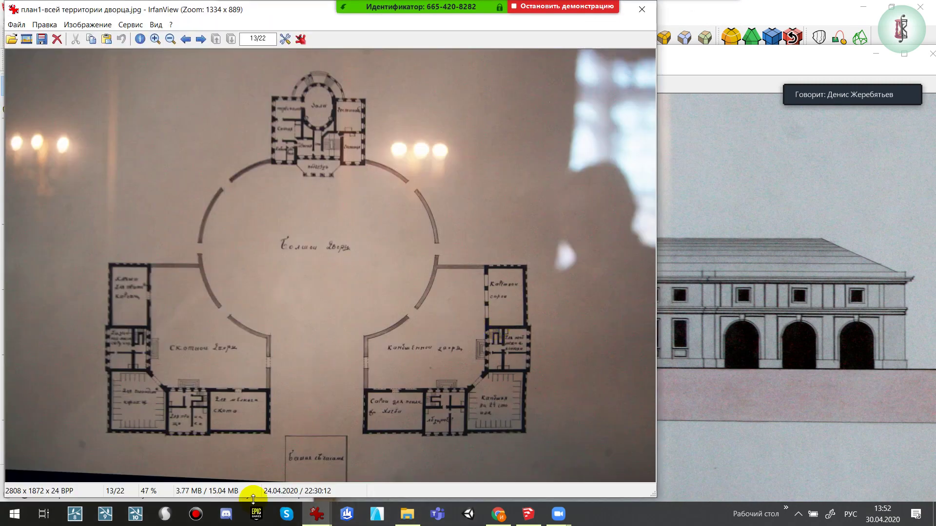
Zoom in on the plan's lower-left rooms, then maximize the viewer and zoom back out
right_click_drag(247, 385, 163, 405)
scroll(202, 353, "up", 2)
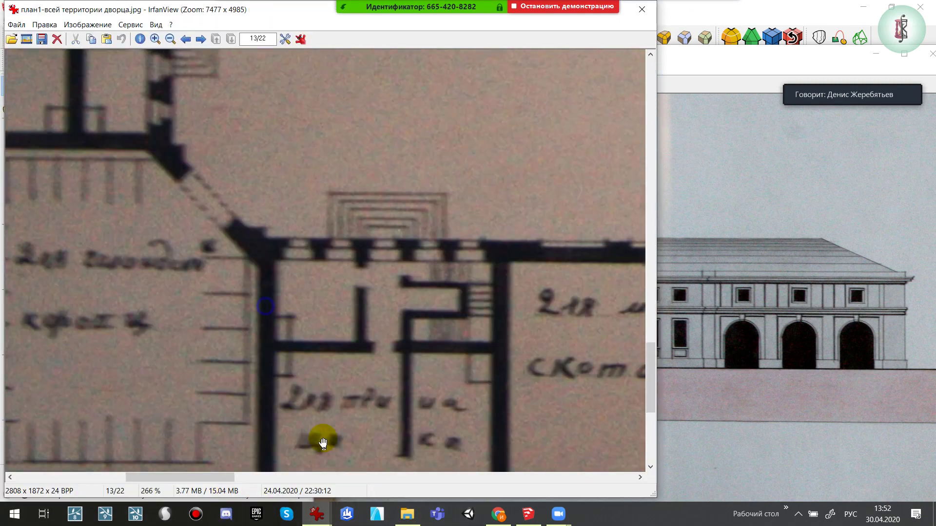
scroll(280, 340, "up", 2)
scroll(340, 235, "up", 2)
left_click_drag(476, 183, 393, 209)
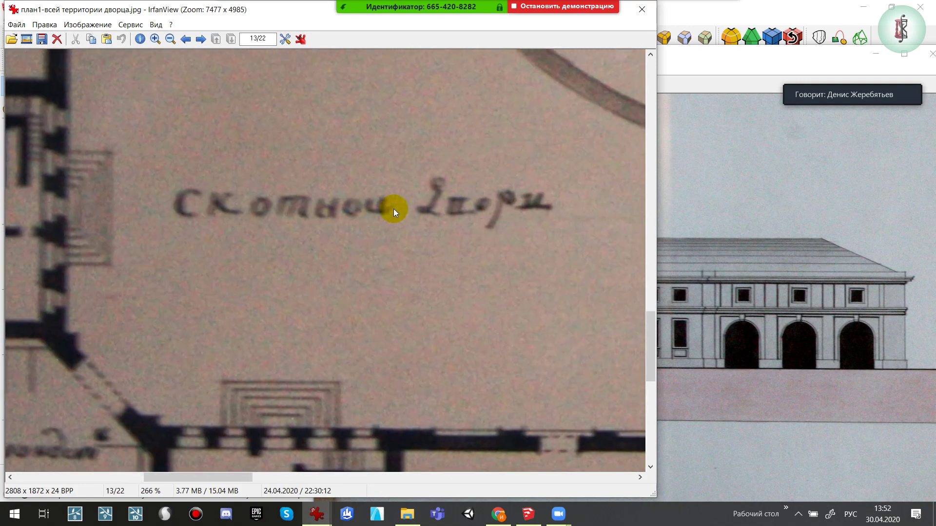
double_click(154, 7)
scroll(281, 345, "down", 2)
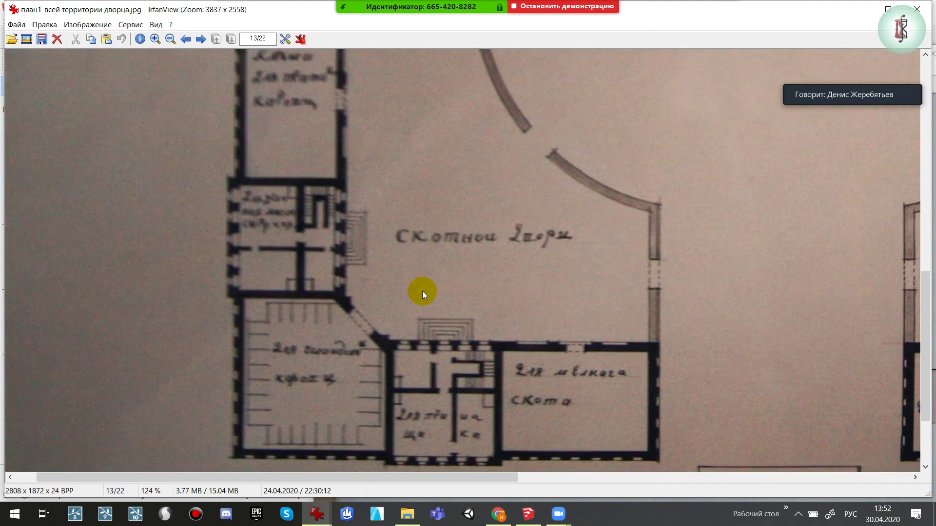
Pan past Большой двор to the right-hand courtyard and enlarge its handwritten label to 375%
left_click_drag(484, 273, 418, 429)
left_click_drag(529, 206, 375, 241)
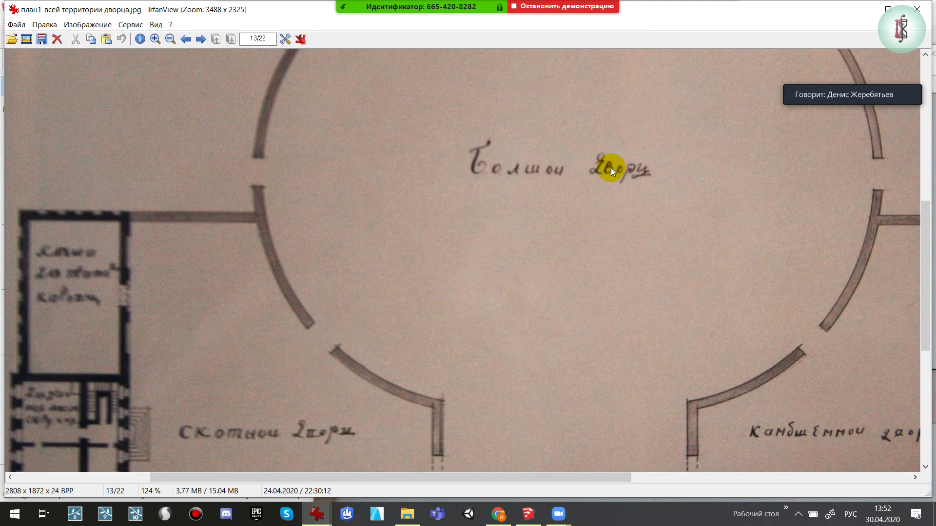
left_click_drag(610, 168, 635, 189)
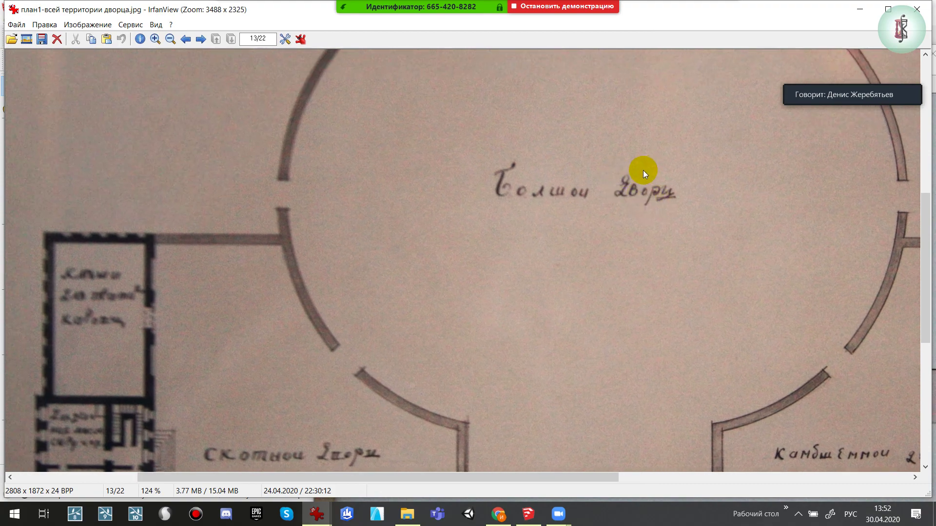
left_click_drag(409, 277, 288, 90)
left_click_drag(731, 324, 557, 273)
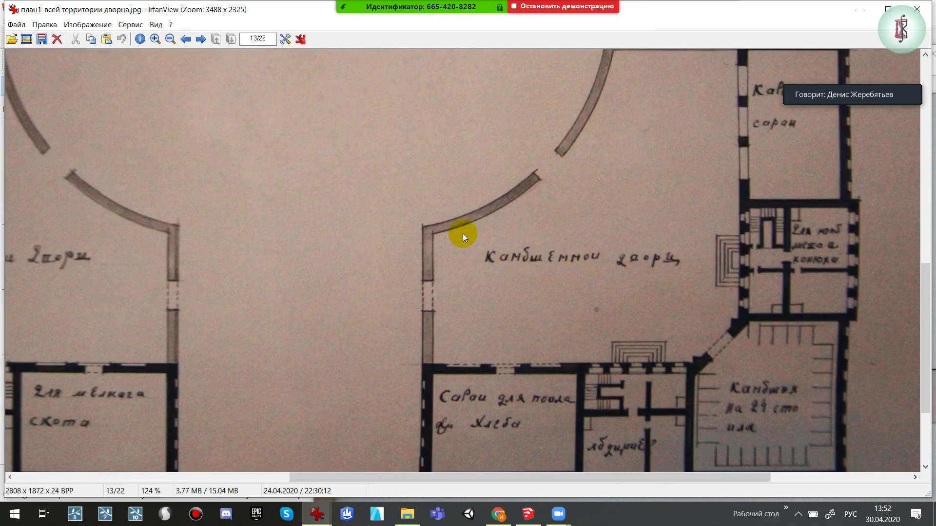
left_click_drag(464, 233, 739, 312)
left_click(691, 299)
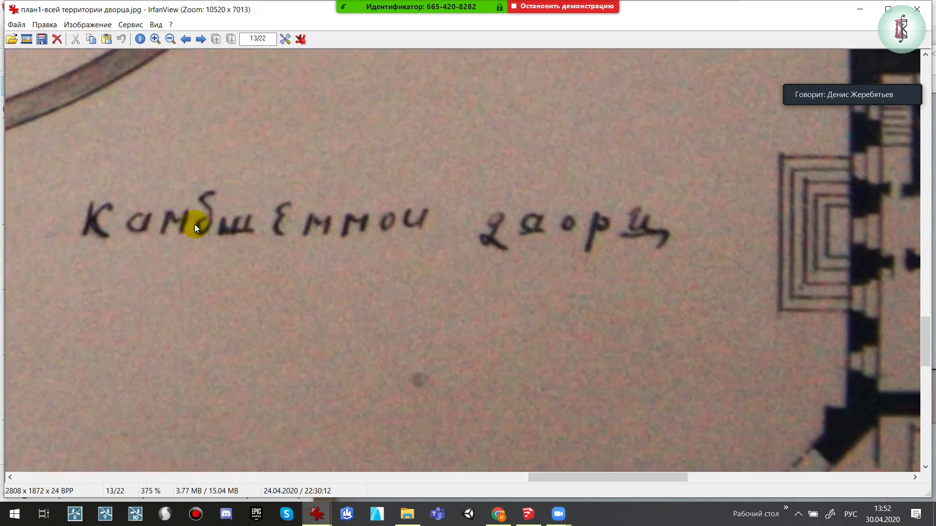
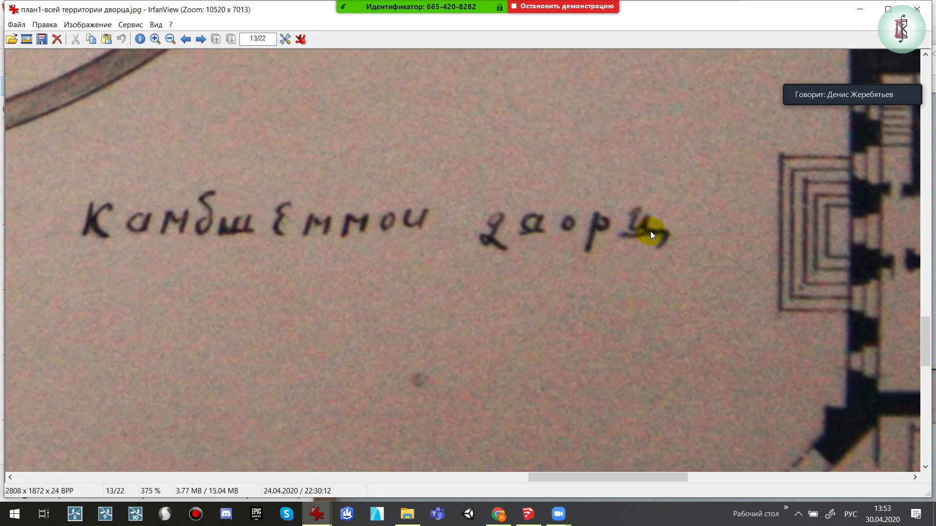
Pan and scroll around the labelled rooms of план1-всей территории дворца.jpg at 375%, then close IrfanView
left_click_drag(703, 177, 390, 321)
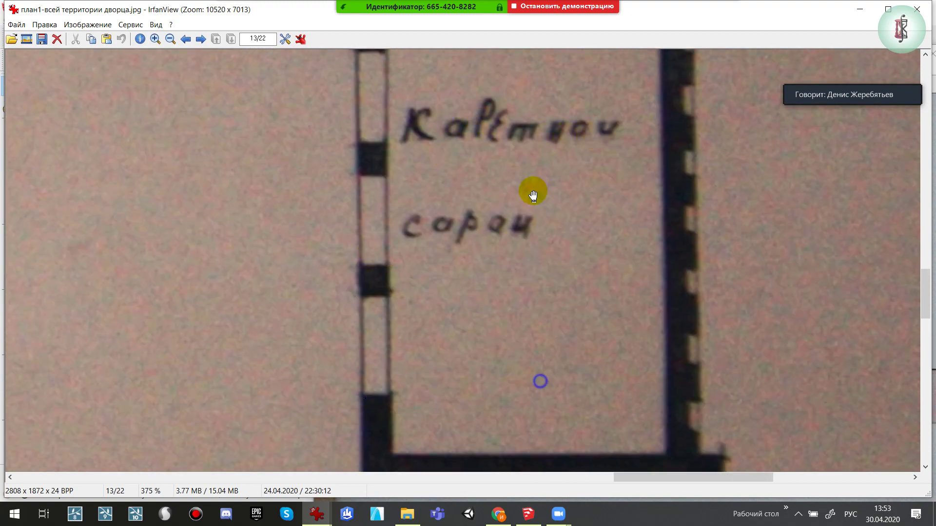
scroll(588, 341, "down", 5)
scroll(581, 350, "down", 3)
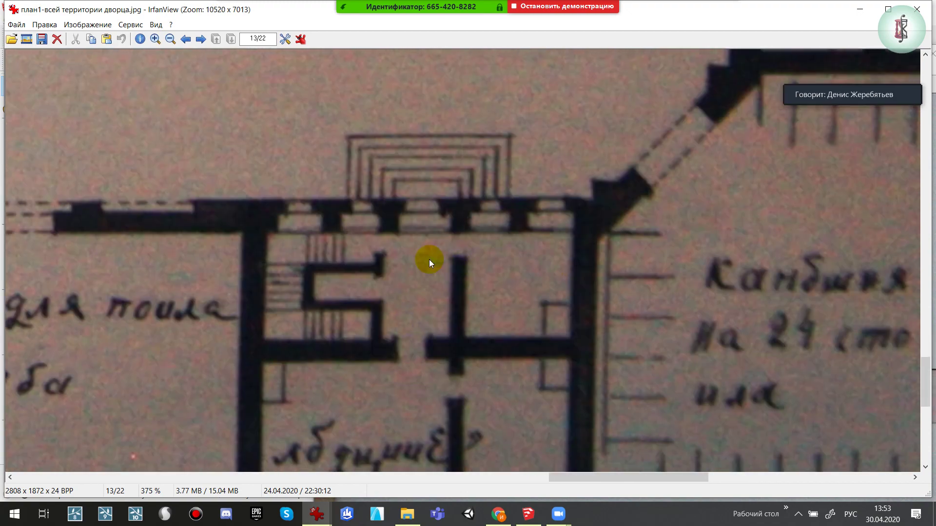
key("Escape")
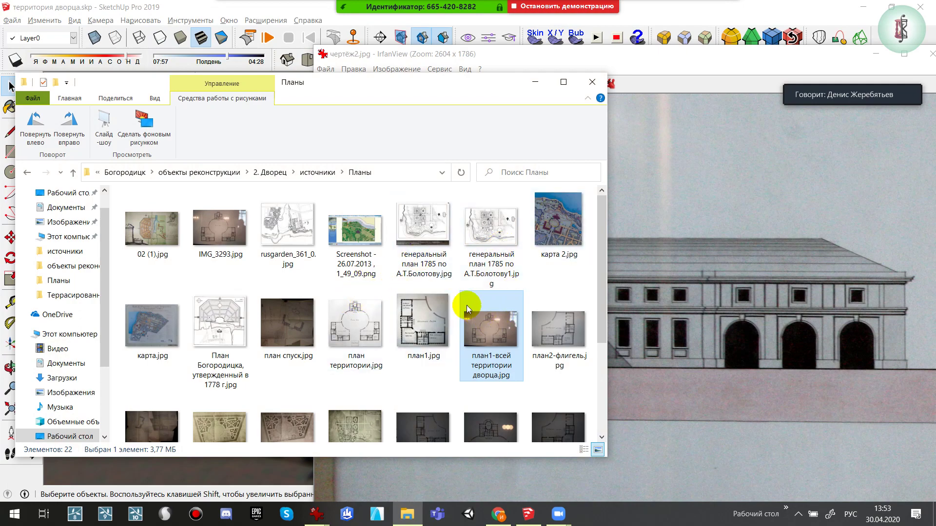
In the источники folder, view 03.jpg zoomed in on the church area, then close it
scroll(466, 308, "down", 3)
scroll(467, 309, "down", 2)
scroll(467, 309, "up", 5)
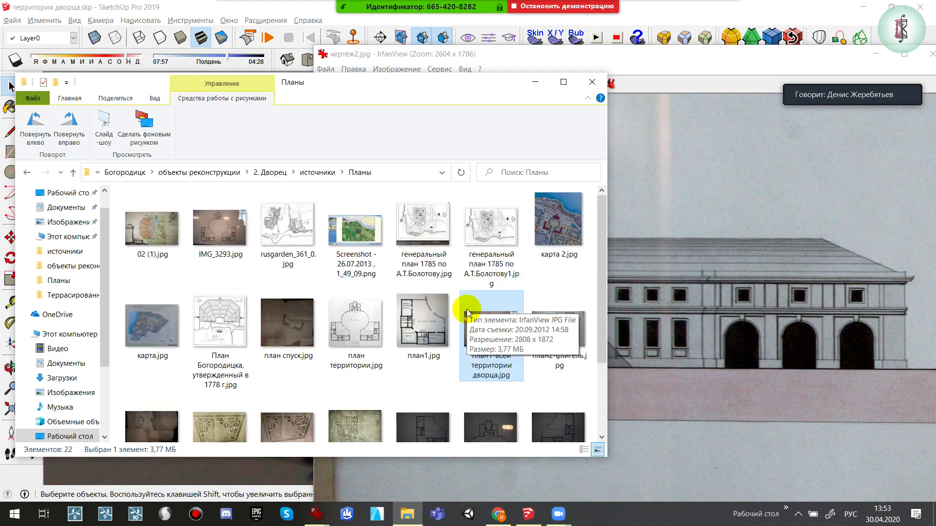
left_click(312, 172)
left_click_drag(601, 200, 604, 288)
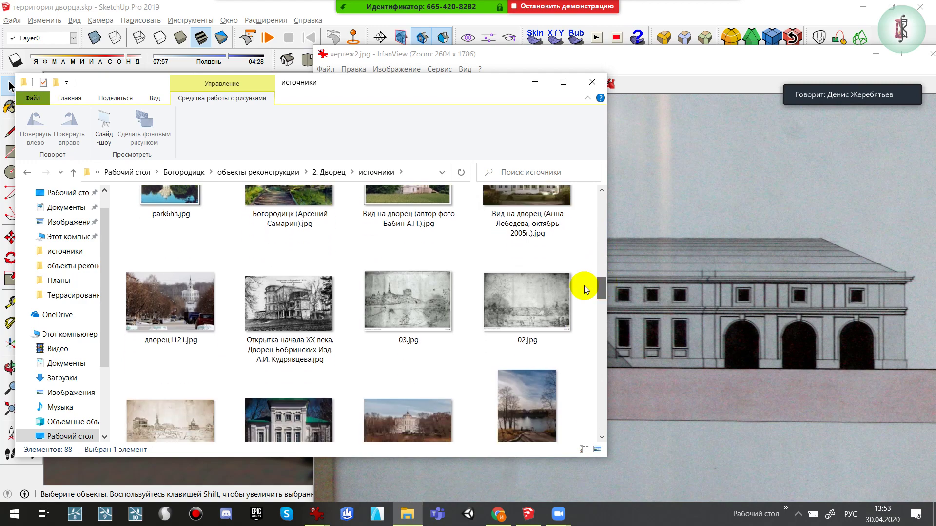
double_click(411, 309)
mouse_move(220, 142)
left_mouse_down()
mouse_move(187, 185)
mouse_move(101, 220)
left_mouse_up()
left_click(152, 211)
left_click_drag(407, 271, 336, 223)
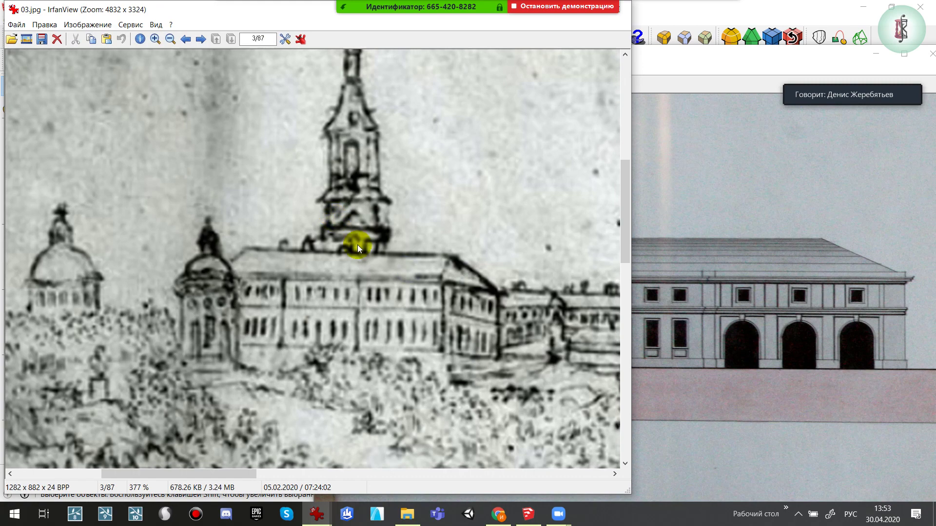
key("Escape")
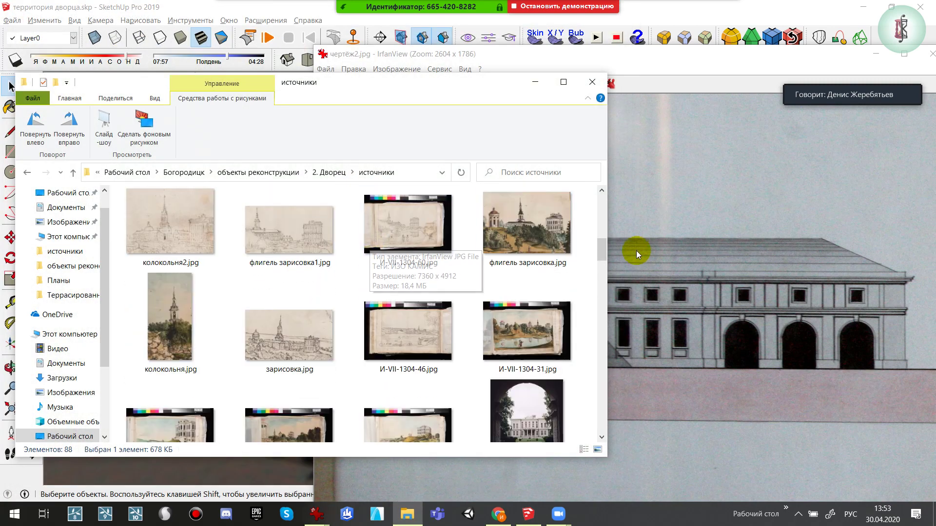
Glance at the чертёж2.jpg facade, then open the Планы folder and select план территории.jpg
left_click(656, 253)
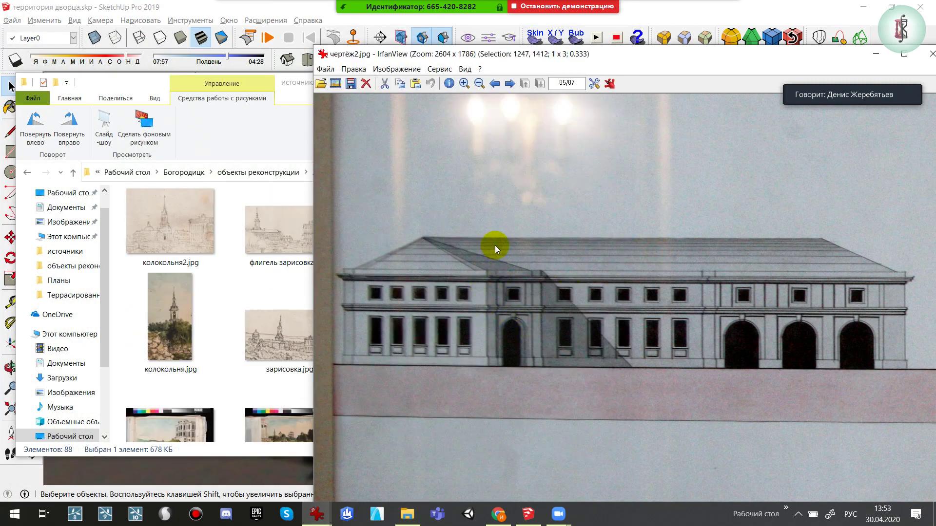
left_click(295, 295)
scroll(295, 295, "down", 3)
left_click(507, 303)
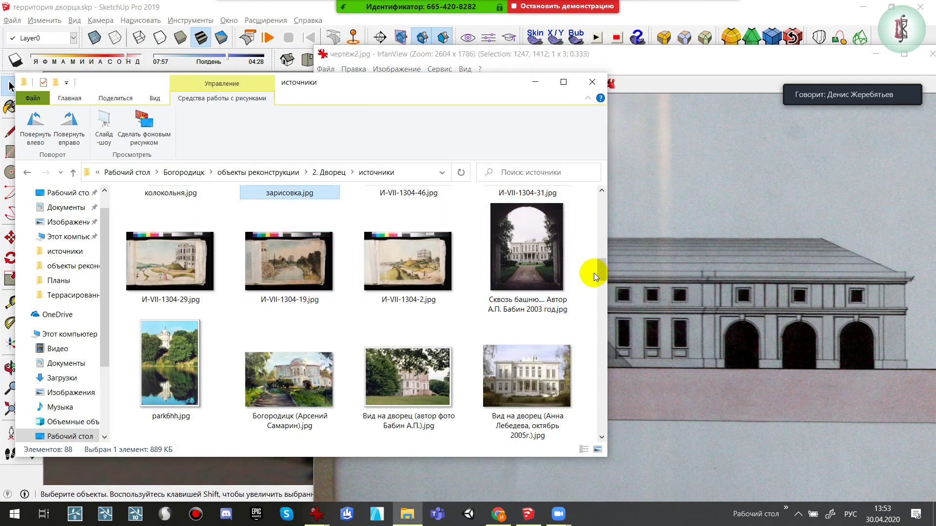
mouse_move(600, 270)
left_mouse_down()
mouse_move(589, 307)
mouse_move(590, 189)
left_mouse_up()
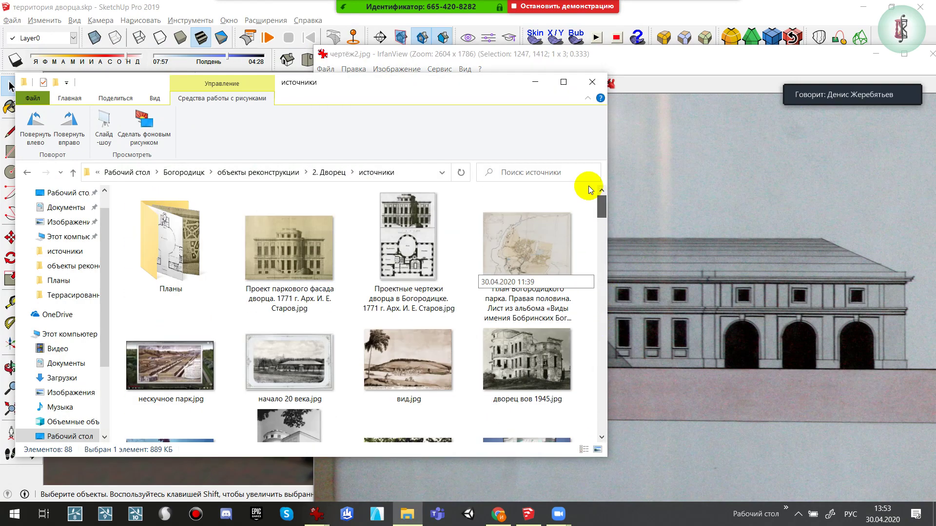
double_click(161, 253)
scroll(365, 303, "down", 3)
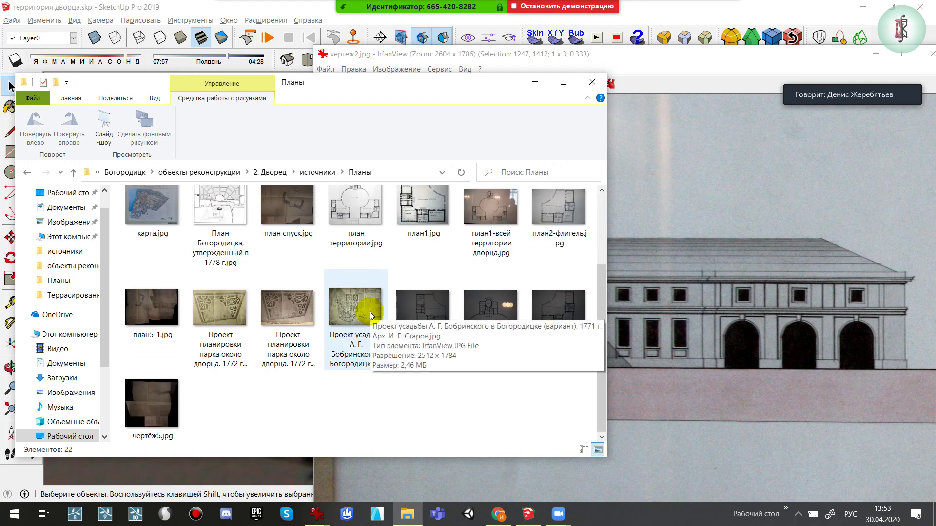
left_click(346, 225)
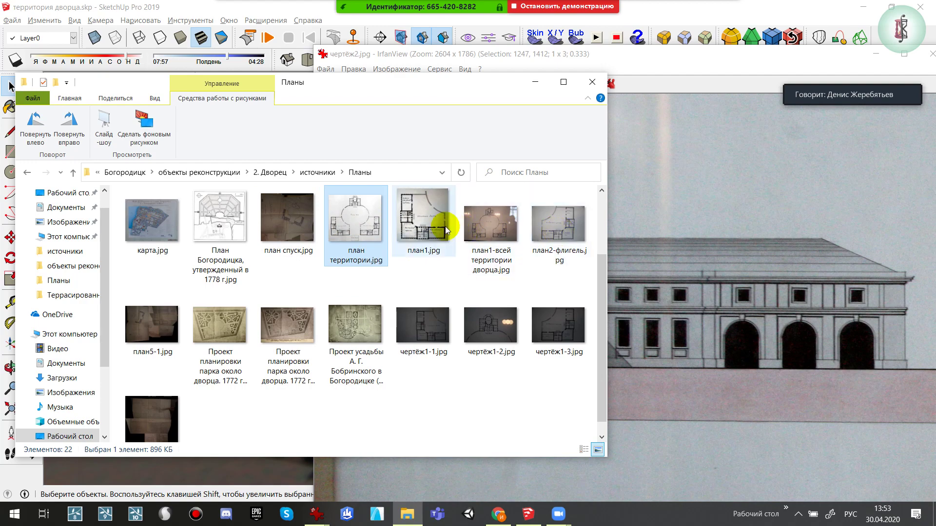
Open план1.jpg, zoom into the lower-left Скотной двор rooms and compare with the чертёж2.jpg facade
double_click(404, 212)
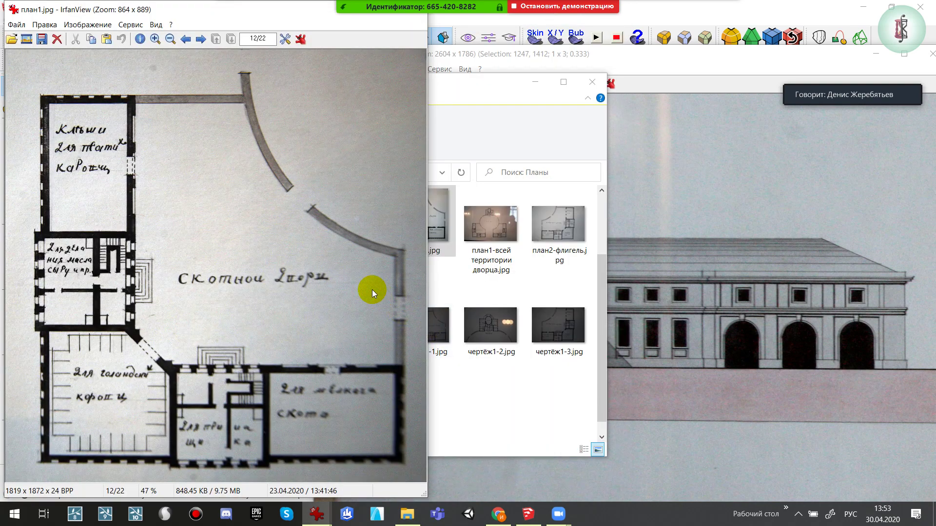
left_click_drag(348, 315, 167, 457)
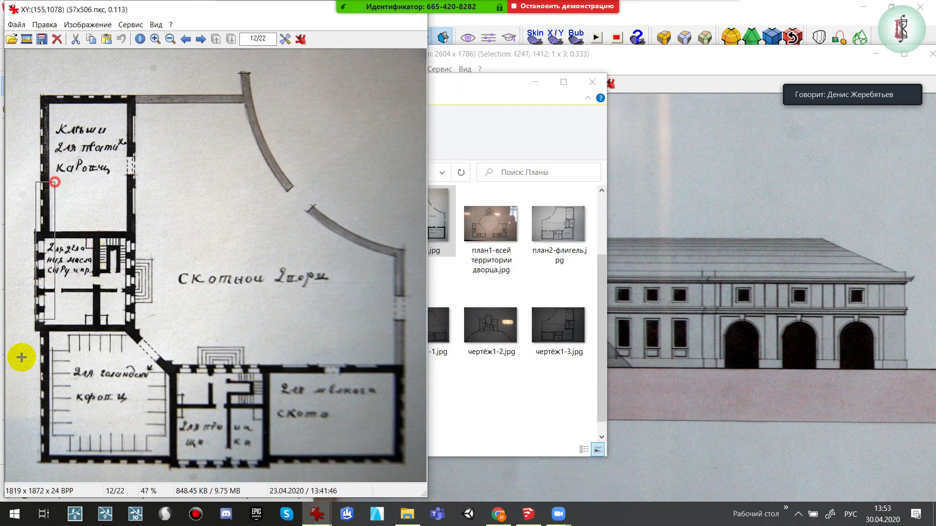
scroll(24, 342, "down", 1)
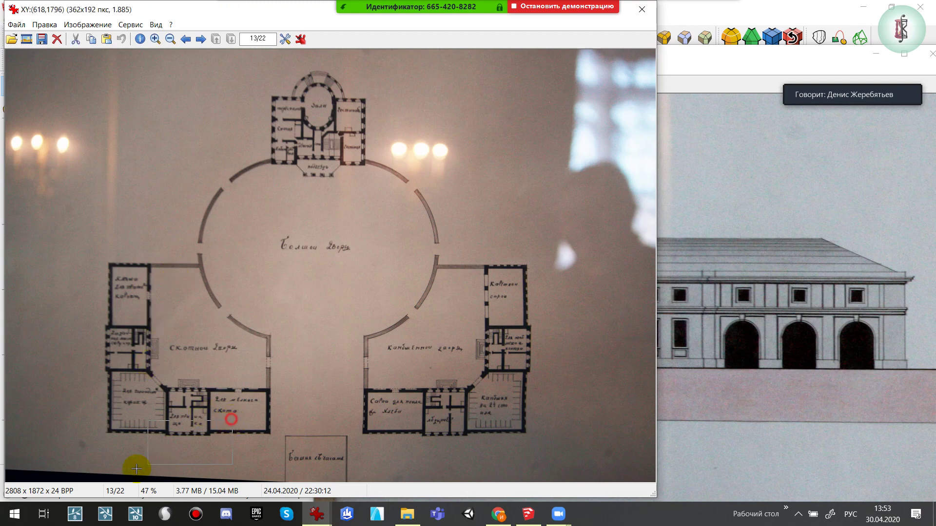
left_click_drag(136, 463, 161, 443)
left_click(151, 451)
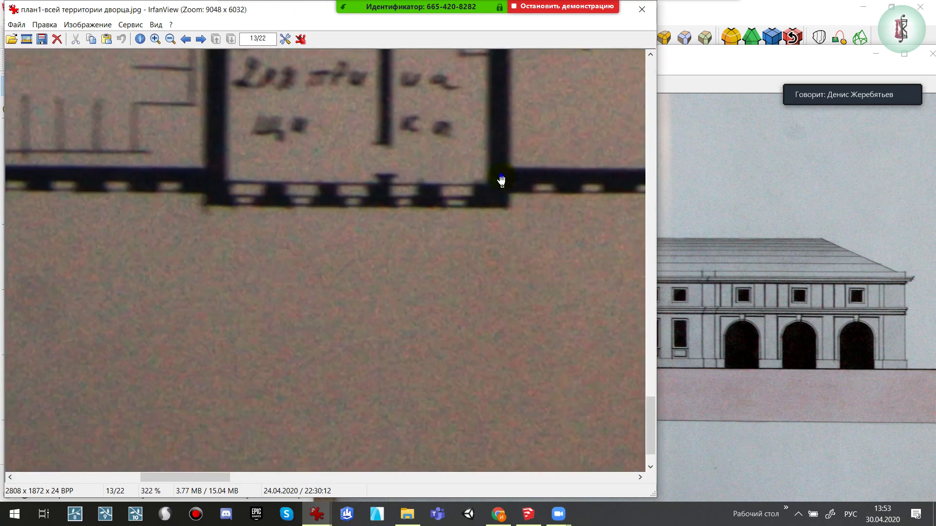
left_click_drag(501, 182, 489, 358)
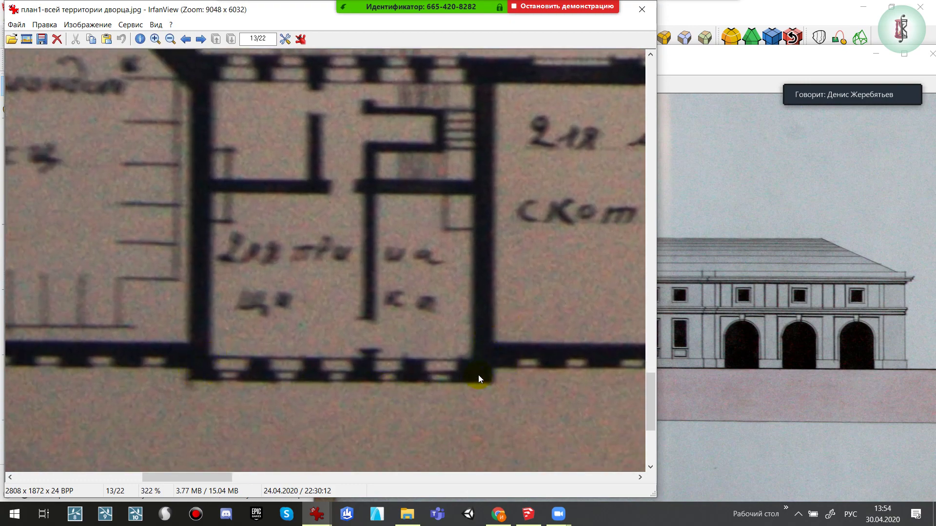
left_click(703, 241)
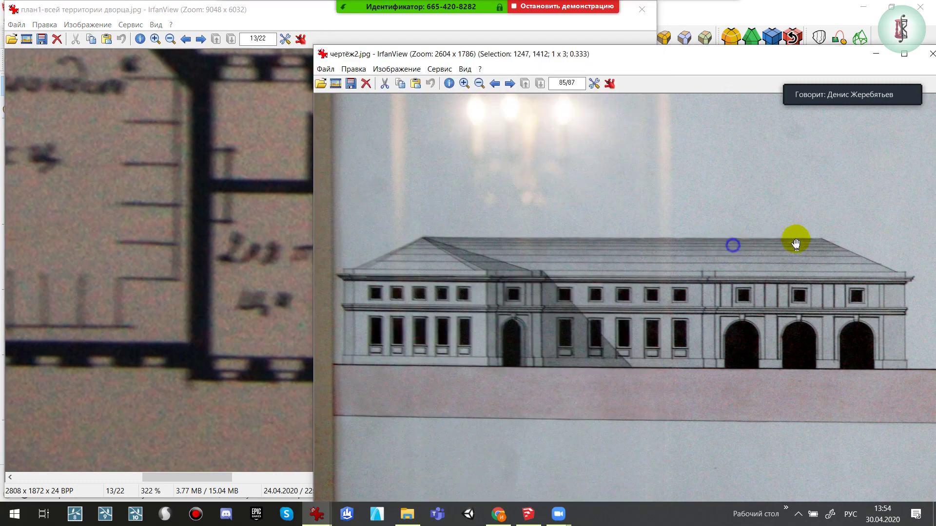
left_click(235, 293)
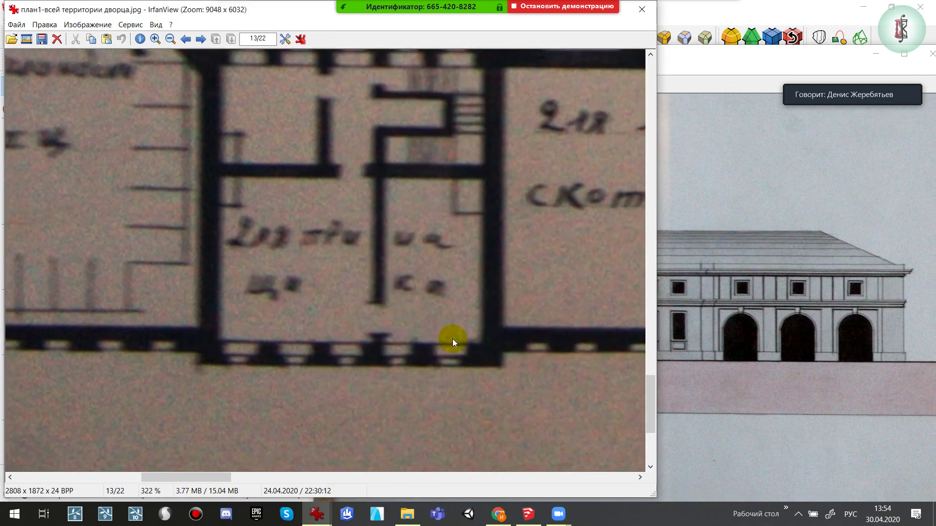
Pan and zoom around the lower-left room and its neighbour, then close the plan window
left_click_drag(220, 273, 620, 285)
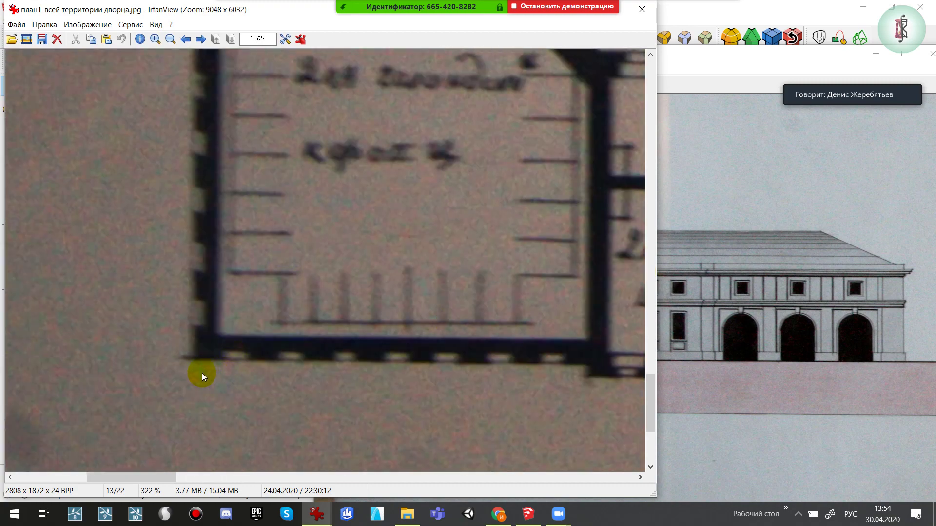
mouse_move(201, 377)
left_mouse_down()
mouse_move(174, 443)
mouse_move(182, 365)
mouse_move(167, 236)
left_mouse_up()
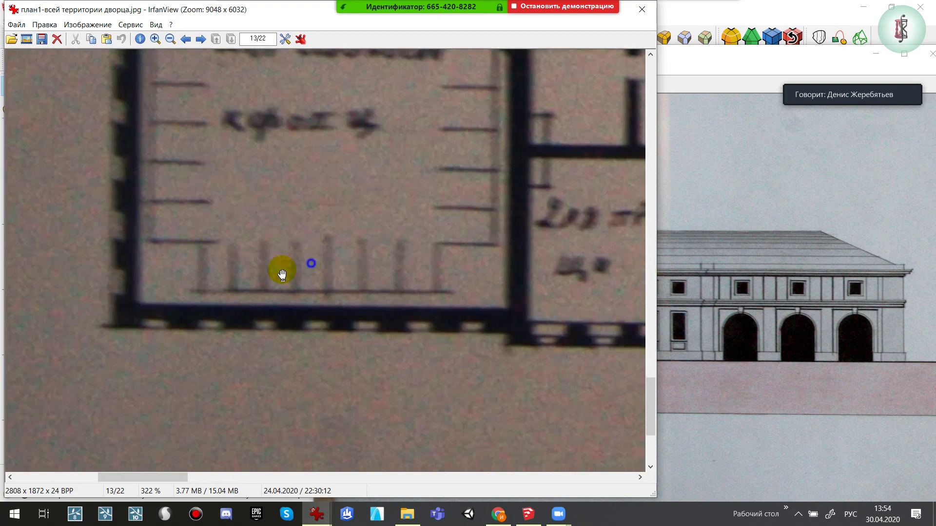
left_click_drag(282, 274, 259, 289)
left_click_drag(45, 366, 606, 199)
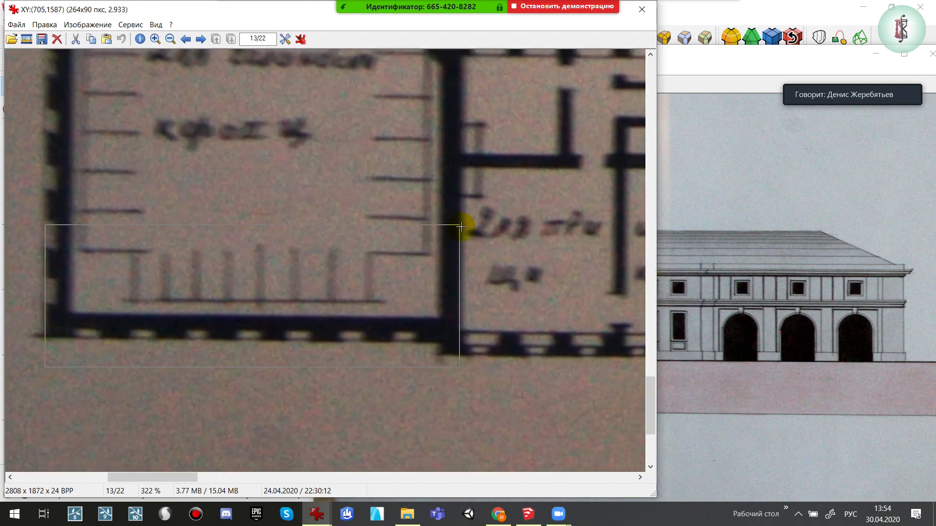
scroll(429, 338, "down", 2)
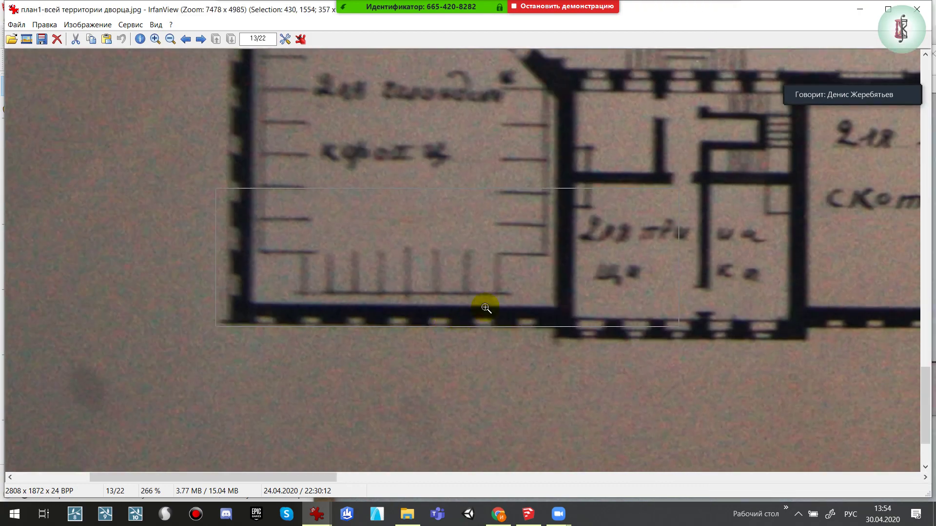
scroll(481, 307, "down", 2)
mouse_move(658, 282)
left_mouse_down()
mouse_move(703, 371)
mouse_move(173, 195)
left_mouse_up()
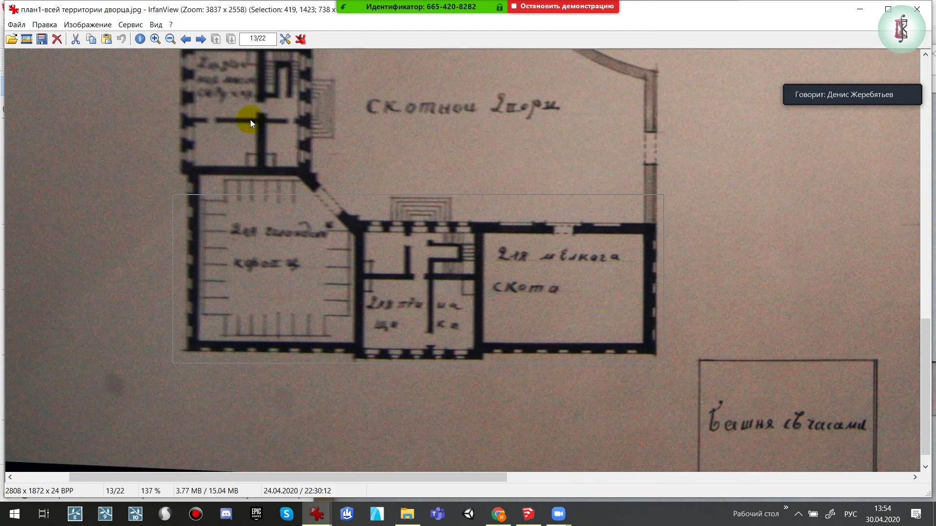
scroll(417, 209, "up", 1)
scroll(380, 202, "up", 2)
scroll(336, 94, "up", 2)
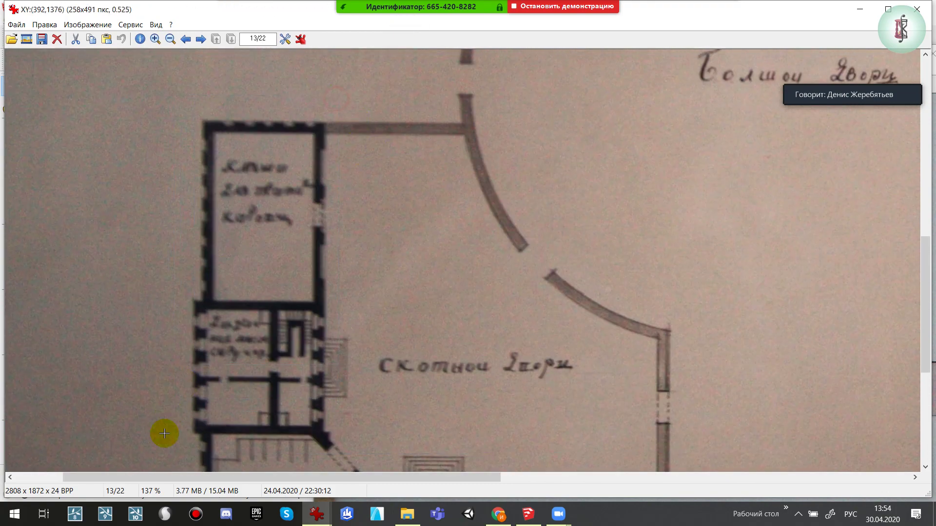
left_click_drag(165, 434, 161, 437)
left_click_drag(639, 254, 731, 69)
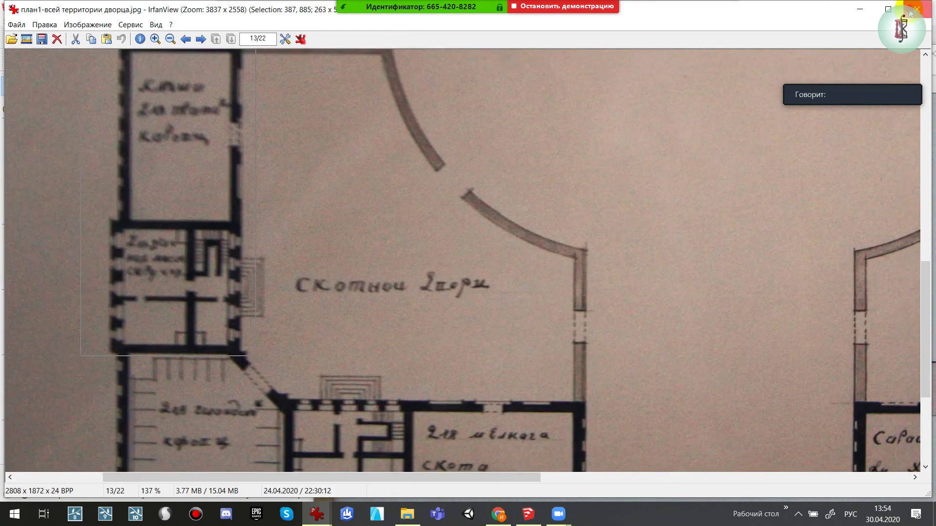
left_click(916, 9)
Open план5-1.jpg from the Планы folder and zoom into the centre of the facade
left_click(297, 341)
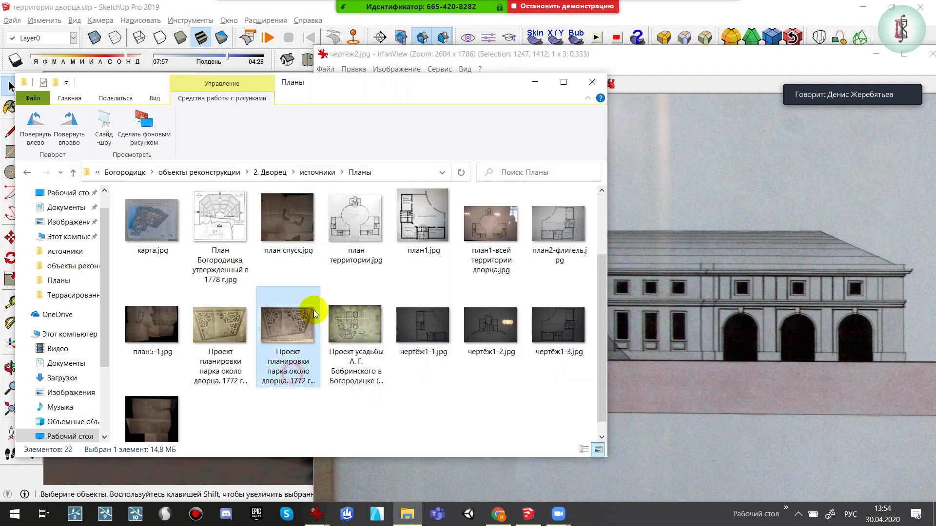
double_click(141, 335)
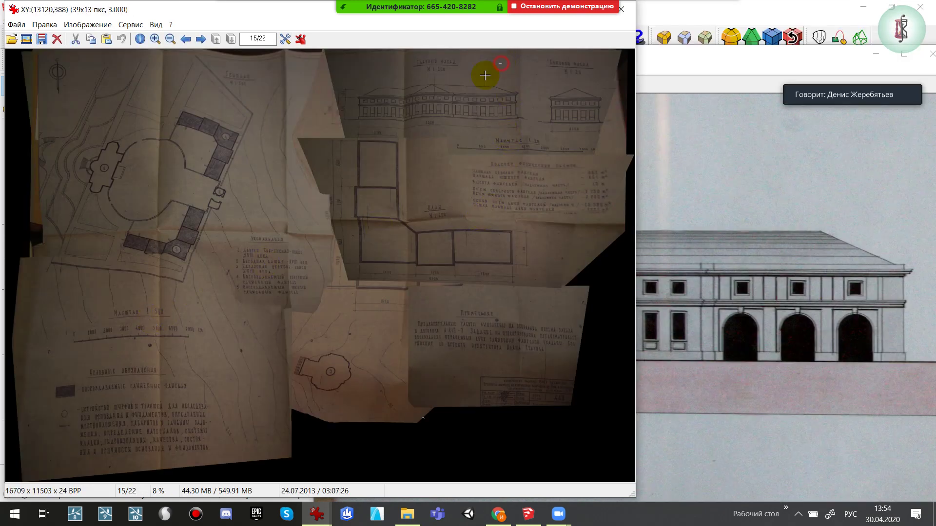
left_click_drag(502, 63, 303, 208)
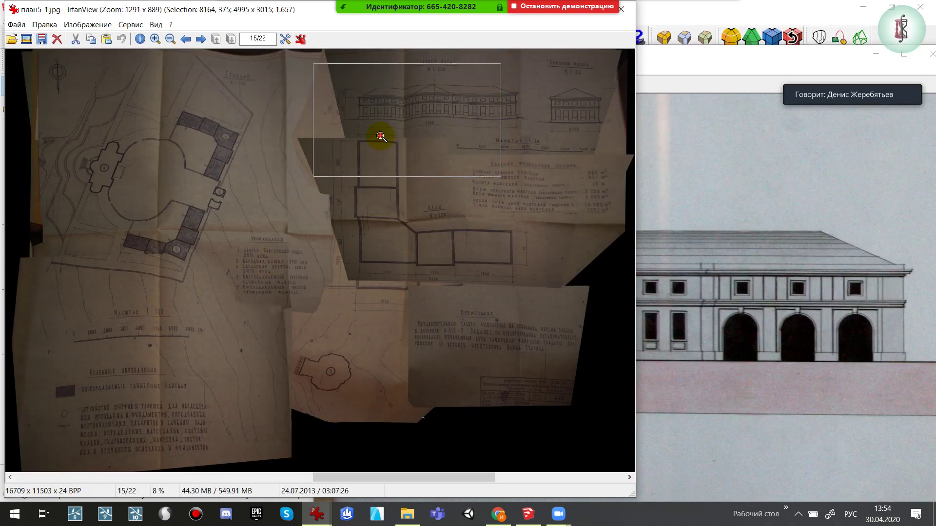
left_click(380, 136)
left_click_drag(456, 125, 359, 265)
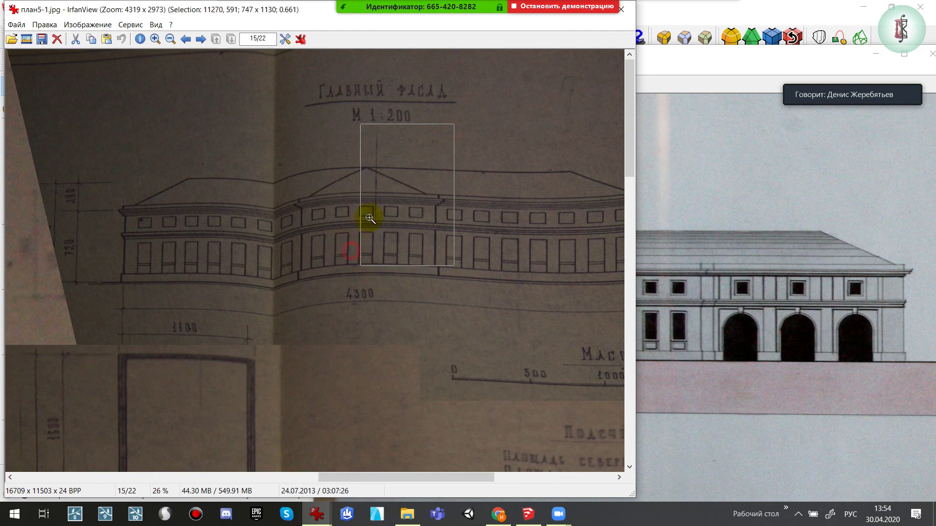
left_click_drag(521, 117, 199, 240)
left_click(293, 199)
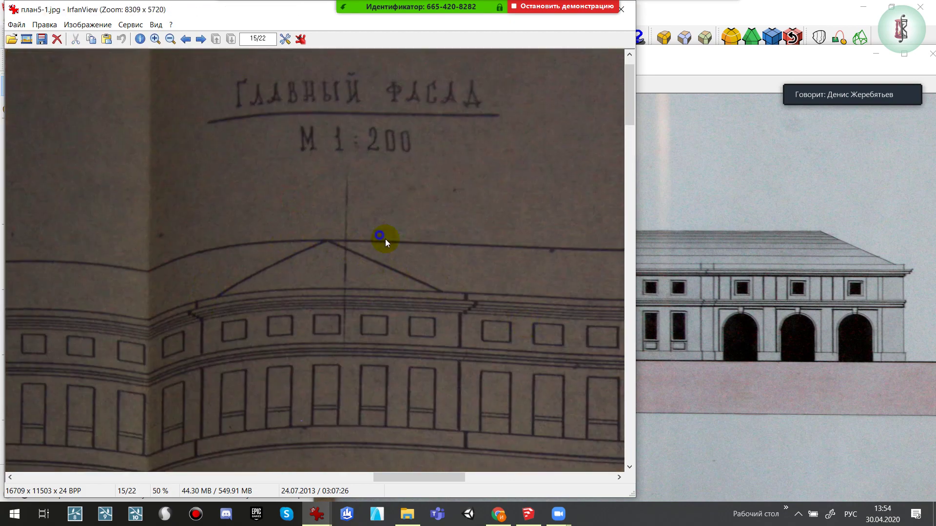
Pan the sheet, toggle full-screen, zoom in on the 1:200 main facade, then close the image
mouse_move(351, 251)
right_mouse_down()
mouse_move(484, 388)
mouse_move(377, 245)
right_mouse_up()
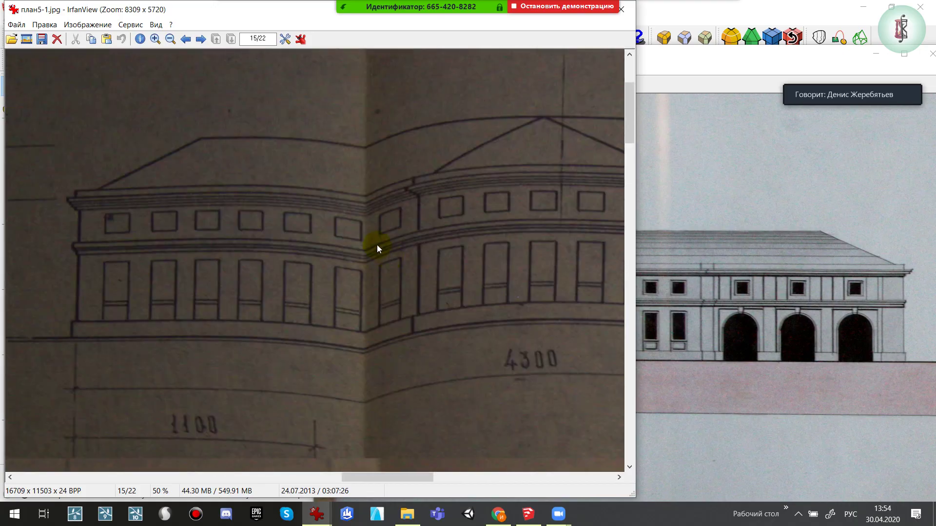
right_click_drag(443, 259, 176, 240)
double_click(173, 238)
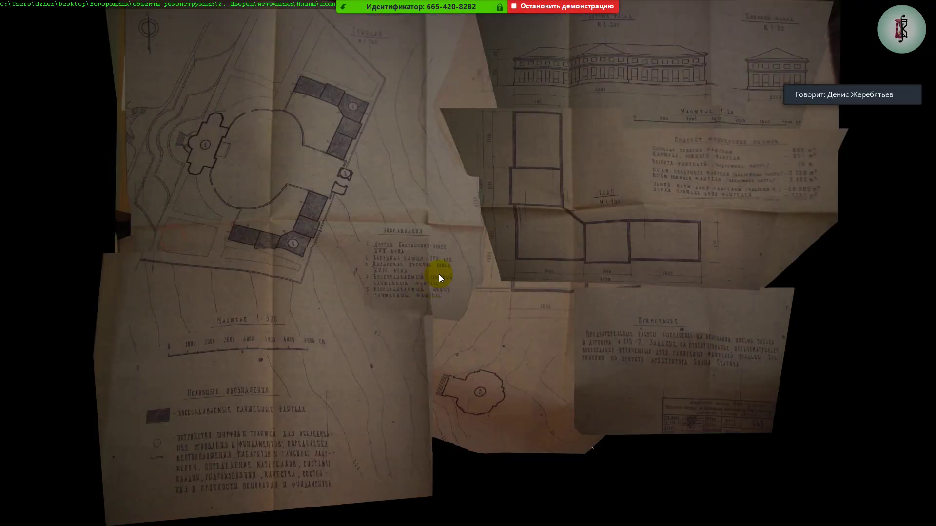
double_click(490, 202)
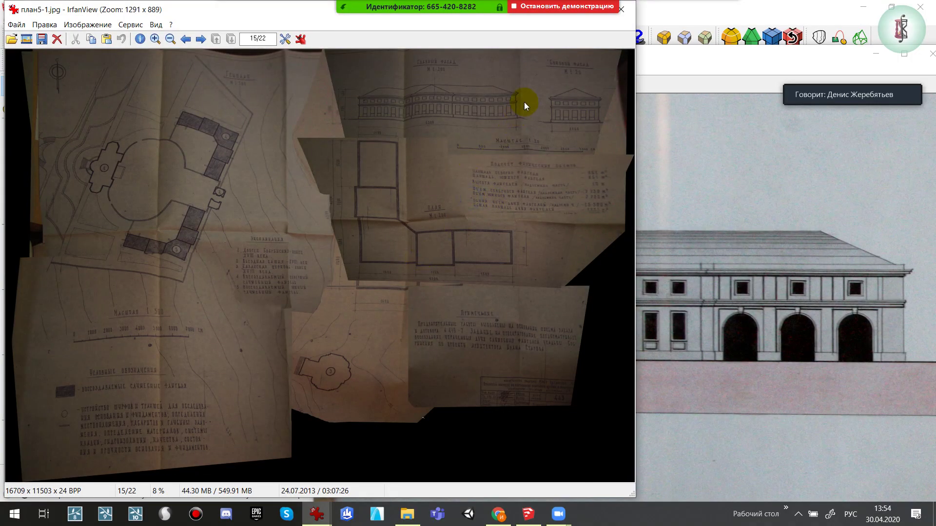
left_click_drag(523, 86, 326, 158)
left_click(366, 115)
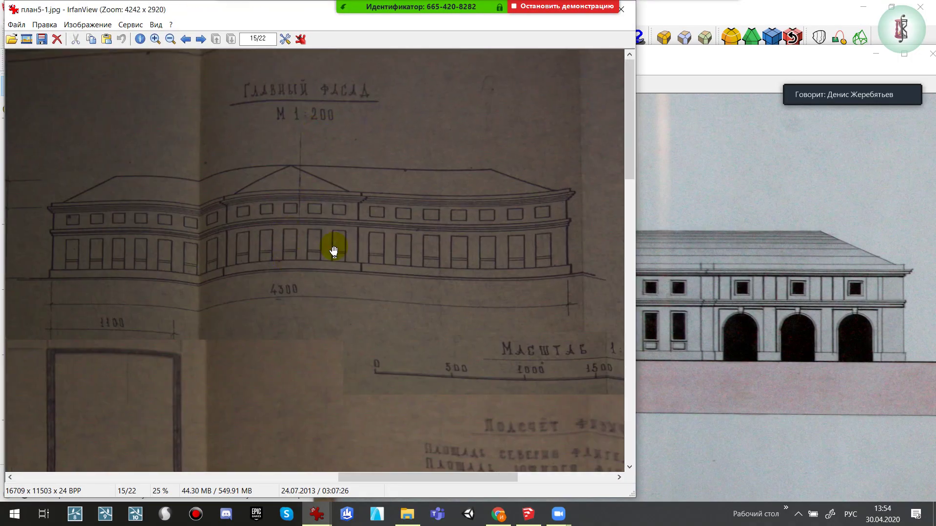
key("Escape")
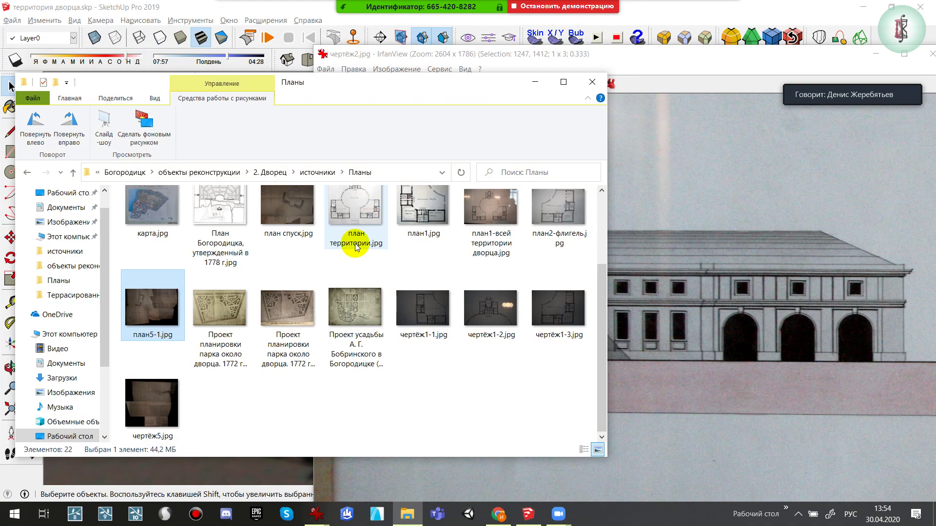
Go up to the источники folder and open the флигель зарисовка.jpg sketch
scroll(361, 272, "up", 3)
scroll(417, 326, "down", 2)
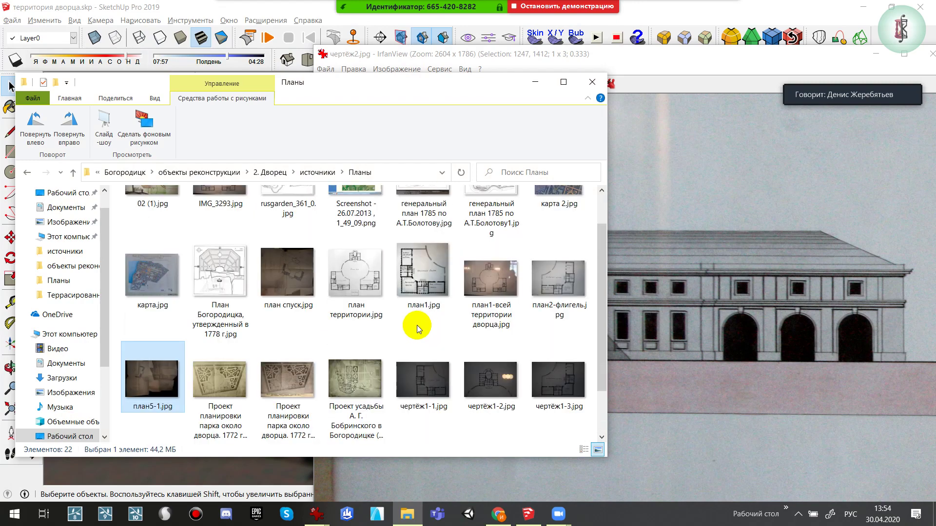
scroll(417, 326, "down", 2)
left_click(317, 172)
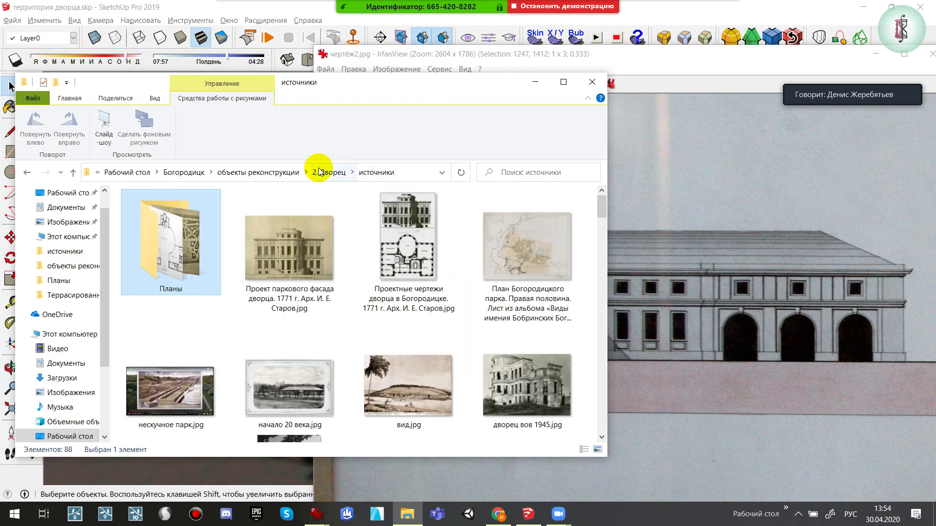
scroll(485, 343, "down", 2)
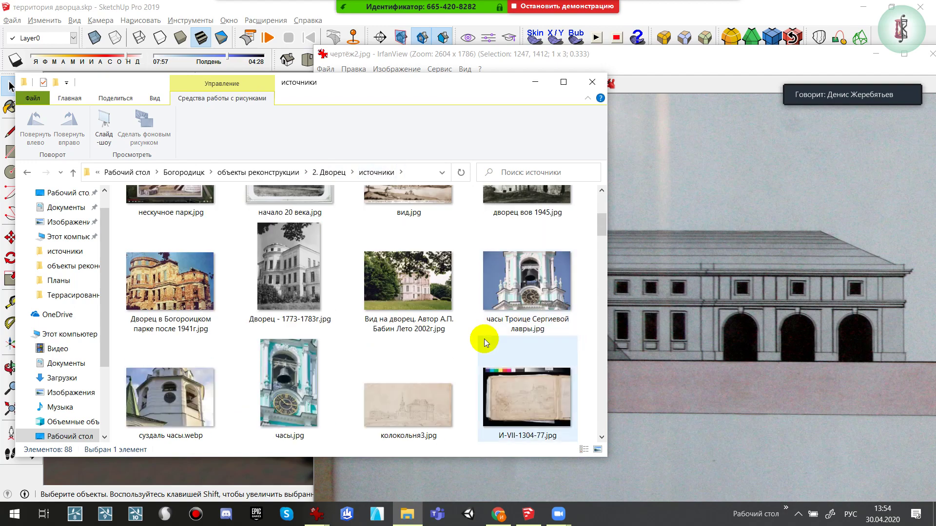
scroll(485, 343, "down", 2)
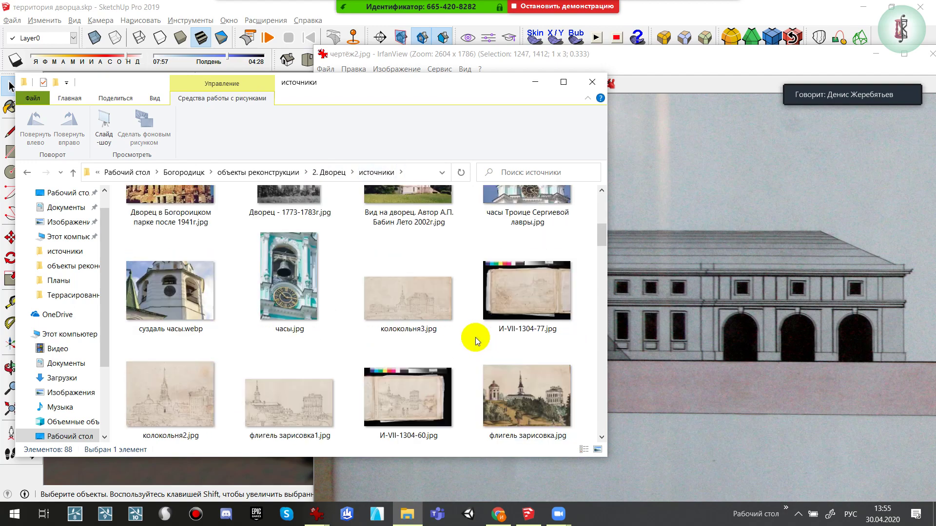
double_click(529, 373)
Enlarge the long wing building beneath the spire to 131%, pan along it, then go full-screen
left_click_drag(342, 207, 64, 341)
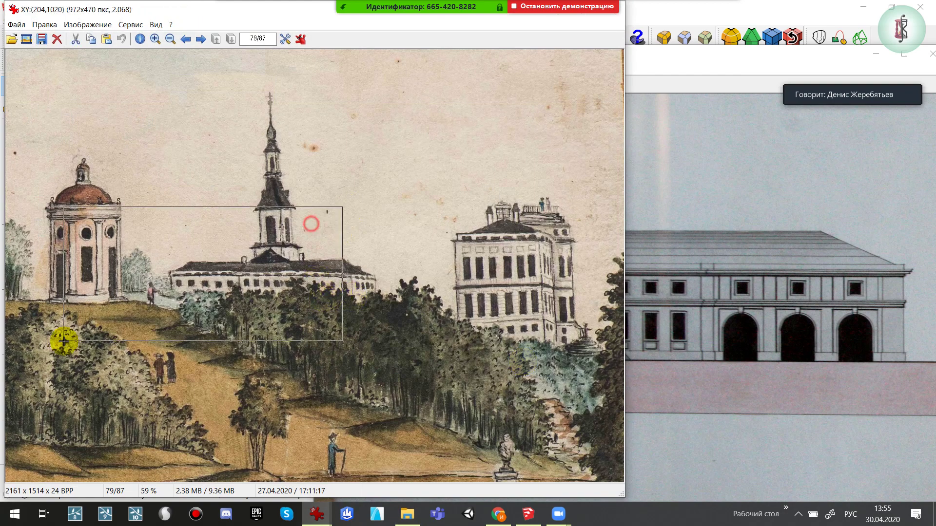
left_click_drag(195, 272, 319, 256)
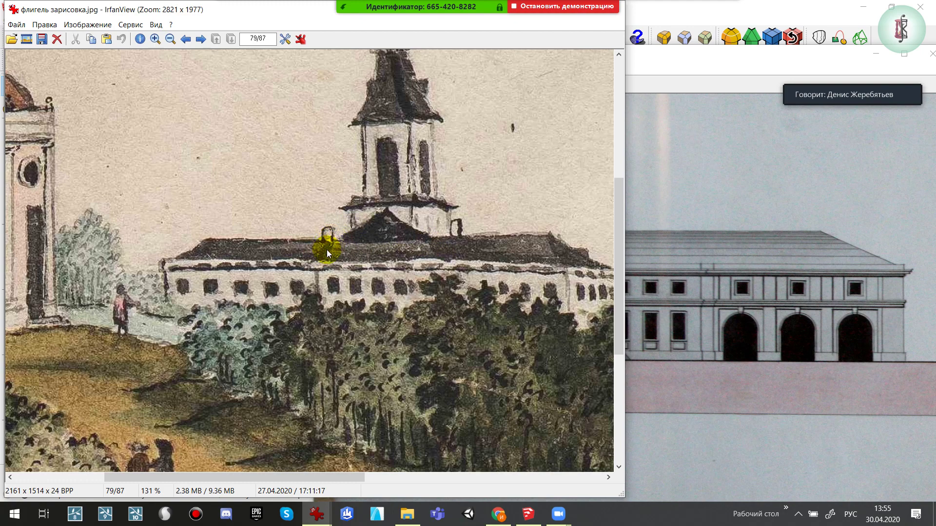
mouse_move(327, 250)
left_mouse_down()
mouse_move(522, 278)
mouse_move(394, 307)
left_mouse_up()
left_click_drag(458, 333, 398, 326)
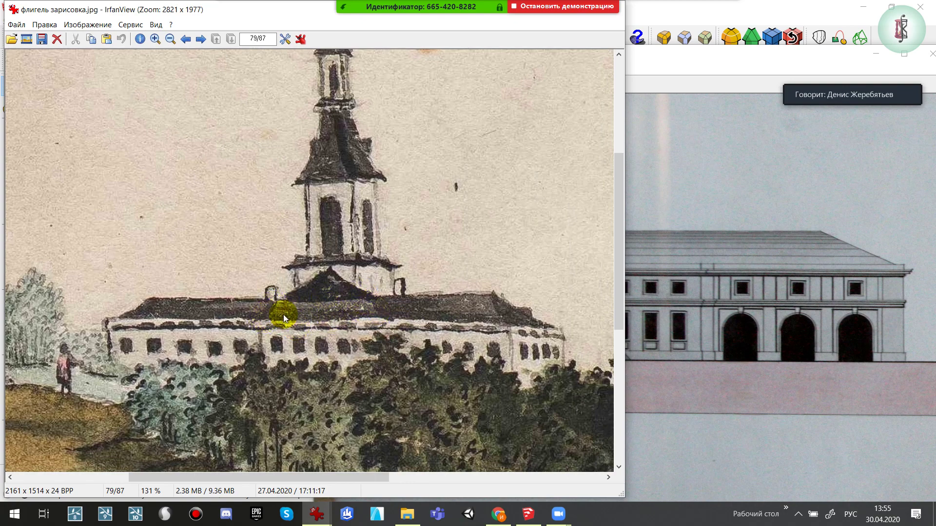
double_click(385, 290)
Close the sketch, then open the И-VII-1304-31.jpg watercolour and wheel-zoom it to 96%
key("Escape")
key("Escape")
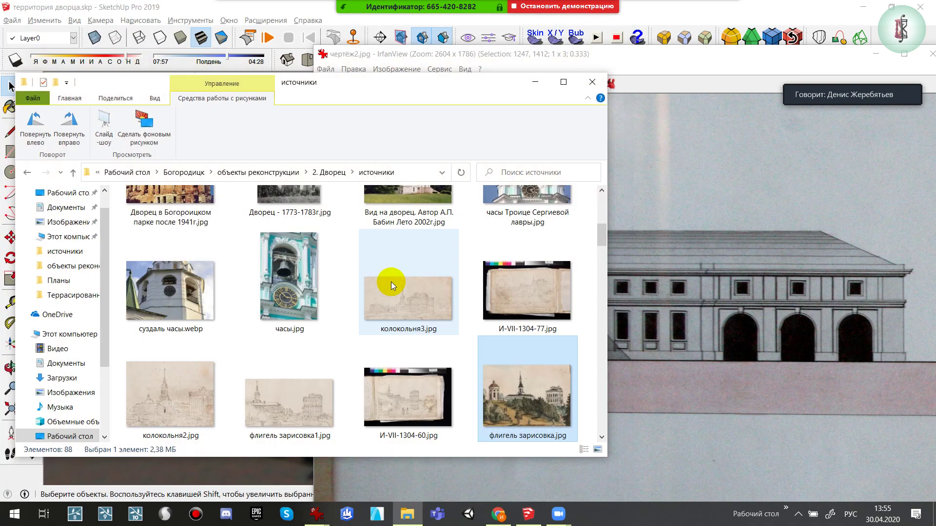
scroll(405, 312, "down", 2)
scroll(429, 336, "down", 2)
left_click(514, 291)
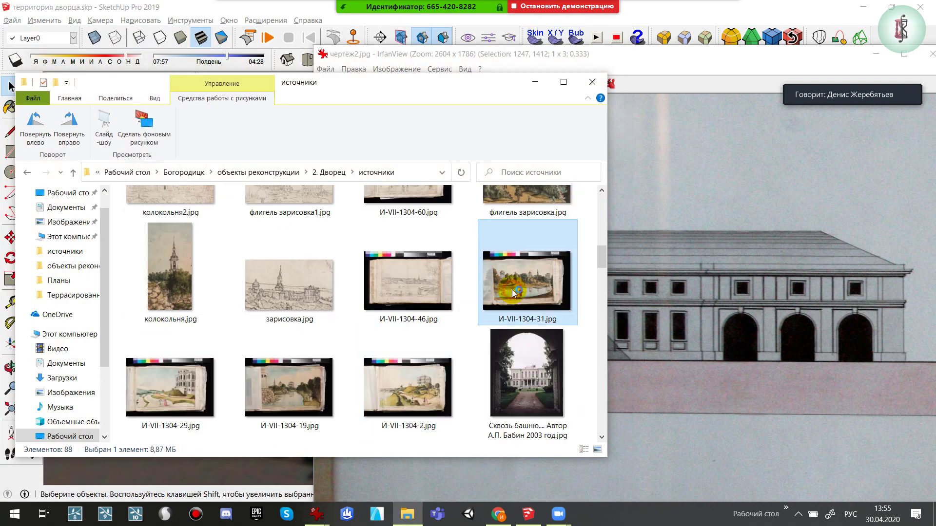
double_click(513, 292)
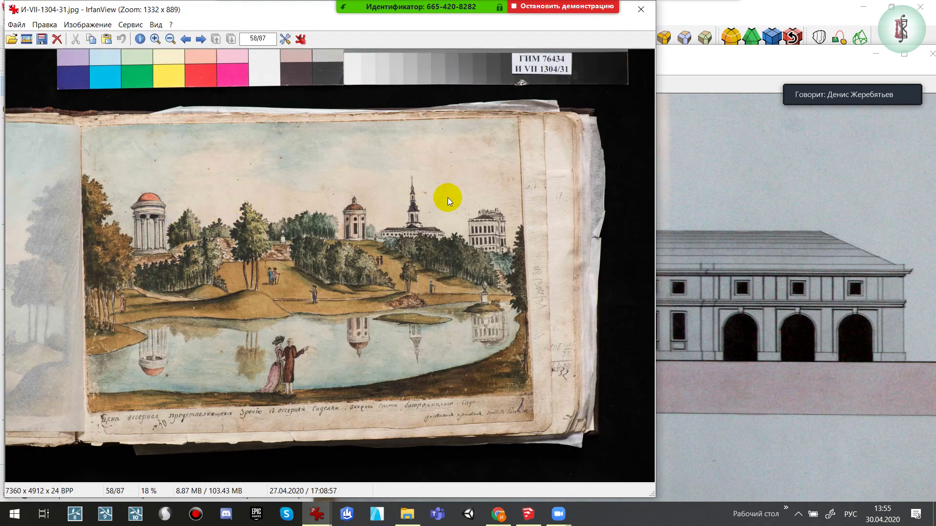
scroll(419, 284, "up", 2, "ctrl")
scroll(412, 261, "up", 3, "ctrl")
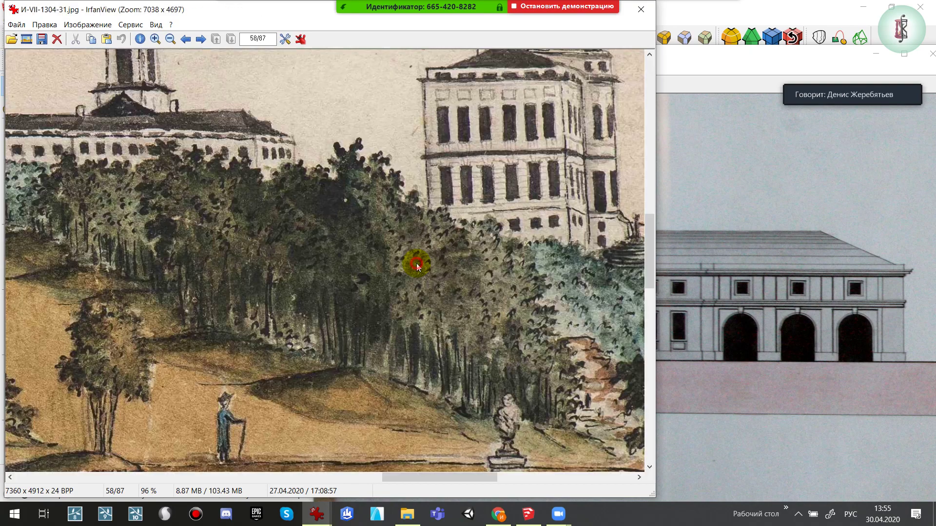
scroll(465, 309, "up", 1, "ctrl")
scroll(419, 259, "up", 2, "ctrl")
scroll(317, 239, "up", 1)
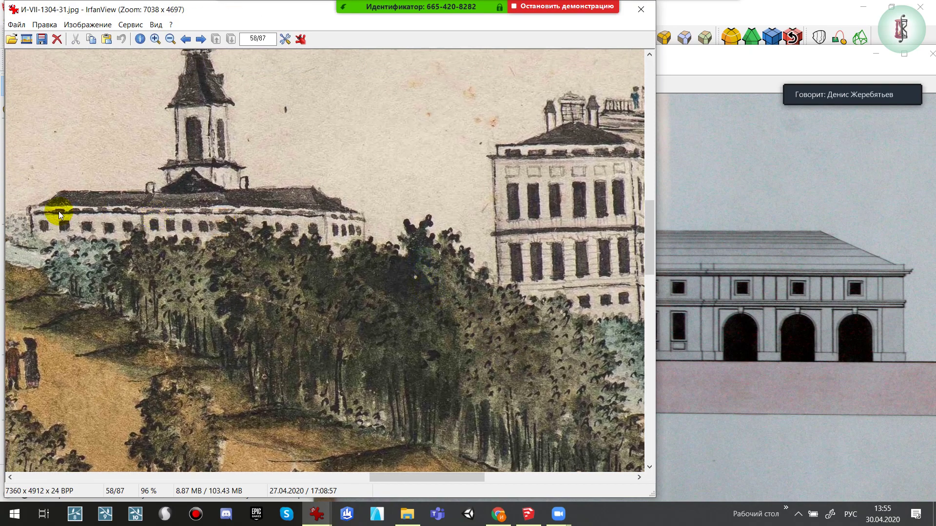
Pan around and outline the wing and church spire area, then close the painting
mouse_move(324, 215)
left_mouse_down()
mouse_move(382, 360)
mouse_move(268, 293)
left_mouse_up()
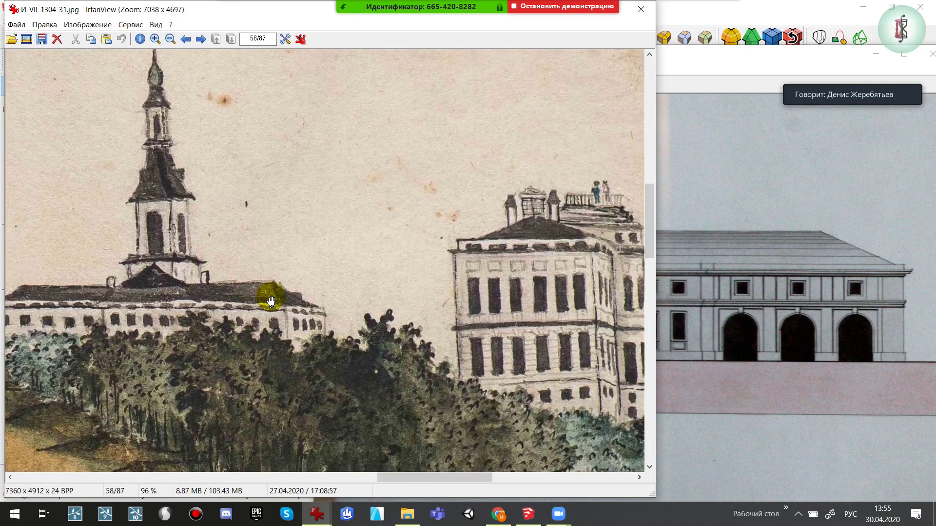
left_click_drag(302, 241, 335, 303)
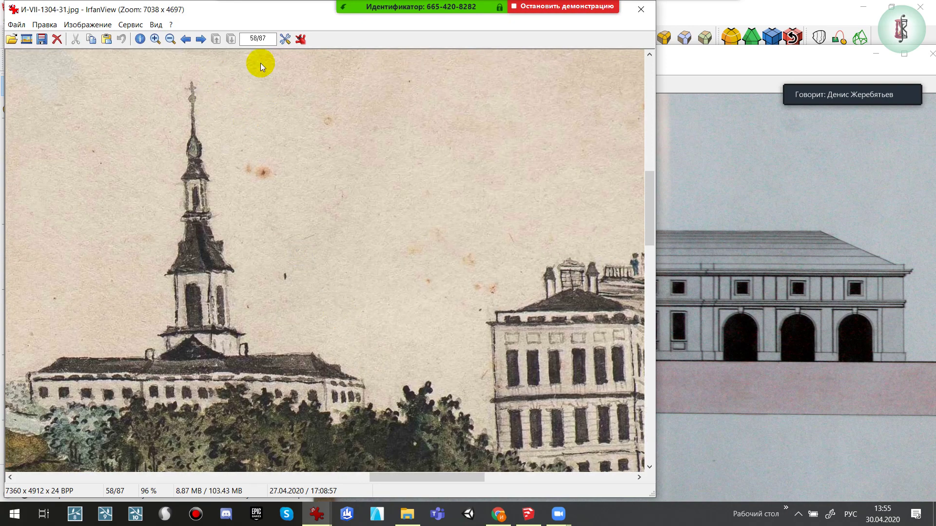
left_click_drag(312, 202, 328, 222)
mouse_move(264, 66)
left_mouse_down()
mouse_move(166, 328)
mouse_move(164, 376)
left_mouse_up()
left_click(321, 225)
left_click_drag(265, 93, 238, 235)
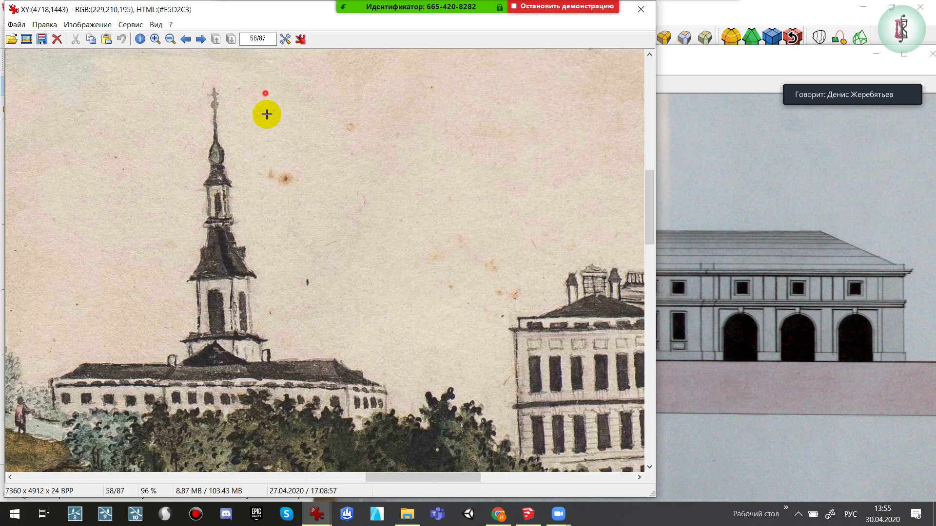
left_click(367, 250)
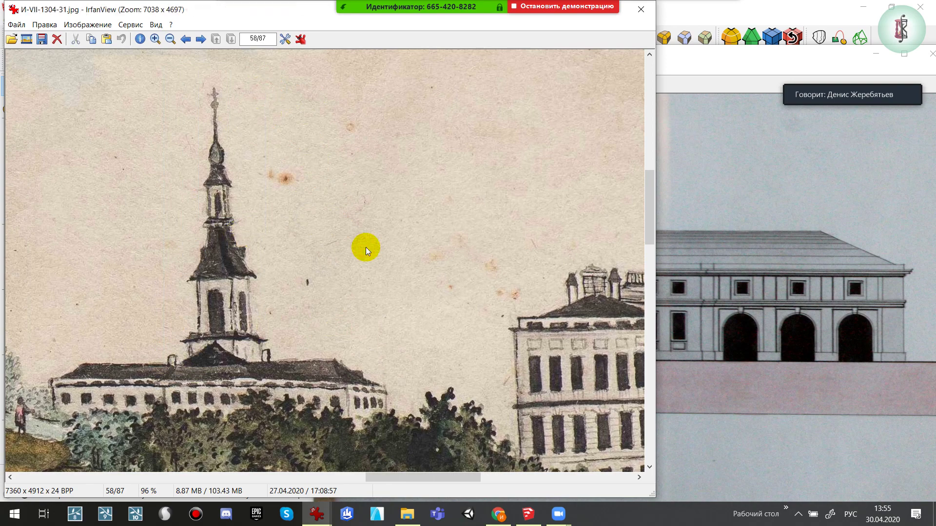
key("Escape")
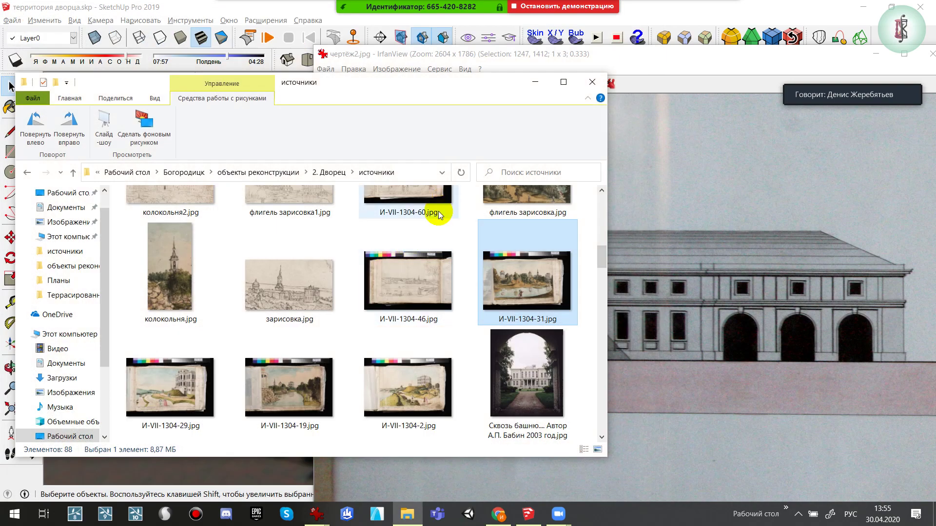
Orbit the palace model in SketchUp briefly to look at the wings
scroll(458, 286, "down", 3)
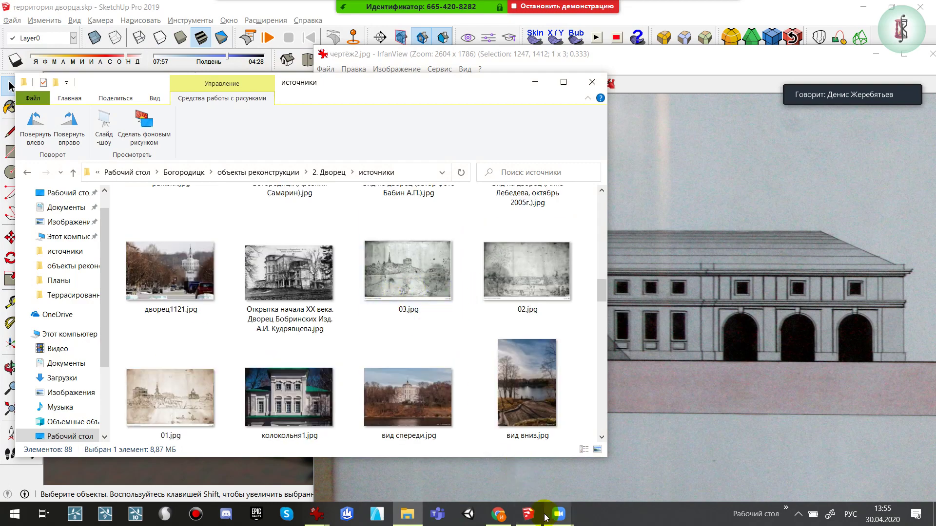
left_click(528, 514)
middle_click_drag(452, 234, 490, 294)
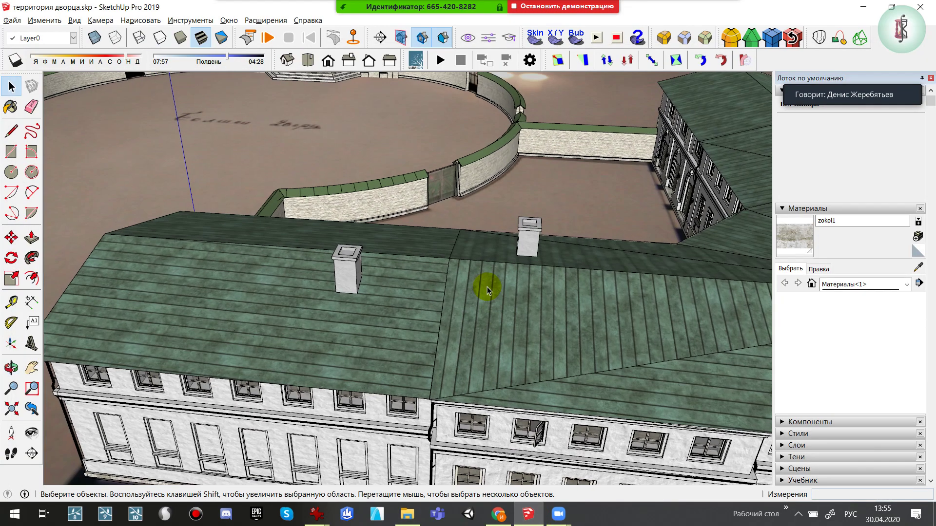
scroll(489, 294, "down", 3)
key("alt+Tab")
Show the desktop, return to Explorer, go up to 2. Дворец and select стена1.jpg
key("super+d")
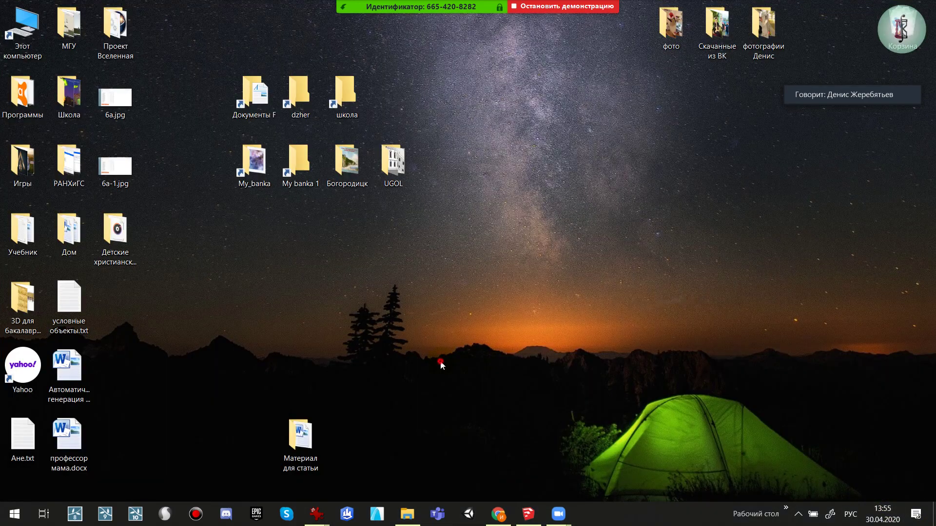
left_click(412, 520)
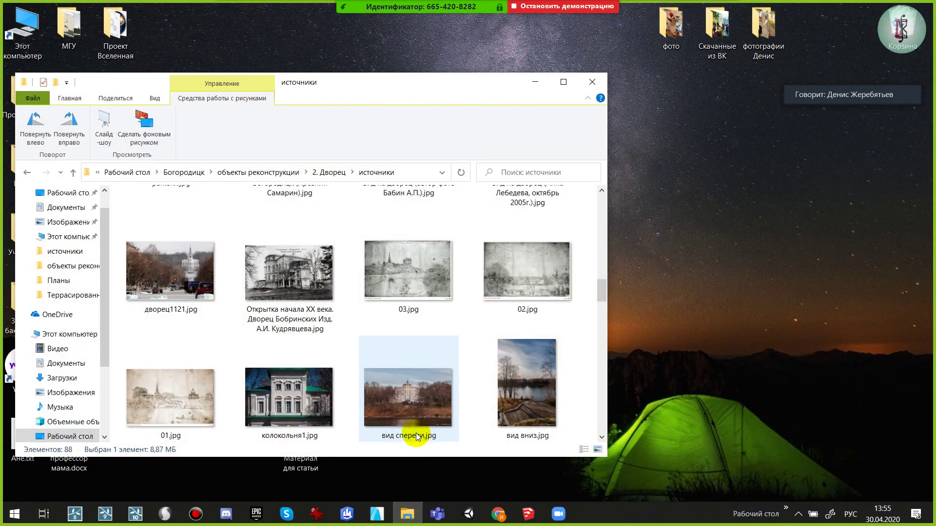
left_click(59, 251)
left_click(336, 176)
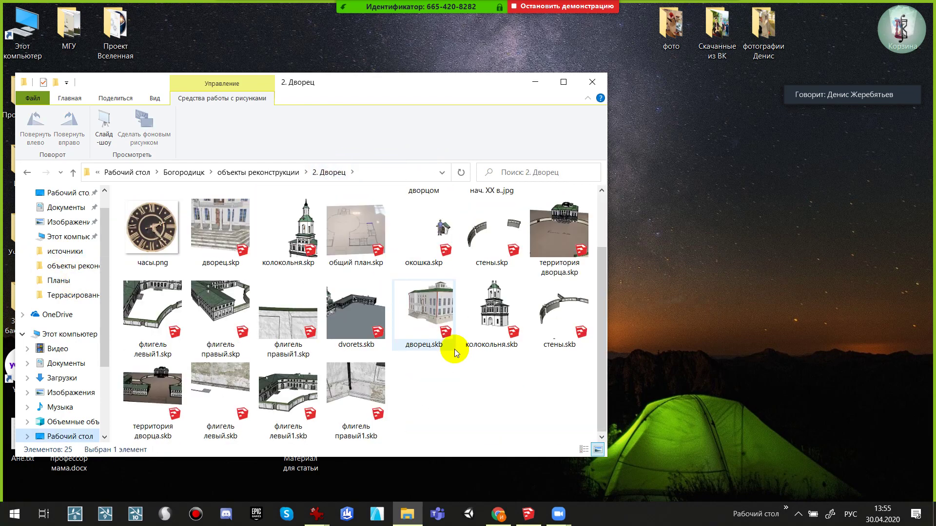
scroll(446, 400, "down", 3)
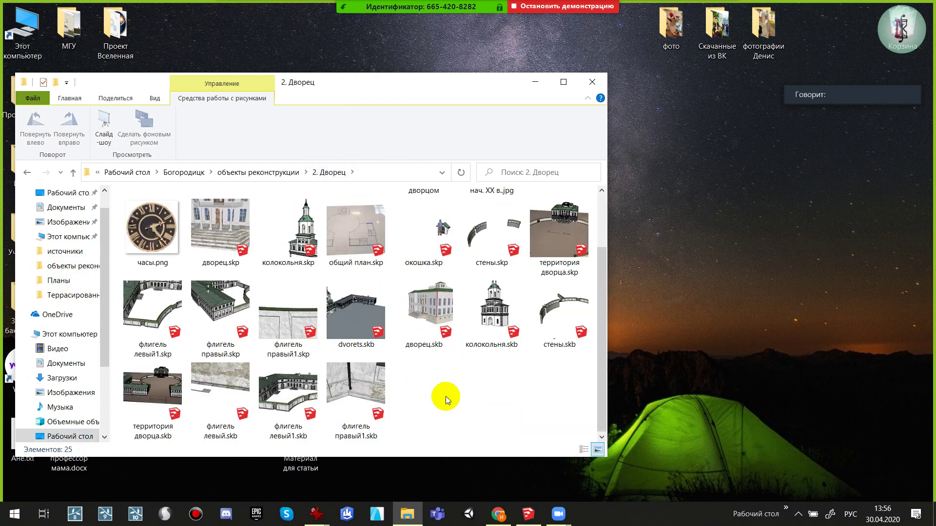
key("Right")
left_click(501, 395)
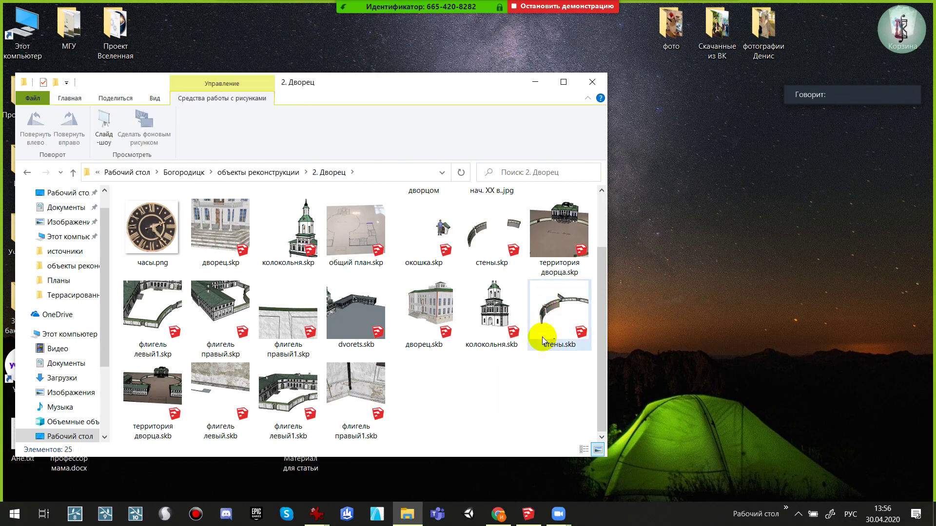
key("Up")
key("Up")
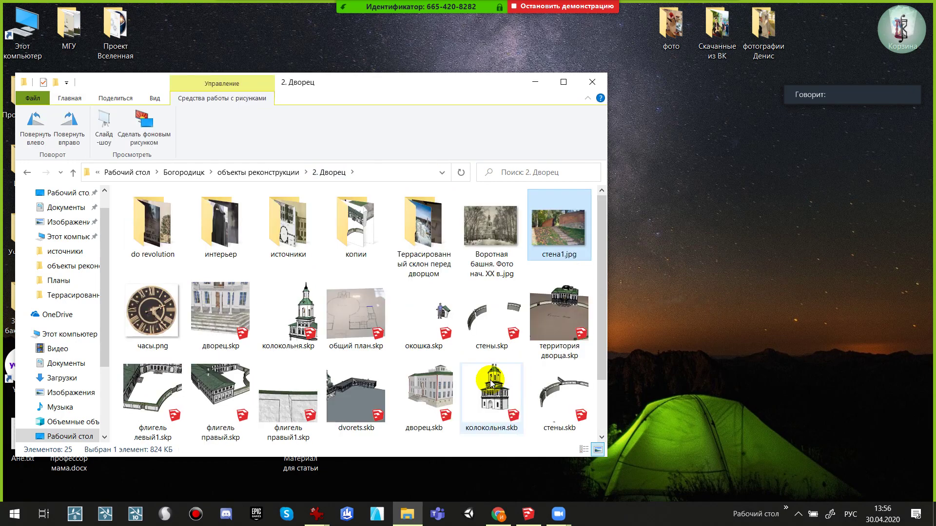
left_click(502, 311)
double_click(567, 252)
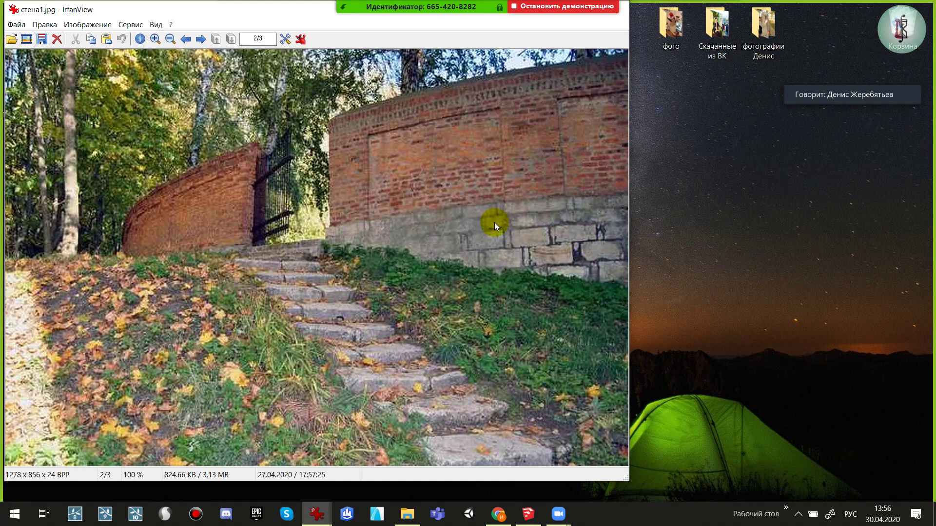
key("Escape")
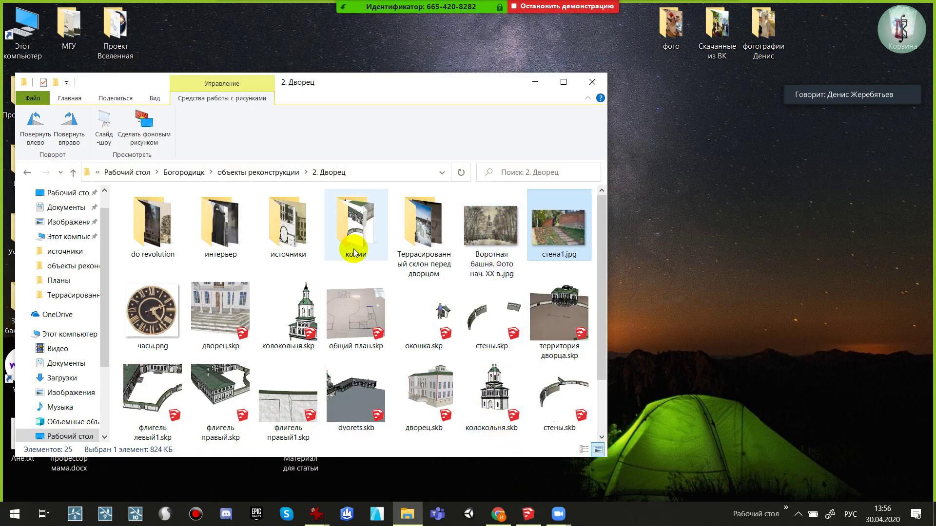
Select the overall plan and стены.skp model files, then open the источники sources folder
left_click(361, 338)
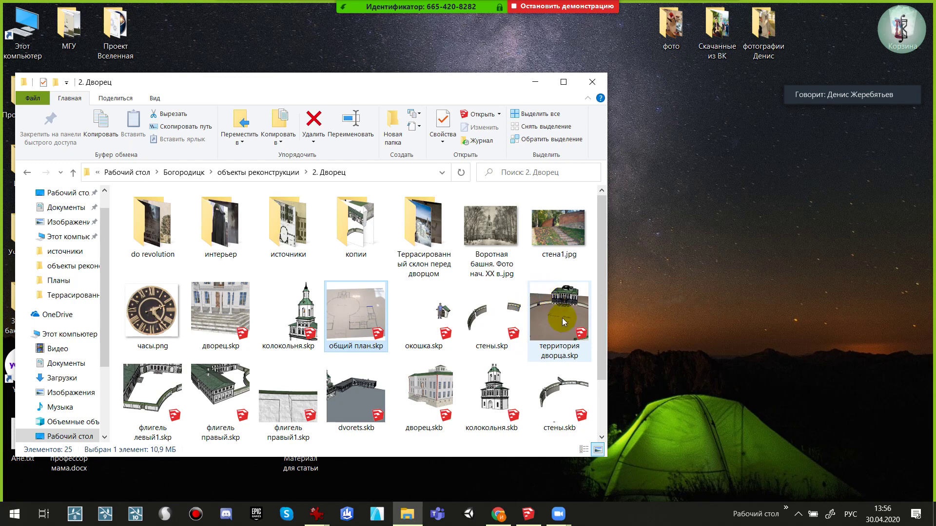
left_click(490, 311)
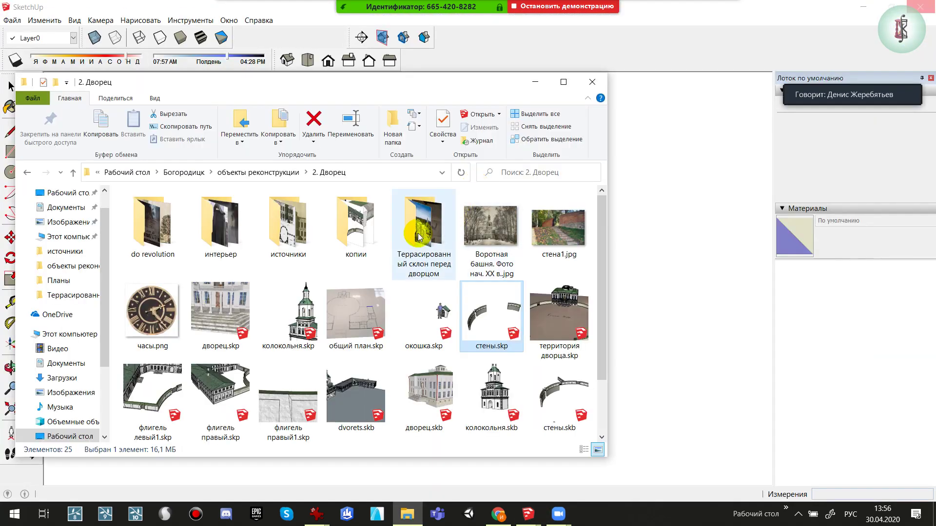
left_click(423, 227)
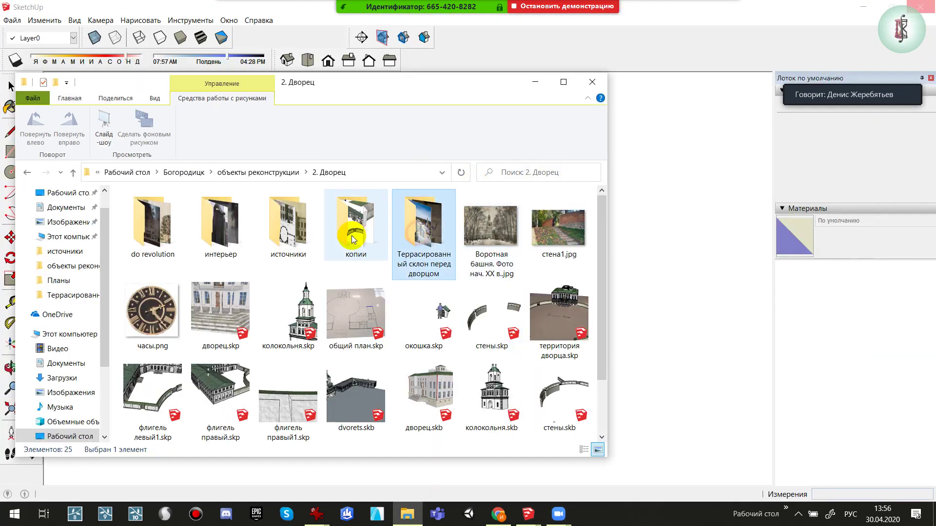
left_click(282, 244)
double_click(282, 244)
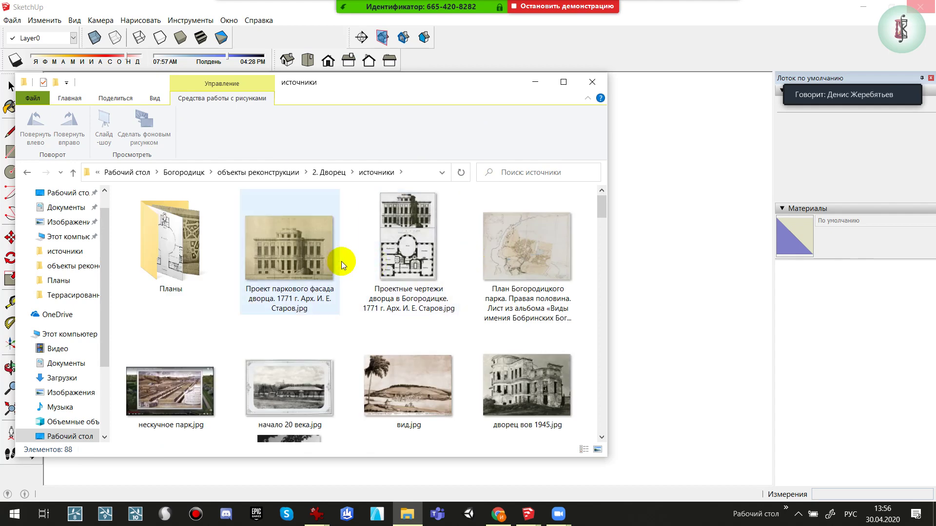
scroll(361, 259, "down", 2)
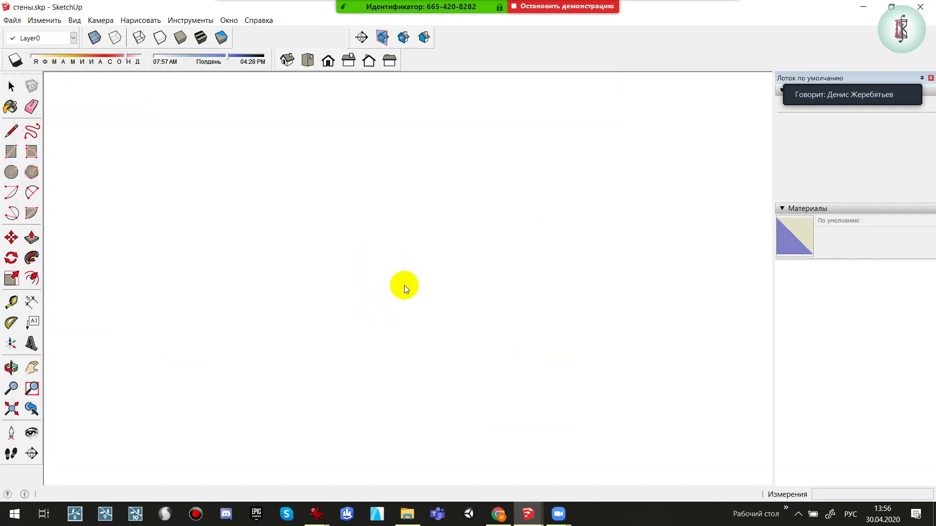
key("alt+Tab")
key("alt+Tab")
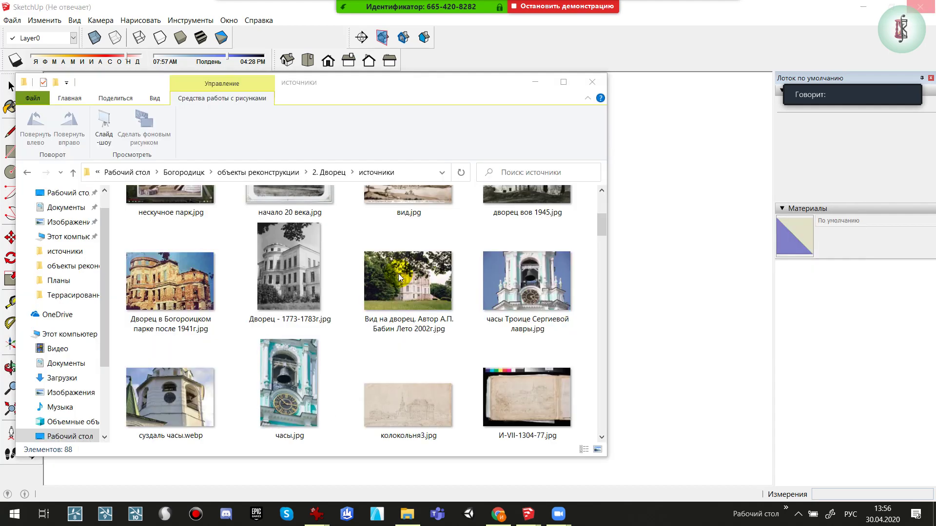
key("alt+Tab")
key("alt+Tab")
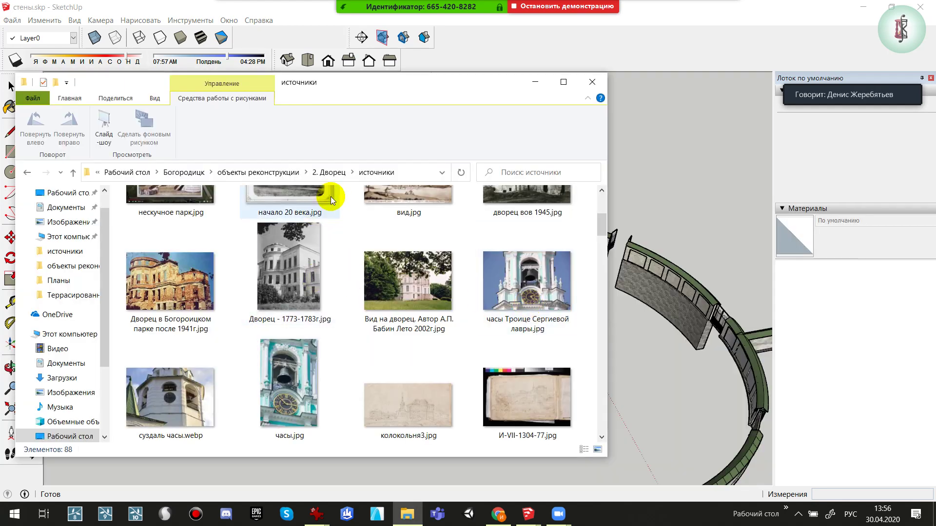
Go back to 2. Дворец, reopen источники and open its Планы subfolder of 22 images
left_click(329, 172)
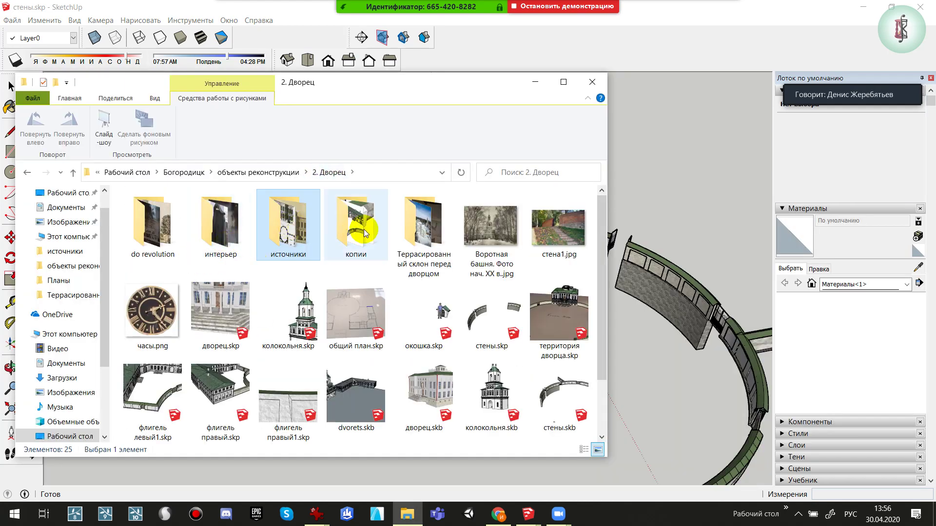
left_click(304, 240)
double_click(305, 240)
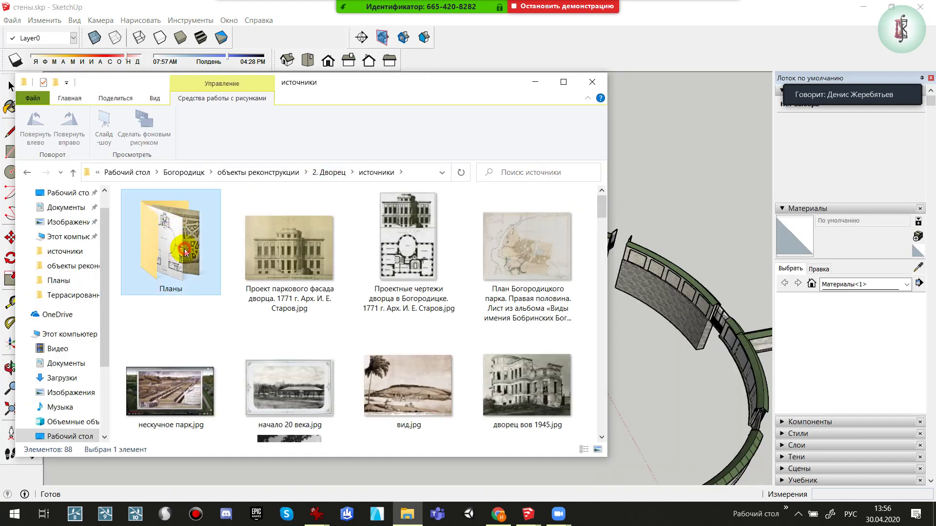
double_click(157, 233)
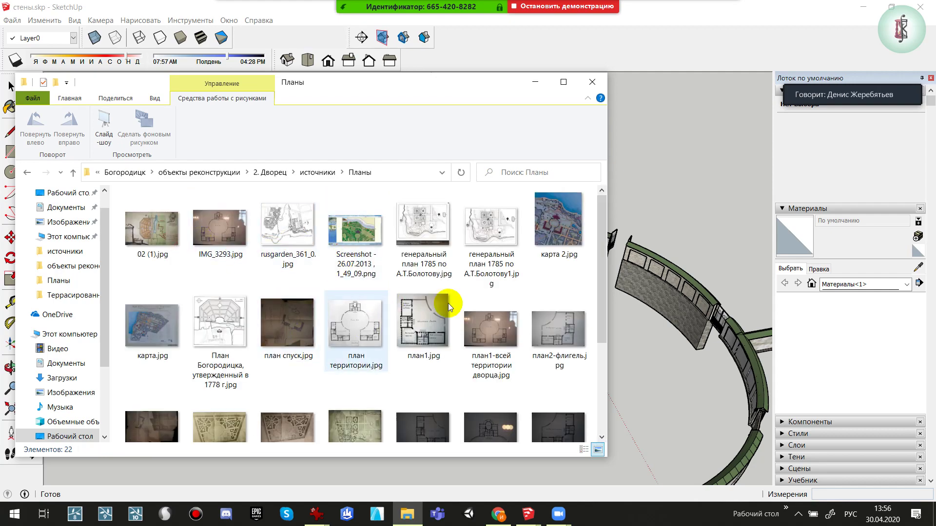
scroll(487, 315, "down", 2)
scroll(492, 317, "down", 2)
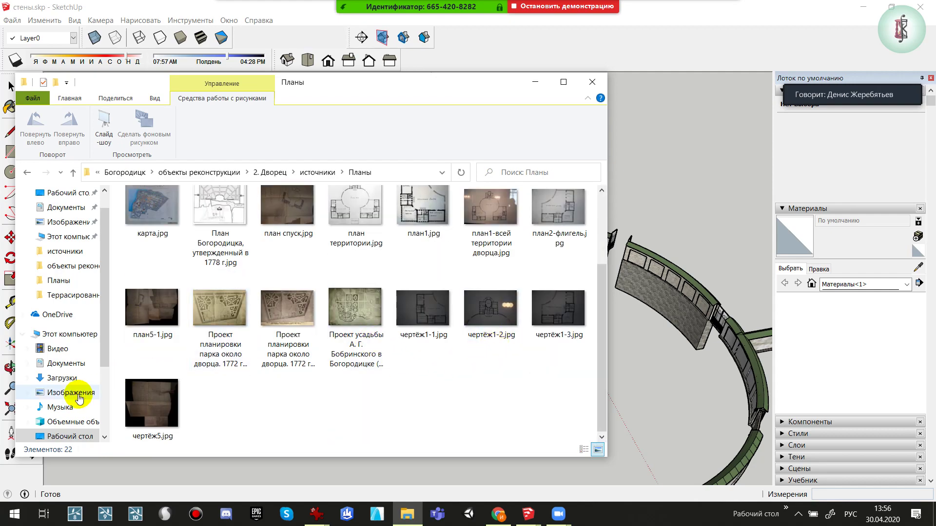
left_click(210, 320)
double_click(209, 318)
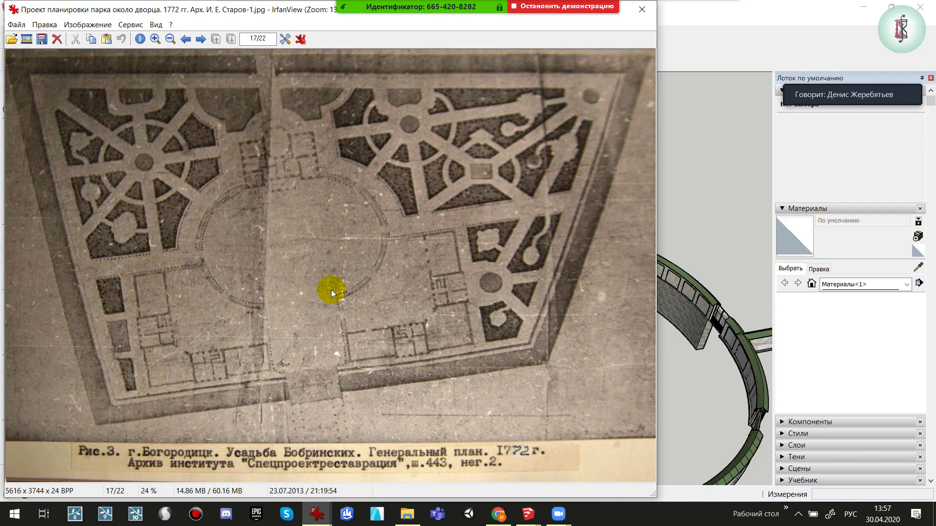
left_click_drag(260, 358, 359, 431)
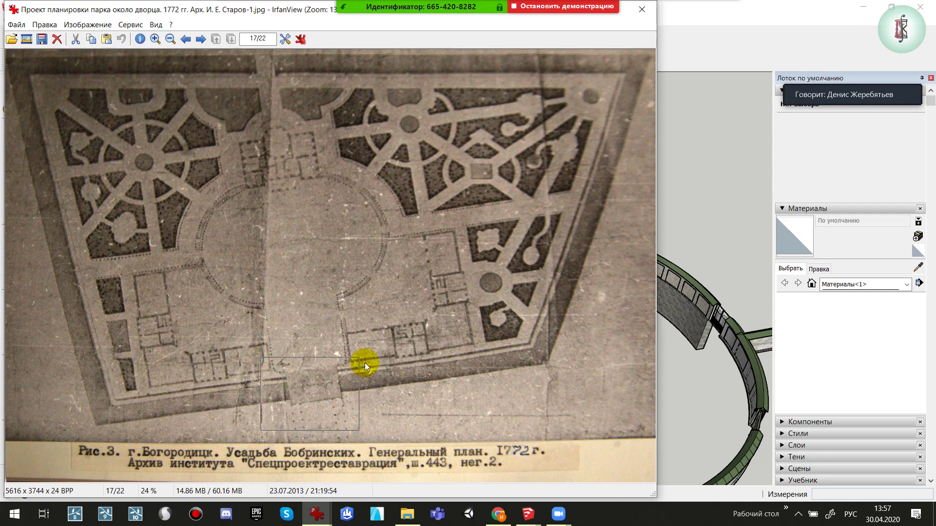
left_click_drag(369, 357, 282, 428)
left_click(281, 428)
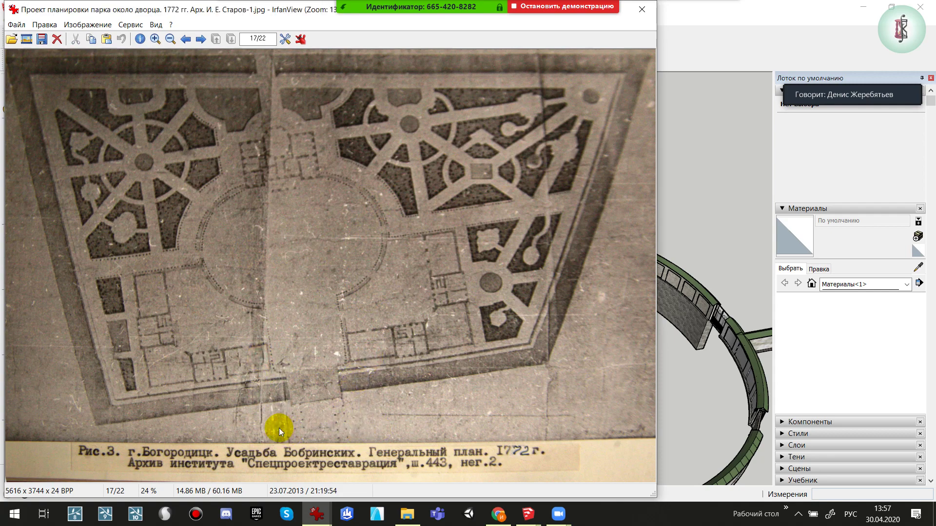
left_click_drag(274, 347, 362, 428)
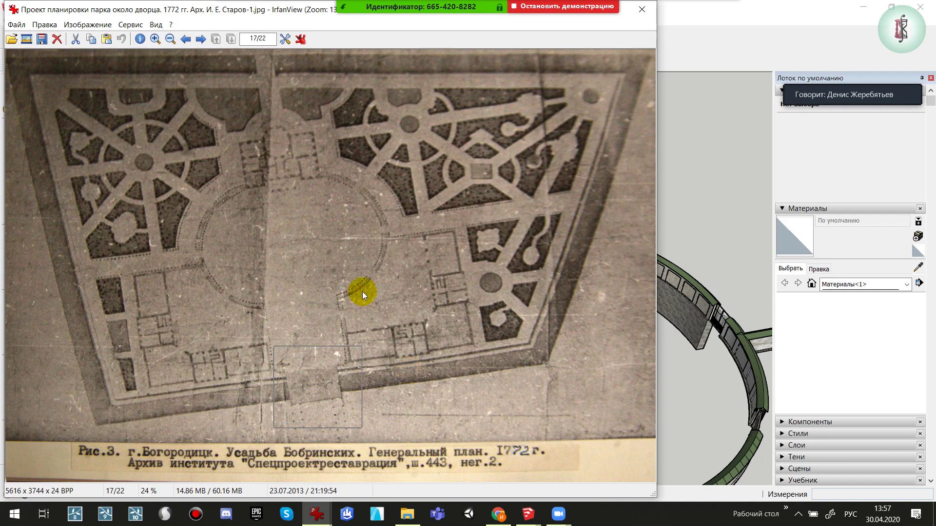
left_click_drag(495, 439, 542, 461)
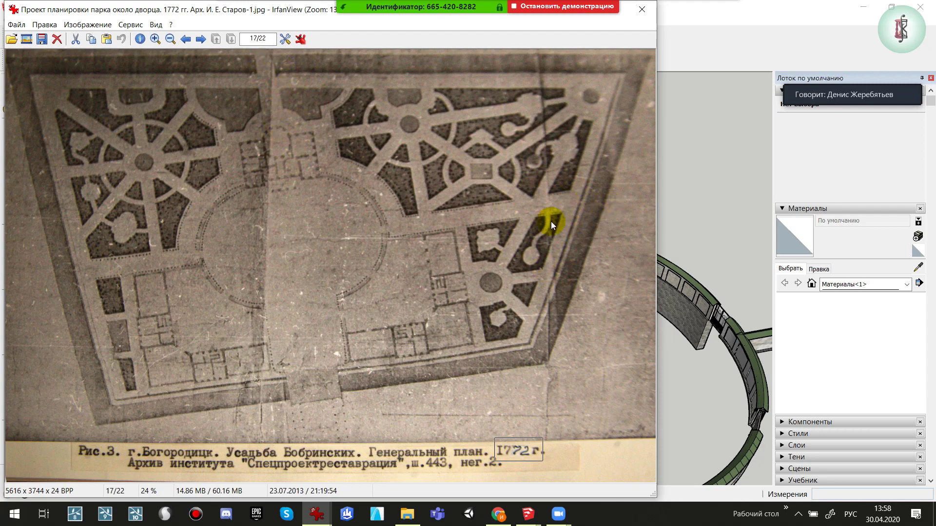
key("Escape")
scroll(402, 344, "up", 2)
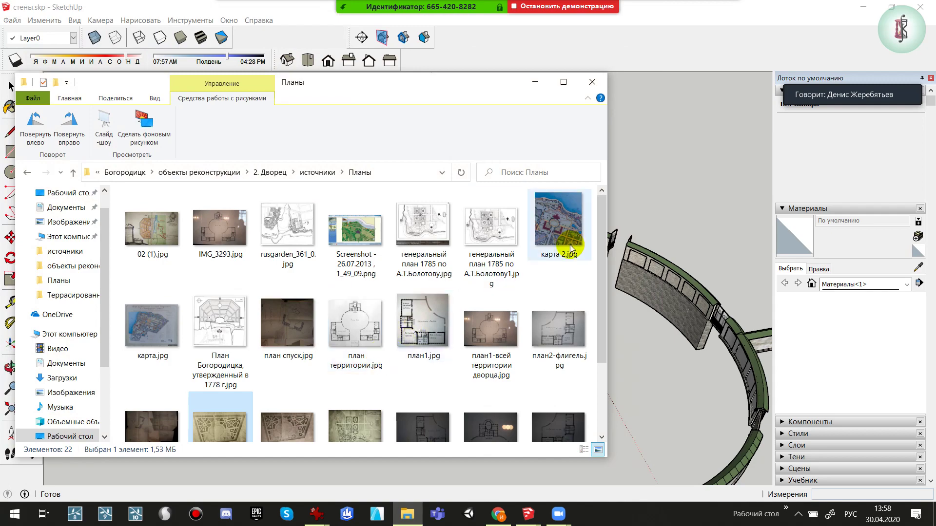
Open 'генеральный план 1785 по А.Т.Болотову.jpg' at 70% and mark the parterres and strips beside the palace circle
double_click(441, 213)
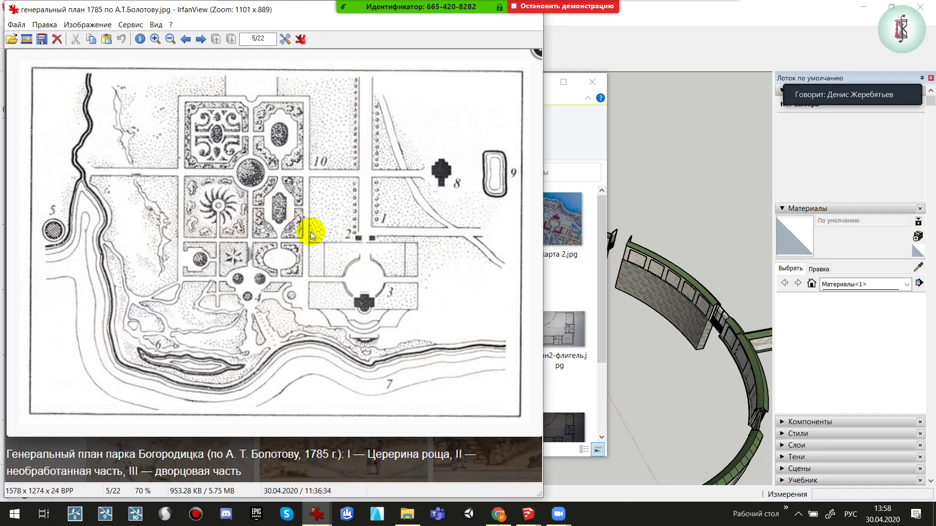
left_click_drag(350, 266, 227, 293)
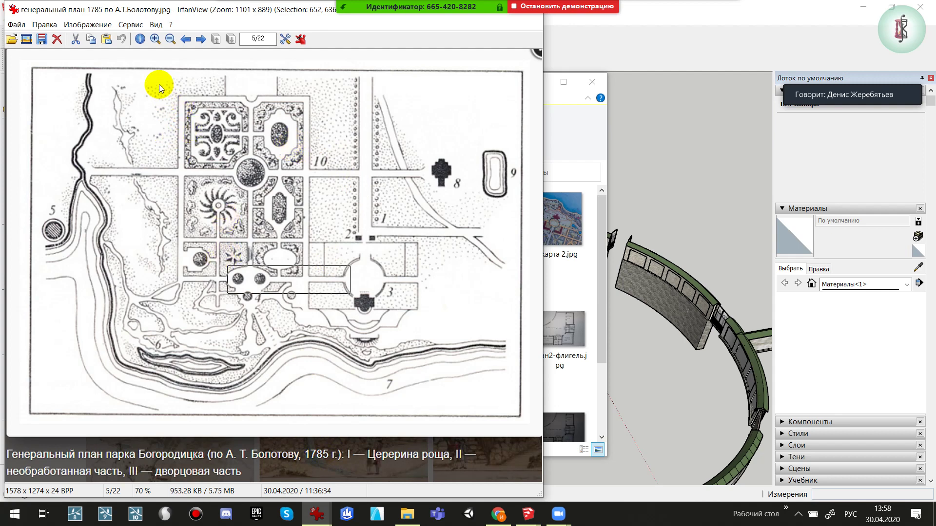
left_click_drag(166, 89, 320, 301)
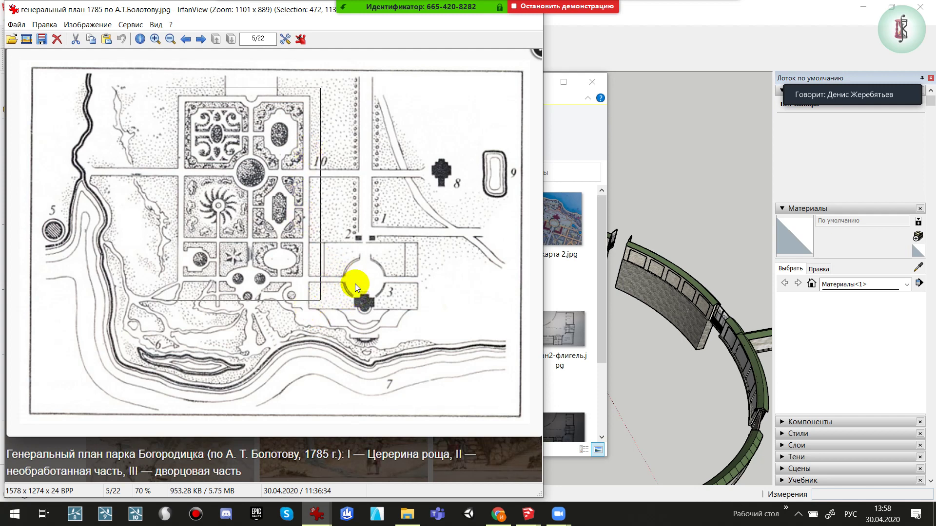
left_click_drag(359, 271, 231, 291)
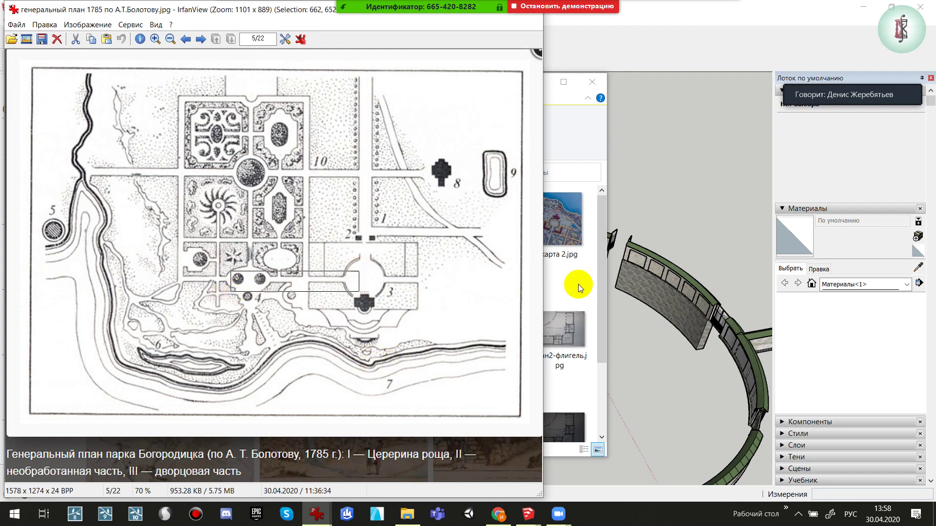
left_click(322, 294)
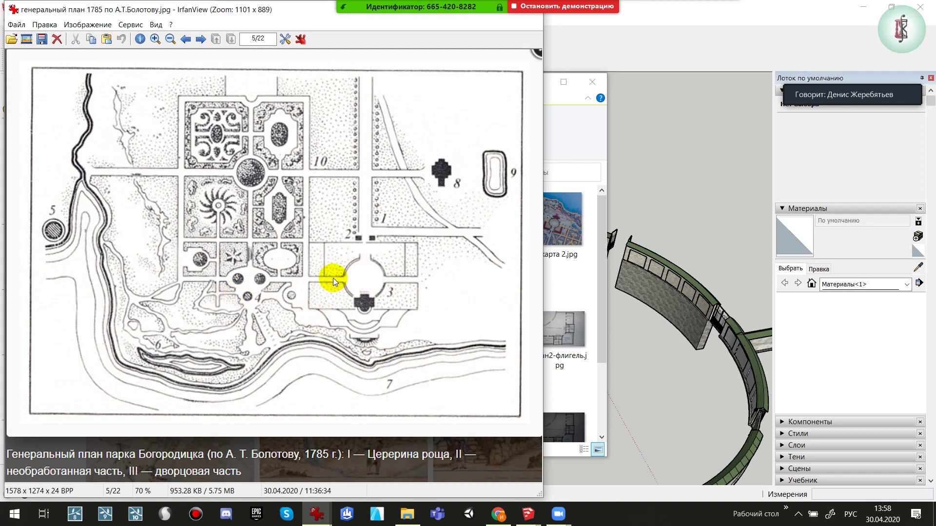
From the Планы folder, reopen the 1772 park-planning image (17 of 22) whole at 24%
left_click(552, 409)
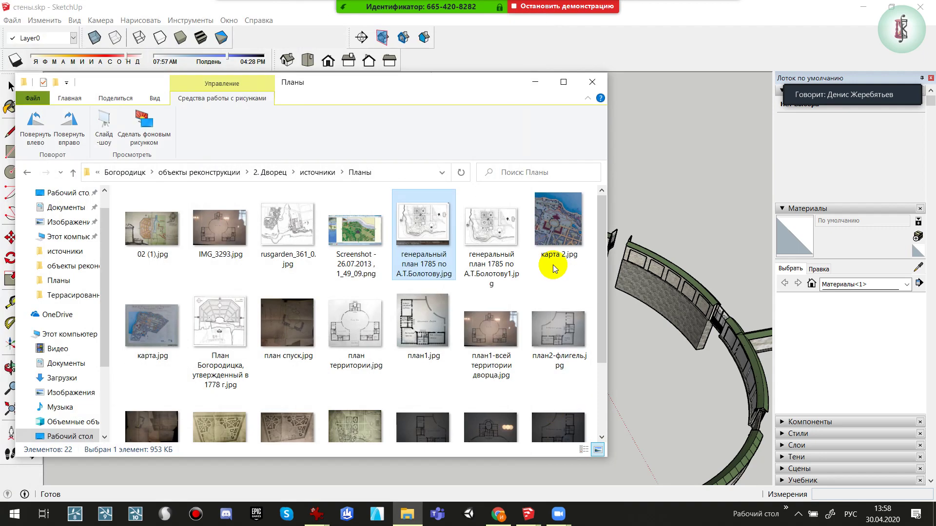
left_click(360, 321)
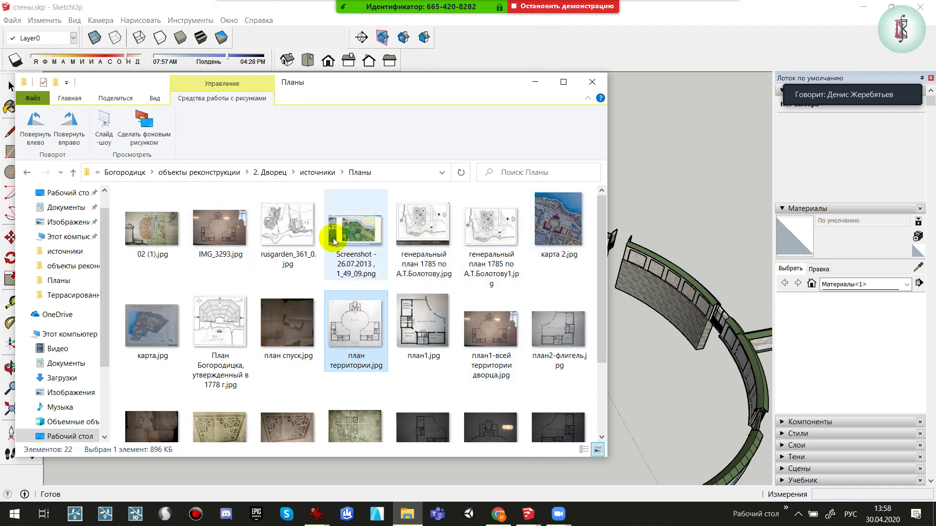
scroll(318, 286, "down", 2)
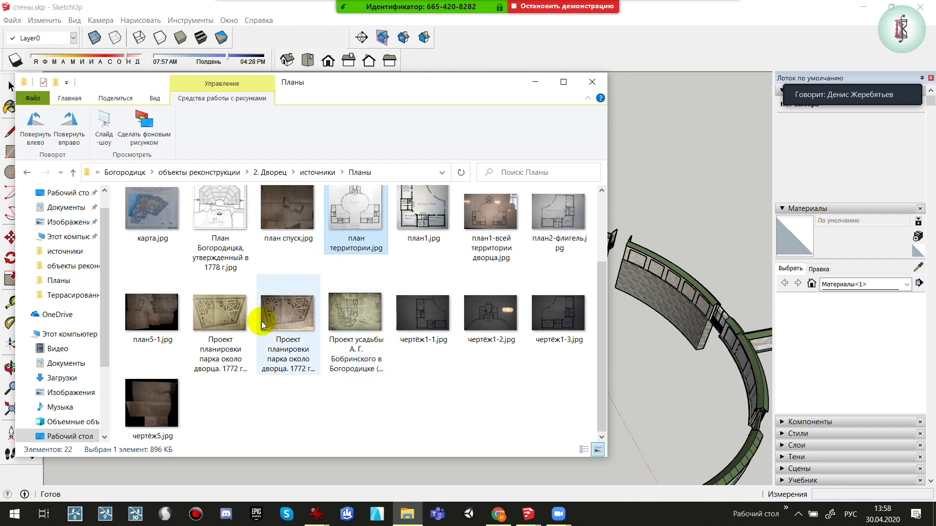
double_click(285, 317)
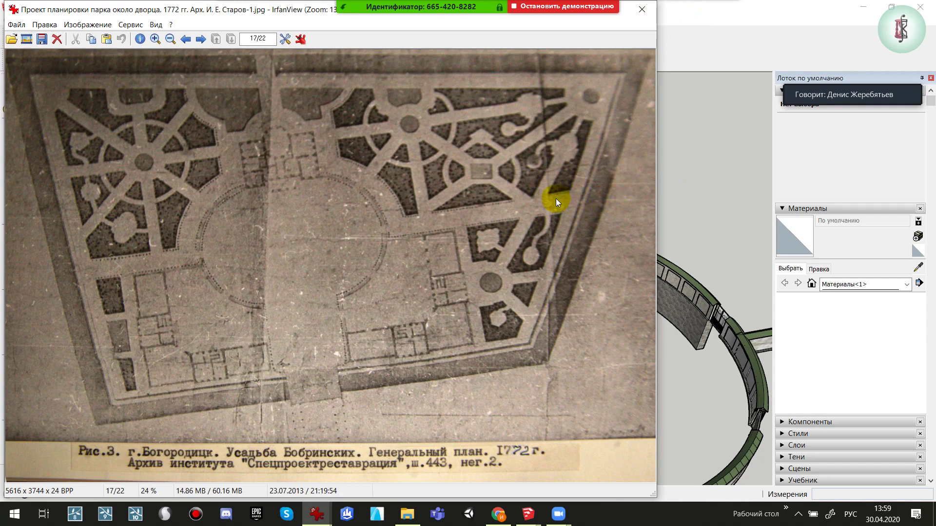
Close IrfanView and dismiss both LibFredo6 extension warnings in SketchUp
key("Escape")
left_click(572, 54)
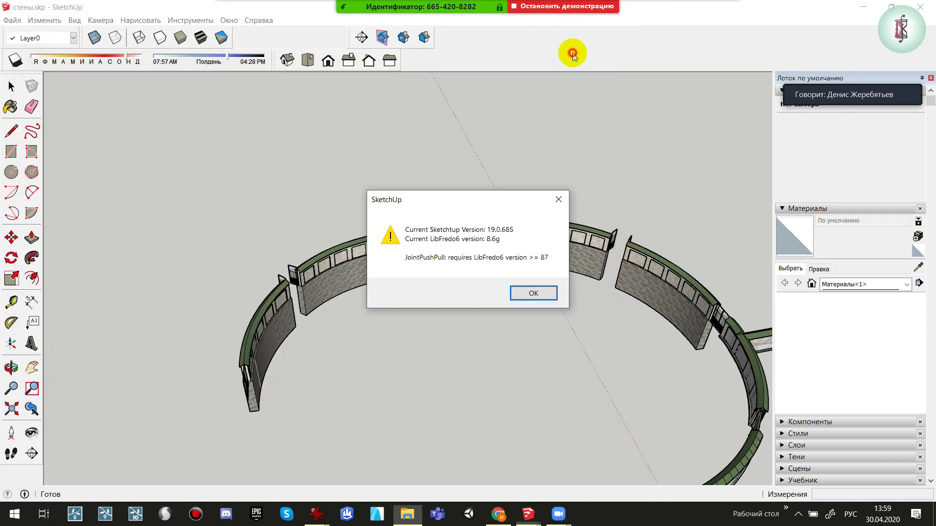
left_click(525, 294)
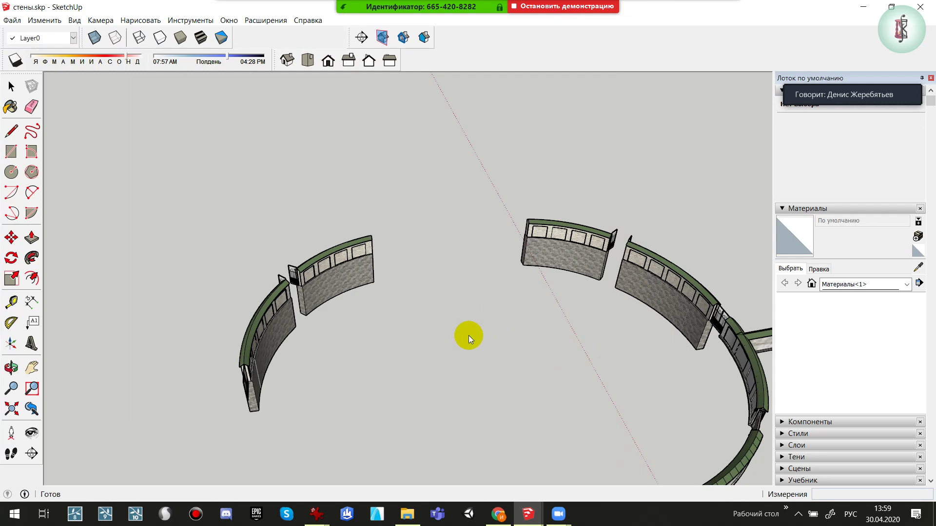
left_click(443, 272)
Orbit around the curved walls, selecting and then deselecting the right wall pair
middle_click_drag(432, 315, 418, 287)
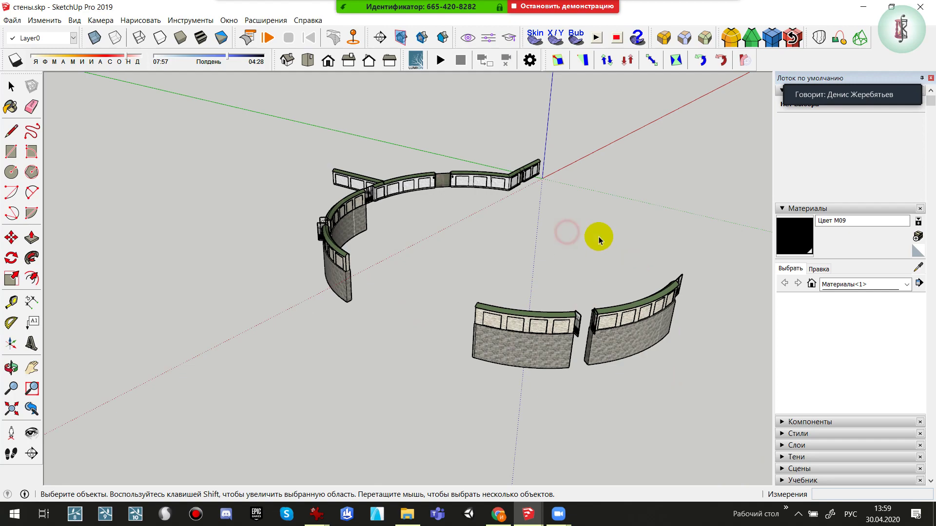
mouse_move(600, 238)
middle_mouse_down()
mouse_move(397, 236)
mouse_move(518, 265)
mouse_move(533, 328)
mouse_move(413, 260)
mouse_move(435, 309)
middle_mouse_up()
left_click(532, 328)
key("space")
left_click(503, 428)
Zoom in to inspect the stone wall and its paneled side, then return to an overview
scroll(534, 205, "up", 5)
mouse_move(534, 205)
middle_mouse_down()
mouse_move(400, 283)
mouse_move(288, 267)
mouse_move(345, 229)
mouse_move(685, 230)
middle_mouse_up()
scroll(544, 255, "up", 3)
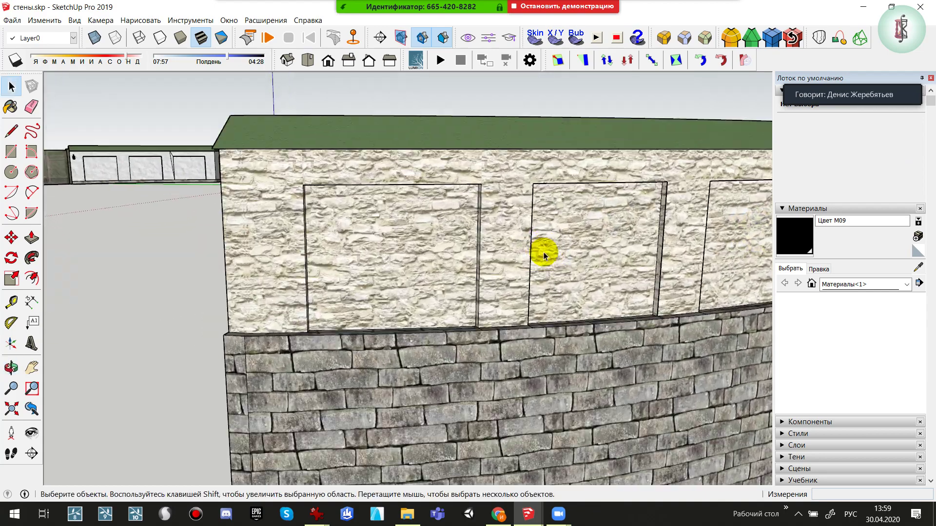
mouse_move(544, 255)
middle_mouse_down()
mouse_move(385, 255)
mouse_move(369, 196)
middle_mouse_up()
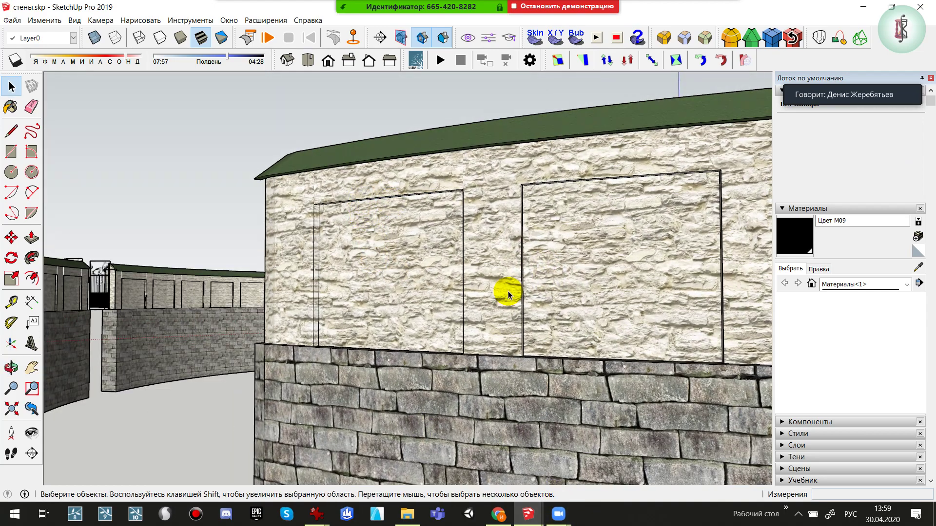
mouse_move(509, 294)
middle_mouse_down()
mouse_move(393, 309)
mouse_move(426, 305)
mouse_move(363, 253)
mouse_move(558, 278)
middle_mouse_up()
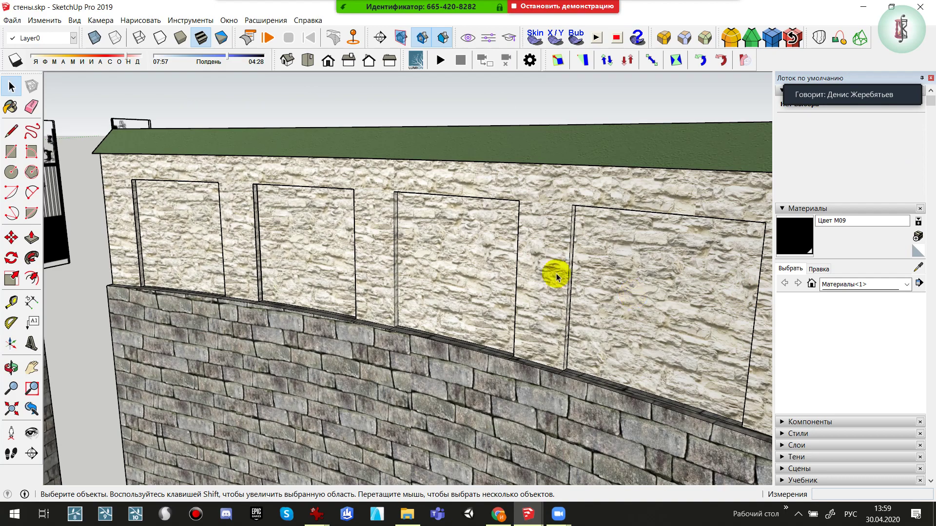
scroll(558, 278, "down", 5)
scroll(433, 303, "down", 3)
mouse_move(432, 302)
middle_mouse_down()
mouse_move(850, 328)
mouse_move(799, 256)
mouse_move(464, 328)
mouse_move(586, 280)
mouse_move(629, 190)
mouse_move(608, 215)
middle_mouse_up()
Orbit and zoom out until both curved wall groups are visible
scroll(569, 272, "up", 3)
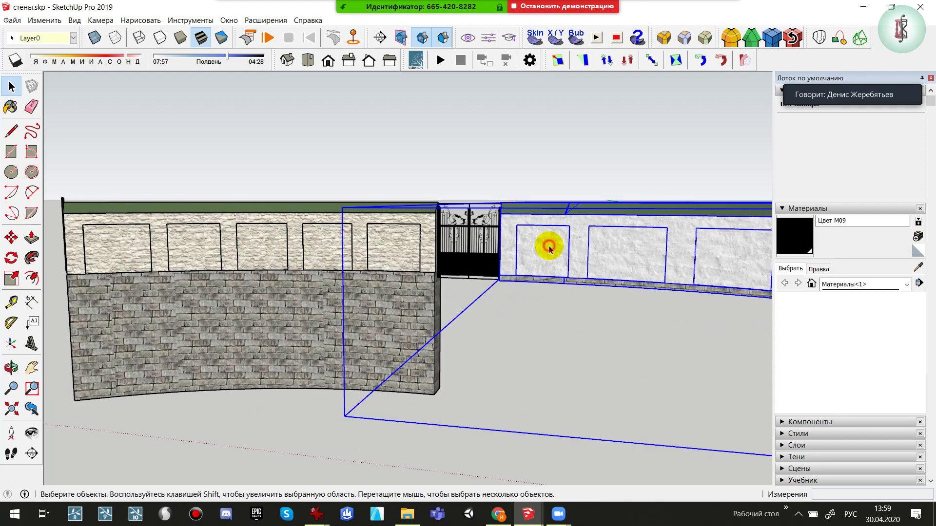
scroll(550, 249, "down", 3)
mouse_move(537, 260)
middle_mouse_down()
mouse_move(560, 274)
mouse_move(553, 292)
middle_mouse_up()
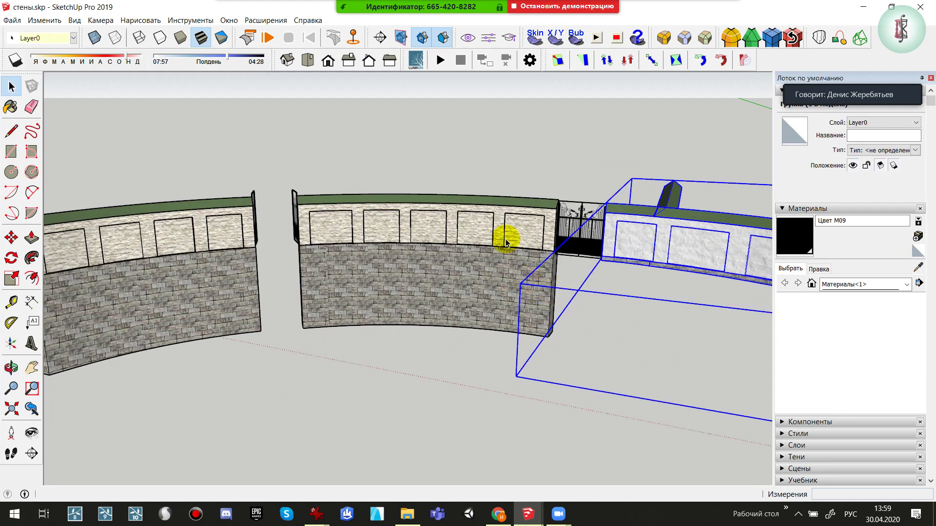
scroll(485, 254, "down", 3)
middle_click_drag(539, 234, 279, 344)
scroll(543, 240, "down", 3)
Add the left wall group to the selection and copy both curved walls
left_click(253, 290, "ctrl")
mouse_move(253, 291)
middle_mouse_down()
mouse_move(293, 272)
mouse_move(202, 271)
mouse_move(502, 203)
middle_mouse_up()
scroll(602, 374, "up", 3)
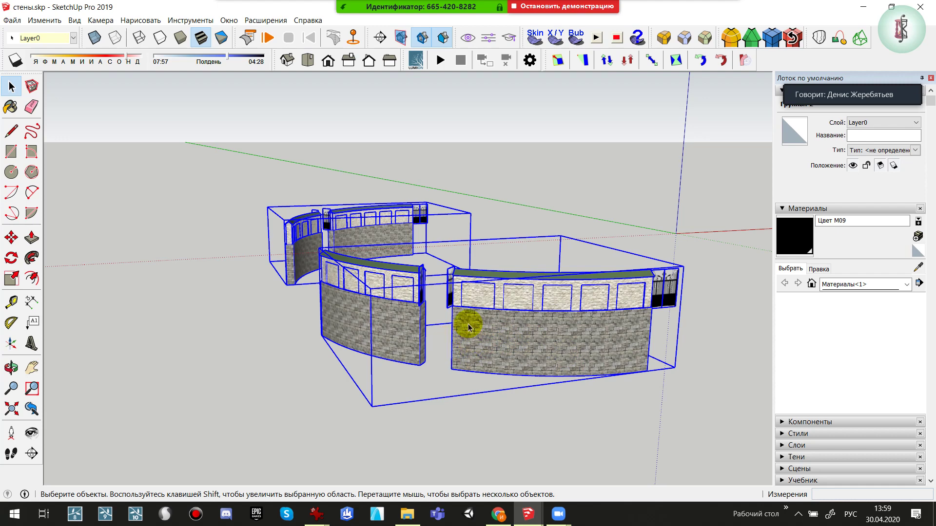
middle_click_drag(358, 293, 389, 306)
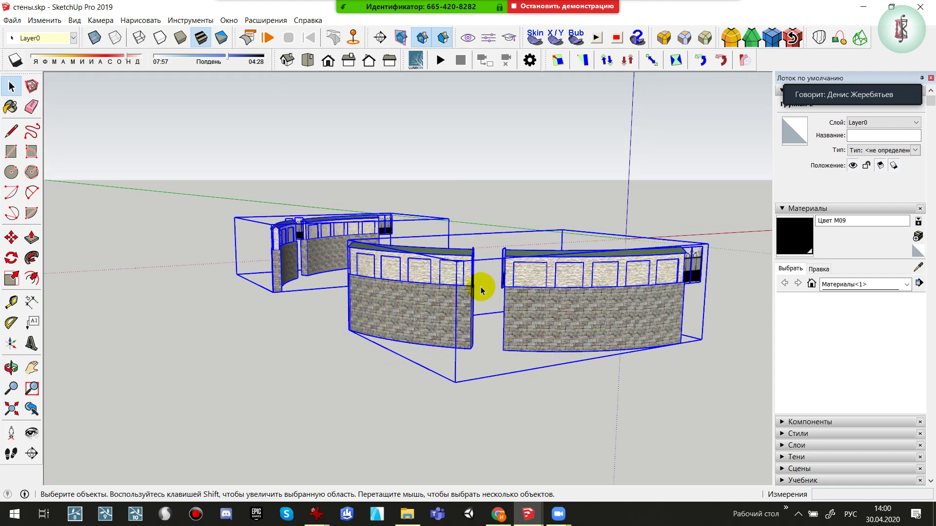
left_click(45, 23)
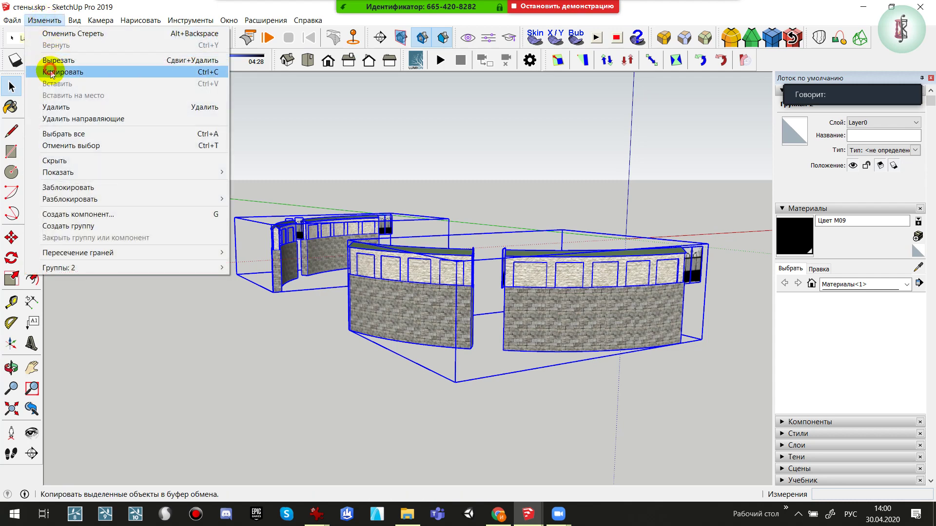
left_click(45, 75)
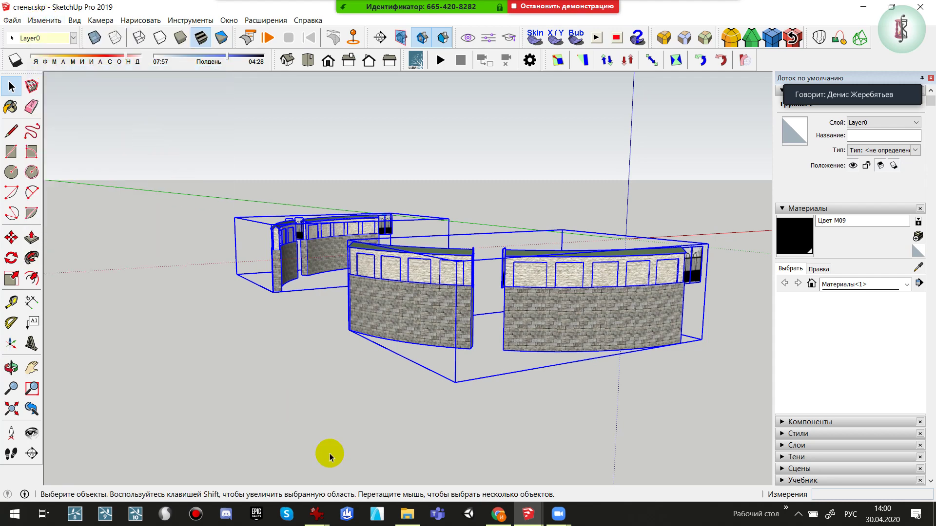
Switch to территория дворца.skp and Paste in Place the copied curved walls near the courtyard
mouse_move(528, 514)
left_click(508, 485)
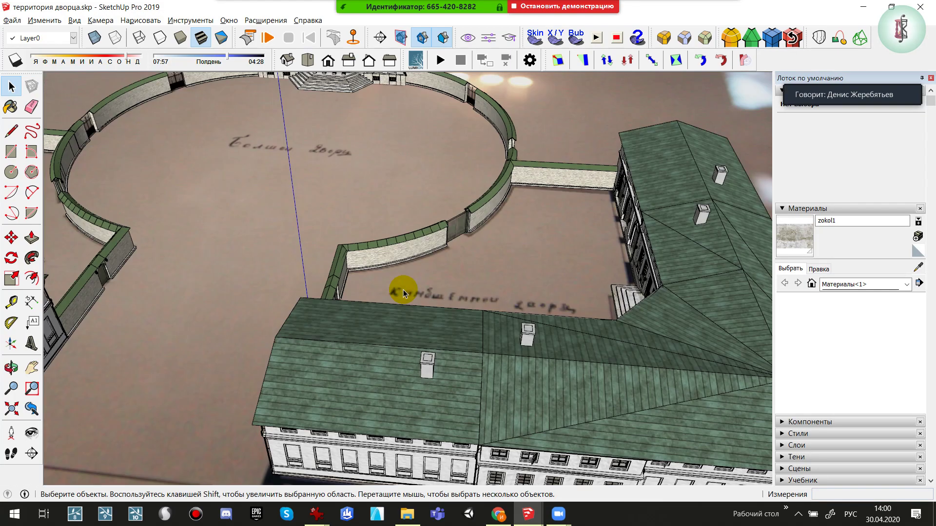
mouse_move(403, 292)
middle_mouse_down()
mouse_move(387, 226)
mouse_move(338, 203)
mouse_move(492, 175)
middle_mouse_up()
left_click(548, 168)
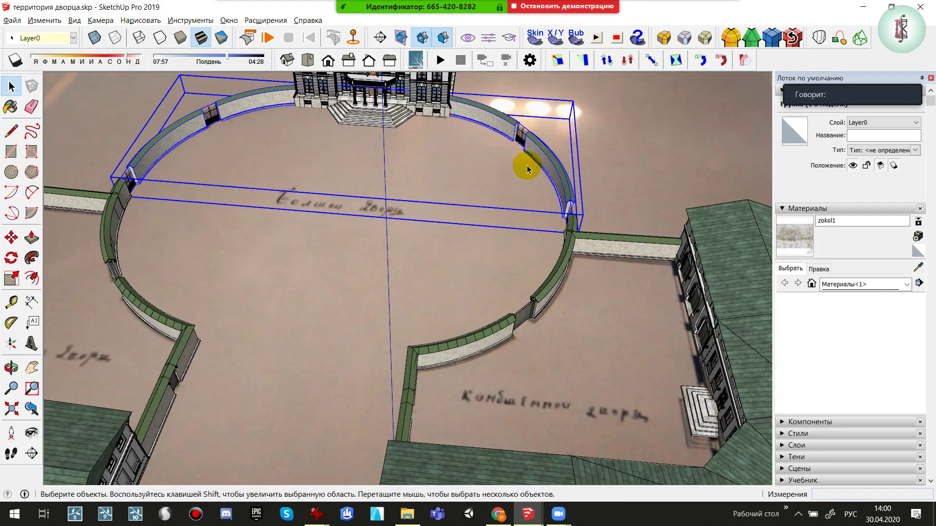
middle_click_drag(394, 164, 447, 266)
scroll(436, 307, "up", 5)
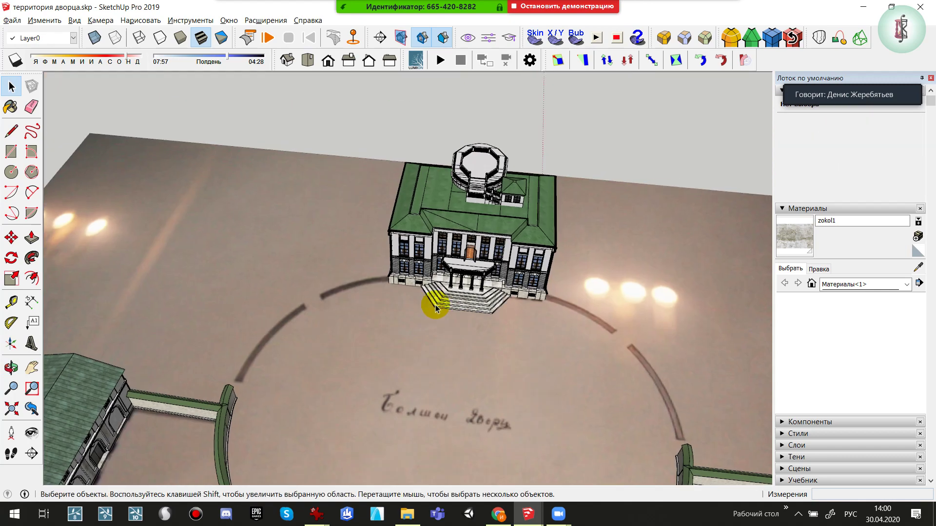
left_click(55, 19)
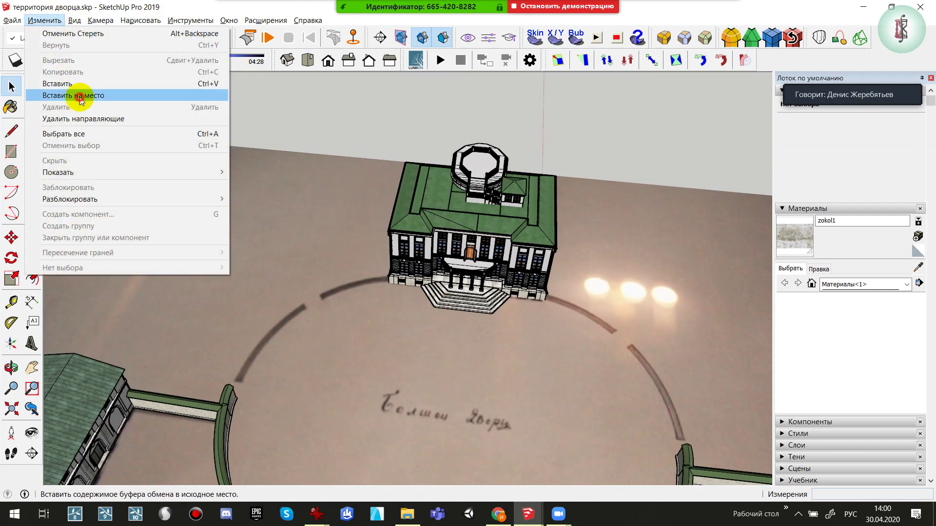
left_click(70, 94)
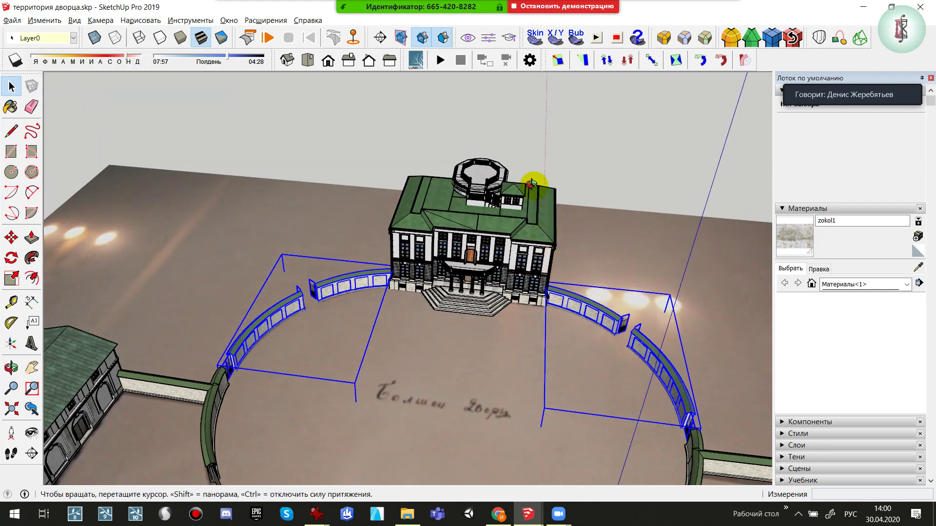
mouse_move(532, 183)
middle_mouse_down()
mouse_move(566, 193)
mouse_move(674, 401)
mouse_move(736, 293)
mouse_move(580, 293)
mouse_move(263, 239)
mouse_move(386, 433)
mouse_move(566, 315)
mouse_move(536, 283)
mouse_move(381, 296)
mouse_move(637, 361)
mouse_move(639, 242)
mouse_move(535, 293)
mouse_move(657, 276)
mouse_move(623, 230)
middle_mouse_up()
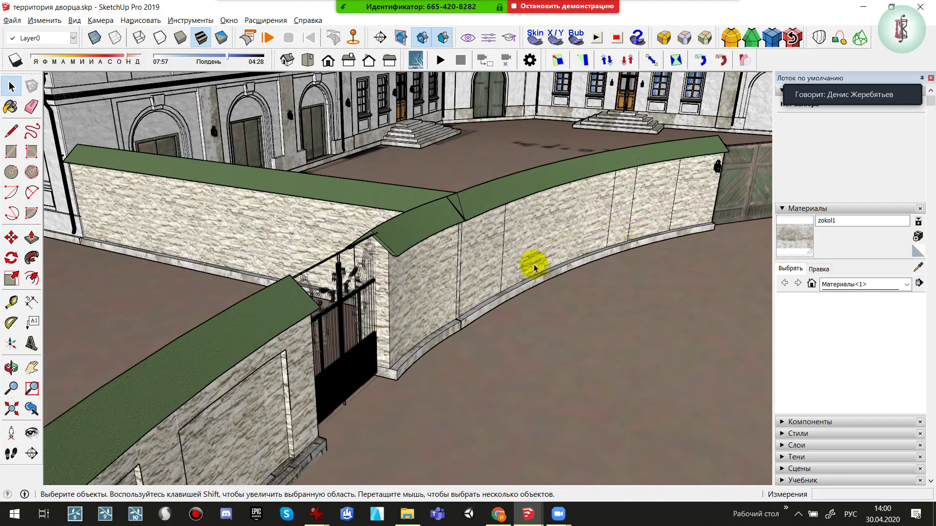
scroll(455, 282, "down", 3)
mouse_move(456, 282)
middle_mouse_down()
mouse_move(266, 342)
mouse_move(395, 319)
mouse_move(412, 265)
mouse_move(581, 300)
mouse_move(275, 236)
mouse_move(527, 266)
mouse_move(658, 253)
mouse_move(689, 240)
middle_mouse_up()
scroll(395, 320, "down", 5)
scroll(490, 178, "up", 3)
mouse_move(489, 178)
middle_mouse_down()
mouse_move(419, 313)
mouse_move(242, 278)
mouse_move(299, 224)
mouse_move(326, 264)
middle_mouse_up()
scroll(360, 195, "up", 3)
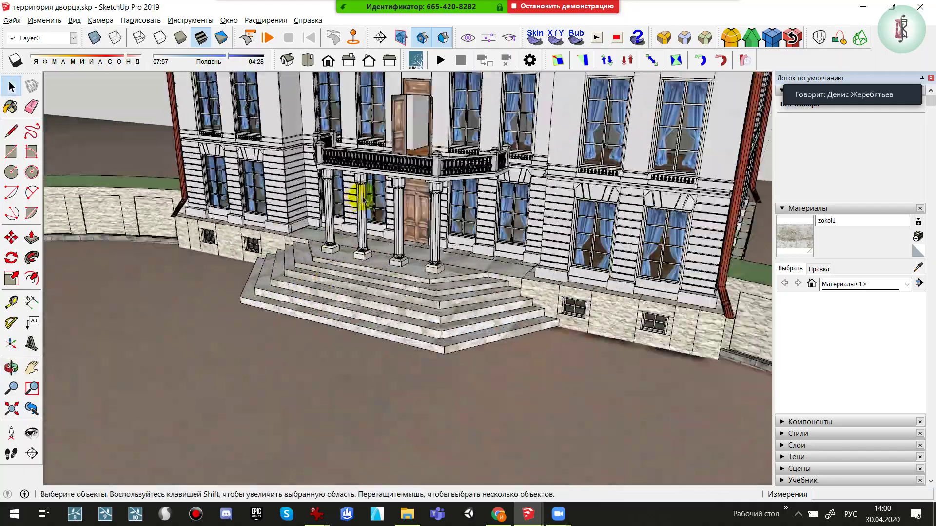
scroll(424, 163, "up", 3)
middle_click_drag(424, 163, 410, 286)
scroll(525, 286, "up", 3)
mouse_move(525, 288)
middle_mouse_down()
mouse_move(402, 250)
mouse_move(282, 234)
mouse_move(648, 330)
middle_mouse_up()
scroll(648, 330, "up", 3)
mouse_move(510, 331)
middle_mouse_down()
mouse_move(372, 240)
mouse_move(292, 286)
mouse_move(416, 265)
mouse_move(486, 241)
mouse_move(484, 261)
middle_mouse_up()
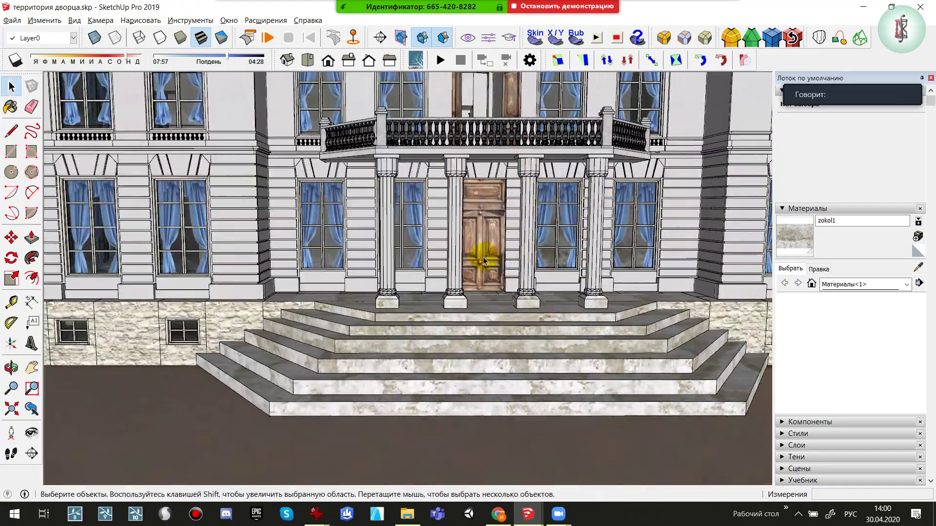
scroll(226, 235, "up", 1)
scroll(227, 236, "up", 2)
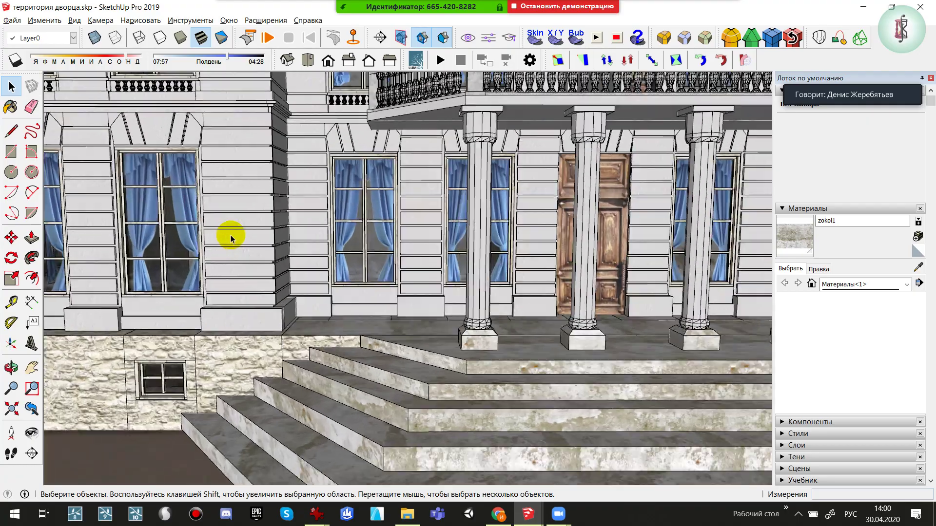
mouse_move(230, 235)
middle_mouse_down()
mouse_move(463, 224)
mouse_move(419, 279)
mouse_move(324, 267)
middle_mouse_up()
scroll(314, 271, "down", 2)
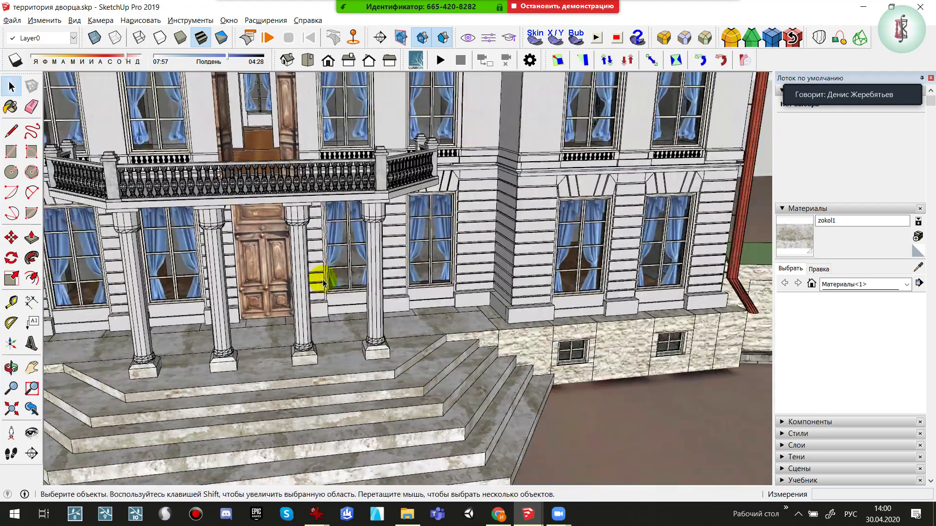
scroll(334, 288, "down", 2)
scroll(335, 289, "down", 1)
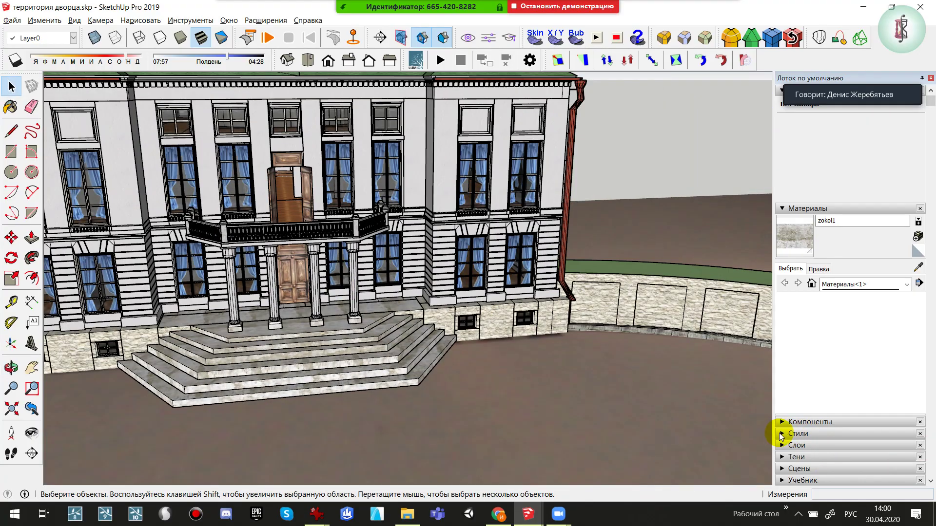
Turn off edge lines in the style's edge settings and collapse the materials panel
left_click(791, 434)
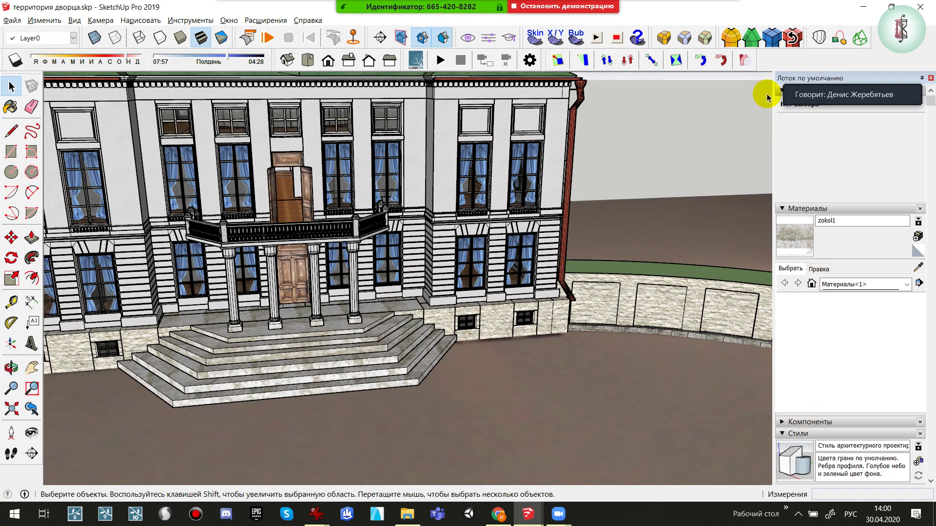
left_click(818, 320)
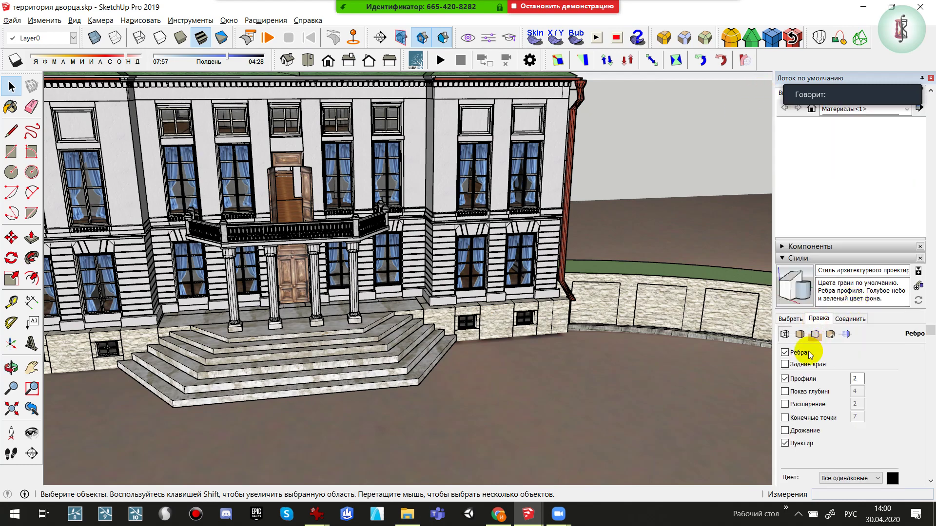
left_click(785, 379)
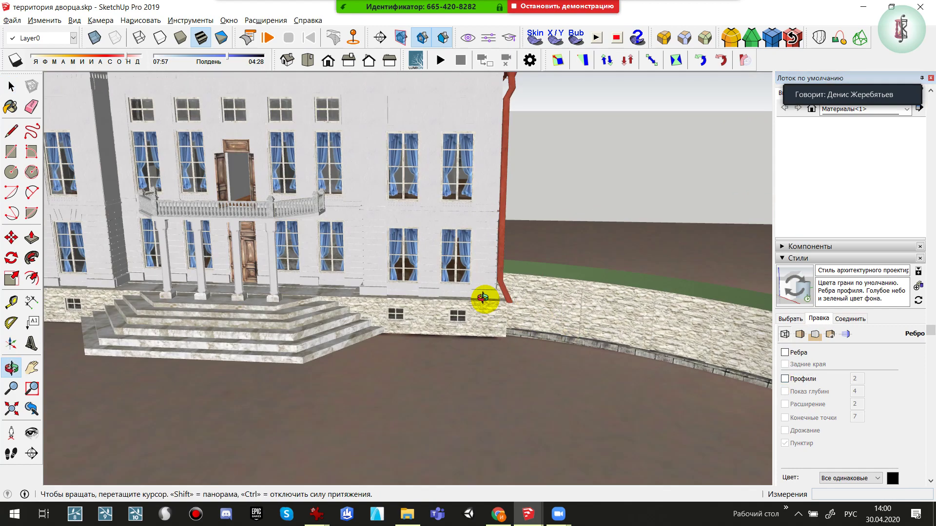
middle_click_drag(482, 294, 688, 327)
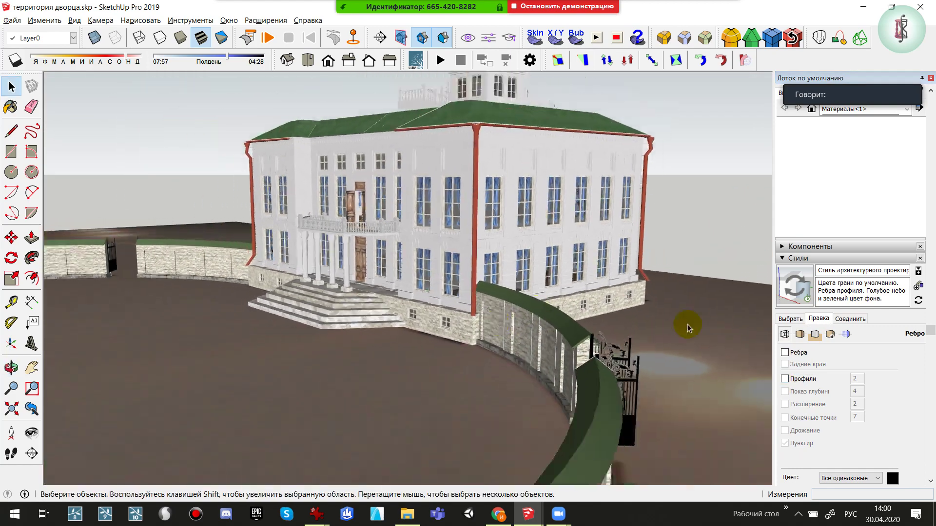
scroll(785, 112, "up", 2)
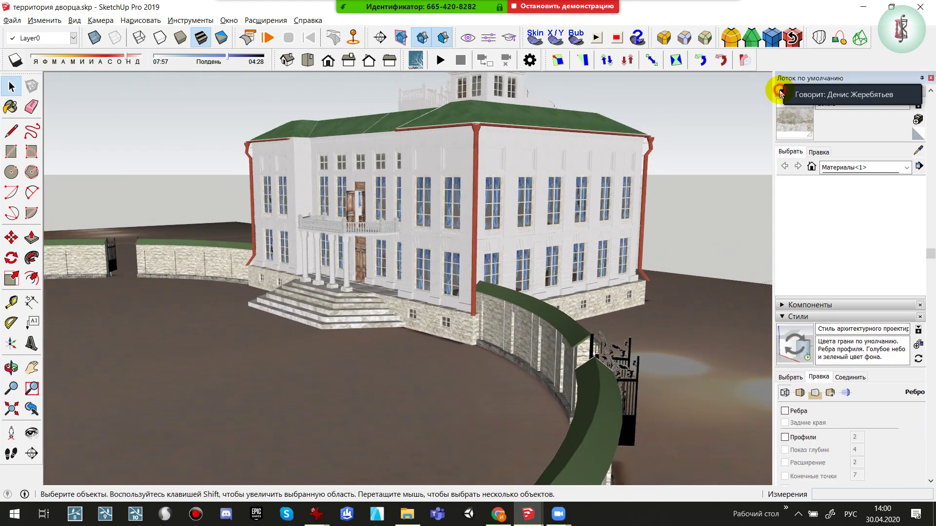
left_click(782, 93)
left_click_drag(853, 82, 870, 48)
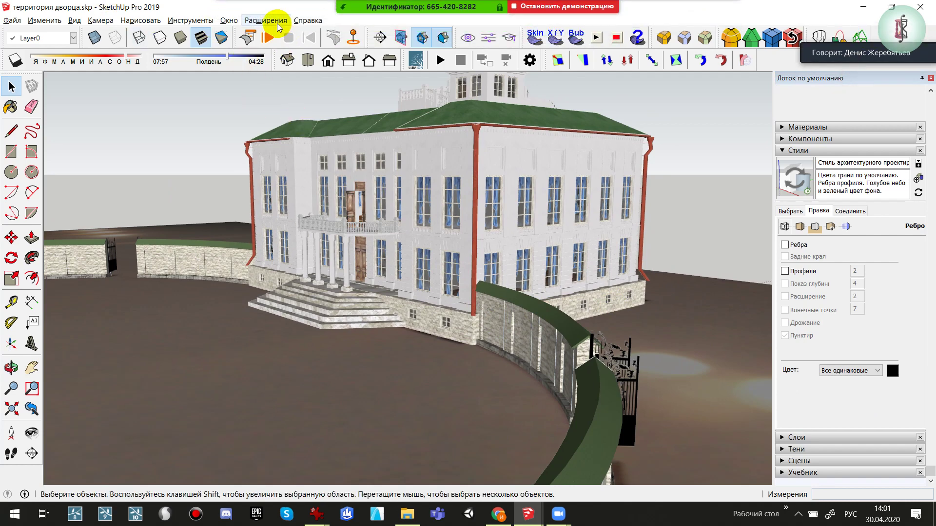
Adjust the tray's panels and browse style collections, showing В модели
left_click(263, 20)
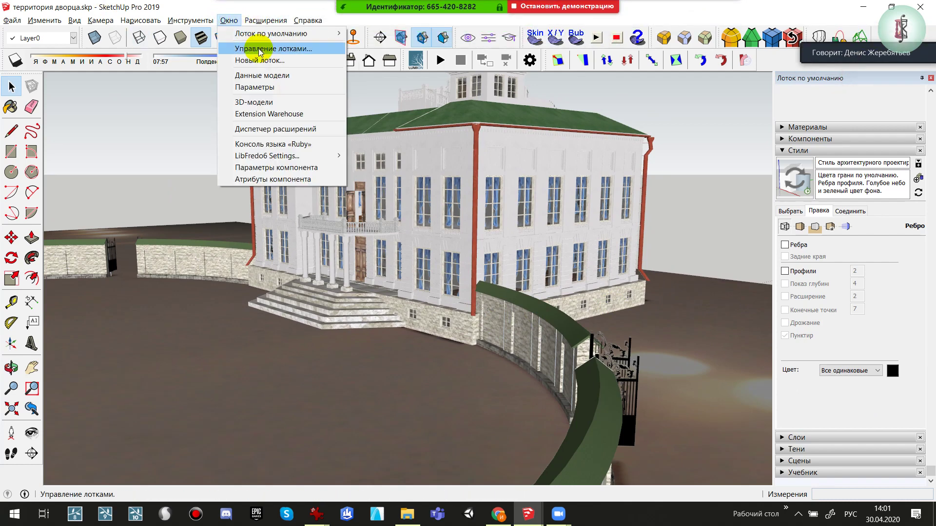
mouse_move(271, 33)
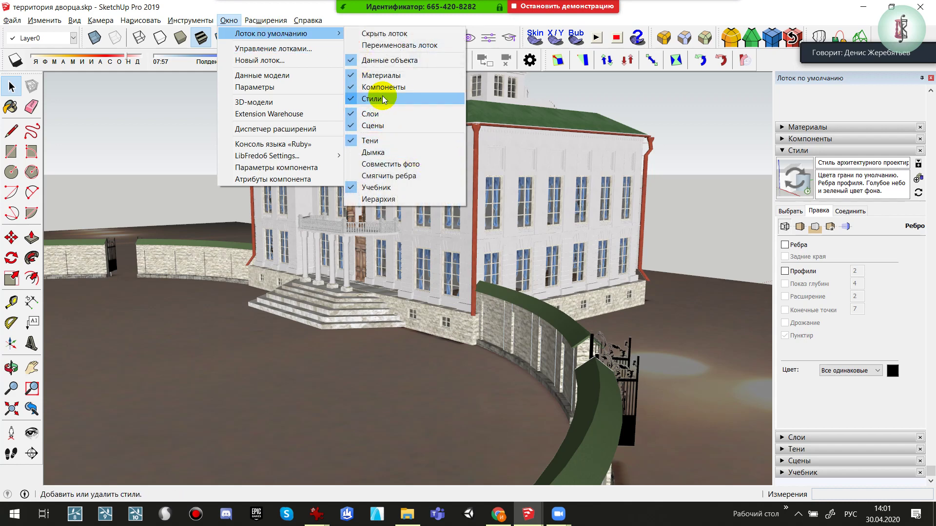
left_click(785, 216)
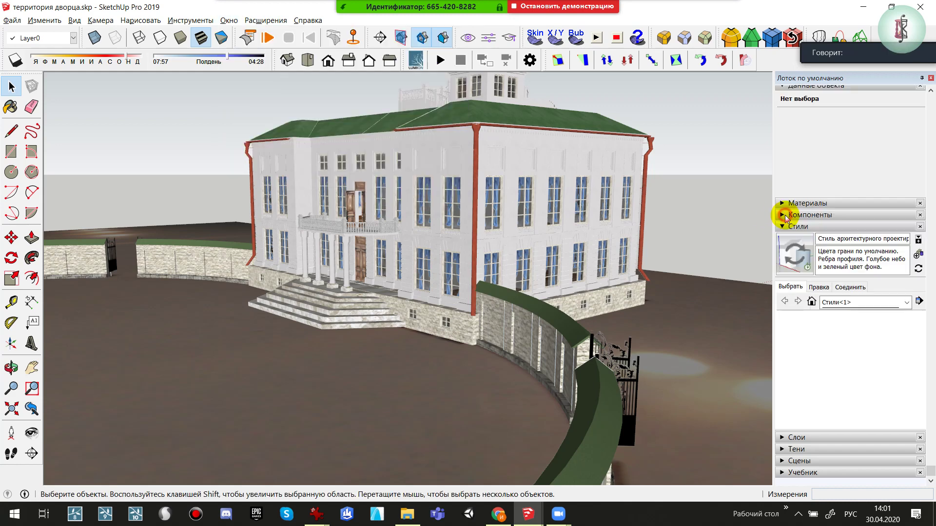
left_click(829, 303)
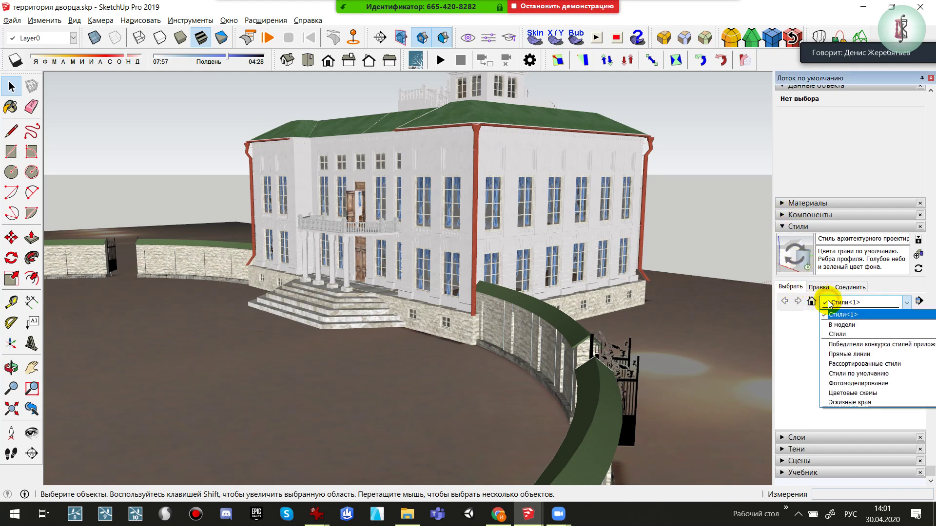
left_click(818, 289)
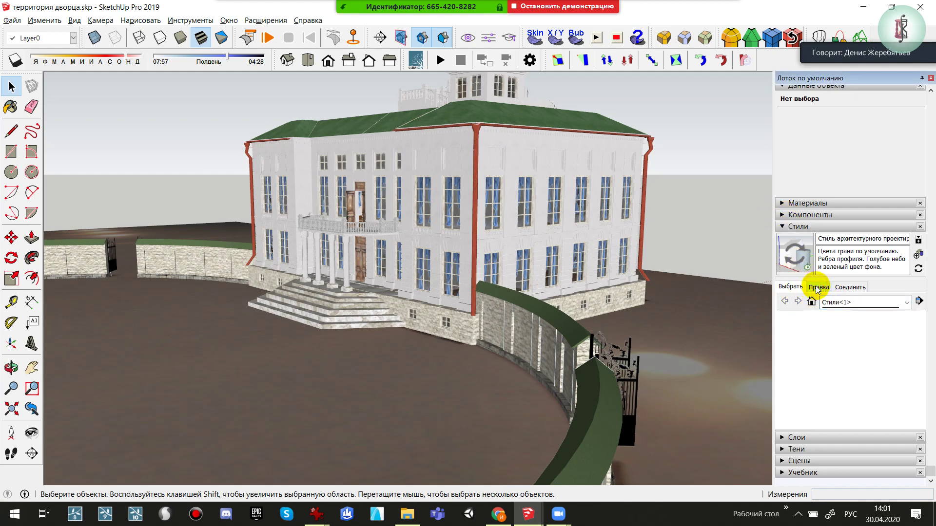
left_click(792, 291)
left_click(837, 307)
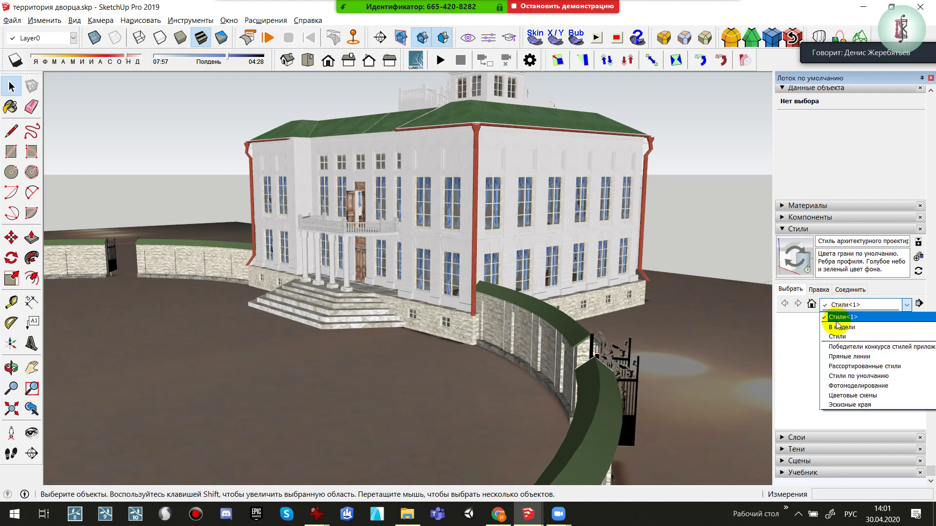
left_click(834, 332)
Browse the contest-winner, Прямые линии and Рассортированные стили collections, then return to edge settings
left_click(829, 305)
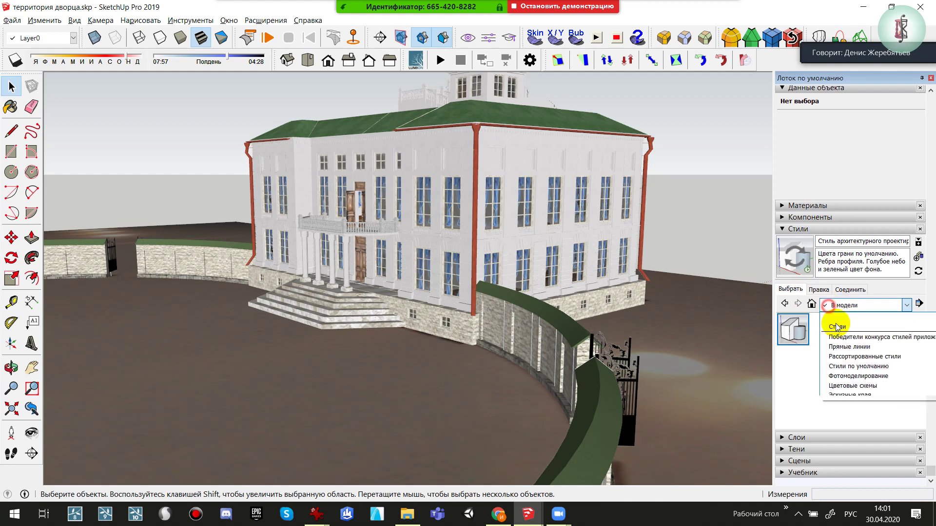
left_click(836, 339)
left_click(846, 306)
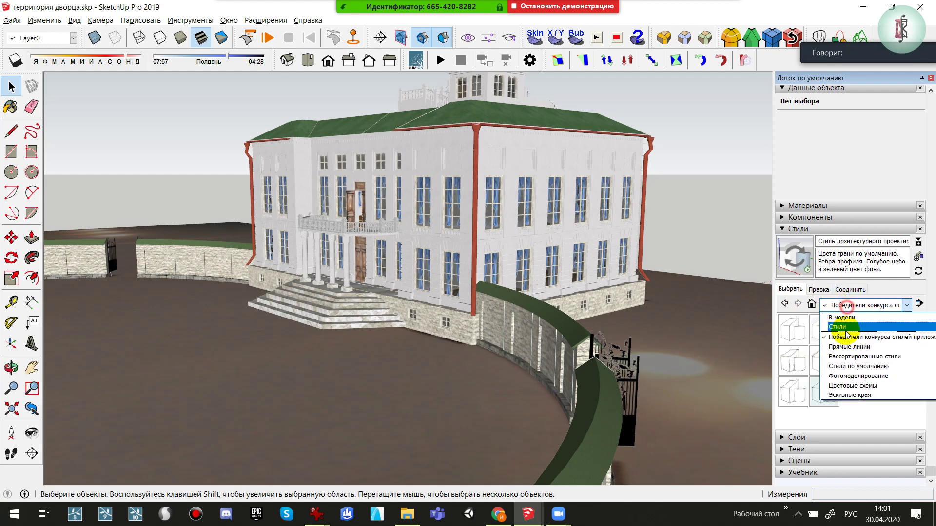
left_click(842, 347)
left_click(858, 305)
left_click(854, 356)
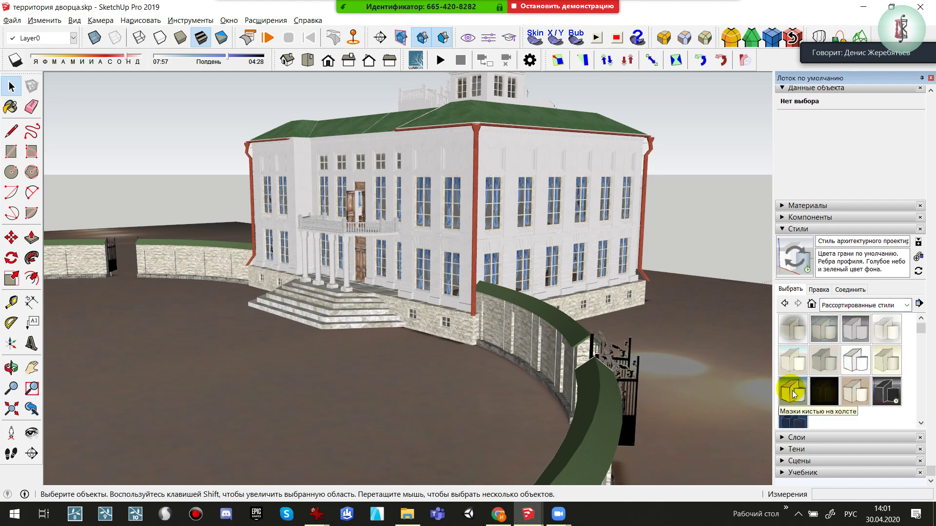
left_click(838, 312)
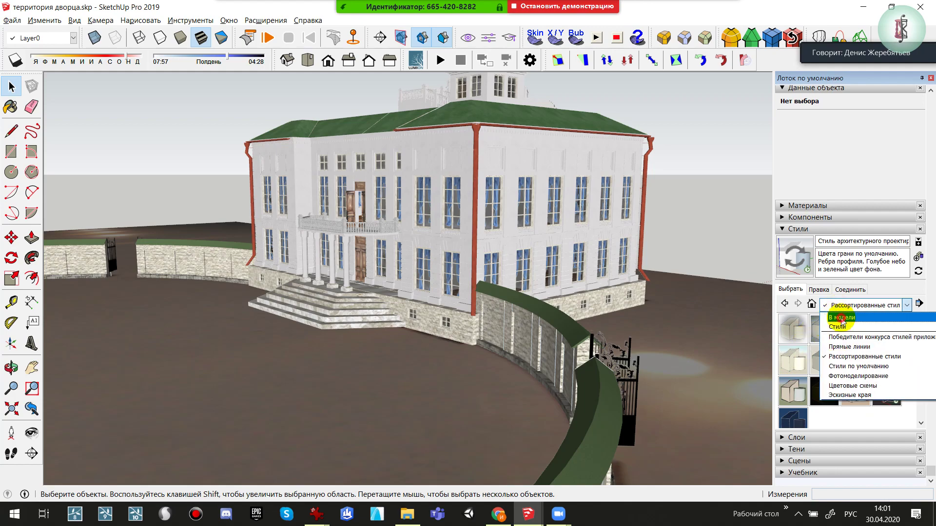
left_click(842, 318)
left_click(831, 293)
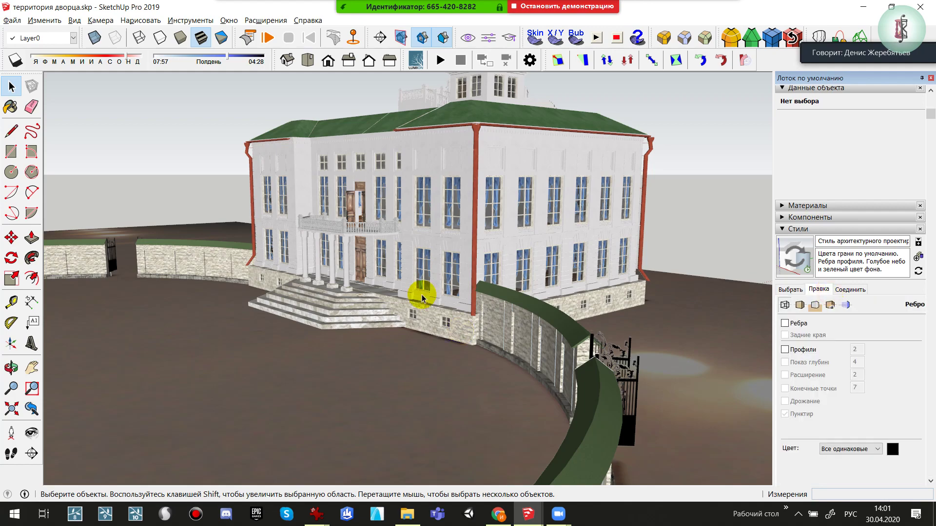
mouse_move(422, 294)
middle_mouse_down()
mouse_move(403, 294)
mouse_move(740, 328)
mouse_move(594, 305)
mouse_move(624, 302)
mouse_move(375, 293)
mouse_move(485, 246)
middle_mouse_up()
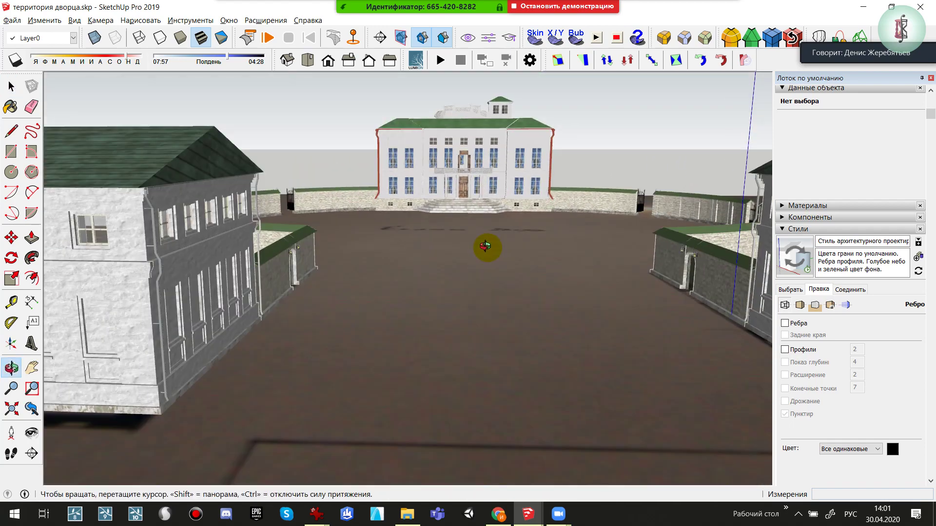
Check Ребра in the style so edges, profiles and dashes turn on
key("space")
scroll(361, 136, "up", 3)
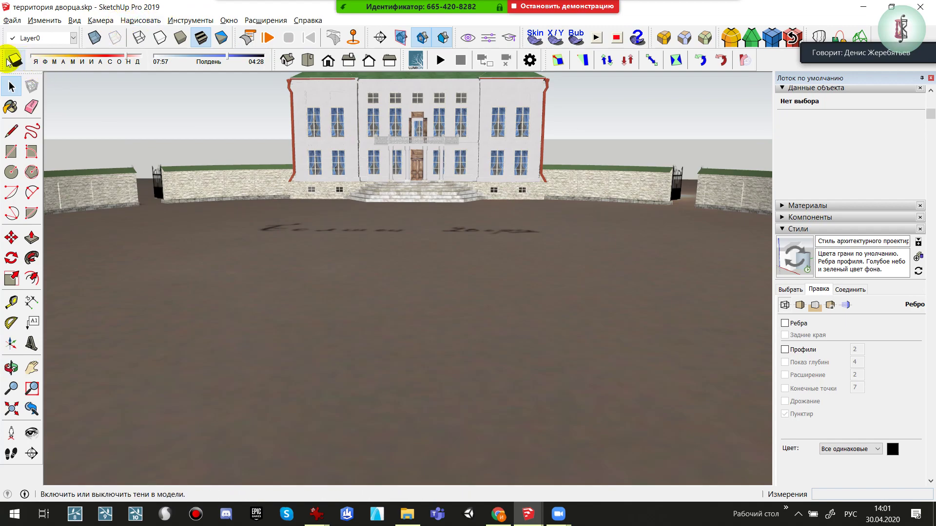
middle_click_drag(378, 164, 518, 272)
scroll(265, 232, "up", 3)
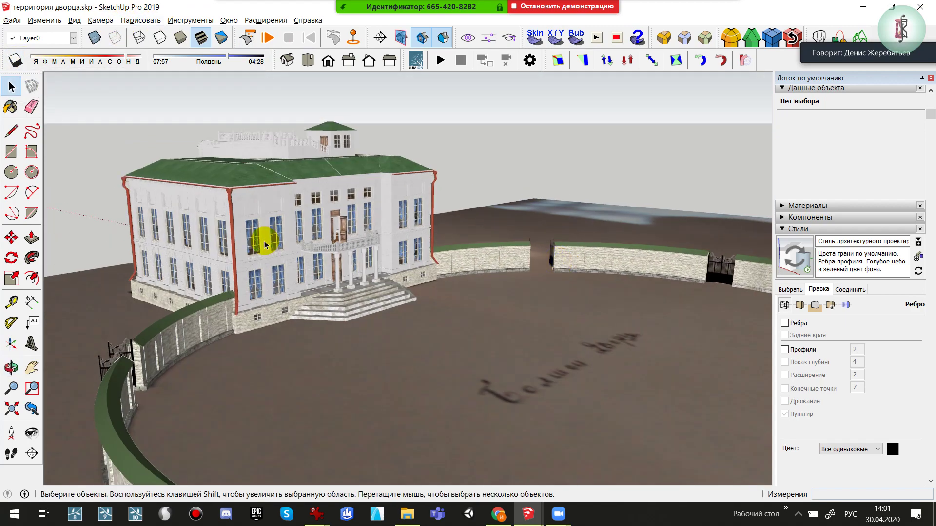
scroll(290, 257, "up", 3)
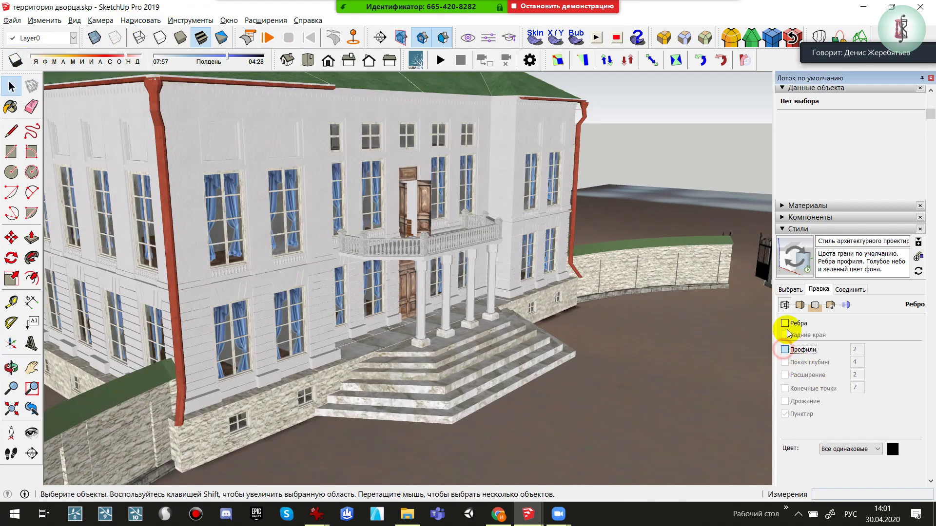
left_click(785, 324)
Zoom in and move the camera into a palace room with curtained windows
scroll(335, 355, "up", 2)
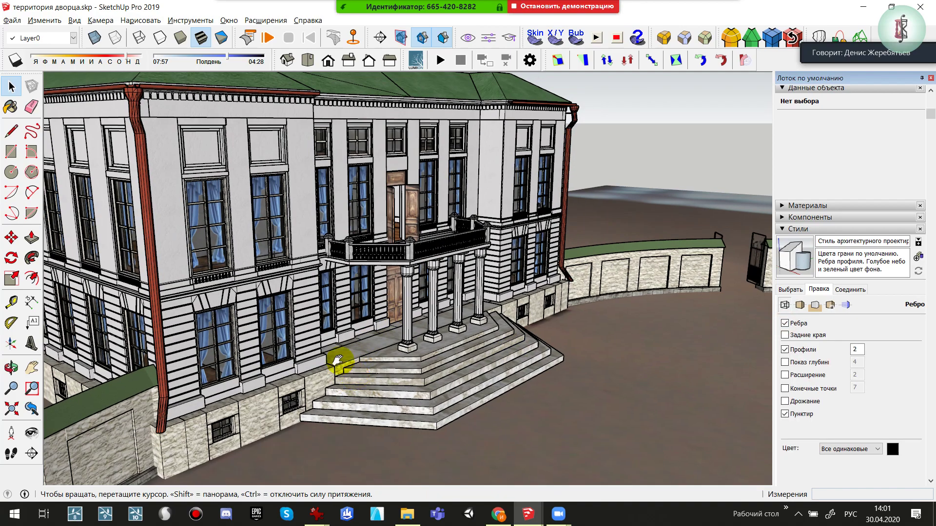
scroll(309, 272, "up", 3)
scroll(278, 299, "up", 2)
mouse_move(278, 300)
middle_mouse_down()
mouse_move(335, 282)
mouse_move(262, 303)
mouse_move(351, 314)
middle_mouse_up()
scroll(564, 313, "up", 5)
mouse_move(564, 314)
middle_mouse_down()
mouse_move(717, 330)
mouse_move(603, 319)
mouse_move(628, 322)
mouse_move(564, 330)
middle_mouse_up()
scroll(564, 330, "up", 5)
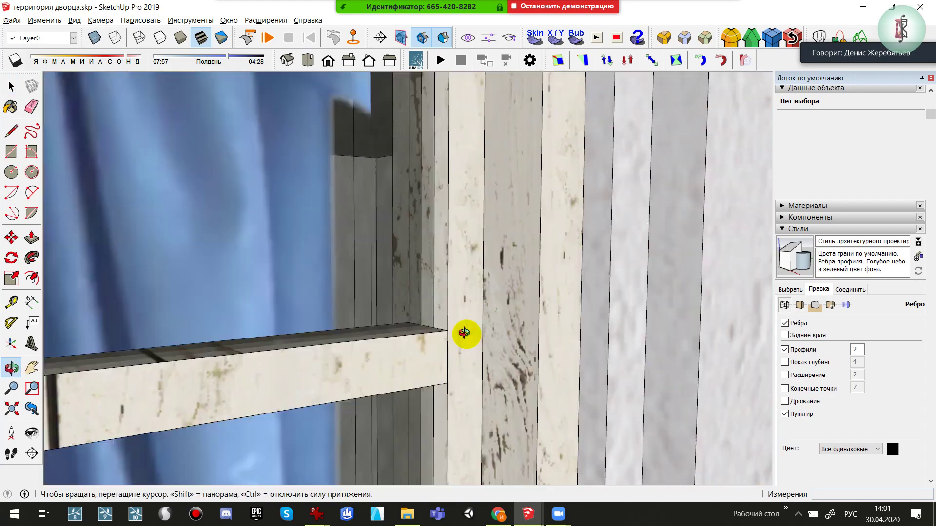
middle_click_drag(466, 330, 483, 317, "shift")
scroll(483, 318, "up", 2)
middle_click_drag(293, 296, 539, 319, "shift")
Look around the room's ceiling and wall corner, then orbit up to a high palace overview
scroll(418, 339, "down", 3)
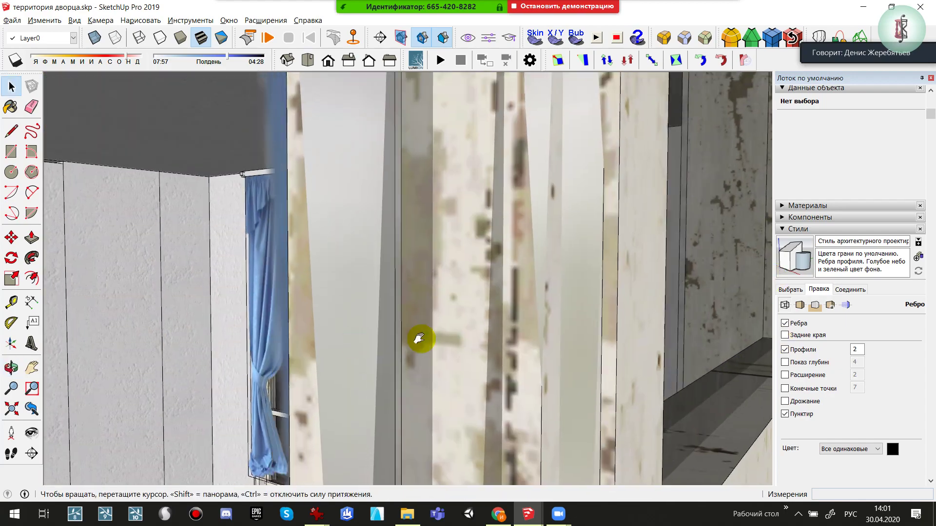
scroll(376, 341, "down", 3)
scroll(386, 309, "down", 3)
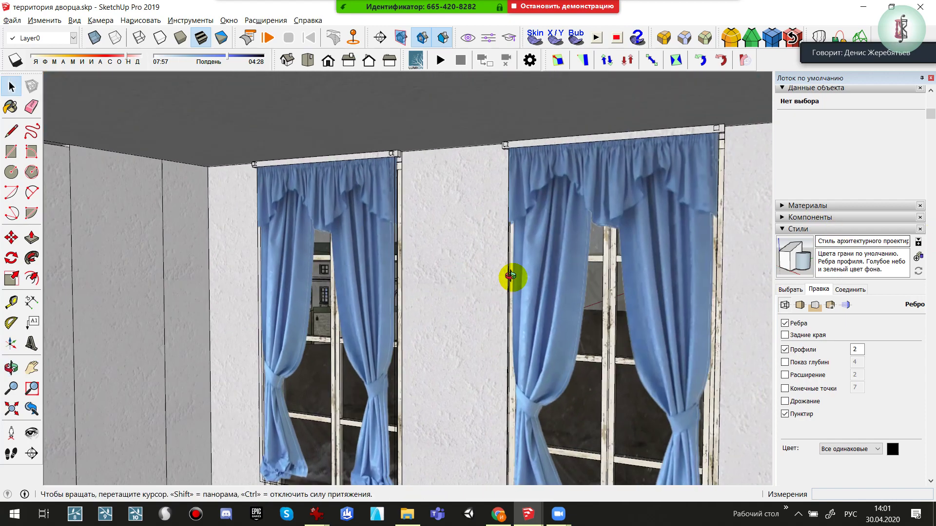
scroll(554, 274, "up", 5)
scroll(510, 294, "down", 5)
key("space")
mouse_move(511, 294)
middle_mouse_down()
mouse_move(366, 161)
mouse_move(428, 241)
mouse_move(292, 229)
mouse_move(439, 199)
mouse_move(365, 203)
mouse_move(570, 200)
mouse_move(498, 242)
mouse_move(424, 100)
mouse_move(390, 209)
middle_mouse_up()
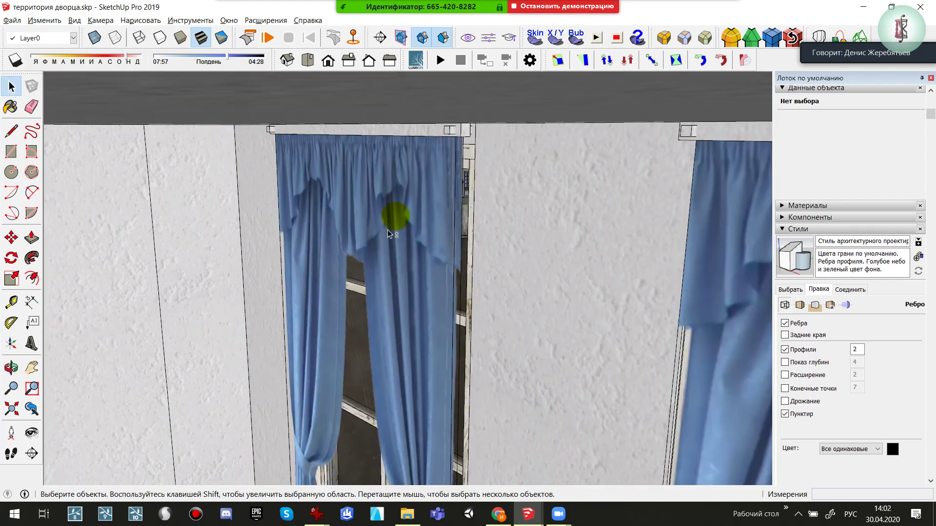
scroll(391, 209, "up", 2)
left_click(33, 441)
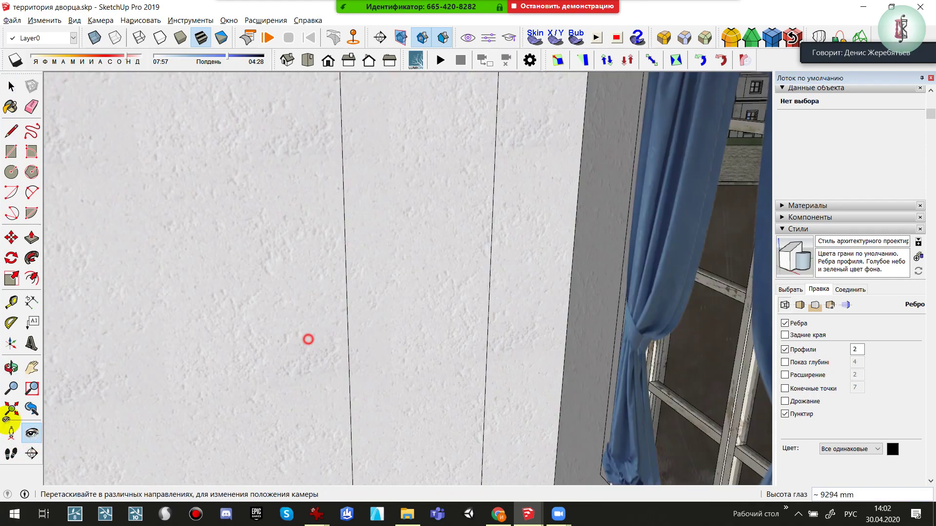
mouse_move(306, 338)
middle_mouse_down()
mouse_move(324, 334)
mouse_move(382, 240)
mouse_move(449, 279)
middle_mouse_up()
scroll(449, 279, "down", 5)
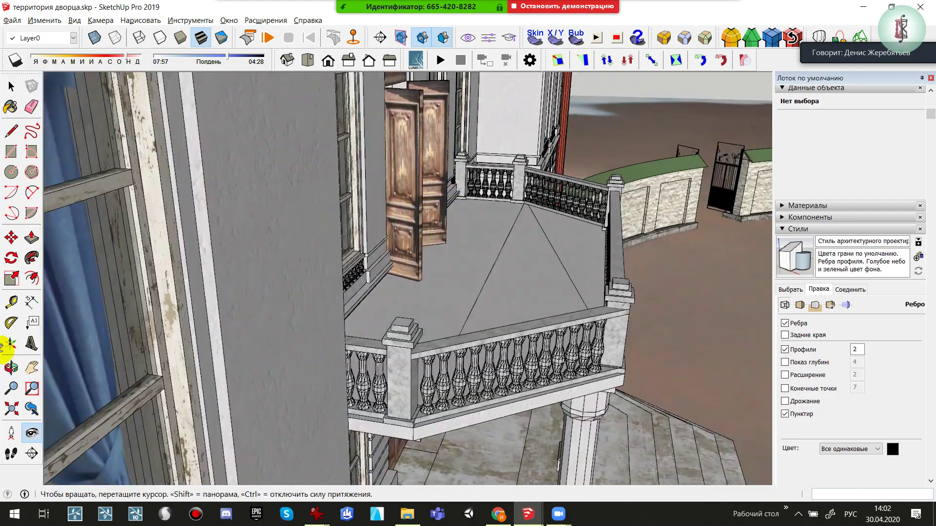
scroll(590, 322, "down", 5)
scroll(286, 330, "down", 3)
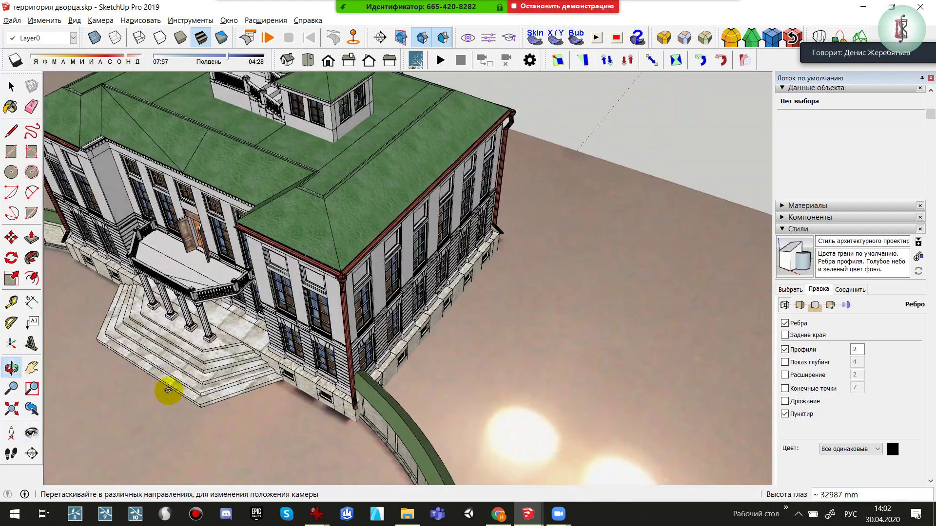
middle_click_drag(167, 387, 250, 293)
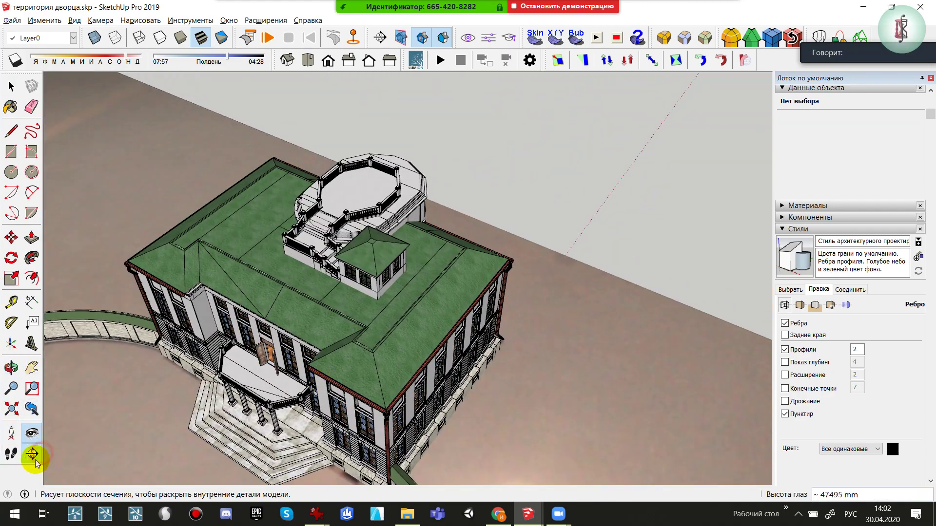
Place section plane Сечение 10 across the palace rooftop
left_click(32, 456)
left_click(511, 292)
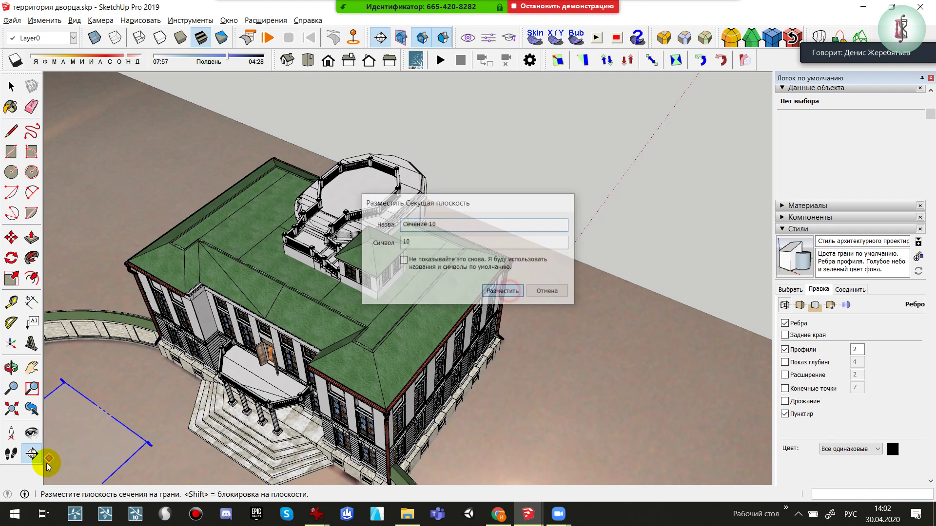
left_click(375, 193)
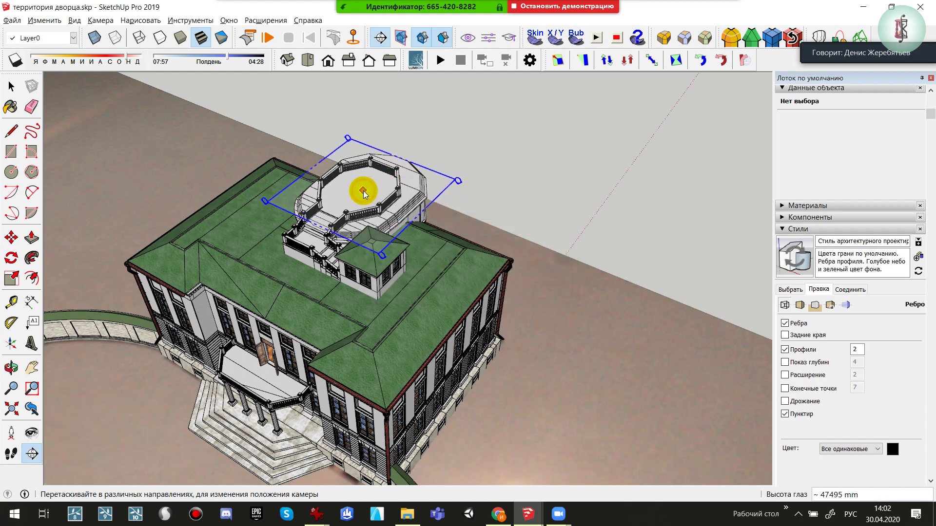
key("space")
scroll(496, 227, "down", 2)
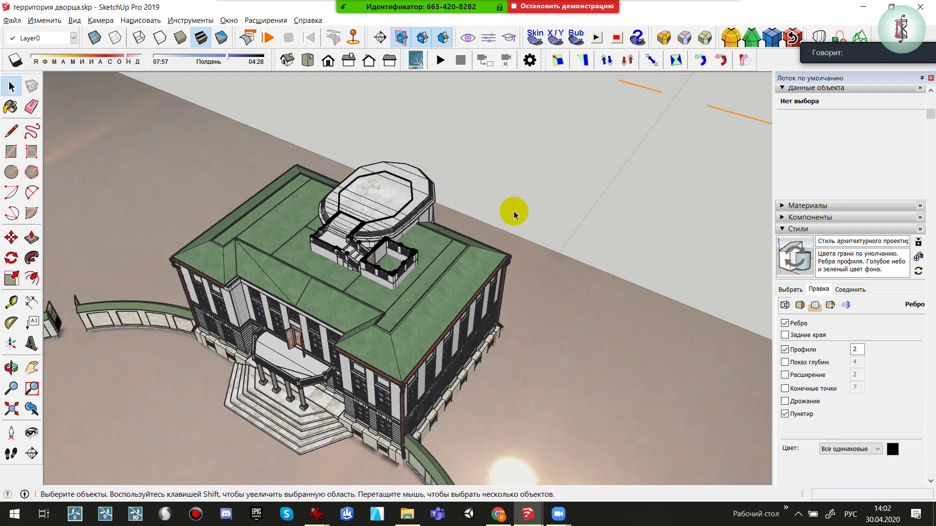
scroll(507, 213, "down", 2)
Move the section plane down to cut through the floors and orbit around the cut
left_click(533, 159)
key("m")
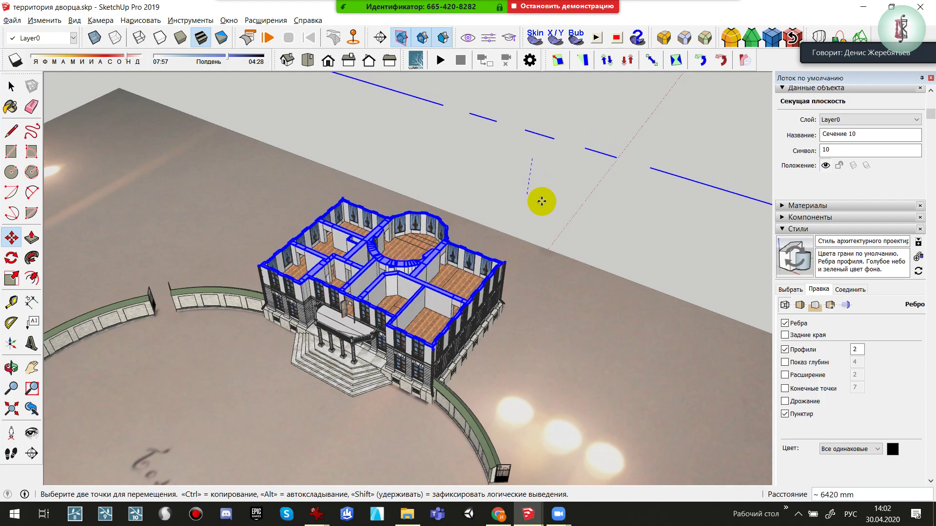
left_click(487, 229)
key("o")
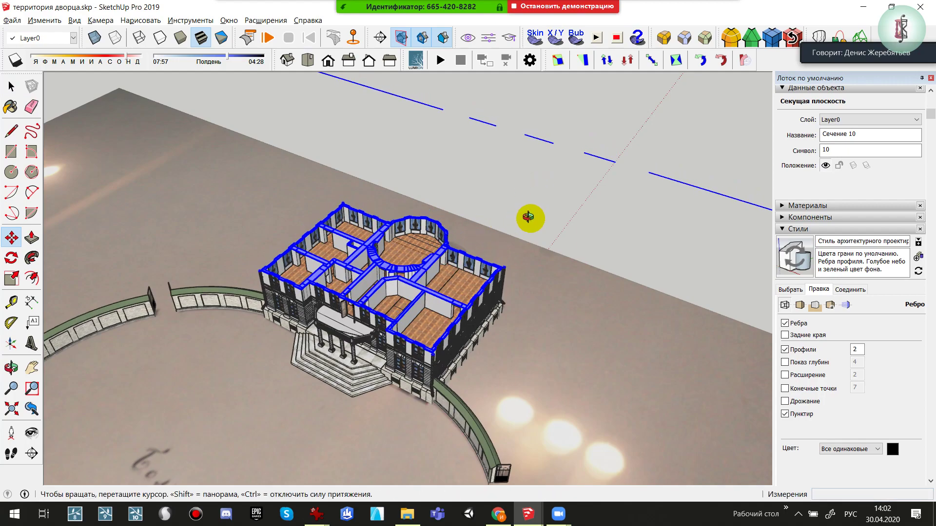
scroll(546, 208, "up", 3)
scroll(546, 209, "up", 2)
mouse_move(548, 219)
left_mouse_down()
mouse_move(485, 272)
mouse_move(502, 235)
mouse_move(539, 209)
mouse_move(507, 224)
mouse_move(226, 267)
mouse_move(281, 226)
mouse_move(609, 301)
left_mouse_up()
scroll(472, 251, "up", 2)
mouse_move(685, 389)
left_mouse_down()
mouse_move(467, 269)
mouse_move(703, 284)
mouse_move(328, 335)
mouse_move(412, 259)
mouse_move(182, 452)
mouse_move(278, 169)
left_mouse_up()
Lower the section plane to the lower storey, then raise it to floor level
key("m")
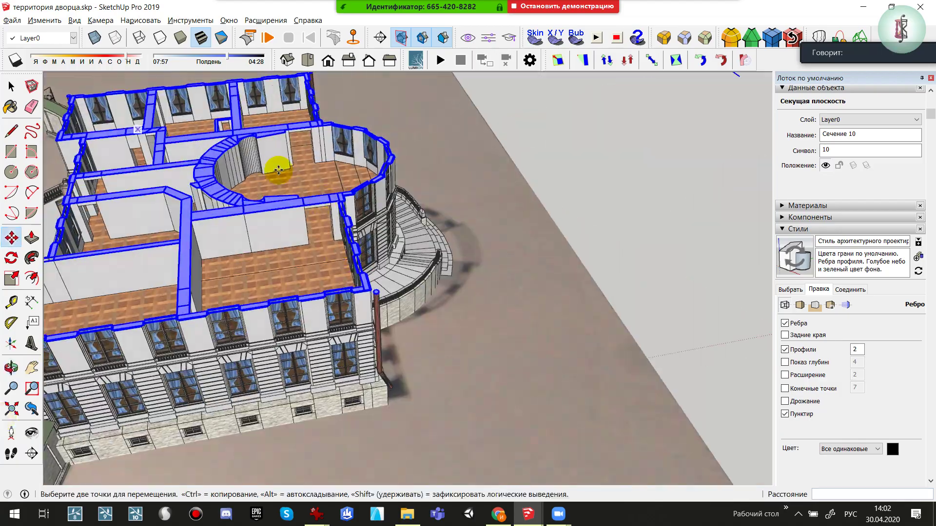
mouse_move(247, 149)
middle_mouse_down()
mouse_move(286, 155)
mouse_move(141, 230)
mouse_move(252, 165)
mouse_move(250, 179)
mouse_move(382, 248)
mouse_move(286, 305)
mouse_move(485, 292)
mouse_move(595, 252)
mouse_move(536, 245)
mouse_move(621, 244)
mouse_move(386, 359)
mouse_move(475, 289)
mouse_move(347, 328)
middle_mouse_up()
scroll(249, 179, "up", 2)
scroll(452, 224, "up", 2)
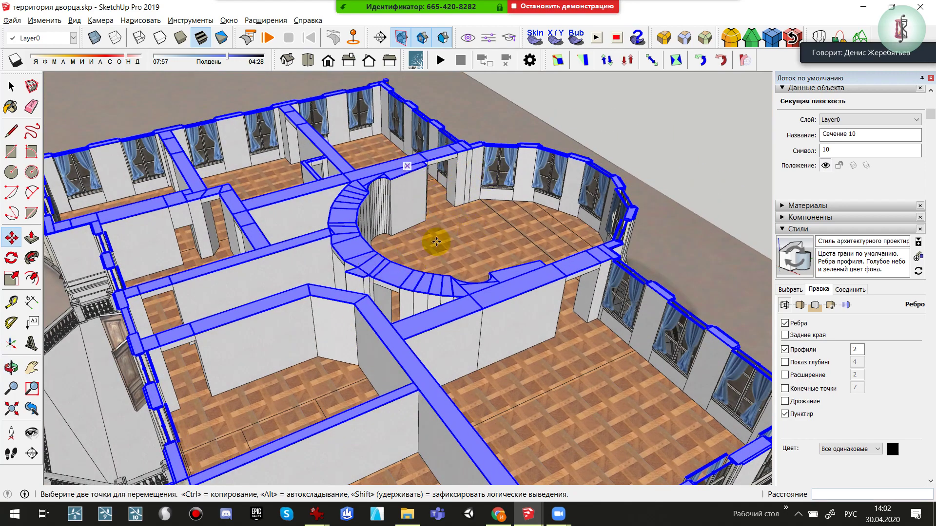
mouse_move(437, 242)
middle_mouse_down()
mouse_move(507, 203)
mouse_move(543, 203)
mouse_move(575, 170)
middle_mouse_up()
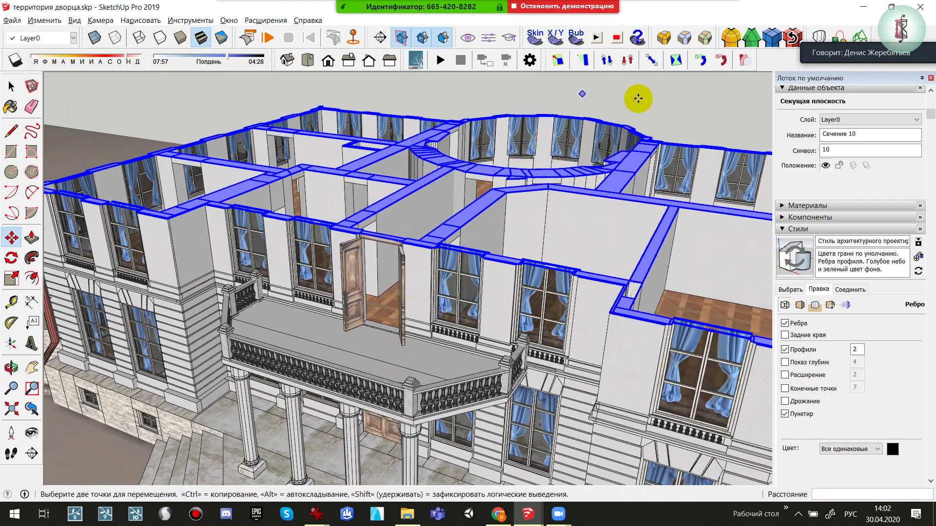
left_click_drag(633, 103, 639, 145)
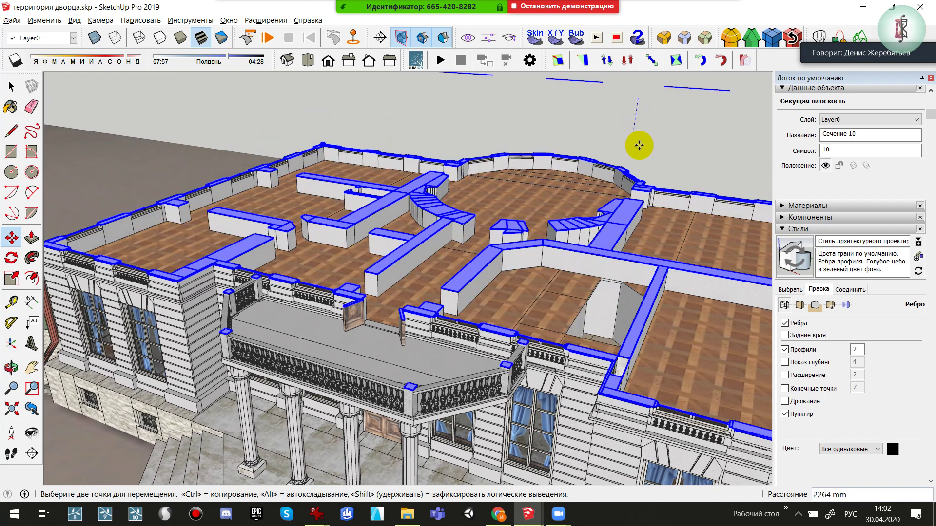
left_click_drag(636, 179, 636, 181)
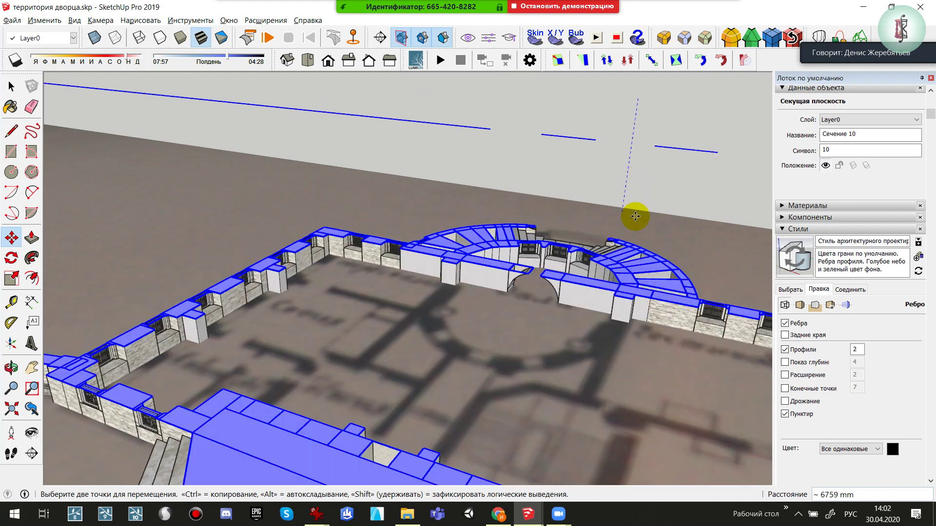
left_click_drag(635, 200, 632, 197)
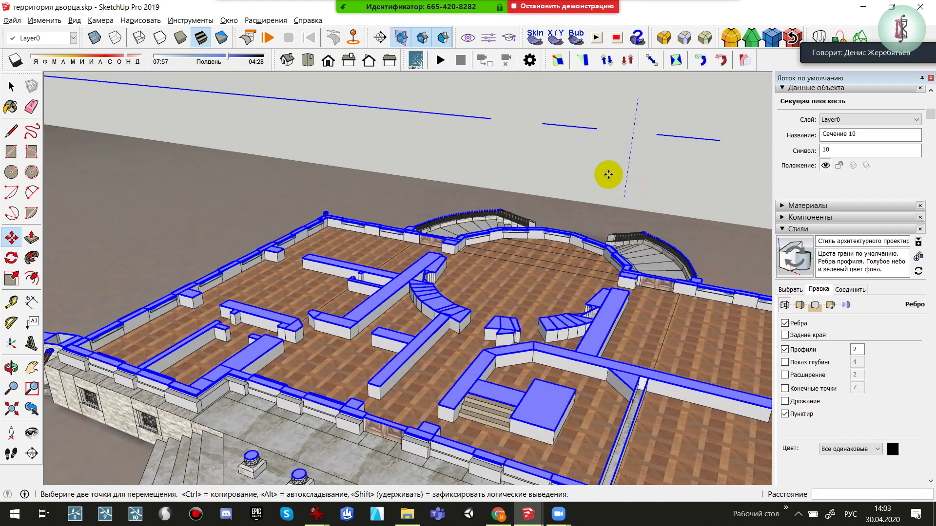
Raise the section plane above the roof, leaving the palace uncut
scroll(608, 174, "down", 3)
scroll(609, 173, "down", 2)
mouse_move(621, 162)
middle_mouse_down()
mouse_move(609, 215)
mouse_move(637, 189)
mouse_move(497, 223)
mouse_move(563, 179)
middle_mouse_up()
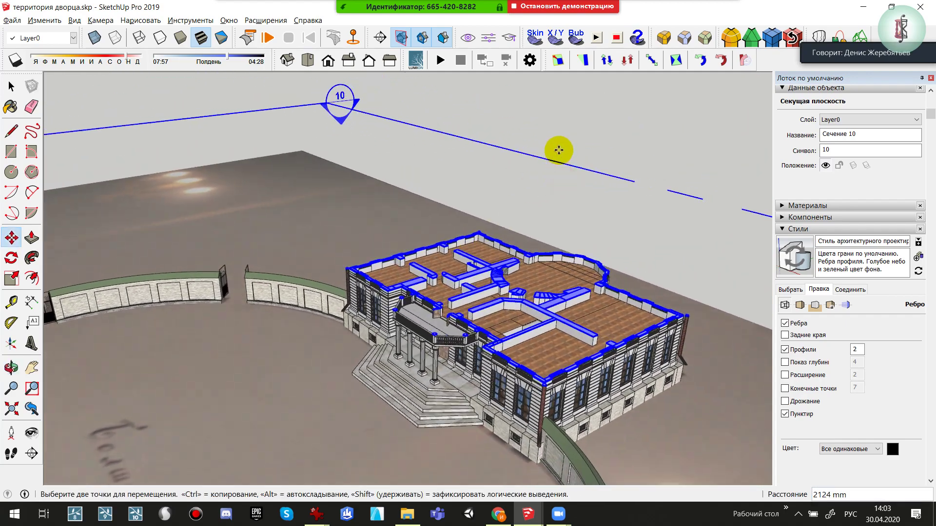
left_click_drag(558, 150, 577, 96)
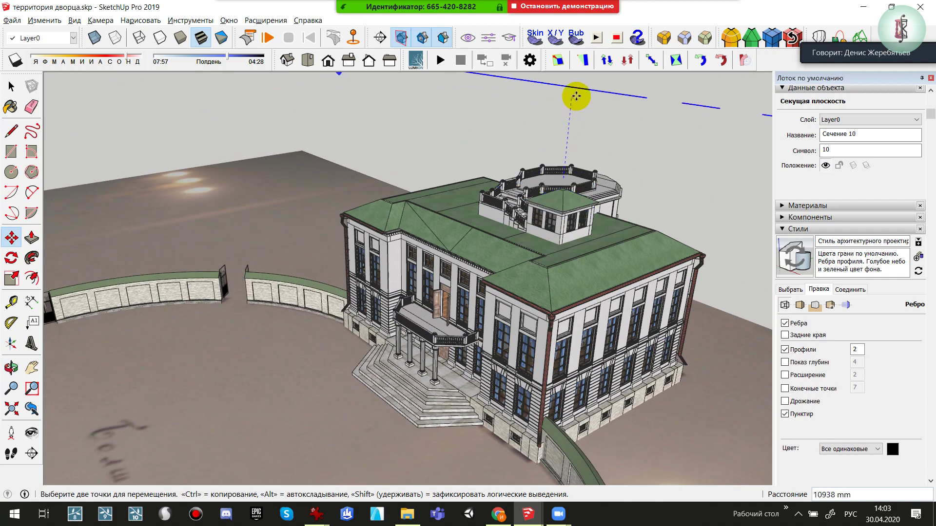
middle_click_drag(675, 219, 643, 263)
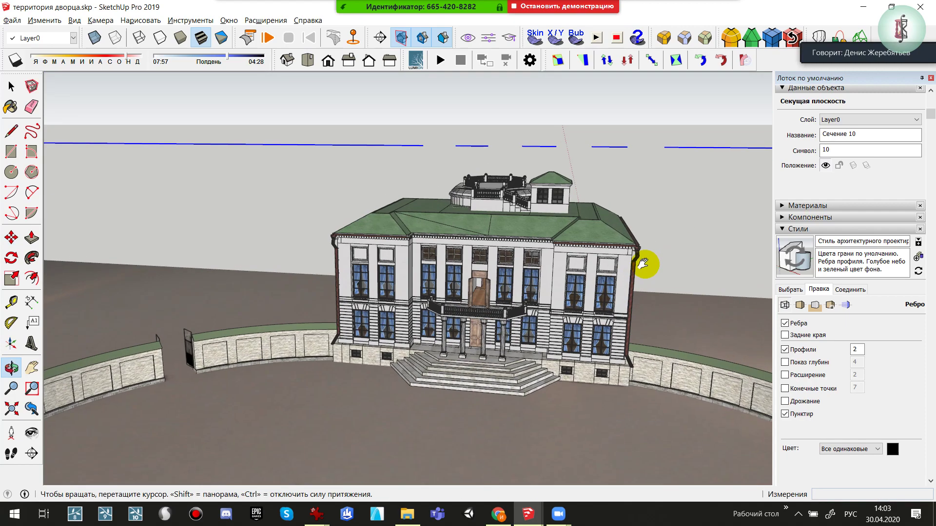
key("space")
Orbit down to the entrance stairs and turn off Edges and Profiles in the style
left_click(643, 183)
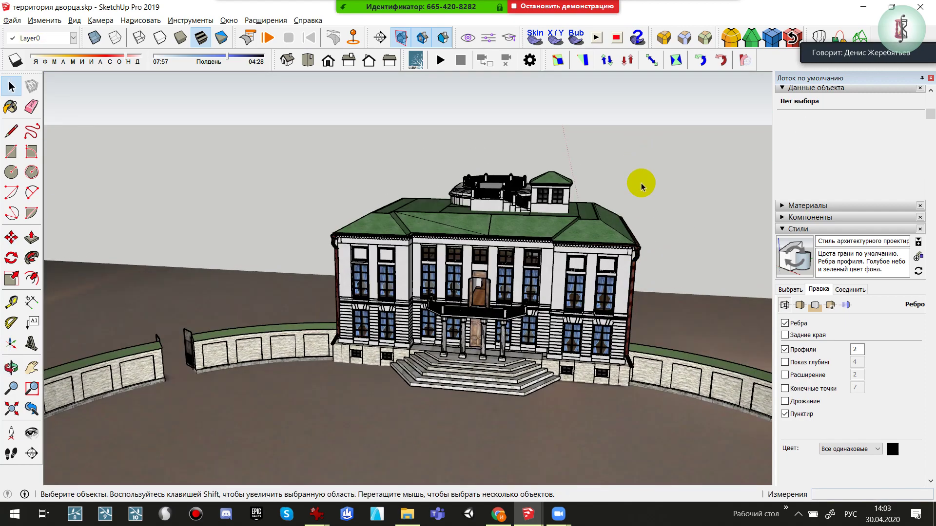
mouse_move(509, 297)
middle_mouse_down()
mouse_move(561, 244)
mouse_move(744, 407)
middle_mouse_up()
scroll(543, 313, "up", 3)
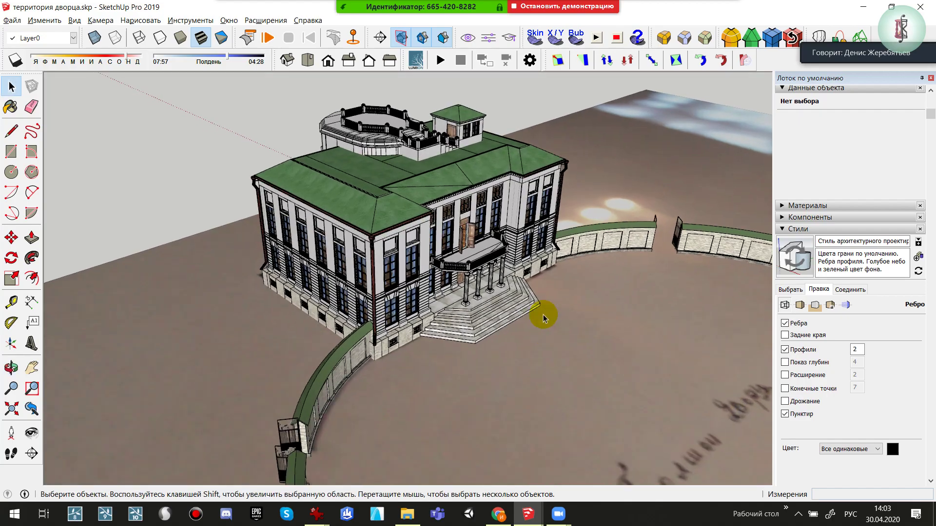
scroll(341, 109, "up", 3)
mouse_move(342, 110)
middle_mouse_down()
mouse_move(548, 251)
mouse_move(540, 292)
middle_mouse_up()
scroll(547, 251, "up", 2)
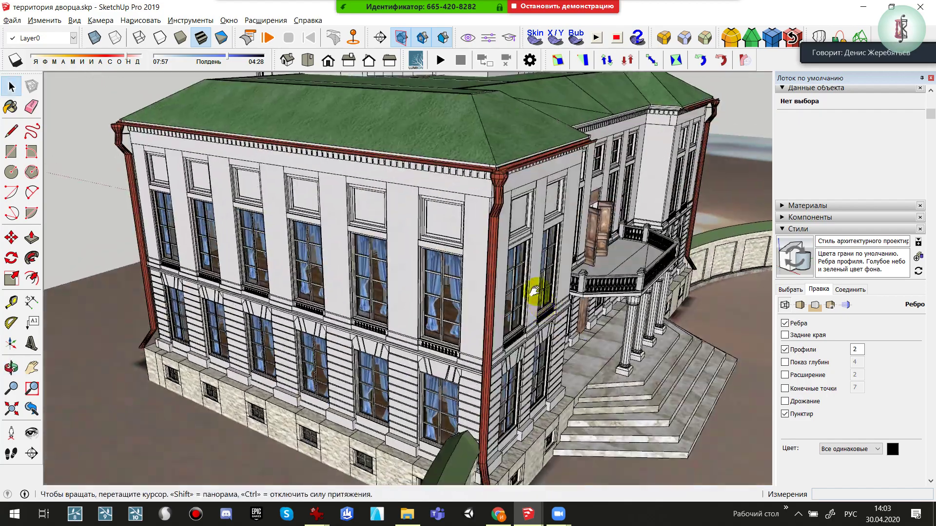
scroll(419, 239, "up", 3)
scroll(428, 382, "up", 3)
mouse_move(429, 382)
middle_mouse_down()
mouse_move(382, 393)
mouse_move(445, 307)
mouse_move(342, 344)
middle_mouse_up()
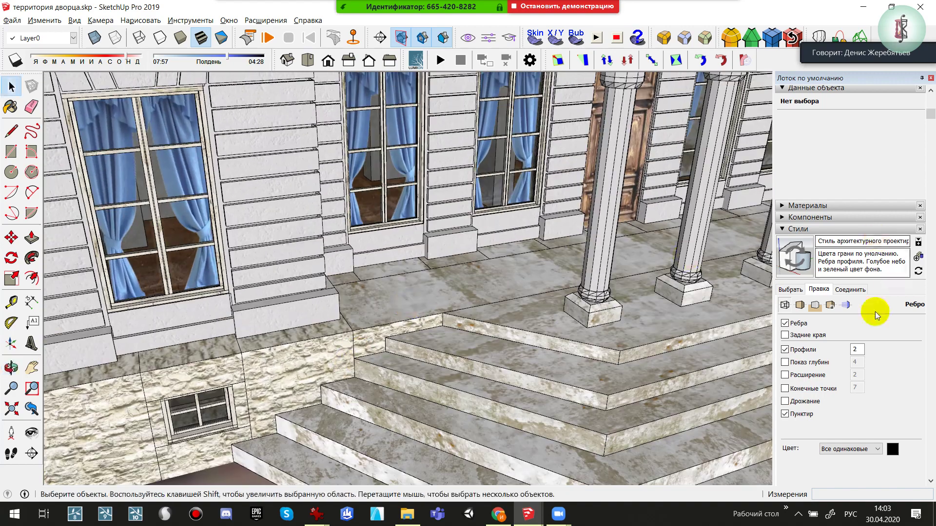
left_click(785, 323)
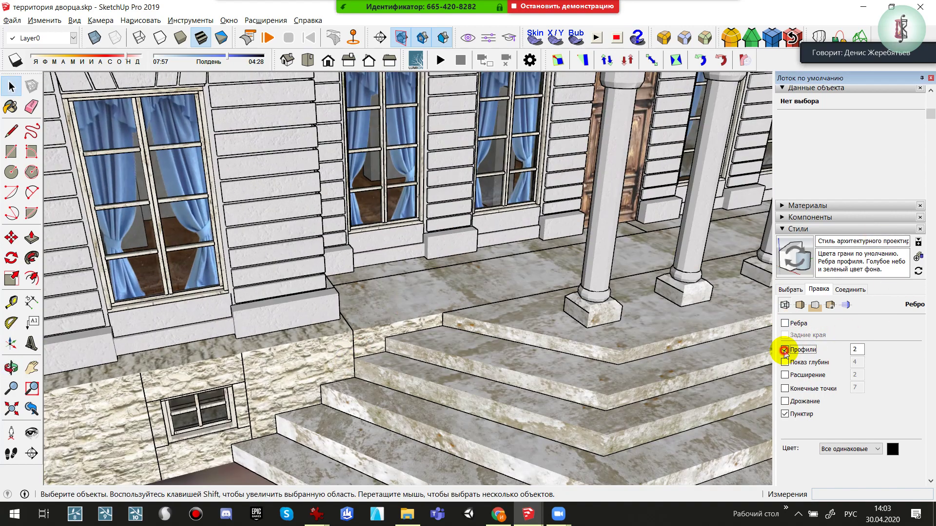
left_click(785, 350)
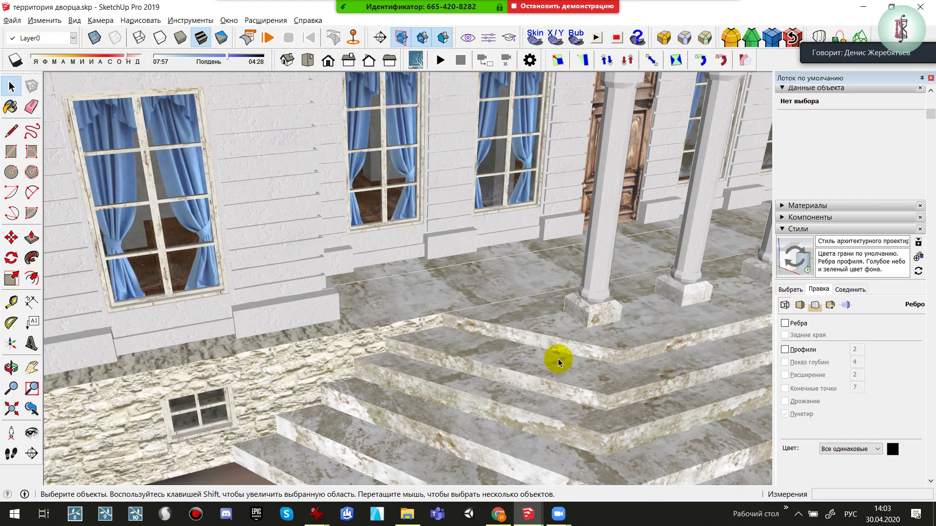
Turn edge lines back on and orbit in close to the balcony balustrade
mouse_move(557, 319)
middle_mouse_down()
mouse_move(308, 326)
mouse_move(502, 345)
mouse_move(393, 288)
mouse_move(364, 295)
mouse_move(560, 303)
mouse_move(464, 299)
mouse_move(634, 319)
middle_mouse_up()
scroll(502, 345, "down", 3)
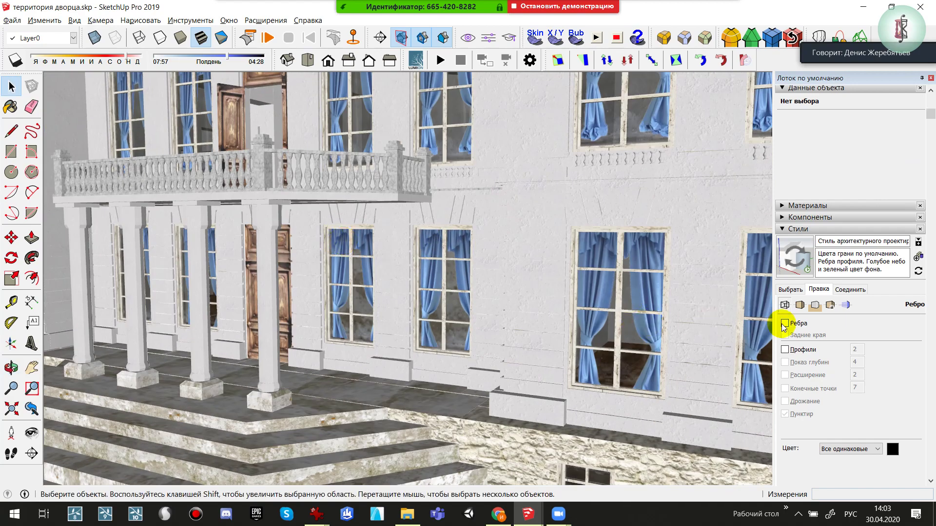
left_click(785, 350)
mouse_move(528, 366)
middle_mouse_down()
mouse_move(479, 184)
mouse_move(463, 253)
mouse_move(489, 229)
middle_mouse_up()
scroll(489, 229, "down", 5)
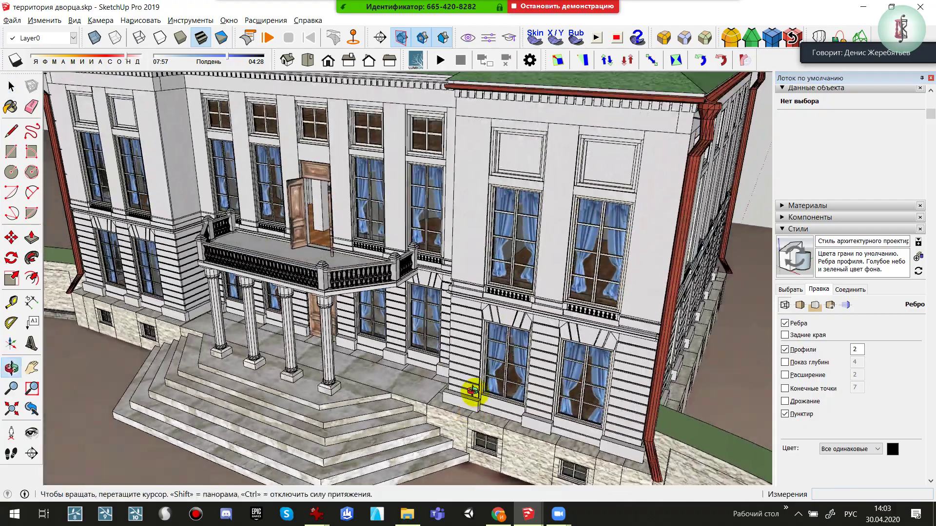
scroll(316, 244, "up", 3)
scroll(310, 275, "up", 2)
mouse_move(310, 275)
middle_mouse_down()
mouse_move(501, 255)
mouse_move(366, 313)
mouse_move(313, 309)
mouse_move(507, 285)
middle_mouse_up()
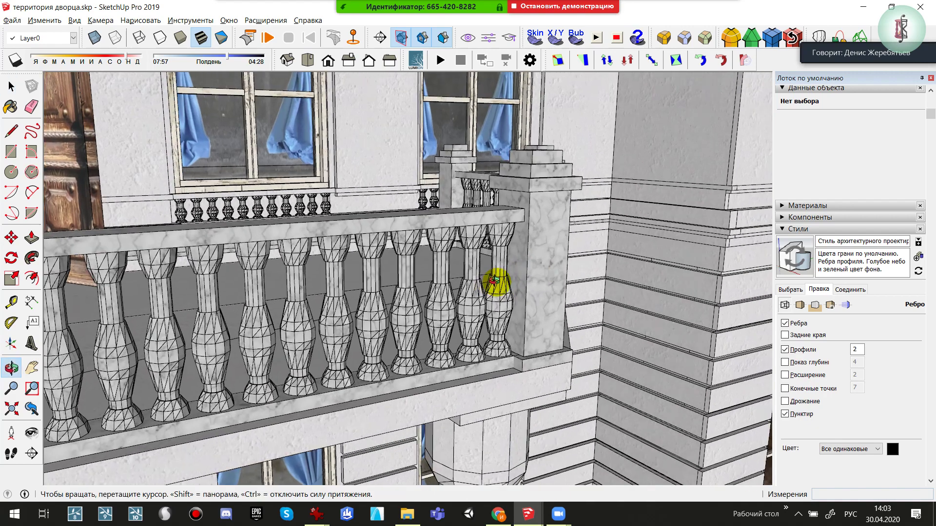
scroll(507, 285, "up", 2)
Hide edges again on the balustrade close-up and view the whole balcony and doorway
left_click(785, 324)
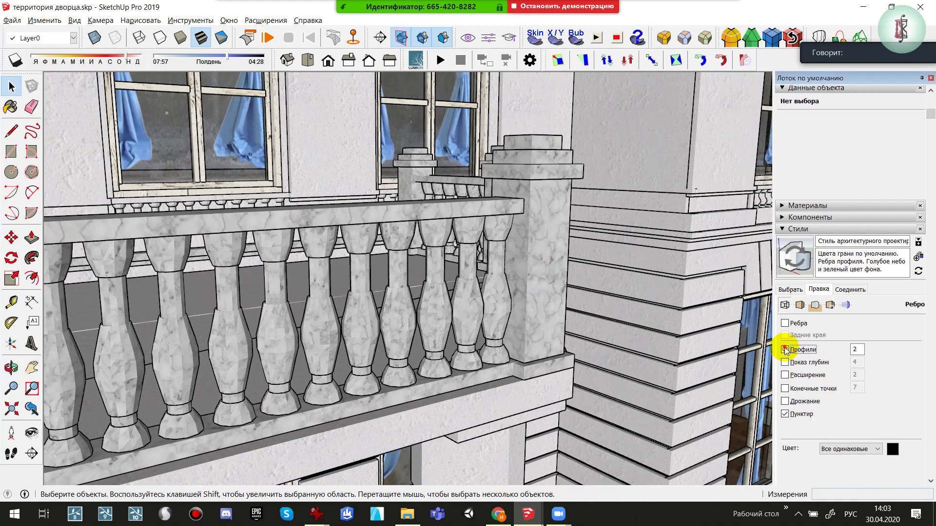
scroll(535, 273, "down", 2)
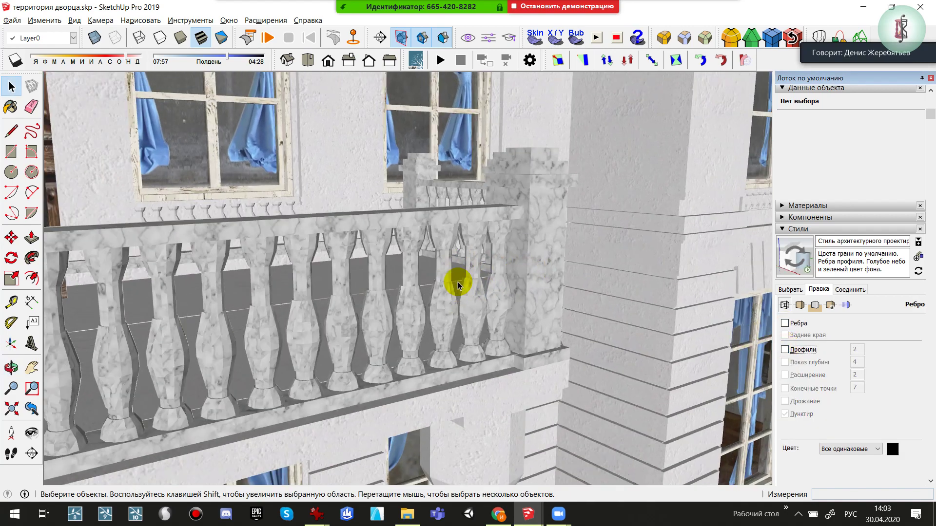
scroll(455, 278, "down", 2)
mouse_move(424, 288)
middle_mouse_down()
mouse_move(560, 309)
mouse_move(347, 336)
mouse_move(393, 317)
middle_mouse_up()
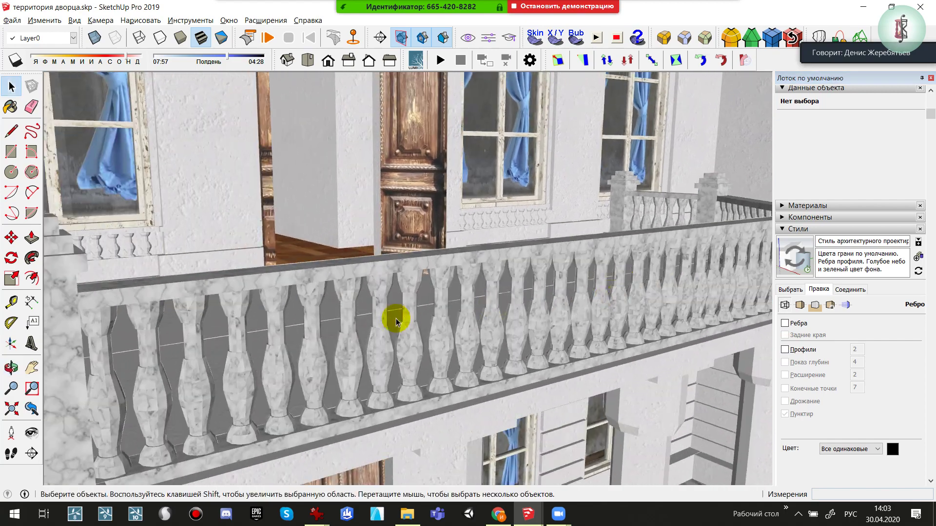
scroll(587, 282, "up", 3)
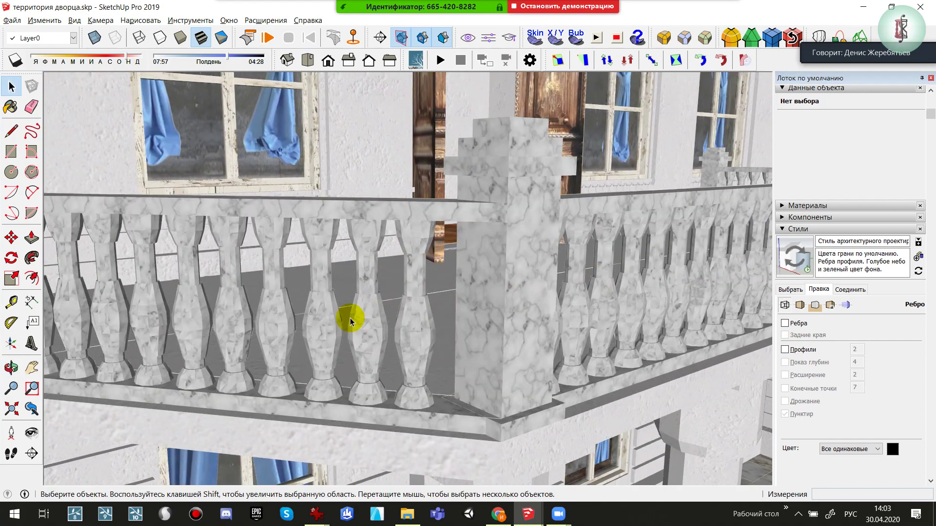
scroll(350, 321, "down", 3)
scroll(349, 317, "down", 2)
mouse_move(345, 317)
middle_mouse_down()
mouse_move(349, 278)
mouse_move(314, 290)
mouse_move(445, 224)
mouse_move(360, 278)
middle_mouse_up()
scroll(368, 239, "up", 3)
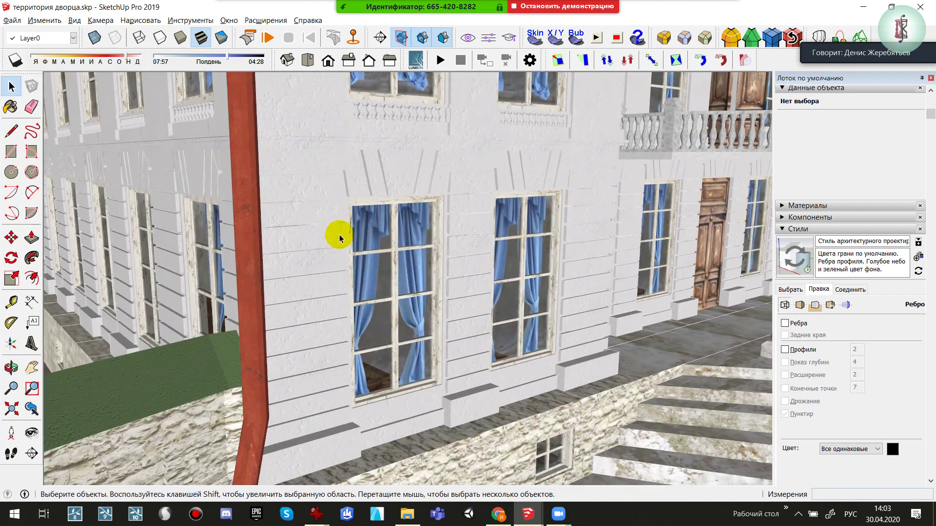
Orbit past the curved staircase, select the territory plan image, and reach the other facade
mouse_move(307, 351)
middle_mouse_down()
mouse_move(445, 226)
mouse_move(489, 362)
mouse_move(338, 355)
mouse_move(560, 349)
mouse_move(437, 290)
mouse_move(590, 276)
mouse_move(549, 245)
mouse_move(437, 273)
mouse_move(382, 273)
mouse_move(581, 267)
mouse_move(485, 303)
mouse_move(485, 313)
mouse_move(428, 69)
middle_mouse_up()
scroll(409, 203, "down", 5)
scroll(334, 293, "down", 5)
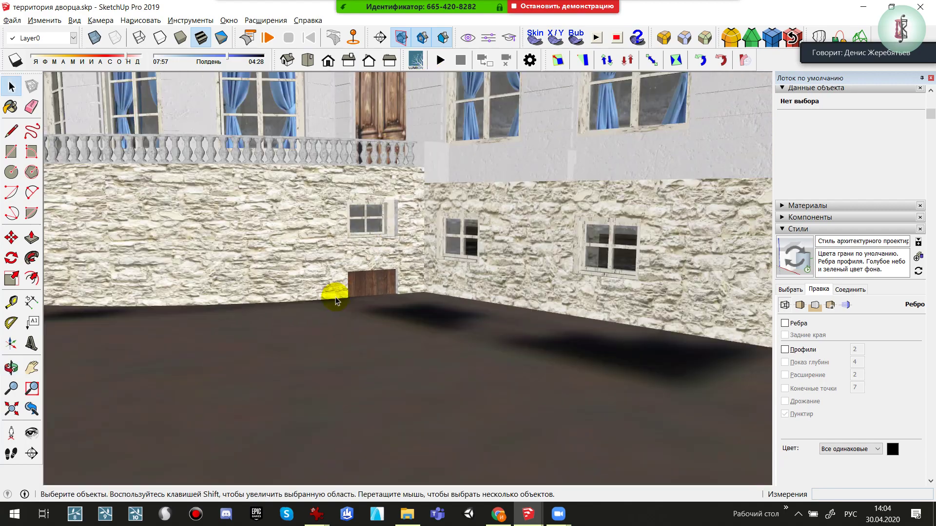
scroll(341, 309, "down", 3)
mouse_move(341, 309)
middle_mouse_down()
mouse_move(489, 352)
mouse_move(538, 351)
mouse_move(372, 353)
middle_mouse_up()
scroll(508, 378, "down", 5)
left_click(401, 390)
scroll(401, 390, "up", 3)
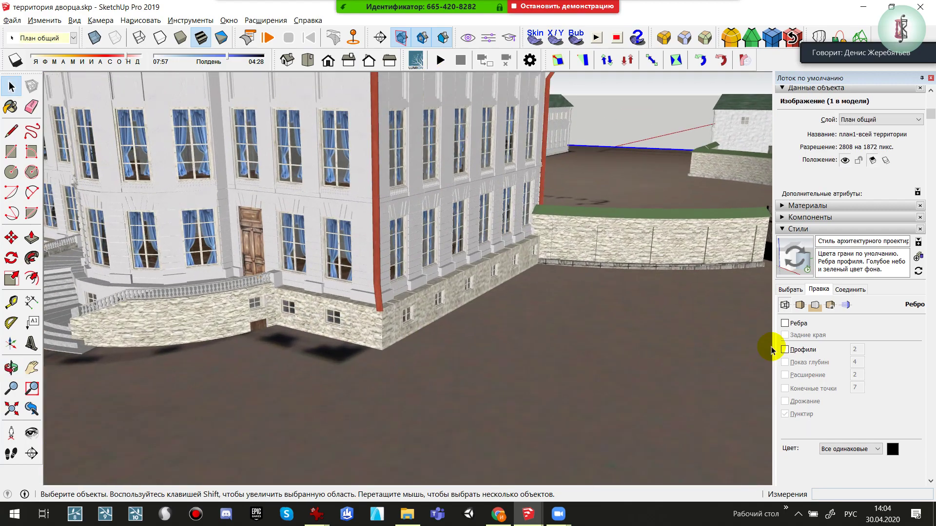
mouse_move(731, 329)
middle_mouse_down()
mouse_move(538, 334)
mouse_move(397, 308)
mouse_move(445, 286)
mouse_move(706, 299)
mouse_move(554, 307)
mouse_move(428, 376)
middle_mouse_up()
scroll(418, 382, "up", 2)
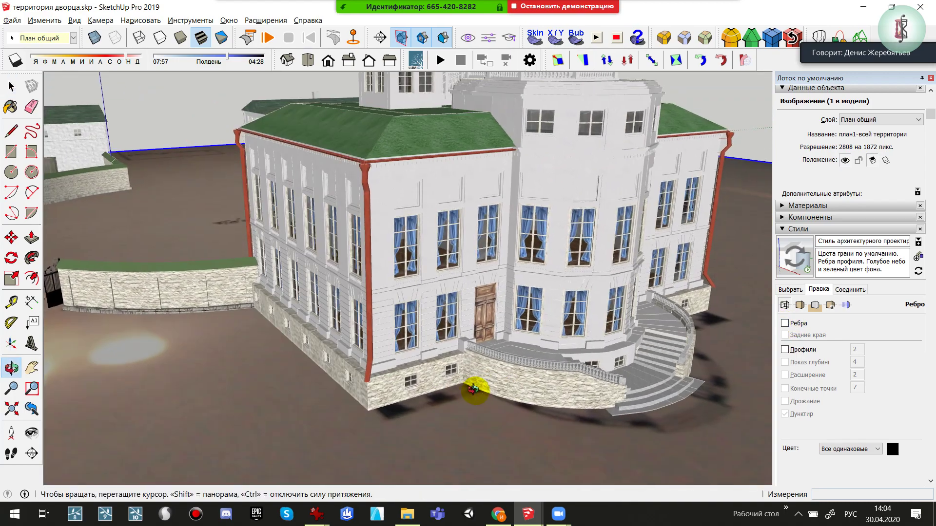
scroll(501, 363, "up", 3)
scroll(500, 364, "up", 2)
scroll(469, 392, "up", 1)
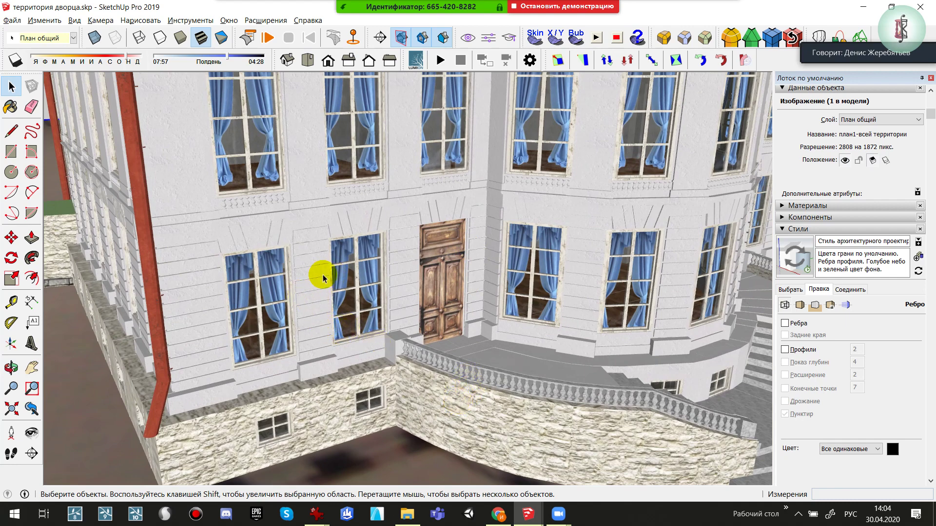
Orbit around the facade, the terrace and wall beside the door, and the curved terrace
mouse_move(442, 263)
middle_mouse_down()
mouse_move(404, 382)
mouse_move(397, 255)
mouse_move(335, 324)
mouse_move(330, 6)
middle_mouse_up()
scroll(257, 331, "up", 3)
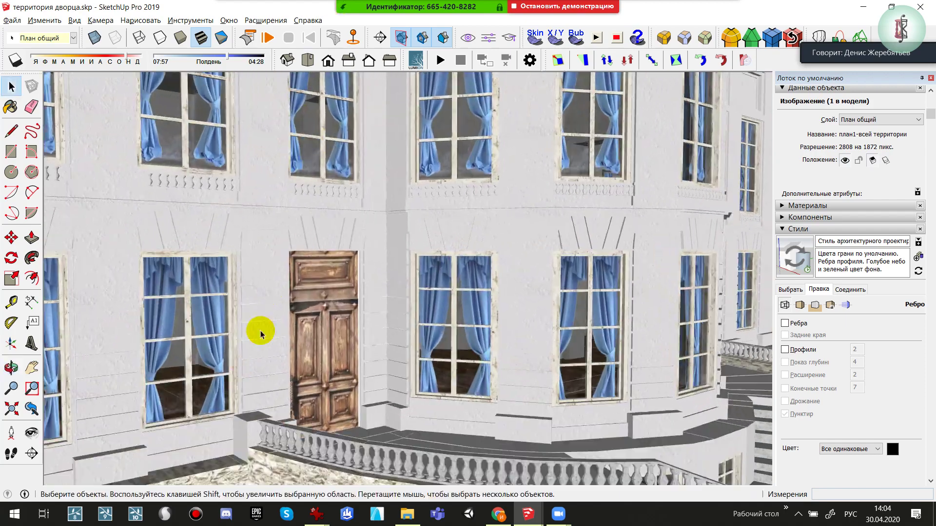
scroll(299, 356, "up", 2)
scroll(178, 182, "up", 2)
middle_click_drag(177, 182, 280, 304)
scroll(280, 304, "up", 2)
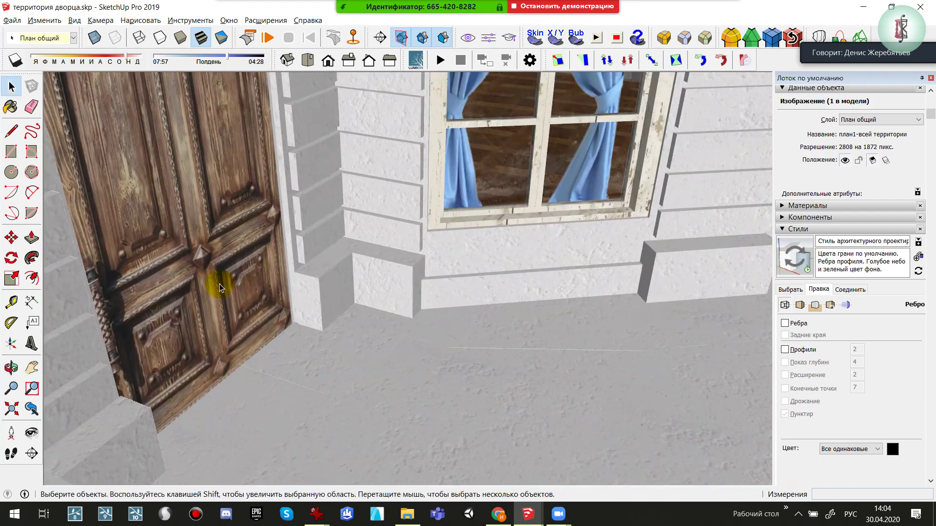
mouse_move(219, 283)
middle_mouse_down()
mouse_move(622, 272)
mouse_move(472, 391)
middle_mouse_up()
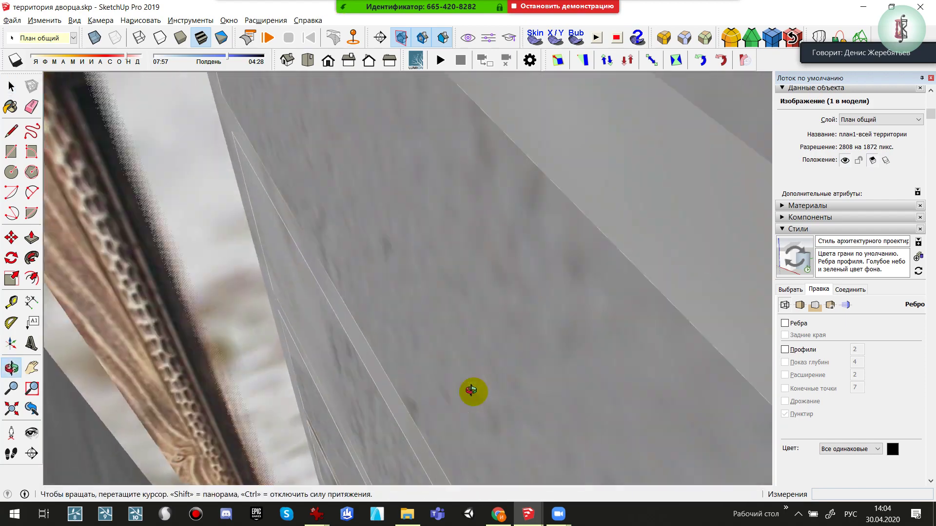
scroll(225, 284, "down", 3)
scroll(230, 281, "down", 2)
scroll(230, 281, "down", 1)
scroll(230, 281, "down", 3)
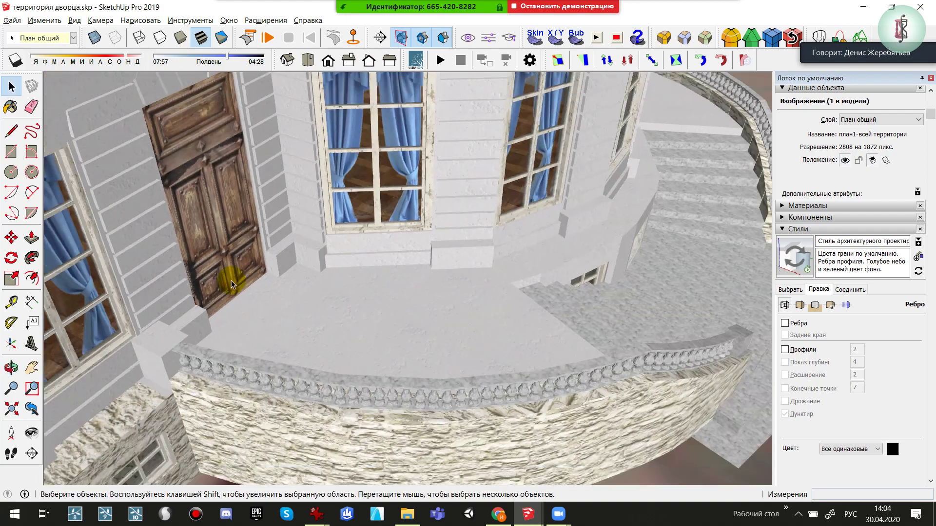
mouse_move(231, 280)
middle_mouse_down()
mouse_move(539, 345)
mouse_move(255, 247)
mouse_move(313, 262)
mouse_move(391, 336)
middle_mouse_up()
scroll(237, 285, "down", 2)
scroll(237, 286, "down", 3)
scroll(255, 246, "down", 3)
scroll(501, 184, "up", 3)
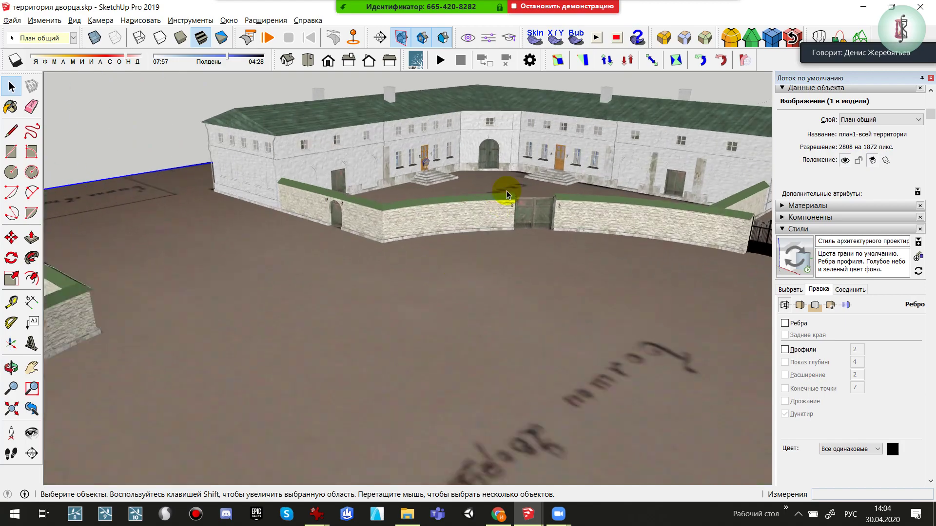
scroll(502, 184, "up", 2)
Switch Edges and Profiles back on in the style, then orbit toward the wall gate
left_click(784, 323)
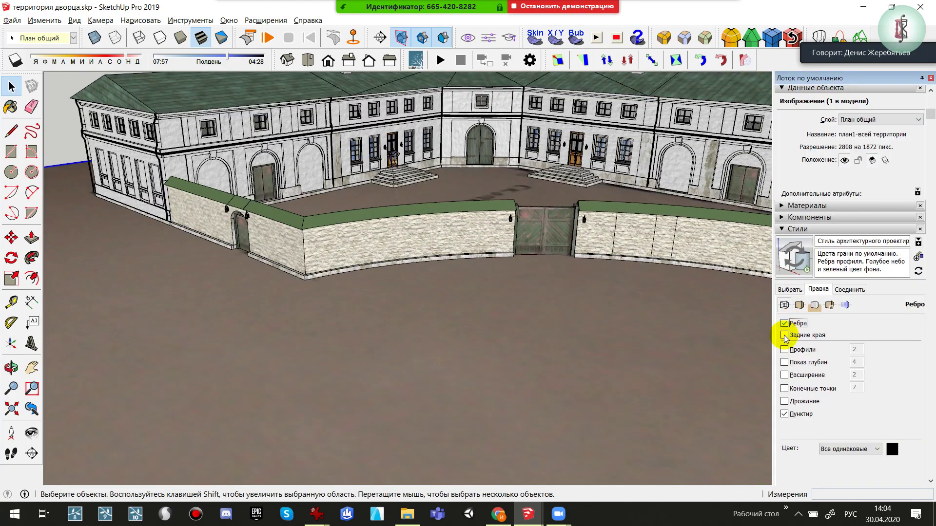
left_click(783, 350)
middle_click_drag(585, 320, 570, 376)
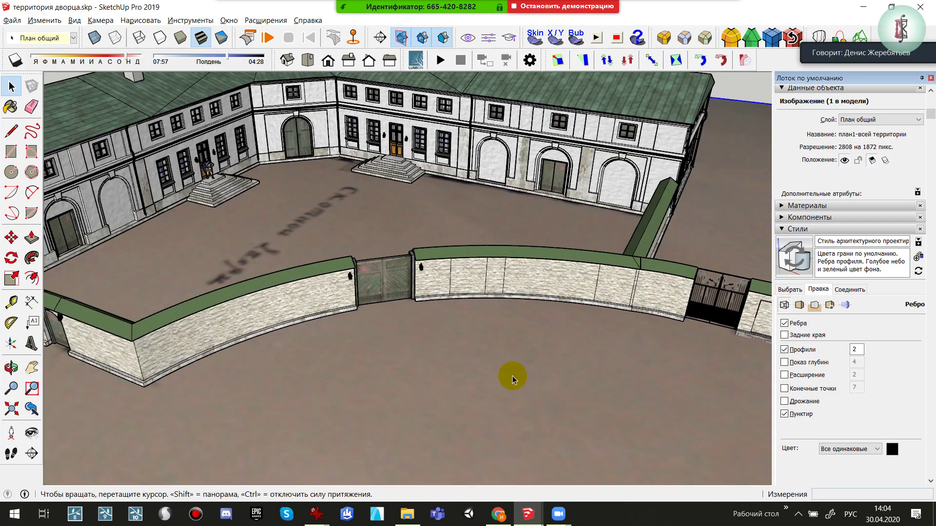
scroll(367, 259, "up", 3)
scroll(361, 255, "up", 2)
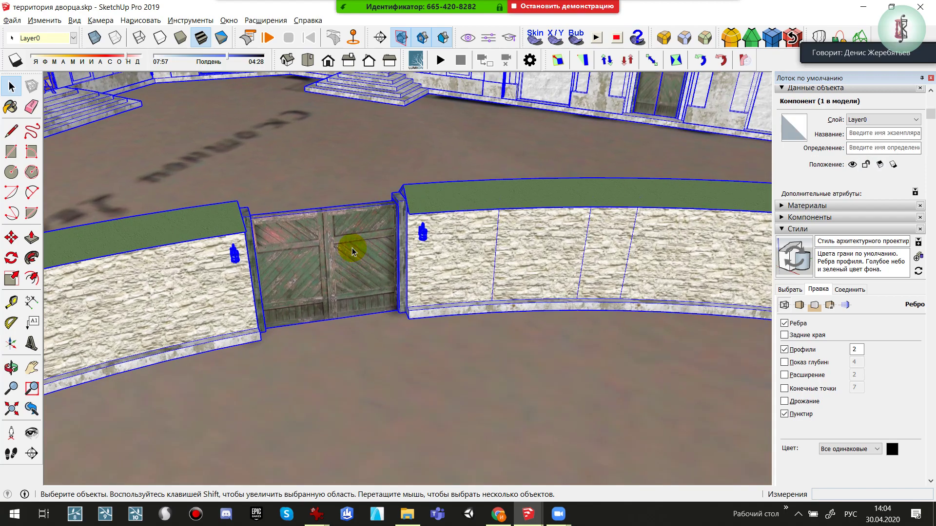
mouse_move(352, 248)
middle_mouse_down()
mouse_move(334, 429)
mouse_move(481, 278)
mouse_move(278, 318)
mouse_move(650, 264)
mouse_move(510, 274)
mouse_move(577, 263)
middle_mouse_up()
Inside the wall component, open the Ворота кованные gate and rotate one leaf about its hinge
double_click(577, 263)
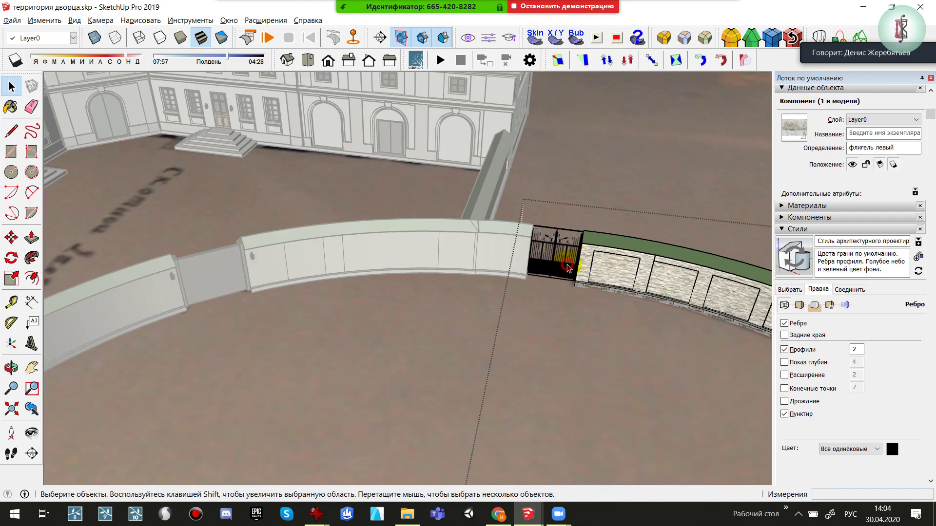
scroll(573, 266, "up", 2)
left_click(568, 267)
scroll(567, 269, "up", 2)
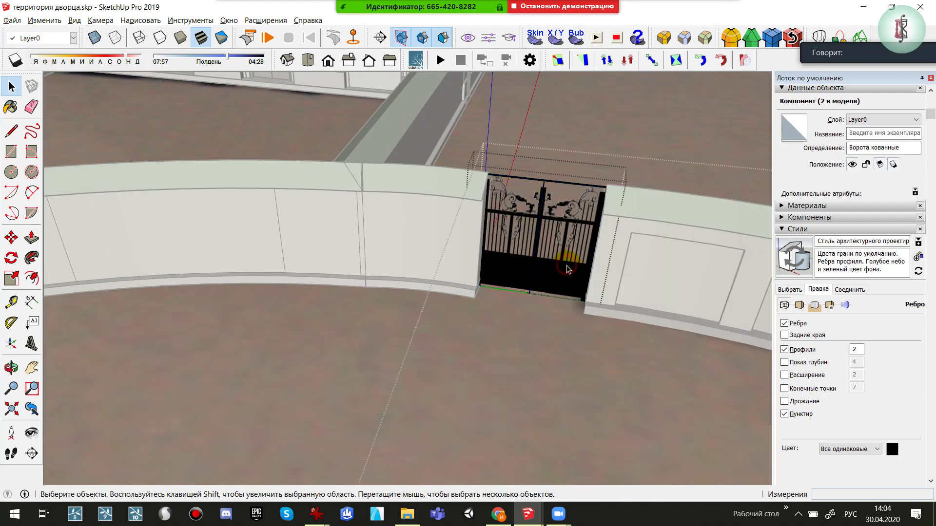
double_click(567, 269)
scroll(566, 268, "up", 2)
left_click(565, 269)
key("q")
scroll(590, 329, "up", 2)
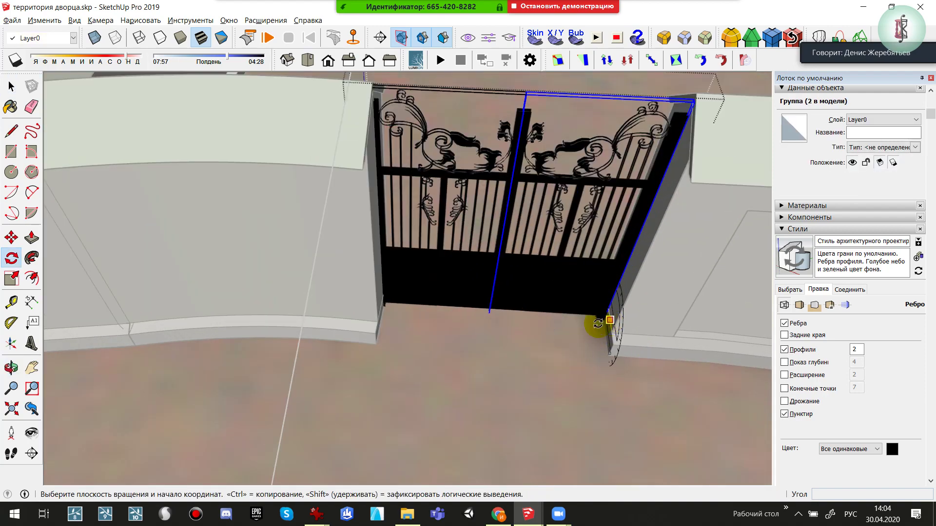
left_click(566, 329)
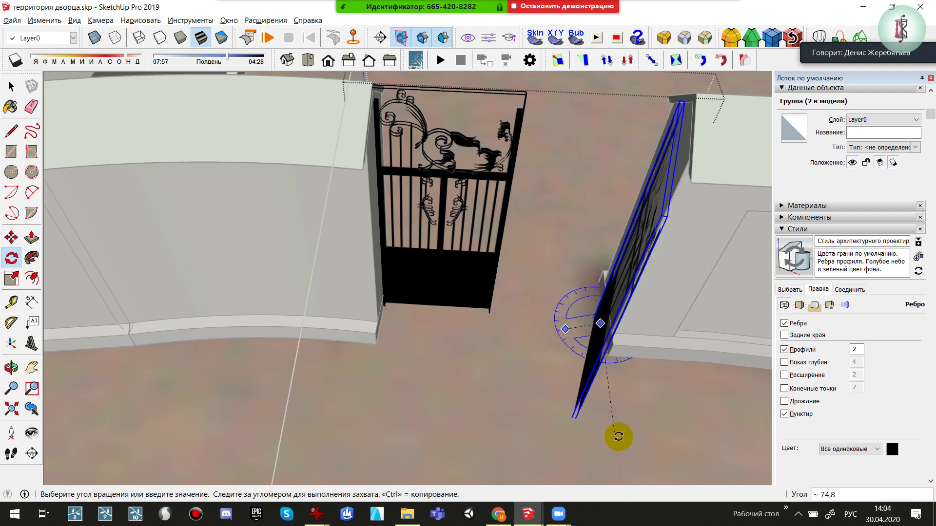
left_click(564, 384)
scroll(546, 359, "down", 3)
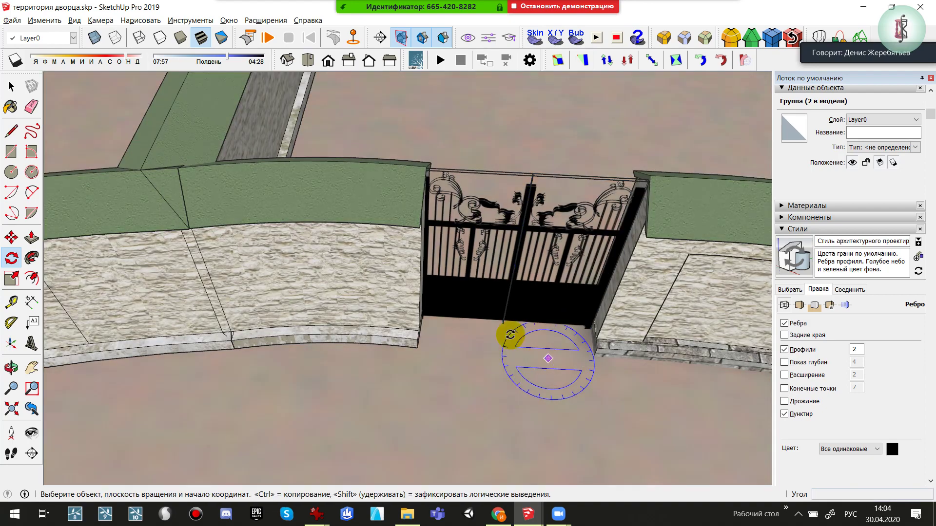
scroll(342, 274, "down", 3)
scroll(479, 317, "up", 3)
Delete the section plane over the wall junction
mouse_move(478, 317)
middle_mouse_down()
mouse_move(499, 246)
mouse_move(470, 252)
mouse_move(340, 185)
mouse_move(550, 163)
mouse_move(711, 205)
mouse_move(634, 201)
mouse_move(573, 169)
mouse_move(555, 203)
mouse_move(577, 132)
mouse_move(286, 272)
mouse_move(746, 221)
mouse_move(443, 267)
mouse_move(495, 282)
mouse_move(366, 261)
mouse_move(493, 259)
mouse_move(334, 259)
mouse_move(398, 317)
mouse_move(518, 293)
mouse_move(388, 307)
middle_mouse_up()
left_click(573, 168)
double_click(567, 175)
left_click(577, 132)
key("Delete")
Edit inside the wing's upper-floor window group, then bring up стены.skp with its two curved wall groups
scroll(383, 249, "up", 3)
scroll(368, 265, "up", 3)
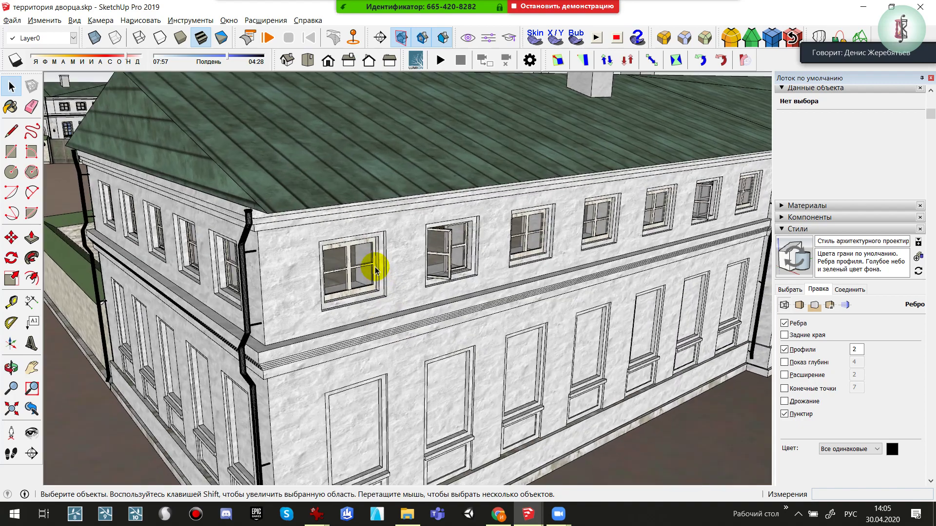
scroll(370, 276, "up", 3)
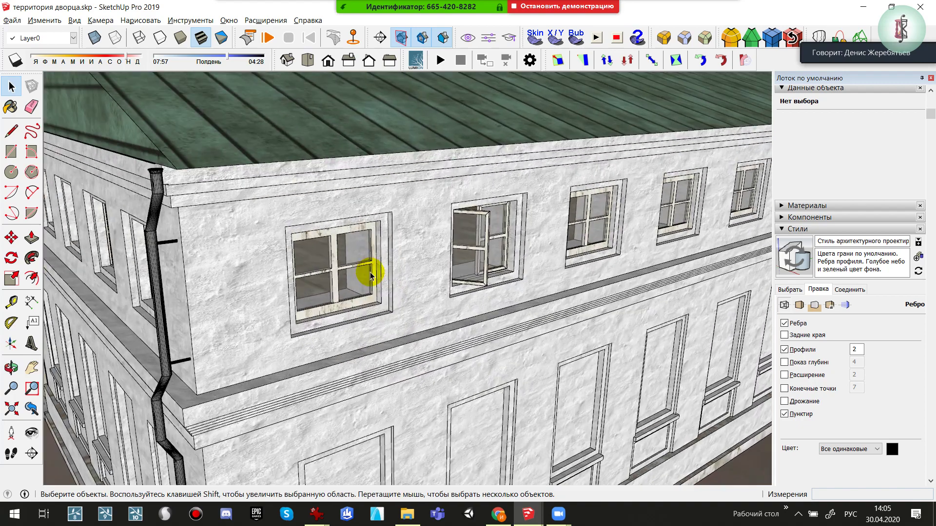
left_click(362, 305)
double_click(362, 305)
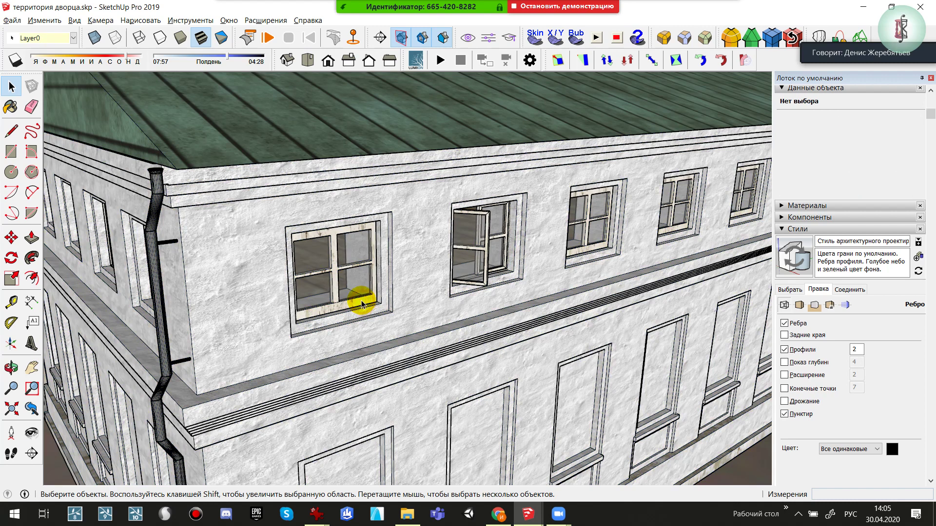
left_click(362, 305)
scroll(360, 304, "up", 2)
double_click(357, 302)
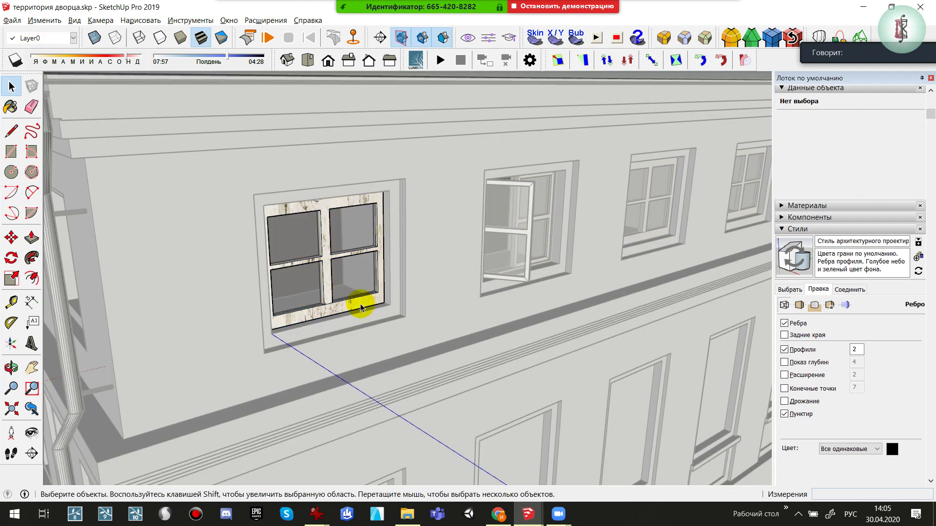
scroll(354, 303, "up", 2)
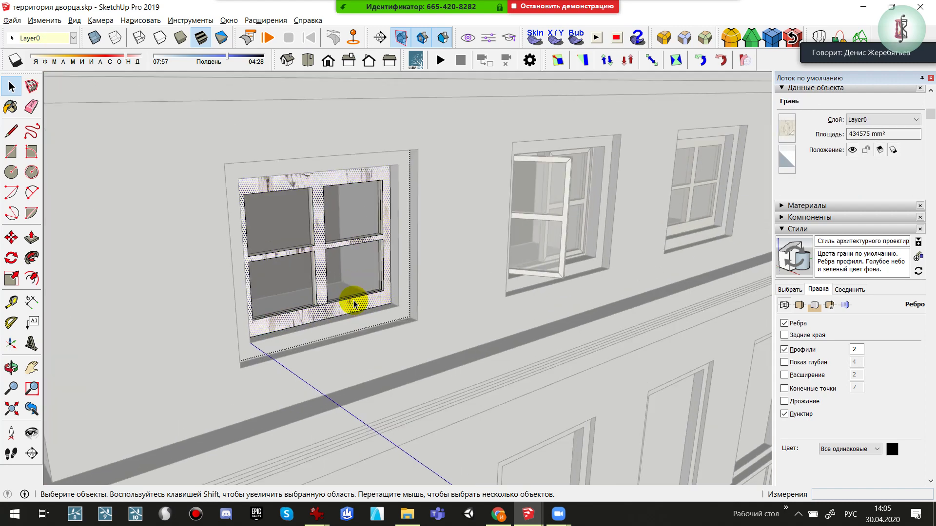
middle_click_drag(355, 303, 419, 304)
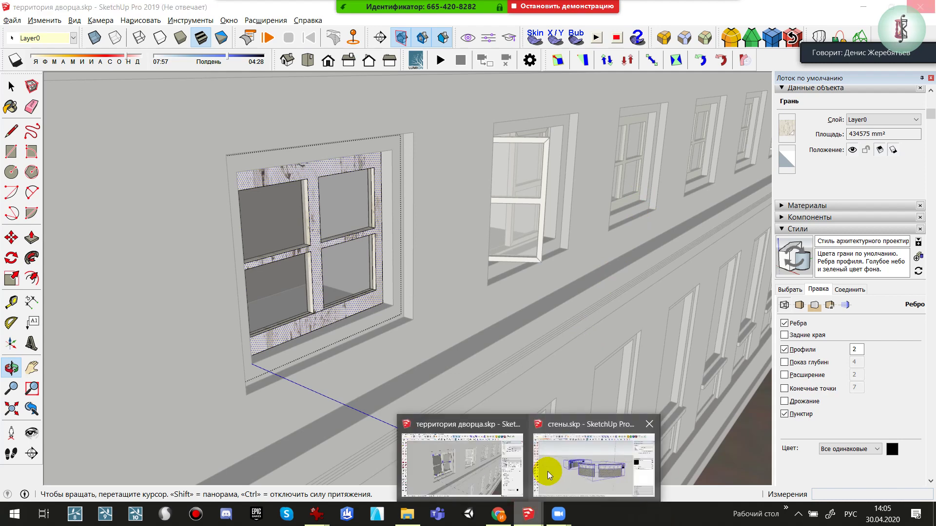
left_click(548, 469)
mouse_move(397, 335)
left_mouse_down()
mouse_move(517, 362)
mouse_move(405, 366)
left_mouse_up()
Open флигель правый.skp from the 2. Дворец folder, answering Нет to saving стены.skp
key("space")
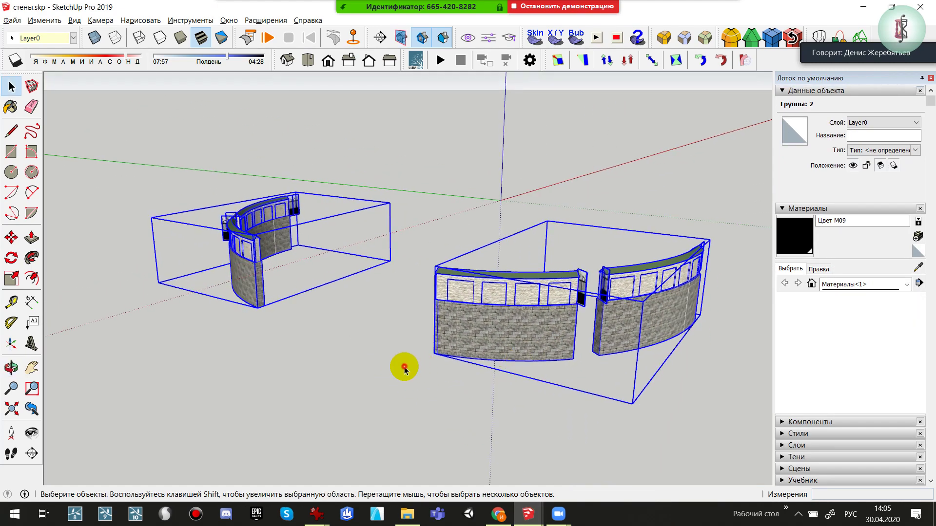
left_click(404, 367)
left_click(12, 20)
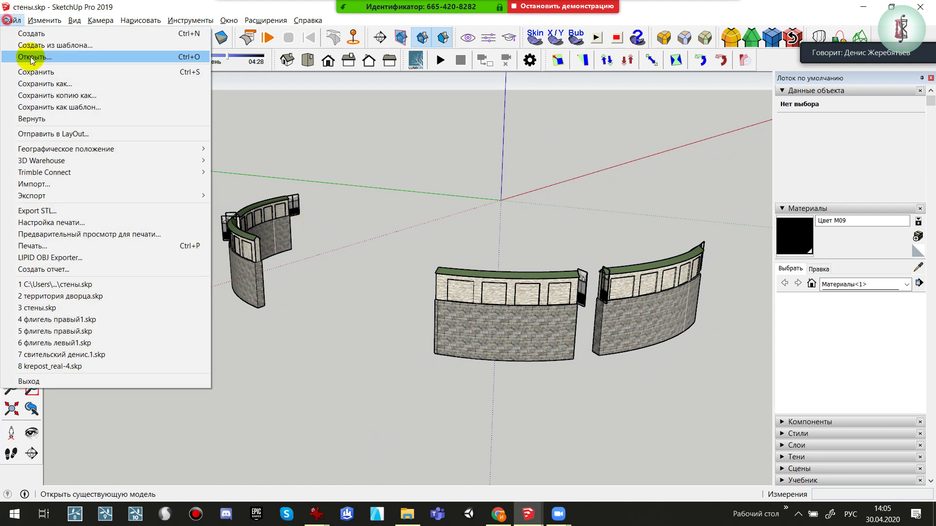
key("ctrl+o")
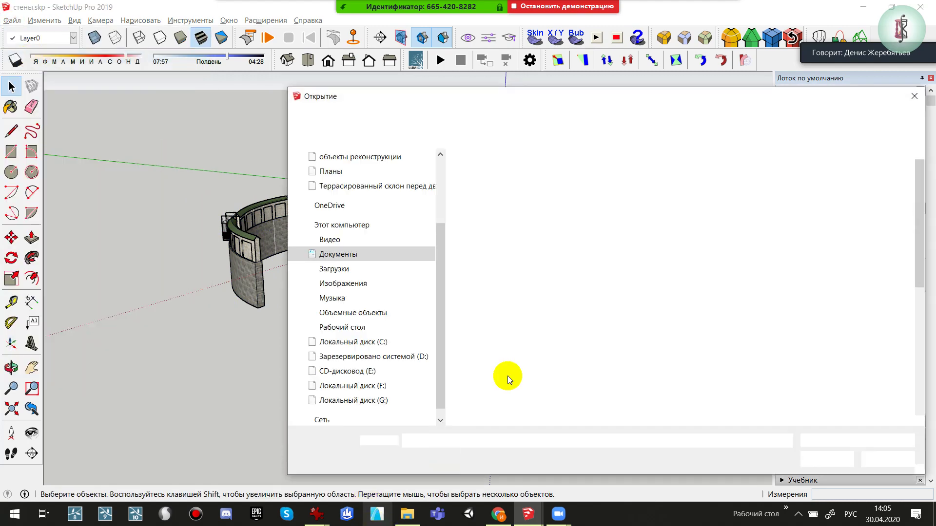
left_click(419, 515)
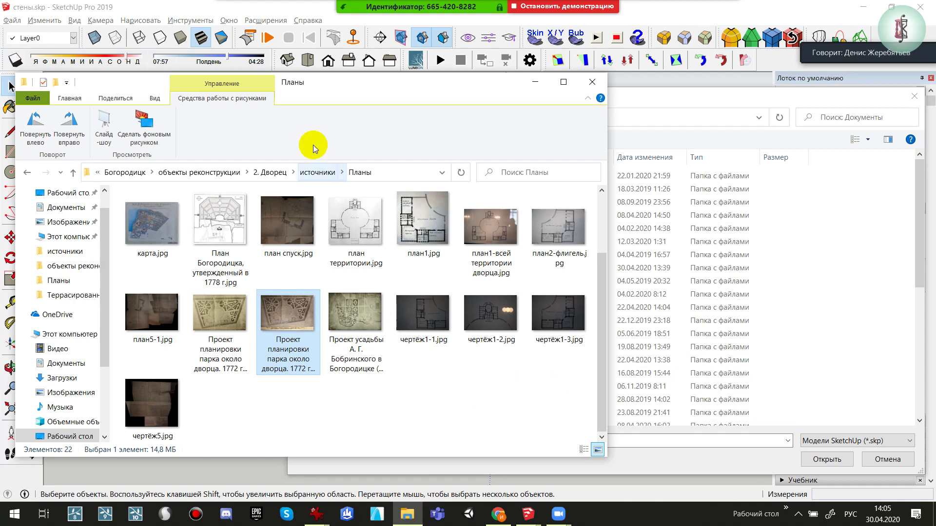
left_click(280, 176)
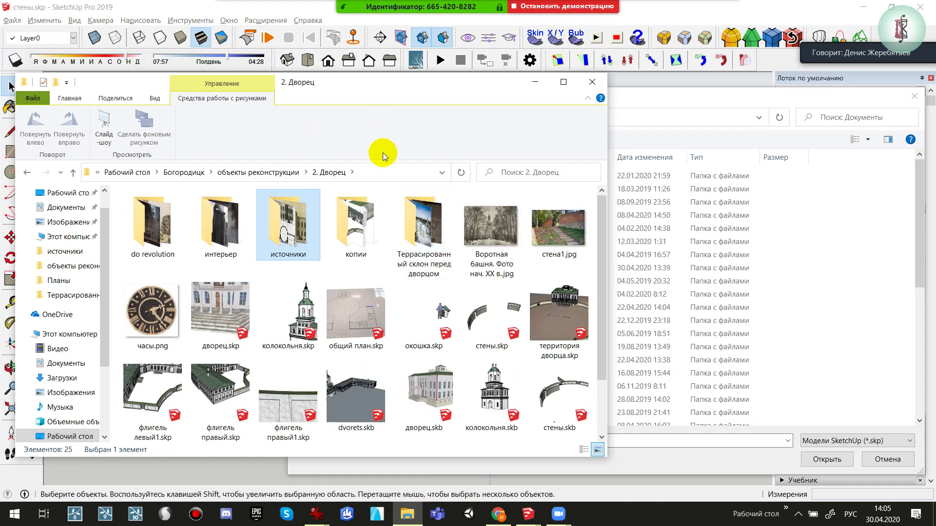
left_click(381, 178)
left_click(620, 442)
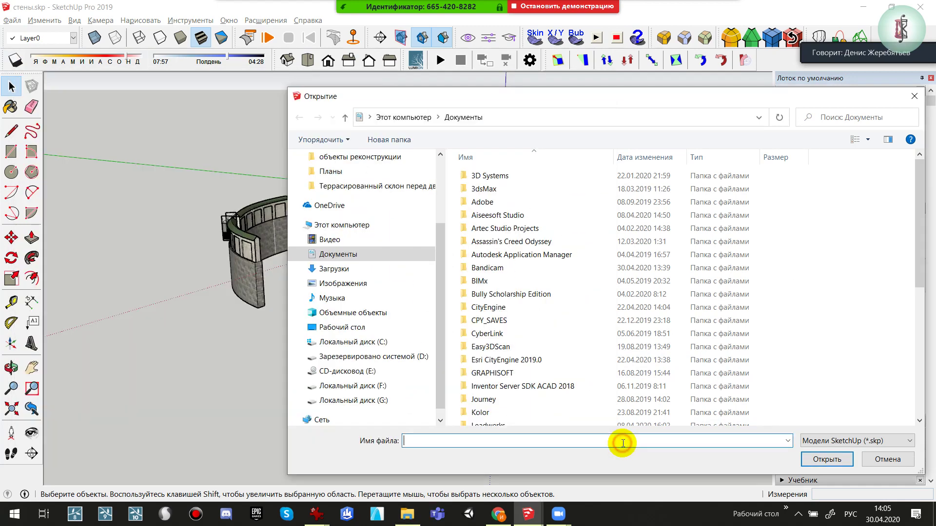
key("Return")
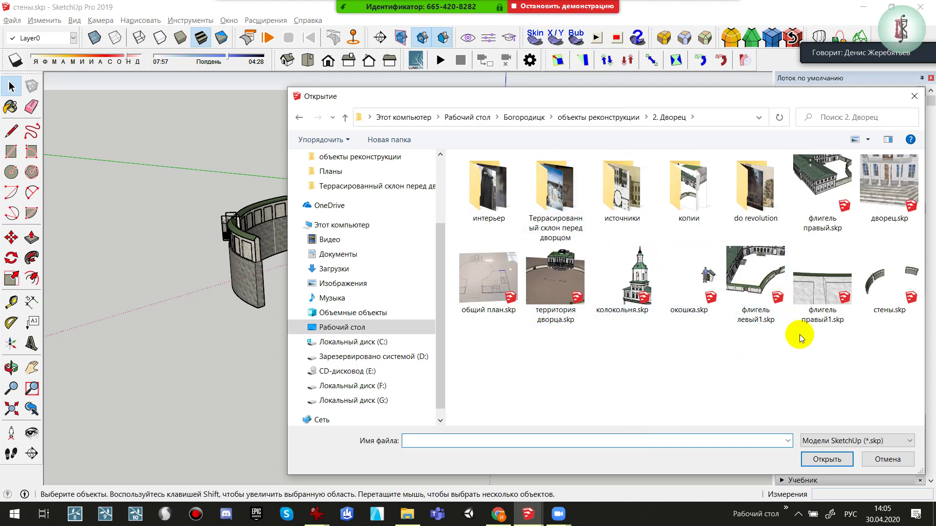
left_click(800, 334)
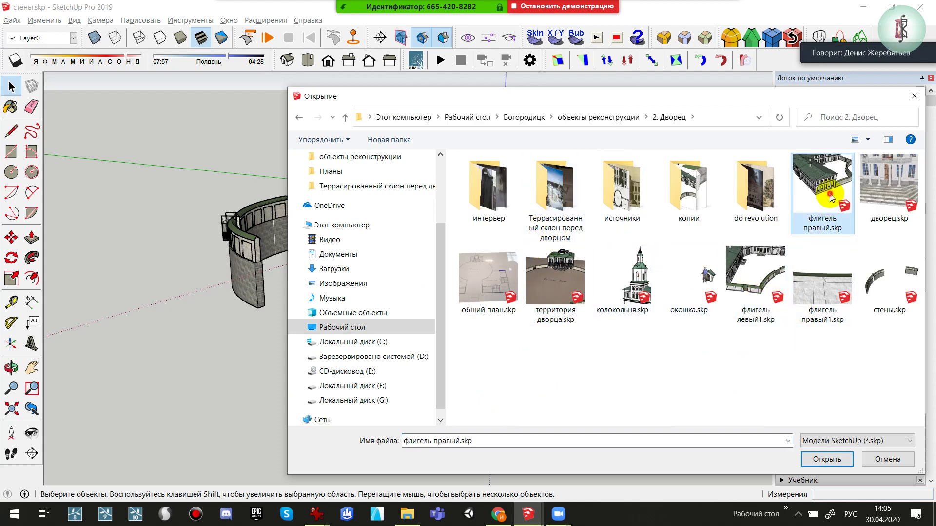
double_click(831, 197)
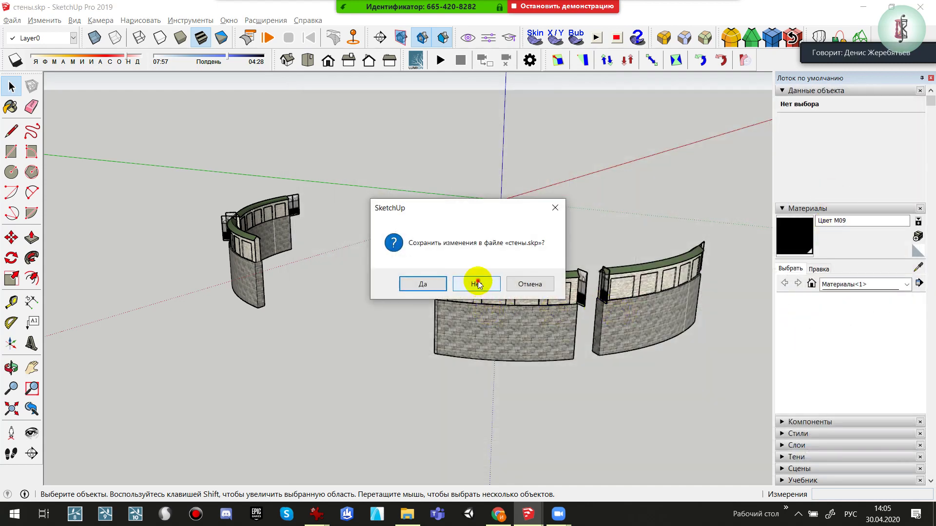
left_click(477, 284)
mouse_move(528, 513)
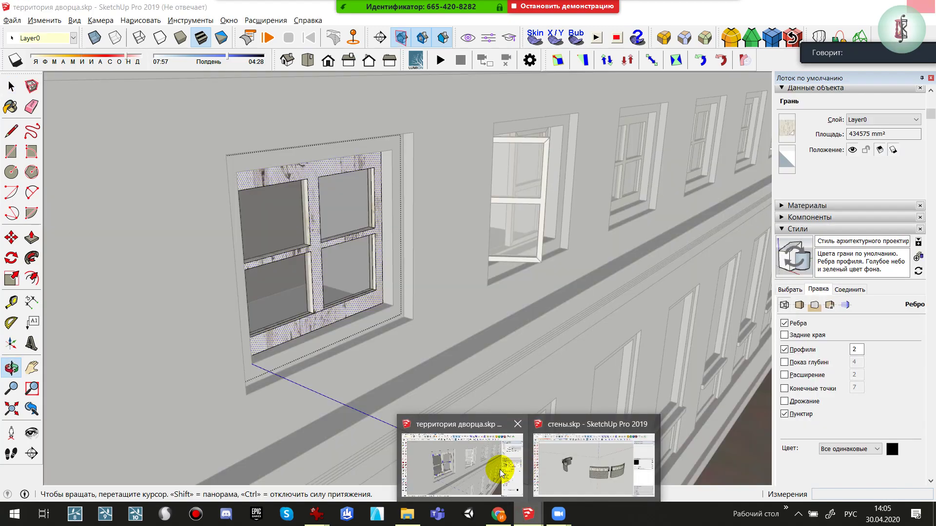
In территория дворца, enter the facade window component and test swinging its sash, then cancel
left_click(501, 471)
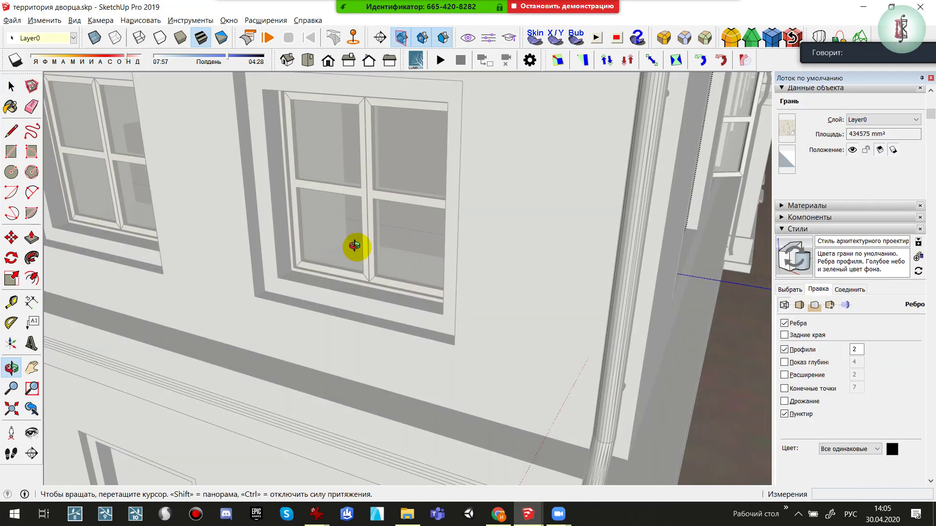
scroll(354, 253, "up", 2)
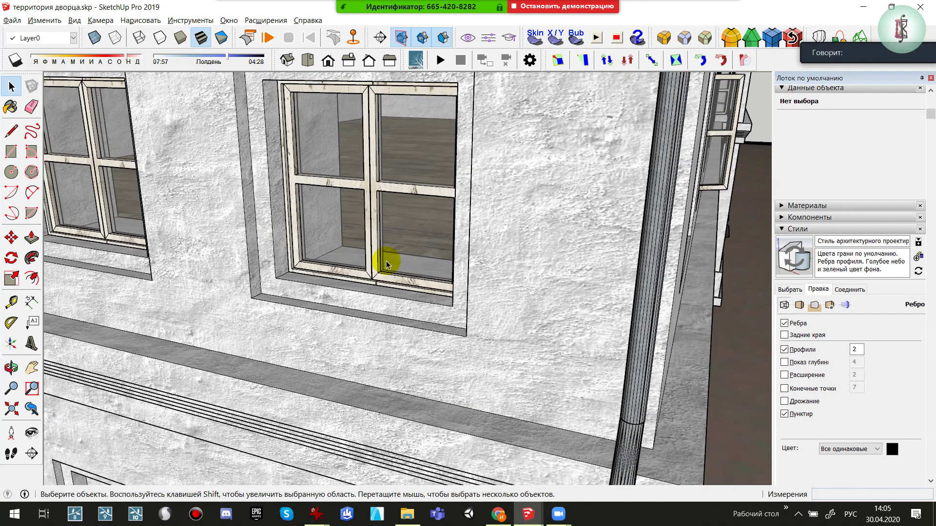
double_click(362, 275)
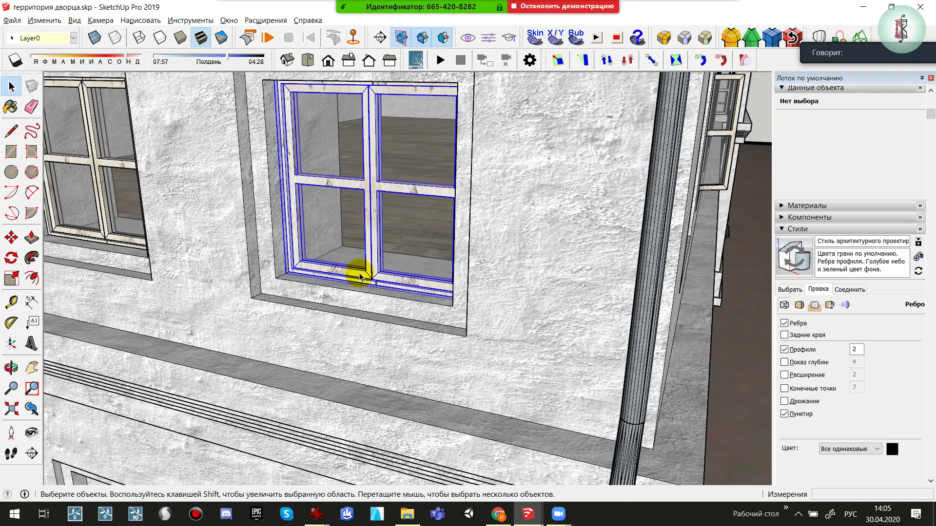
double_click(362, 275)
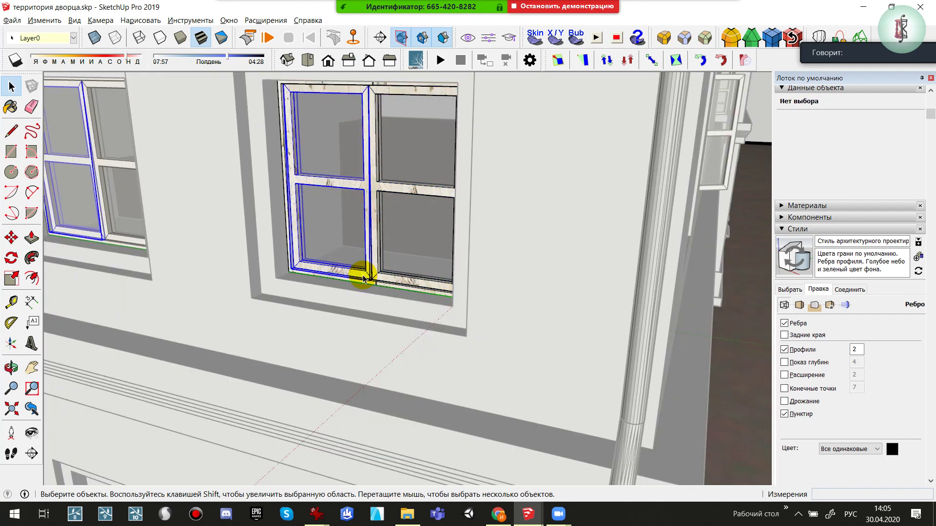
middle_click_drag(482, 295, 515, 367, "shift")
scroll(521, 316, "up", 3)
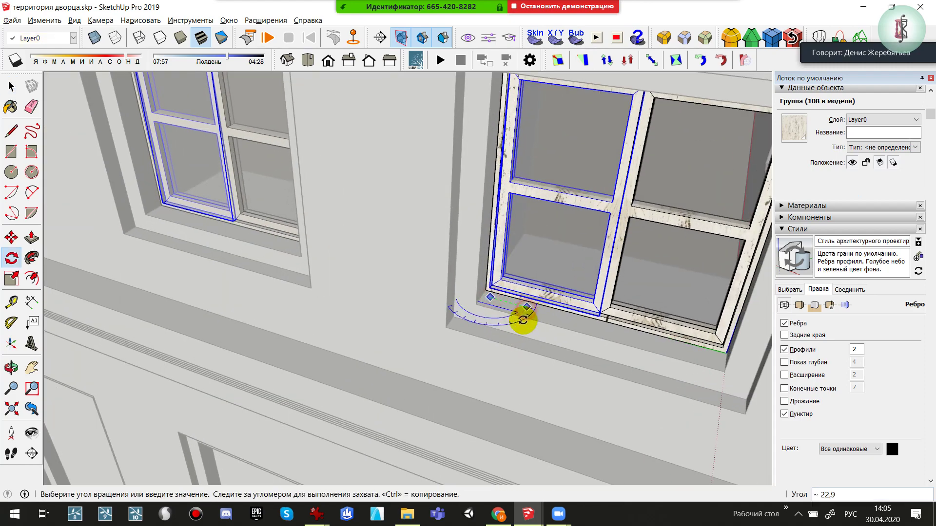
key("Escape")
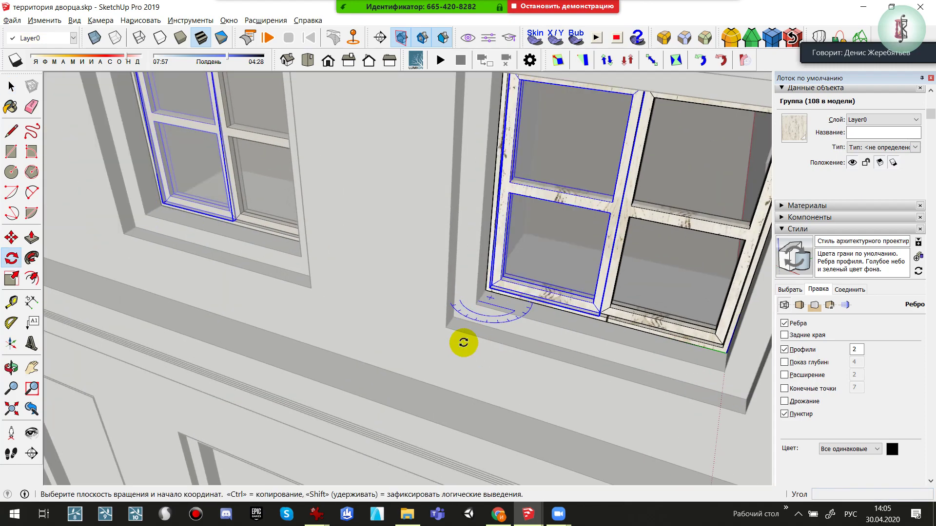
scroll(460, 341, "down", 5)
key("Escape")
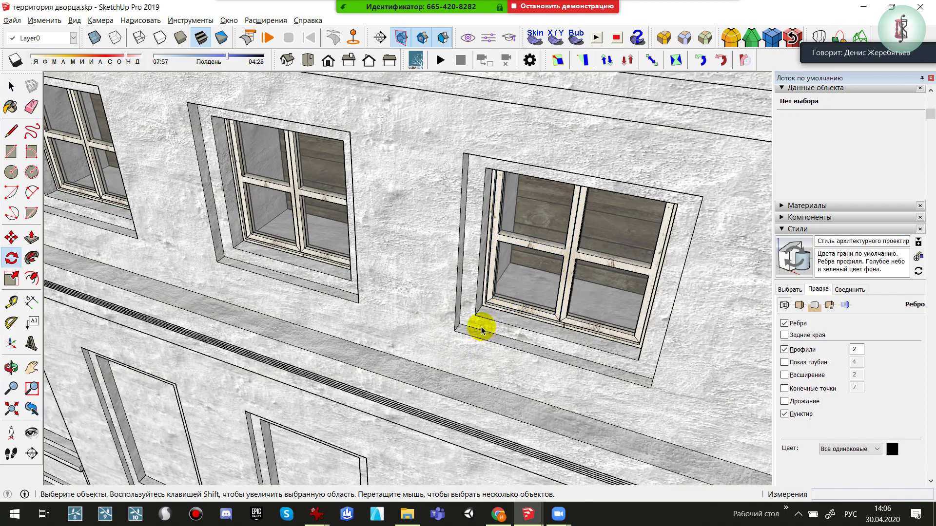
scroll(482, 330, "down", 3)
Look over the VK messages and Mail.ru tabs in Chrome, then minimize it back to the palace
left_click(499, 514)
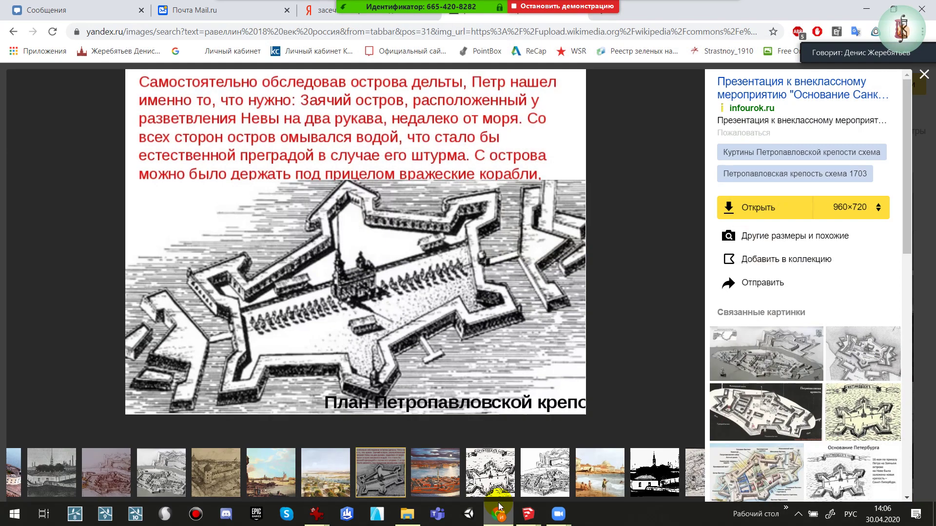
left_click(59, 5)
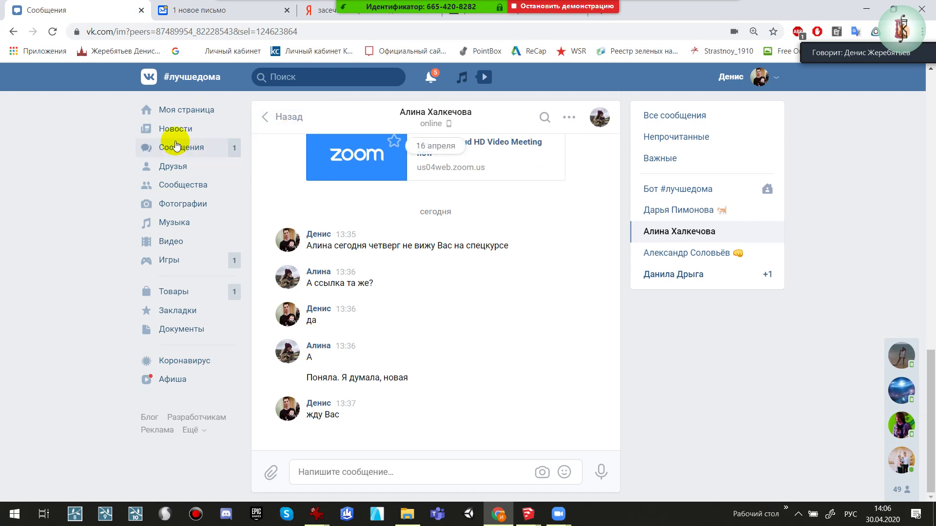
left_click(176, 145)
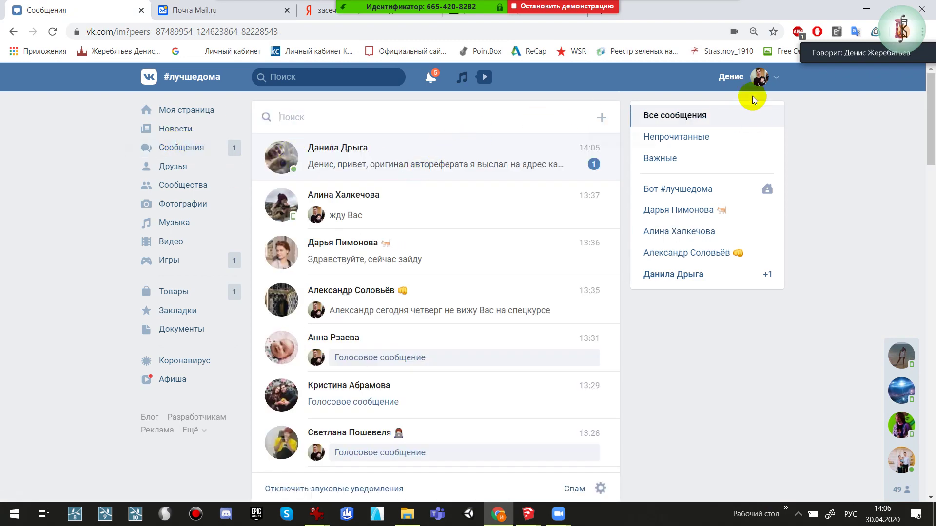
left_click(208, 15)
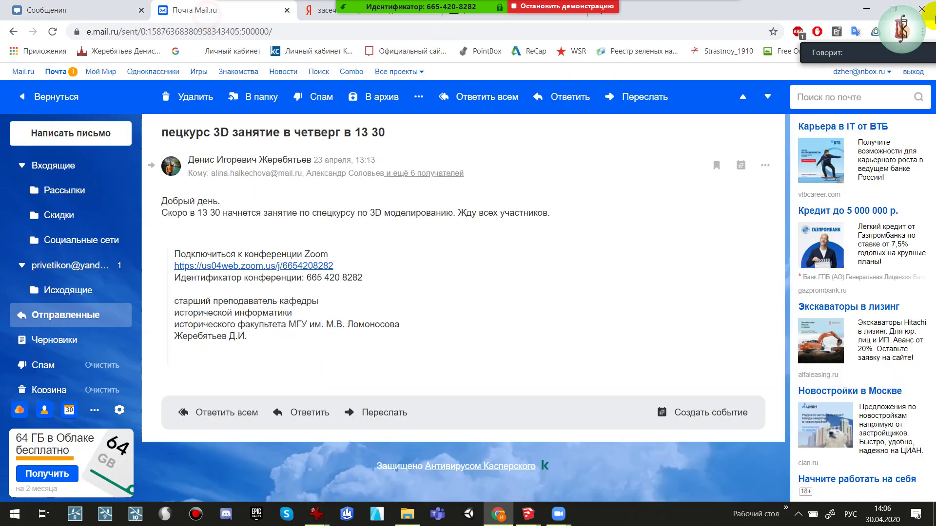
left_click(866, 8)
mouse_move(468, 271)
middle_mouse_down()
mouse_move(564, 268)
mouse_move(368, 372)
mouse_move(629, 291)
mouse_move(412, 329)
mouse_move(424, 320)
mouse_move(389, 309)
mouse_move(410, 266)
mouse_move(417, 299)
mouse_move(738, 263)
middle_mouse_up()
right_click(740, 268)
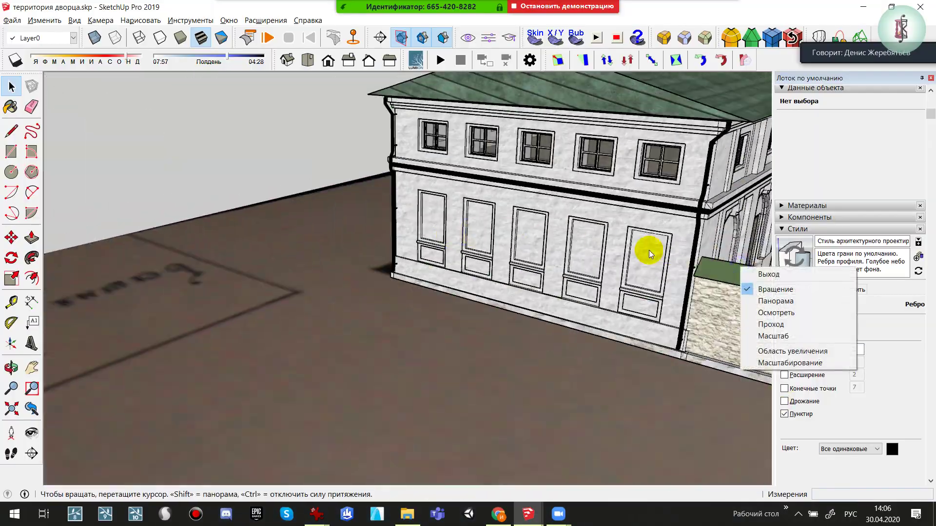
left_click_drag(295, 117, 542, 147)
right_click(542, 146)
left_click(206, 85)
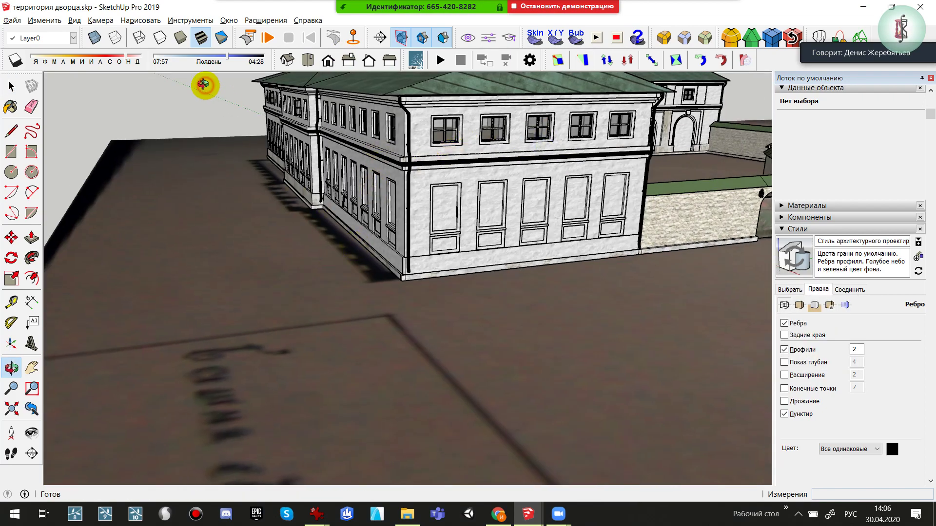
mouse_move(203, 98)
left_mouse_down()
mouse_move(183, 184)
mouse_move(441, 247)
mouse_move(356, 328)
mouse_move(355, 341)
mouse_move(510, 264)
mouse_move(510, 288)
mouse_move(543, 274)
mouse_move(619, 286)
mouse_move(652, 309)
mouse_move(372, 309)
mouse_move(115, 274)
mouse_move(308, 267)
mouse_move(235, 304)
mouse_move(334, 372)
mouse_move(443, 393)
mouse_move(225, 167)
mouse_move(375, 251)
mouse_move(366, 288)
mouse_move(368, 211)
mouse_move(411, 188)
mouse_move(282, 183)
mouse_move(428, 203)
mouse_move(134, 292)
mouse_move(372, 276)
mouse_move(360, 276)
mouse_move(364, 267)
mouse_move(233, 286)
left_mouse_up()
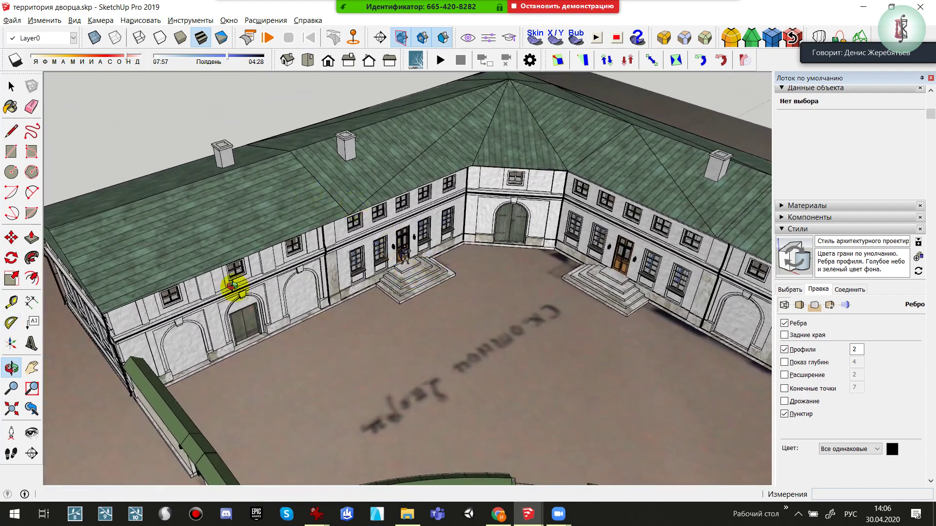
Place section plane Сечение 11 on the palace roof
left_click(24, 458)
left_click(294, 141)
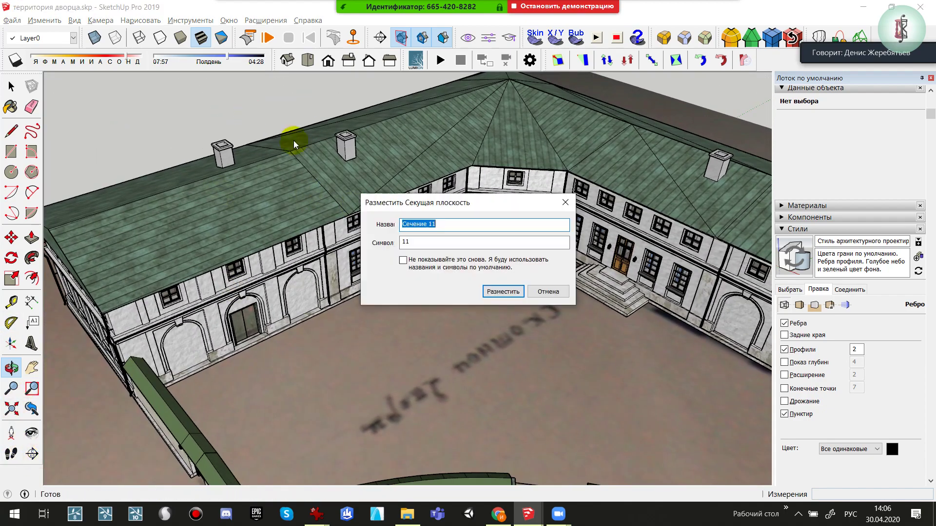
left_click(503, 292)
left_click(470, 310)
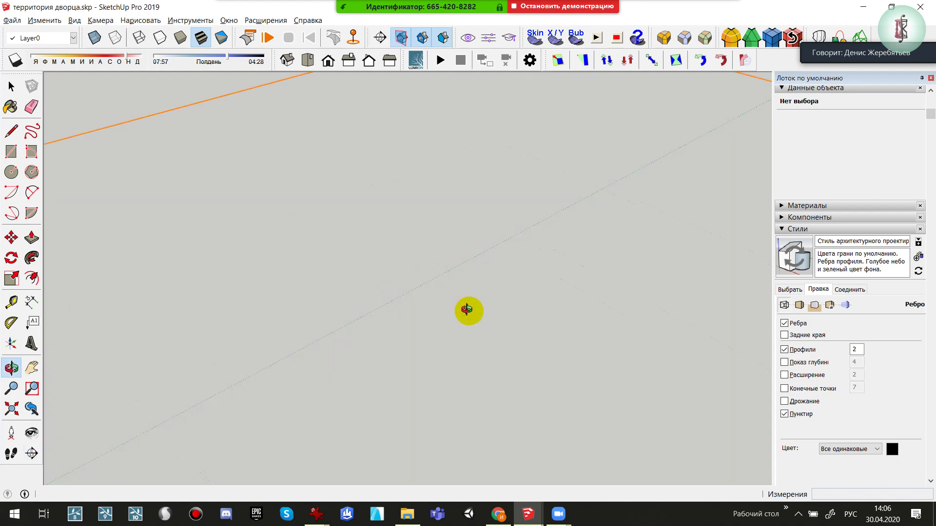
mouse_move(468, 309)
middle_mouse_down()
mouse_move(507, 302)
mouse_move(490, 301)
middle_mouse_up()
Move the section plane down through the wings and look into the exposed rooms
left_click(490, 298)
key("m")
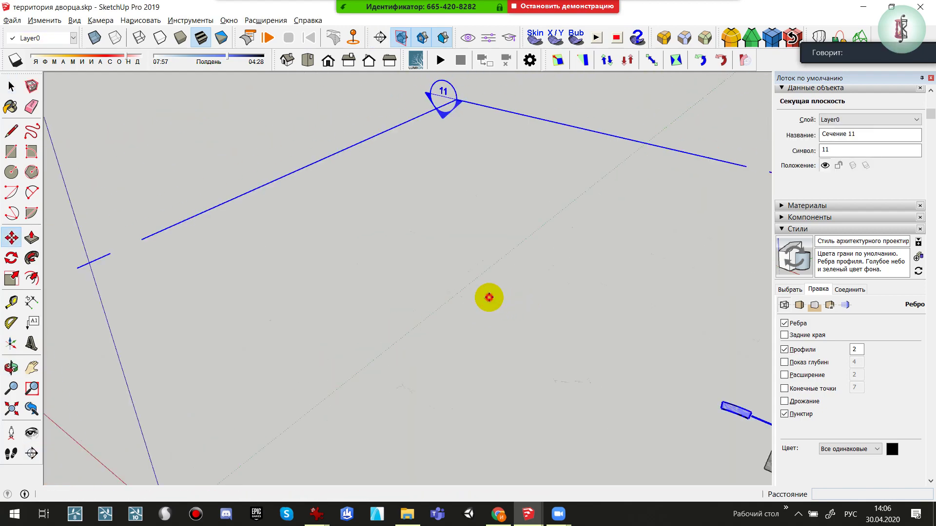
left_click(497, 263)
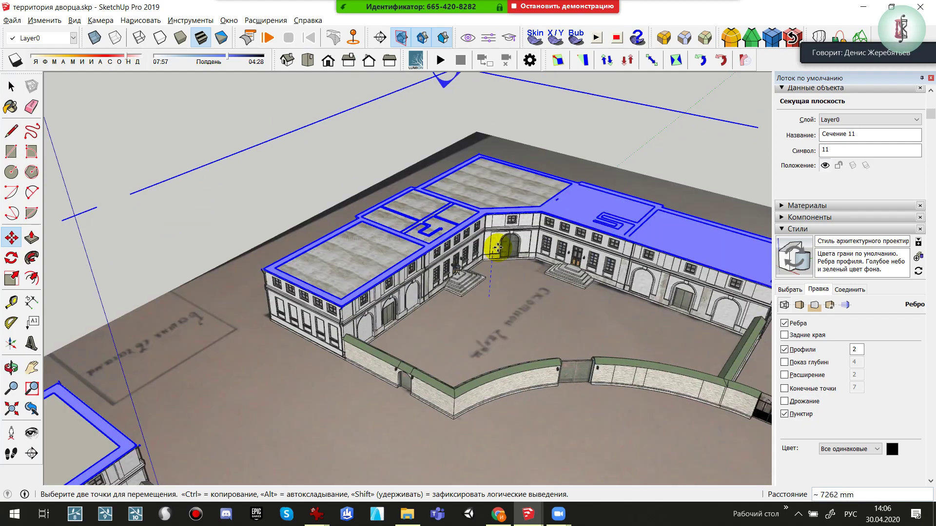
left_click(417, 209)
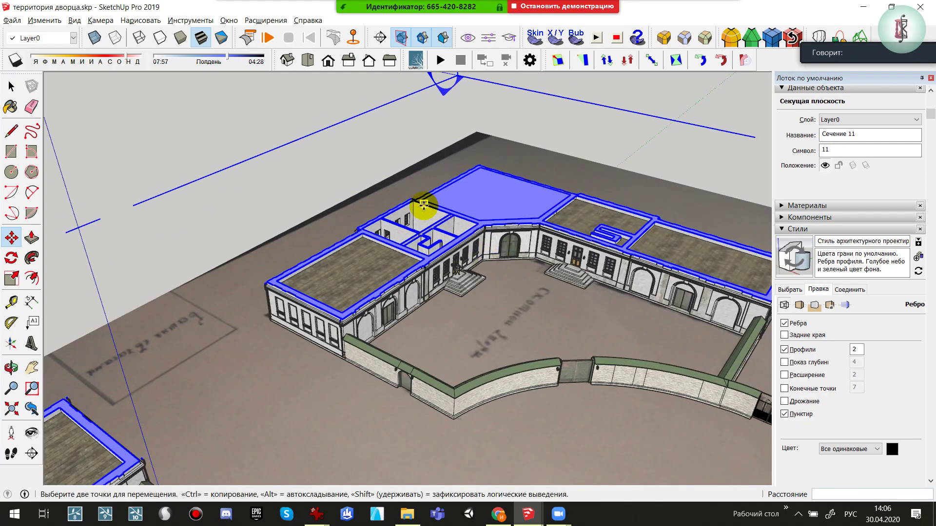
mouse_move(417, 209)
middle_mouse_down()
mouse_move(467, 297)
mouse_move(554, 177)
middle_mouse_up()
scroll(548, 205, "up", 5)
middle_click_drag(590, 327, 463, 431)
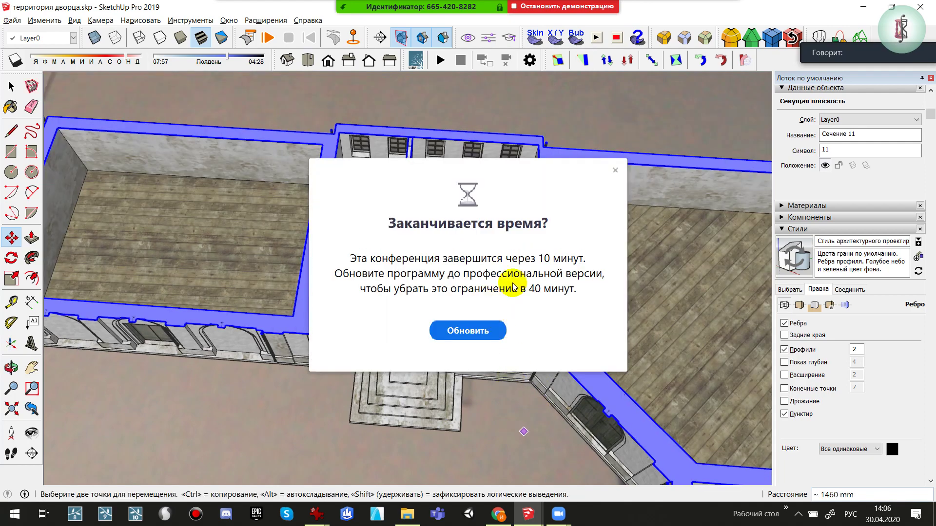
left_click(615, 172)
middle_click_drag(568, 388, 614, 291)
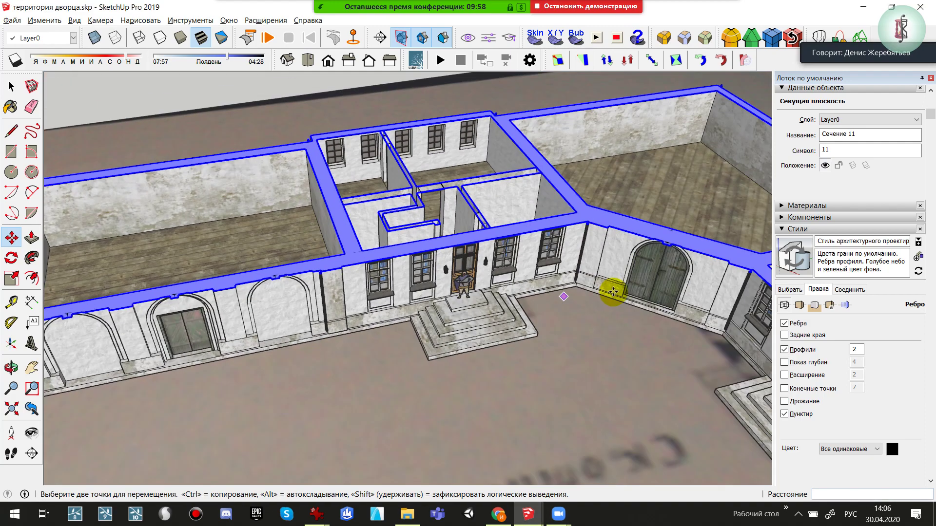
left_click(606, 302)
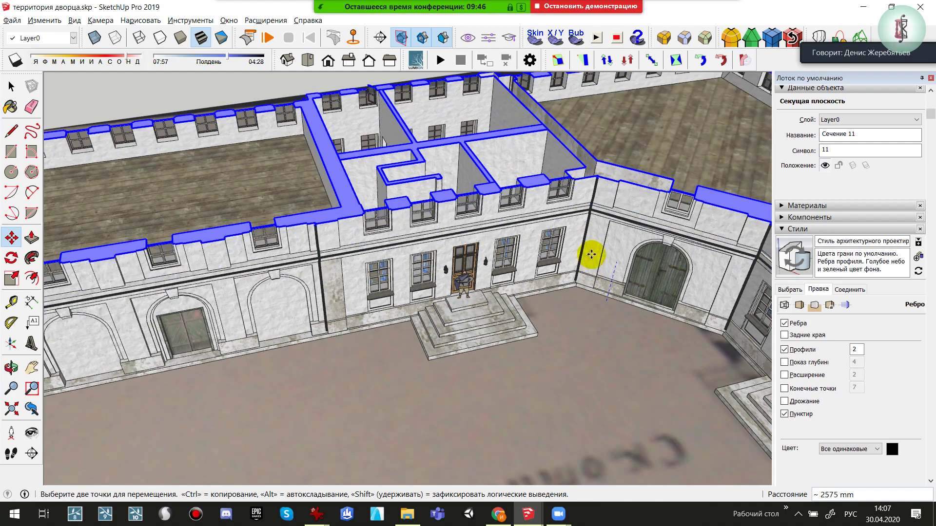
mouse_move(568, 246)
middle_mouse_down()
mouse_move(653, 337)
mouse_move(707, 307)
mouse_move(585, 339)
mouse_move(418, 351)
mouse_move(252, 320)
mouse_move(591, 242)
mouse_move(183, 341)
mouse_move(472, 288)
mouse_move(484, 400)
mouse_move(627, 376)
mouse_move(674, 266)
mouse_move(352, 352)
mouse_move(564, 277)
mouse_move(460, 334)
mouse_move(441, 239)
middle_mouse_up()
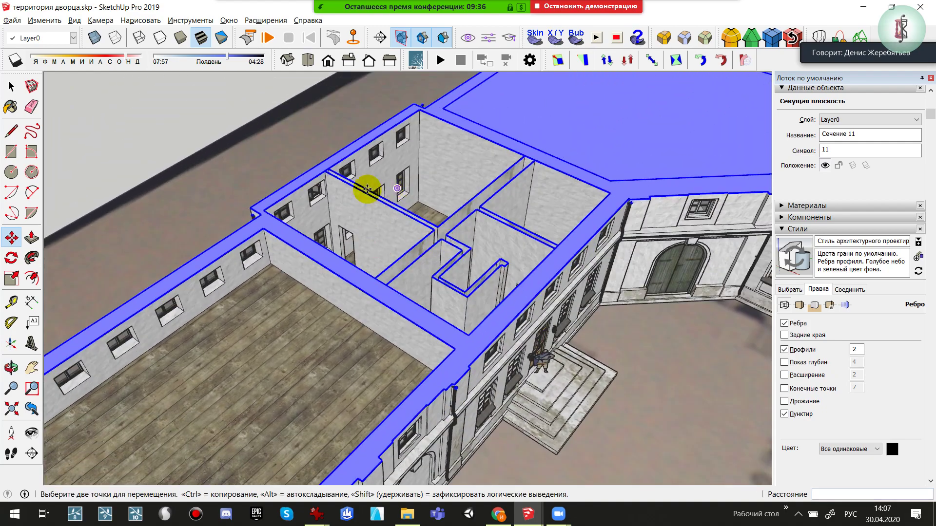
mouse_move(568, 322)
middle_mouse_down()
mouse_move(439, 309)
mouse_move(740, 375)
mouse_move(359, 428)
mouse_move(472, 341)
mouse_move(335, 372)
mouse_move(619, 490)
middle_mouse_up()
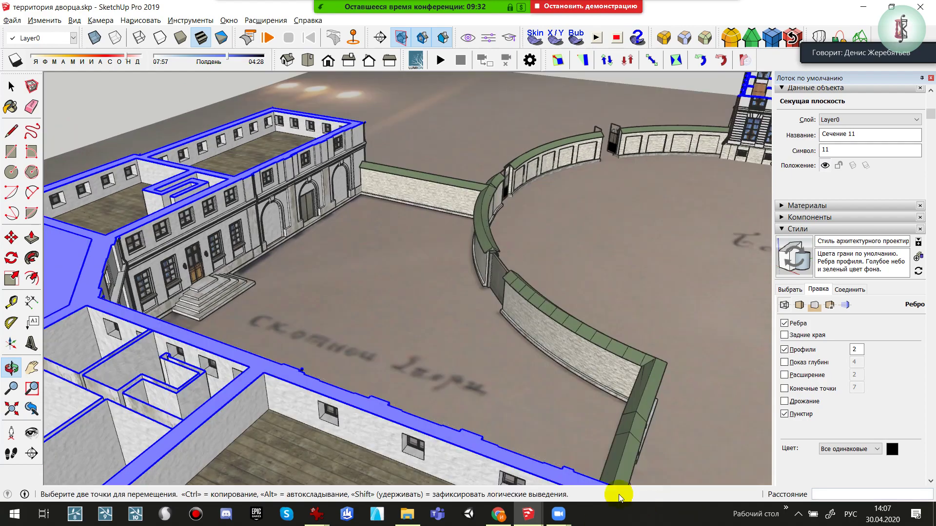
mouse_move(484, 243)
middle_mouse_down()
mouse_move(215, 203)
mouse_move(393, 240)
mouse_move(245, 195)
mouse_move(379, 323)
mouse_move(438, 328)
mouse_move(434, 376)
mouse_move(610, 358)
mouse_move(558, 323)
mouse_move(533, 261)
mouse_move(591, 281)
mouse_move(730, 290)
middle_mouse_up()
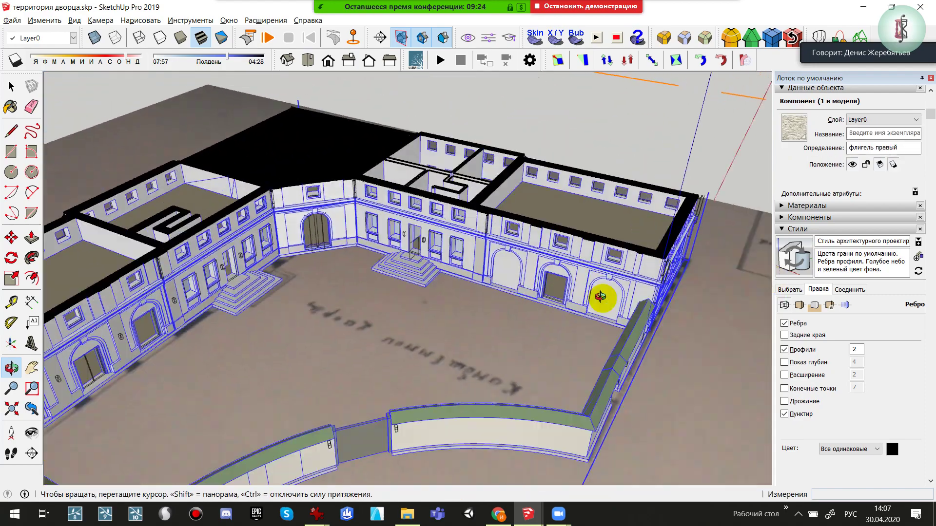
mouse_move(600, 297)
middle_mouse_down()
mouse_move(622, 328)
mouse_move(636, 453)
middle_mouse_up()
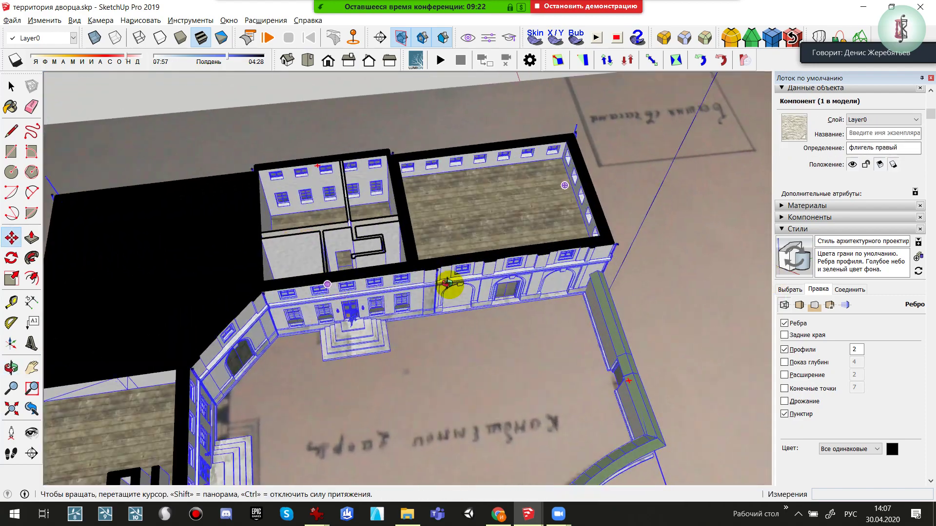
mouse_move(447, 284)
middle_mouse_down()
mouse_move(439, 324)
mouse_move(664, 410)
mouse_move(575, 171)
mouse_move(660, 207)
middle_mouse_up()
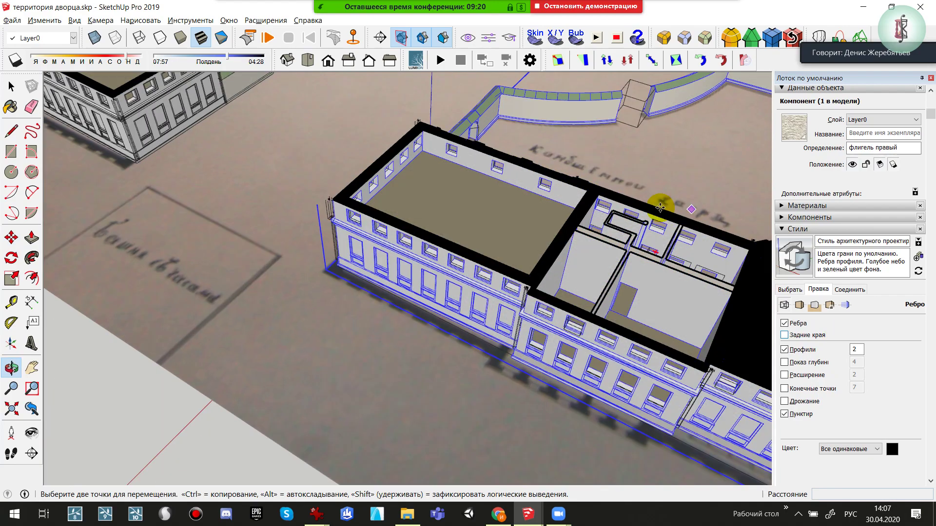
scroll(623, 217, "up", 2)
scroll(652, 255, "up", 3)
scroll(643, 247, "up", 3)
scroll(499, 264, "up", 2)
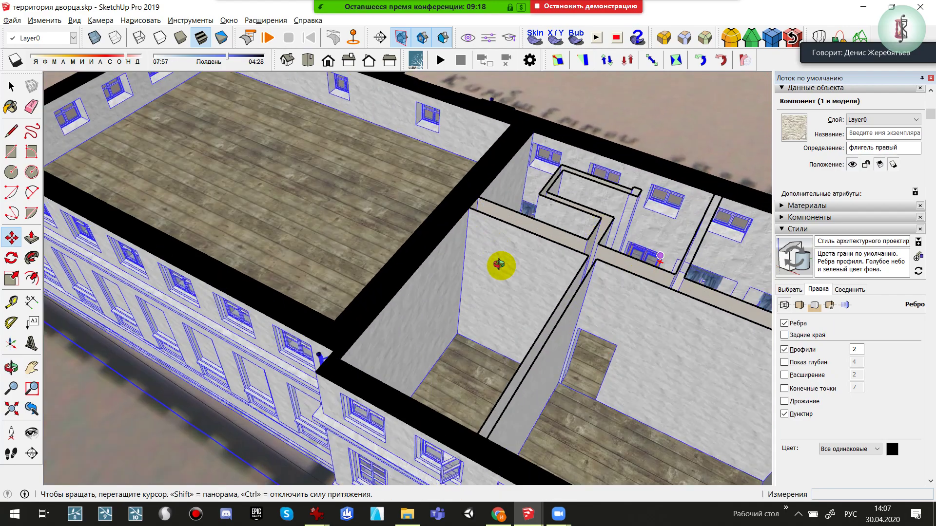
mouse_move(498, 265)
middle_mouse_down()
mouse_move(502, 317)
mouse_move(397, 209)
middle_mouse_up()
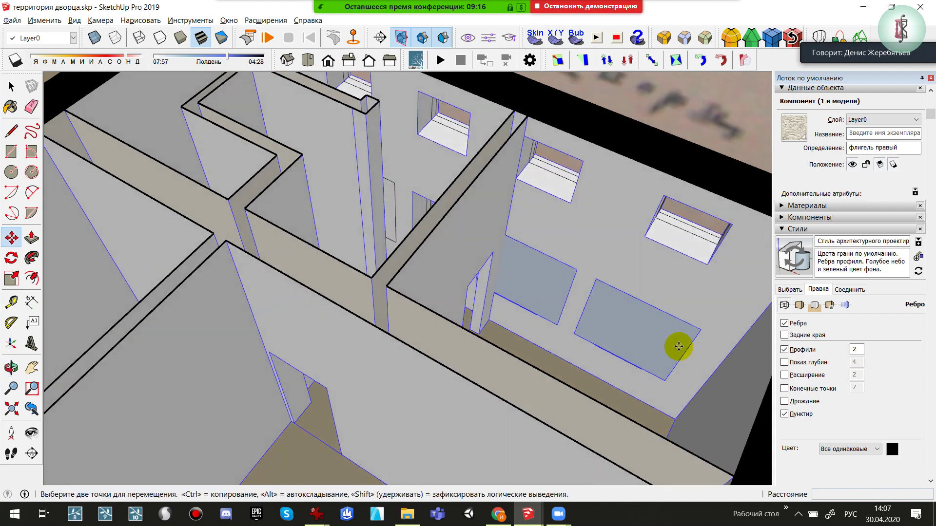
mouse_move(542, 280)
middle_mouse_down()
mouse_move(564, 288)
mouse_move(349, 250)
mouse_move(547, 323)
mouse_move(206, 267)
mouse_move(215, 254)
mouse_move(393, 303)
mouse_move(203, 297)
middle_mouse_up()
scroll(549, 263, "down", 3)
mouse_move(262, 288)
middle_mouse_down()
mouse_move(495, 236)
mouse_move(194, 203)
middle_mouse_up()
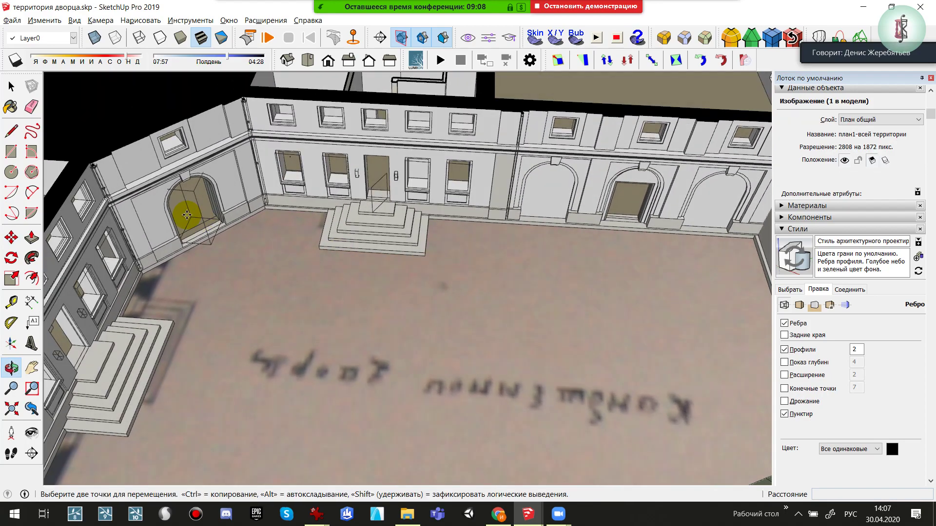
key("space")
scroll(206, 209, "up", 5)
left_click(207, 209)
scroll(209, 209, "up", 3)
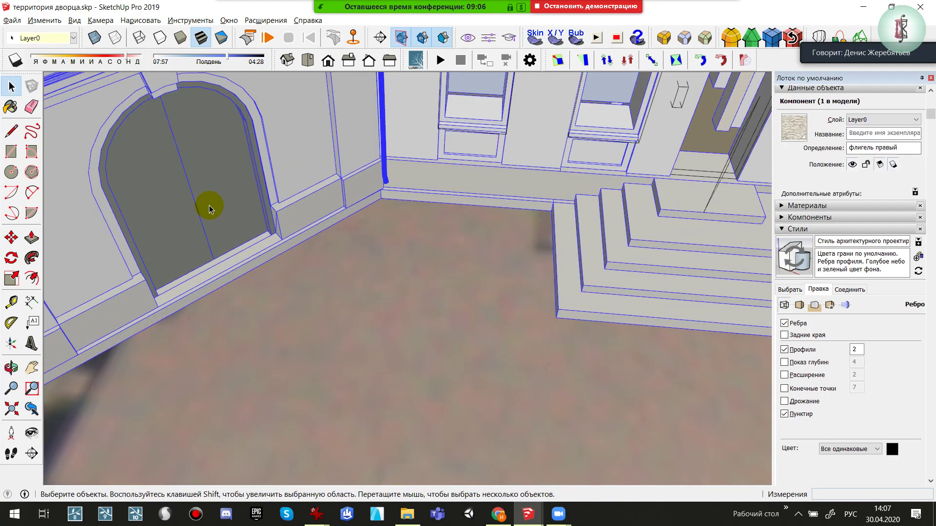
scroll(224, 209, "down", 5)
scroll(215, 203, "down", 5)
middle_click_drag(215, 203, 320, 345)
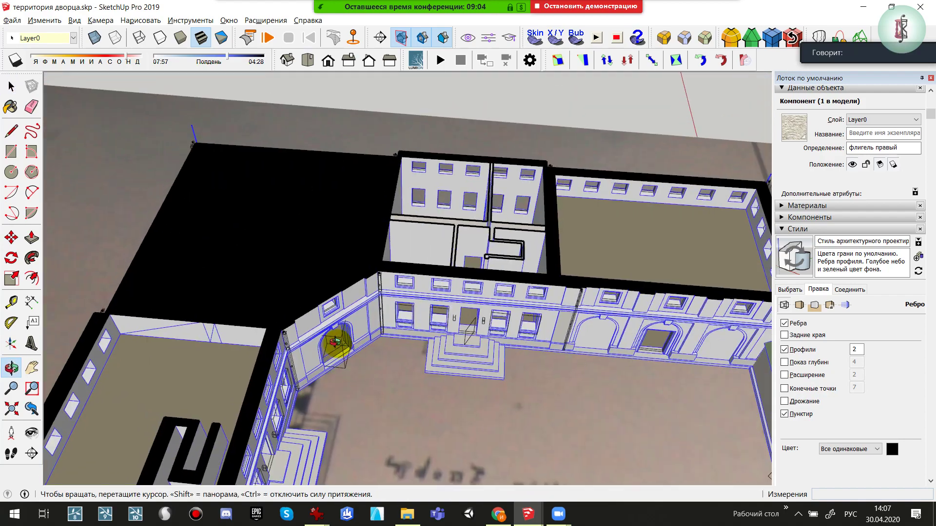
scroll(294, 153, "up", 2)
Deactivate the section cut and open the palace group near the arched door
double_click(342, 99)
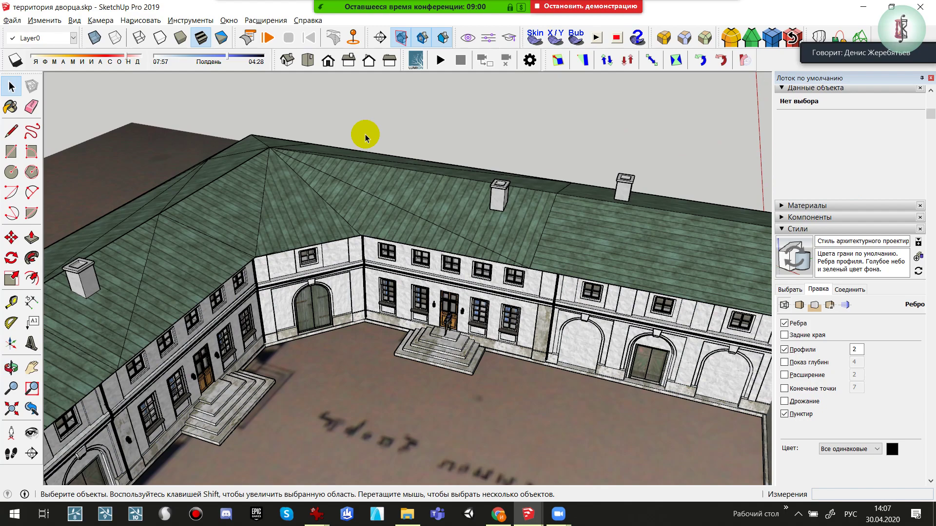
scroll(326, 307, "up", 3)
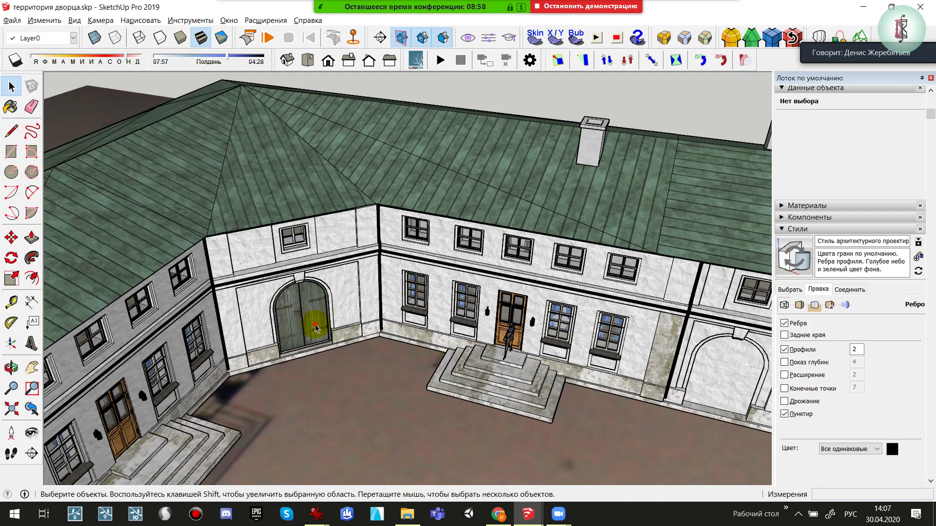
double_click(315, 328)
scroll(314, 327, "up", 2)
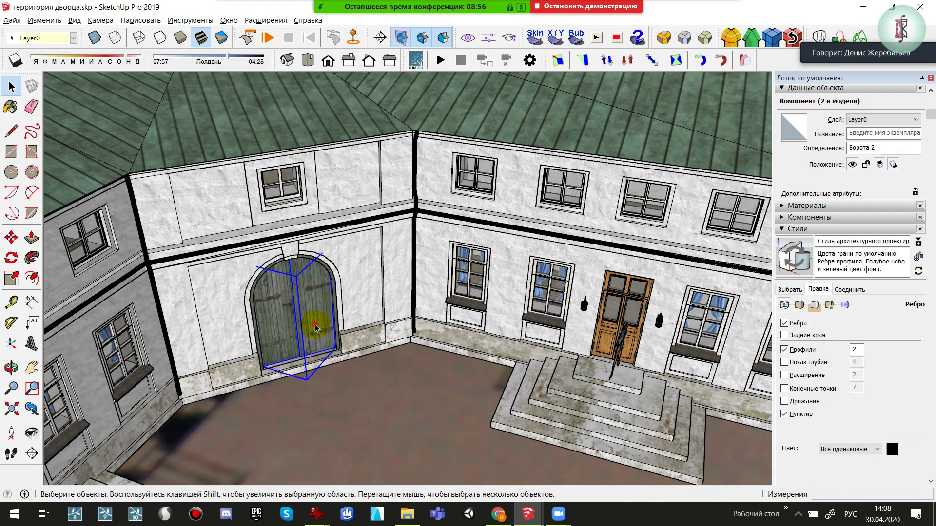
scroll(315, 327, "up", 3)
scroll(311, 327, "up", 2)
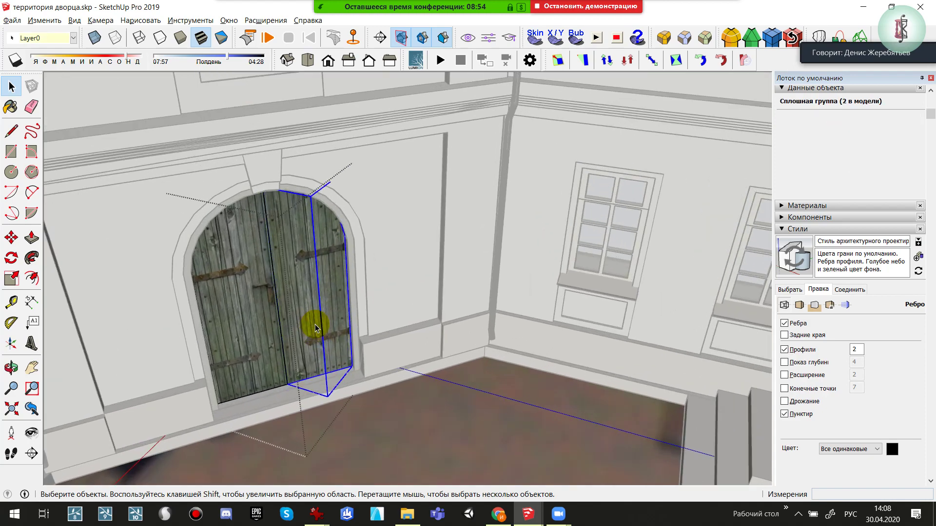
mouse_move(310, 328)
middle_mouse_down()
mouse_move(324, 458)
mouse_move(364, 386)
middle_mouse_up()
scroll(368, 351, "up", 2)
Select the Ворота gate component in the wing's arched doorway
key("q")
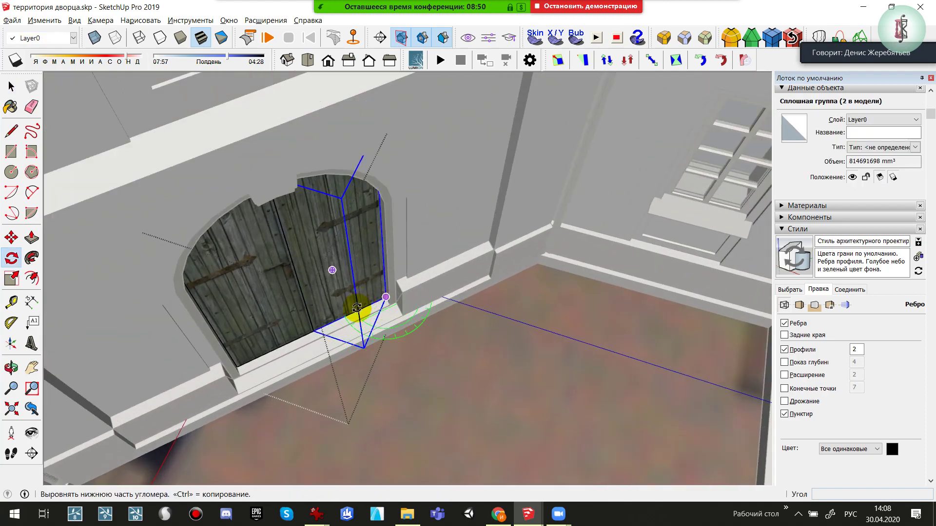
key("space")
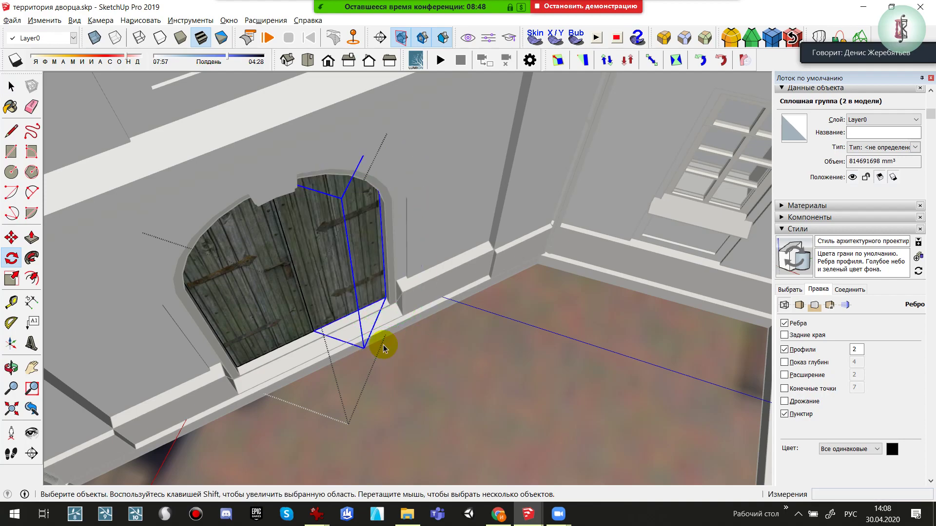
mouse_move(382, 343)
middle_mouse_down()
mouse_move(368, 330)
mouse_move(374, 317)
mouse_move(364, 345)
middle_mouse_up()
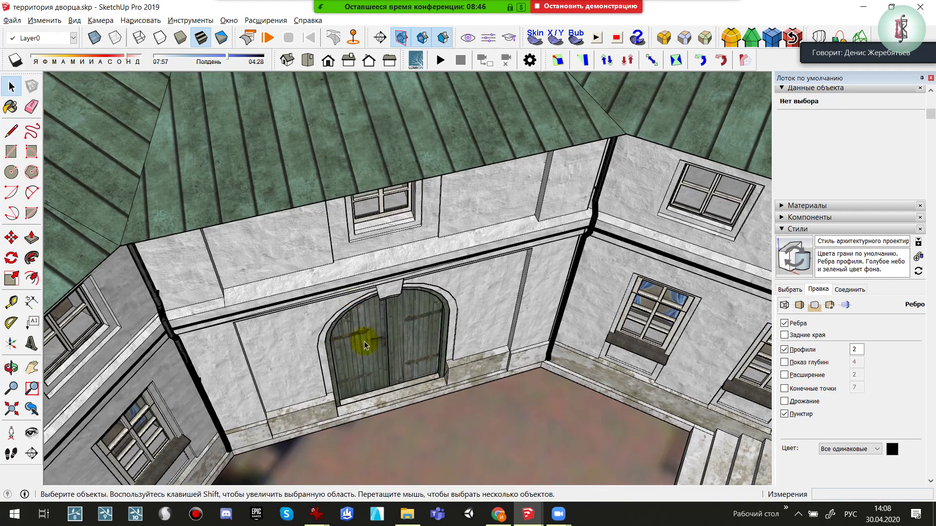
mouse_move(453, 370)
middle_mouse_down()
mouse_move(391, 241)
mouse_move(464, 215)
mouse_move(564, 211)
mouse_move(392, 218)
mouse_move(568, 265)
mouse_move(278, 309)
mouse_move(610, 273)
mouse_move(429, 320)
mouse_move(450, 233)
mouse_move(538, 202)
mouse_move(213, 218)
mouse_move(439, 259)
mouse_move(458, 184)
middle_mouse_up()
left_click(425, 229)
scroll(427, 214, "down", 3)
scroll(425, 215, "down", 2)
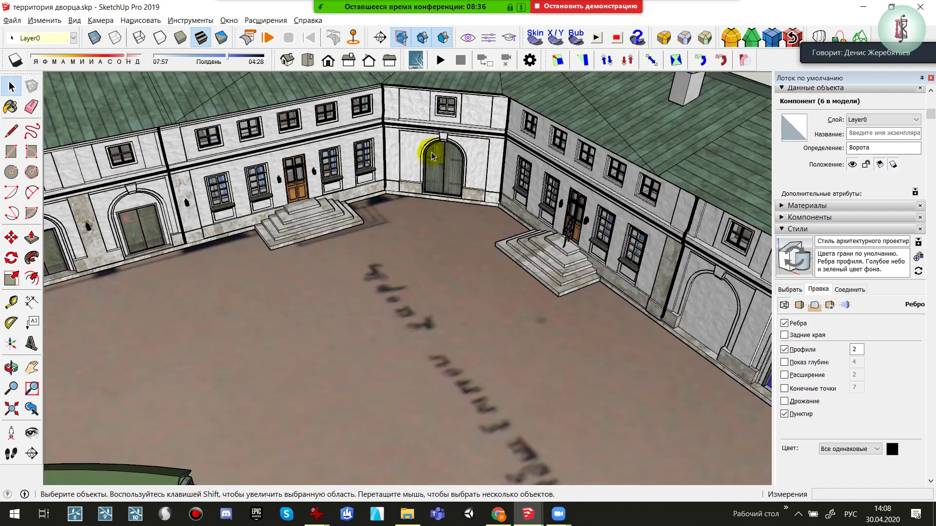
mouse_move(237, 299)
middle_mouse_down()
mouse_move(514, 291)
mouse_move(621, 372)
mouse_move(470, 359)
mouse_move(320, 380)
mouse_move(190, 180)
mouse_move(362, 360)
mouse_move(393, 288)
mouse_move(299, 416)
mouse_move(515, 351)
mouse_move(468, 209)
middle_mouse_up()
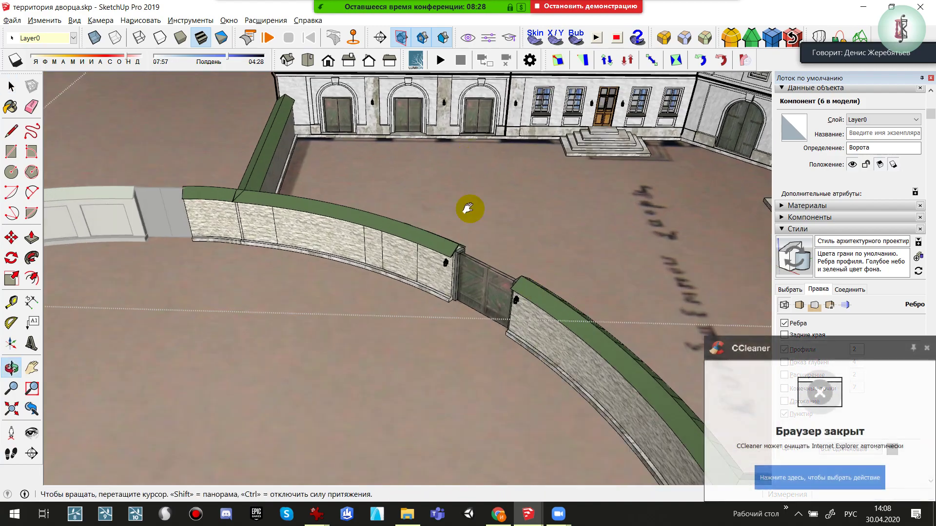
scroll(382, 177, "up", 3)
scroll(305, 204, "up", 2)
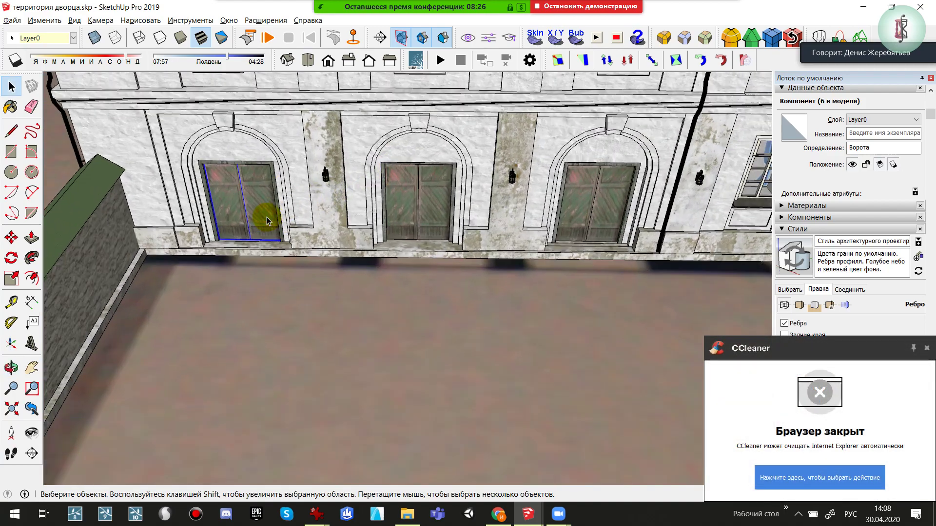
Rotate the left arched gate leaf open about its hinge corner
scroll(267, 221, "up", 3)
left_click(268, 221)
mouse_move(261, 238)
middle_mouse_down()
mouse_move(408, 278)
mouse_move(412, 305)
middle_mouse_up()
key("q")
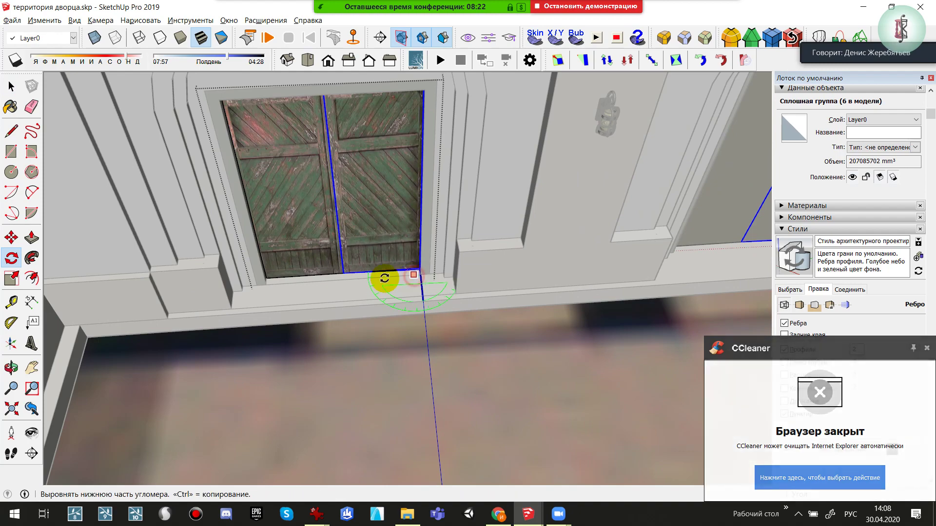
scroll(397, 271, "up", 2)
scroll(446, 278, "up", 2)
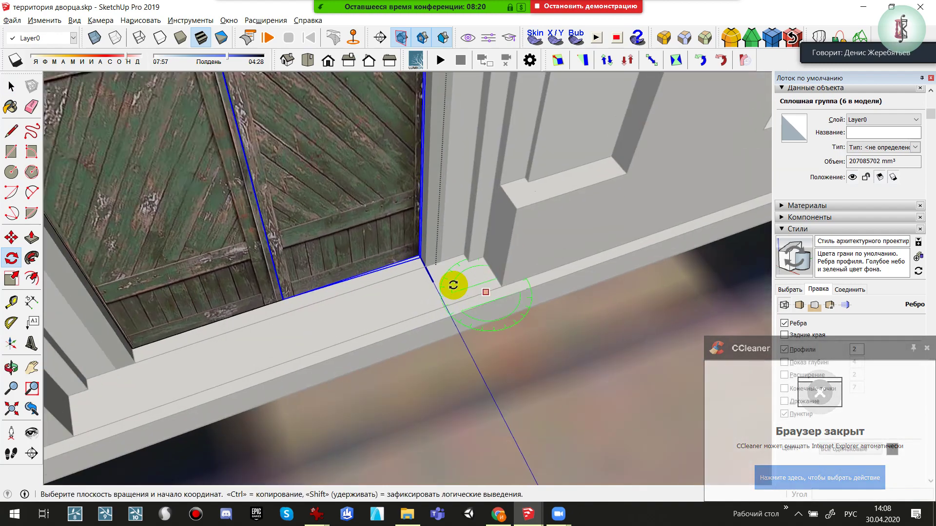
scroll(451, 282, "up", 2)
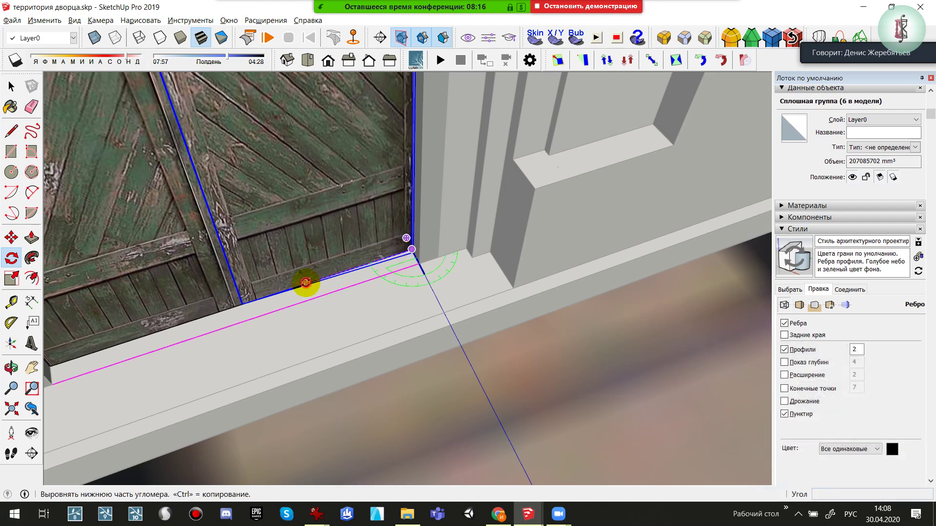
left_click(306, 283)
left_click(473, 356)
scroll(455, 330, "down", 2)
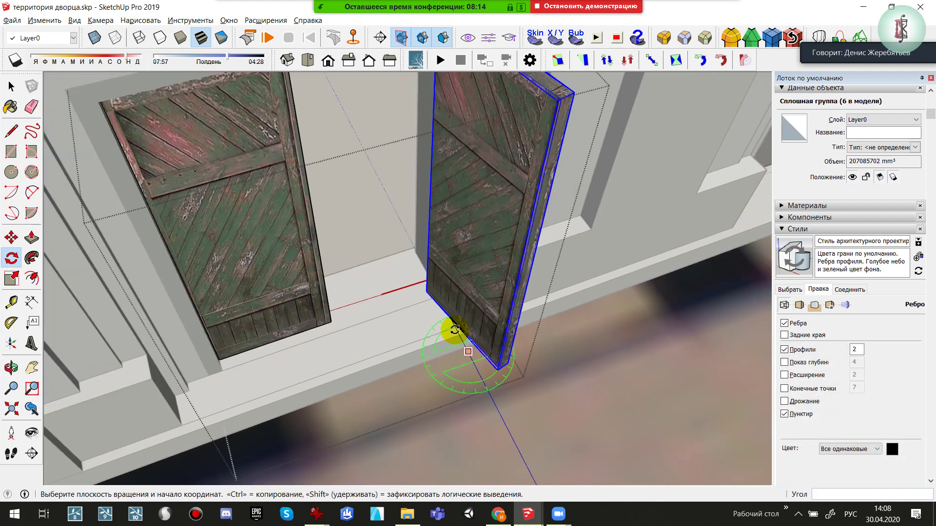
scroll(429, 324, "down", 3)
scroll(323, 272, "down", 2)
scroll(340, 277, "up", 1)
key("space")
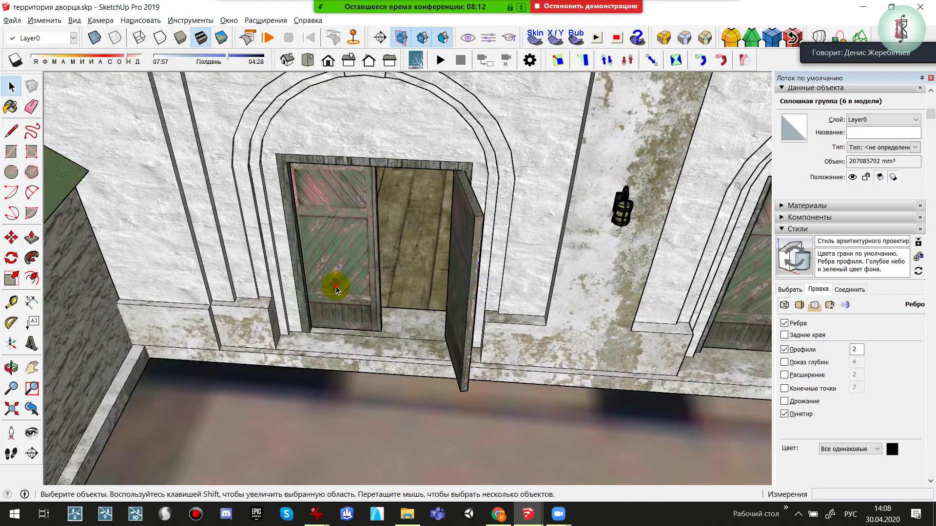
Check the open gate from the façade, then enter and exit the gate component
mouse_move(335, 286)
middle_mouse_down()
mouse_move(382, 115)
mouse_move(378, 152)
mouse_move(323, 244)
middle_mouse_up()
scroll(341, 205, "down", 2)
scroll(359, 266, "down", 2)
scroll(488, 157, "down", 2)
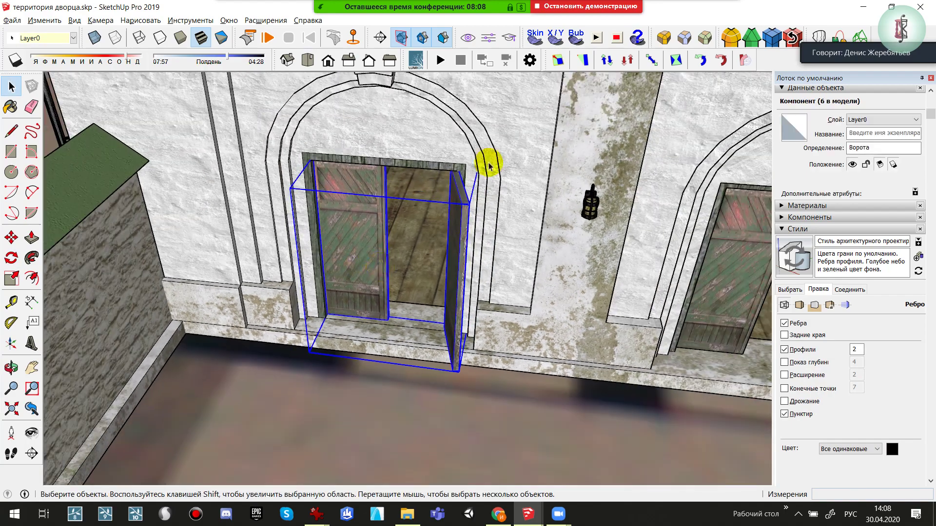
scroll(429, 227, "down", 3)
mouse_move(429, 219)
middle_mouse_down()
mouse_move(587, 223)
mouse_move(329, 299)
mouse_move(529, 247)
mouse_move(445, 266)
mouse_move(519, 252)
middle_mouse_up()
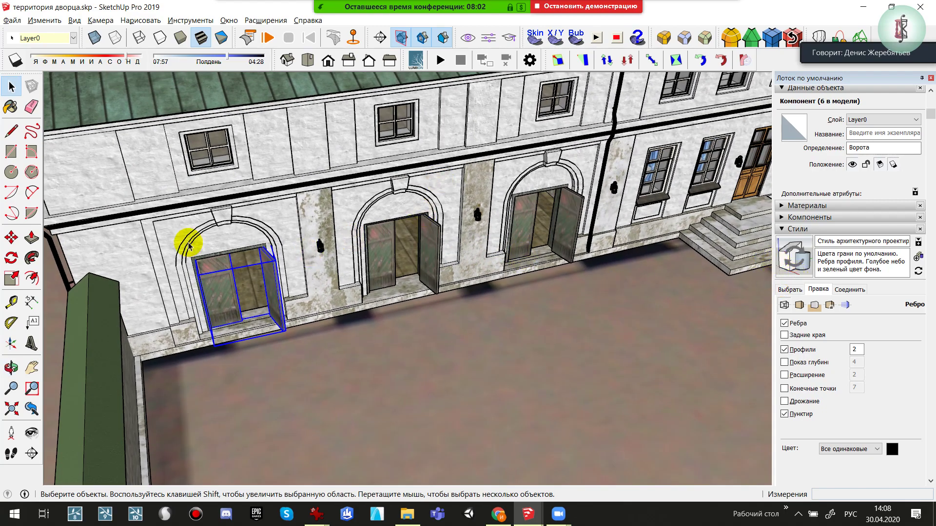
middle_click_drag(502, 205, 418, 226)
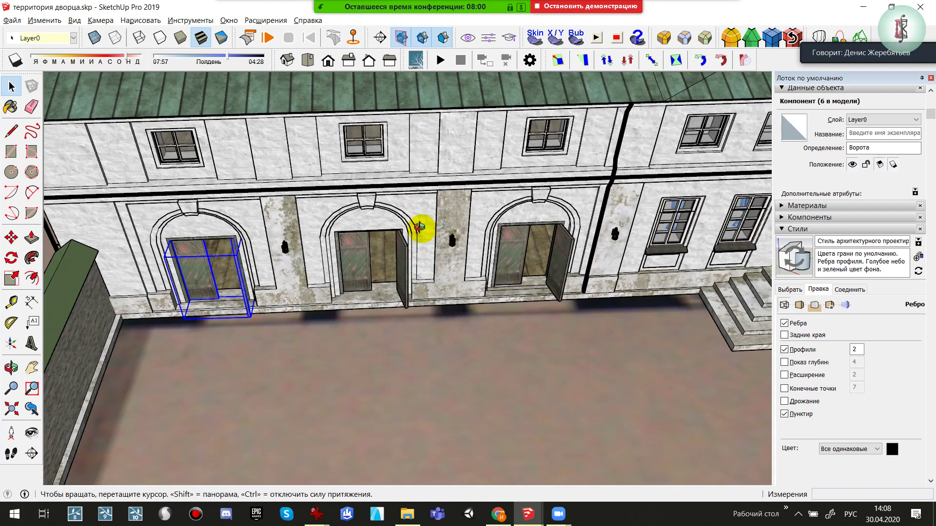
key("Return")
scroll(519, 407, "down", 2)
scroll(418, 320, "up", 2)
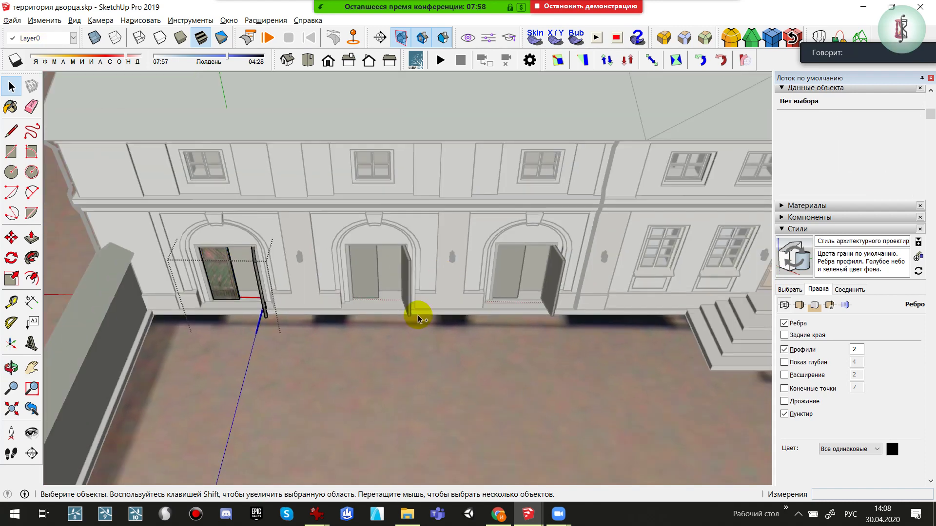
key("Escape")
Switch to the флигель правый.skp model and orbit around its U-shaped courtyard
left_click(533, 516)
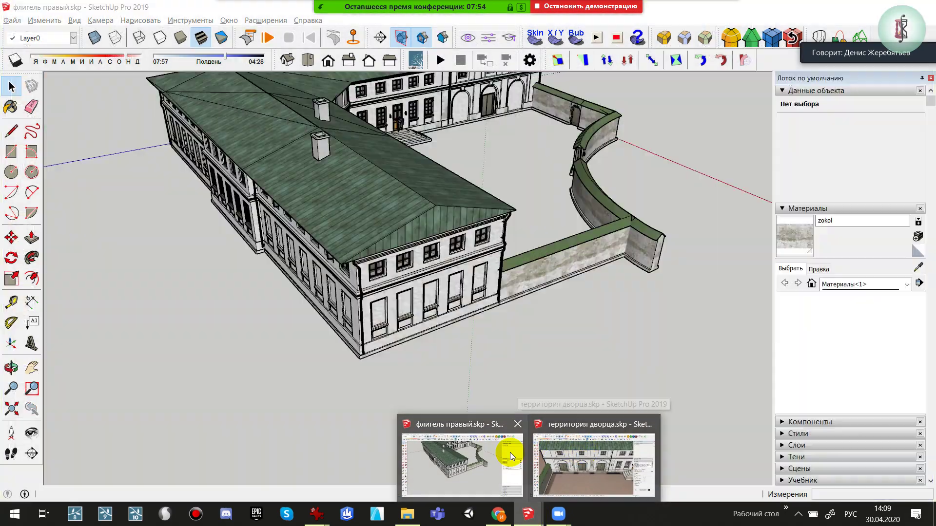
left_click(510, 453)
middle_click_drag(365, 289, 232, 331)
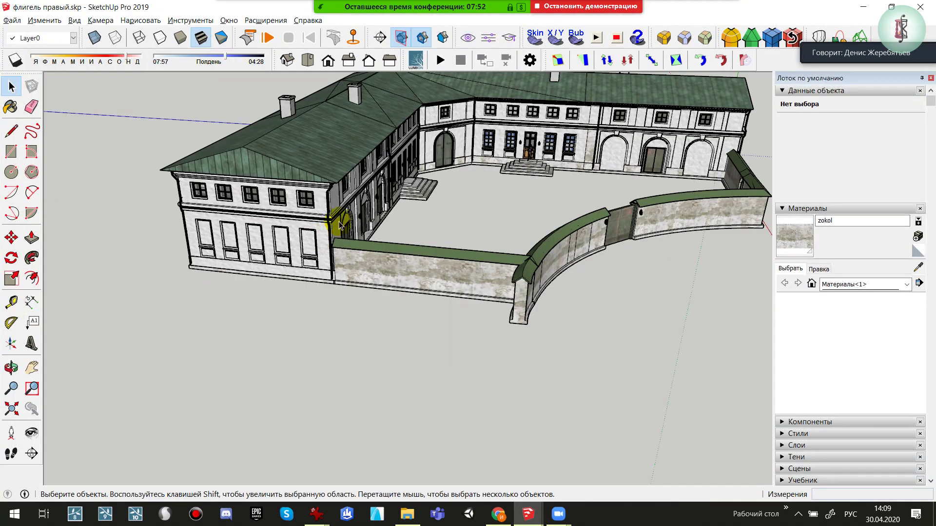
scroll(390, 366, "up", 5)
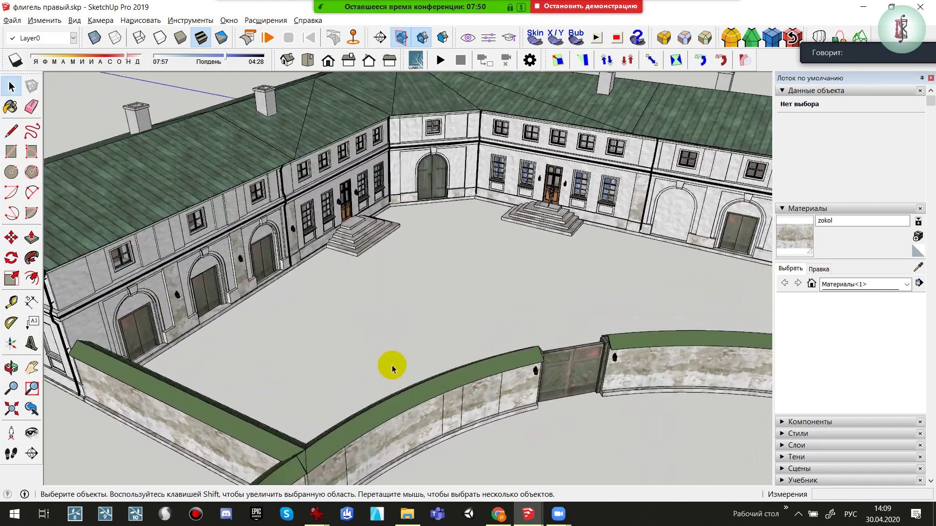
middle_click_drag(390, 365, 547, 267)
scroll(567, 260, "up", 5)
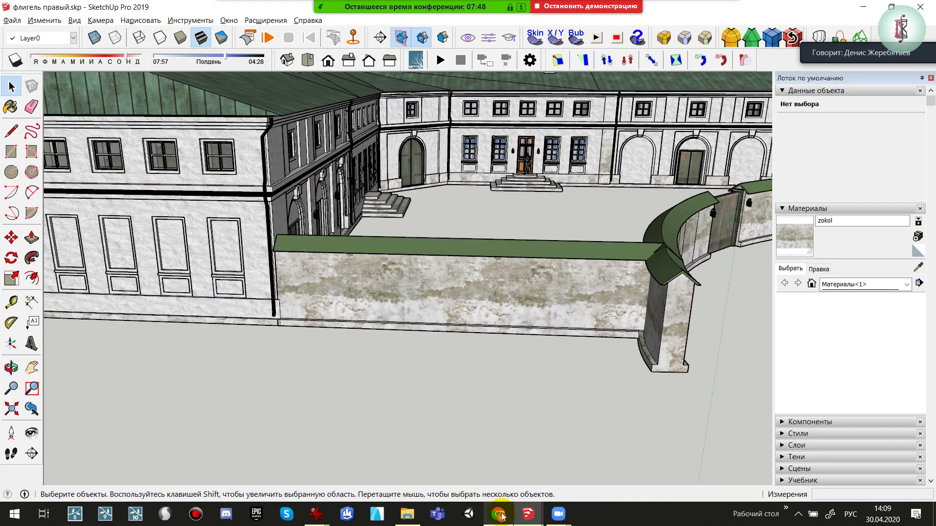
middle_click_drag(388, 399, 329, 372)
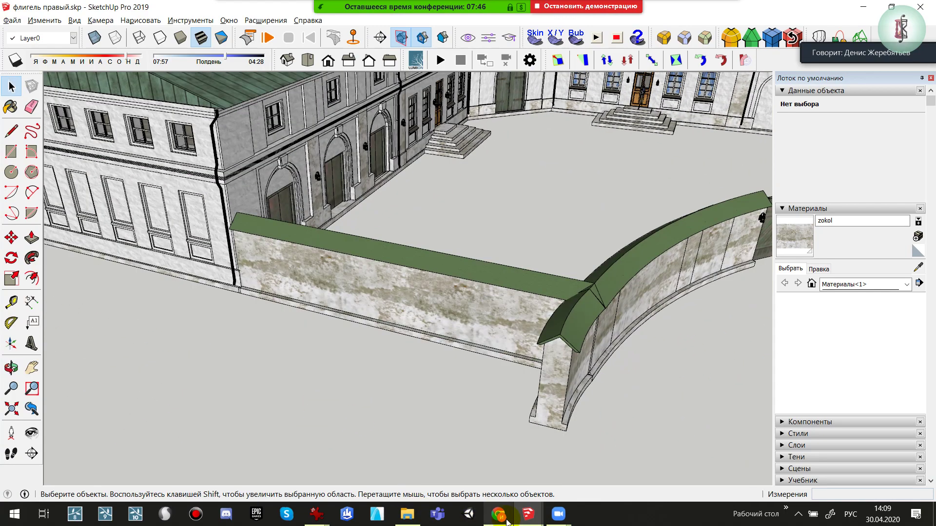
mouse_move(528, 514)
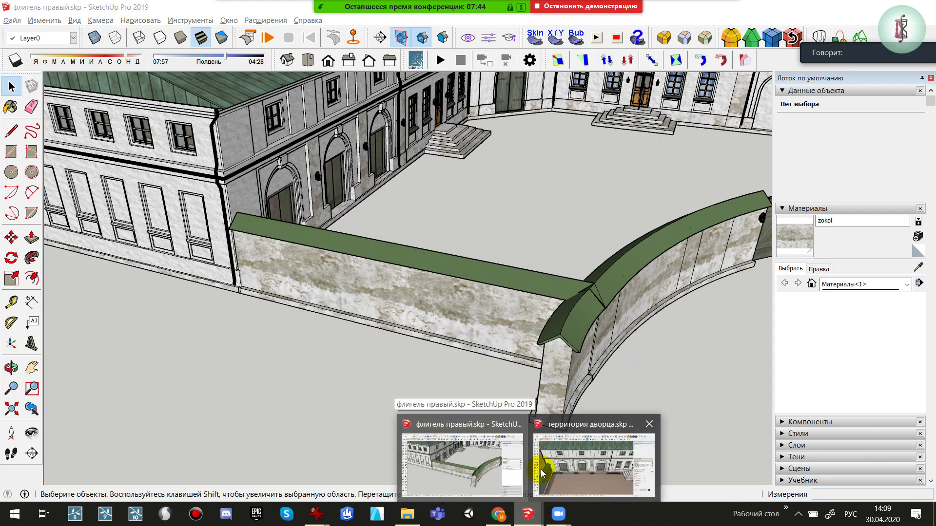
Bring территория дворца.skp forward and orbit out to the whole courtyard
left_click(541, 473)
mouse_move(386, 378)
middle_mouse_down()
mouse_move(683, 370)
mouse_move(352, 308)
mouse_move(570, 351)
mouse_move(470, 309)
mouse_move(347, 188)
mouse_move(369, 184)
mouse_move(557, 336)
mouse_move(241, 299)
mouse_move(487, 399)
mouse_move(296, 411)
mouse_move(535, 367)
middle_mouse_up()
mouse_move(290, 282)
middle_mouse_down()
mouse_move(508, 229)
mouse_move(527, 234)
mouse_move(414, 292)
mouse_move(433, 311)
mouse_move(623, 313)
mouse_move(560, 483)
middle_mouse_up()
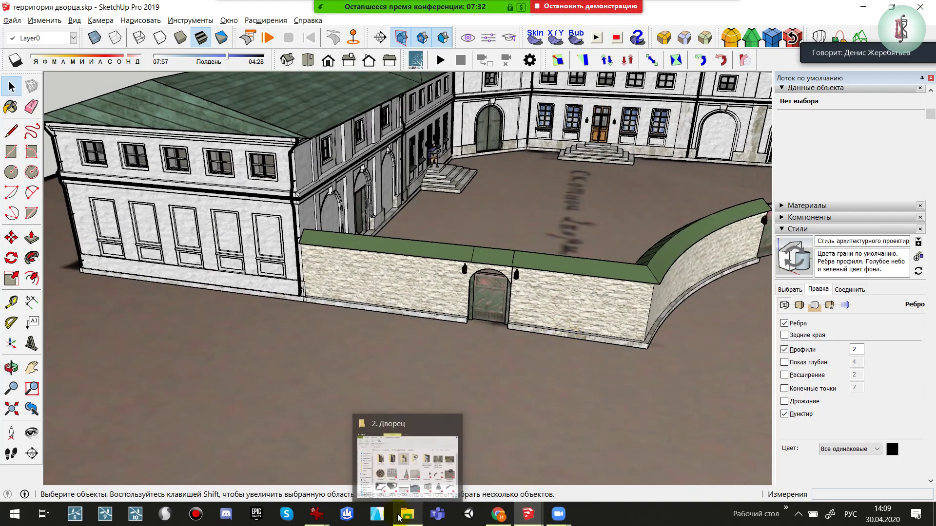
Open 964454_original.jpg from the Террасированный склон перед дворцом folder in the 2. Дворец window
left_click(411, 473)
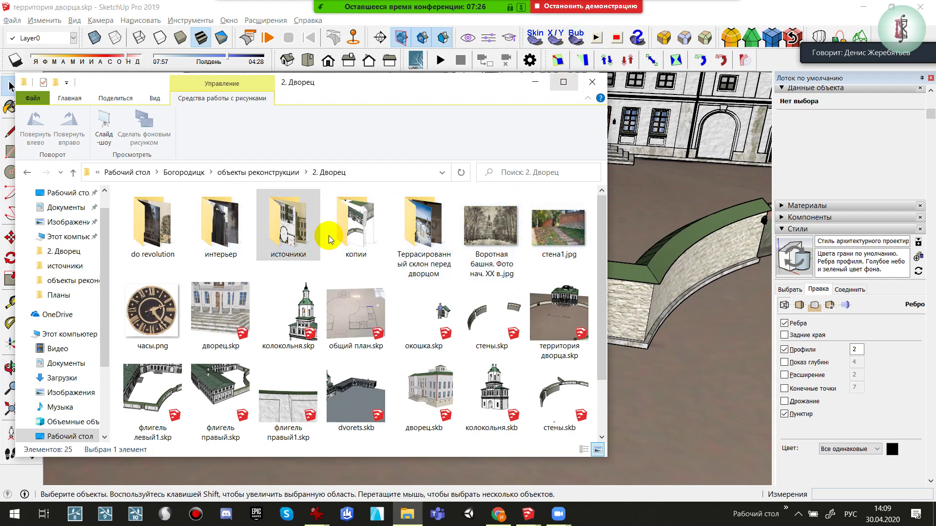
left_click(414, 237)
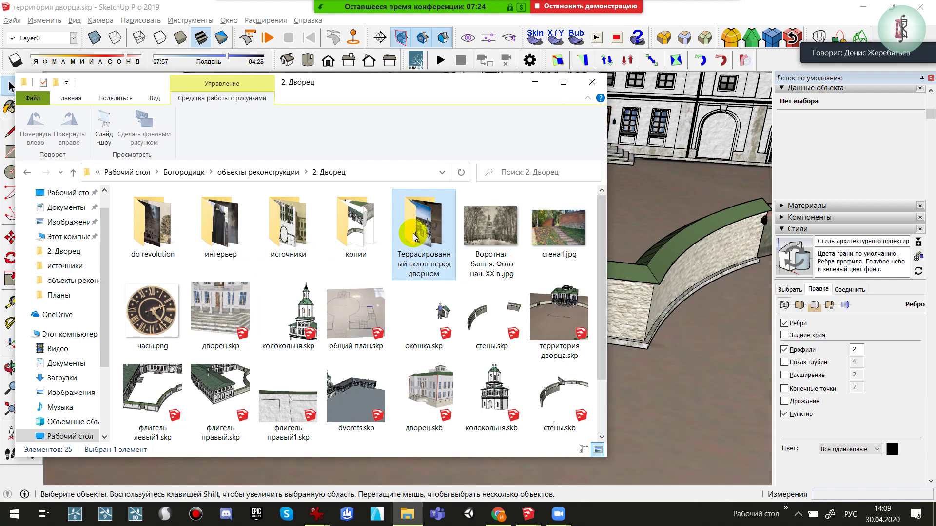
double_click(414, 236)
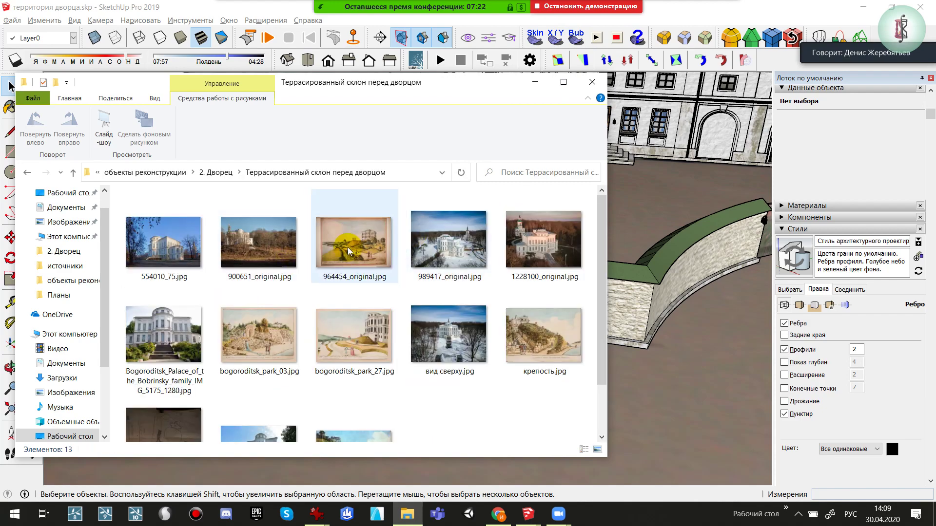
left_click(350, 250)
double_click(350, 250)
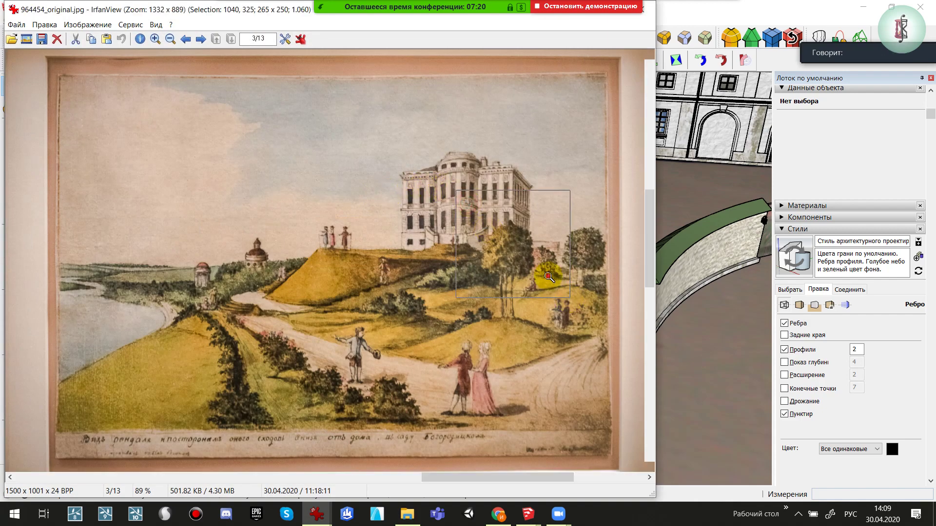
Page fullscreen through the grotto, palace and snowy aerial reference images, then close IrfanView
scroll(517, 282, "up", 4)
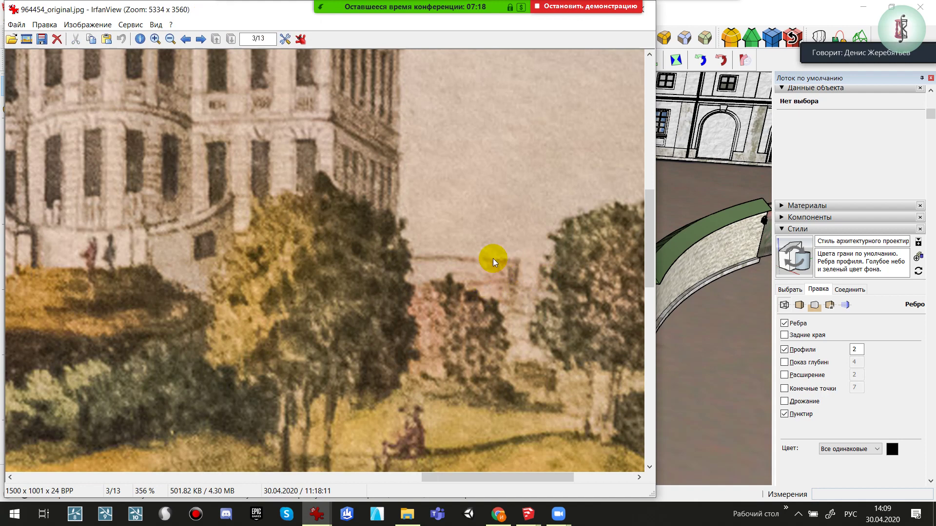
double_click(286, 250)
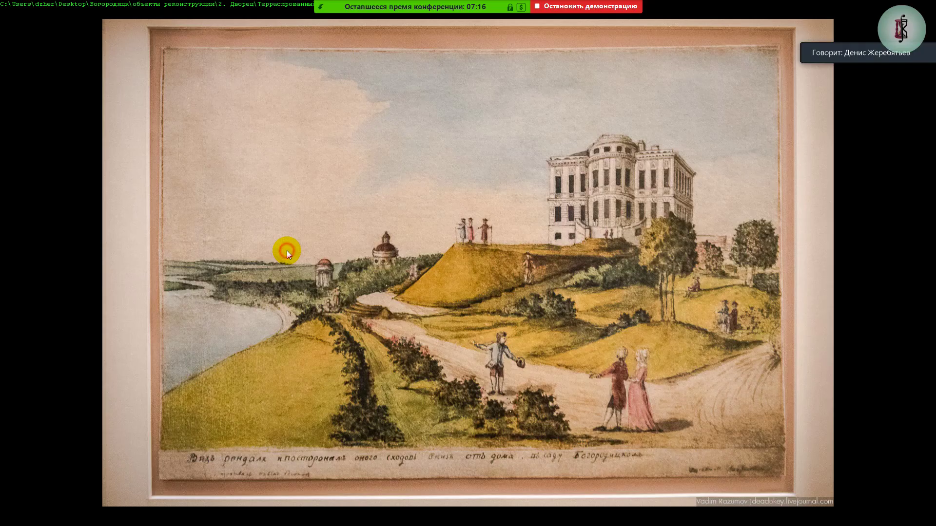
key("Right")
key("Right")
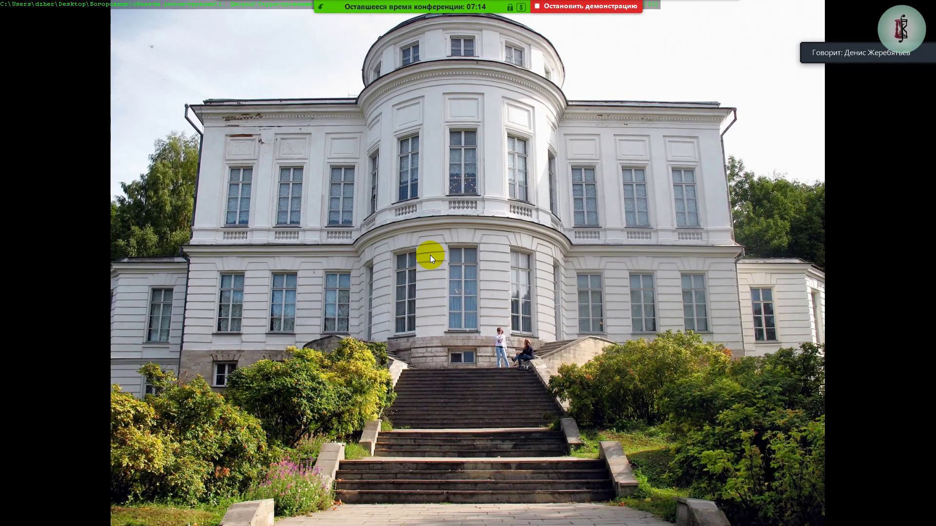
key("Right")
key("Right")
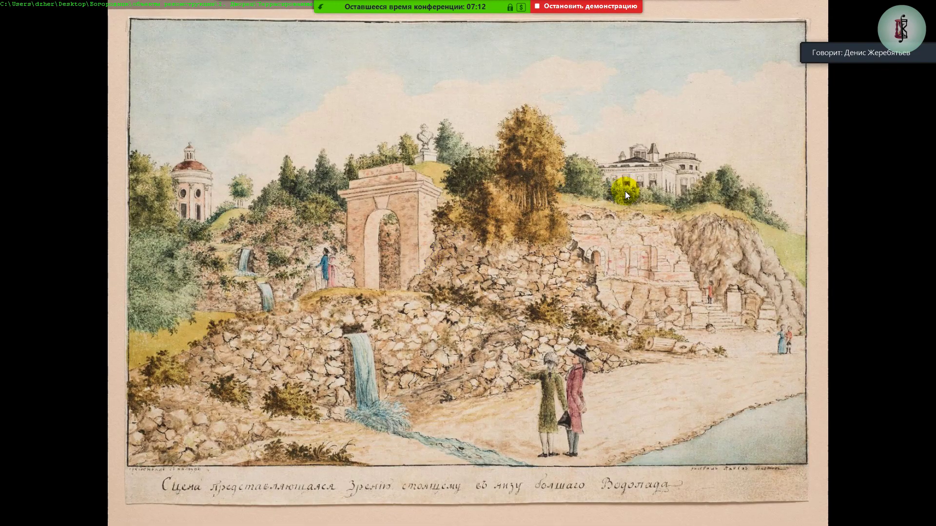
key("Left")
left_click(622, 197)
key("Escape")
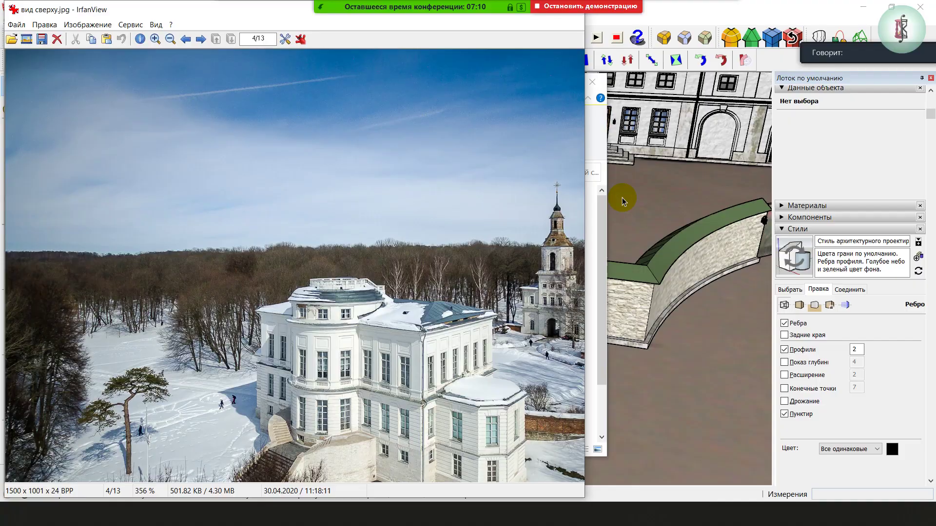
key("Escape")
scroll(419, 337, "down", 1)
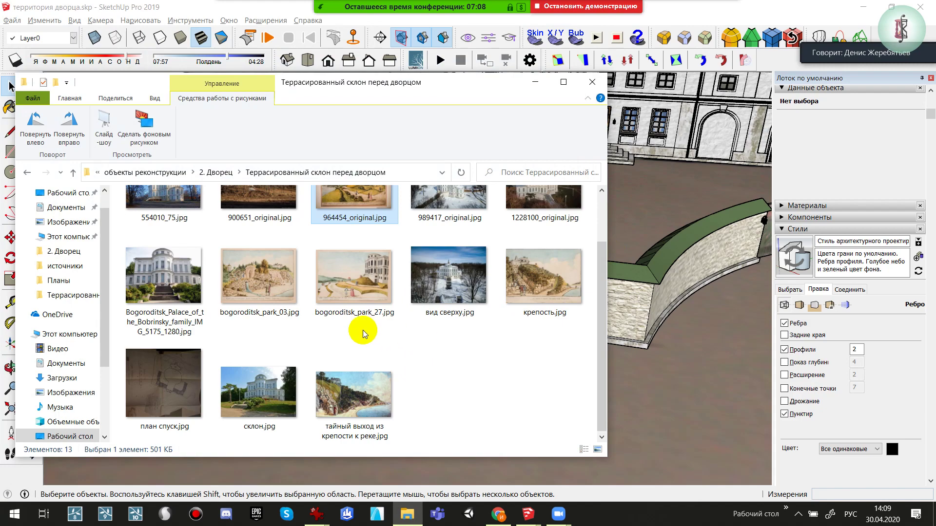
scroll(363, 329, "up", 1)
Return to территория дворца.skp and orbit around the curved walls, gate and green-roofed wing
left_click(213, 175)
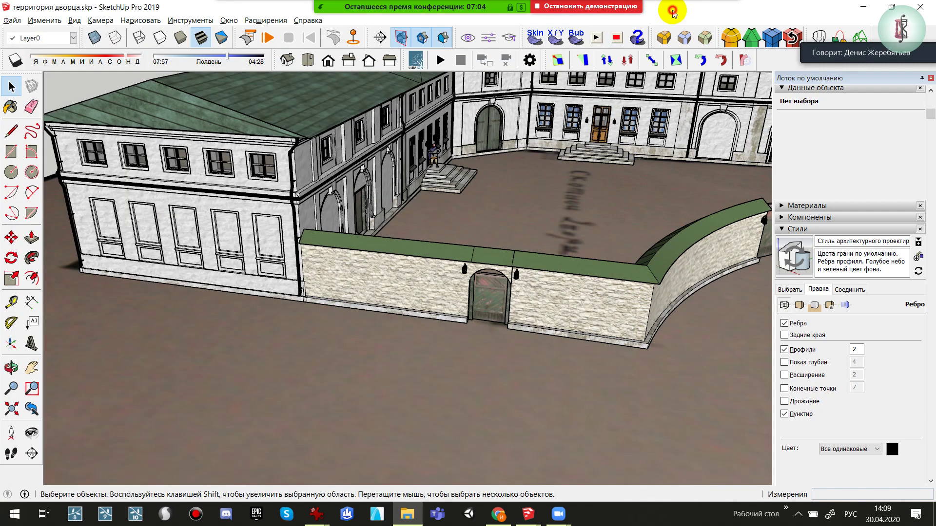
mouse_move(644, 288)
middle_mouse_down()
mouse_move(412, 217)
mouse_move(208, 278)
middle_mouse_up()
mouse_move(208, 278)
left_mouse_down()
mouse_move(445, 307)
mouse_move(245, 389)
mouse_move(312, 364)
mouse_move(541, 316)
left_mouse_up()
mouse_move(540, 316)
middle_mouse_down()
mouse_move(627, 272)
mouse_move(424, 307)
mouse_move(738, 229)
mouse_move(603, 243)
mouse_move(540, 162)
middle_mouse_up()
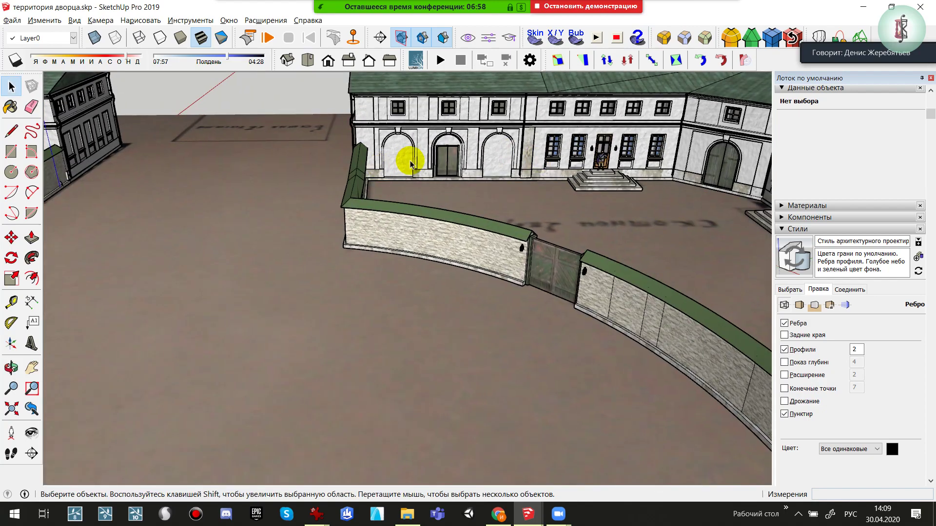
scroll(411, 163, "up", 2)
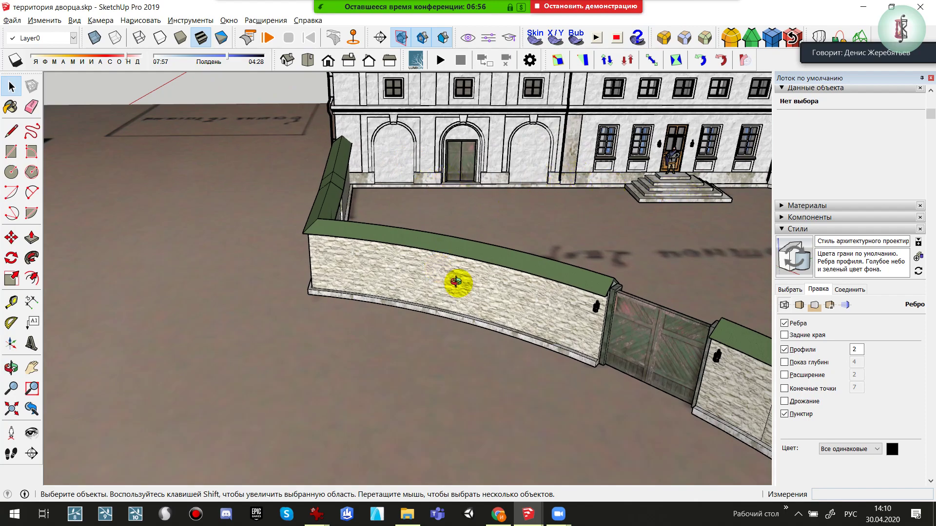
mouse_move(456, 282)
middle_mouse_down()
mouse_move(596, 284)
mouse_move(616, 262)
mouse_move(397, 255)
mouse_move(507, 258)
mouse_move(388, 235)
mouse_move(523, 328)
mouse_move(334, 216)
mouse_move(149, 333)
middle_mouse_up()
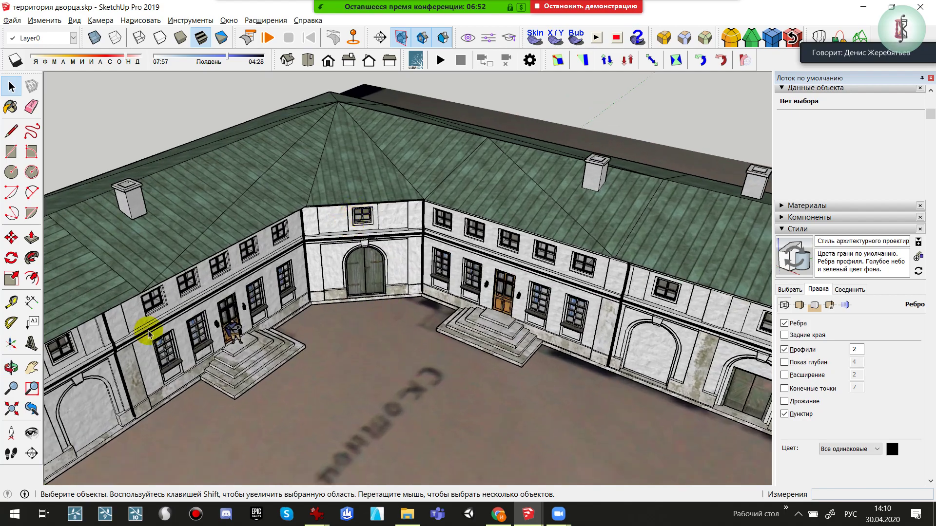
Place a new section plane named Сечение 12 on the model and select it
left_click(30, 453)
left_click(402, 222)
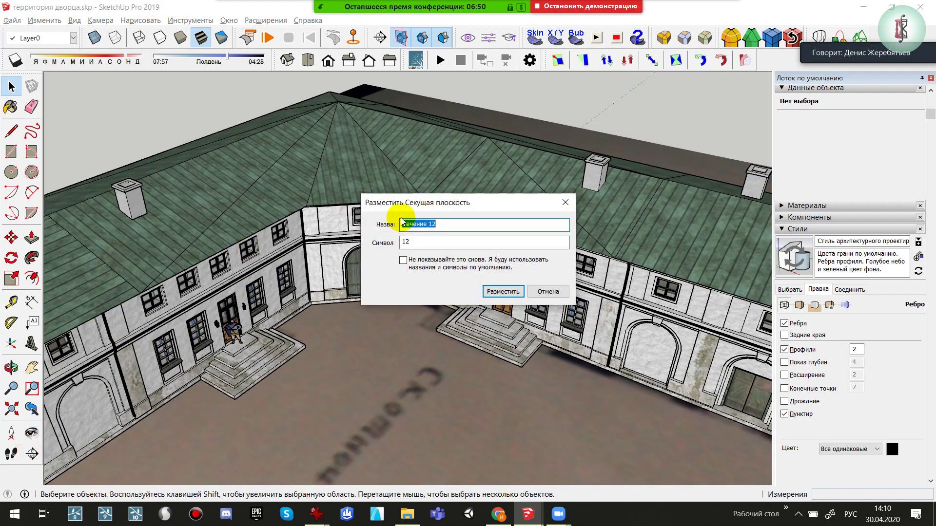
left_click(503, 292)
middle_click_drag(452, 302, 397, 327)
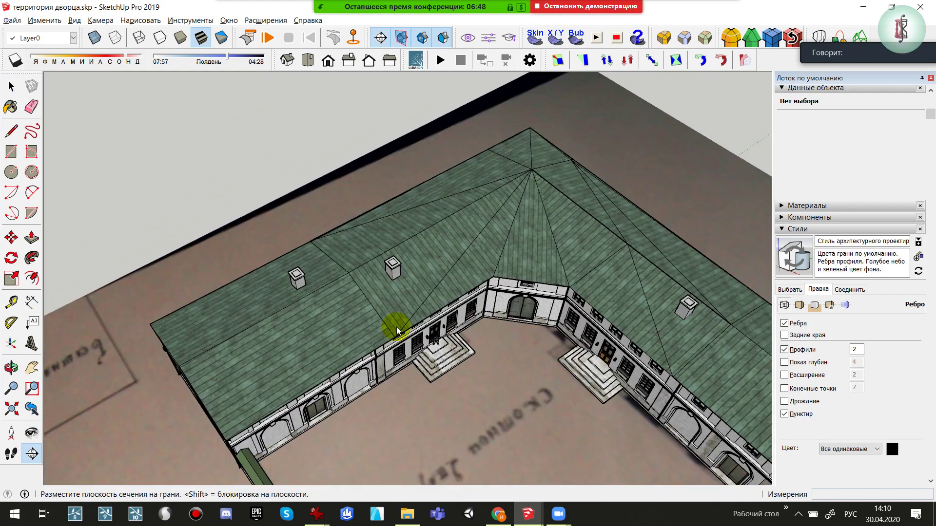
left_click(127, 387)
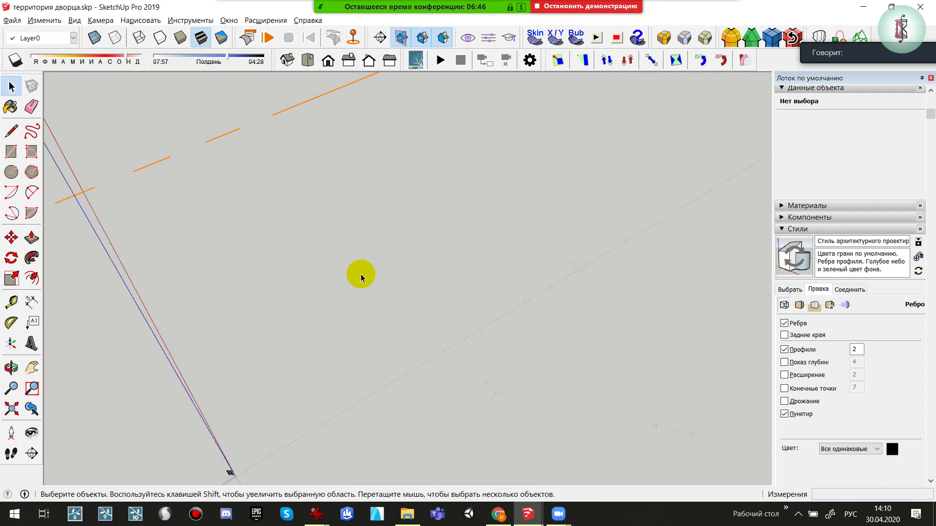
middle_click_drag(360, 278, 293, 334)
left_click(291, 342)
Move Сечение 12 to window height so it exposes the wing's rooms
key("m")
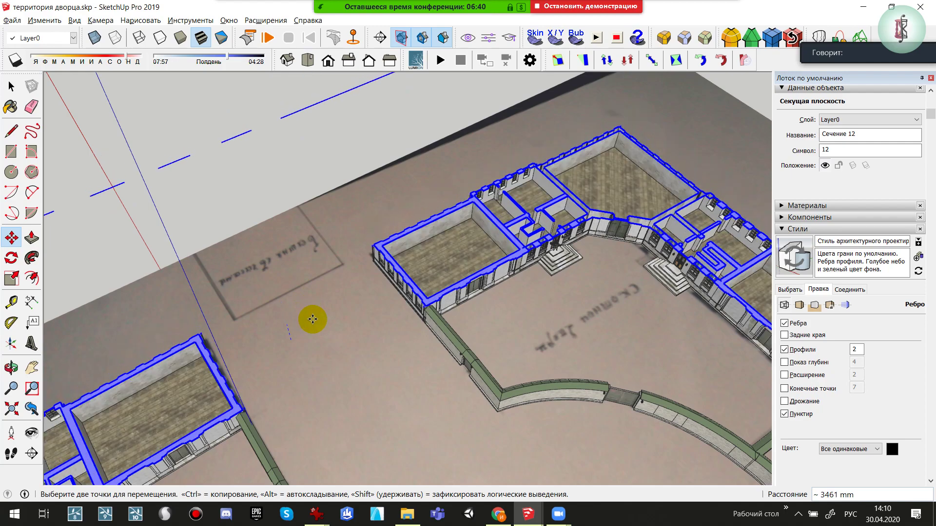
mouse_move(310, 317)
middle_mouse_down()
mouse_move(633, 278)
mouse_move(330, 278)
mouse_move(476, 257)
mouse_move(532, 291)
mouse_move(414, 305)
mouse_move(361, 271)
middle_mouse_up()
scroll(363, 273, "up", 2)
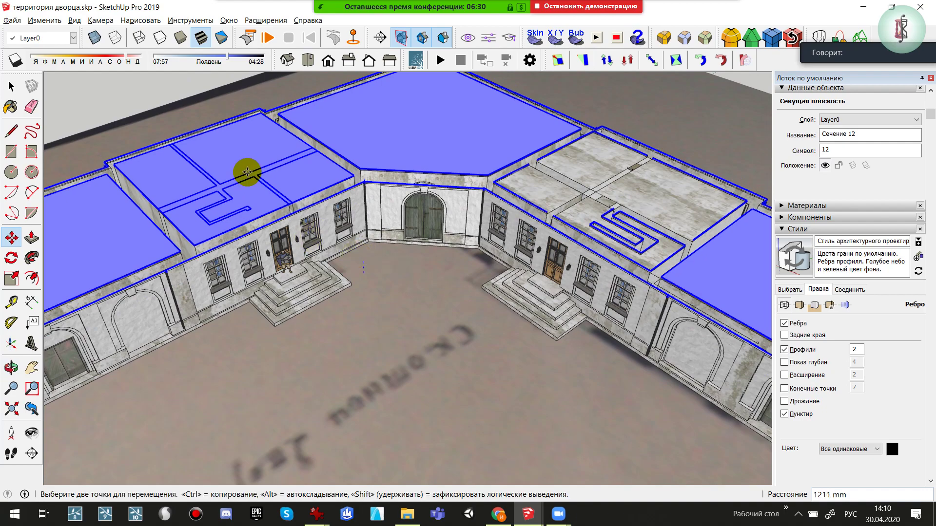
scroll(246, 173, "up", 3)
scroll(295, 198, "up", 4)
mouse_move(295, 199)
middle_mouse_down()
mouse_move(335, 140)
mouse_move(272, 276)
mouse_move(282, 339)
mouse_move(234, 397)
mouse_move(236, 386)
mouse_move(569, 330)
mouse_move(560, 262)
mouse_move(455, 403)
mouse_move(476, 305)
middle_mouse_up()
scroll(539, 177, "up", 3)
scroll(475, 305, "down", 3)
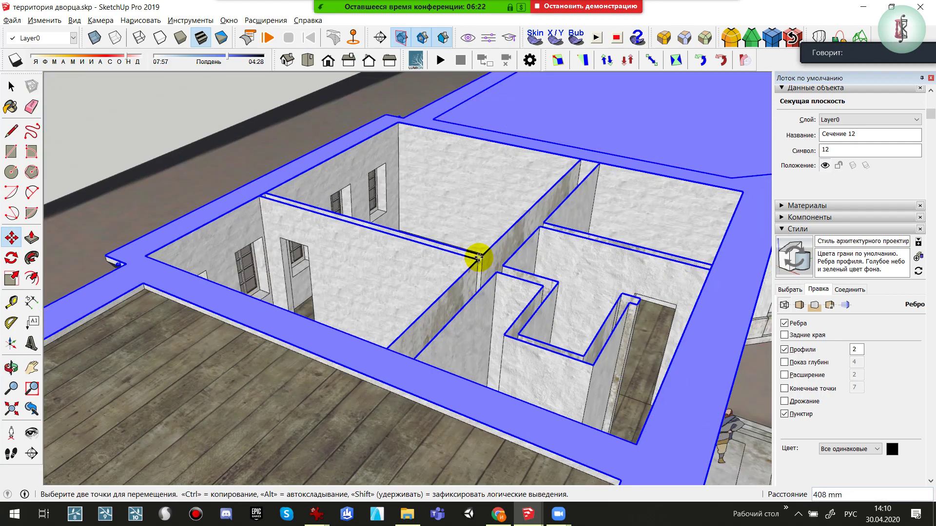
left_click(478, 248)
mouse_move(480, 248)
middle_mouse_down()
mouse_move(476, 219)
mouse_move(420, 298)
middle_mouse_up()
scroll(503, 277, "up", 3)
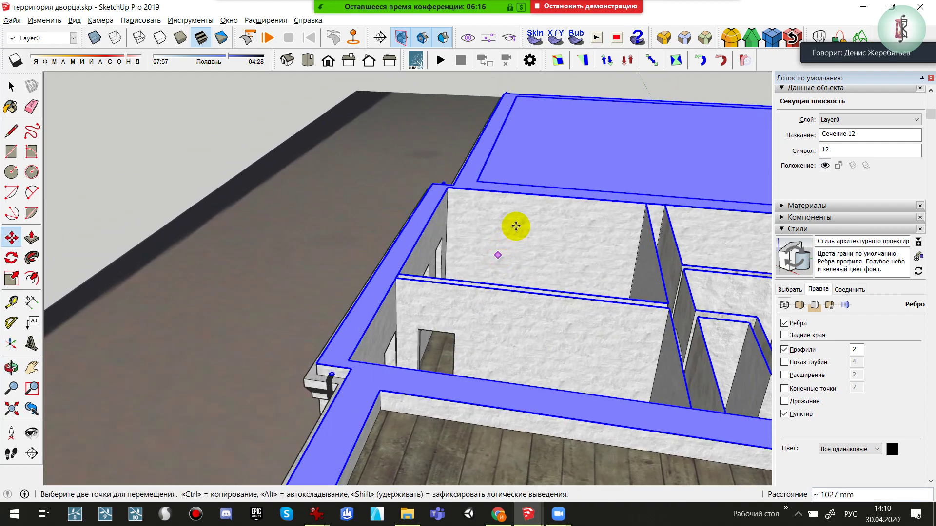
left_click(514, 225)
key("space")
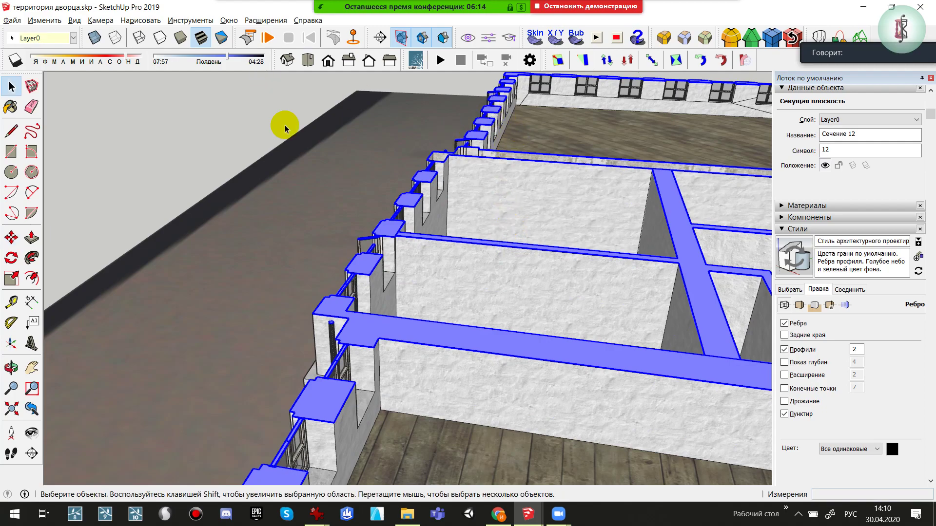
scroll(385, 274, "down", 5)
Hide the Сечение 12 plane marker and view the cut rooms from above
right_click(388, 196)
left_click(413, 227)
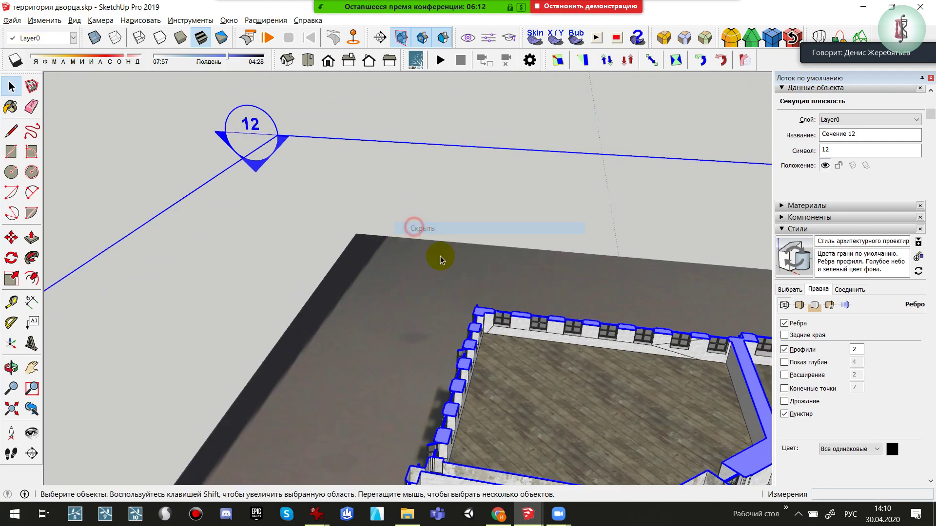
mouse_move(440, 260)
middle_mouse_down()
mouse_move(375, 156)
mouse_move(309, 309)
mouse_move(386, 335)
mouse_move(398, 279)
mouse_move(324, 340)
mouse_move(366, 257)
mouse_move(439, 257)
mouse_move(228, 212)
middle_mouse_up()
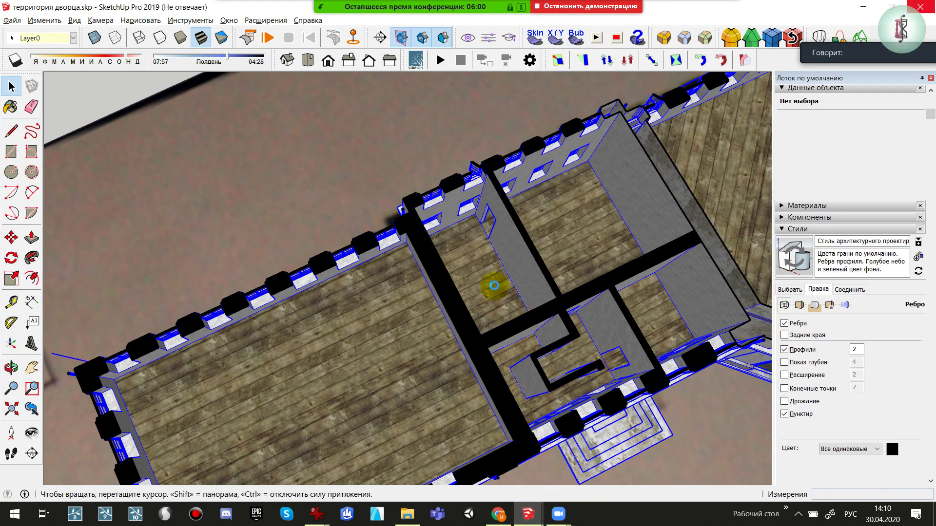
left_click(562, 474)
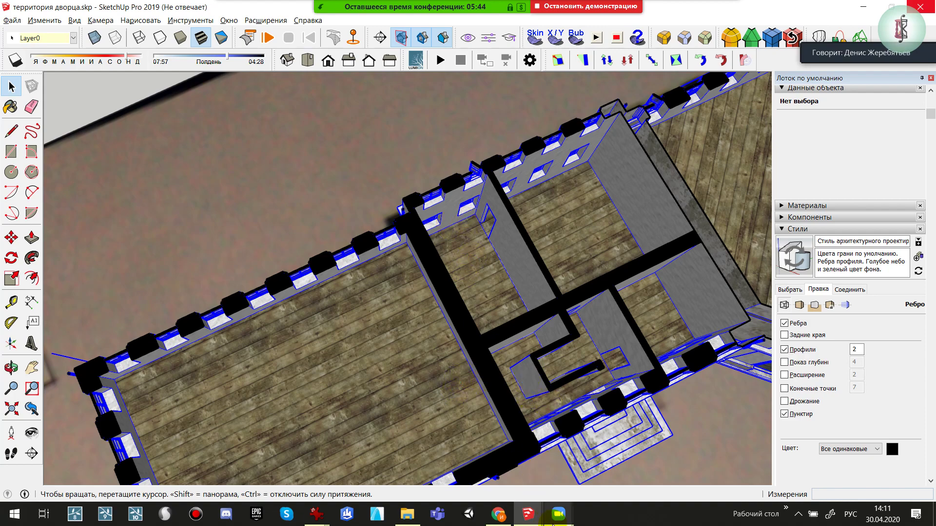
Switch to Chrome and open the Mail.ru Входящие (Inbox) message list
left_click(503, 520)
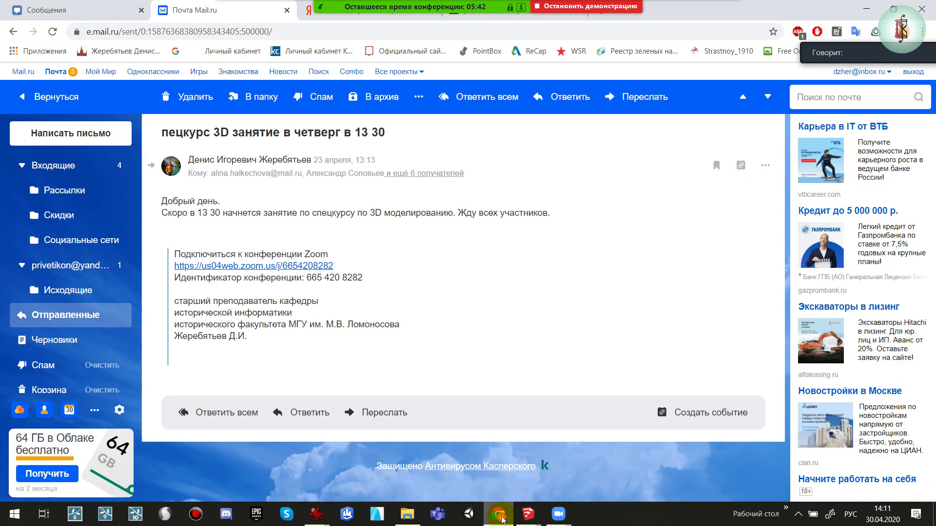
left_click(93, 161)
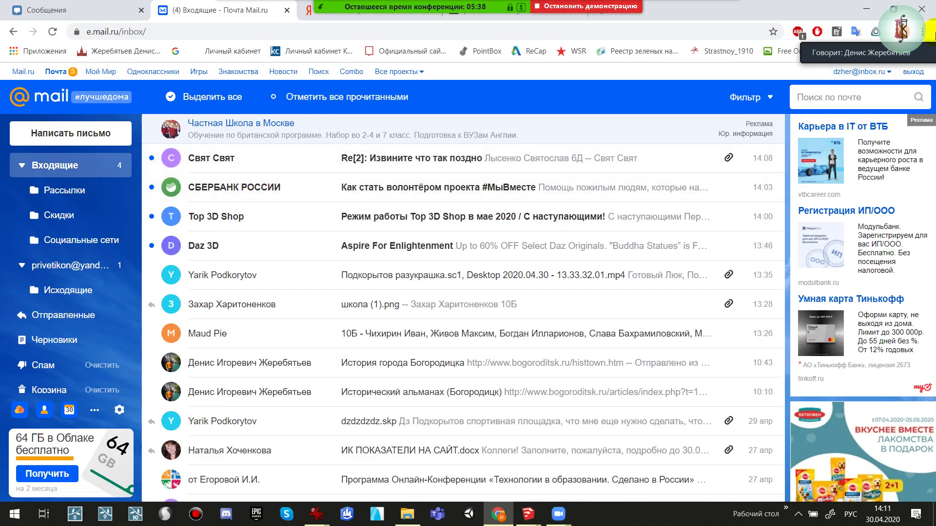
Return to SketchUp and orbit the palace wing, selecting room floors to inspect them
left_click(860, 11)
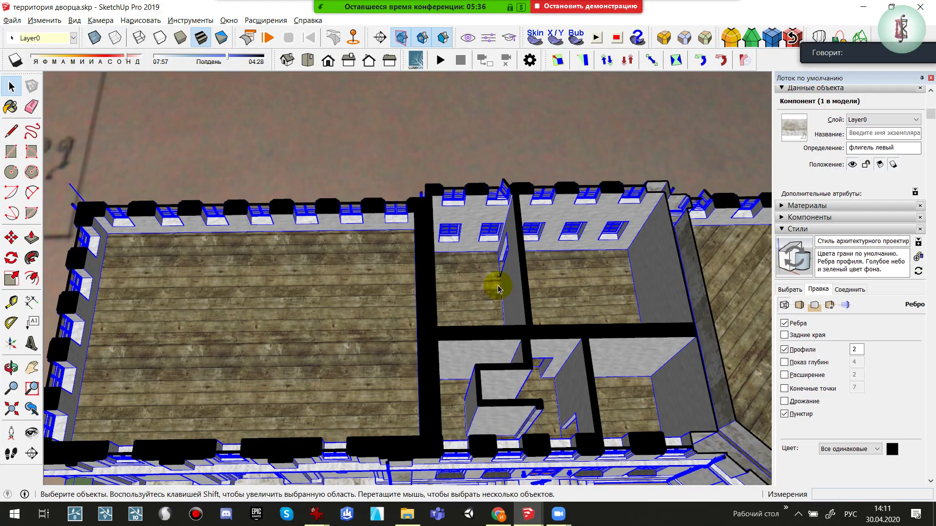
mouse_move(498, 288)
middle_mouse_down()
mouse_move(386, 240)
mouse_move(435, 293)
middle_mouse_up()
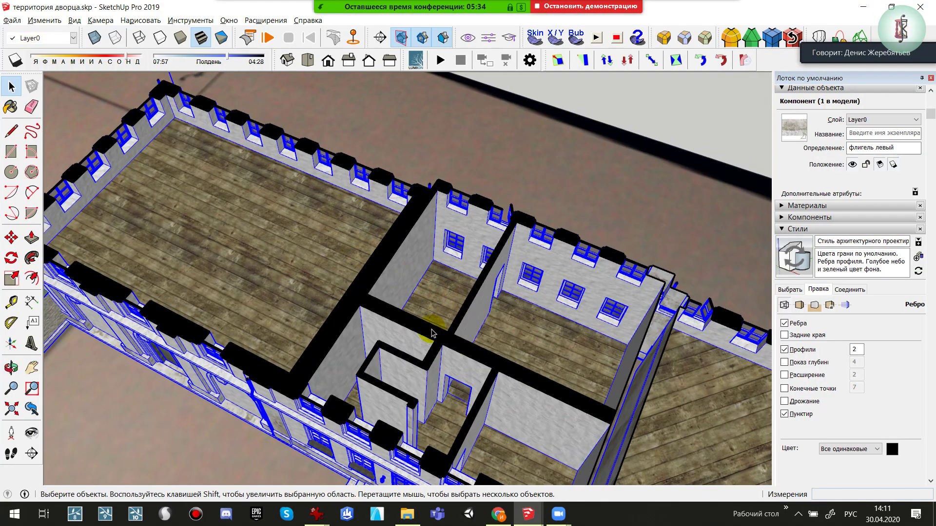
mouse_move(432, 333)
middle_mouse_down()
mouse_move(424, 265)
mouse_move(286, 299)
mouse_move(412, 259)
mouse_move(489, 250)
mouse_move(476, 309)
mouse_move(544, 288)
mouse_move(929, 314)
mouse_move(720, 293)
mouse_move(434, 299)
mouse_move(553, 309)
mouse_move(455, 245)
middle_mouse_up()
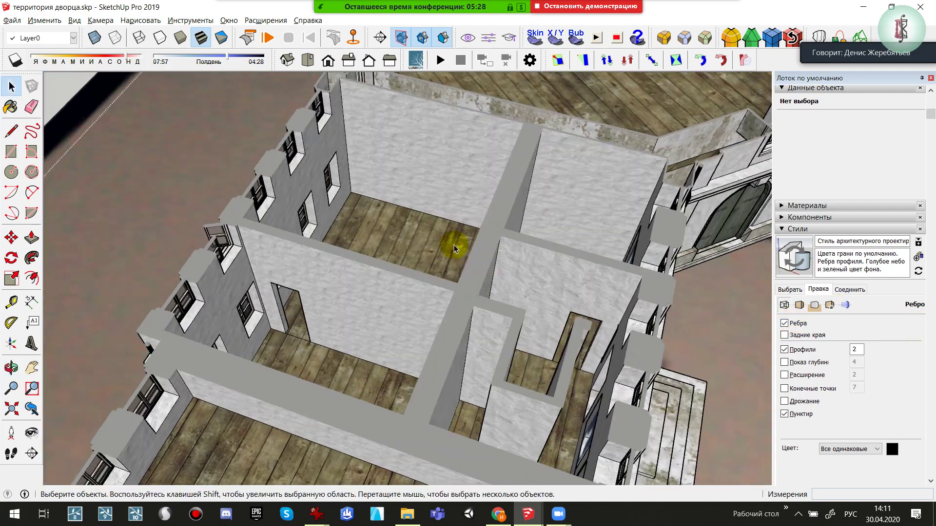
left_click(364, 213)
scroll(305, 420, "up", 3)
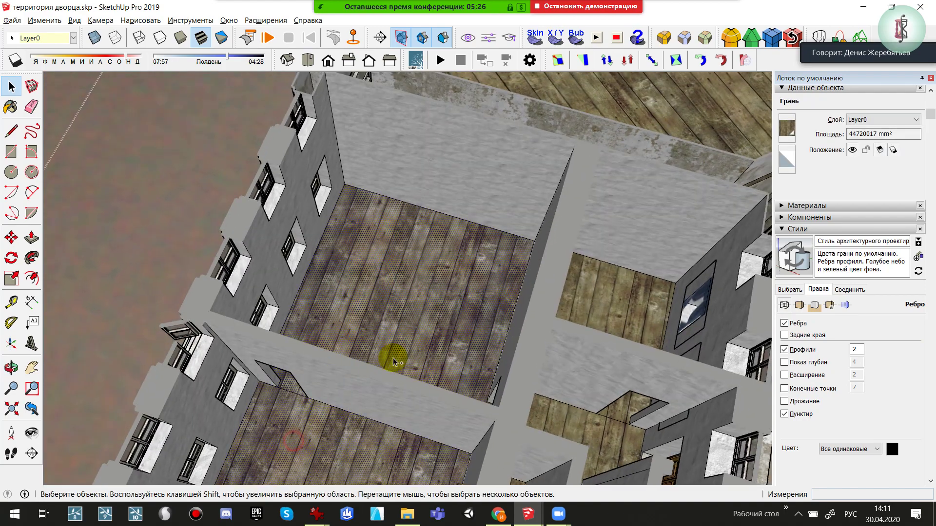
scroll(393, 362, "down", 3)
left_click(299, 216, "ctrl")
scroll(453, 363, "up", 3)
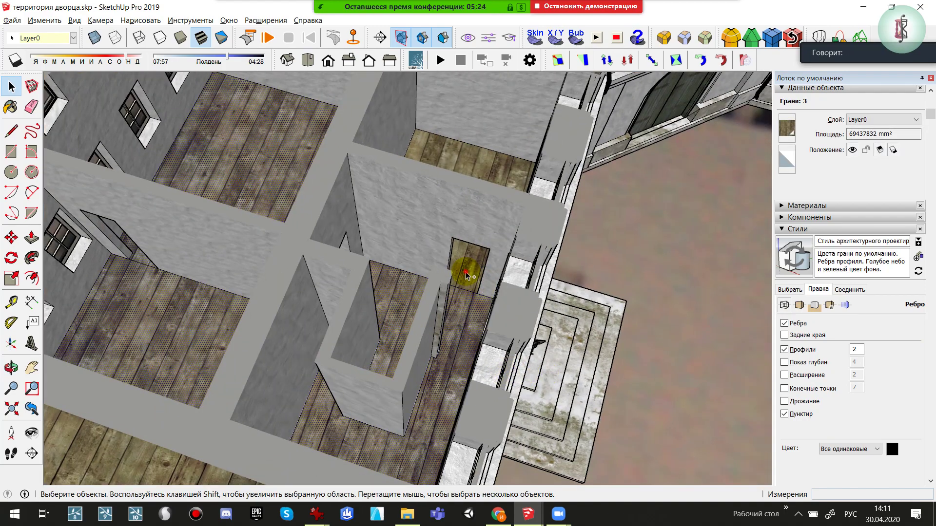
mouse_move(423, 205)
middle_mouse_down()
mouse_move(553, 335)
mouse_move(547, 340)
mouse_move(519, 284)
mouse_move(487, 273)
middle_mouse_up()
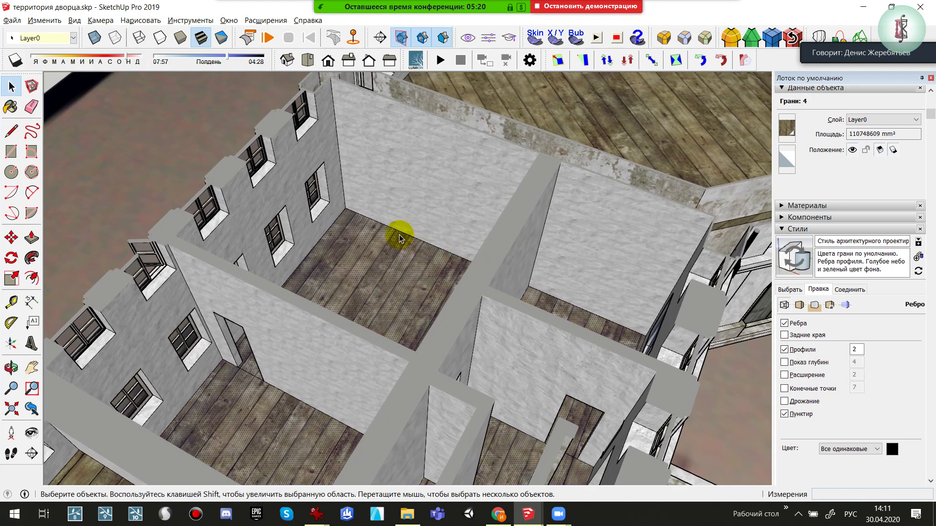
Orbit to a steeper top-down view and select the room's wooden floor face
key("p")
key("e")
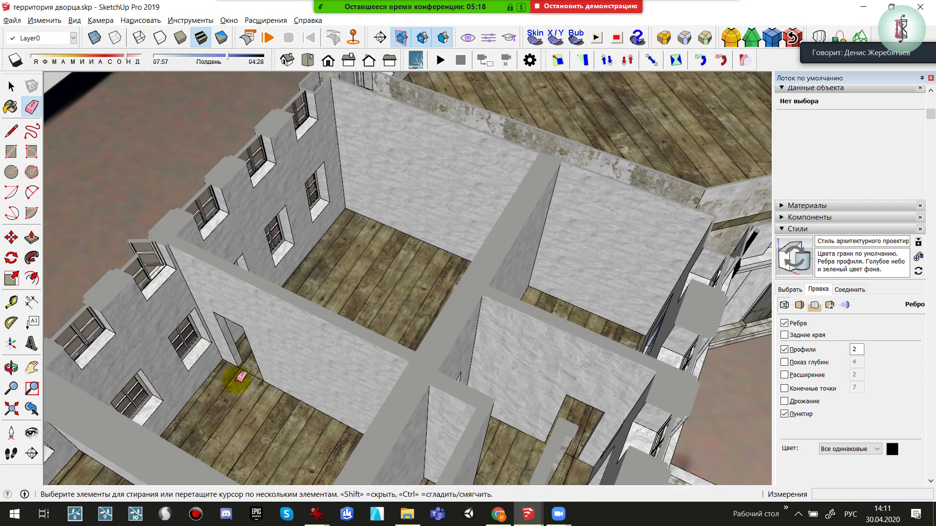
mouse_move(384, 371)
middle_mouse_down()
mouse_move(251, 299)
mouse_move(162, 361)
middle_mouse_up()
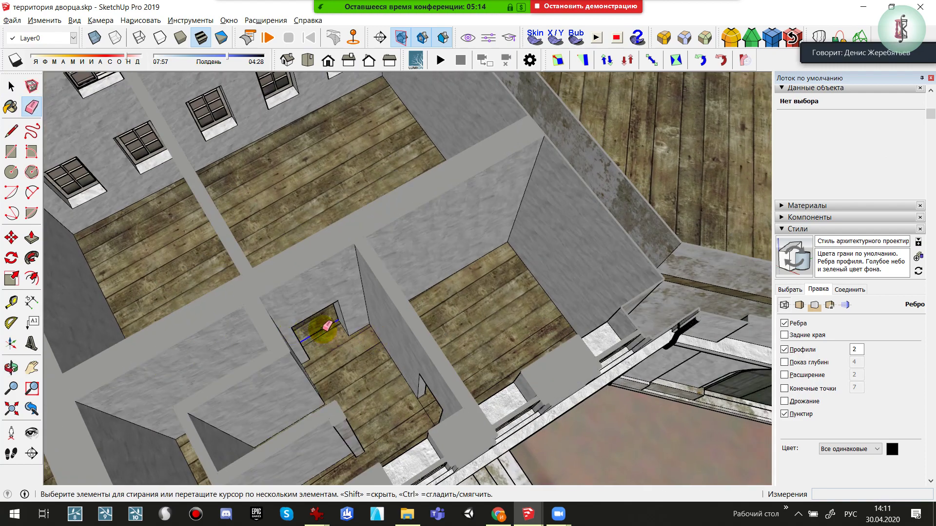
key("space")
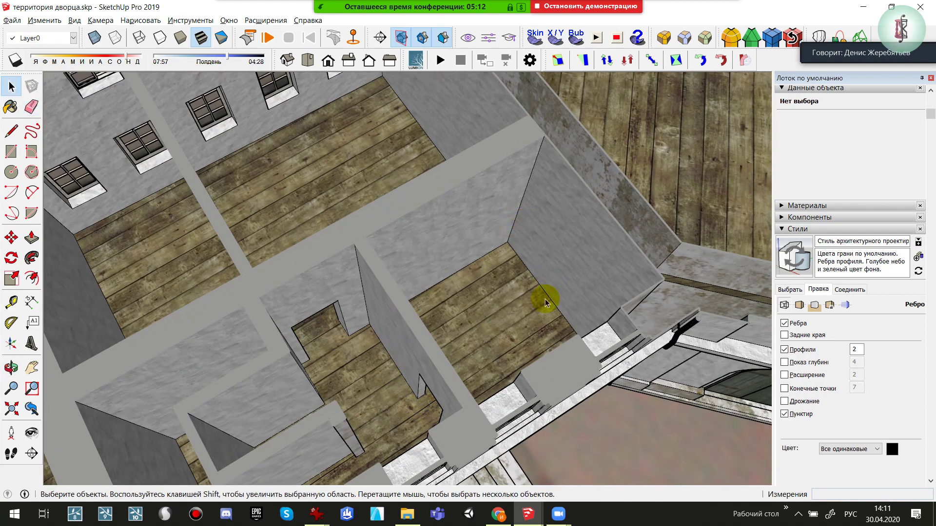
mouse_move(452, 217)
middle_mouse_down()
mouse_move(591, 366)
mouse_move(554, 292)
middle_mouse_up()
left_click(554, 292)
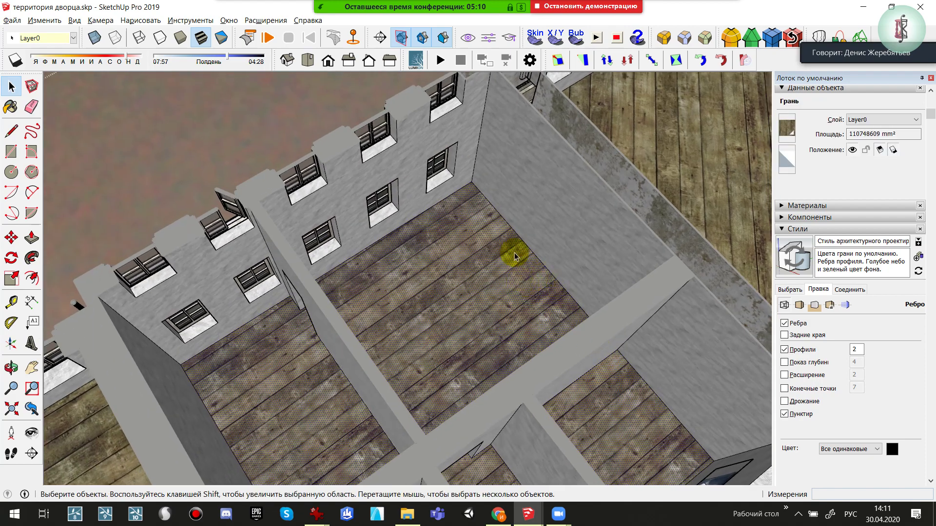
Copy the wooden floor with Move+Ctrl up the wall to the storey above
key("m")
left_click(471, 181)
key("ctrl")
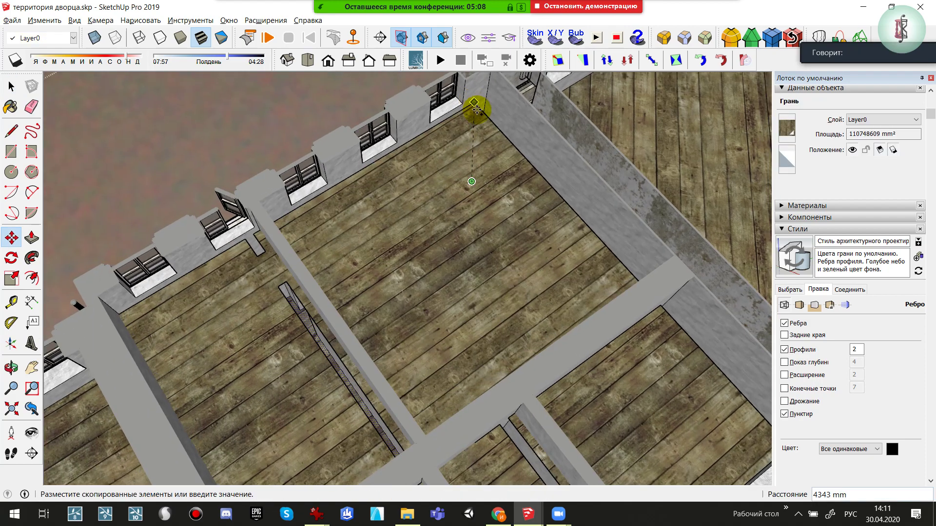
left_click(478, 119)
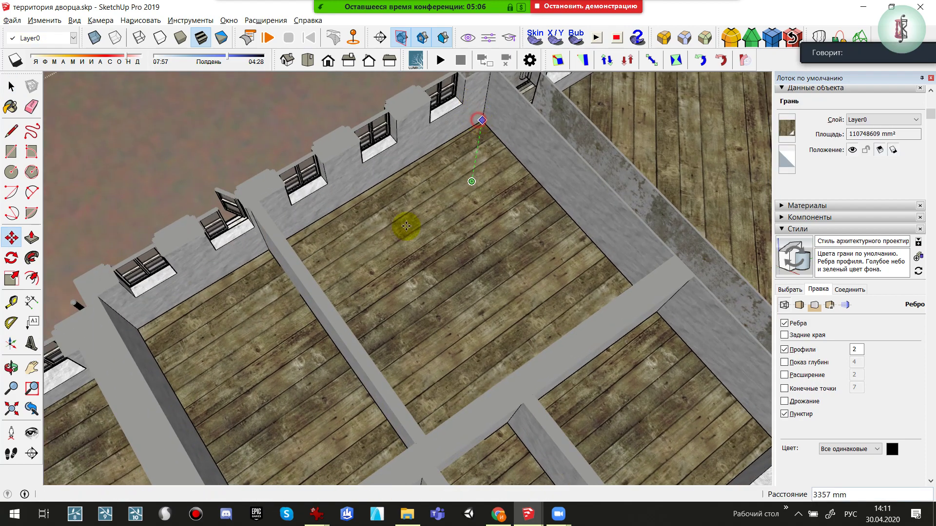
Push/pull the floor copy to adjust its thickness, checking the wall corner close up
mouse_move(403, 225)
middle_mouse_down()
mouse_move(512, 206)
mouse_move(323, 209)
mouse_move(458, 156)
mouse_move(397, 192)
middle_mouse_up()
key("p")
left_click(396, 195)
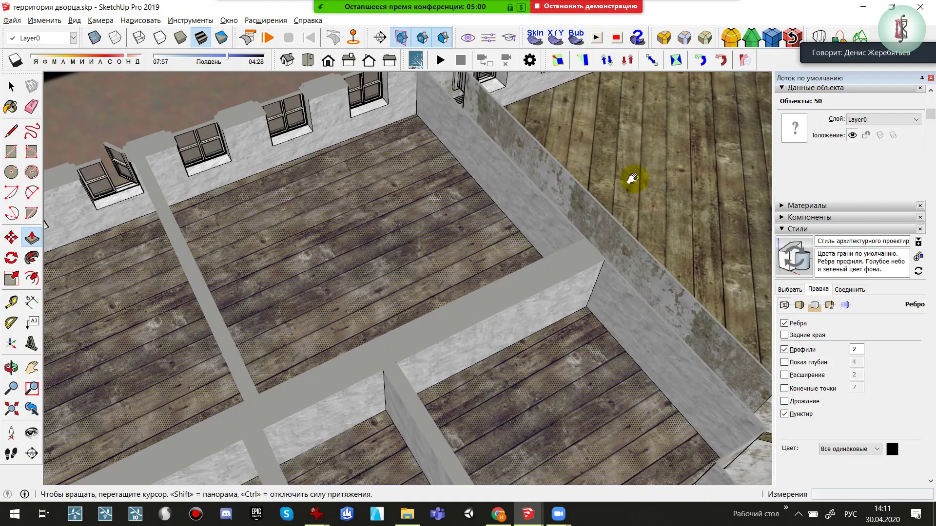
middle_click_drag(647, 195, 433, 181)
scroll(433, 181, "up", 3)
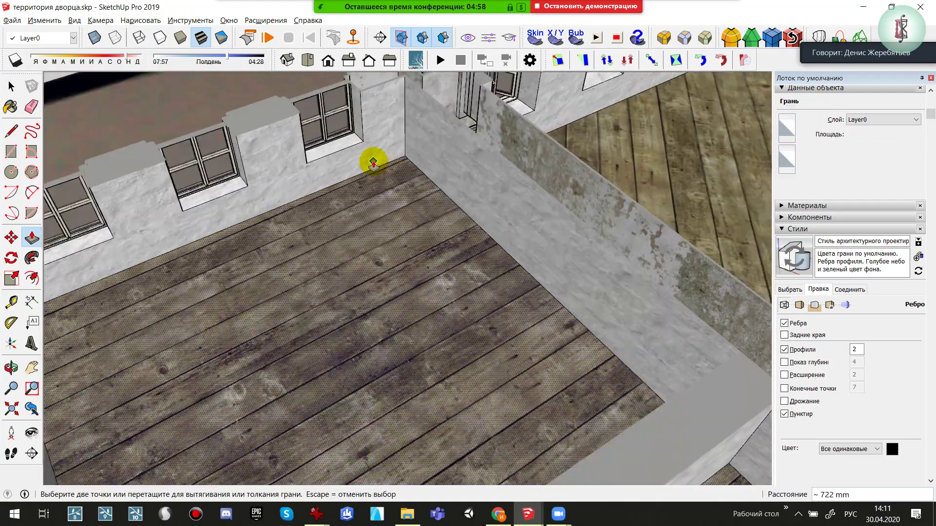
scroll(372, 161, "up", 3)
mouse_move(388, 234)
middle_mouse_down()
mouse_move(399, 5)
mouse_move(403, 88)
mouse_move(445, 299)
mouse_move(637, 188)
mouse_move(490, 282)
mouse_move(547, 282)
mouse_move(652, 211)
middle_mouse_up()
scroll(449, 320, "down", 3)
scroll(451, 322, "down", 2)
scroll(451, 321, "down", 3)
scroll(432, 313, "down", 2)
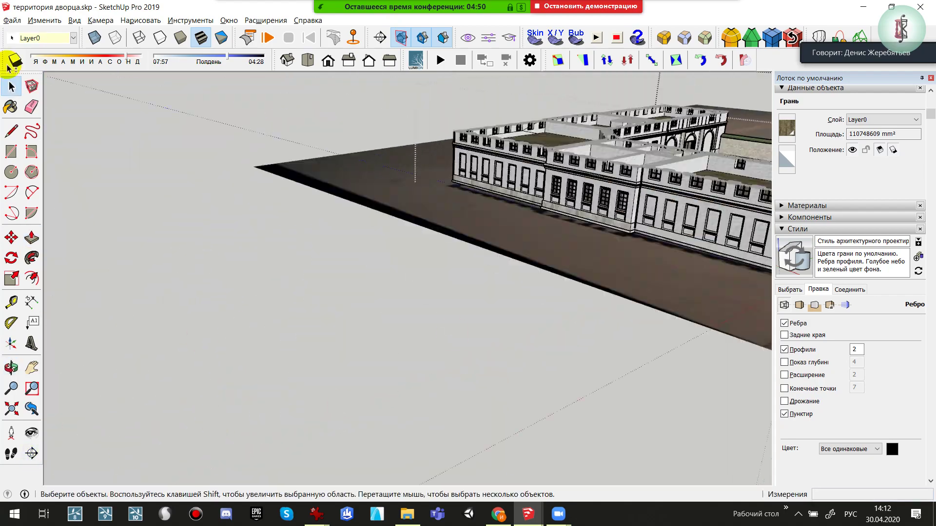
Unhide the last hidden item via Edit > Show > Last and delete section plane 12
left_click(44, 20)
mouse_move(58, 172)
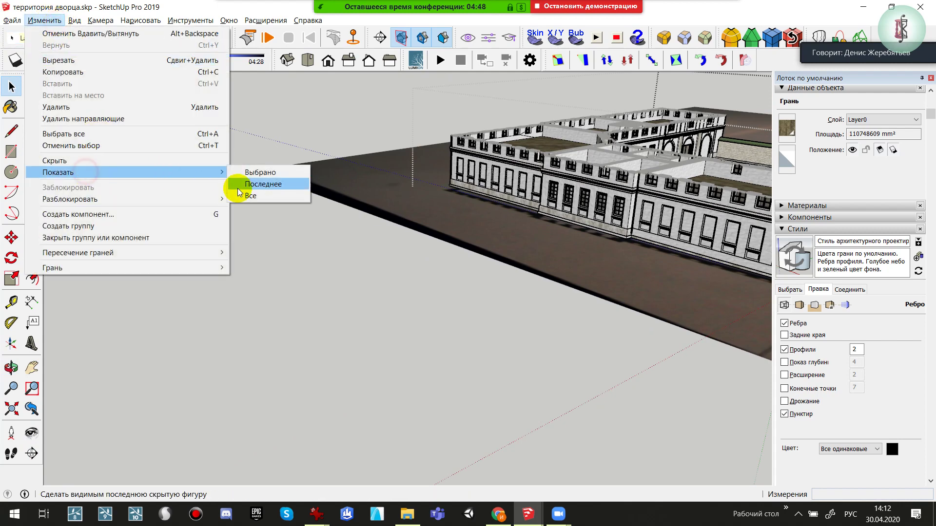
left_click(239, 186)
left_click(417, 120)
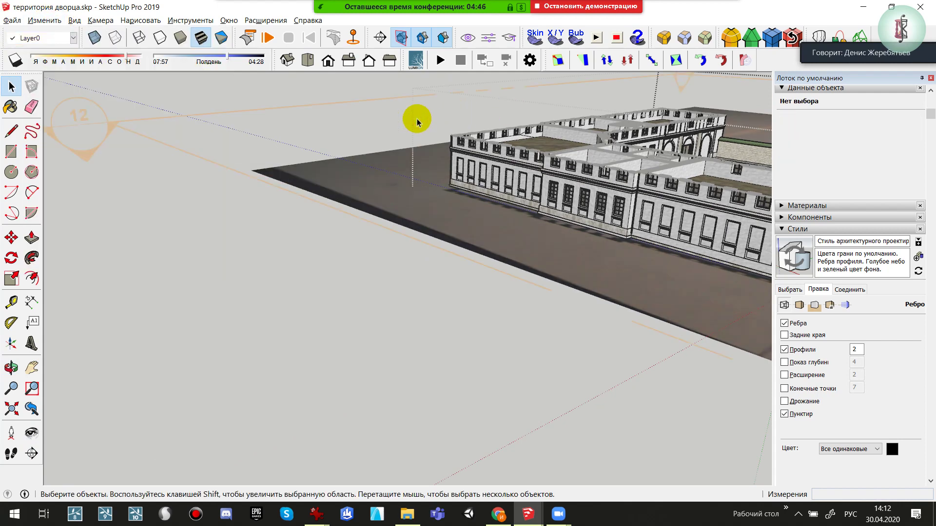
left_click(359, 111)
key("Delete")
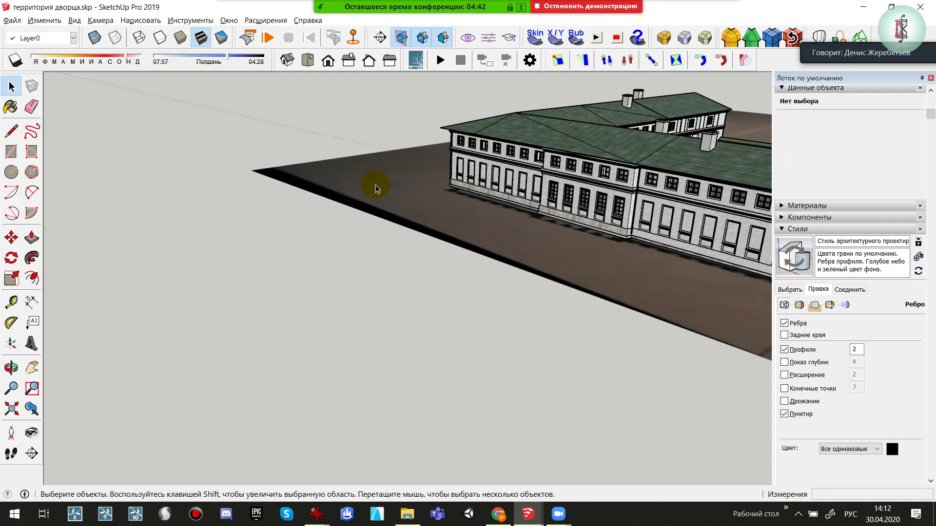
From below the terrain, hide the floor-plan image under the palace with Скрыть
middle_click_drag(531, 218, 510, 226, "shift")
double_click(510, 226)
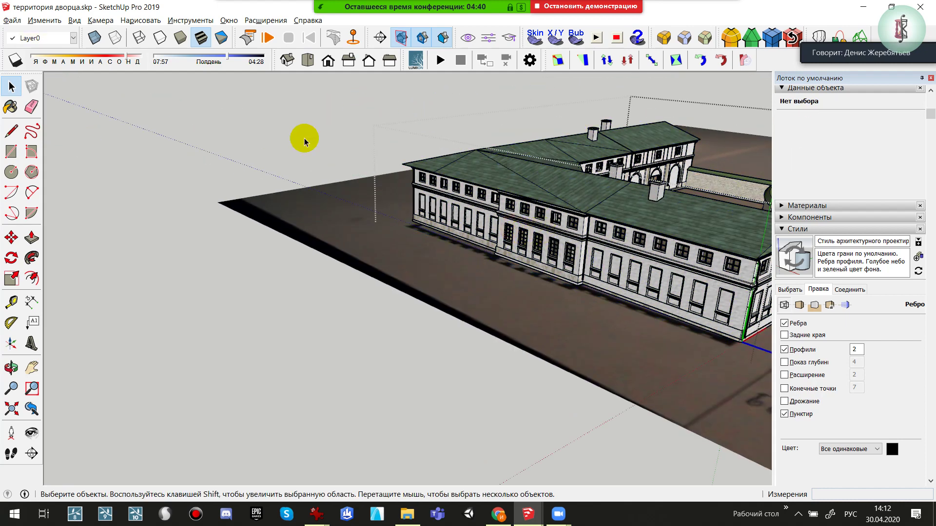
middle_click_drag(309, 184, 367, 138)
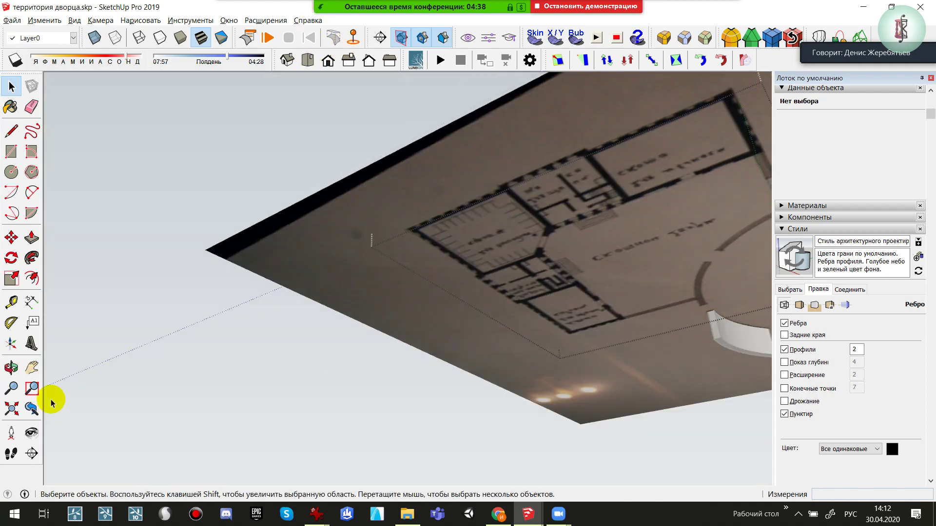
key("space")
left_click(286, 246)
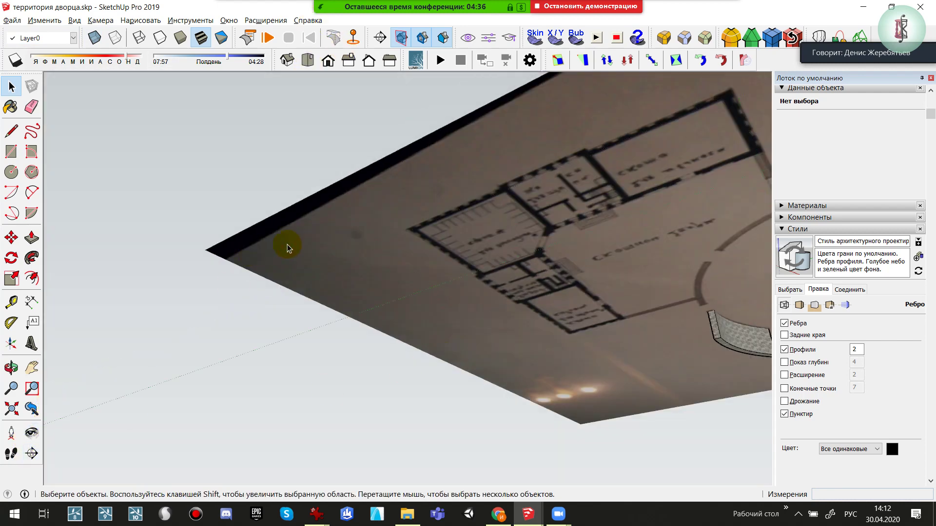
right_click(298, 235)
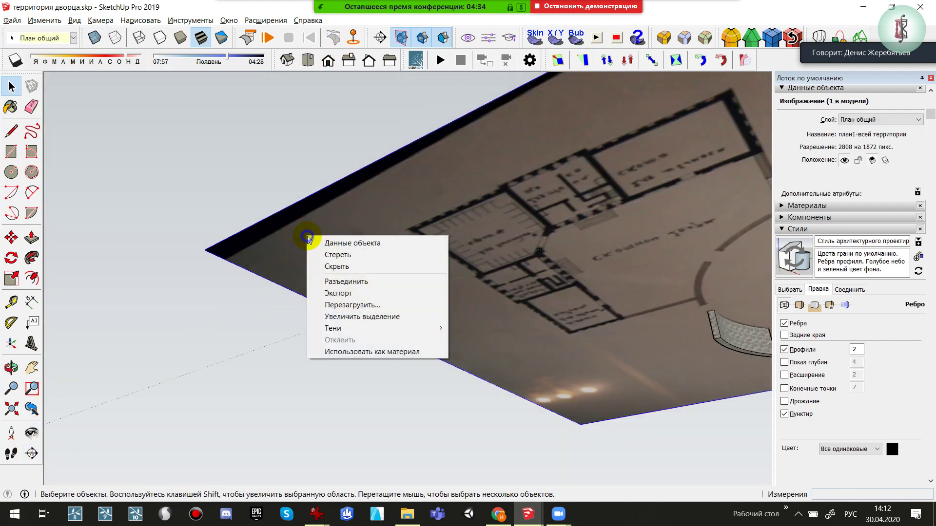
left_click(358, 267)
mouse_move(495, 227)
middle_mouse_down("shift")
mouse_move(398, 249)
mouse_move(417, 208)
middle_mouse_up("shift")
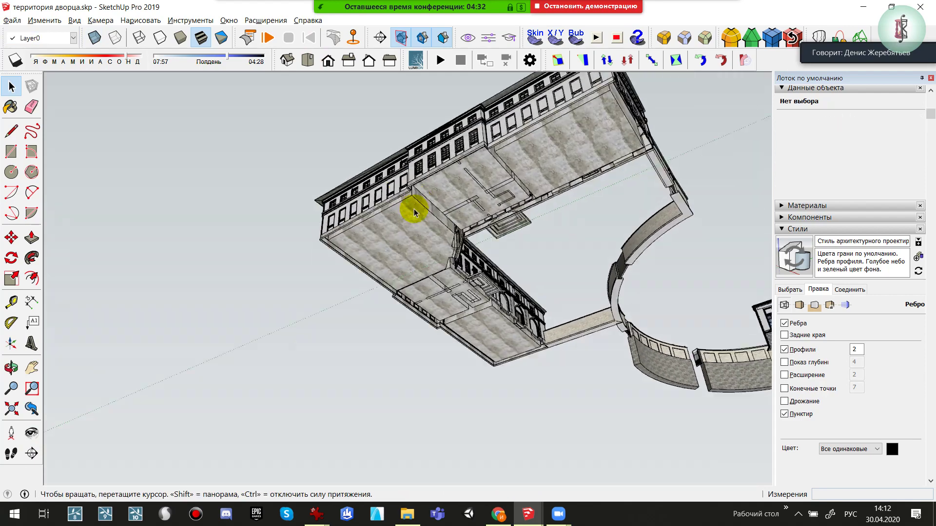
scroll(414, 210, "up", 3)
Place section plane Сечение 13 on the palace wing and move it to cut the floors
double_click(474, 195)
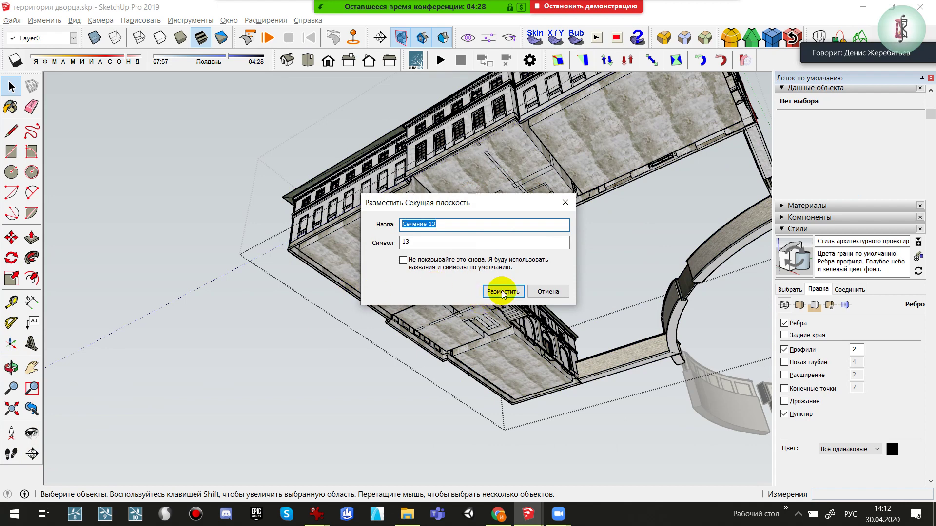
left_click(502, 293)
left_click(390, 354)
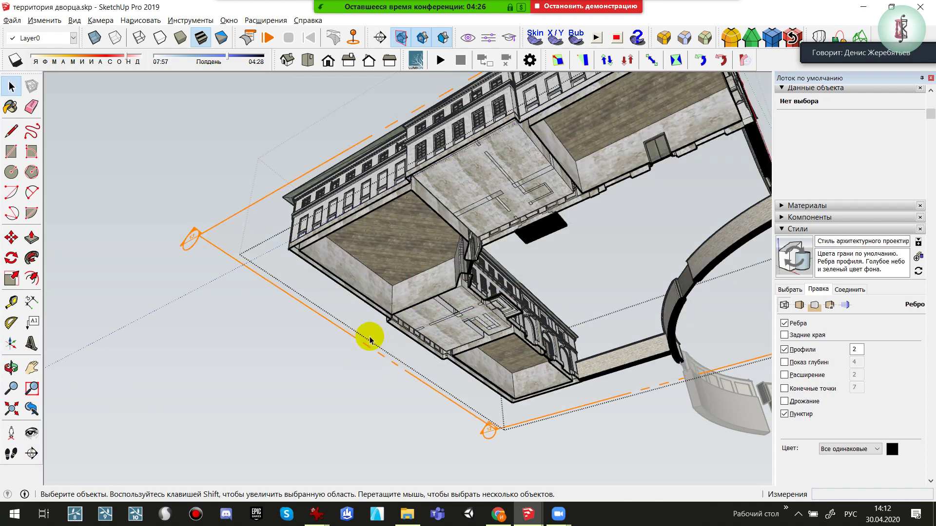
left_click(370, 340)
key("m")
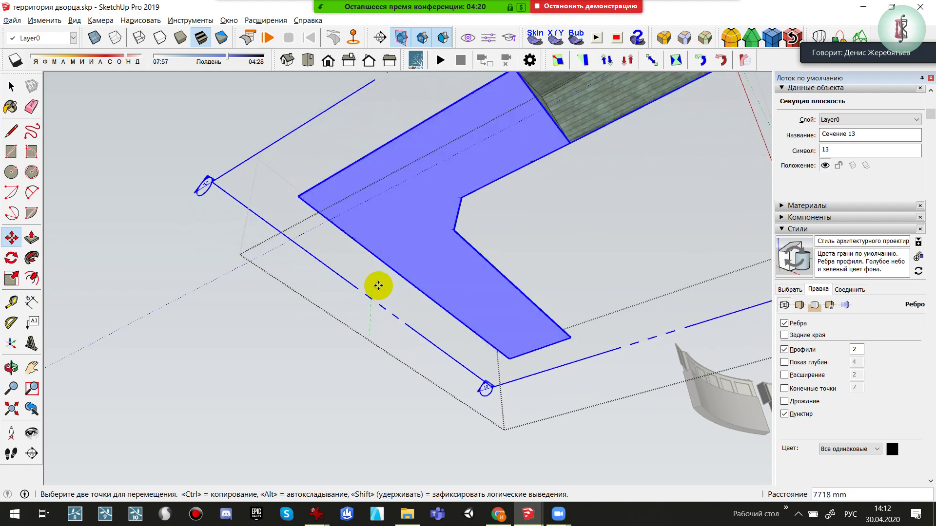
left_click(377, 314)
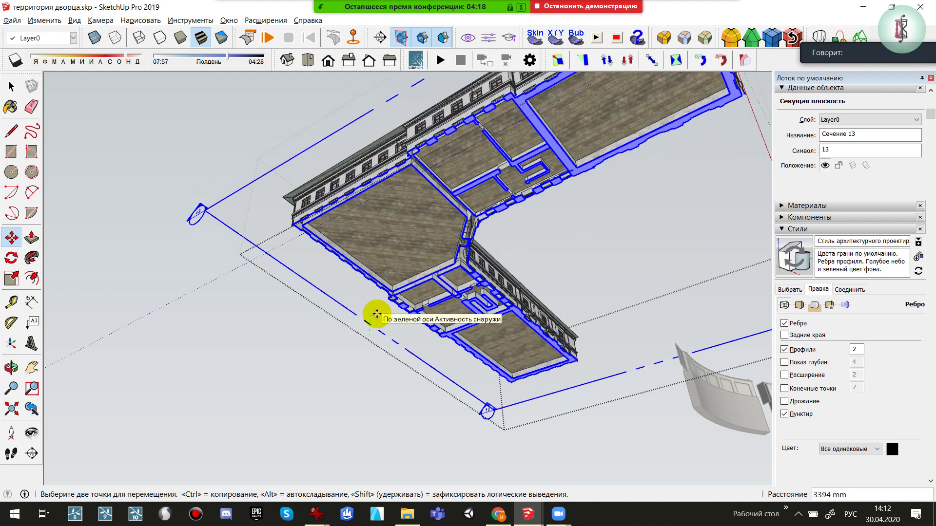
Hide the section plane outline with Скрыть and orbit close to the floor undersides
mouse_move(477, 184)
middle_mouse_down()
mouse_move(335, 253)
mouse_move(267, 229)
middle_mouse_up()
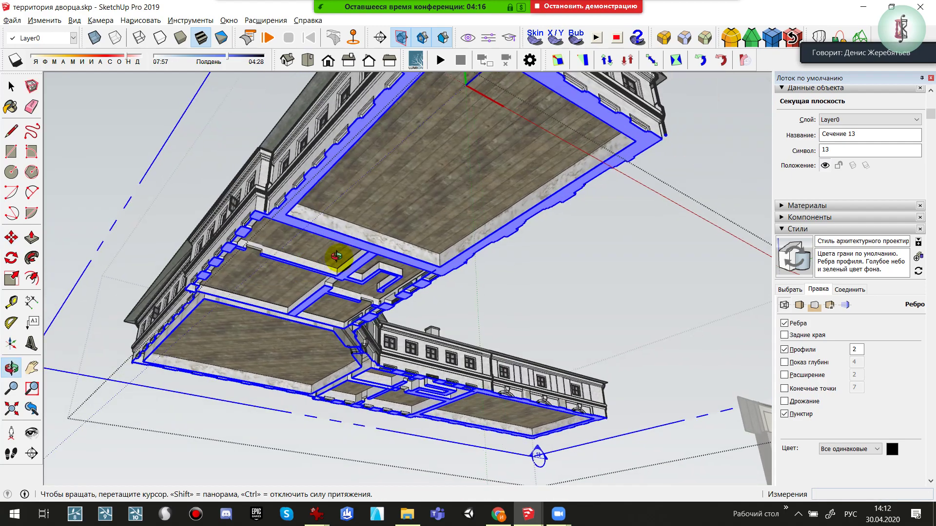
right_click(237, 163)
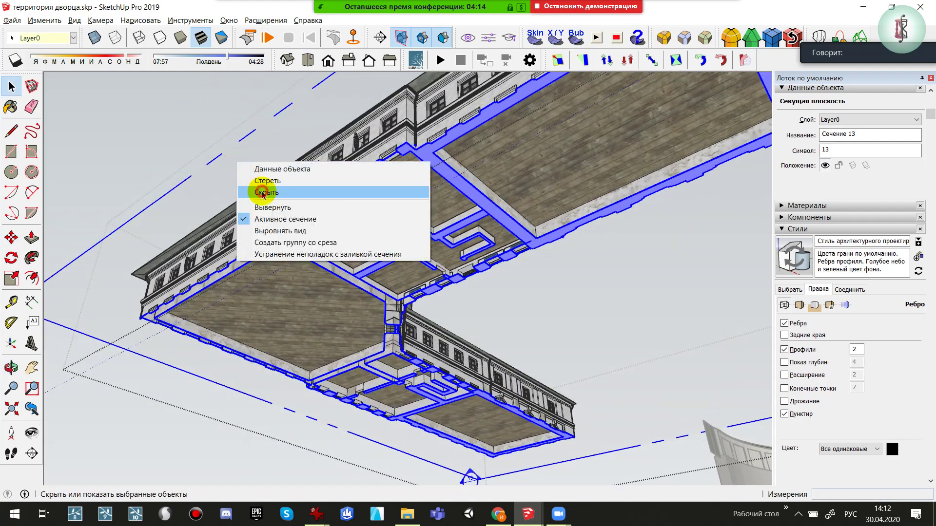
left_click(245, 184)
scroll(302, 202, "up", 2)
scroll(377, 259, "up", 2)
left_click(508, 255)
mouse_move(490, 222)
middle_mouse_down()
mouse_move(508, 256)
mouse_move(455, 285)
mouse_move(422, 275)
middle_mouse_up()
scroll(508, 256, "up", 2)
Paint the grey ceiling face under the floors with Дерево wood, then view the wing overhead
key("p")
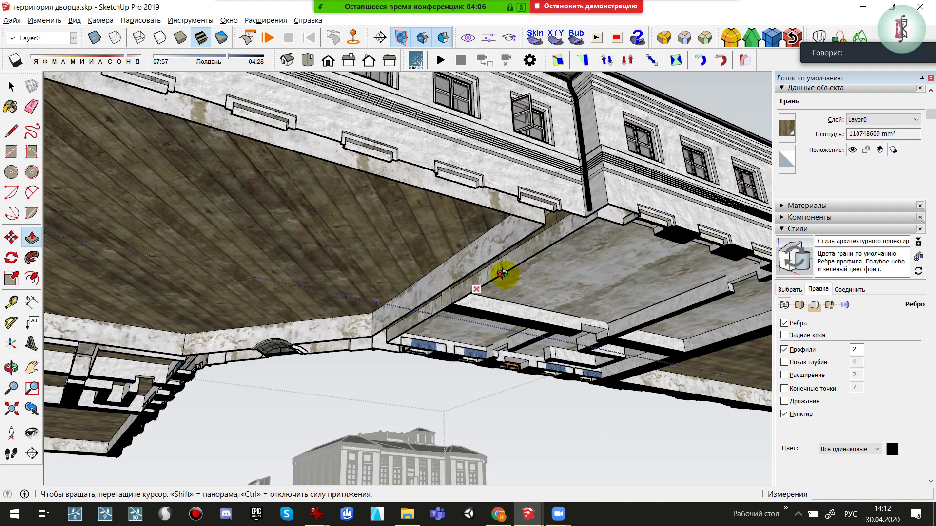
mouse_move(501, 272)
middle_mouse_down()
mouse_move(351, 251)
mouse_move(515, 240)
middle_mouse_up()
scroll(487, 253, "up", 2)
key("b")
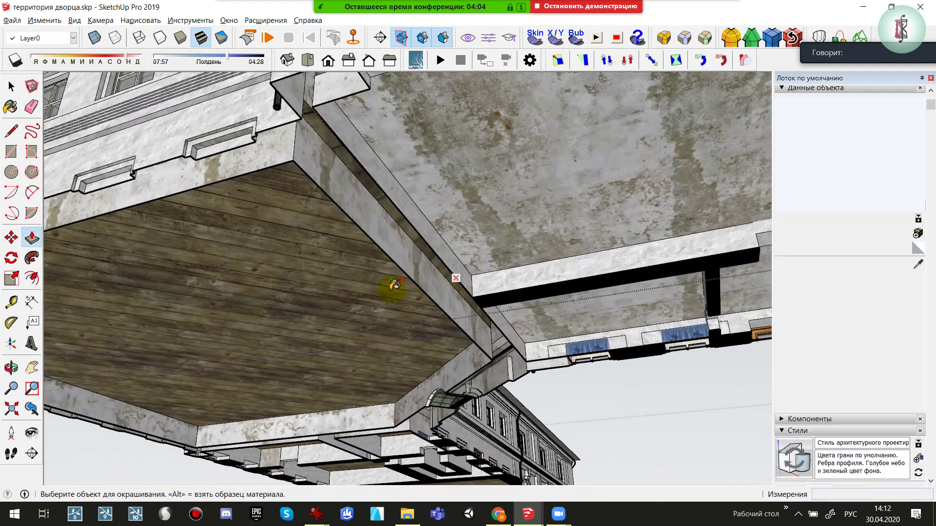
left_click(511, 207)
mouse_move(574, 292)
middle_mouse_down()
mouse_move(609, 149)
mouse_move(629, 223)
mouse_move(487, 229)
middle_mouse_up()
scroll(487, 230, "down", 3)
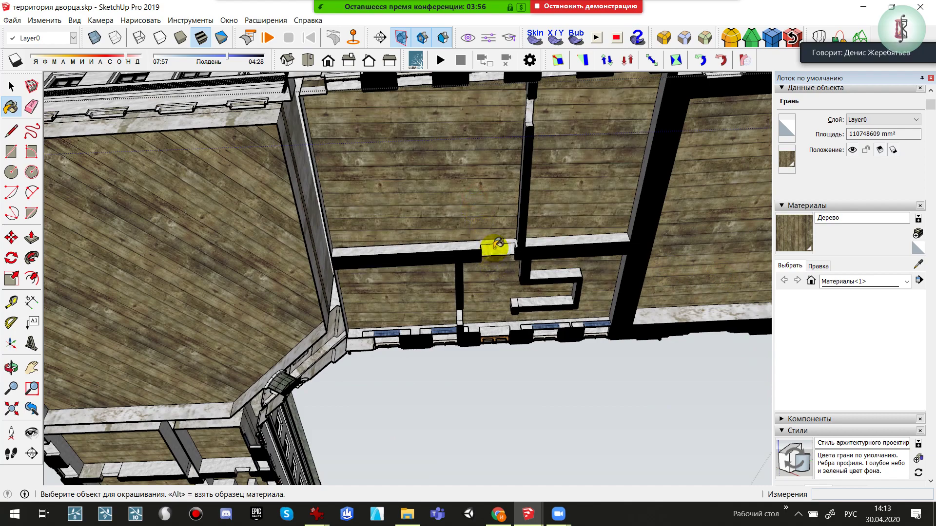
mouse_move(495, 246)
middle_mouse_down()
mouse_move(501, 73)
mouse_move(508, 324)
mouse_move(480, 230)
mouse_move(473, 502)
mouse_move(501, 485)
mouse_move(506, 443)
mouse_move(477, 180)
mouse_move(459, 237)
mouse_move(468, 268)
mouse_move(554, 115)
mouse_move(710, 317)
mouse_move(548, 369)
mouse_move(456, 323)
mouse_move(510, 236)
mouse_move(417, 372)
mouse_move(602, 330)
mouse_move(416, 403)
mouse_move(277, 278)
middle_mouse_up()
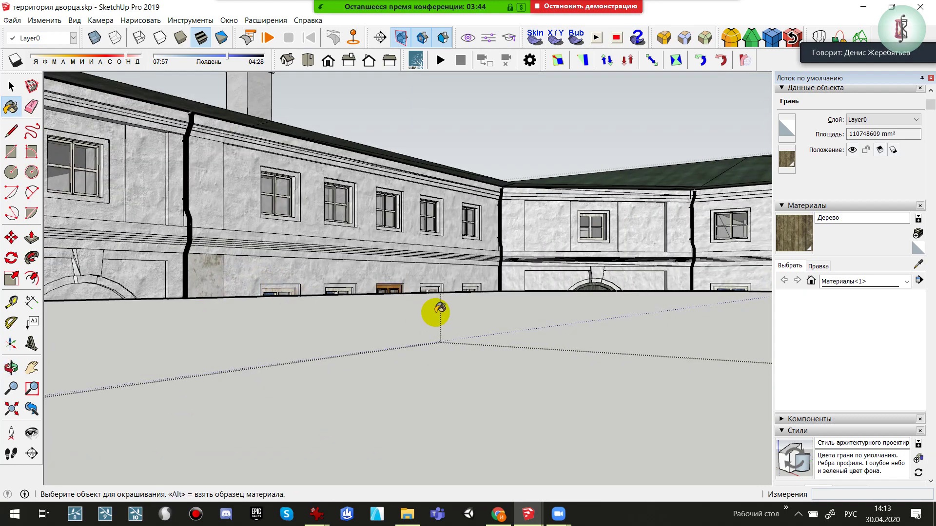
mouse_move(434, 311)
middle_mouse_down()
mouse_move(434, 340)
mouse_move(420, 351)
mouse_move(480, 177)
mouse_move(72, 27)
middle_mouse_up()
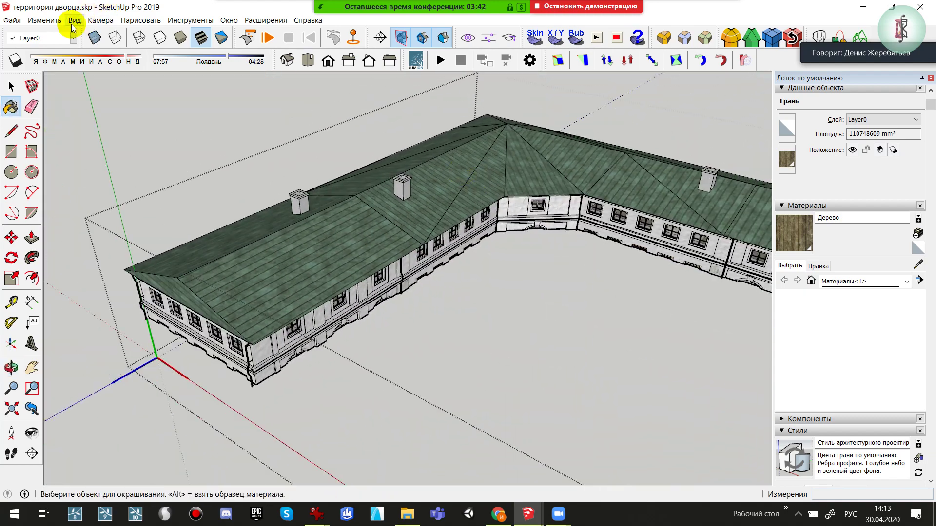
Unhide the last hidden item and delete section plane Сечение 13
left_click(50, 24)
mouse_move(59, 172)
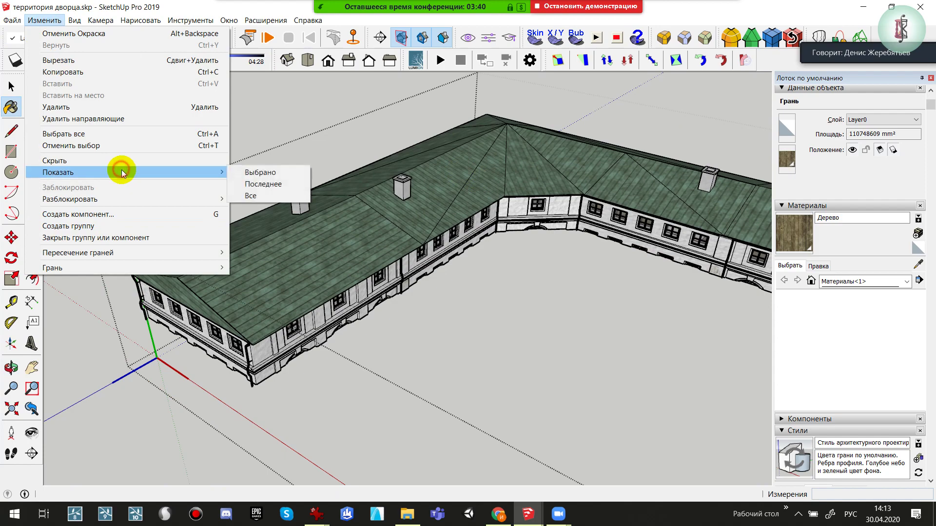
left_click(261, 184)
mouse_move(516, 326)
middle_mouse_down()
mouse_move(558, 292)
mouse_move(353, 423)
middle_mouse_up()
key("space")
left_click(247, 434)
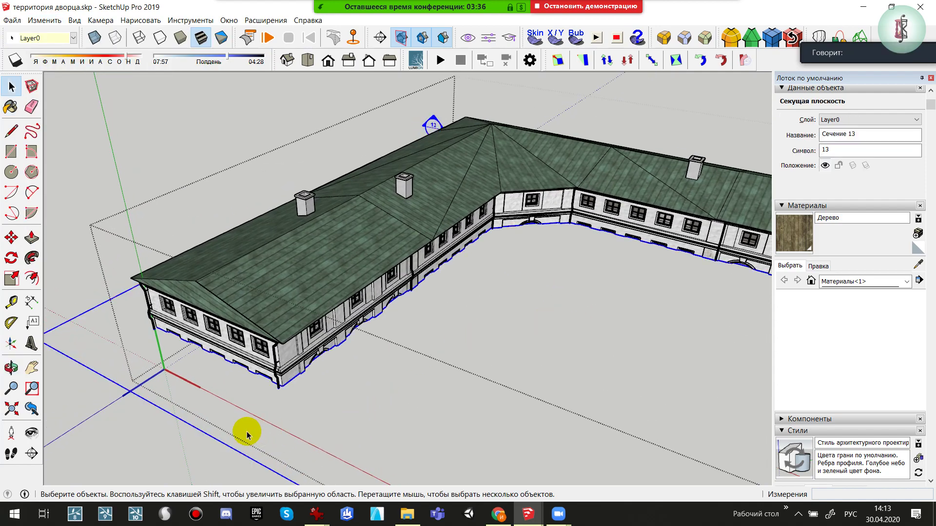
key("Delete")
Orbit the uncut palace toward the left wing's green roof and windowed white wall
mouse_move(247, 418)
middle_mouse_down()
mouse_move(418, 355)
mouse_move(756, 263)
mouse_move(465, 405)
mouse_move(424, 236)
mouse_move(434, 215)
mouse_move(428, 236)
mouse_move(642, 302)
mouse_move(759, 286)
mouse_move(742, 309)
mouse_move(637, 372)
mouse_move(783, 391)
mouse_move(407, 349)
middle_mouse_up()
key("space")
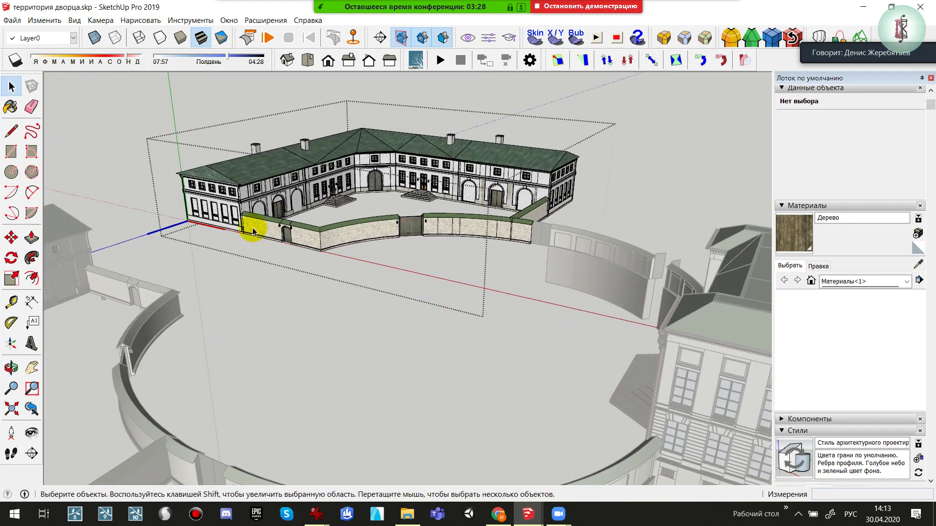
scroll(296, 178, "up", 2)
scroll(314, 163, "up", 2)
scroll(324, 159, "up", 2)
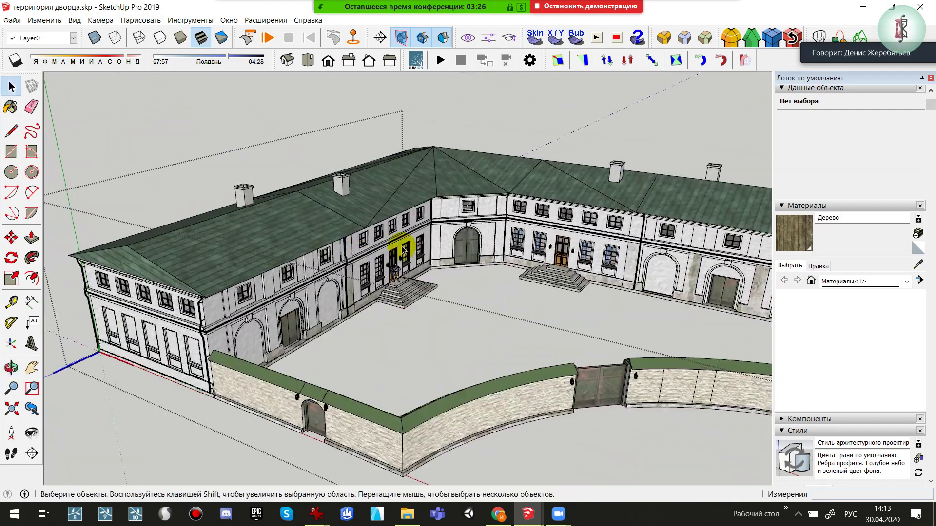
scroll(396, 236, "up", 2)
middle_click_drag(440, 255, 445, 236)
scroll(393, 299, "up", 2)
mouse_move(393, 299)
middle_mouse_down()
mouse_move(308, 243)
mouse_move(356, 268)
middle_mouse_up()
scroll(315, 273, "up", 2)
scroll(408, 383, "up", 2)
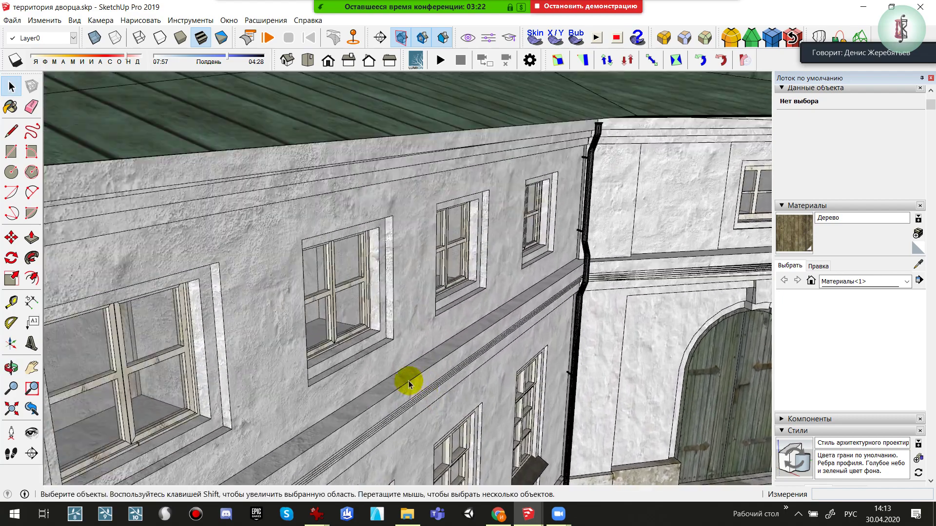
scroll(392, 372, "down", 3)
Start placing a new section plane against the courtyard wall
left_click(32, 453)
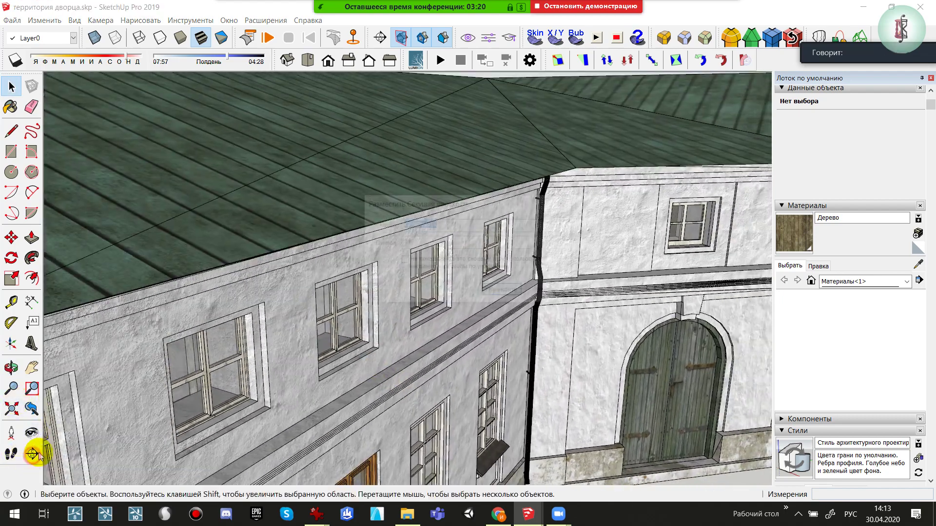
left_click(508, 293)
scroll(508, 292, "down", 3)
Cancel the section placement and switch to the флигель правый model, viewing the whole wing
scroll(508, 293, "down", 2)
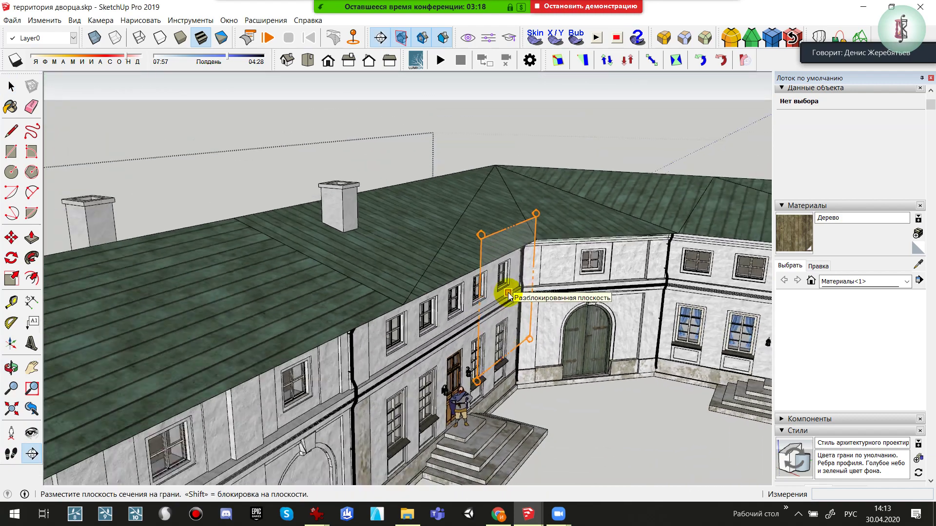
scroll(468, 234, "down", 2)
key("space")
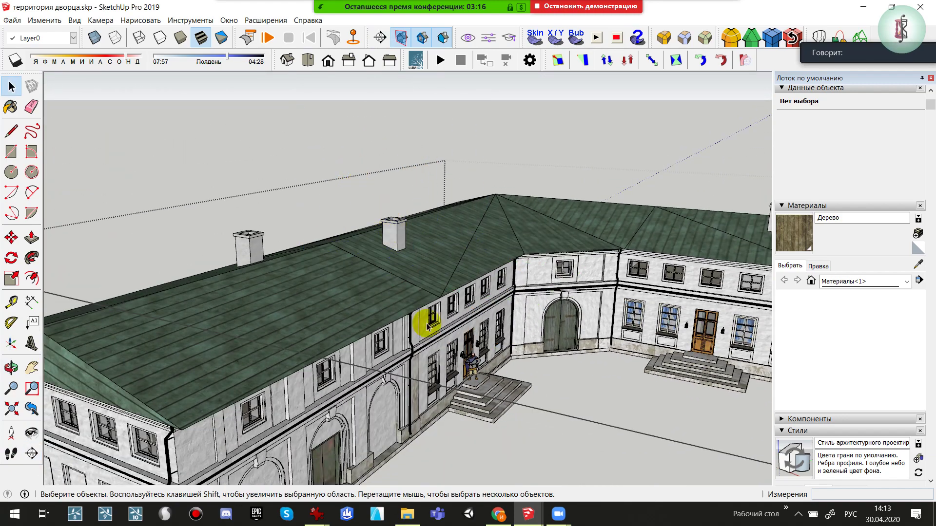
mouse_move(528, 514)
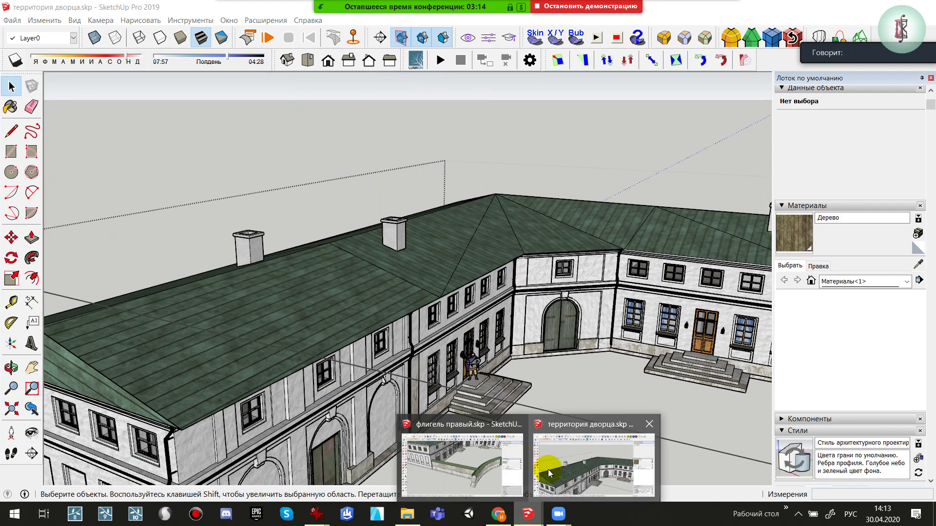
left_click(480, 482)
scroll(421, 223, "down", 3)
middle_click_drag(421, 223, 329, 427)
scroll(327, 386, "down", 3)
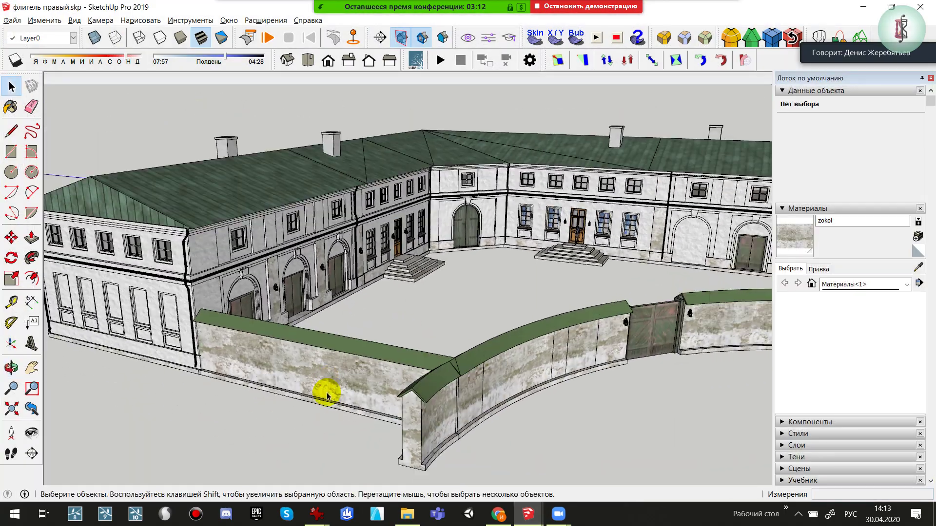
scroll(327, 386, "down", 2)
Place a trial section plane with its default name, then orbit to a near top-down view
left_click(31, 453)
left_click(234, 234)
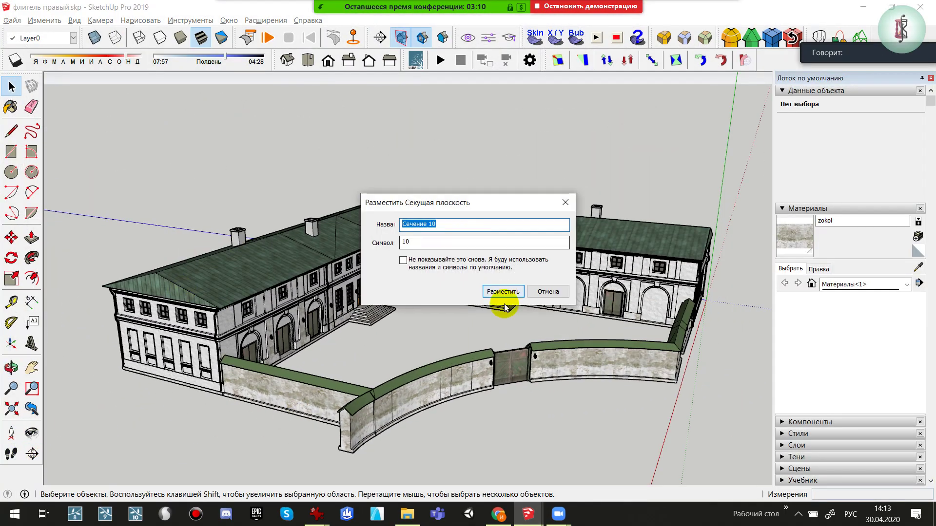
left_click(504, 291)
middle_click_drag(482, 231, 401, 382)
scroll(349, 213, "up", 2)
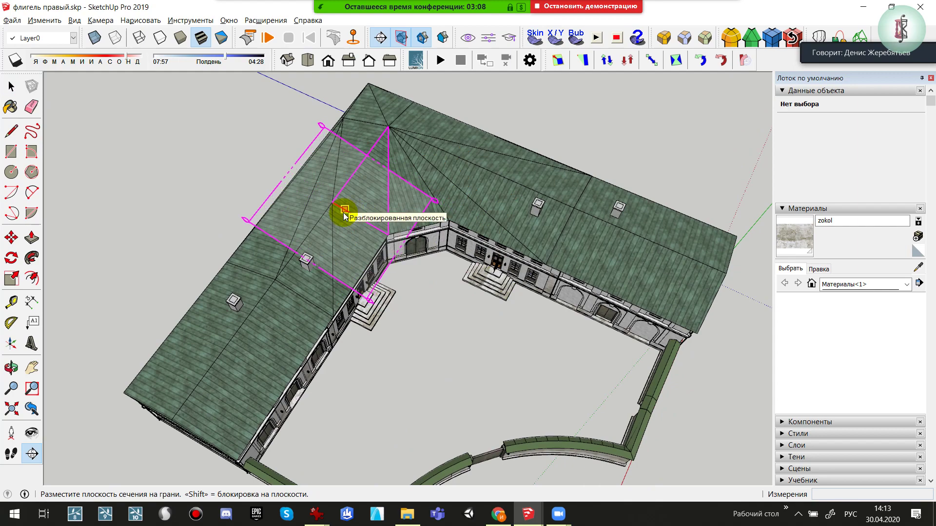
key("space")
left_click(290, 250)
middle_click_drag(324, 293, 449, 268)
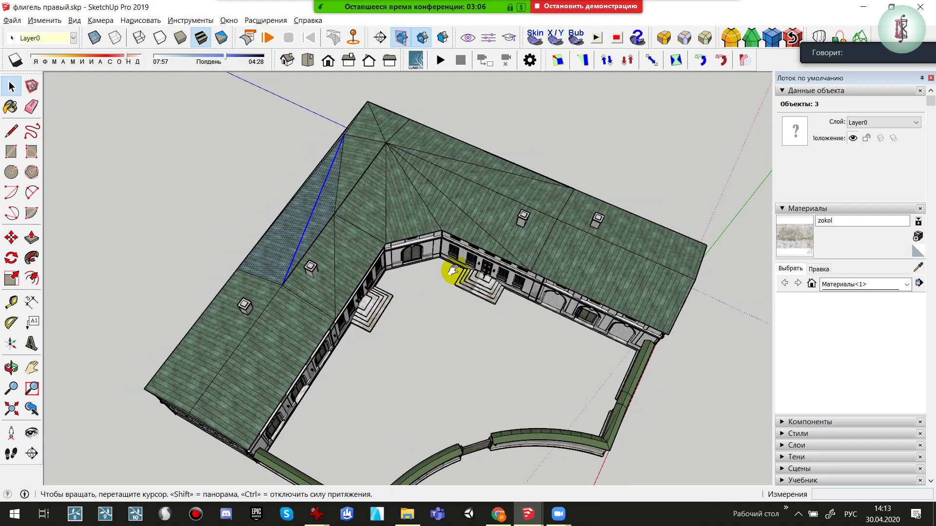
Place horizontal section plane Сечение 10 on the wing and select it for moving
left_click(32, 454)
left_click(454, 361)
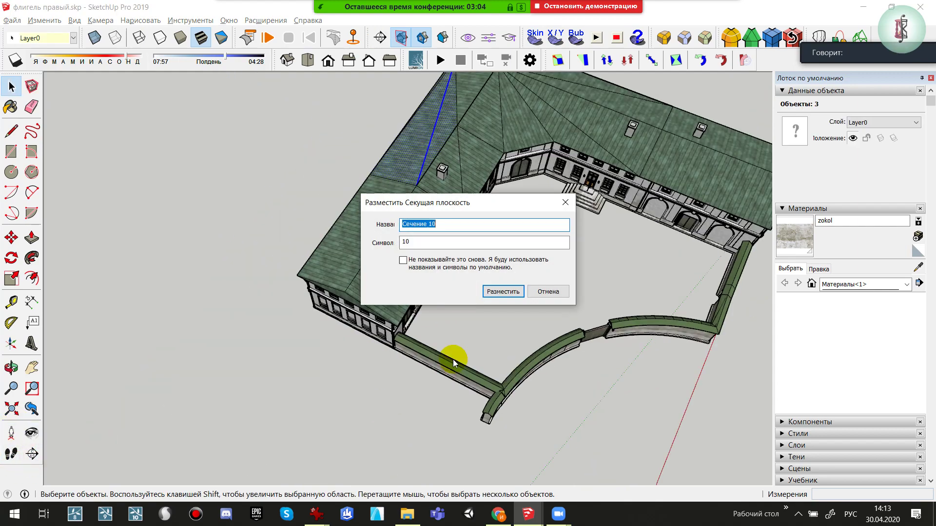
left_click(507, 293)
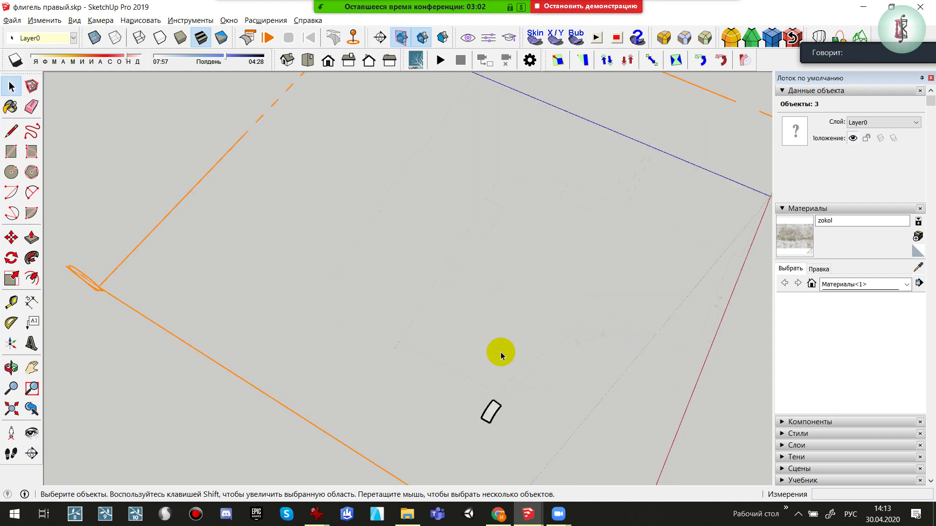
left_click(500, 354)
key("m")
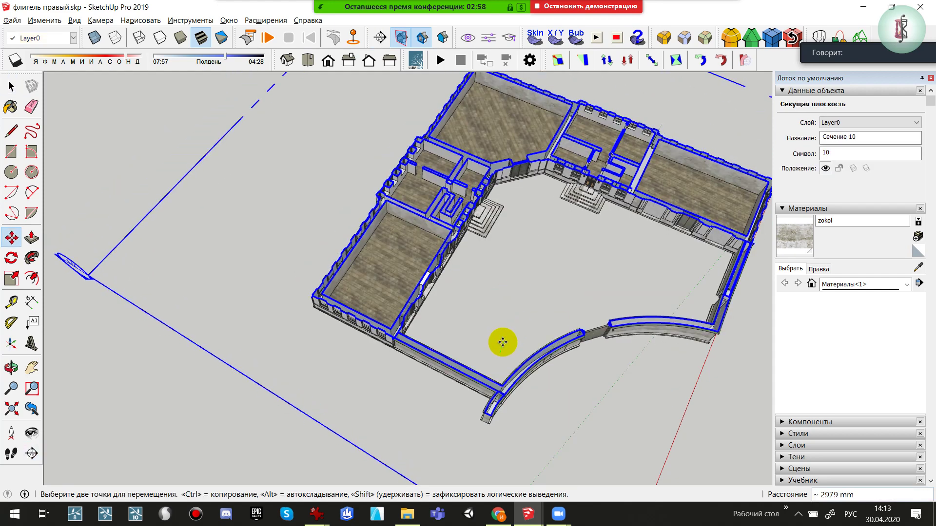
Raise section plane Сечение 10 to cut through the upper-storey rooms and windows
scroll(458, 195, "up", 3)
scroll(453, 198, "up", 3)
mouse_move(453, 197)
middle_mouse_down()
mouse_move(225, 117)
mouse_move(294, 109)
mouse_move(493, 312)
middle_mouse_up()
scroll(439, 262, "up", 2)
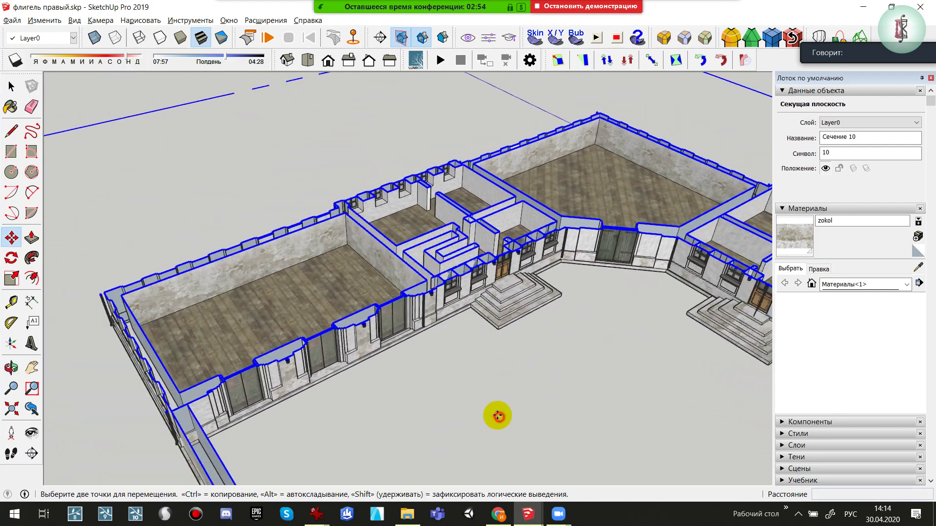
left_click(498, 415)
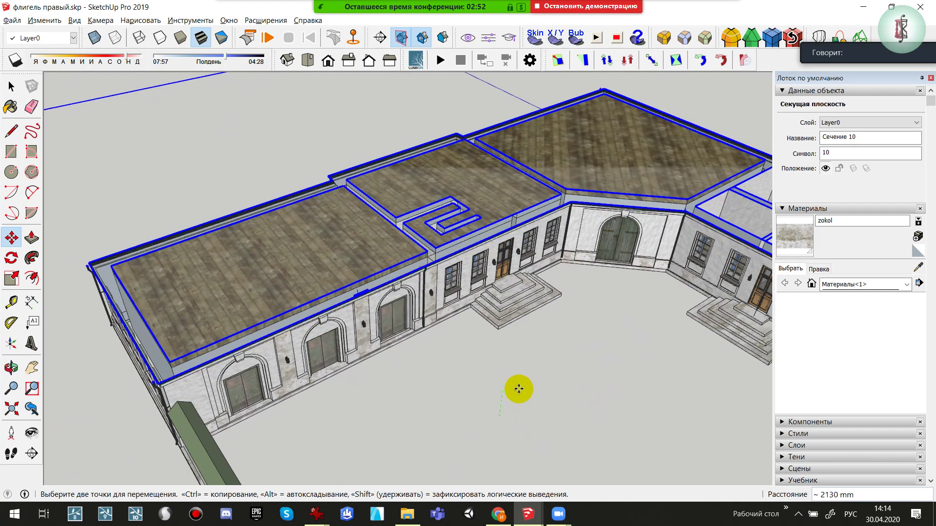
mouse_move(522, 382)
middle_mouse_down()
mouse_move(579, 384)
mouse_move(210, 345)
mouse_move(395, 388)
mouse_move(587, 483)
mouse_move(591, 441)
mouse_move(416, 265)
mouse_move(480, 408)
mouse_move(366, 251)
middle_mouse_up()
Hide the Сечение 10 section plane outline with Скрыть
scroll(336, 171, "up", 3)
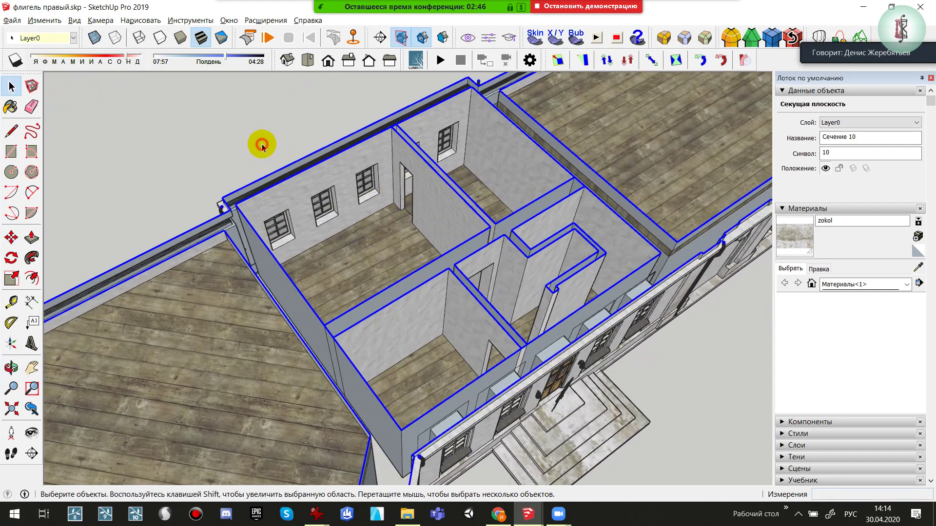
scroll(293, 205, "down", 3)
middle_click_drag(303, 236, 188, 192)
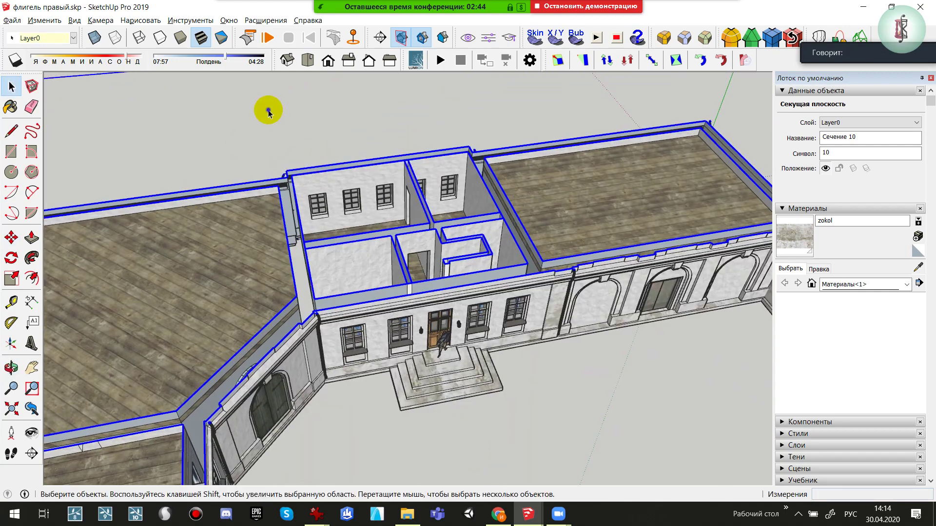
right_click(269, 112)
left_click(299, 140)
scroll(368, 259, "up", 4)
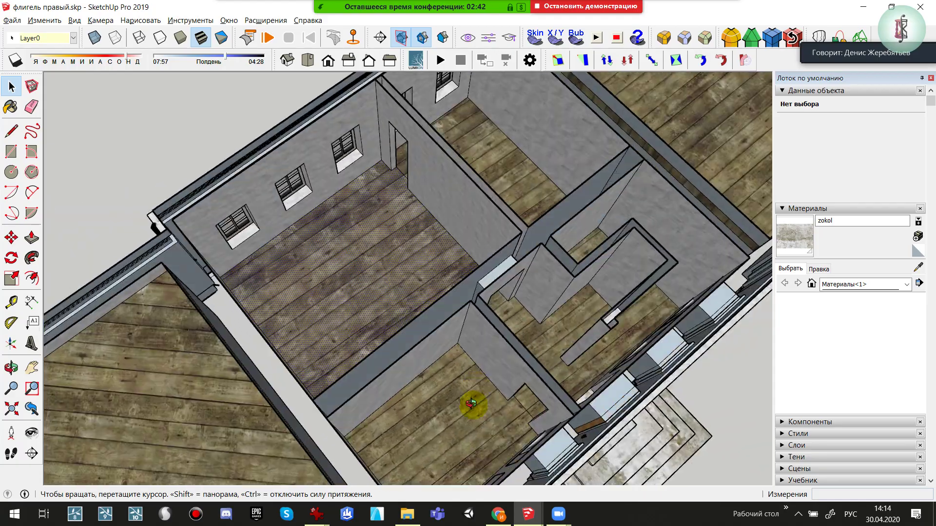
mouse_move(369, 254)
middle_mouse_down()
mouse_move(476, 320)
mouse_move(339, 272)
middle_mouse_up()
key("e")
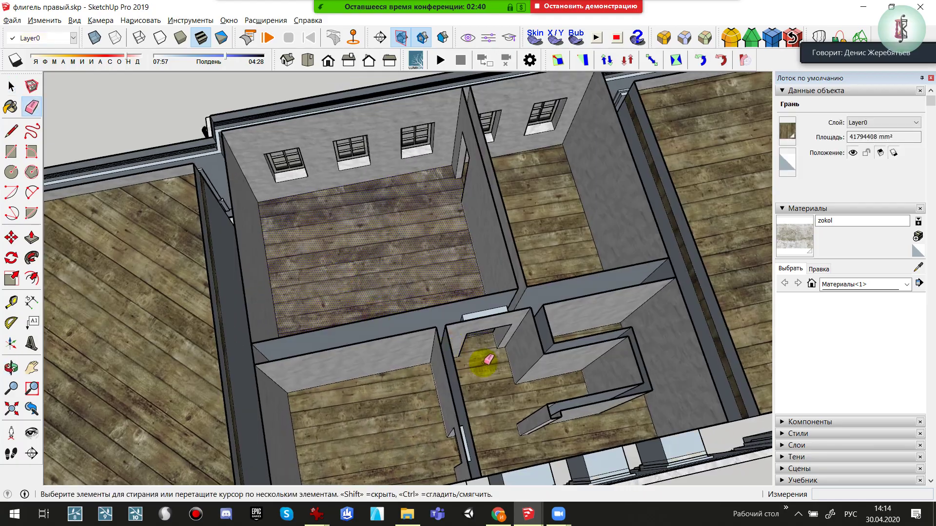
mouse_move(484, 333)
middle_mouse_down()
mouse_move(757, 330)
mouse_move(385, 253)
middle_mouse_up()
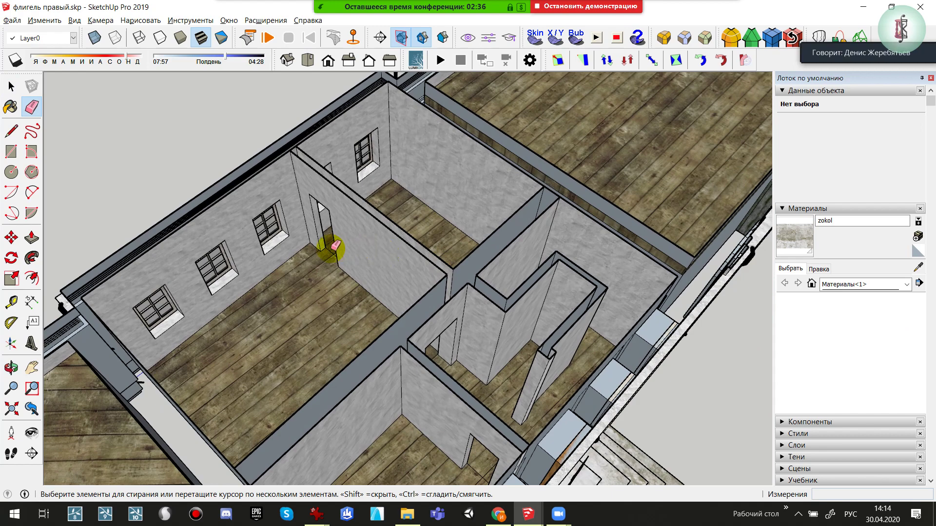
middle_click_drag(315, 332, 564, 350)
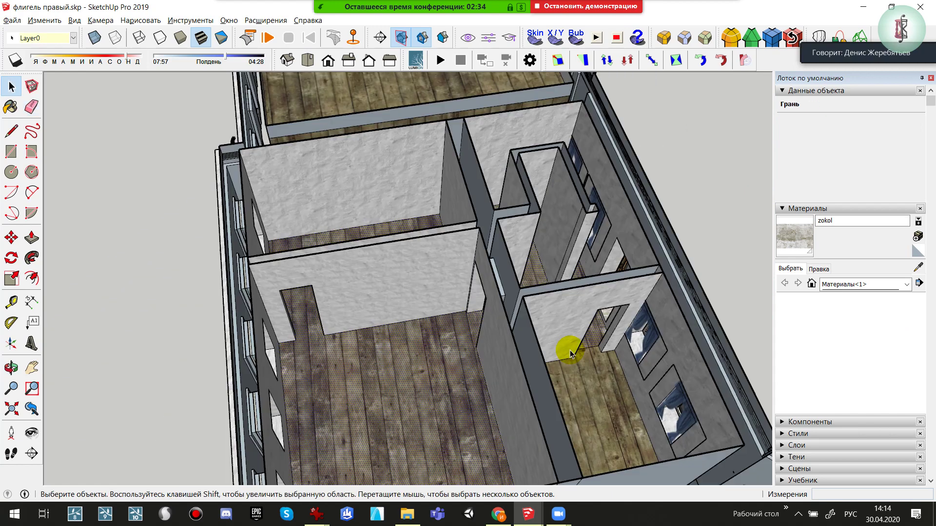
left_click(575, 344)
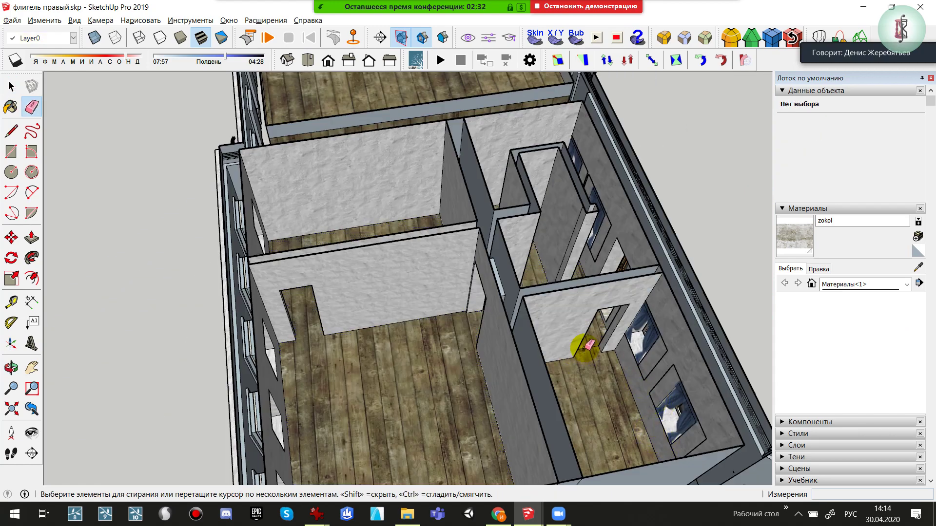
middle_click_drag(612, 357, 340, 224)
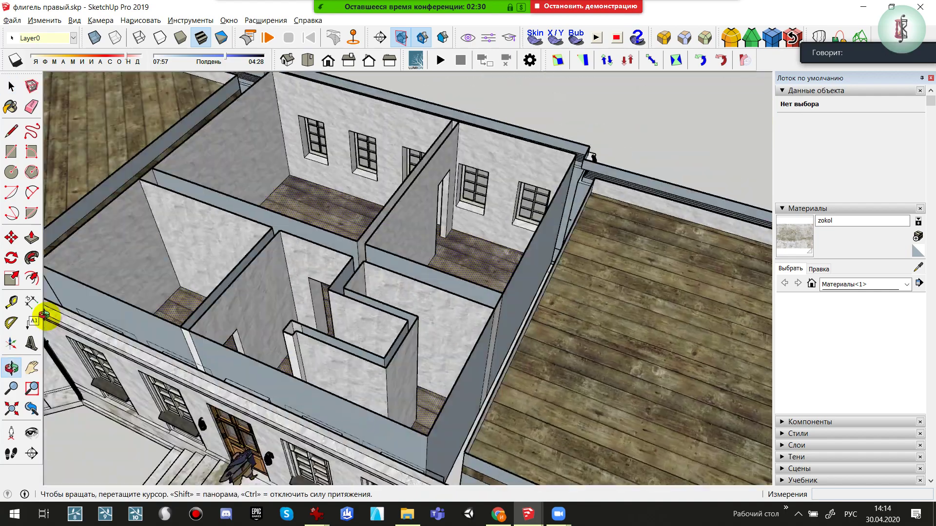
key("p")
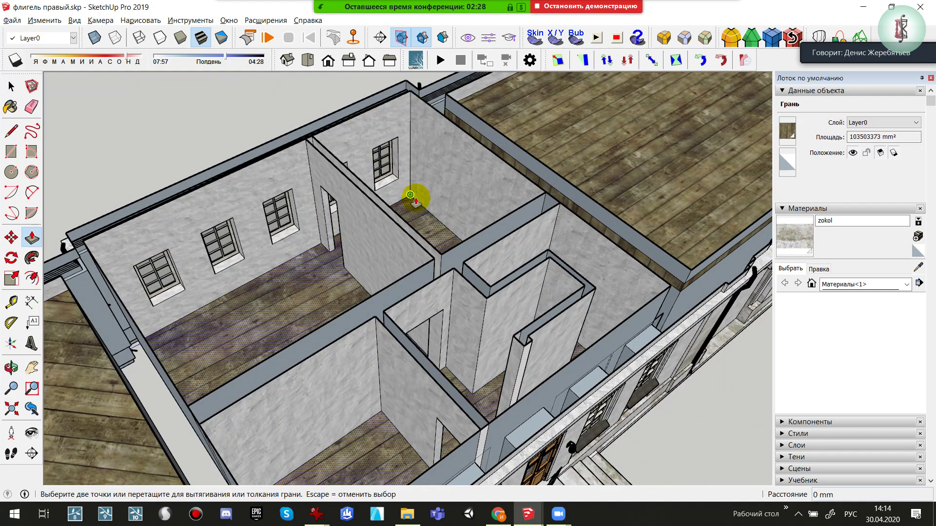
Copy the plank floor with Move+Ctrl up the blue axis to the wall tops
key("Escape")
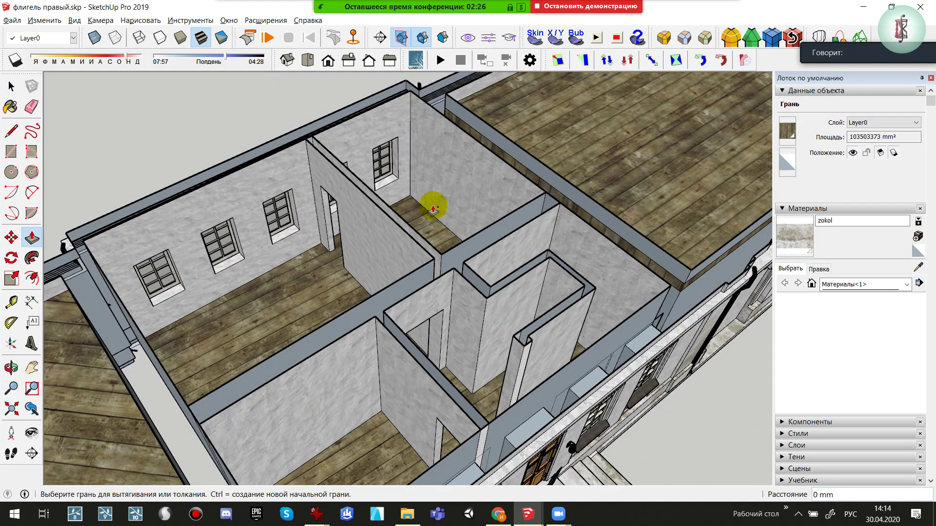
key("space")
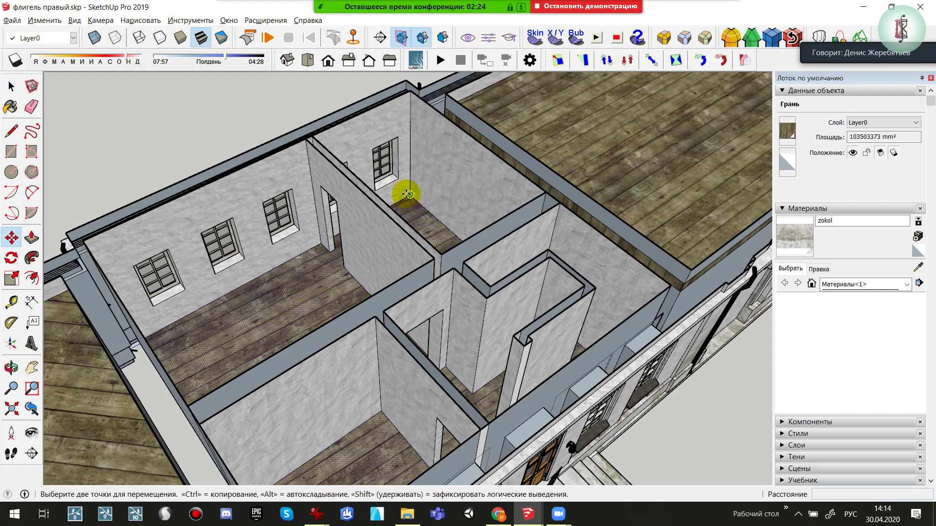
left_click(408, 194)
key("ctrl")
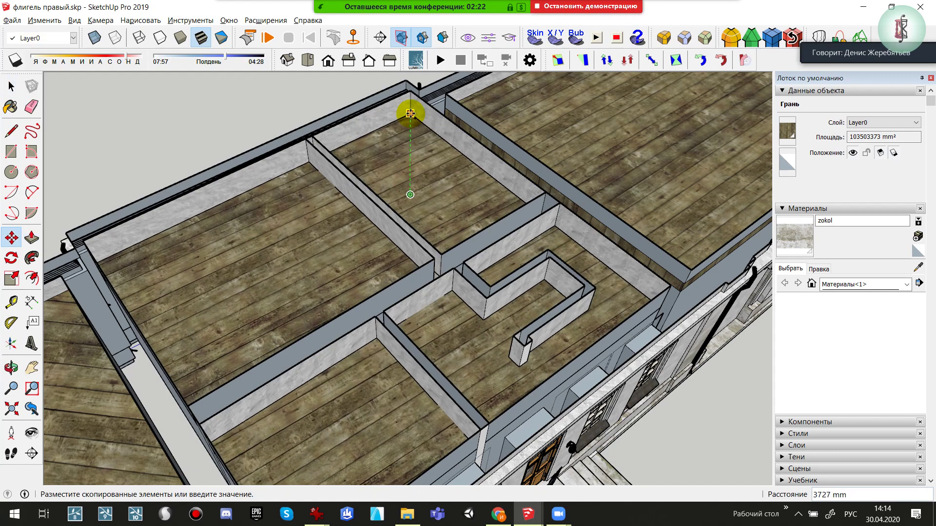
left_click(410, 114)
key("space")
Push/pull the raised floor copy and orbit around the capped rooms to check them
key("p")
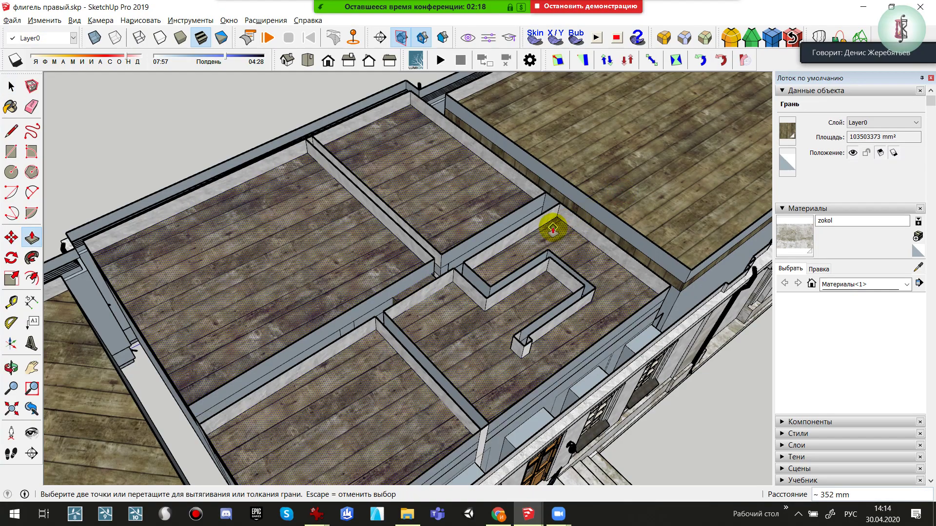
mouse_move(553, 228)
middle_mouse_down()
mouse_move(410, 293)
mouse_move(512, 253)
middle_mouse_up()
scroll(455, 209, "up", 3)
scroll(299, 184, "up", 3)
scroll(355, 217, "up", 2)
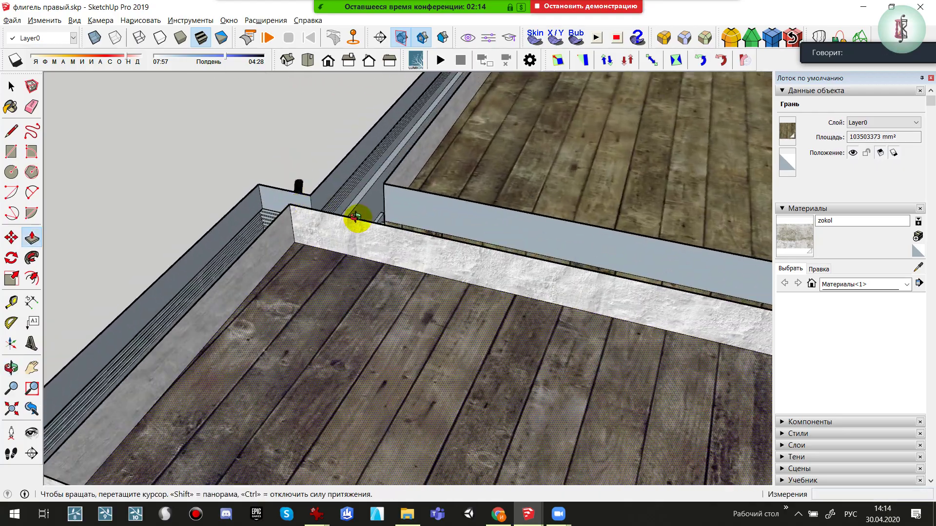
mouse_move(355, 217)
middle_mouse_down()
mouse_move(224, 292)
mouse_move(345, 209)
middle_mouse_up()
scroll(343, 214, "up", 2)
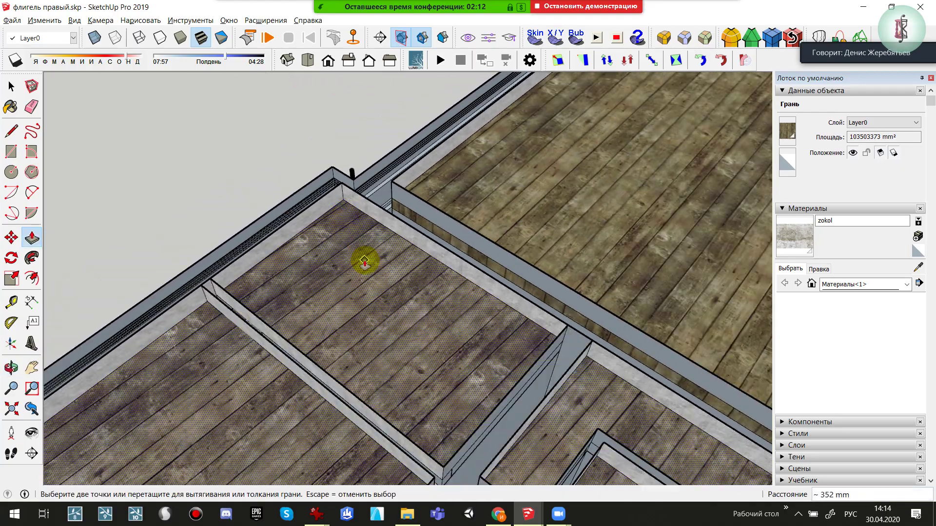
mouse_move(365, 263)
middle_mouse_down()
mouse_move(396, 229)
mouse_move(532, 209)
middle_mouse_up()
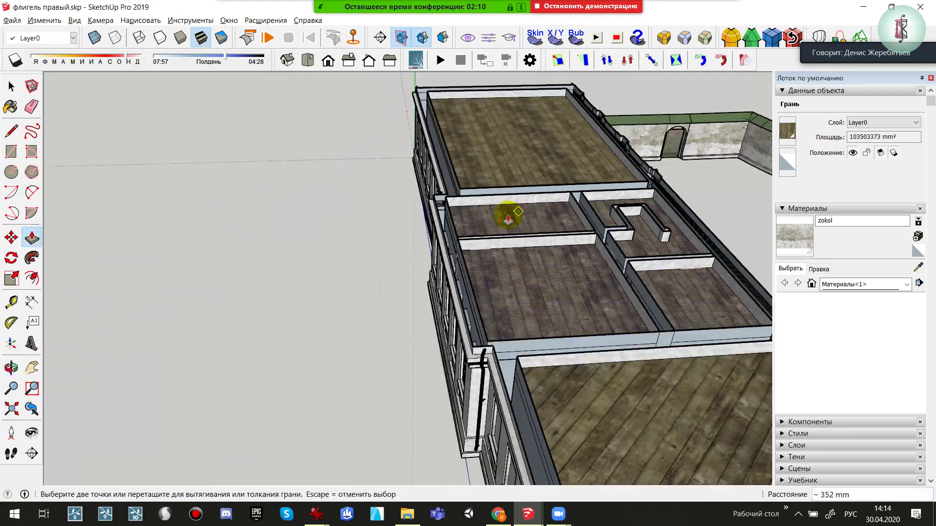
scroll(361, 161, "down", 2)
Unhide the selected section plane and orbit to view the building from below
left_click(53, 23)
mouse_move(58, 173)
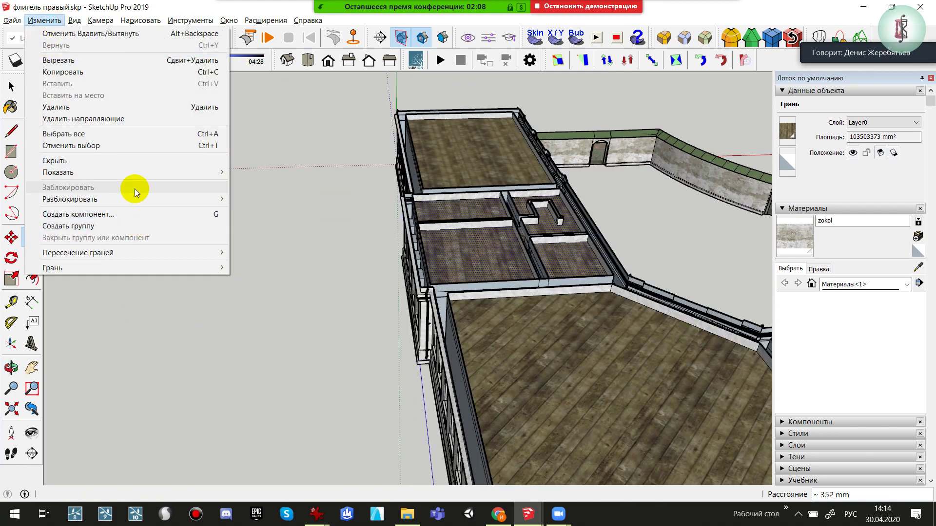
left_click(273, 183)
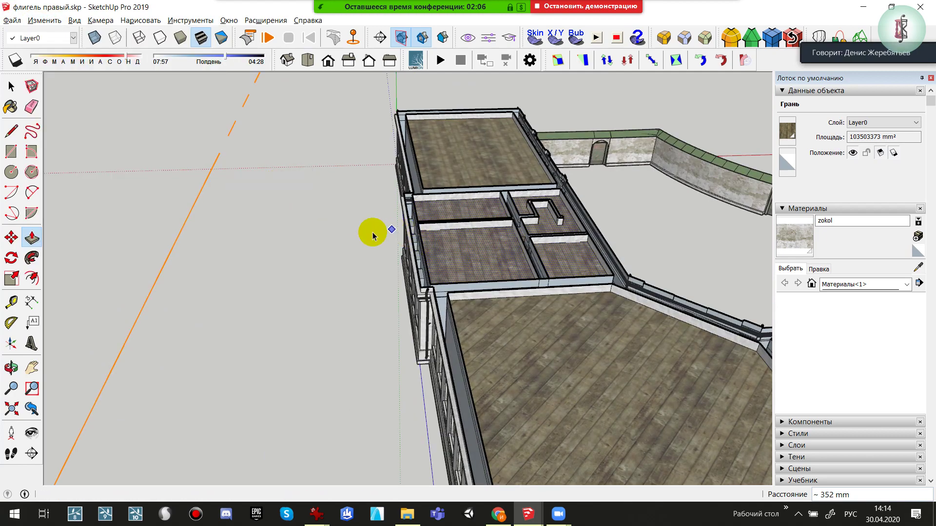
mouse_move(347, 247)
middle_mouse_down()
mouse_move(445, 255)
mouse_move(426, 282)
mouse_move(595, 335)
mouse_move(443, 236)
mouse_move(360, 245)
mouse_move(282, 198)
mouse_move(317, 234)
mouse_move(302, 214)
middle_mouse_up()
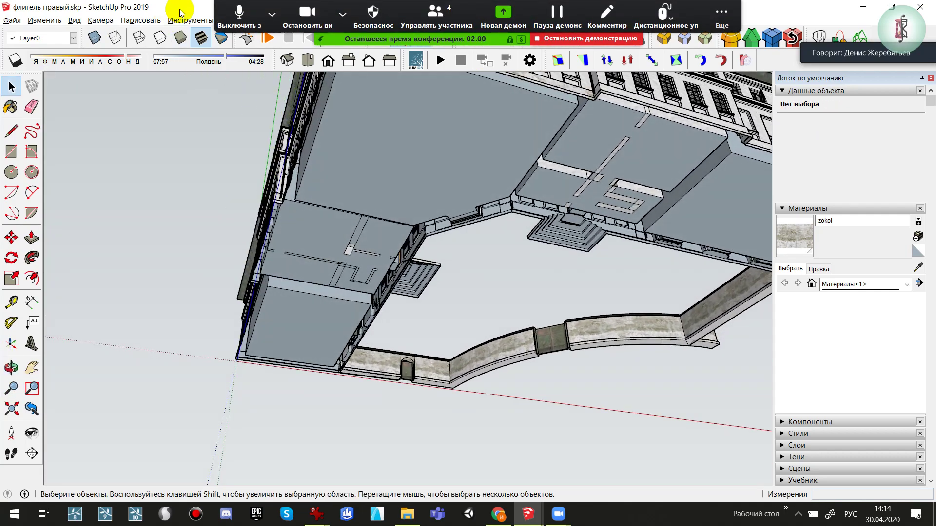
Open флигель правый1.skp from the 2. Дворец folder
left_click(12, 20)
left_click(31, 61)
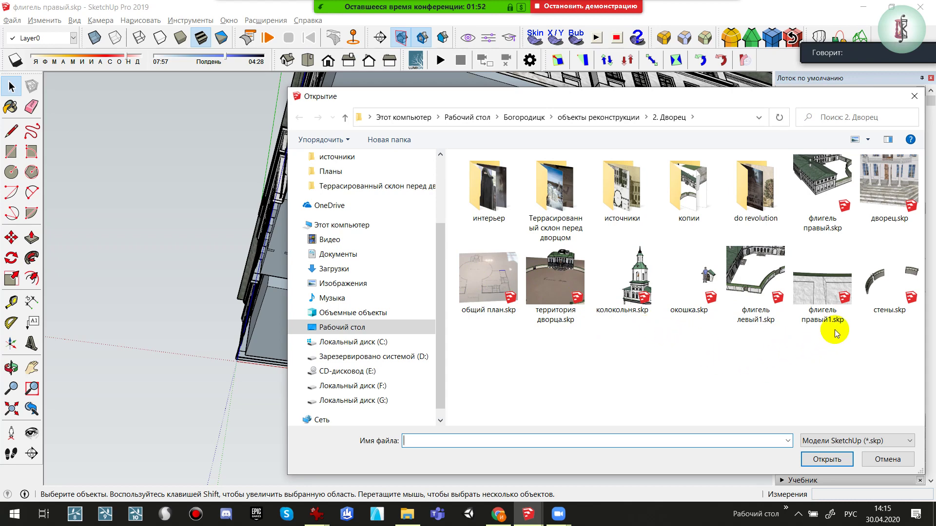
left_click(843, 292)
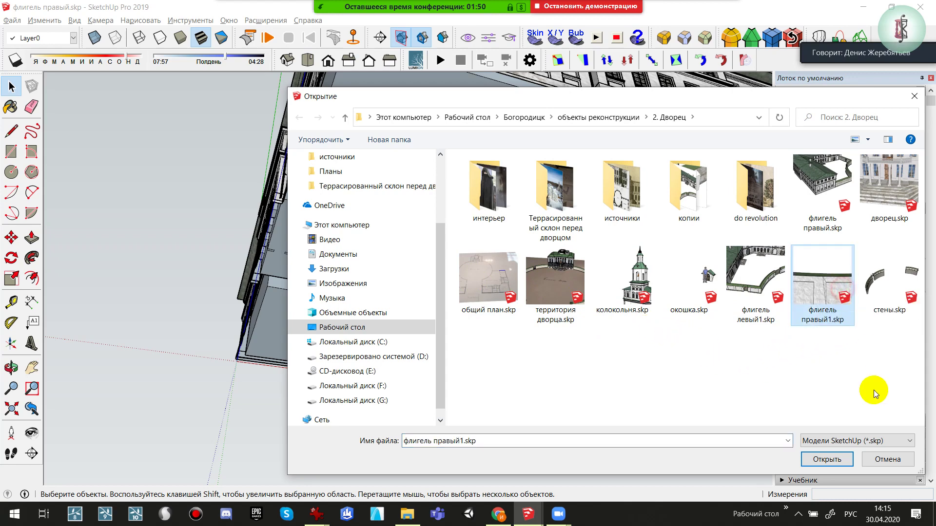
left_click(829, 456)
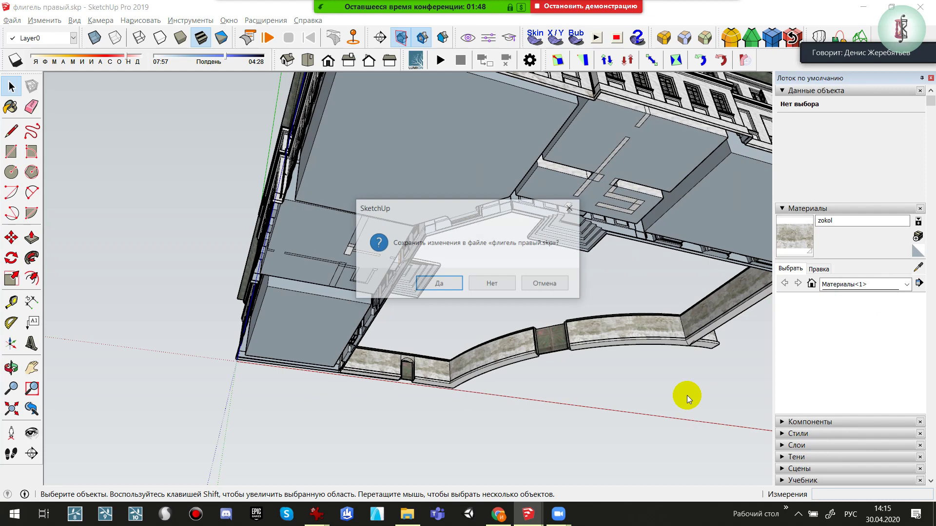
Confirm saving флигель правый.skp with Да, then bring the browser's mail inbox forward
left_click(458, 284)
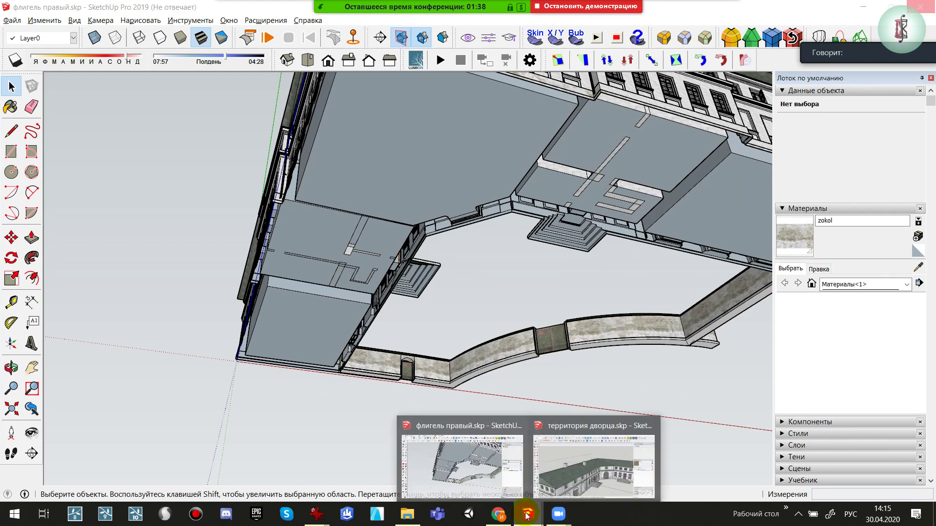
mouse_move(528, 514)
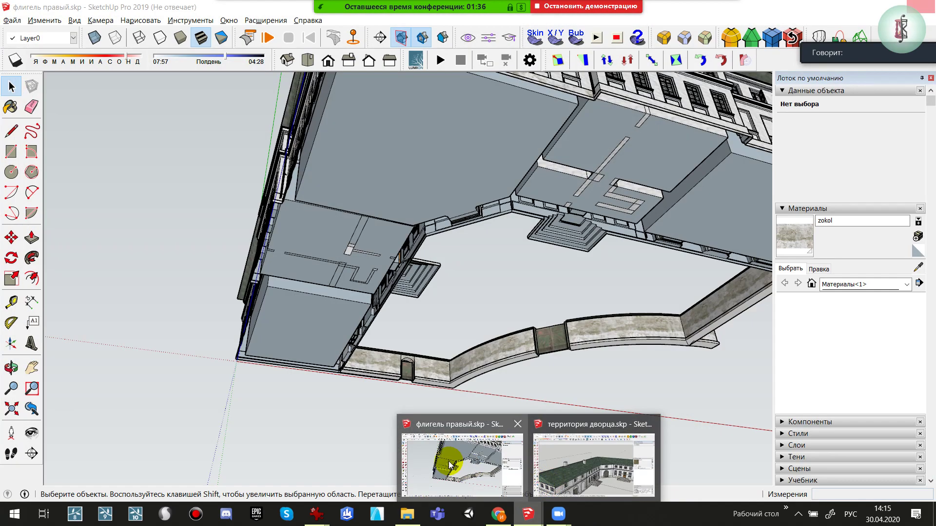
left_click(448, 461)
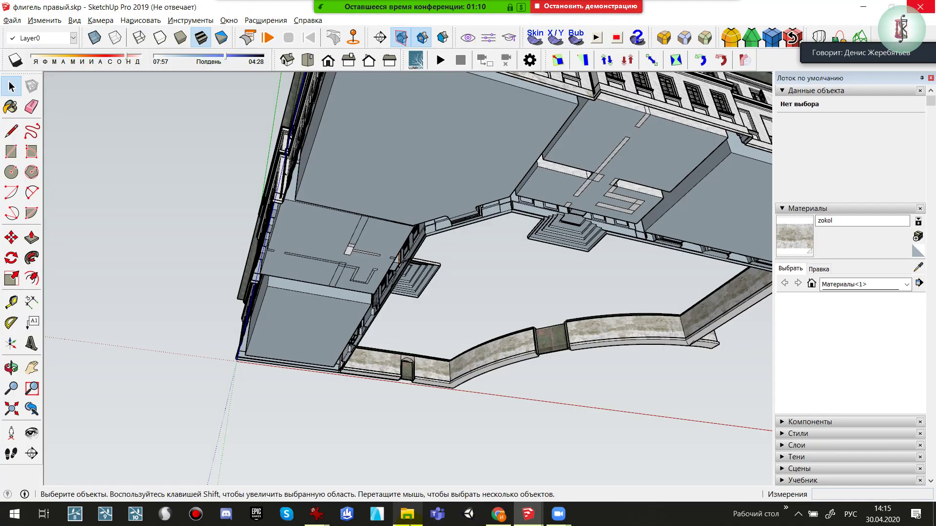
mouse_move(406, 514)
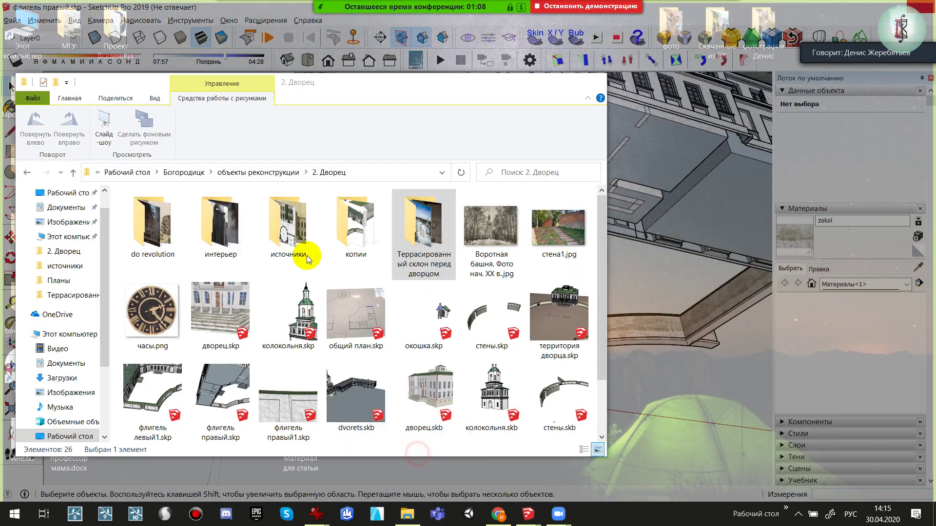
scroll(307, 258, "down", 2)
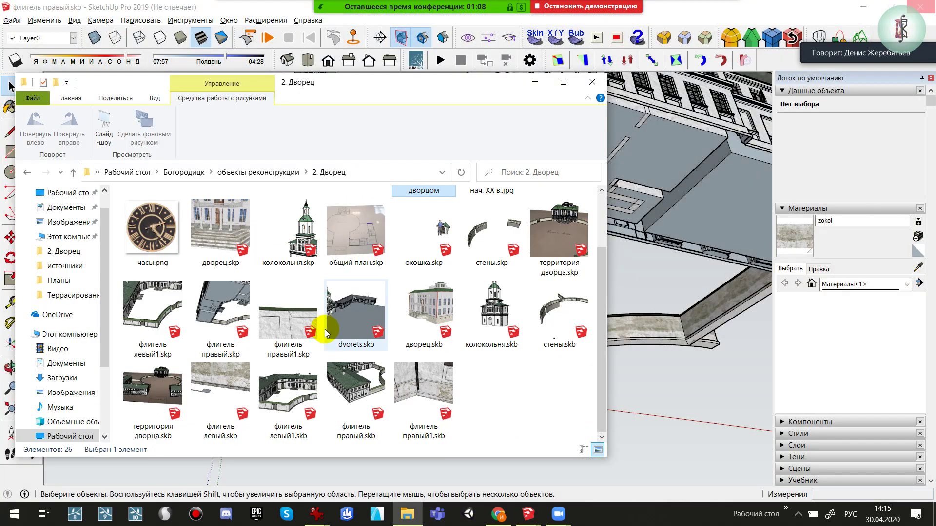
scroll(416, 384, "up", 2)
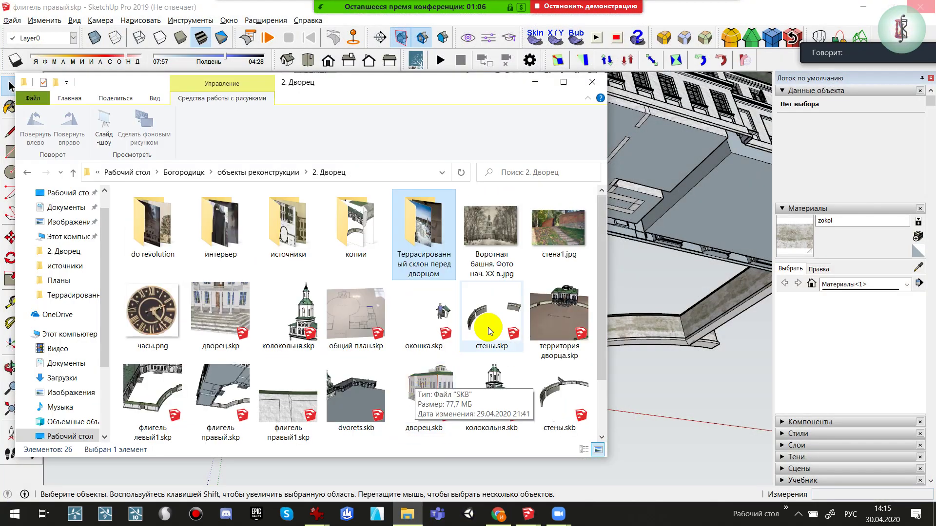
left_click(499, 516)
Load 3dwarehouse.sketchup.com/ in the browser, then bring the 2. Дворец folder window forward
left_click(167, 28)
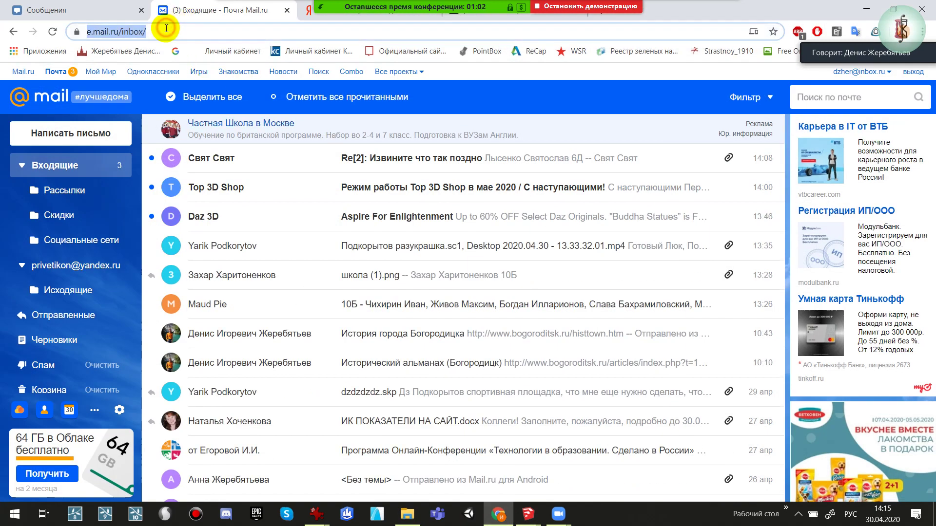
type("3")
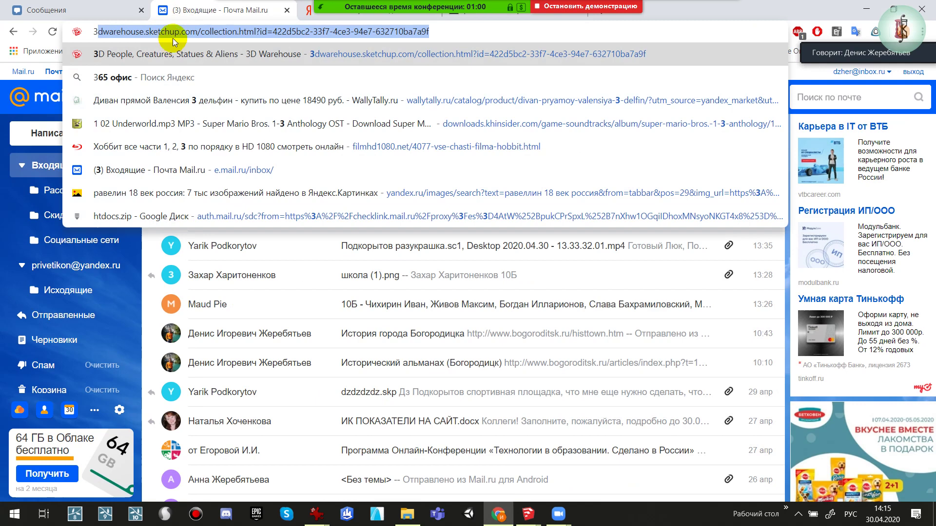
type("dwarehouse.sketchup.com/")
key("BackSpace")
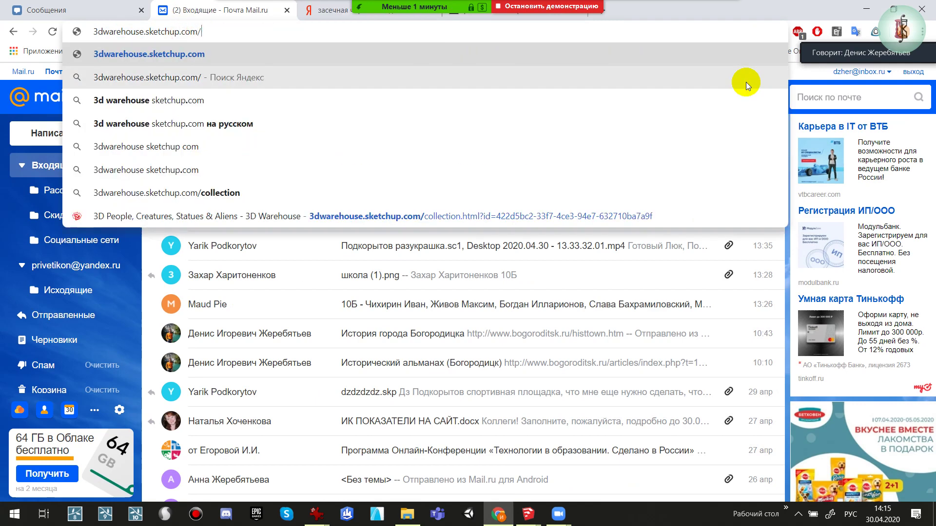
key("Return")
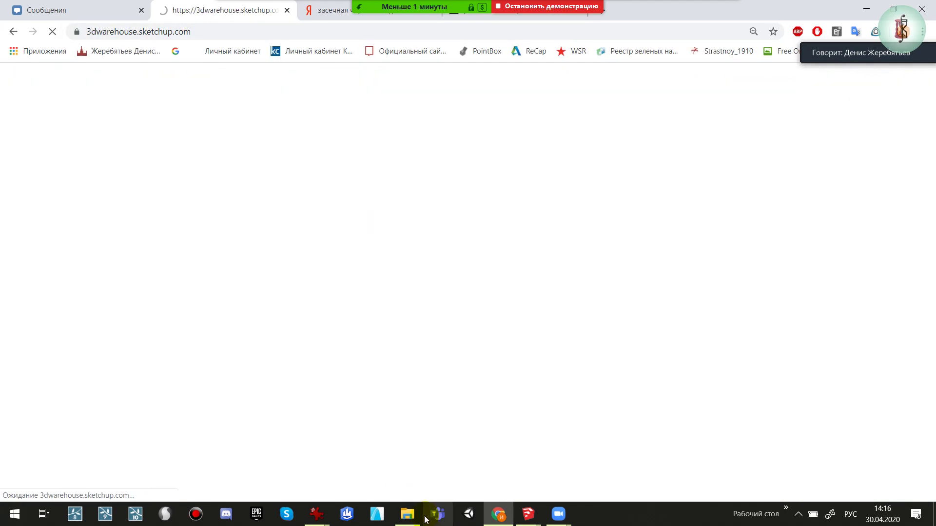
left_click(411, 514)
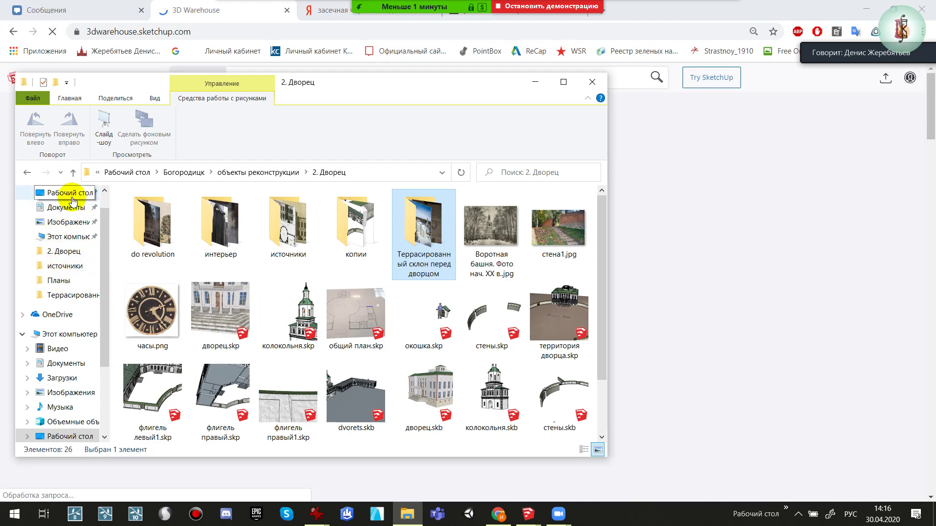
Browse the Загрузки folder's .skp files, select Svetilnik+St.skp, and minimise the folder window
left_click(59, 378)
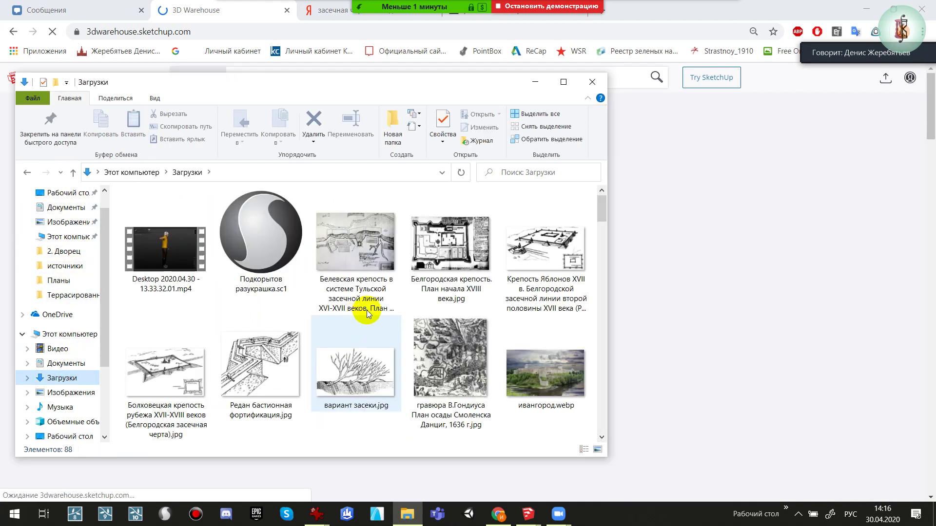
scroll(341, 293, "down", 3)
scroll(439, 287, "down", 3)
scroll(477, 287, "down", 2)
scroll(476, 299, "down", 2)
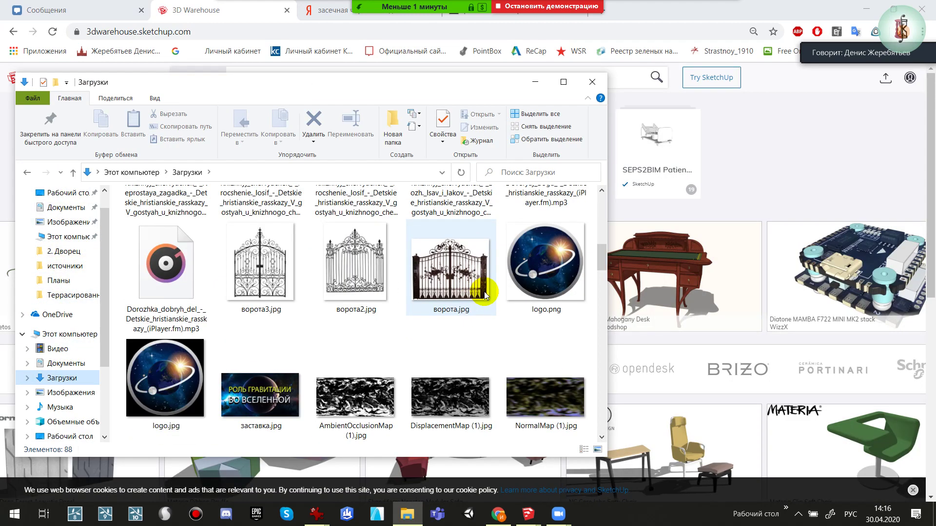
scroll(483, 294, "down", 3)
scroll(483, 294, "down", 2)
scroll(483, 293, "down", 2)
scroll(483, 293, "down", 2)
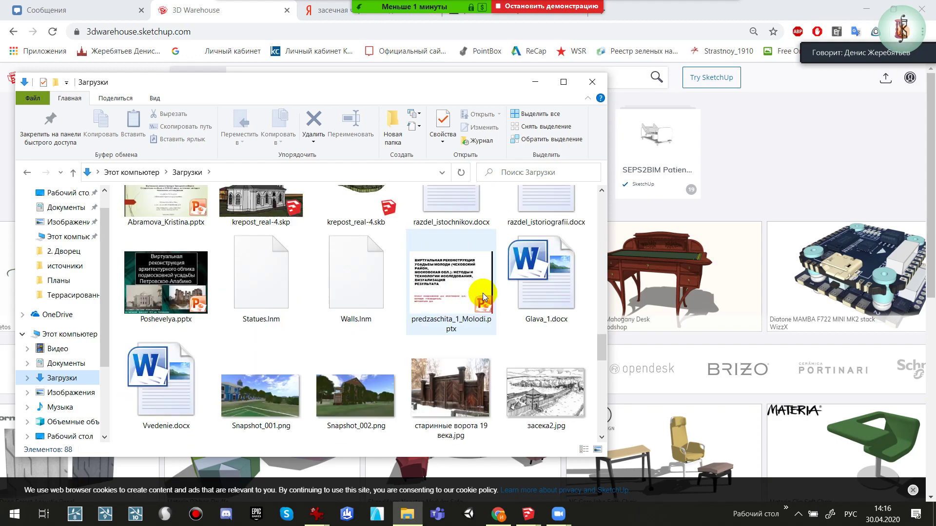
left_click_drag(602, 355, 600, 394)
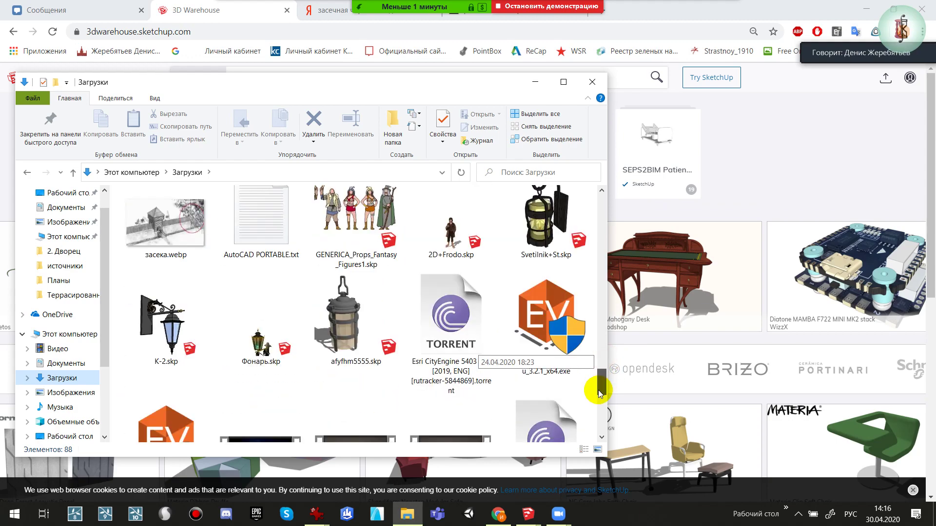
left_click(553, 265)
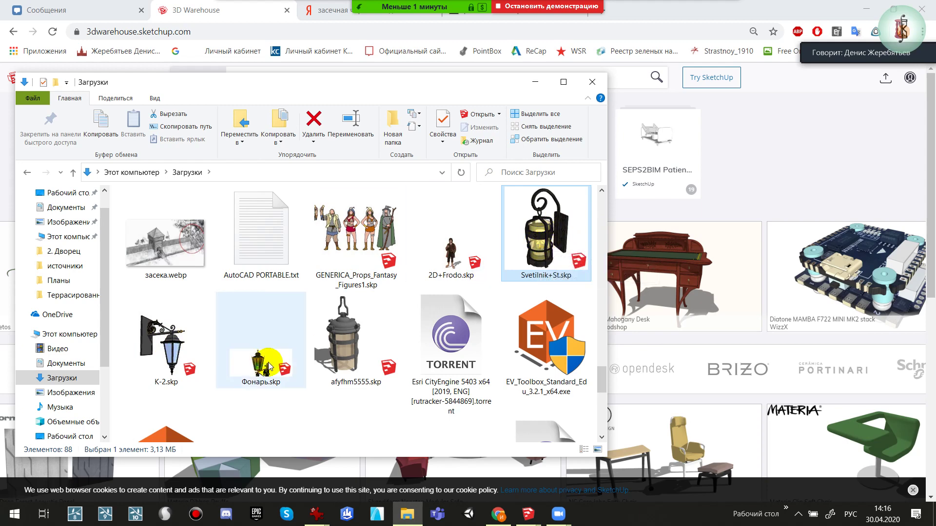
left_click(540, 90)
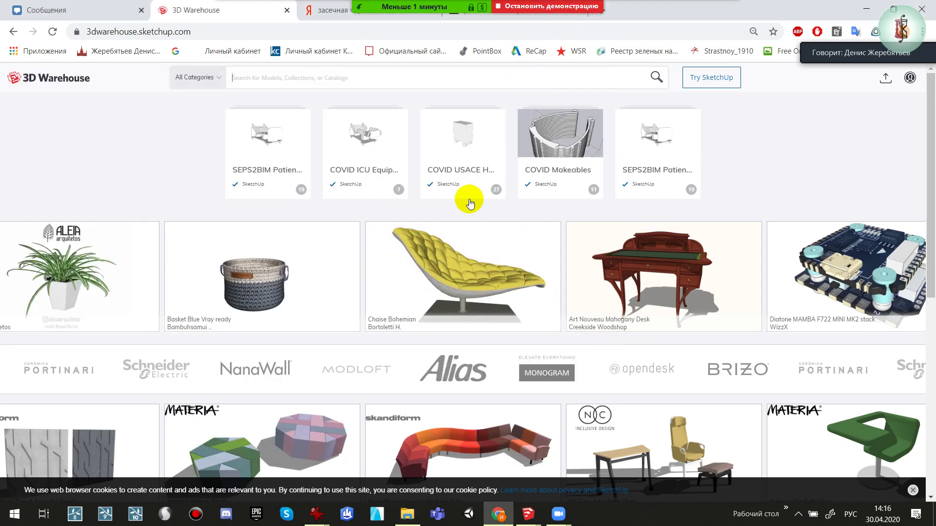
Return to the courtyard overview in SketchUp and place a section plane on the ground
left_click(864, 11)
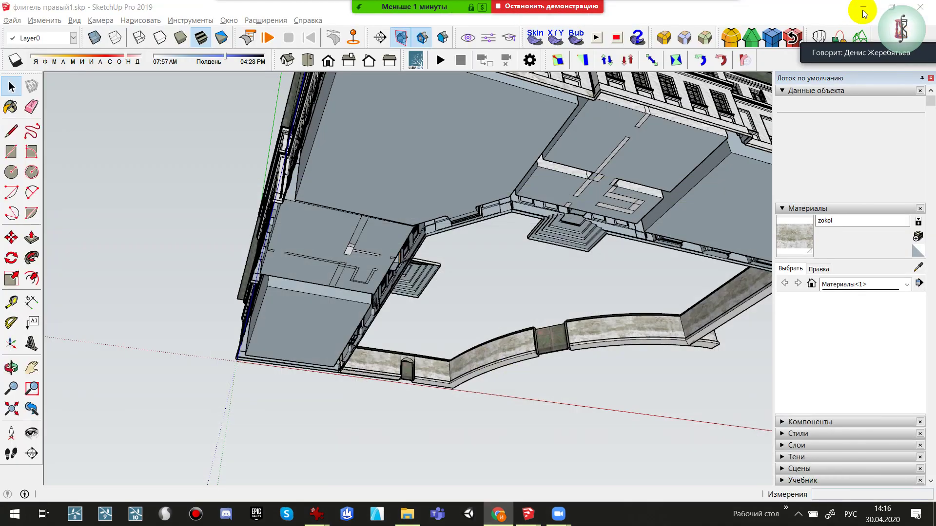
scroll(747, 104, "up", 5)
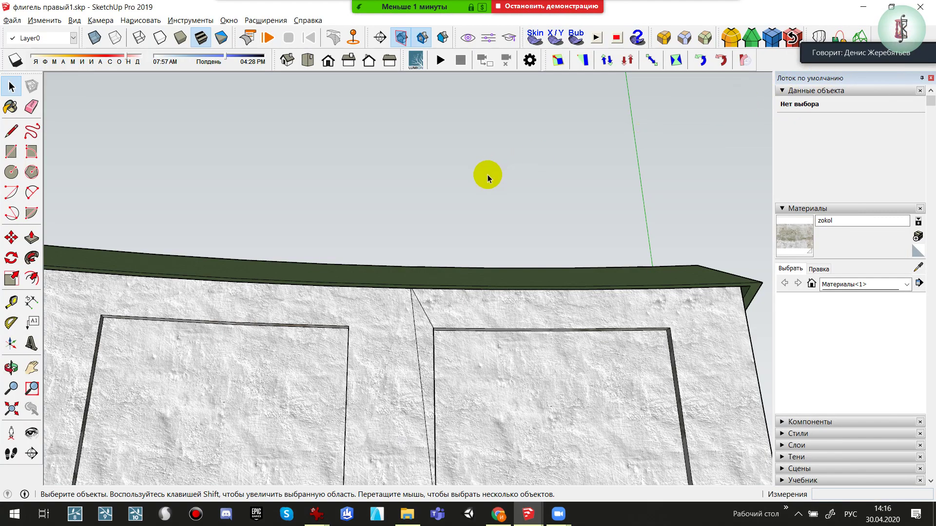
middle_click_drag(454, 225, 453, 291)
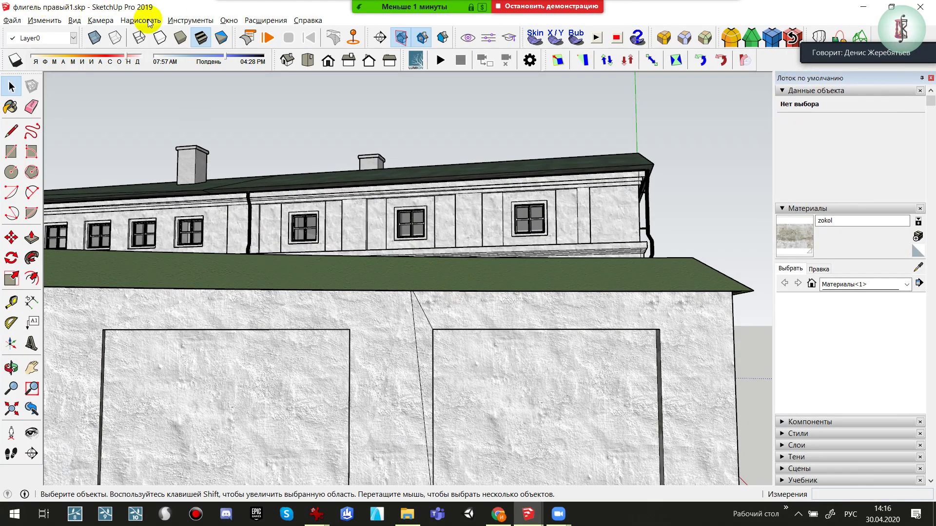
scroll(306, 288, "down", 5)
mouse_move(305, 288)
middle_mouse_down()
mouse_move(466, 278)
mouse_move(265, 411)
mouse_move(390, 274)
mouse_move(383, 241)
mouse_move(630, 292)
mouse_move(332, 286)
mouse_move(655, 299)
mouse_move(361, 378)
mouse_move(236, 399)
middle_mouse_up()
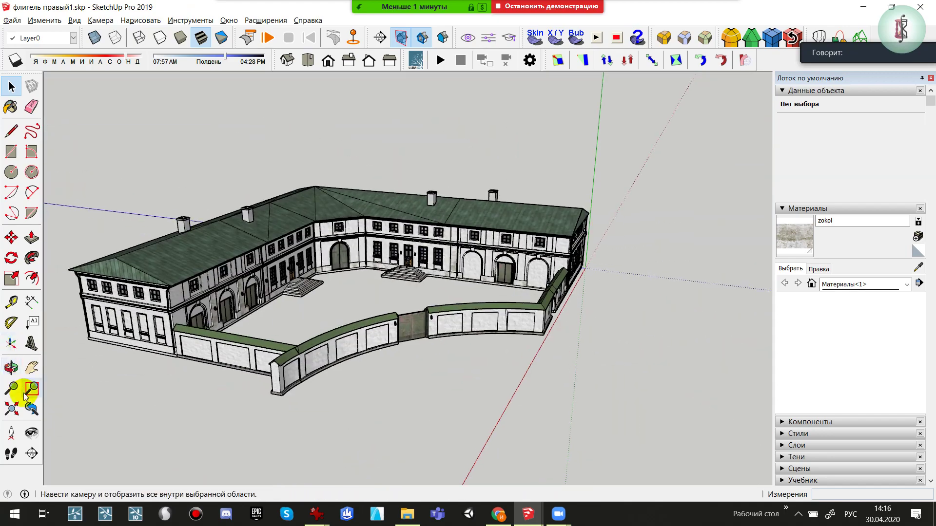
left_click(31, 453)
left_click(566, 325)
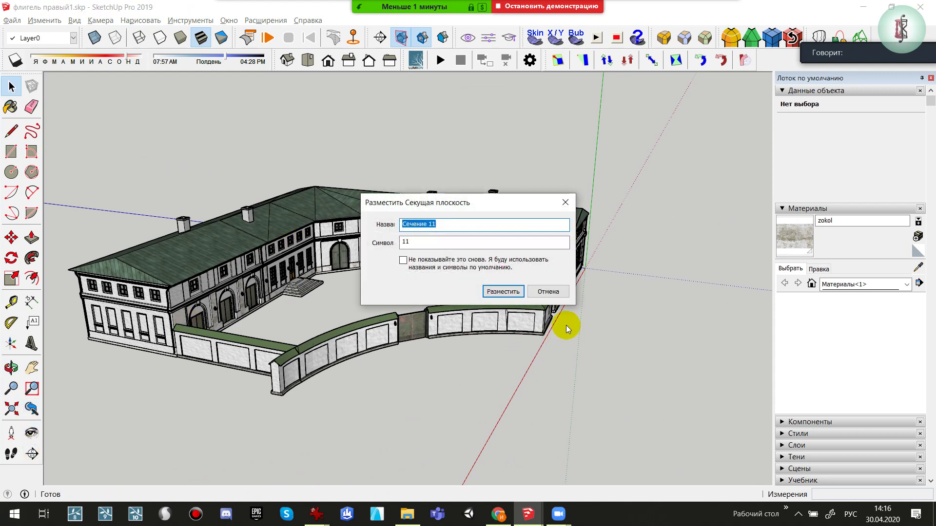
left_click(514, 294)
mouse_move(476, 255)
middle_mouse_down()
mouse_move(470, 401)
mouse_move(358, 335)
middle_mouse_up()
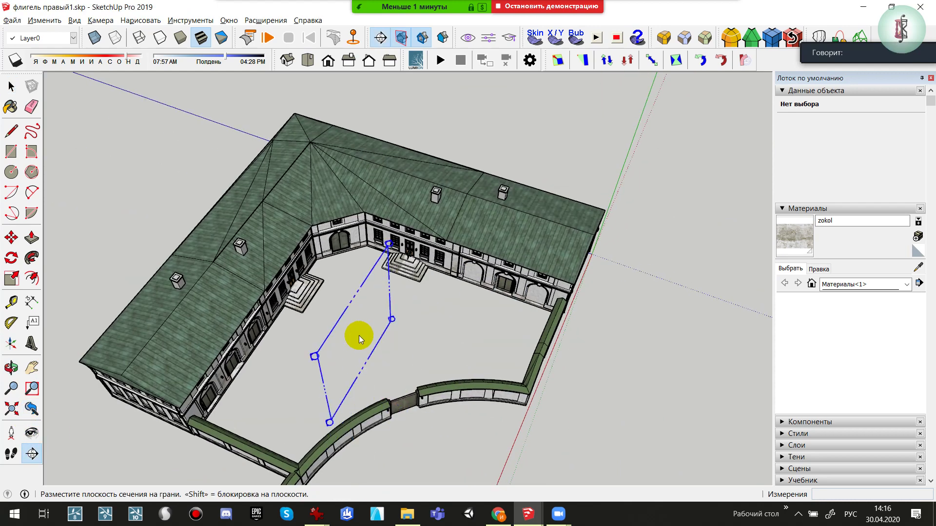
left_click(619, 359)
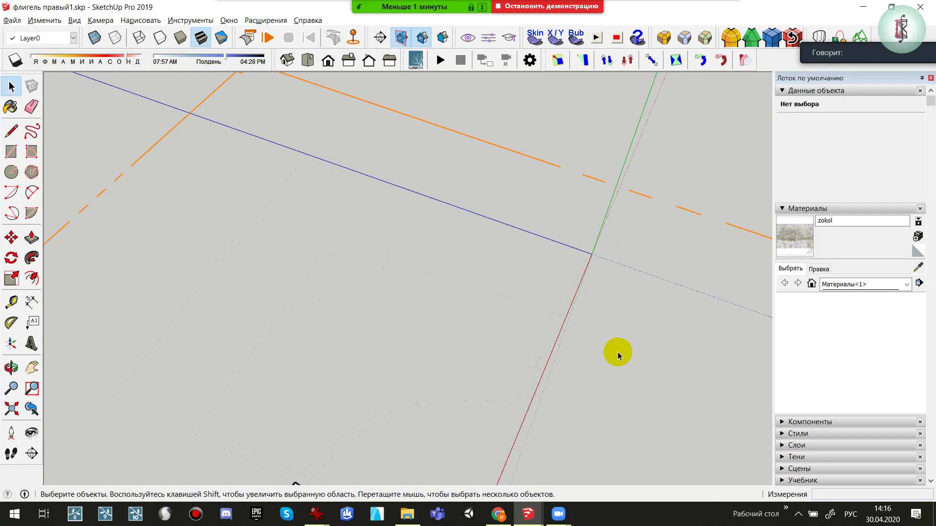
Raise the section plane to floor level to reveal the rooms, then erase it
left_click(611, 353)
key("m")
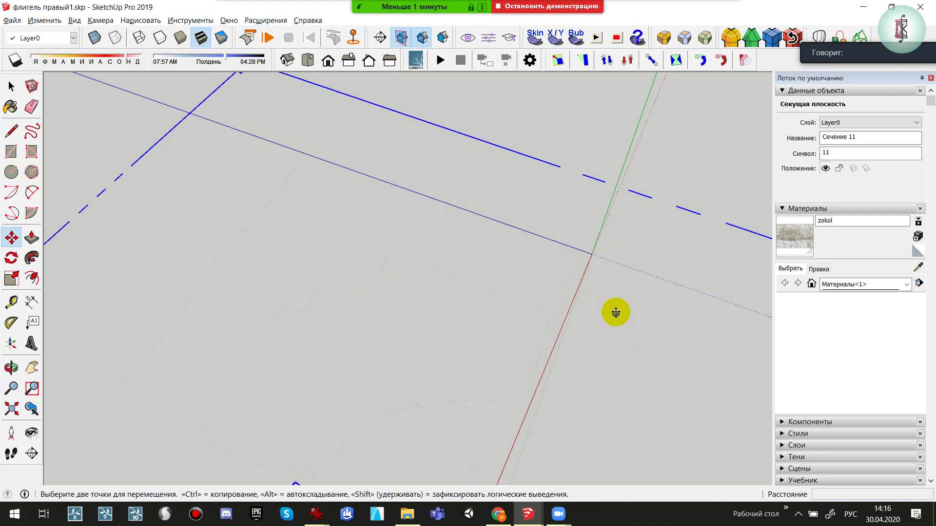
left_click(579, 173)
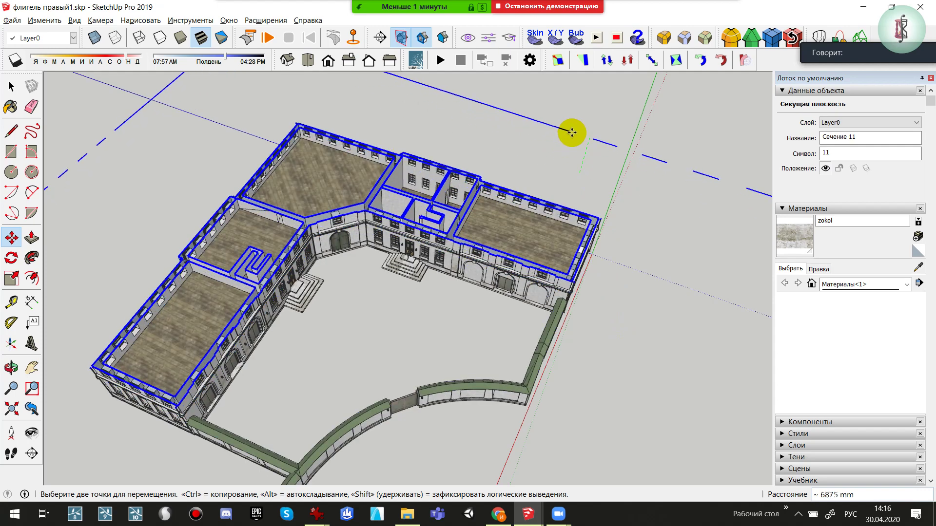
left_click(570, 131)
key("space")
right_click(590, 149)
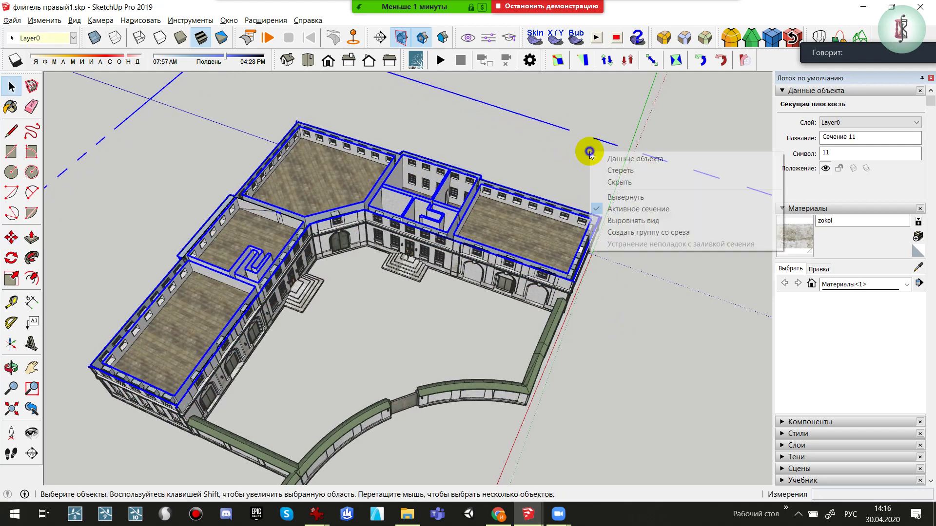
left_click(610, 170)
left_click(524, 225)
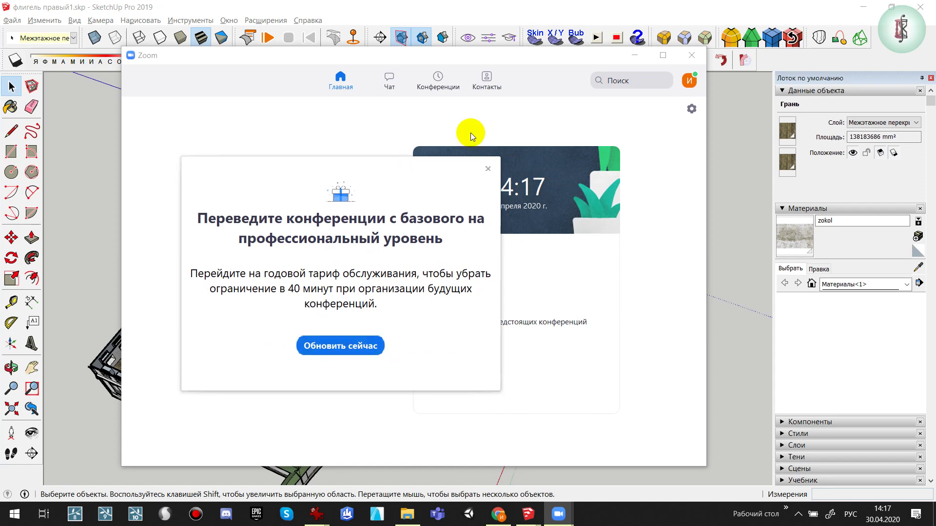
Dismiss the upgrade offer, start a new Zoom meeting showing participants, then return to VK messages
left_click(486, 169)
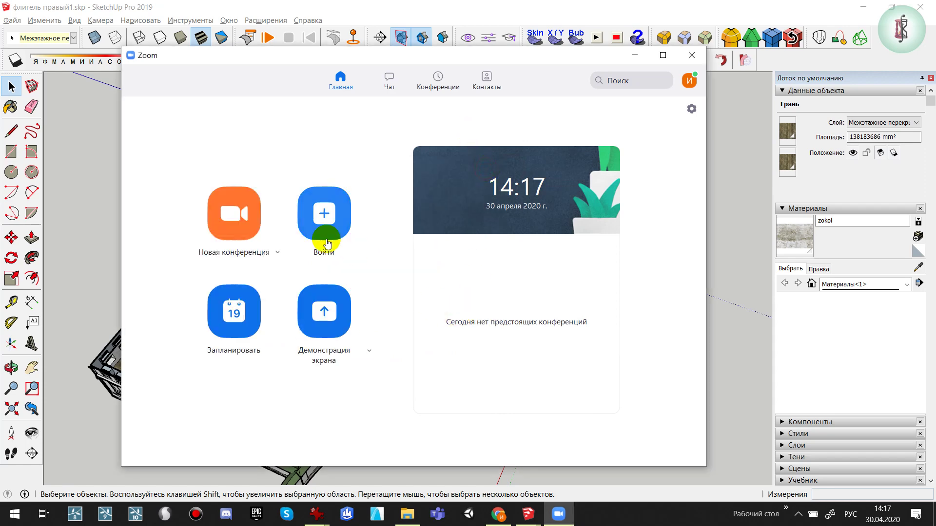
left_click(234, 231)
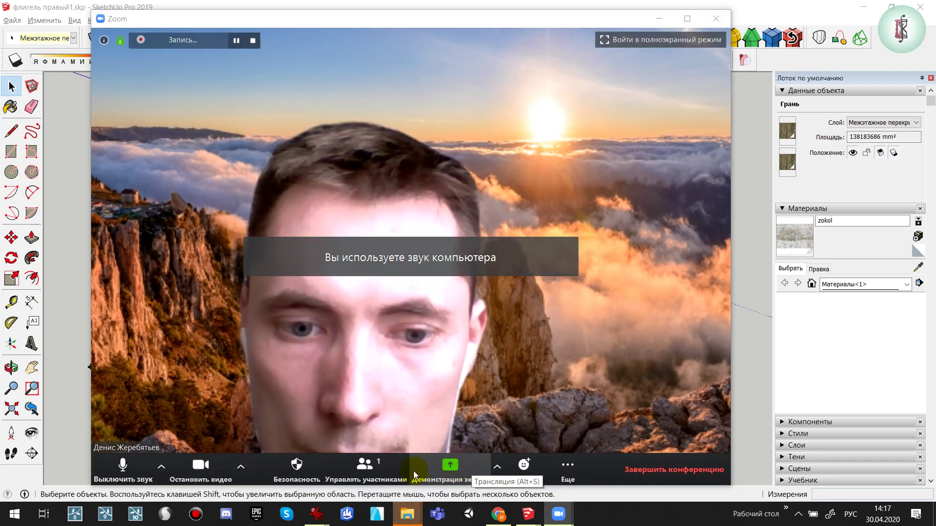
left_click(392, 471)
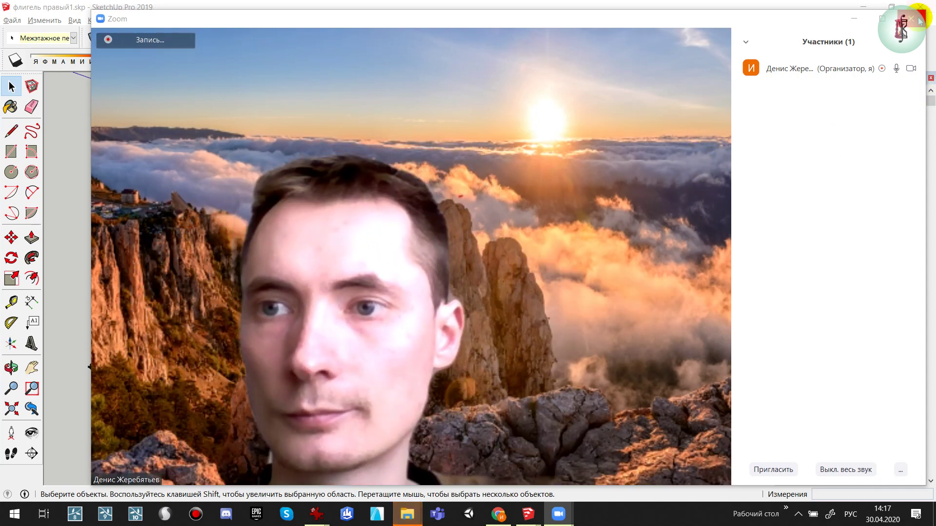
left_click(498, 514)
left_click(72, 11)
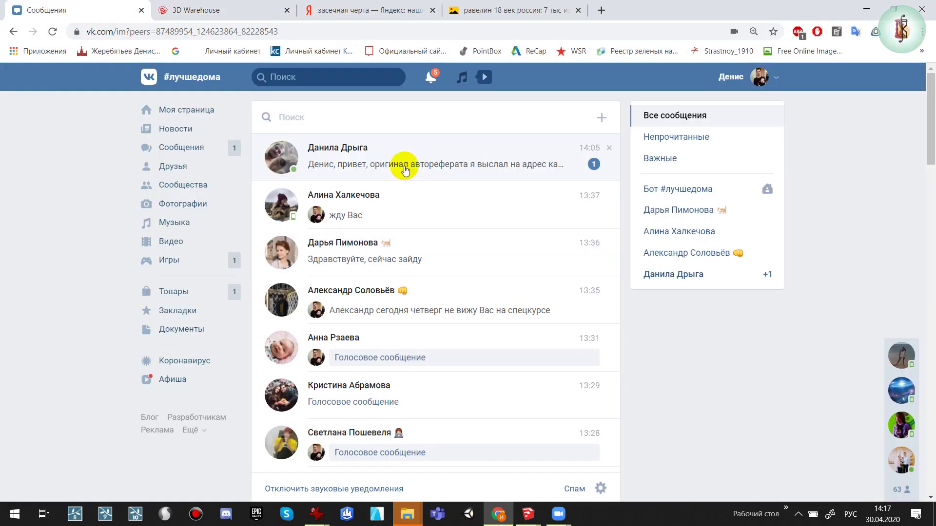
Send a reply in the unread VK conversation after trimming its closing thank-you words
left_click(404, 169)
type("хорошо Данила. Я постараюсь все сделать. Если можно")
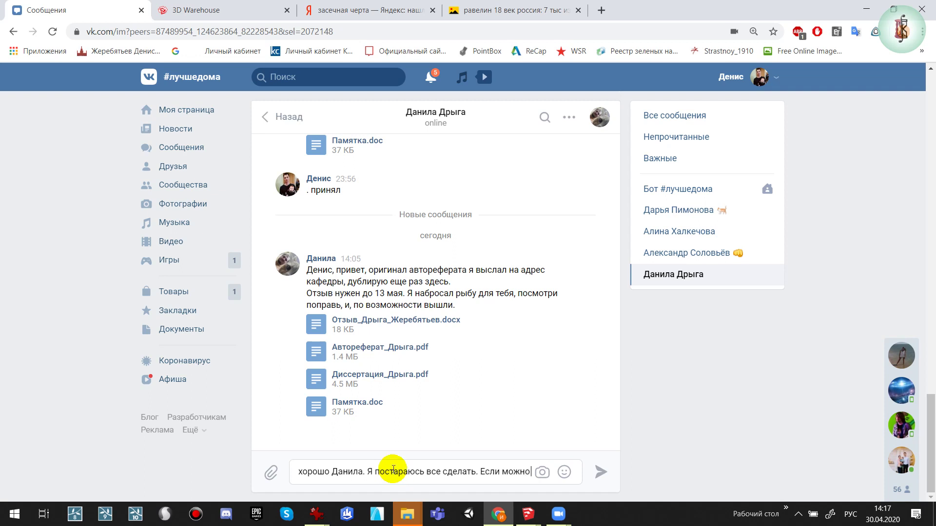
type("нап")
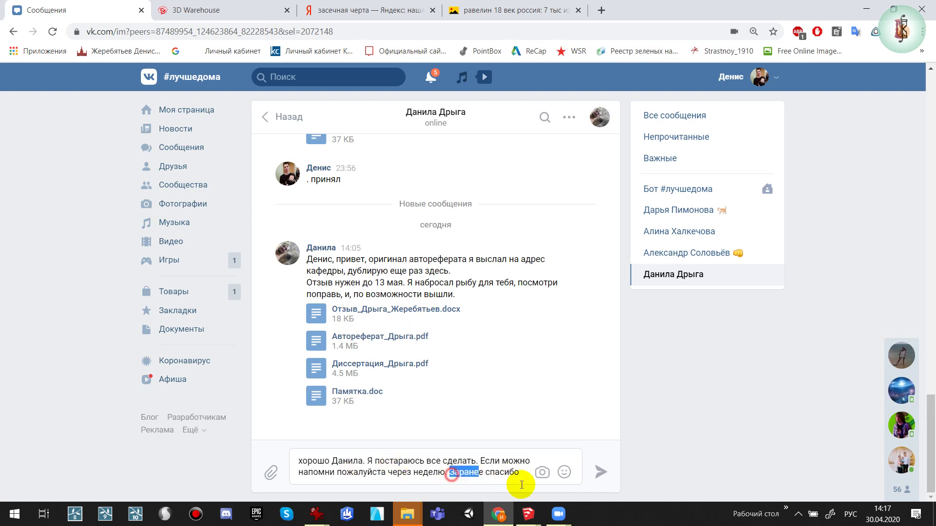
left_click_drag(521, 485, 524, 474)
key("BackSpace")
left_click(600, 472)
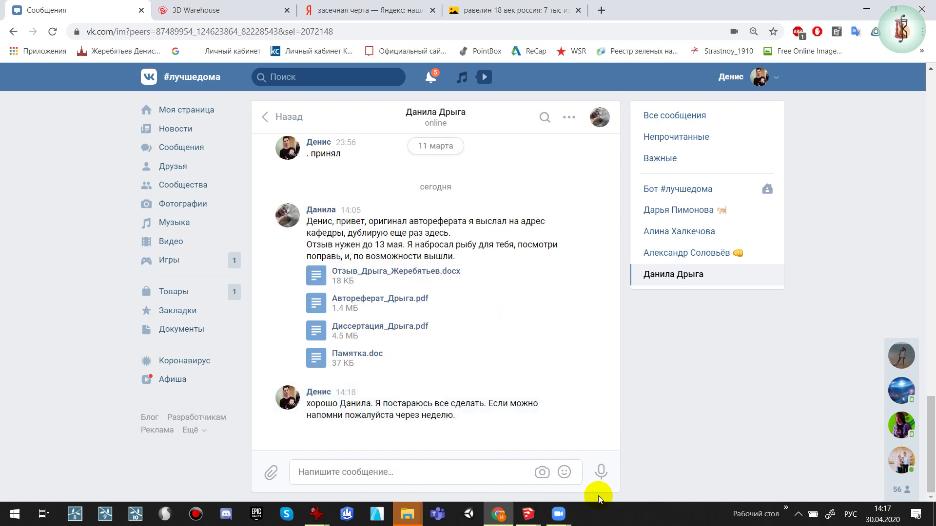
Open the second conversation and follow its shared Zoom meeting link
left_click(215, 146)
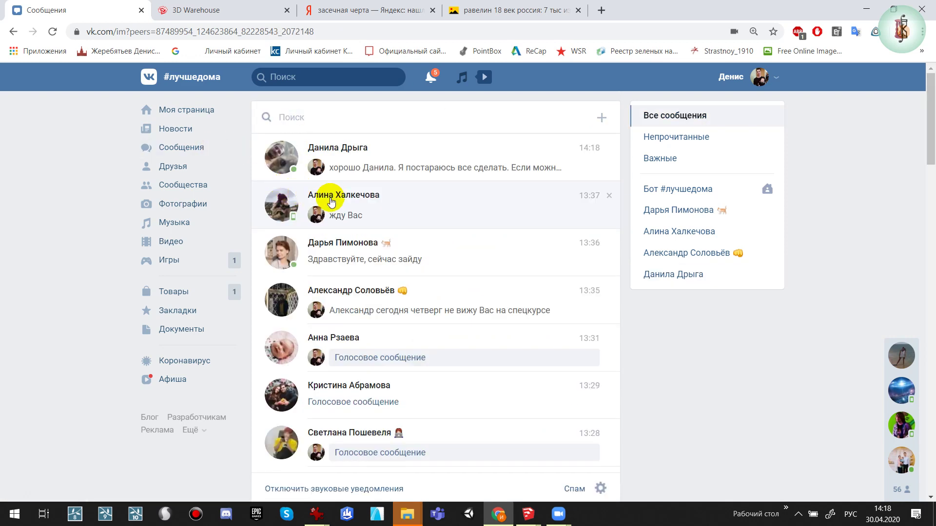
left_click(404, 209)
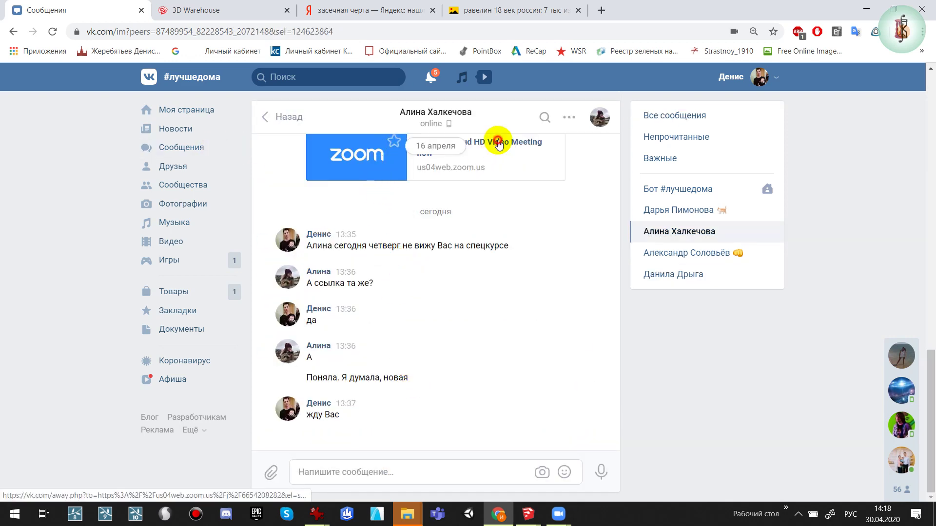
left_click(425, 159)
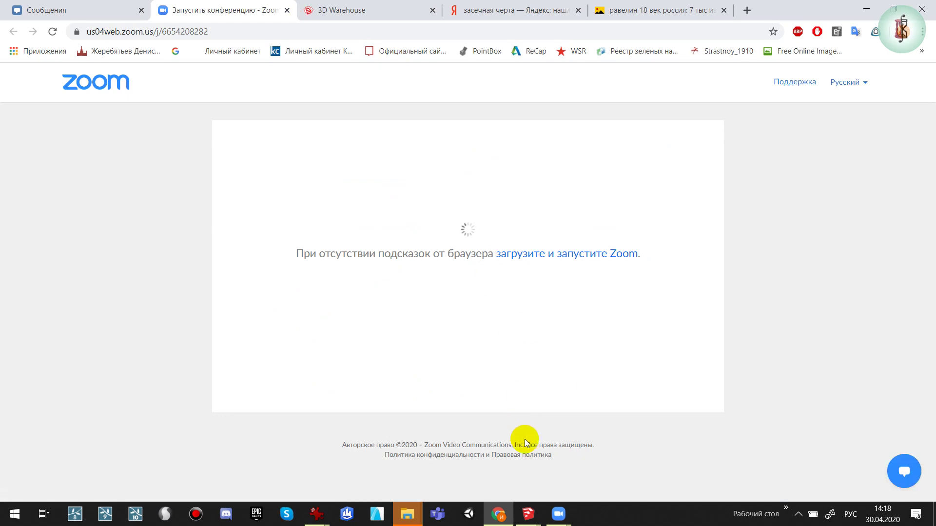
Allow the Zoom app to launch and admit the three waiting participants
left_click(507, 128)
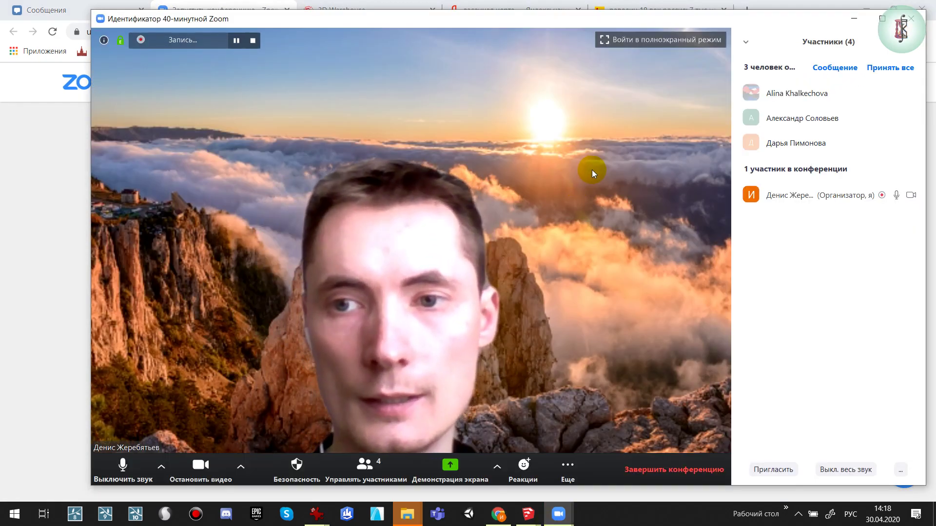
left_click(846, 117)
left_click(845, 94)
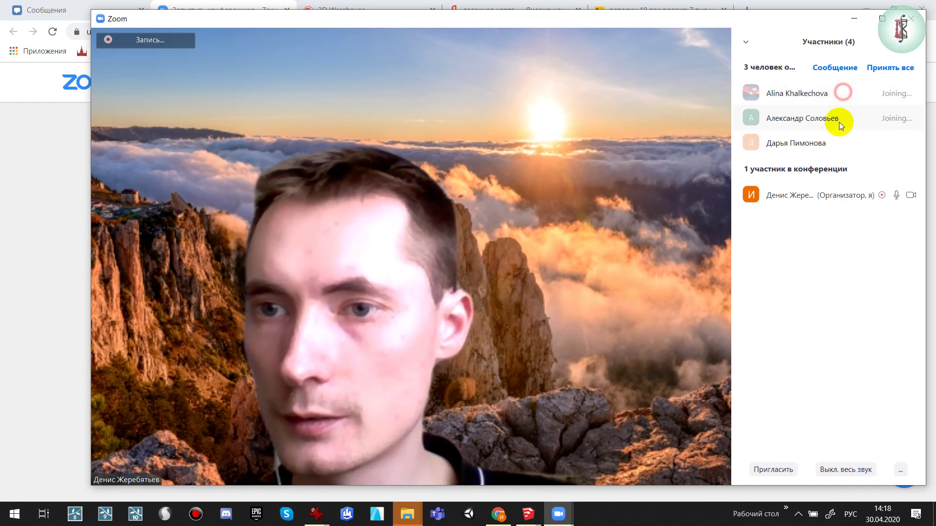
left_click(839, 143)
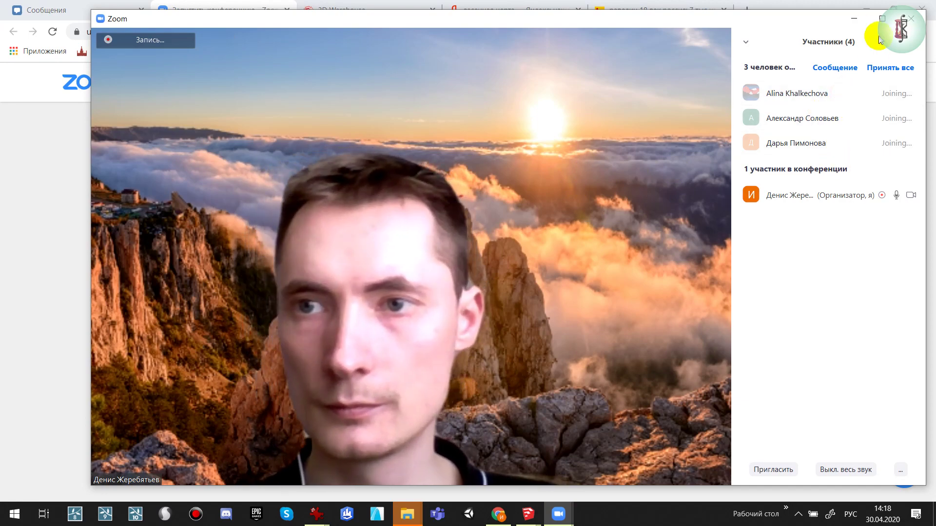
Stop the meeting recording, minimise the meeting, and close the Zoom home window and launch tab
left_click(854, 19)
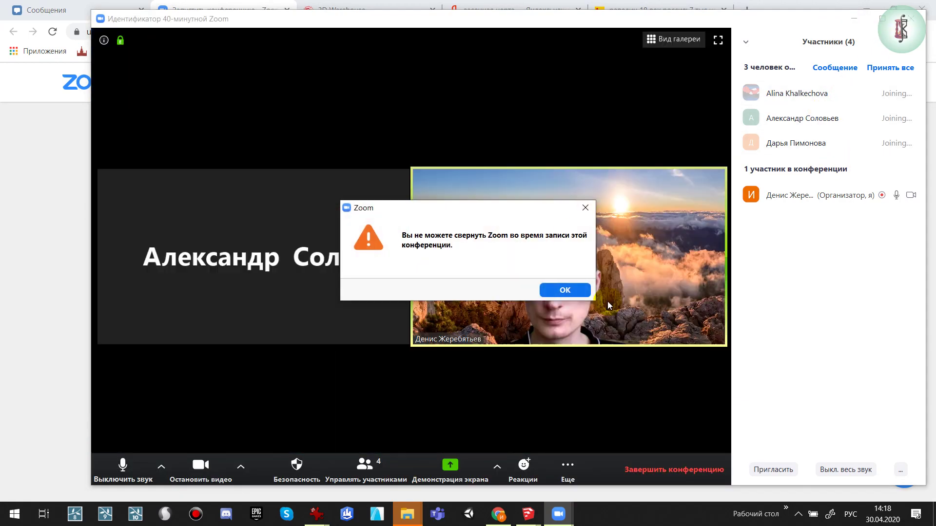
left_click(585, 211)
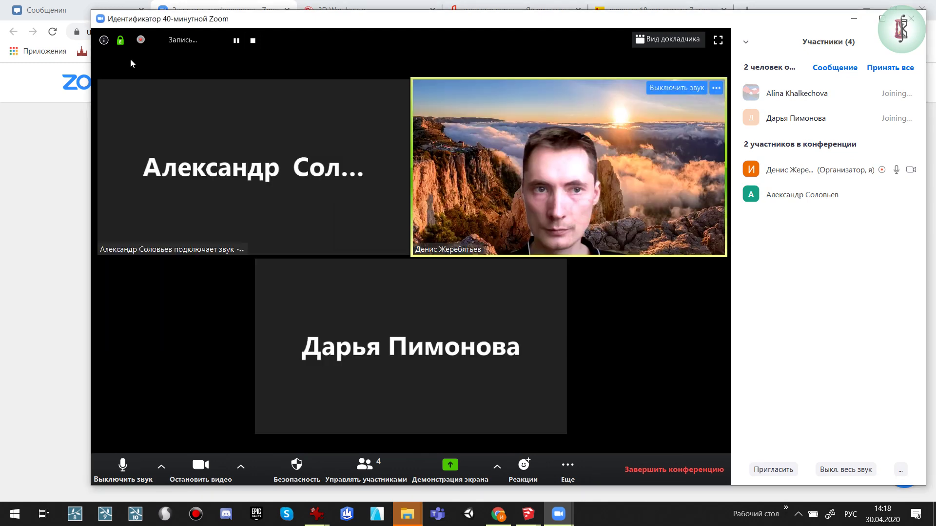
left_click(252, 40)
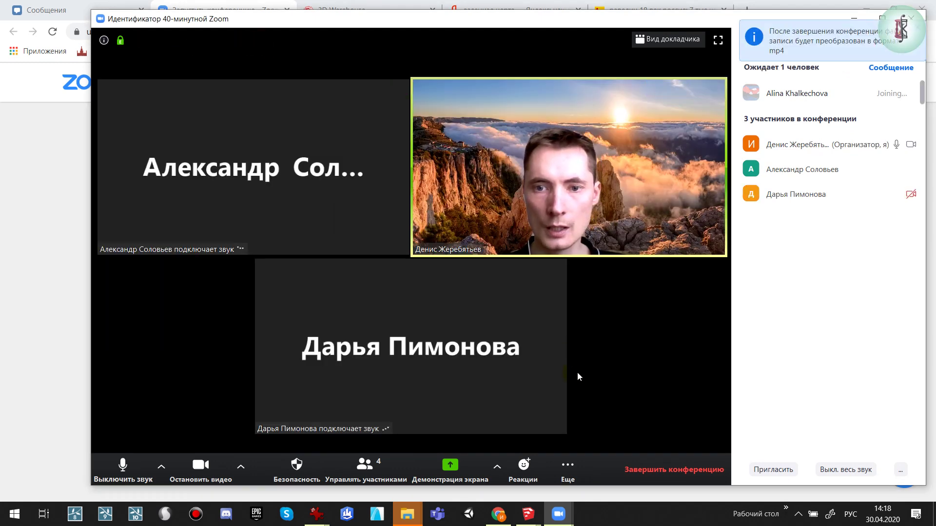
left_click(913, 103)
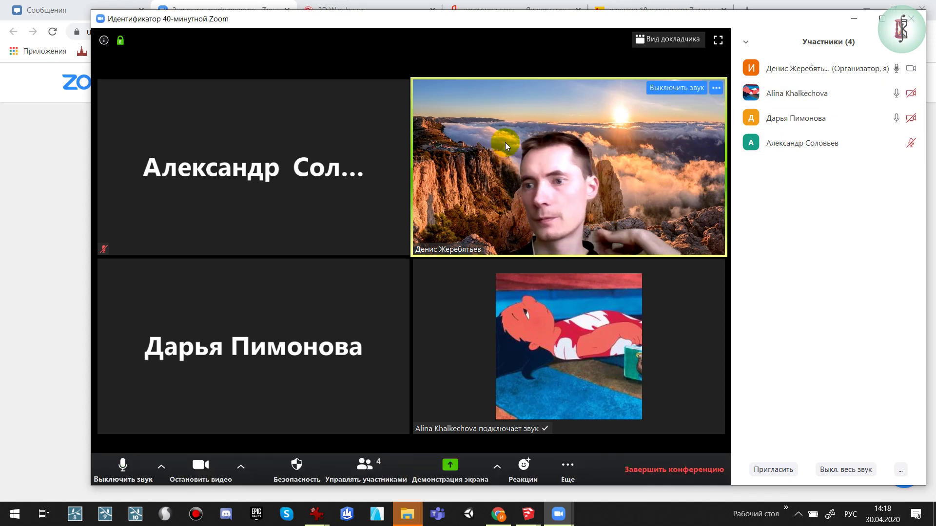
left_click(848, 21)
left_click(635, 55)
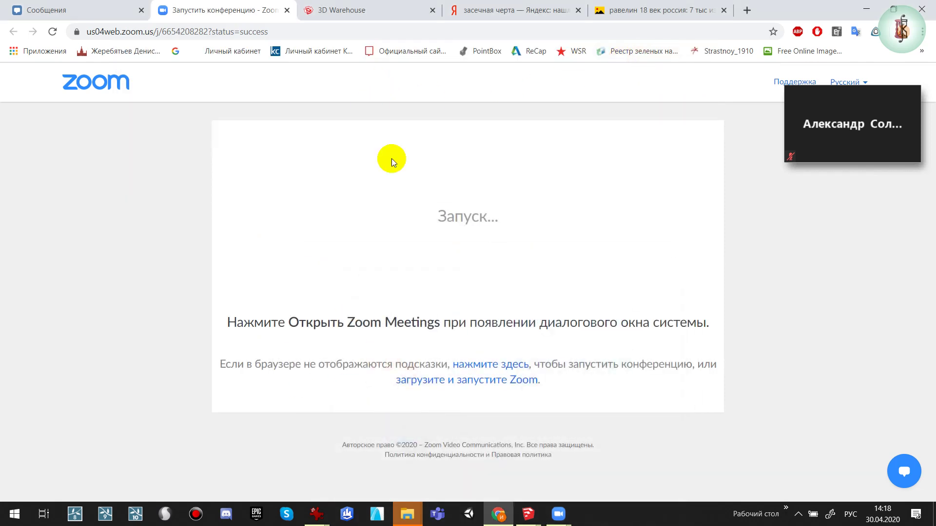
left_click(287, 10)
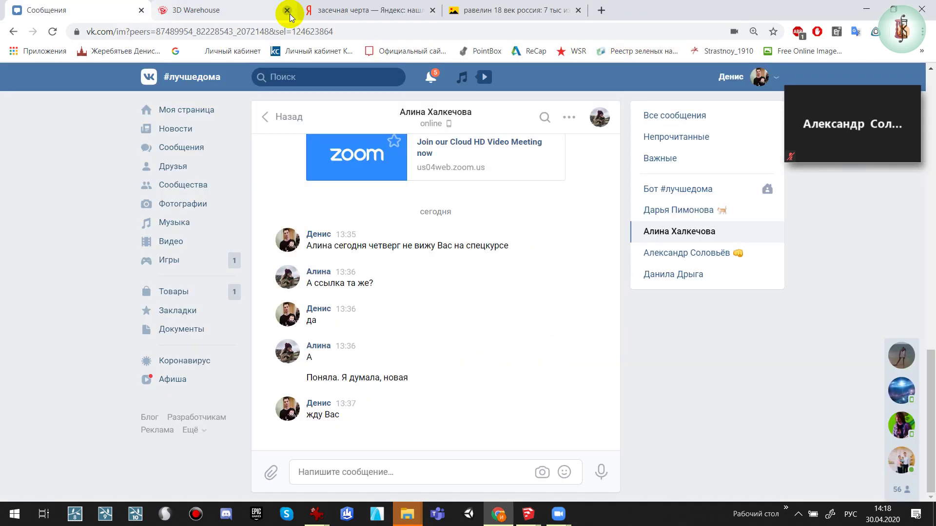
left_click(493, 12)
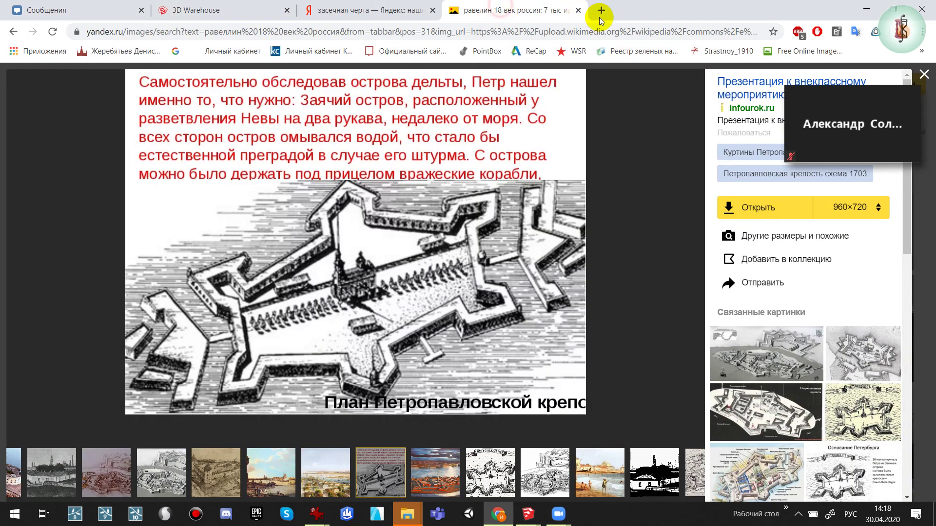
left_click(870, 9)
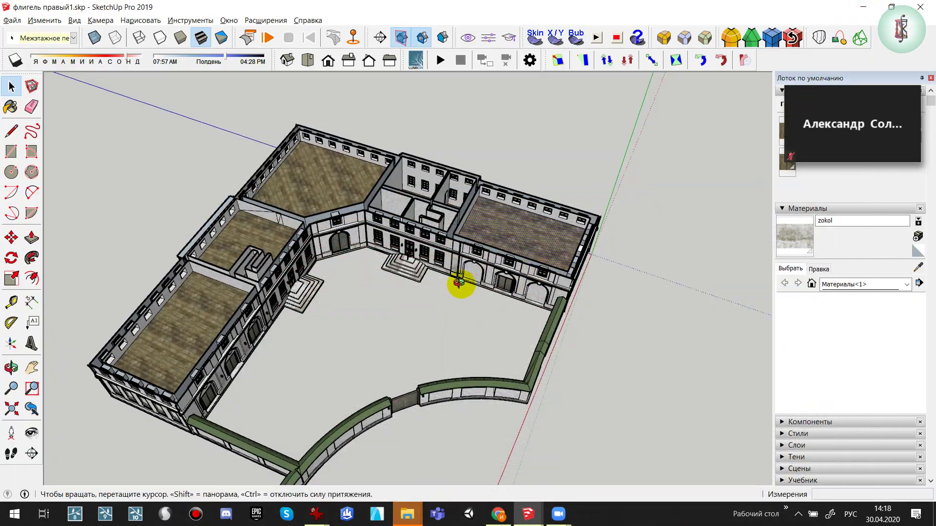
mouse_move(458, 272)
middle_mouse_down()
mouse_move(449, 236)
mouse_move(468, 318)
middle_mouse_up()
scroll(449, 216, "up", 2)
scroll(365, 205, "up", 3)
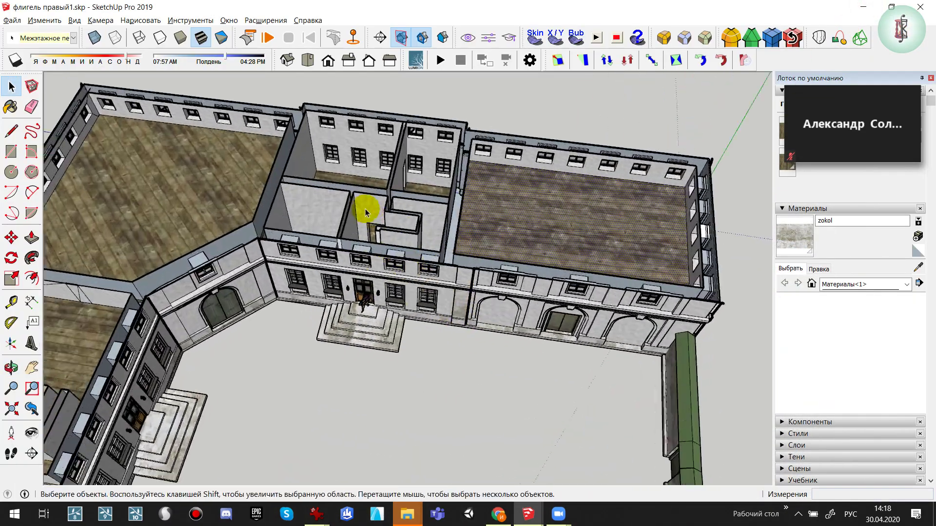
scroll(372, 163, "up", 2)
middle_click_drag(372, 163, 452, 288)
scroll(386, 271, "up", 2)
scroll(387, 283, "up", 2)
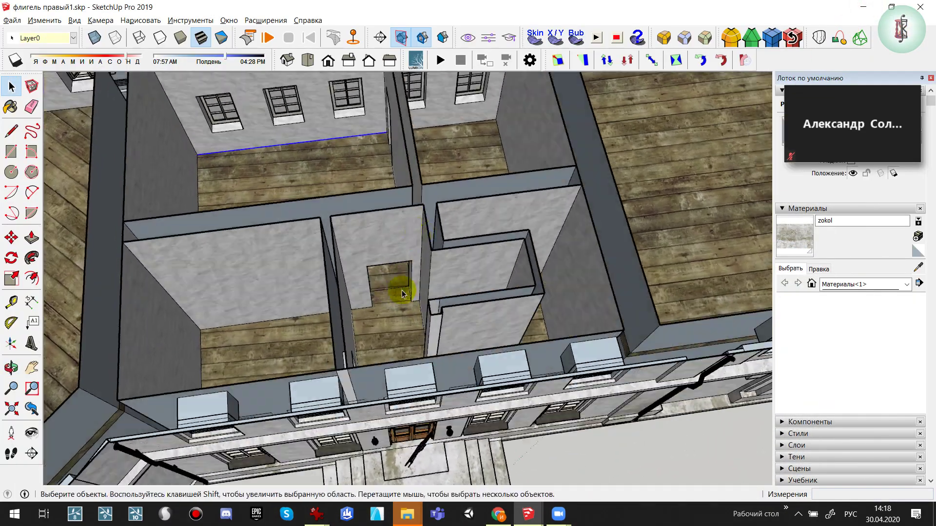
key("e")
mouse_move(387, 282)
middle_mouse_down()
mouse_move(554, 376)
mouse_move(445, 361)
mouse_move(234, 374)
middle_mouse_up()
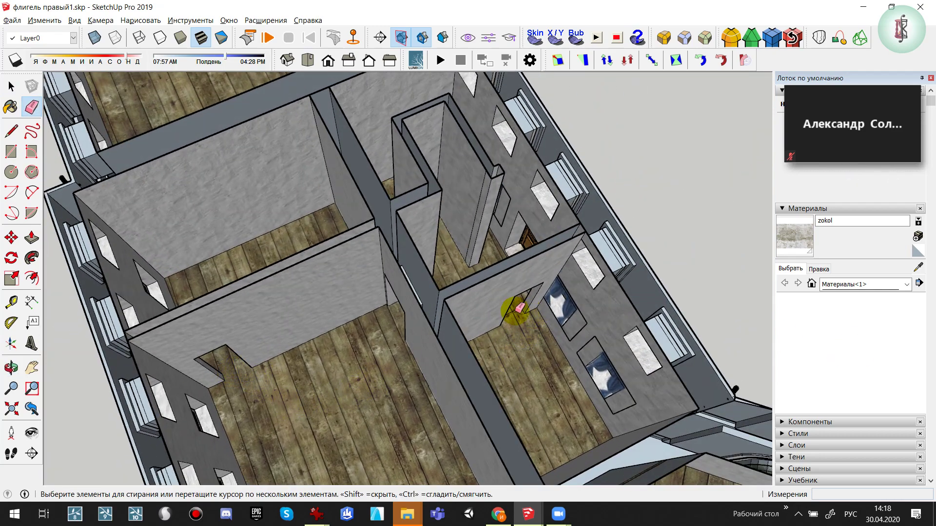
key("alt+Tab")
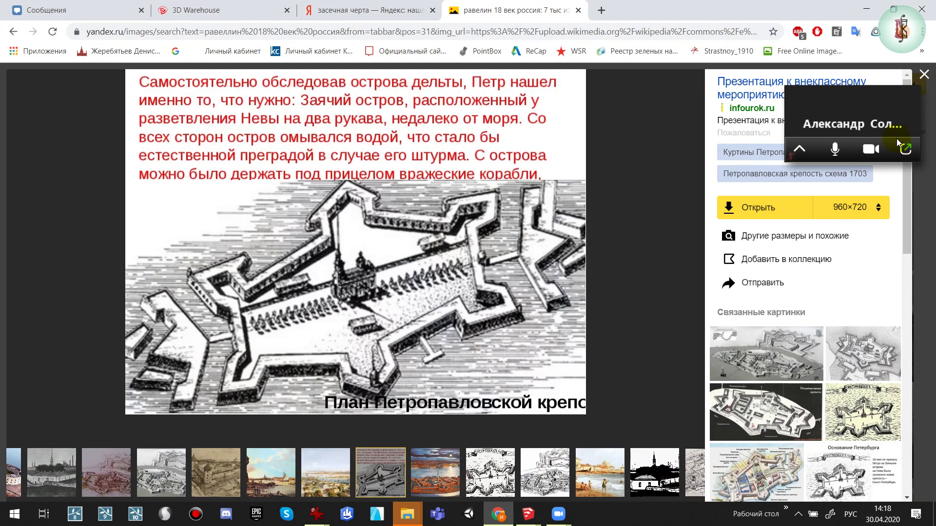
Share the whole screen (Экран) in the Zoom meeting, then bring the SketchUp rooms into view
left_click(899, 145)
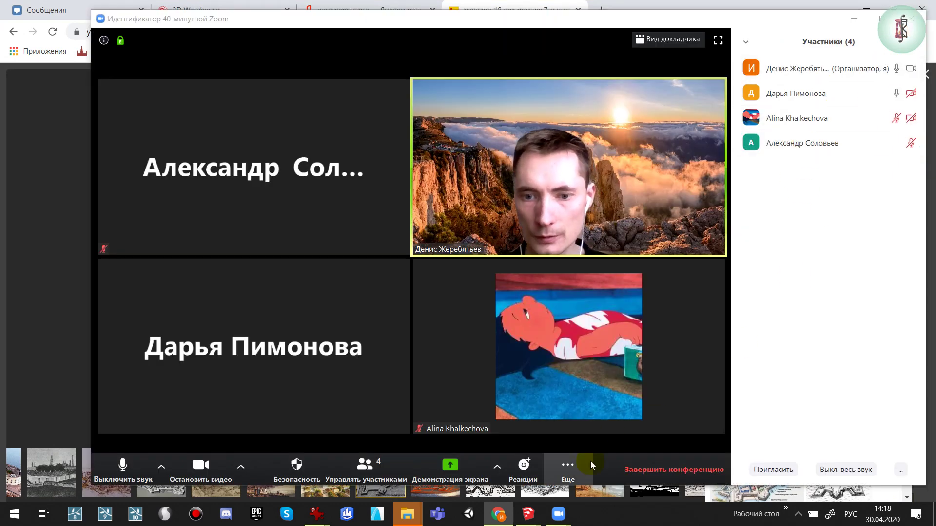
left_click(448, 465)
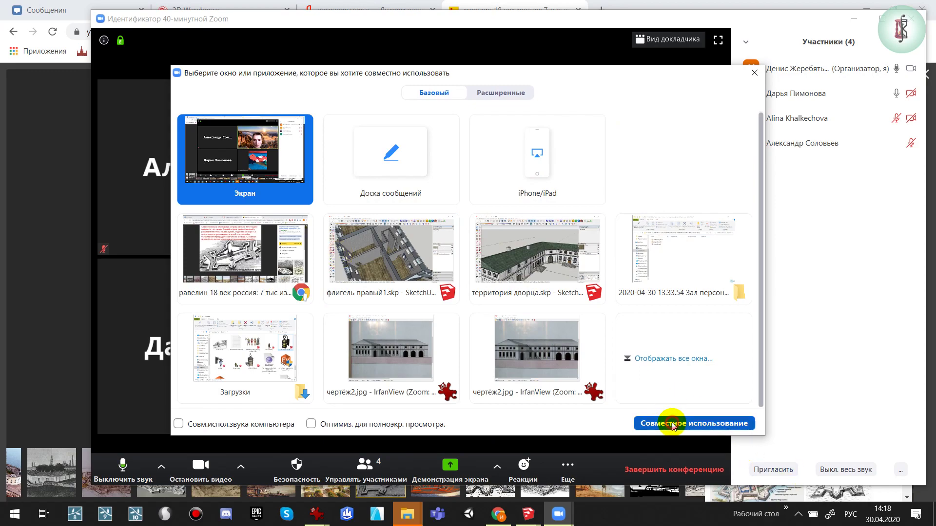
left_click(673, 424)
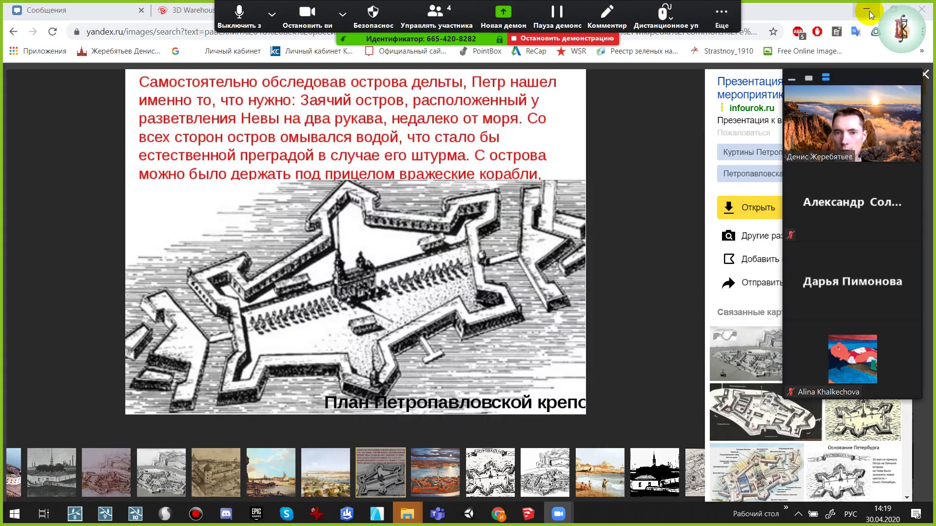
left_click(869, 11)
mouse_move(547, 215)
middle_mouse_down()
mouse_move(271, 313)
mouse_move(428, 424)
mouse_move(434, 389)
mouse_move(79, 414)
mouse_move(175, 383)
mouse_move(168, 335)
mouse_move(438, 253)
middle_mouse_up()
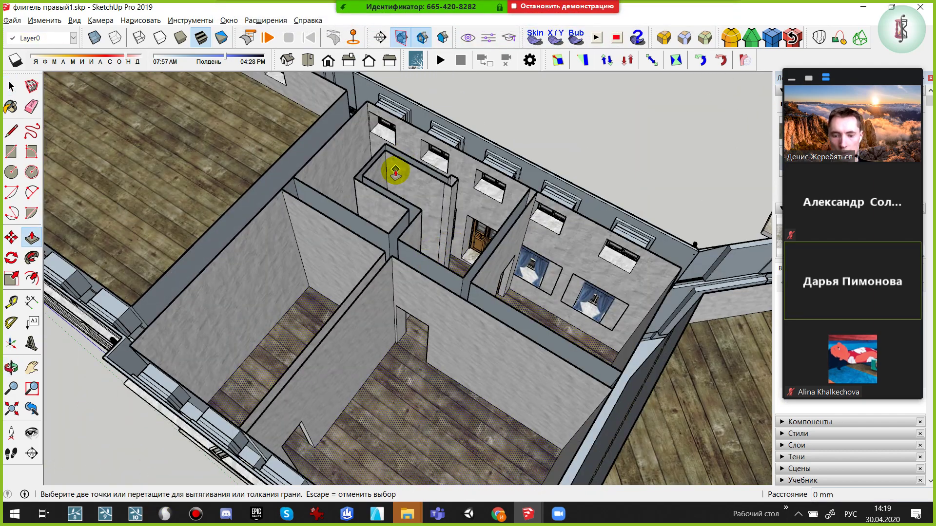
Orbit over the rooms, trying Move/Copy and Push/Pull but cancelling both
middle_click_drag(393, 195, 350, 231)
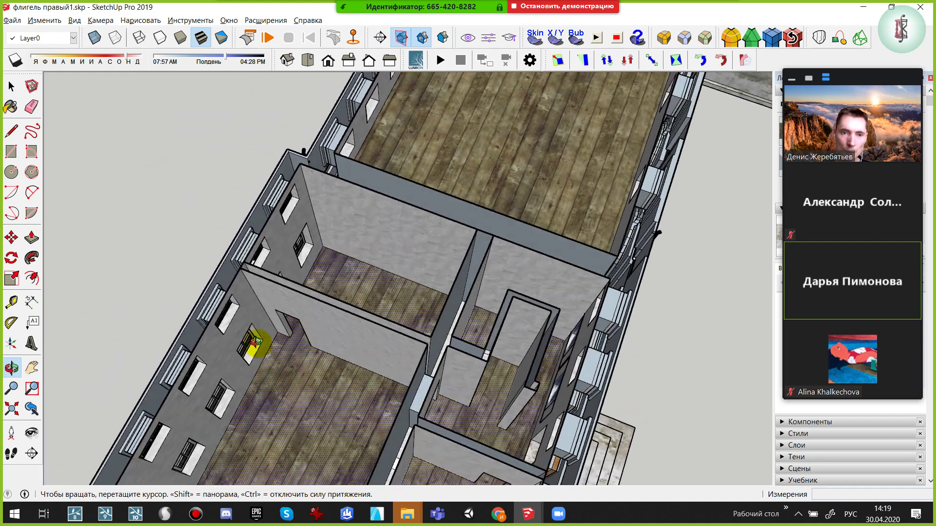
left_click_drag(252, 331, 340, 250)
key("m")
left_click(328, 252)
key("ctrl")
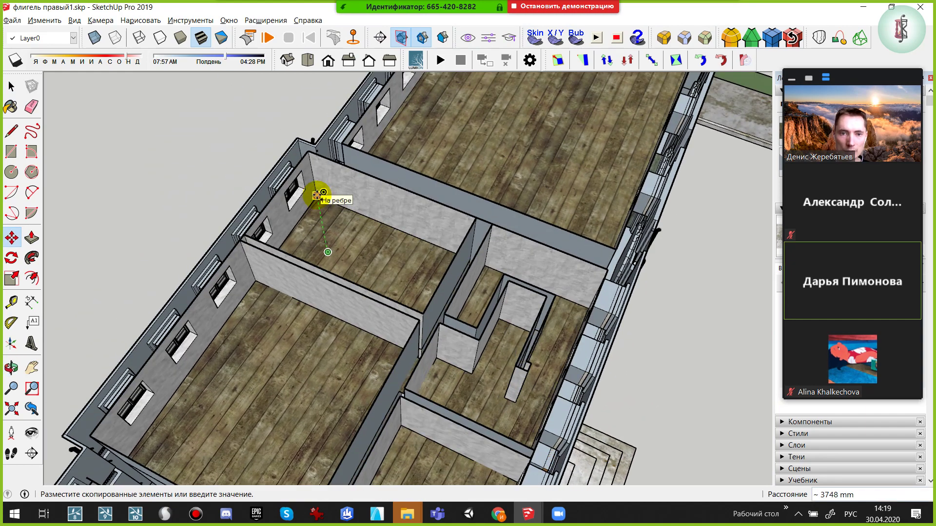
key("Escape")
key("space")
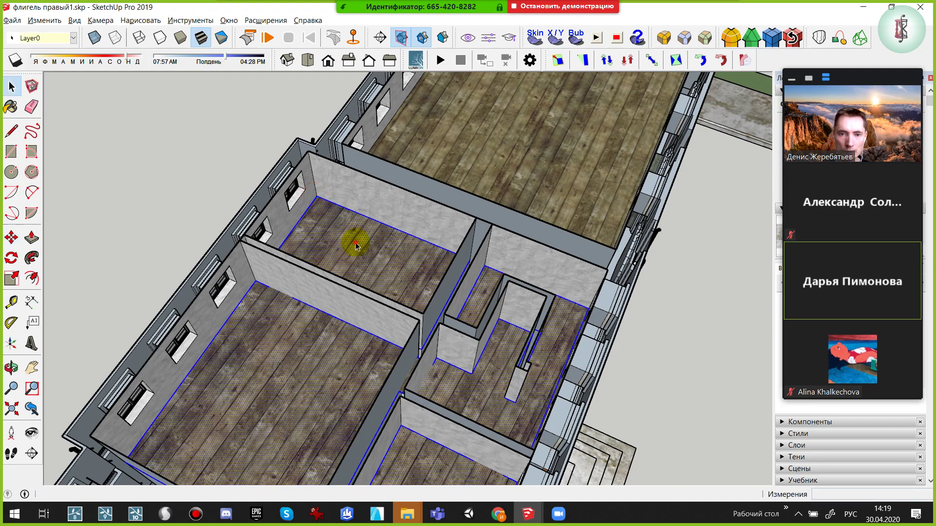
key("p")
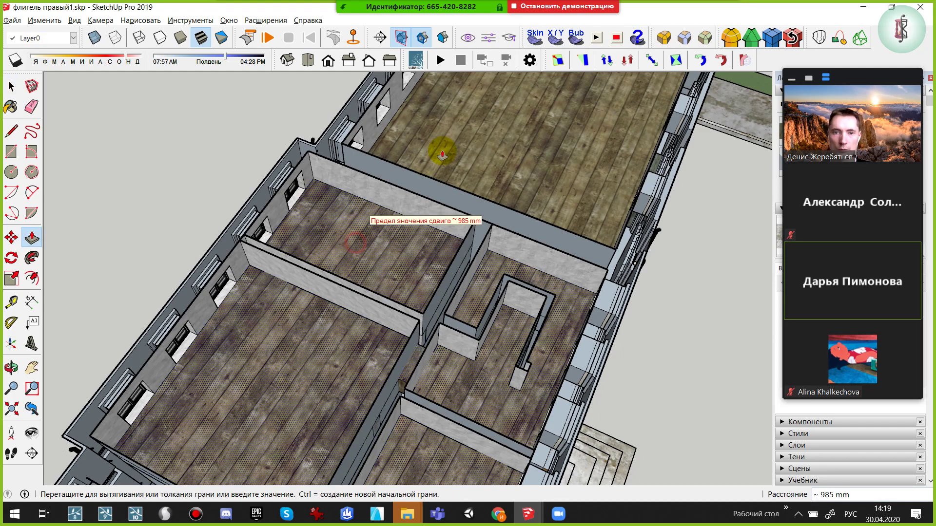
mouse_move(366, 212)
middle_mouse_down()
mouse_move(418, 418)
mouse_move(272, 341)
mouse_move(493, 273)
mouse_move(474, 266)
middle_mouse_up()
scroll(474, 266, "down", 3)
scroll(410, 266, "down", 3)
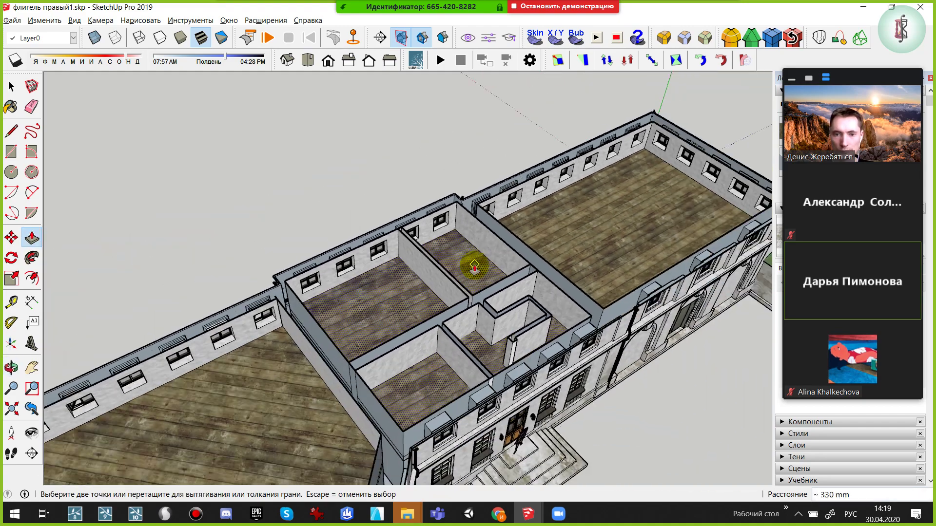
mouse_move(533, 267)
middle_mouse_down()
mouse_move(491, 297)
mouse_move(507, 307)
mouse_move(355, 236)
mouse_move(236, 161)
middle_mouse_up()
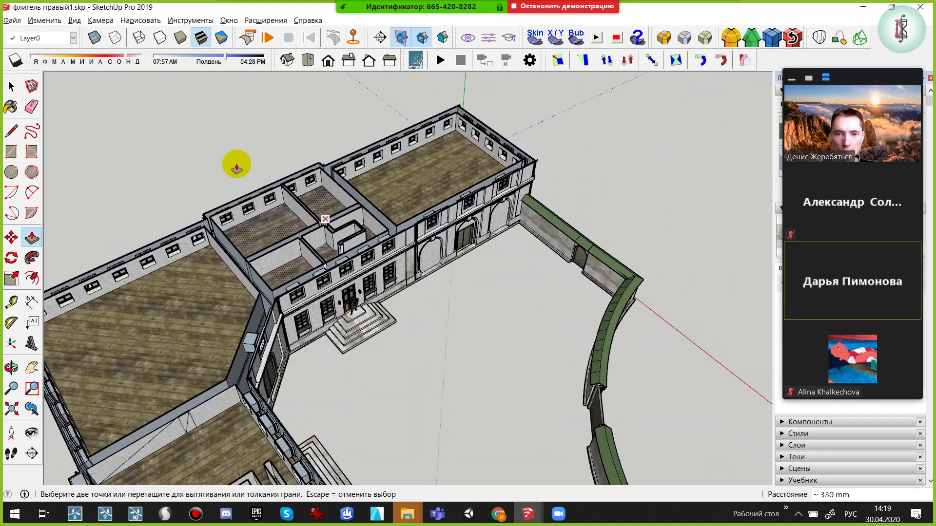
key("space")
Unhide the last hidden geometry via Edit > Unhide > Last and zoom to the entrance door and steps
left_click(46, 22)
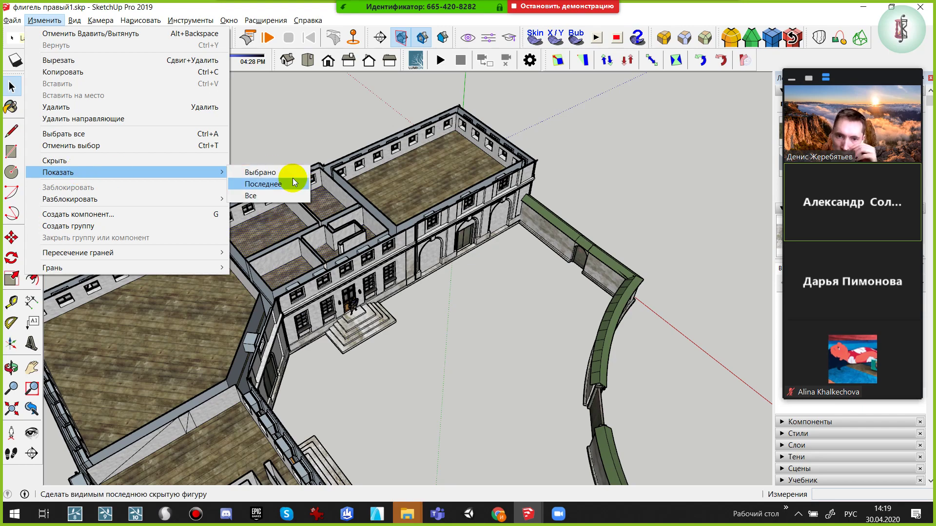
left_click(457, 84)
scroll(335, 360, "up", 2)
scroll(339, 309, "up", 3)
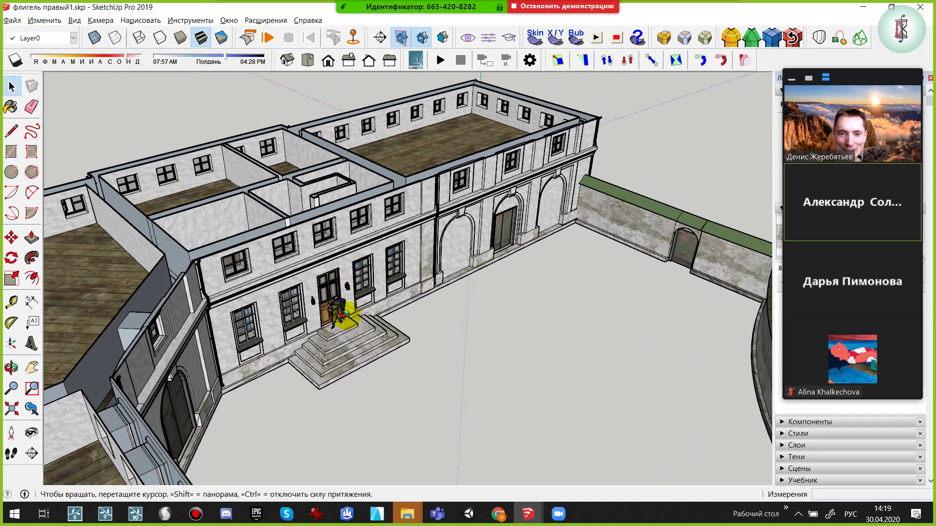
scroll(280, 320, "up", 3)
middle_click_drag(281, 320, 357, 276)
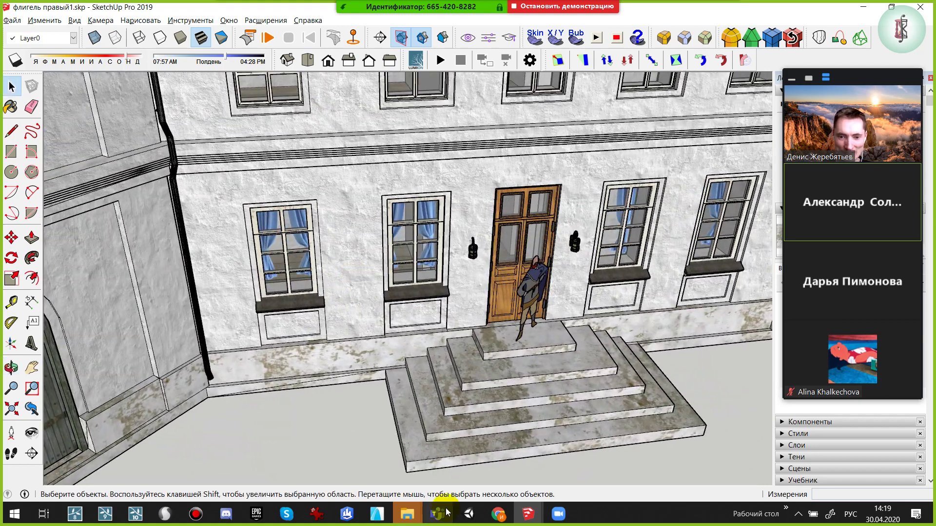
mouse_move(406, 514)
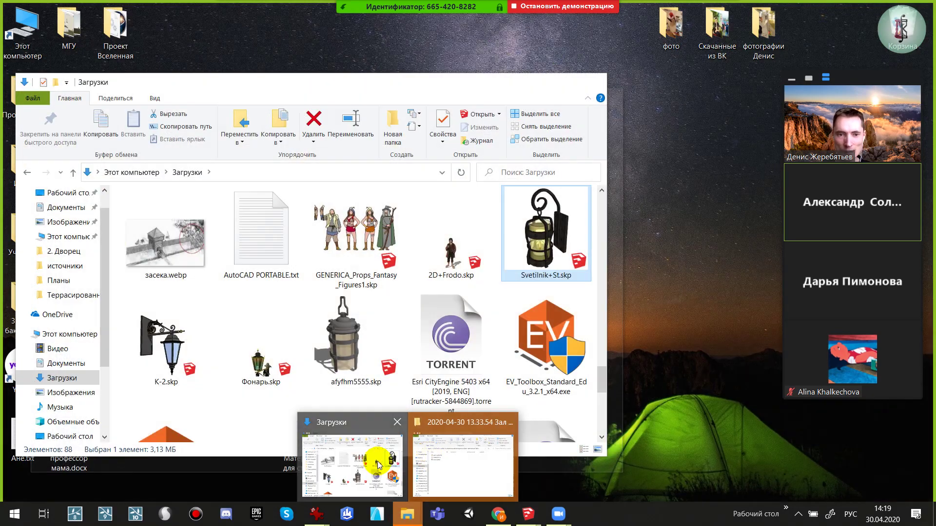
Open the My_banka\2.SketchUp\texture_library\Занавески curtain texture folder from the desktop
left_click(377, 461)
key("super+d")
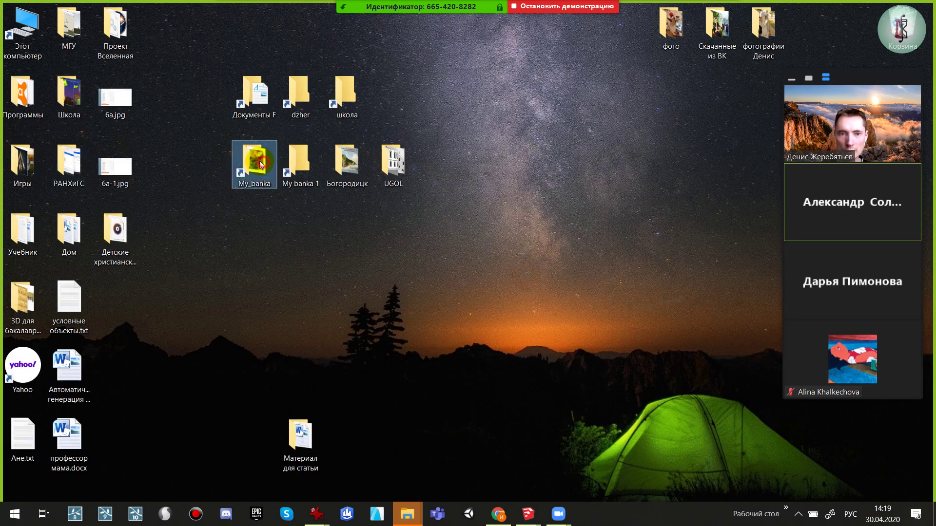
double_click(298, 158)
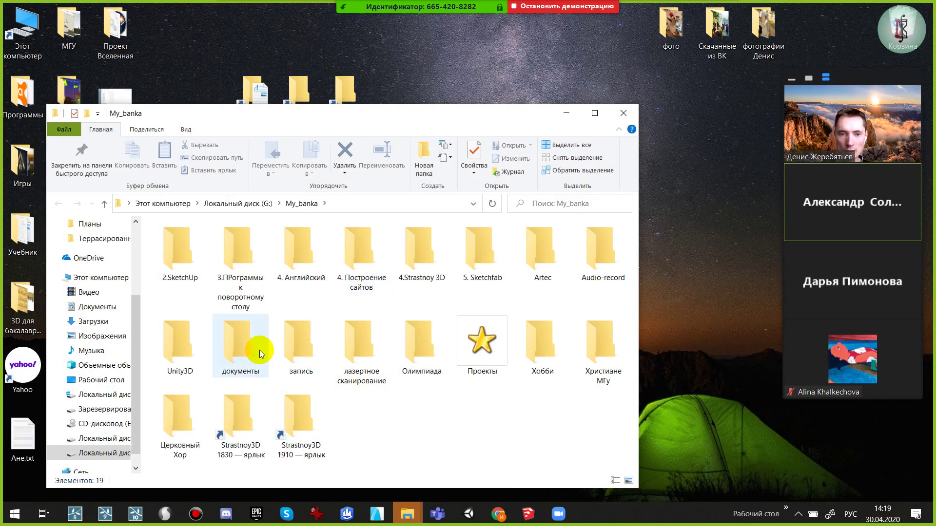
left_click(190, 238)
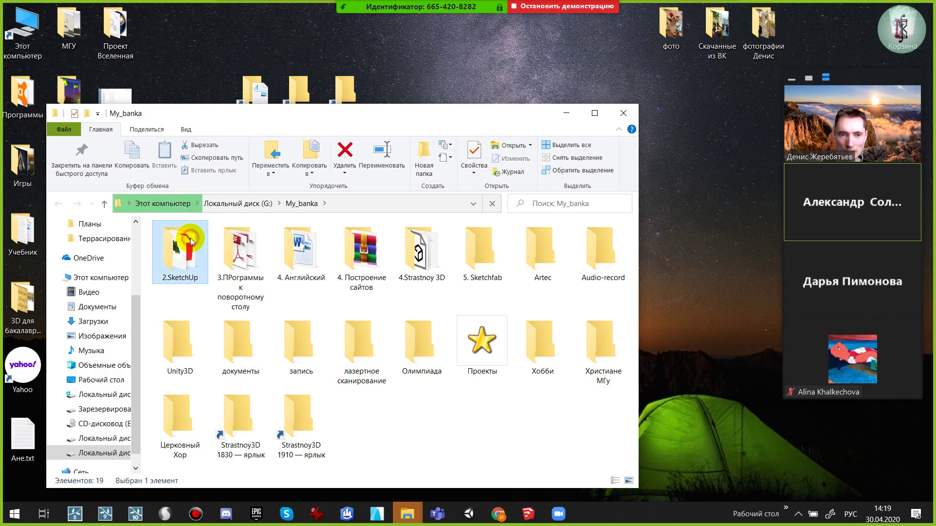
double_click(190, 238)
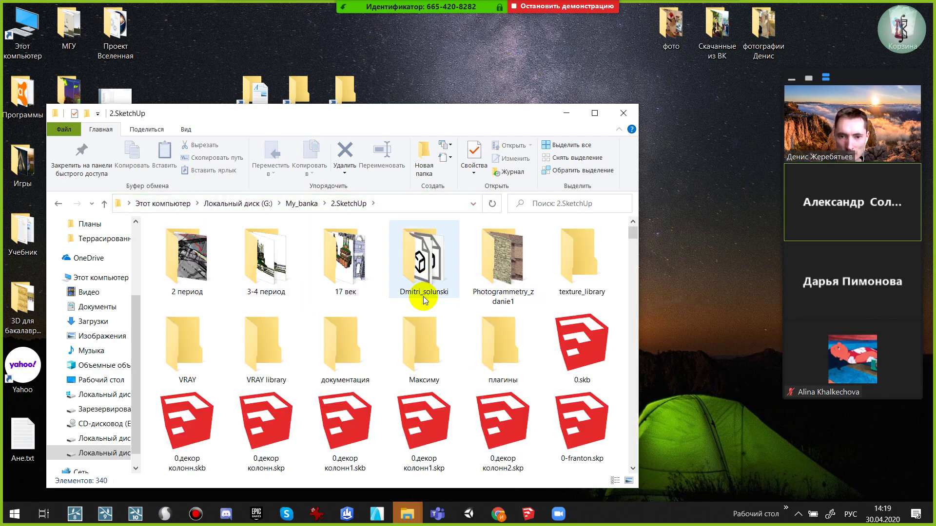
double_click(558, 249)
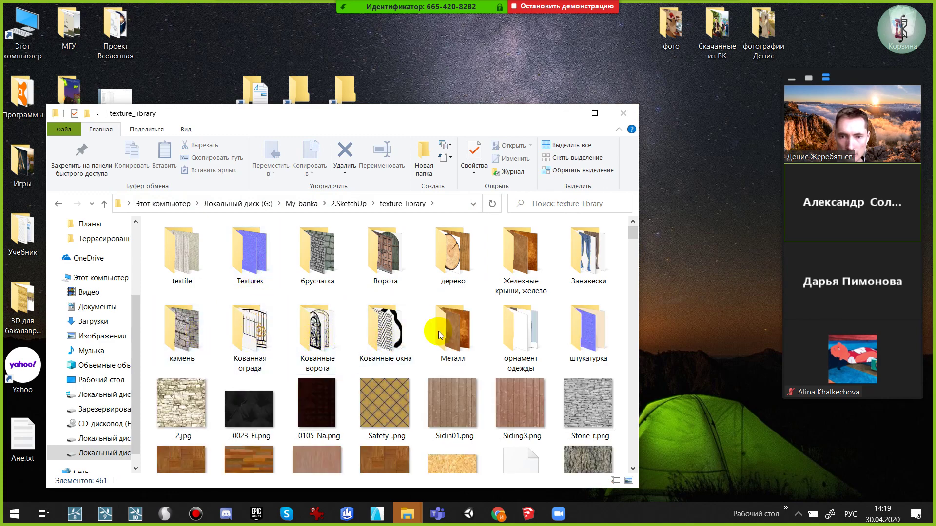
double_click(589, 251)
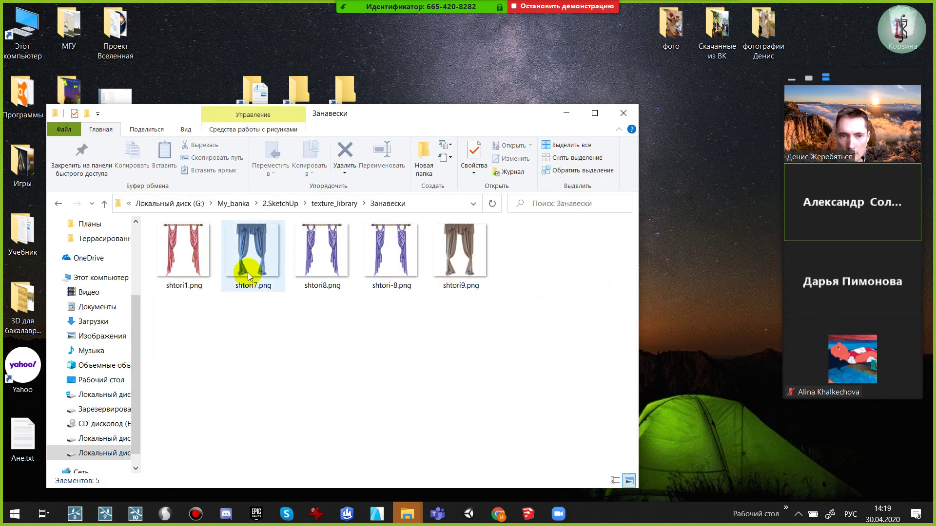
Preview curtains shtori7.png and shtori9.png, then drag shtori9.png toward SketchUp
double_click(248, 273)
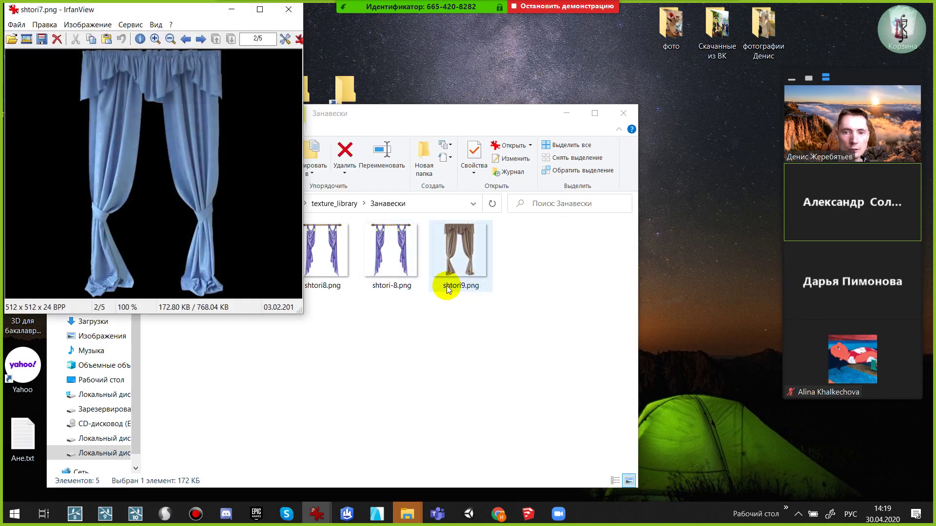
key("Escape")
left_click(473, 257)
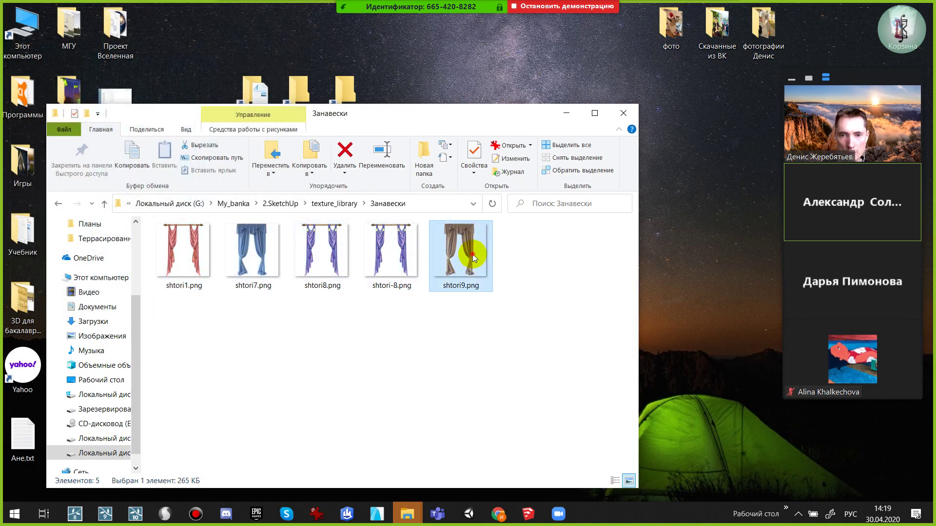
double_click(473, 253)
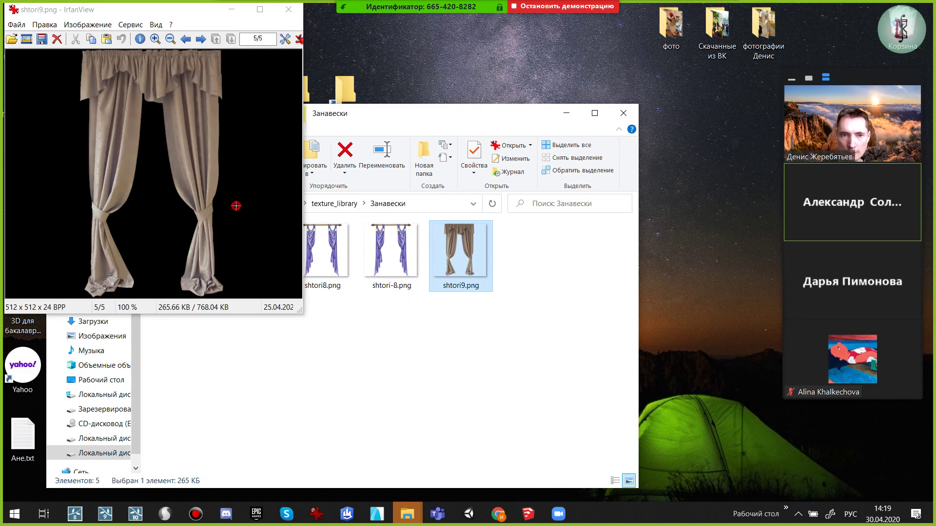
key("Escape")
mouse_move(467, 258)
left_mouse_down()
mouse_move(525, 515)
mouse_move(543, 463)
mouse_move(412, 431)
left_mouse_up()
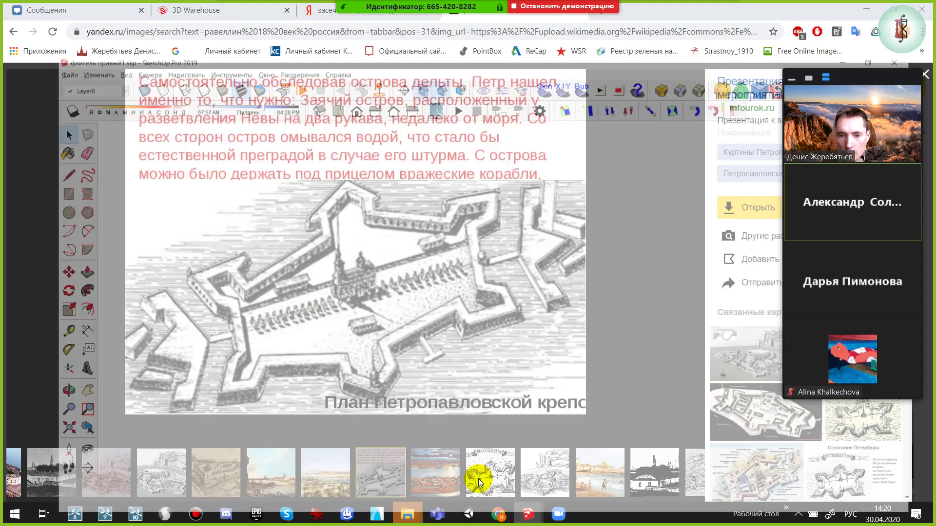
Drop shtori9.png into the model and move it along the vertical axis
left_click_drag(472, 471, 475, 441)
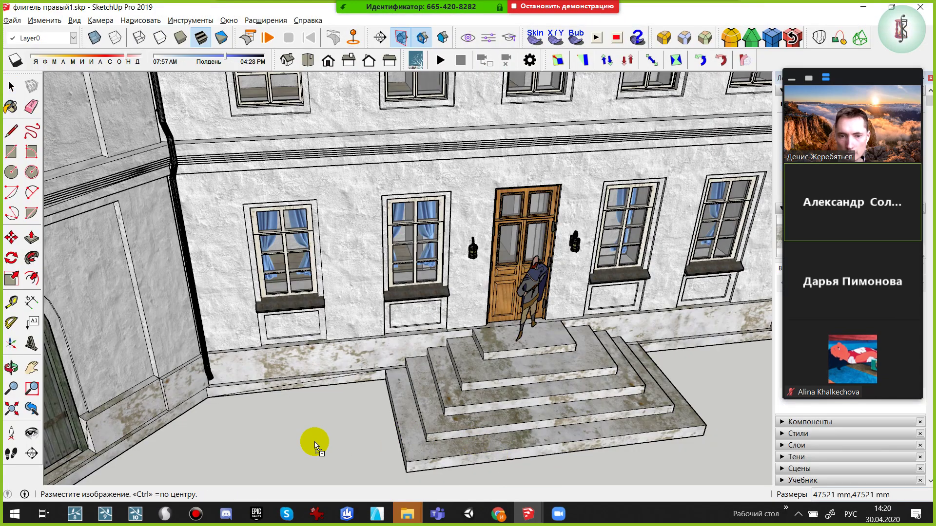
left_click_drag(341, 448, 334, 439)
scroll(334, 438, "down", 2)
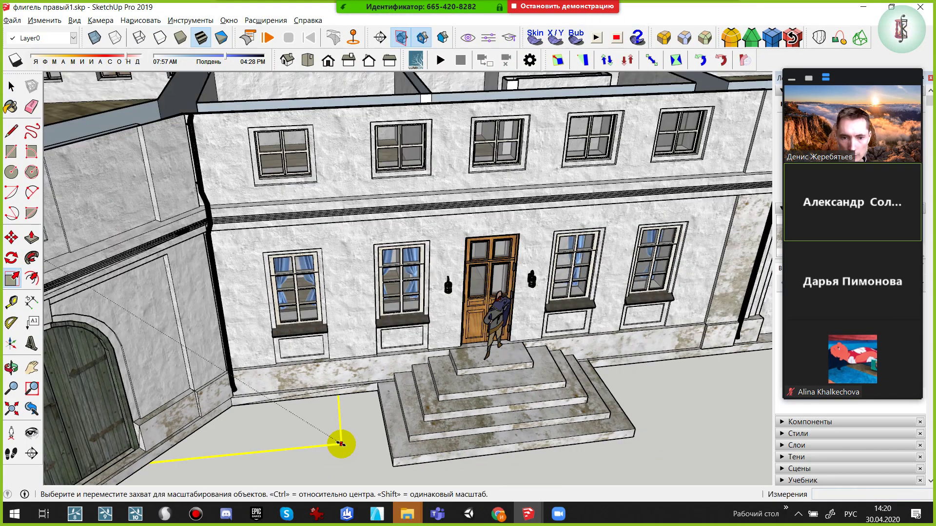
mouse_move(334, 439)
middle_mouse_down()
mouse_move(386, 360)
mouse_move(411, 364)
middle_mouse_up()
scroll(380, 360, "down", 2)
scroll(378, 362, "down", 3)
key("m")
left_click(412, 363)
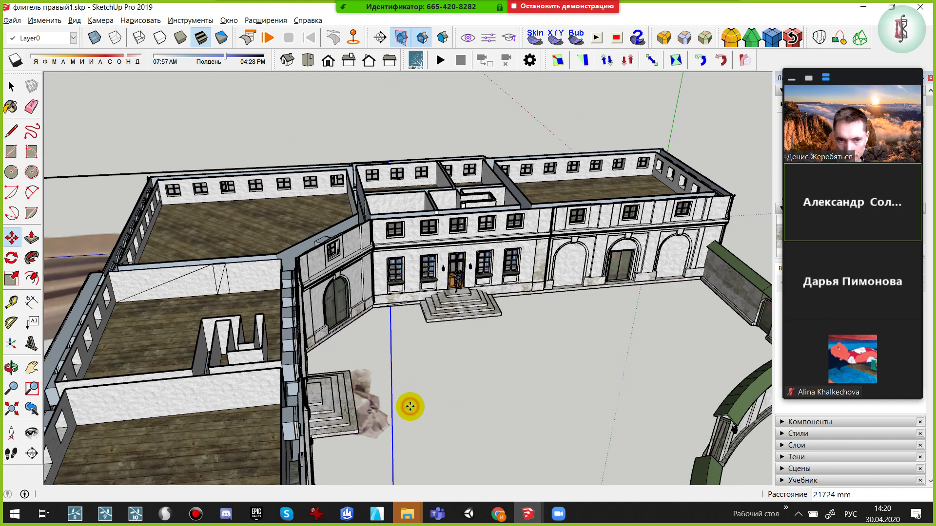
middle_click_drag(410, 407, 408, 271)
Shrink the curtain image, rotate it 90° upright, and explode it (Разъединить)
key("s")
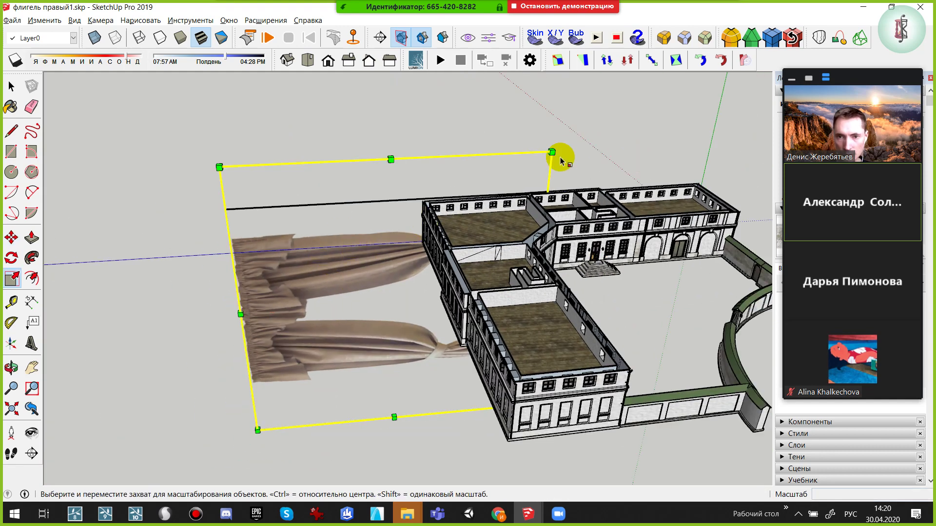
left_click(303, 386)
key("q")
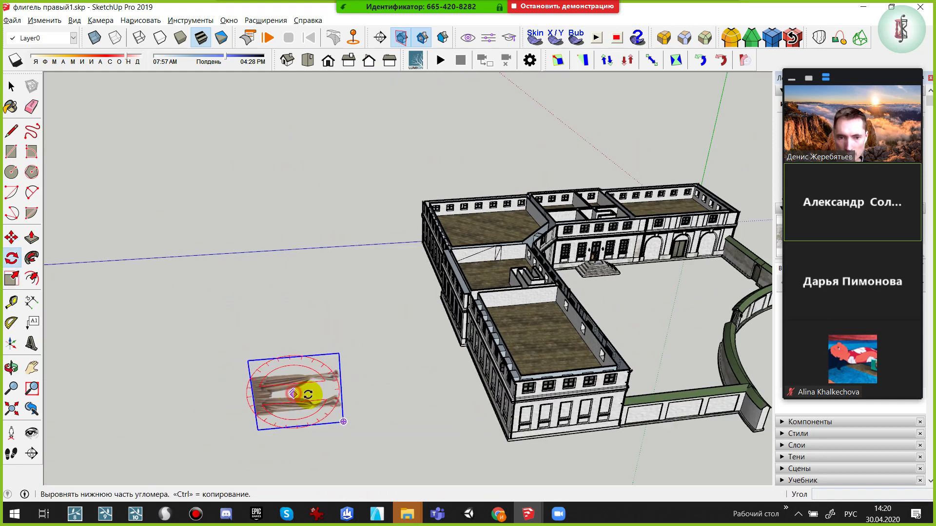
left_click(321, 391)
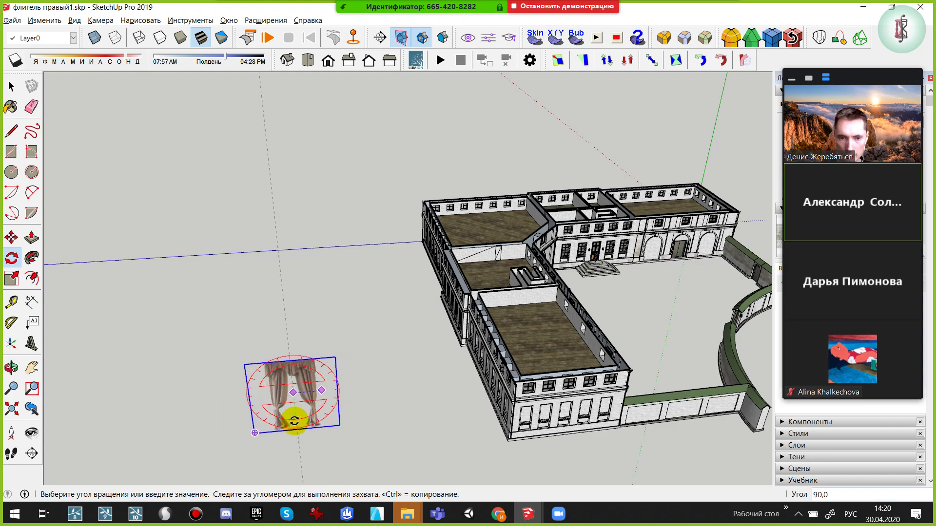
left_click(295, 420)
key("space")
right_click(299, 397)
left_click(344, 318)
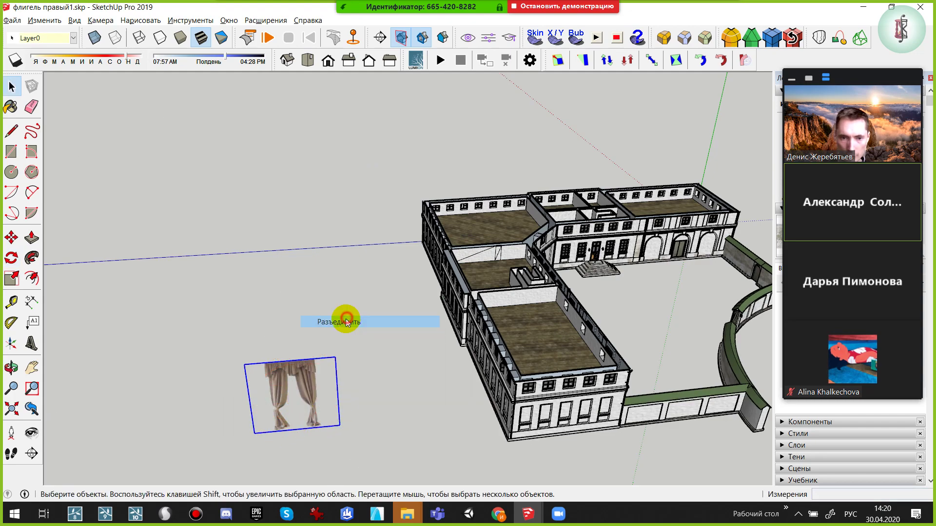
scroll(334, 402, "up", 2)
Copy the curtain face with Move+Ctrl to create a parallel offset pair
scroll(334, 402, "up", 3)
middle_click_drag(561, 336, 445, 367)
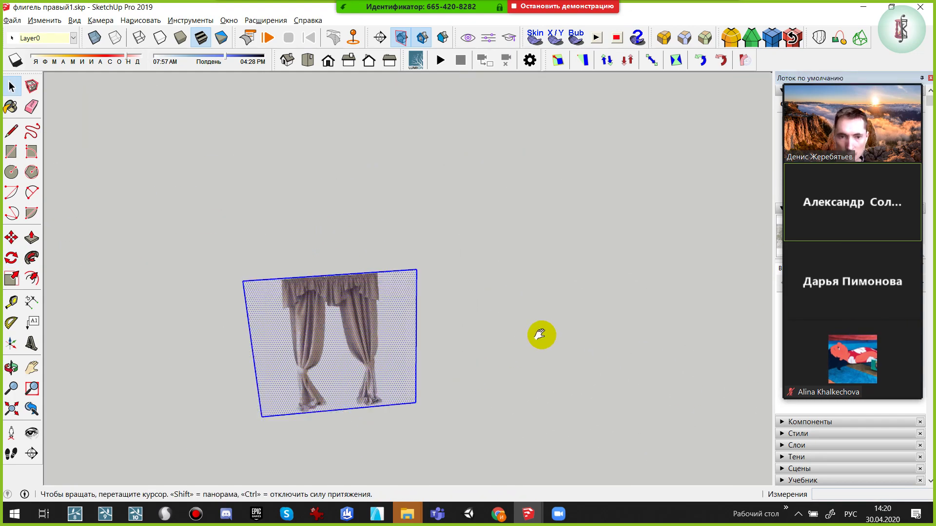
scroll(416, 359, "up", 2)
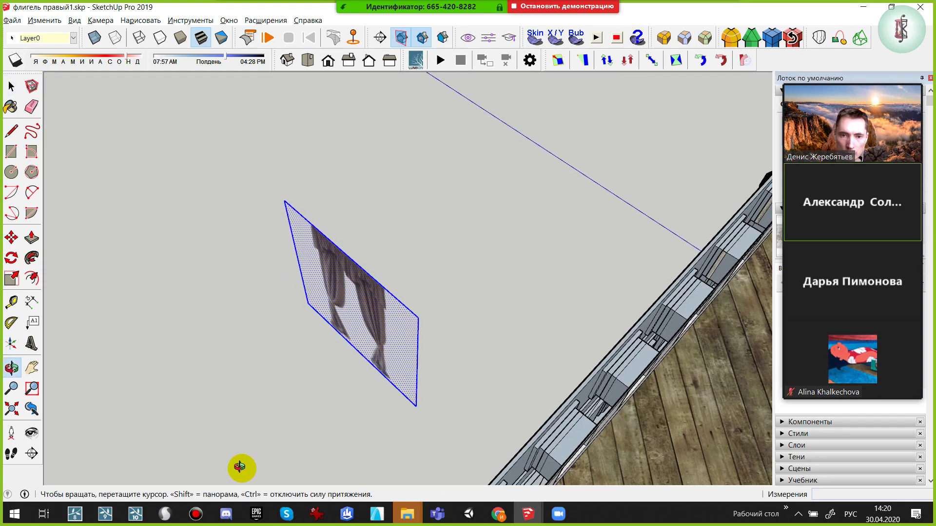
middle_click_drag(442, 346, 424, 380)
scroll(425, 380, "up", 1)
key("m")
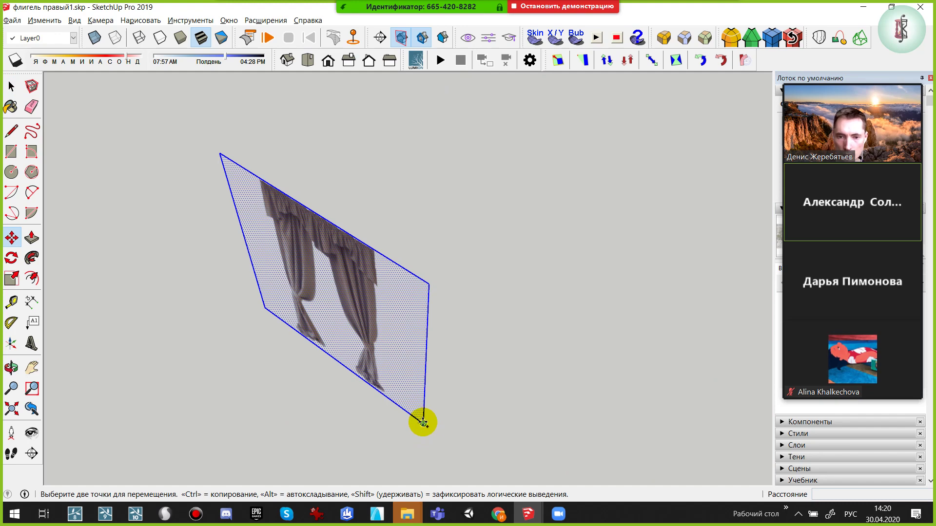
key("ctrl")
left_click(423, 424)
left_click(430, 414)
Inspect the curtain pair in monochrome face style, then return to textured style
mouse_move(430, 414)
middle_mouse_down()
mouse_move(443, 345)
mouse_move(328, 255)
middle_mouse_up()
key("space")
right_click(358, 259)
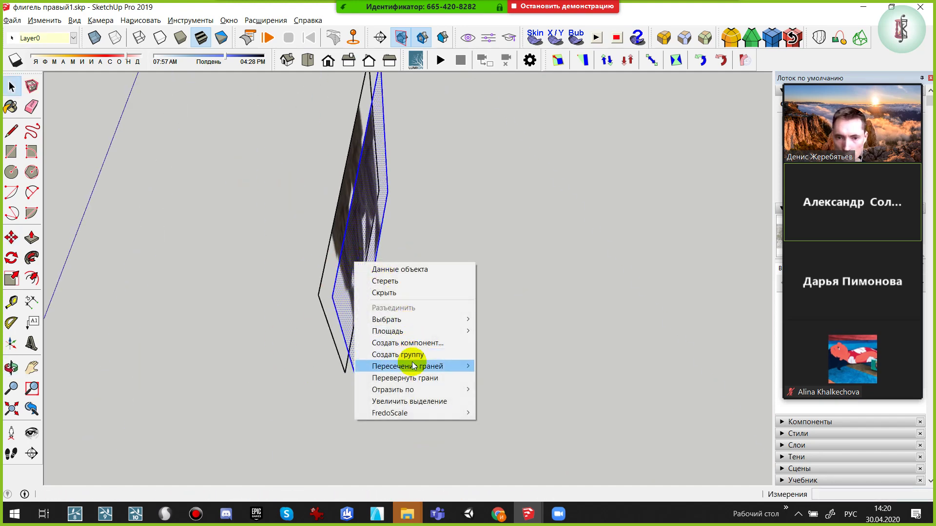
key("Escape")
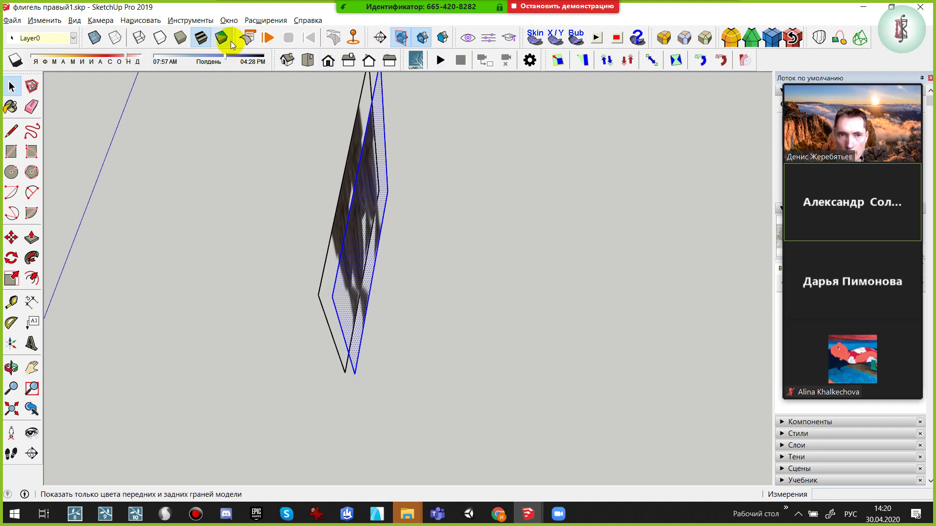
left_click(221, 37)
mouse_move(536, 195)
middle_mouse_down()
mouse_move(633, 238)
mouse_move(785, 203)
mouse_move(459, 334)
mouse_move(761, 229)
middle_mouse_up()
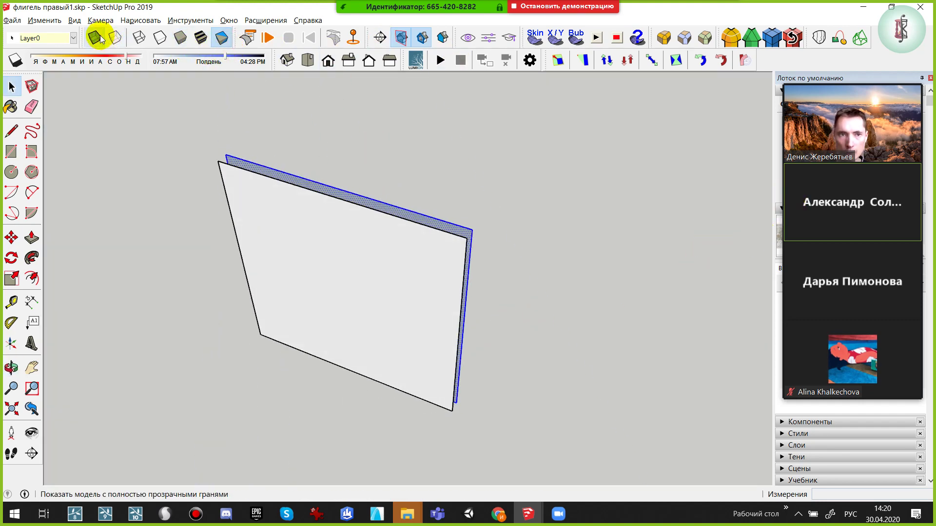
left_click(190, 40)
mouse_move(289, 253)
middle_mouse_down()
mouse_move(444, 273)
mouse_move(497, 349)
mouse_move(234, 361)
mouse_move(435, 373)
mouse_move(561, 456)
middle_mouse_up()
Move the frame's right and left side edges inward tight around the curtain
key("m")
left_click(484, 432)
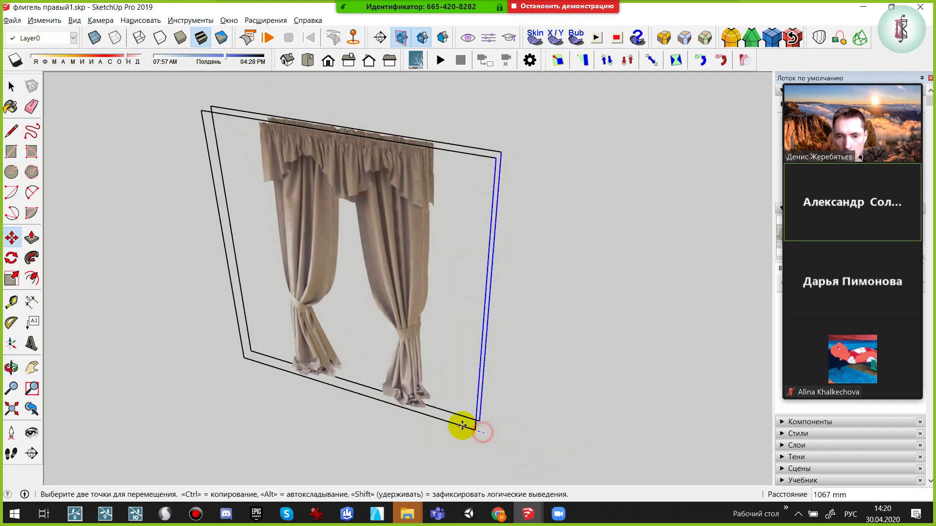
left_click(431, 414)
mouse_move(431, 414)
middle_mouse_down()
mouse_move(391, 382)
mouse_move(255, 348)
middle_mouse_up()
key("space")
scroll(352, 296, "down", 3)
mouse_move(389, 372)
middle_mouse_down()
mouse_move(376, 239)
mouse_move(499, 311)
middle_mouse_up()
left_click(301, 351)
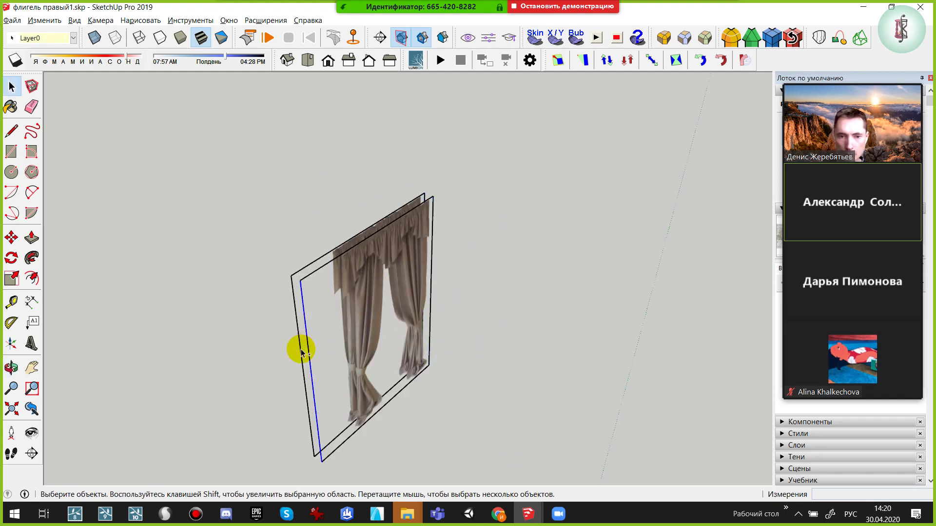
key("m")
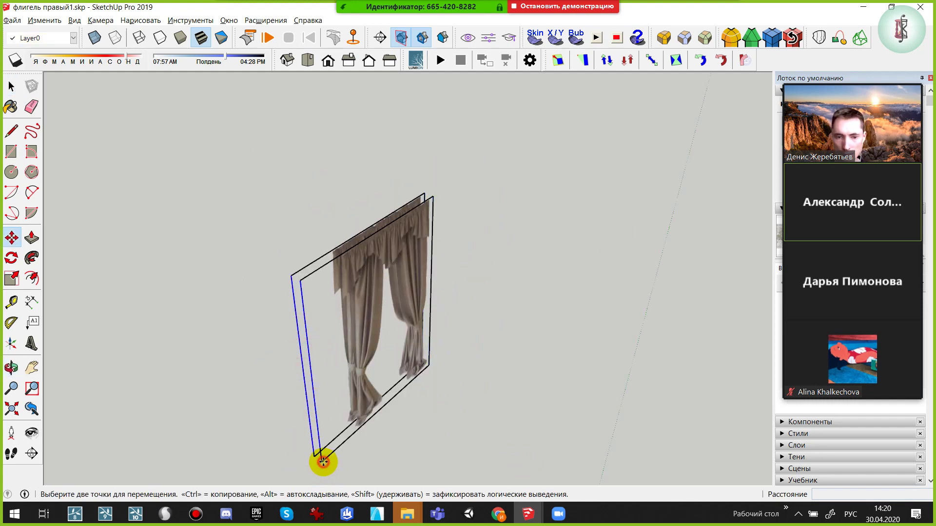
left_click(323, 461)
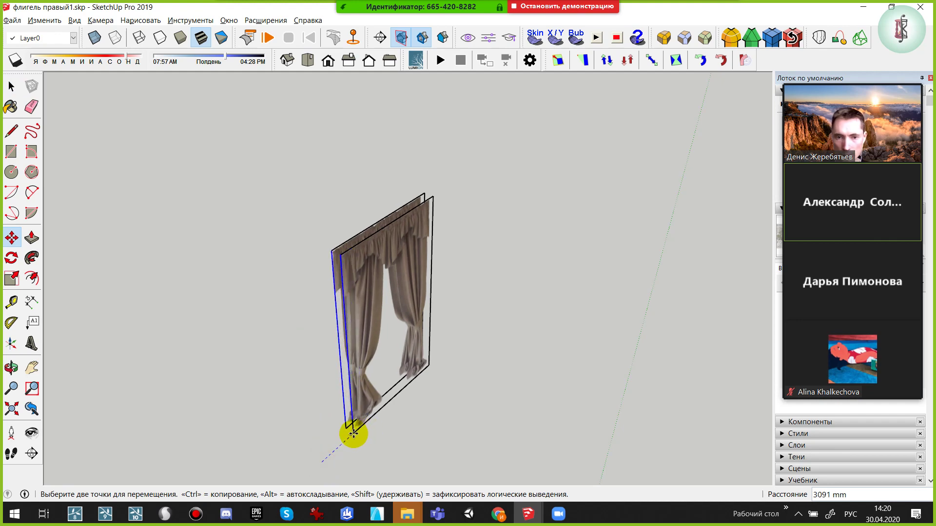
left_click(354, 433)
key("space")
left_click_drag(492, 164, 253, 393)
middle_click_drag(413, 324, 170, 375)
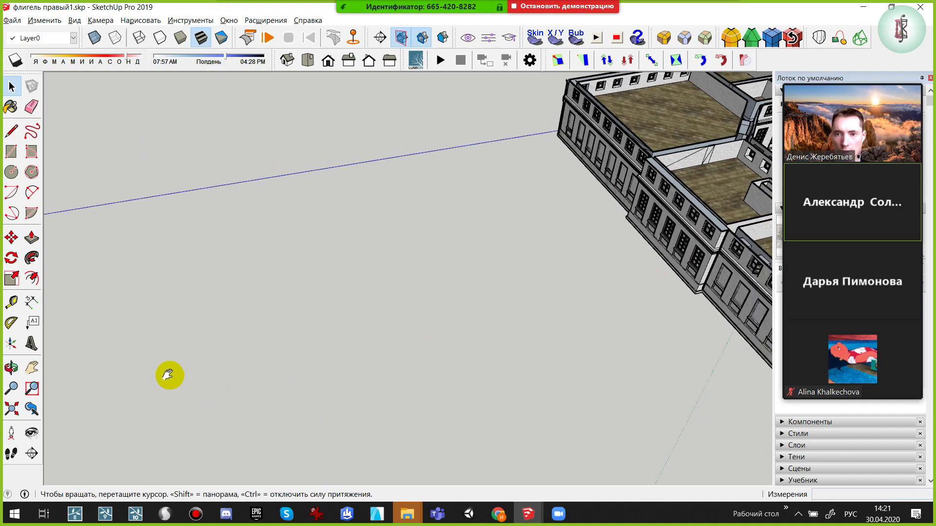
scroll(559, 324, "down", 10)
middle_click_drag(559, 325, 409, 271)
scroll(471, 278, "up", 5)
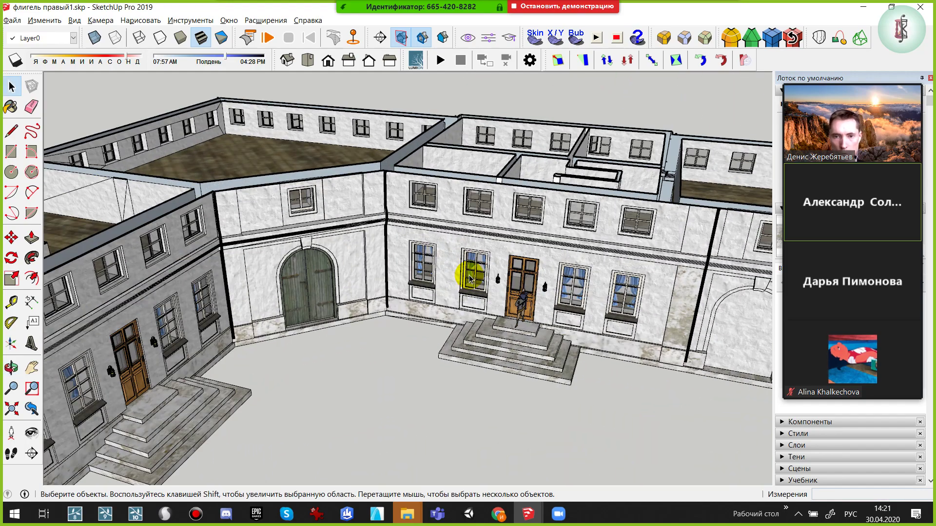
scroll(469, 279, "up", 2)
scroll(496, 246, "up", 2)
scroll(492, 254, "up", 2)
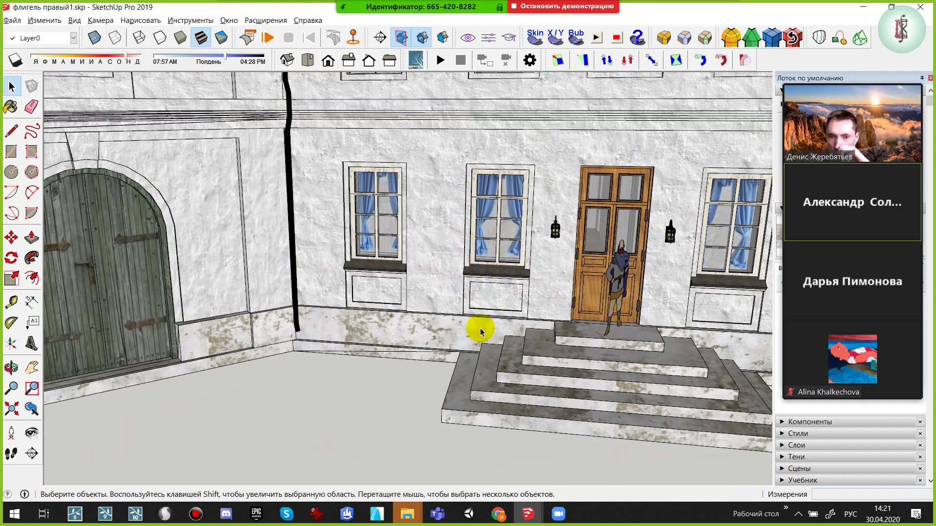
scroll(560, 282, "down", 3)
mouse_move(518, 253)
middle_mouse_down()
mouse_move(512, 298)
mouse_move(578, 233)
mouse_move(434, 278)
mouse_move(604, 240)
mouse_move(416, 286)
mouse_move(502, 309)
middle_mouse_up()
scroll(512, 299, "down", 2)
mouse_move(665, 253)
middle_mouse_down()
mouse_move(669, 293)
mouse_move(501, 330)
middle_mouse_up()
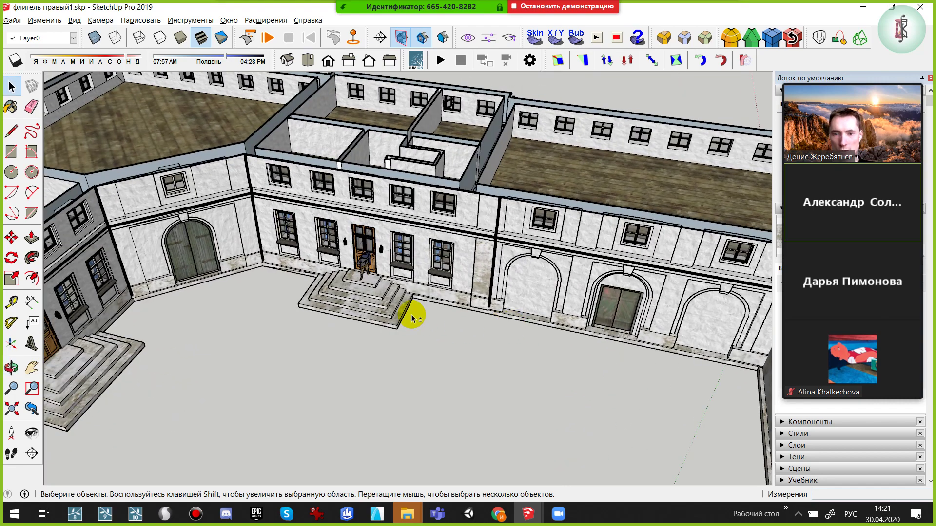
middle_click_drag(412, 318, 476, 313)
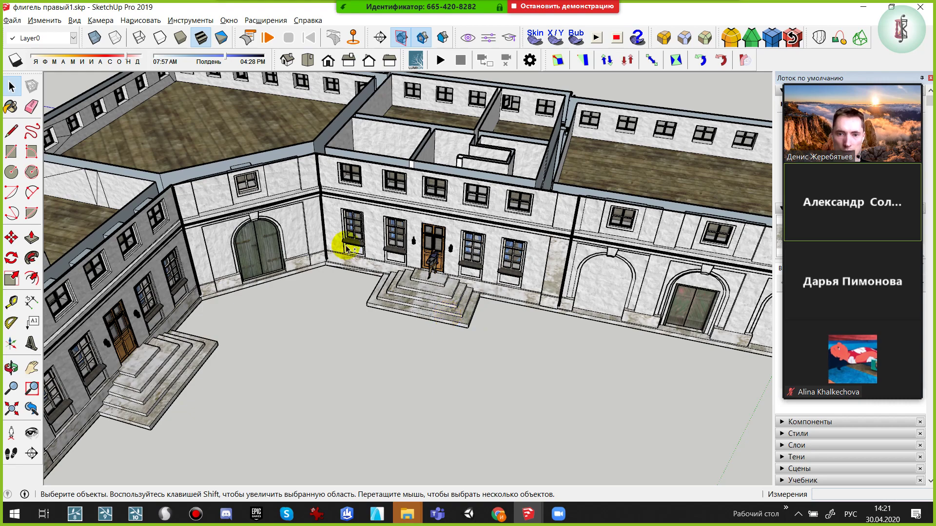
mouse_move(349, 249)
middle_mouse_down()
mouse_move(419, 209)
mouse_move(358, 223)
mouse_move(424, 208)
middle_mouse_up()
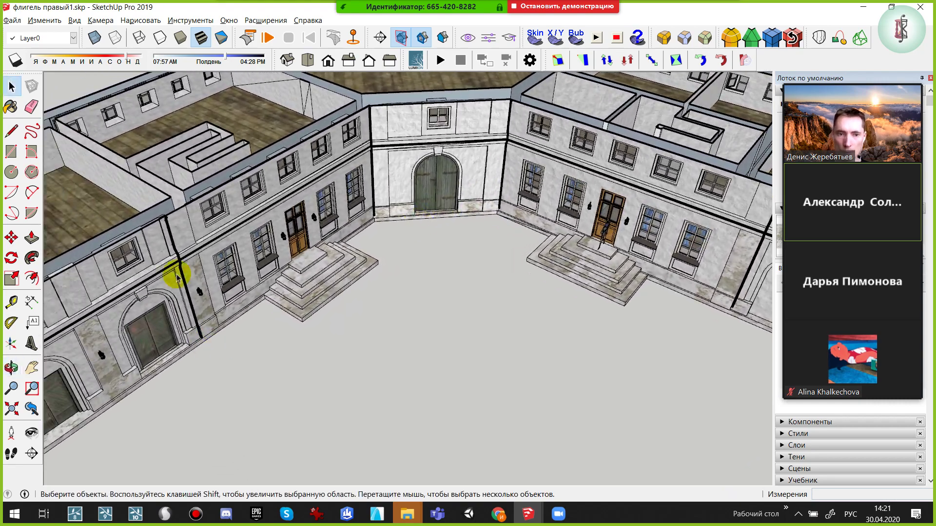
mouse_move(177, 278)
middle_mouse_down()
mouse_move(366, 273)
mouse_move(255, 290)
mouse_move(278, 278)
middle_mouse_up()
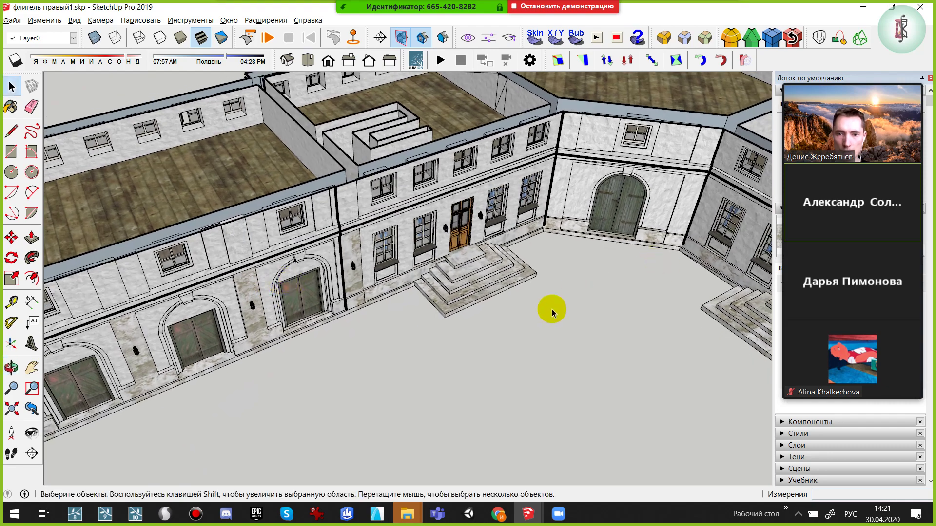
Restore the hidden green roof via Edit > Unhide > Last and pick the Section Plane tool
mouse_move(552, 312)
middle_mouse_down()
mouse_move(571, 285)
mouse_move(418, 220)
mouse_move(512, 202)
mouse_move(497, 246)
middle_mouse_up()
left_click(44, 20)
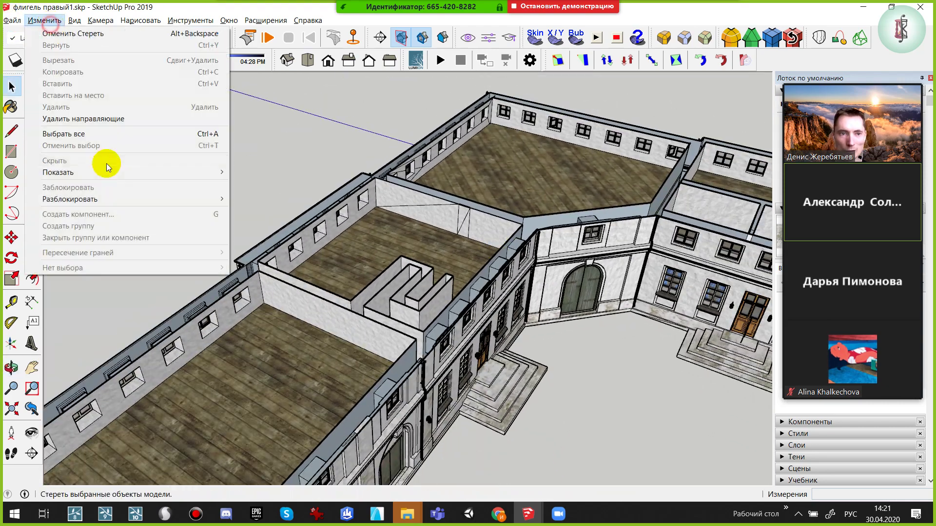
left_click(259, 186)
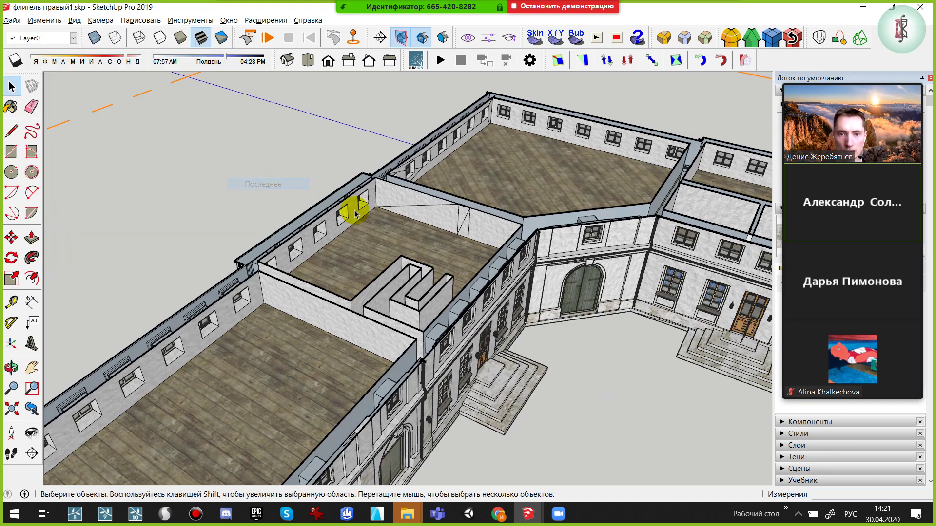
mouse_move(355, 209)
middle_mouse_down()
mouse_move(330, 194)
mouse_move(297, 149)
middle_mouse_up()
key("ctrl+z")
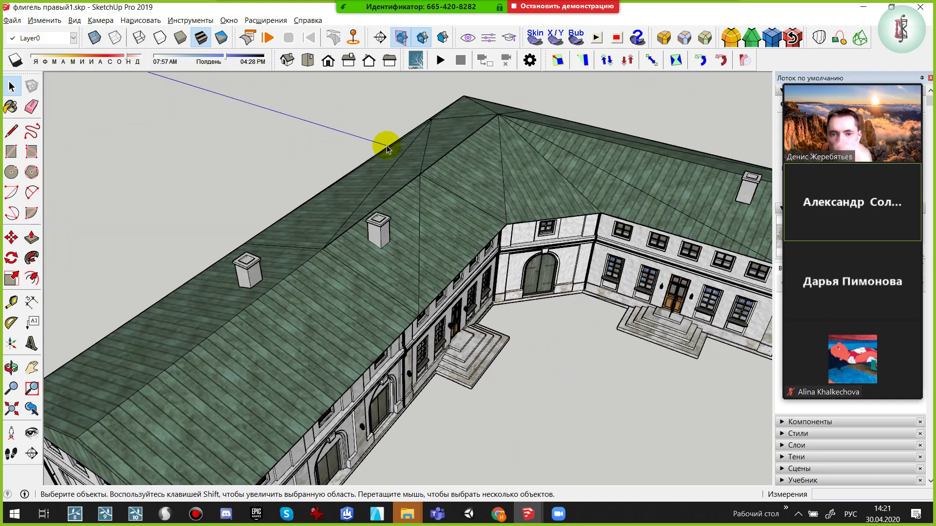
middle_click_drag(461, 261, 498, 109)
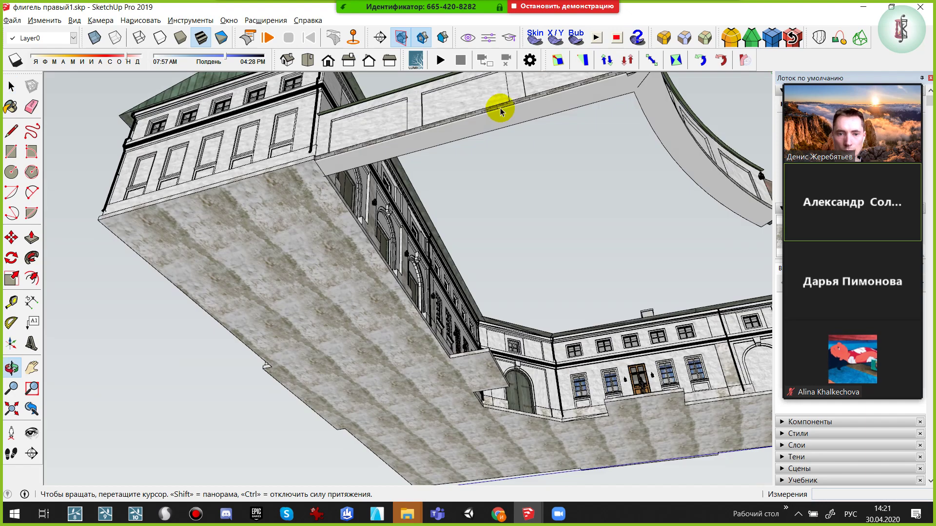
left_click(32, 453)
Place section plane Сечение 12 and move it up to expose the wooden floor slabs
left_click(305, 324)
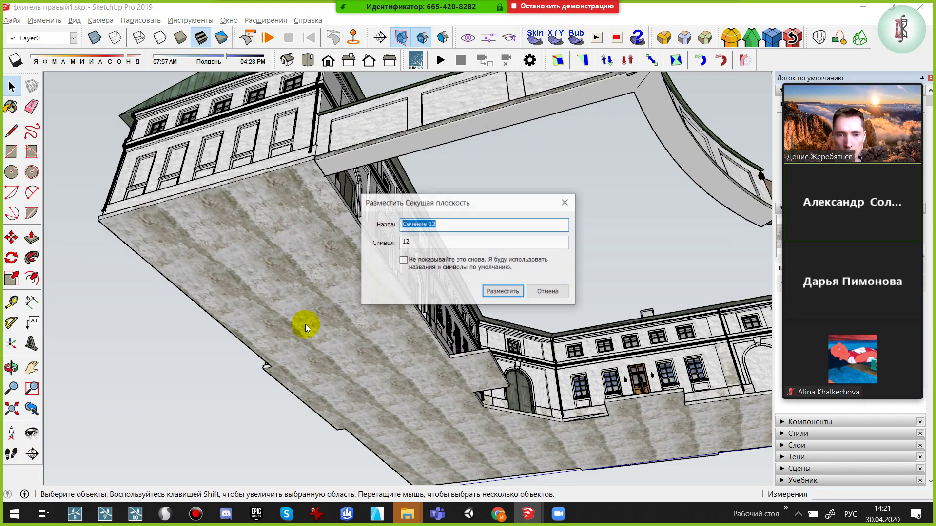
left_click(501, 291)
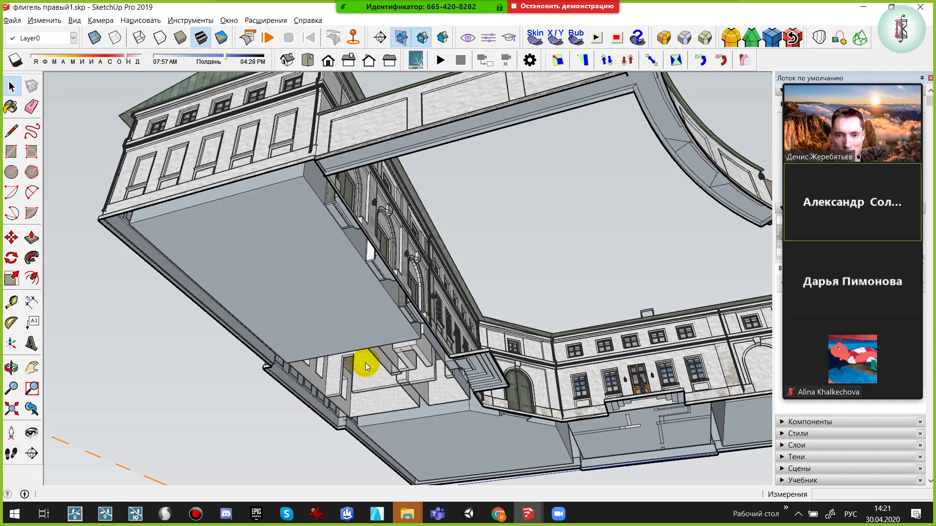
left_click(168, 388)
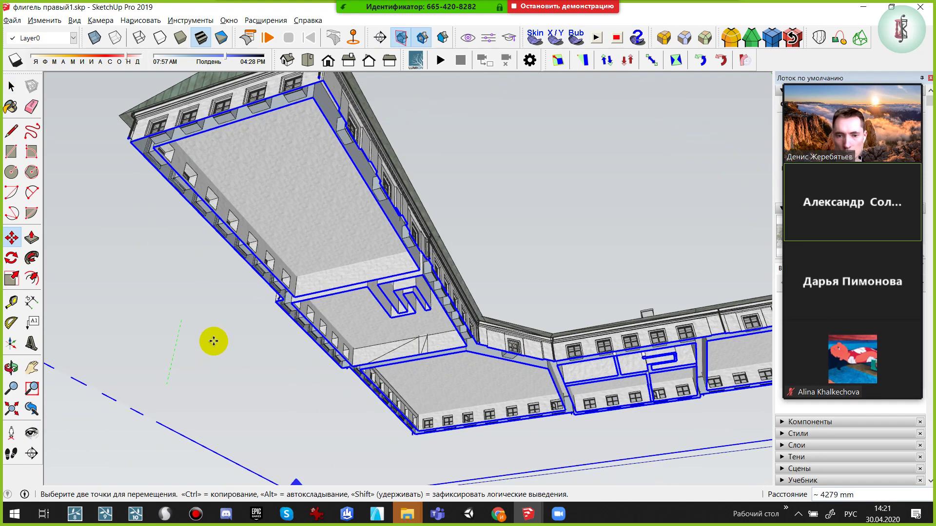
left_click(211, 350)
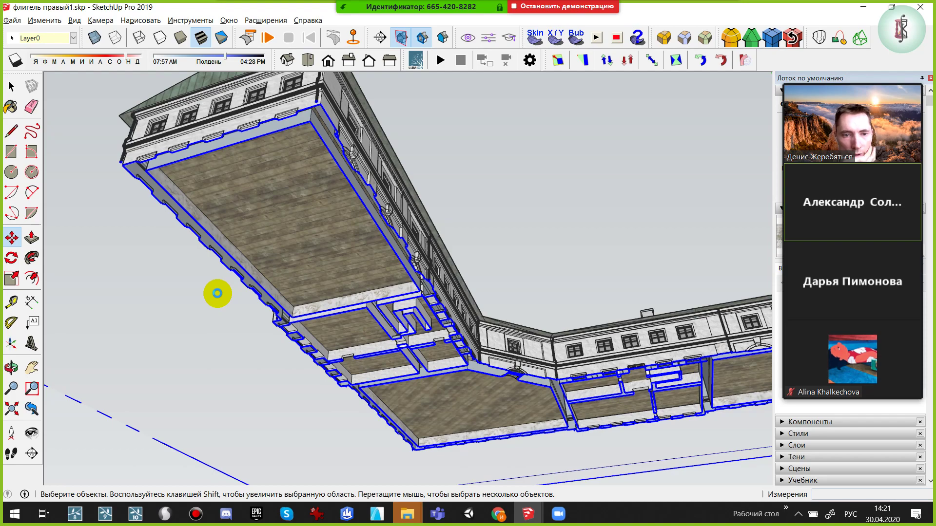
Hide the section plane and zoom in under the wing's floor slabs
right_click(212, 351)
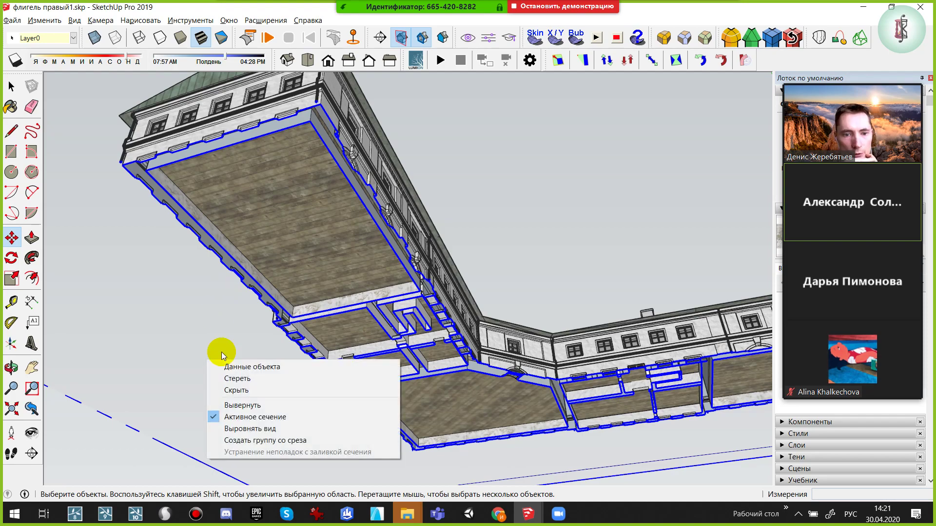
left_click(247, 388)
middle_click_drag(414, 404, 355, 309)
scroll(334, 330, "up", 3)
scroll(334, 330, "up", 3)
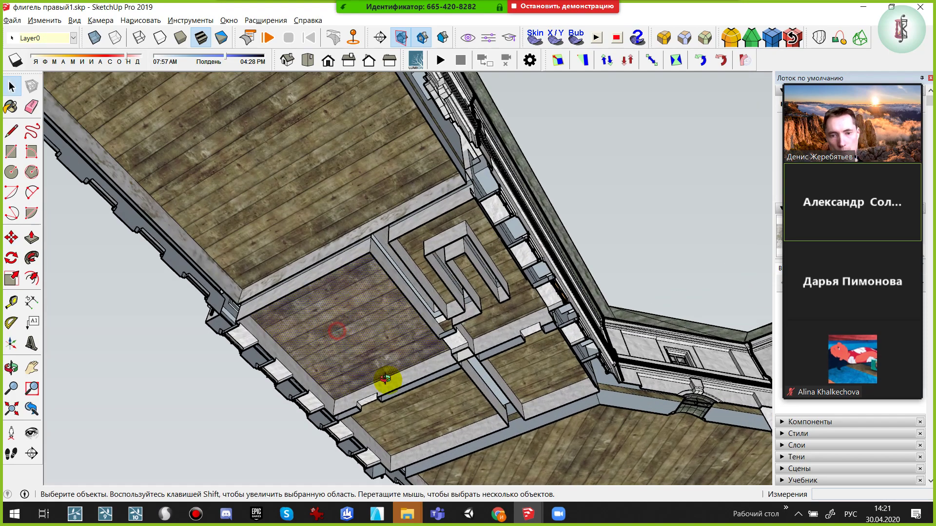
mouse_move(387, 380)
middle_mouse_down()
mouse_move(228, 271)
mouse_move(218, 247)
middle_mouse_up()
scroll(273, 253, "up", 2)
middle_click_drag(273, 253, 169, 239)
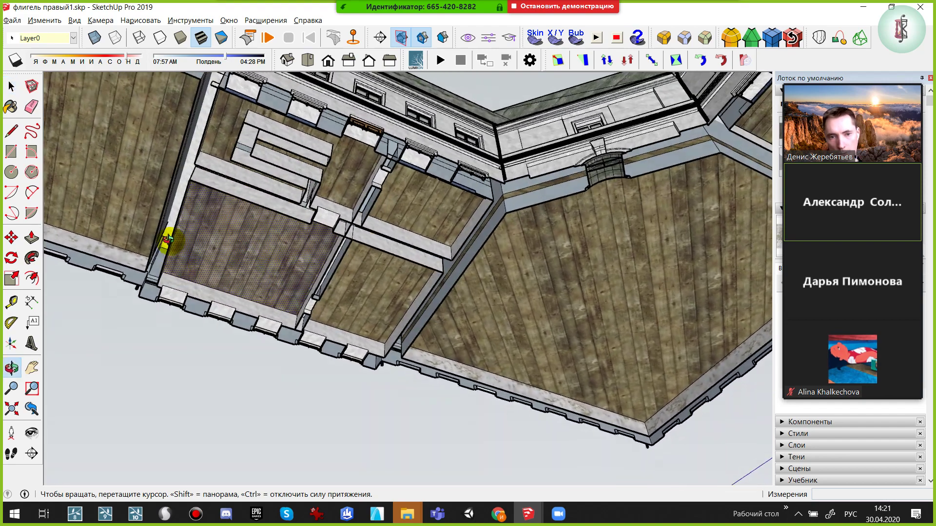
scroll(307, 256, "up", 2)
scroll(288, 263, "up", 2)
Push/pull the wooden floor faces under the wing by about 2 mm
key("p")
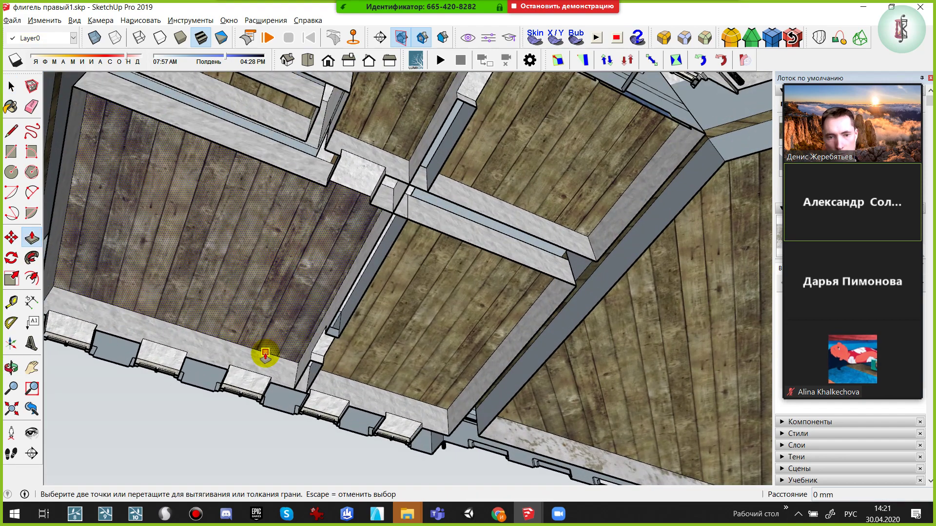
left_click(265, 355)
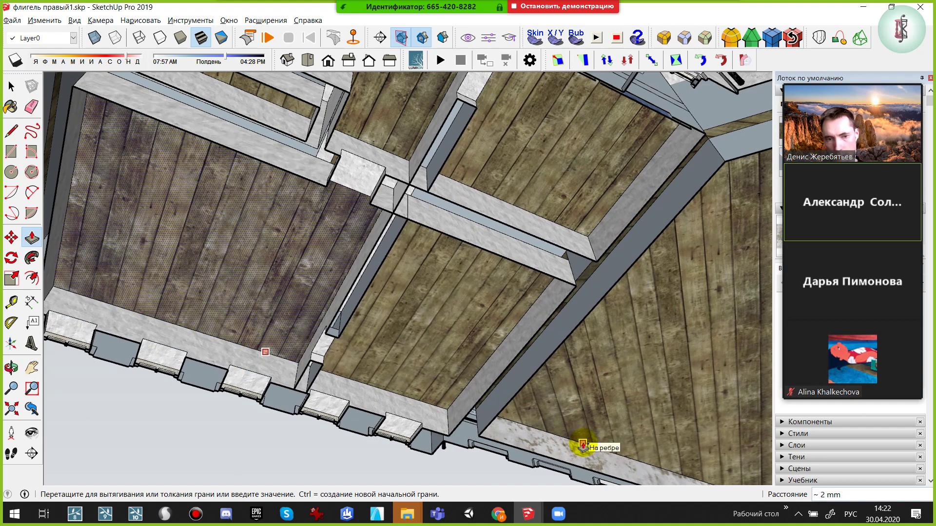
left_click(581, 443)
key("space")
left_click(438, 347)
key("p")
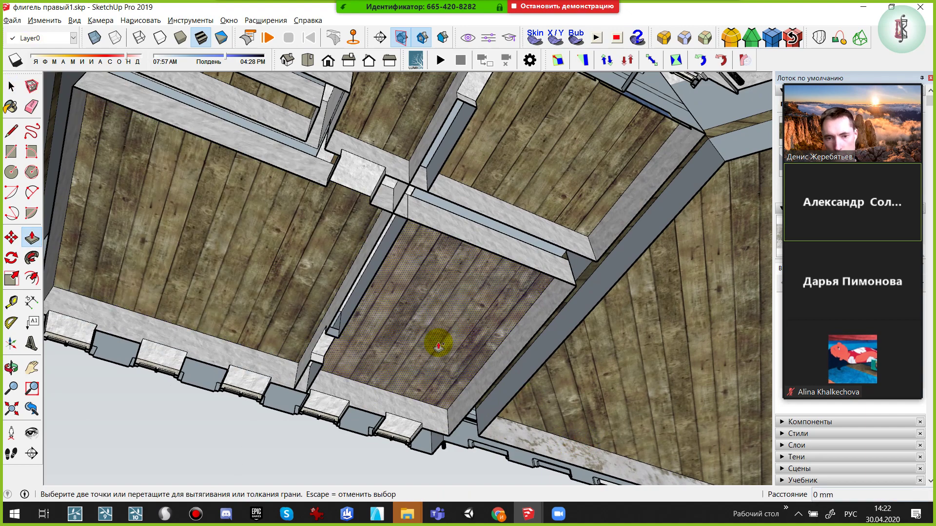
left_click_drag(209, 362, 232, 342)
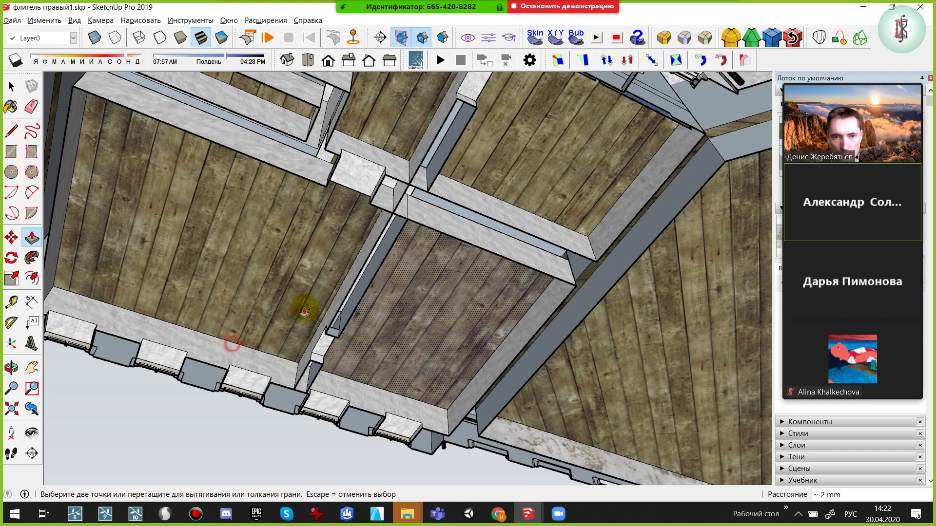
key("space")
key("p")
left_click(538, 163)
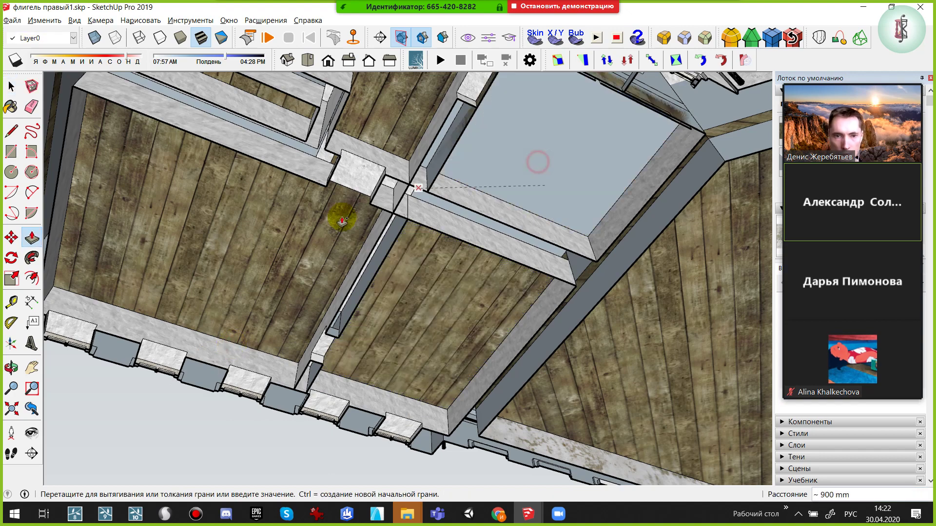
key("Escape")
key("space")
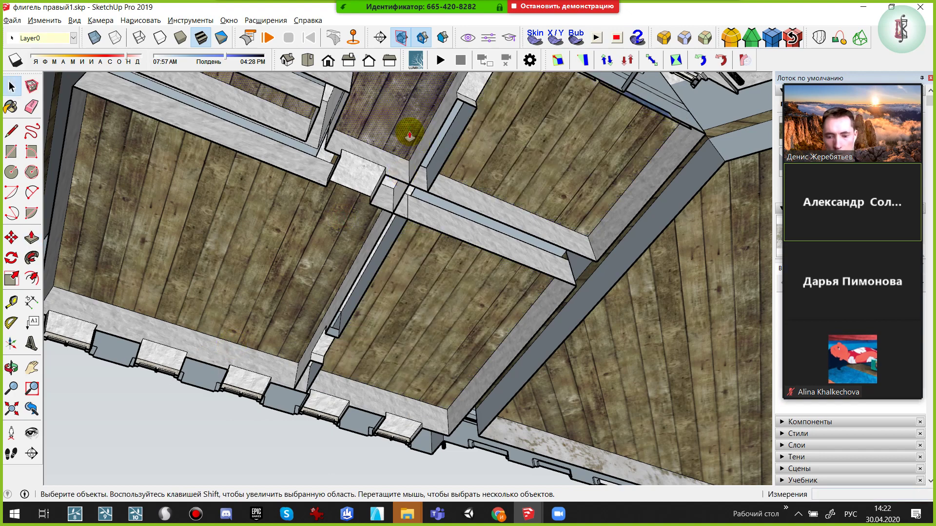
key("p")
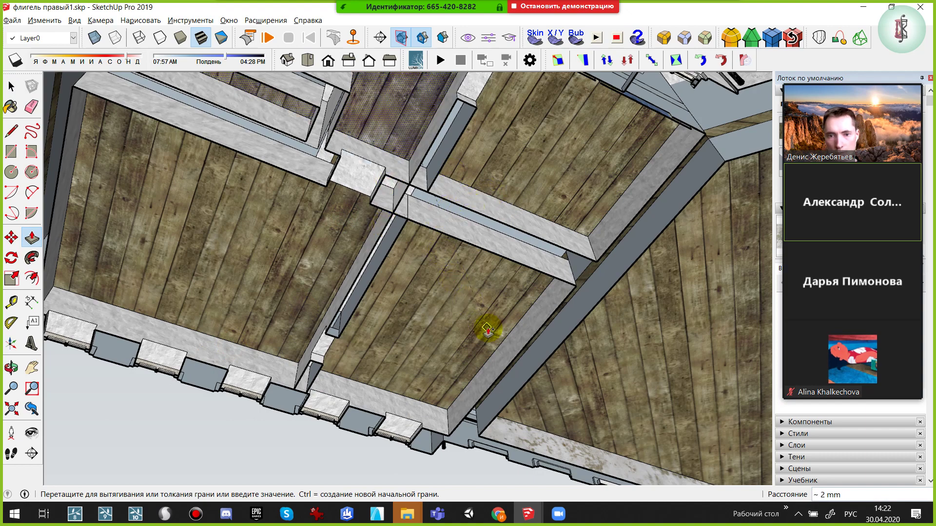
mouse_move(510, 333)
middle_mouse_down()
mouse_move(450, 185)
mouse_move(461, 412)
mouse_move(351, 150)
mouse_move(375, 359)
mouse_move(453, 141)
mouse_move(404, 247)
mouse_move(347, 174)
middle_mouse_up()
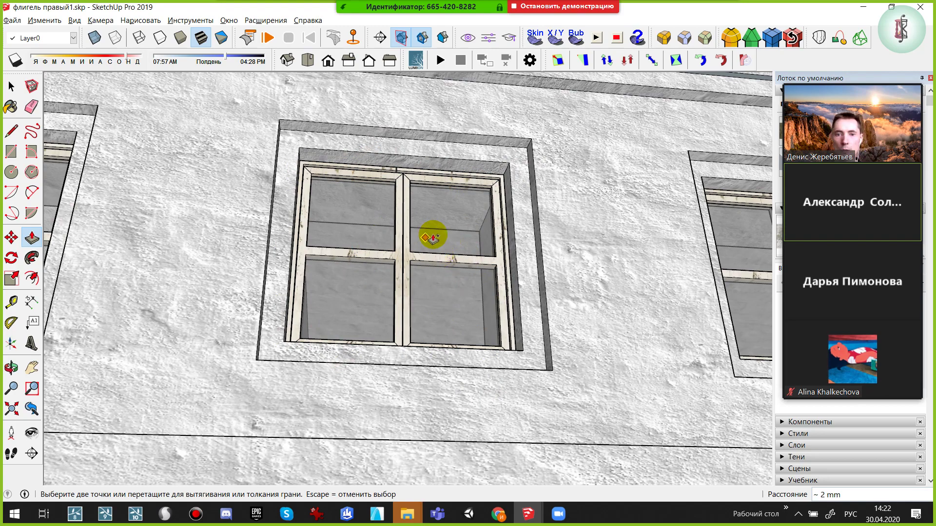
Make one facade window component unique
scroll(445, 328, "down", 2)
scroll(445, 329, "down", 2)
scroll(434, 320, "down", 3)
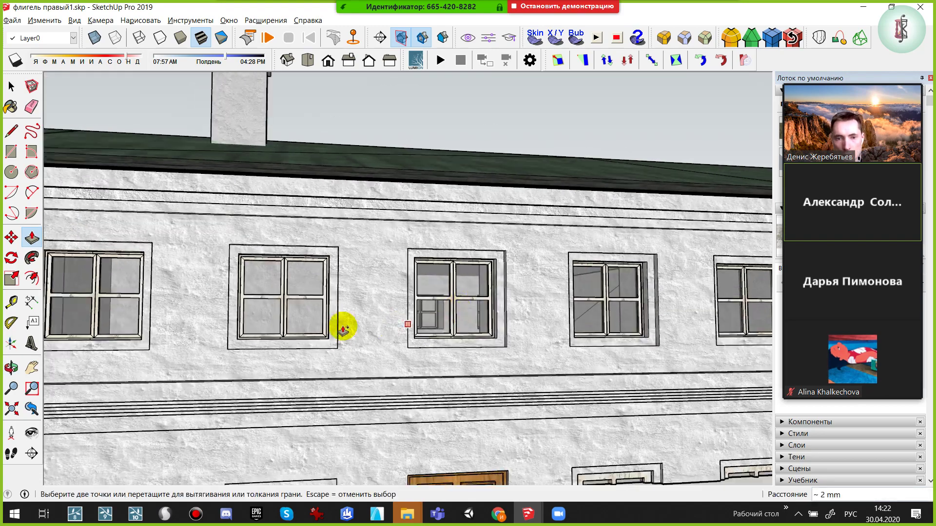
scroll(565, 317, "down", 2)
scroll(383, 349, "down", 2)
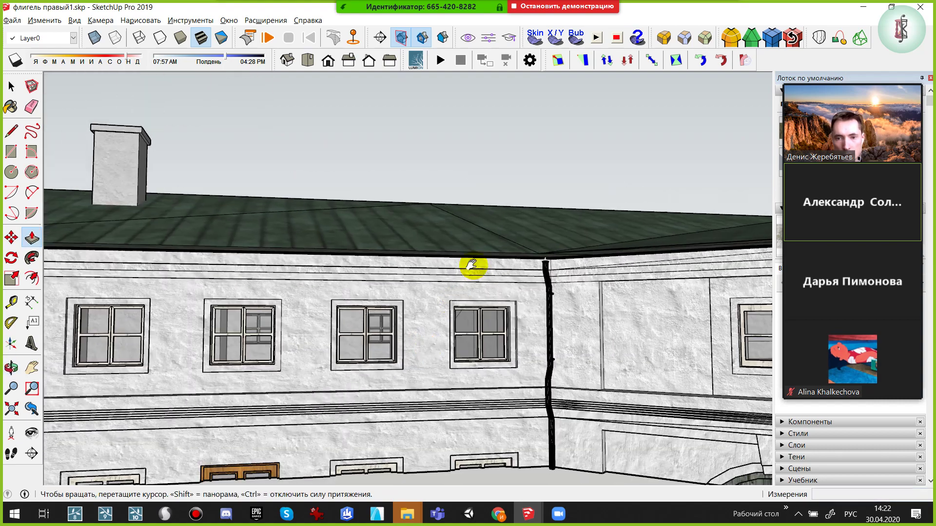
scroll(475, 265, "down", 2)
scroll(360, 299, "up", 2)
mouse_move(400, 291)
middle_mouse_down()
mouse_move(658, 271)
mouse_move(470, 267)
mouse_move(396, 286)
middle_mouse_up()
key("space")
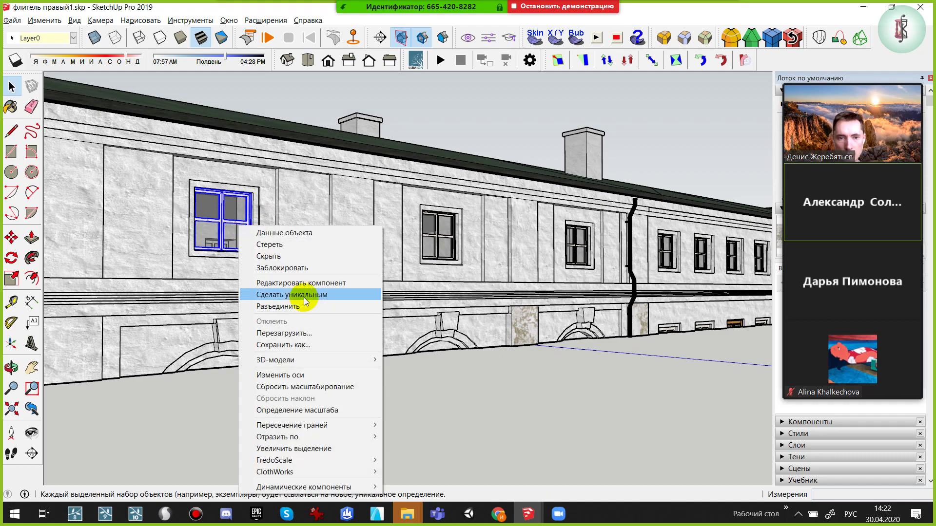
left_click(313, 90)
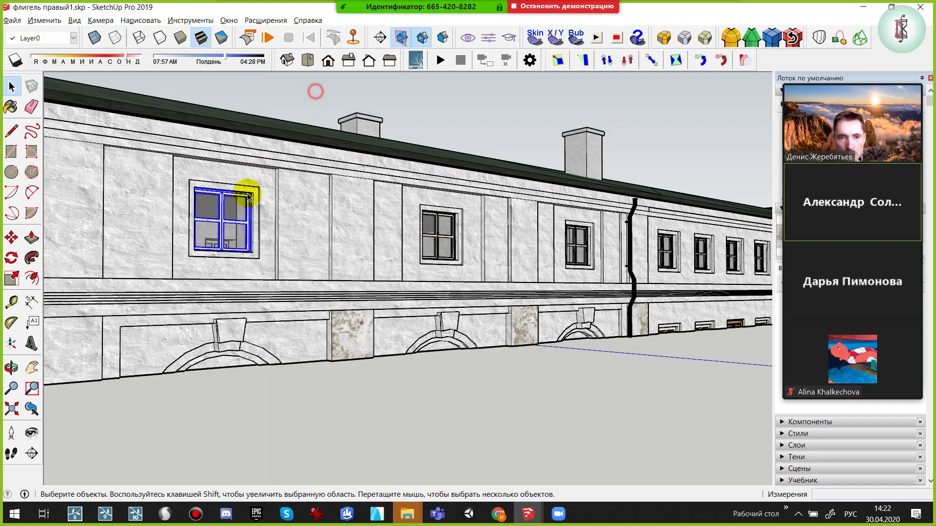
Open a facade window group for editing
mouse_move(246, 192)
middle_mouse_down()
mouse_move(610, 251)
mouse_move(347, 342)
mouse_move(458, 203)
middle_mouse_up()
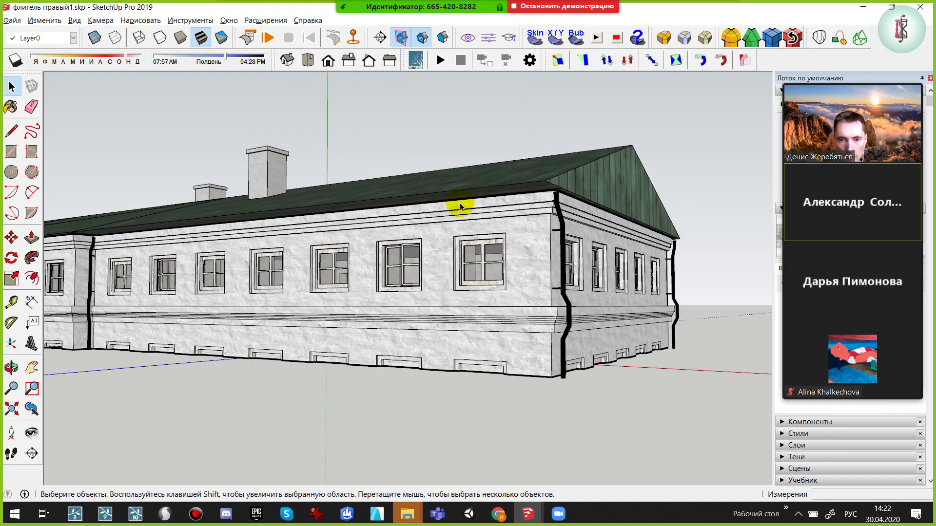
scroll(382, 274, "up", 3)
scroll(418, 314, "up", 3)
mouse_move(418, 313)
middle_mouse_down()
mouse_move(605, 383)
mouse_move(504, 378)
mouse_move(487, 349)
mouse_move(530, 351)
mouse_move(518, 355)
middle_mouse_up()
scroll(518, 354, "down", 3)
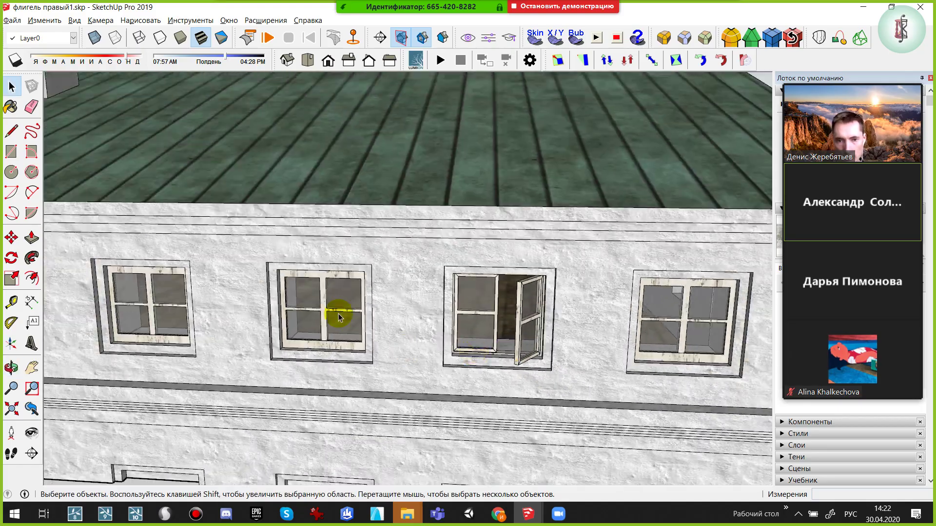
scroll(335, 321, "up", 2)
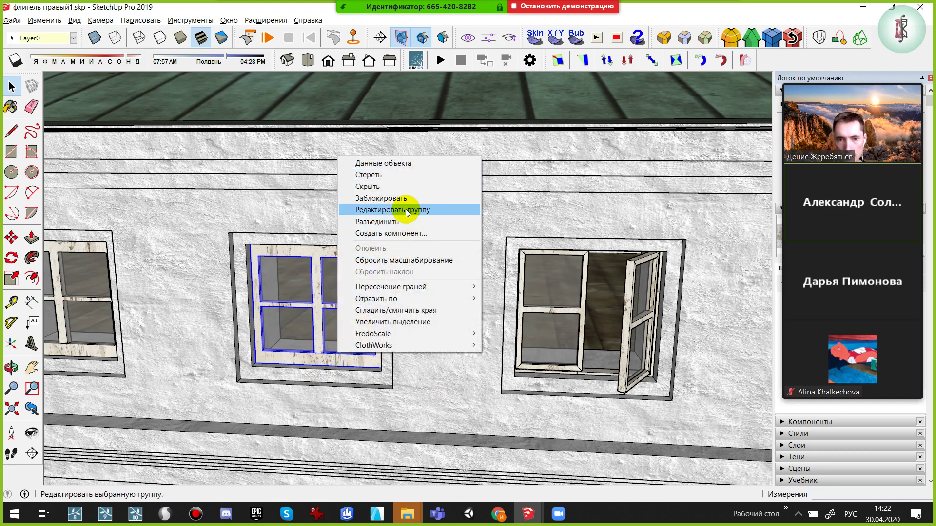
left_click(405, 209)
Tour the facade windows and building corner, checking window faces via context menus
right_click(329, 315)
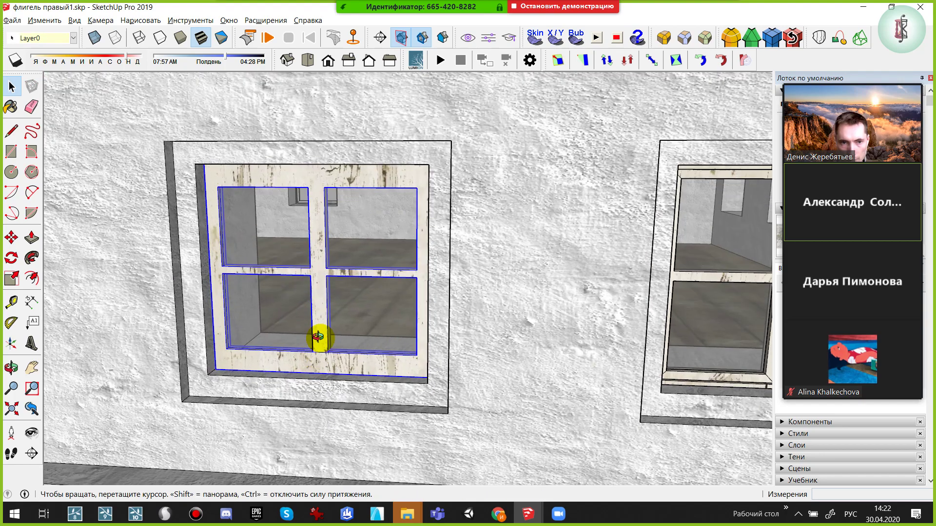
mouse_move(316, 358)
middle_mouse_down()
mouse_move(351, 276)
mouse_move(408, 294)
mouse_move(224, 296)
middle_mouse_up()
scroll(341, 288, "down", 3)
right_click(224, 296)
middle_click_drag(621, 267, 573, 282)
right_click(573, 282)
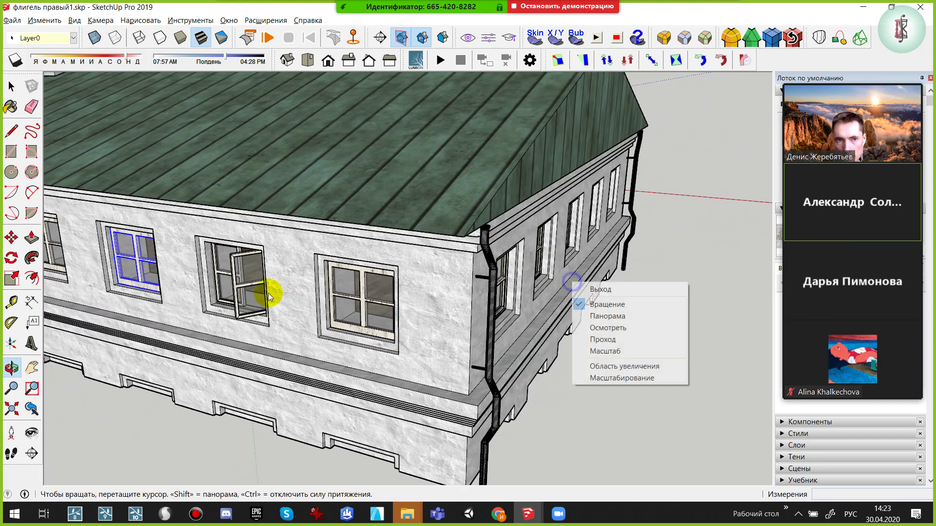
mouse_move(757, 197)
middle_mouse_down()
mouse_move(561, 278)
mouse_move(429, 271)
mouse_move(307, 347)
mouse_move(395, 264)
middle_mouse_up()
scroll(395, 264, "down", 3)
scroll(408, 293, "down", 2)
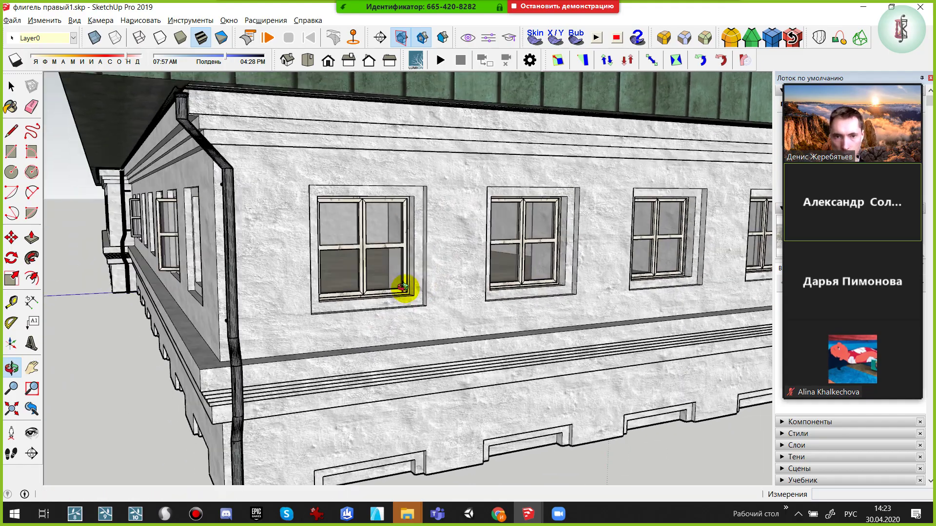
scroll(564, 262, "down", 3)
mouse_move(564, 261)
middle_mouse_down("shift")
mouse_move(323, 326)
mouse_move(487, 324)
mouse_move(121, 412)
mouse_move(470, 115)
mouse_move(533, 287)
mouse_move(424, 255)
middle_mouse_up("shift")
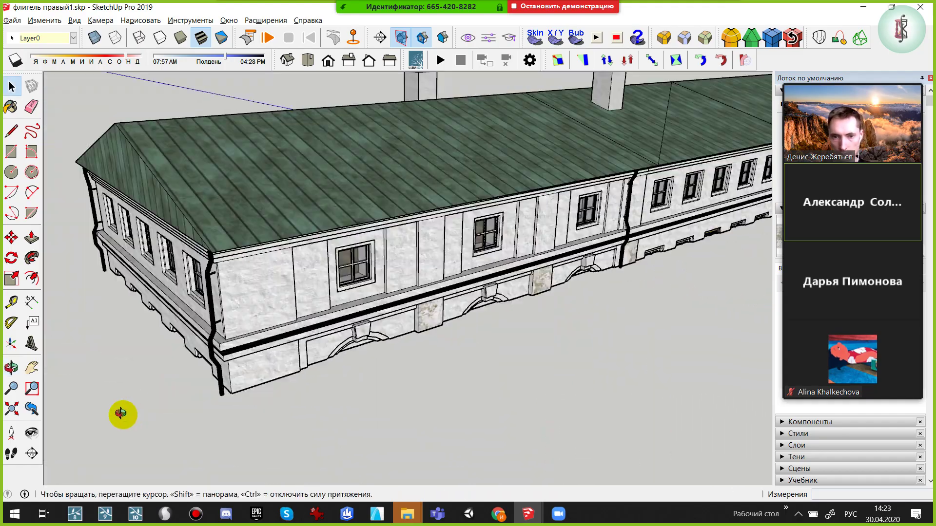
Orbit under the floor and switch to Monochrome style to reveal back faces
scroll(457, 206, "up", 3)
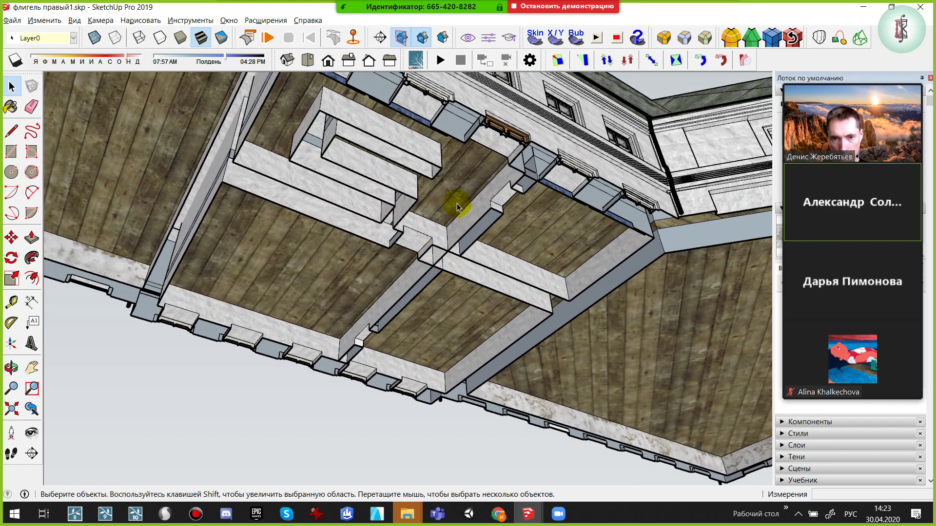
scroll(434, 210, "up", 2)
scroll(448, 240, "up", 2)
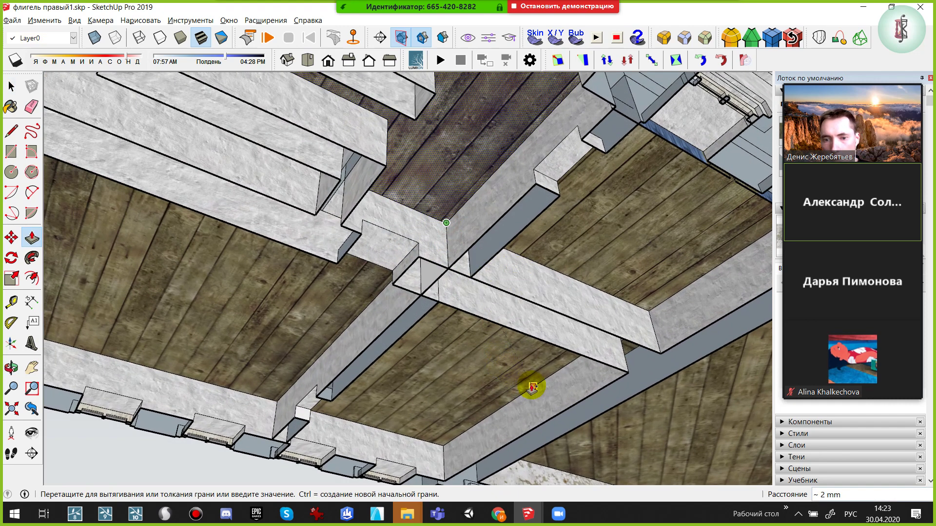
mouse_move(497, 350)
middle_mouse_down()
mouse_move(439, 194)
mouse_move(456, 175)
middle_mouse_up()
scroll(470, 328, "up", 5)
scroll(470, 202, "down", 5)
scroll(453, 176, "down", 3)
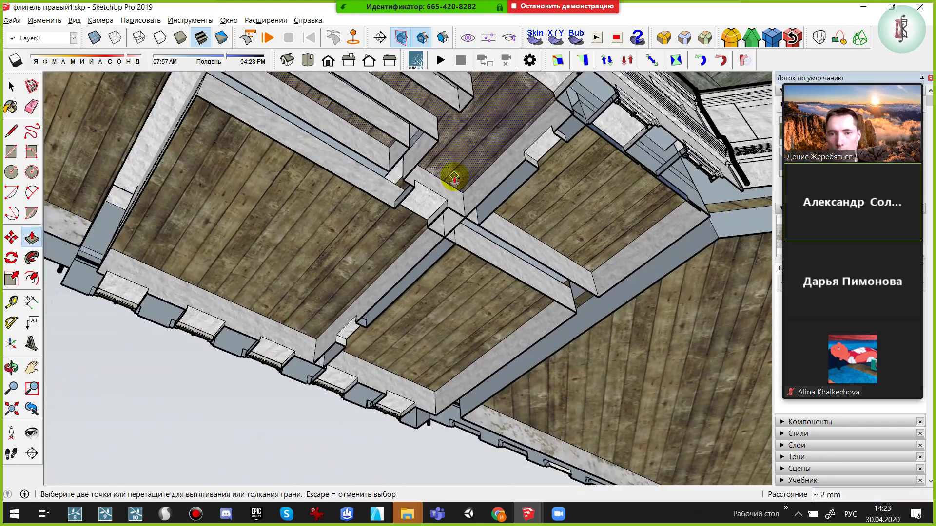
scroll(450, 236, "down", 3)
left_click(340, 3)
left_click(228, 43)
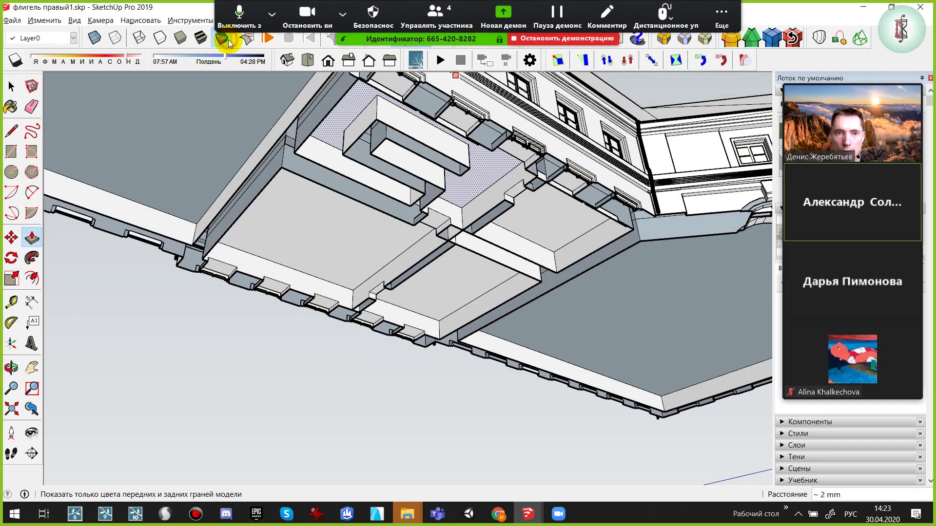
Reverse the blue underside floor face so its front side faces out
mouse_move(453, 264)
middle_mouse_down()
mouse_move(324, 167)
mouse_move(261, 240)
mouse_move(529, 226)
mouse_move(464, 265)
middle_mouse_up()
scroll(486, 320, "down", 3)
scroll(487, 319, "down", 3)
mouse_move(487, 320)
middle_mouse_down()
mouse_move(533, 278)
mouse_move(297, 382)
middle_mouse_up()
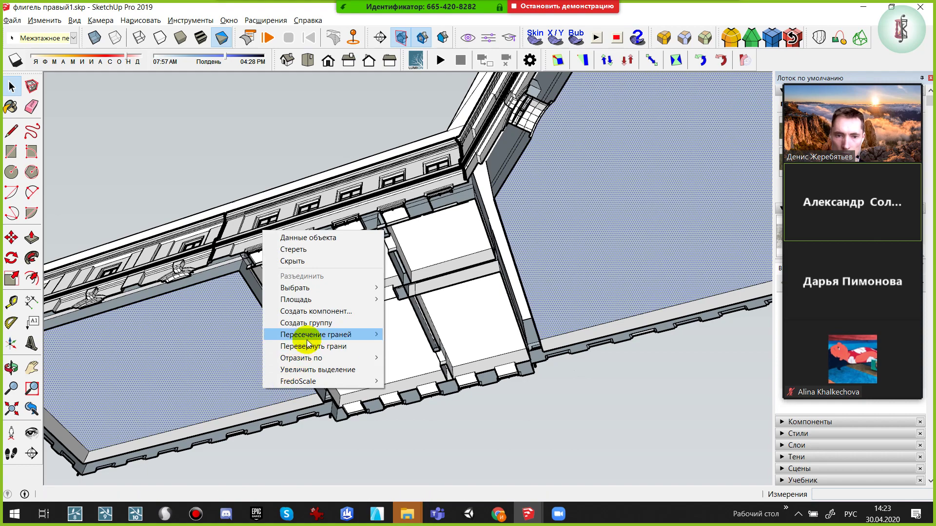
mouse_move(306, 340)
middle_mouse_down()
mouse_move(717, 320)
mouse_move(562, 357)
mouse_move(454, 215)
mouse_move(560, 468)
mouse_move(447, 273)
middle_mouse_up()
right_click(447, 278)
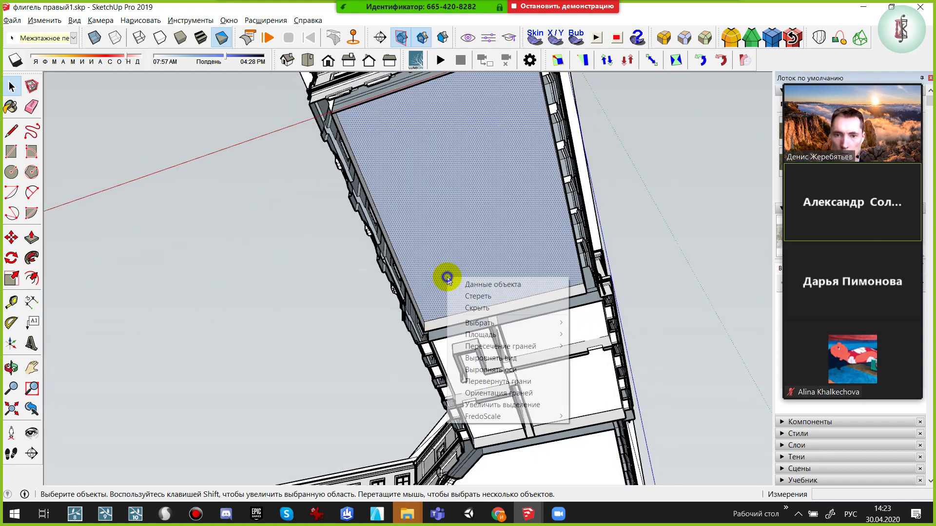
left_click(481, 382)
Return to Shaded with Textures so the wood floor and green-roofed wing show again
scroll(485, 257, "up", 3)
mouse_move(485, 257)
middle_mouse_down()
mouse_move(504, 459)
mouse_move(493, 483)
mouse_move(486, 288)
mouse_move(454, 194)
middle_mouse_up()
key("space")
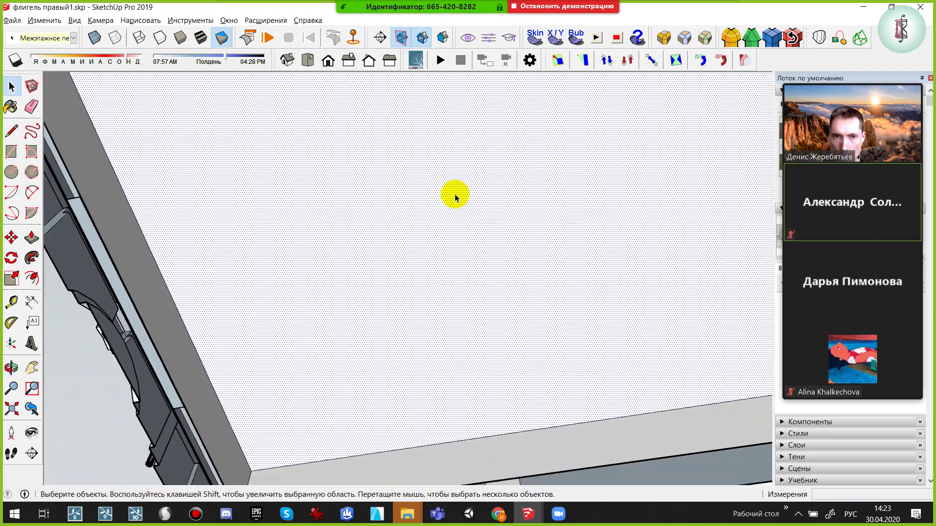
left_click(205, 41)
mouse_move(387, 318)
middle_mouse_down()
mouse_move(393, 362)
mouse_move(455, 56)
mouse_move(489, 226)
mouse_move(461, 259)
mouse_move(522, 453)
mouse_move(396, 308)
middle_mouse_up()
scroll(489, 226, "down", 3)
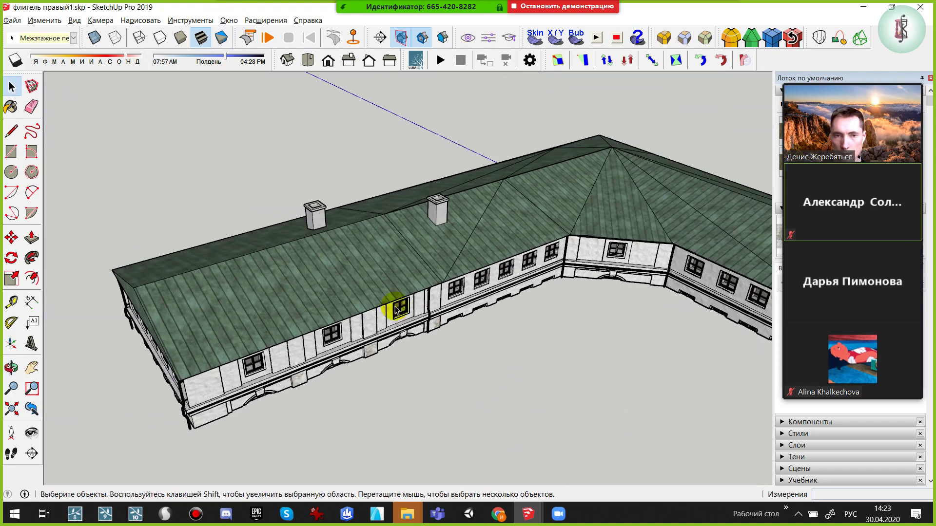
Unhide the last hidden geometry with Edit > Unhide > Last and orbit to the long facade
left_click(45, 21)
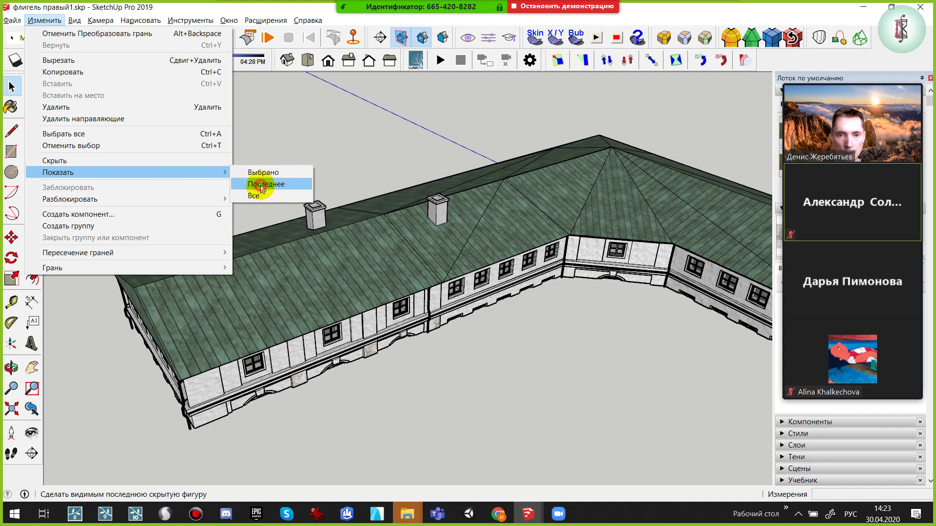
left_click(262, 189)
middle_click_drag(453, 384, 301, 164)
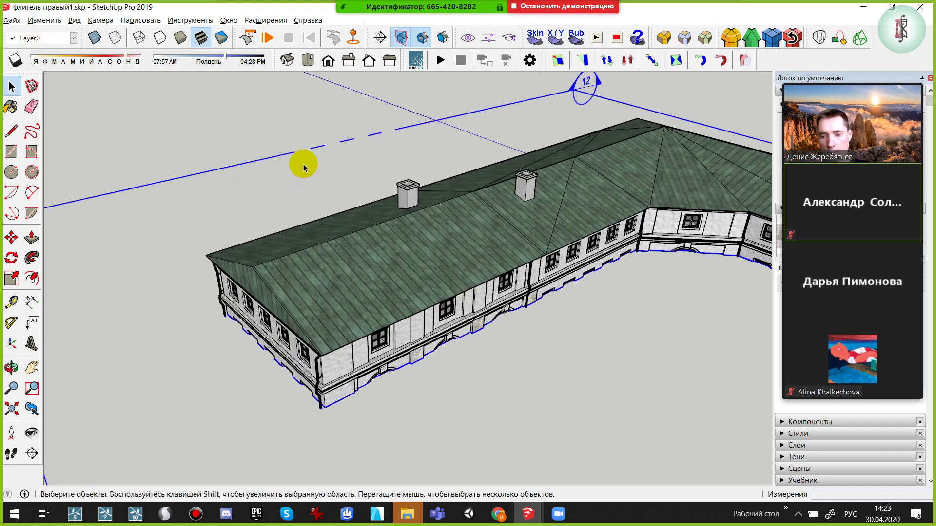
mouse_move(345, 209)
middle_mouse_down()
mouse_move(477, 194)
mouse_move(385, 394)
middle_mouse_up()
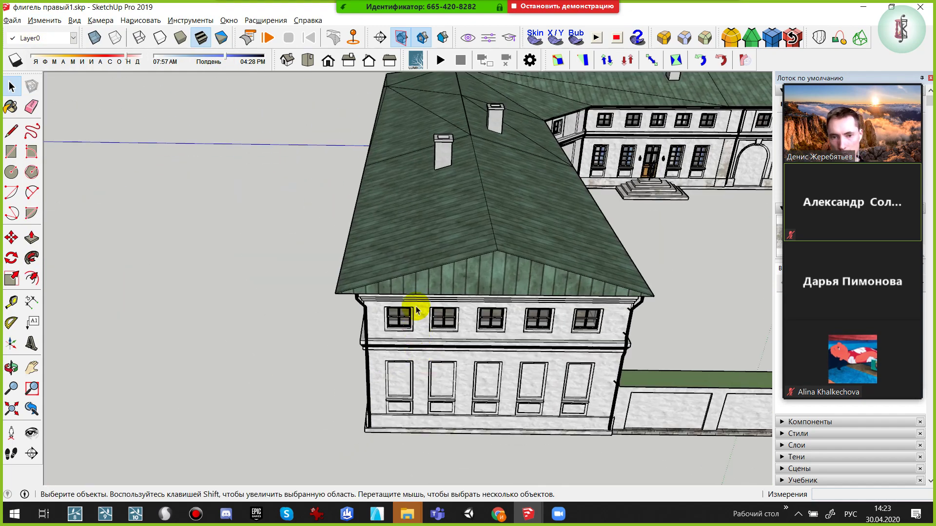
scroll(376, 323, "up", 2)
middle_click_drag(376, 323, 664, 313)
scroll(595, 217, "up", 3)
scroll(507, 207, "up", 3)
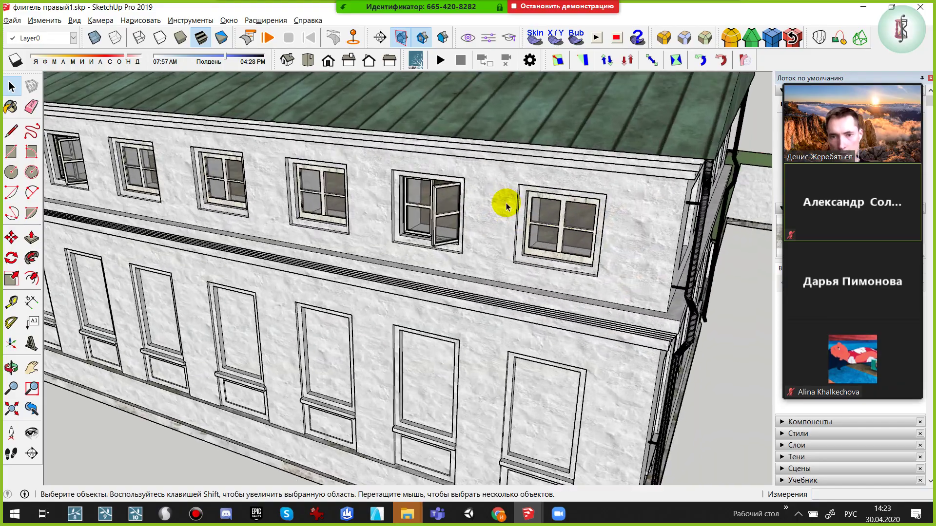
scroll(507, 207, "up", 2)
Select the four-pane upper window on the facade
middle_click_drag(510, 217, 600, 188)
scroll(415, 205, "up", 3)
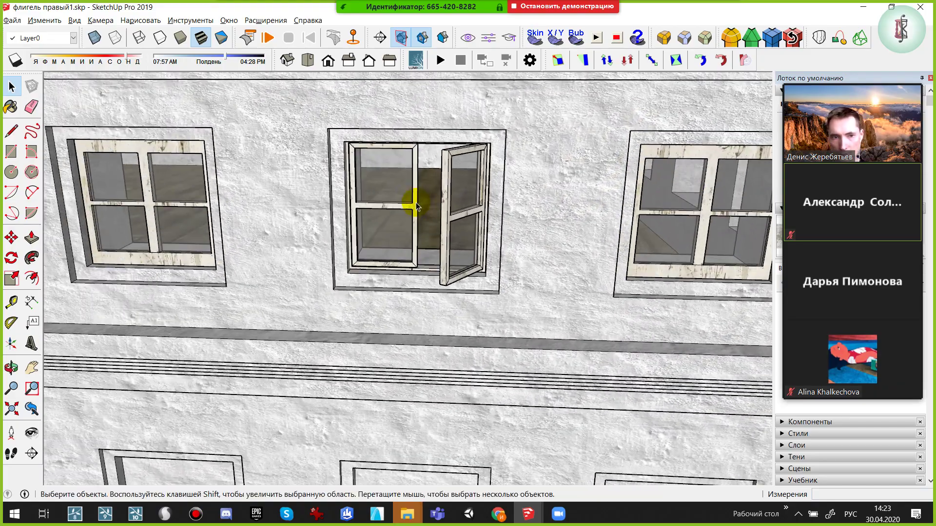
scroll(416, 205, "down", 4)
mouse_move(345, 229)
middle_mouse_down()
mouse_move(189, 255)
mouse_move(351, 247)
middle_mouse_up()
scroll(258, 207, "up", 2)
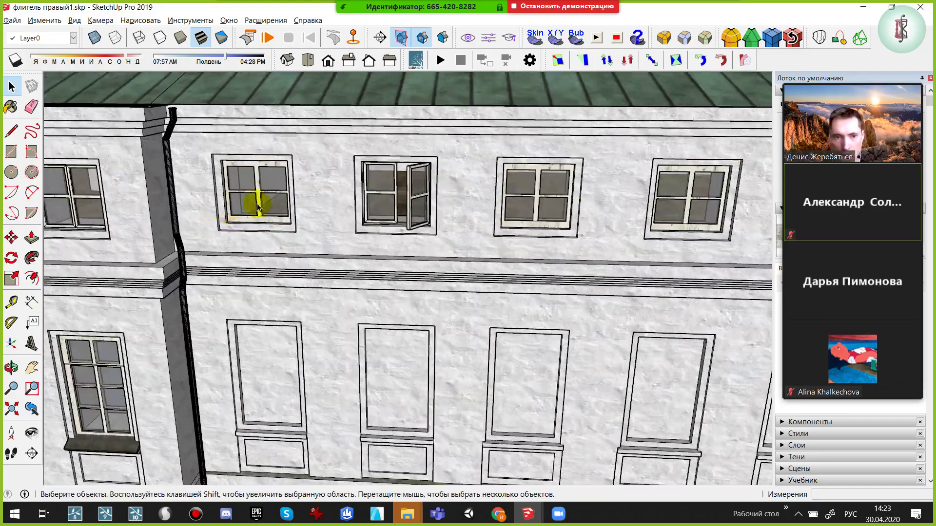
mouse_move(257, 207)
middle_mouse_down()
mouse_move(601, 223)
mouse_move(215, 226)
mouse_move(324, 236)
middle_mouse_up()
scroll(333, 264, "up", 2)
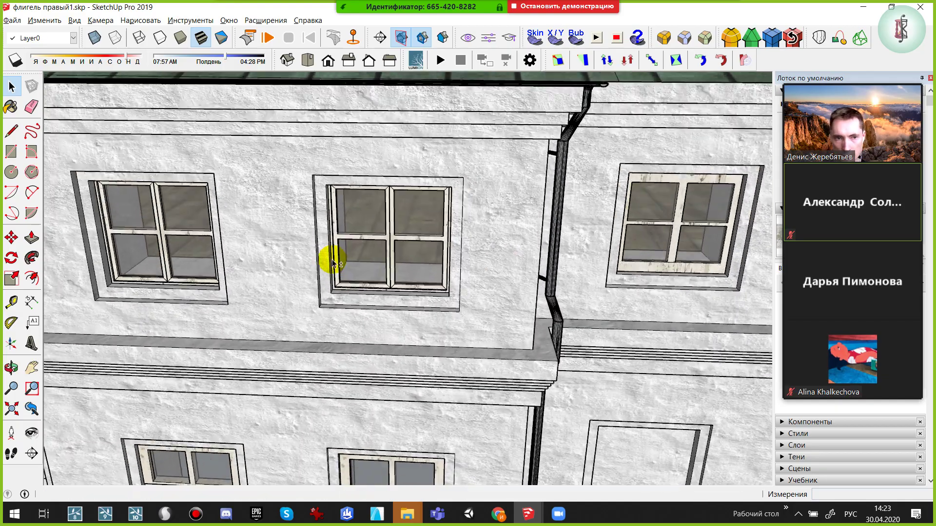
scroll(333, 264, "up", 1)
left_click(365, 278)
scroll(349, 278, "up", 2)
mouse_move(349, 278)
middle_mouse_down()
mouse_move(307, 317)
mouse_move(367, 317)
middle_mouse_up()
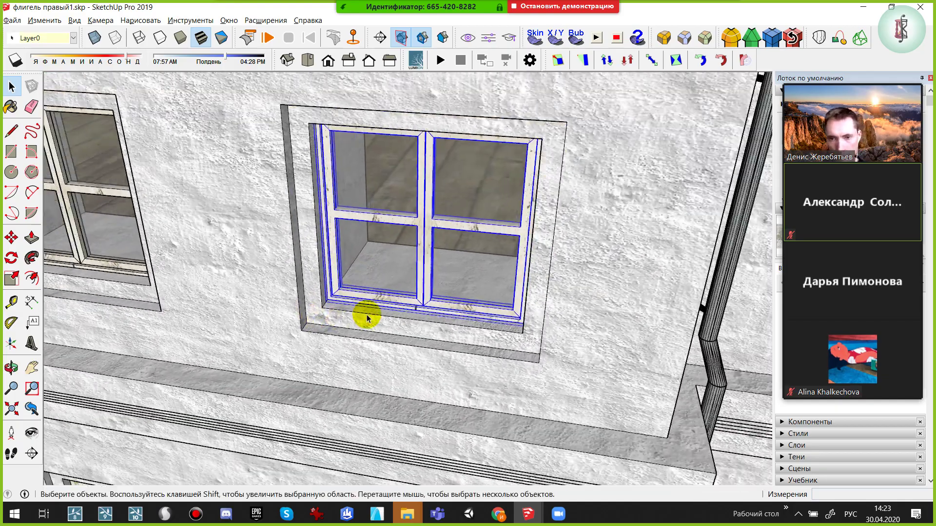
scroll(367, 318, "down", 2)
Pan along the facade to view the upper windows and corner drainpipe
middle_click_drag(282, 317, 439, 335)
right_click(438, 335)
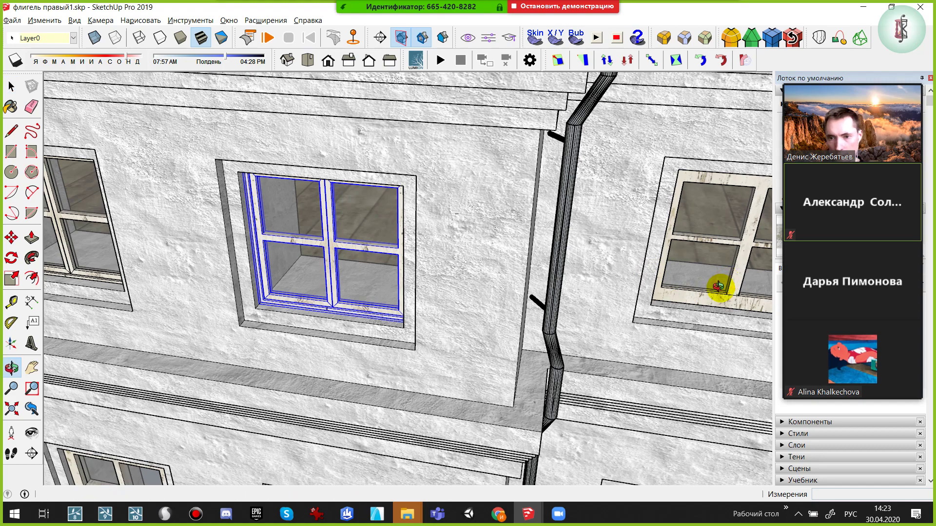
scroll(719, 294, "down", 3)
scroll(496, 246, "up", 2)
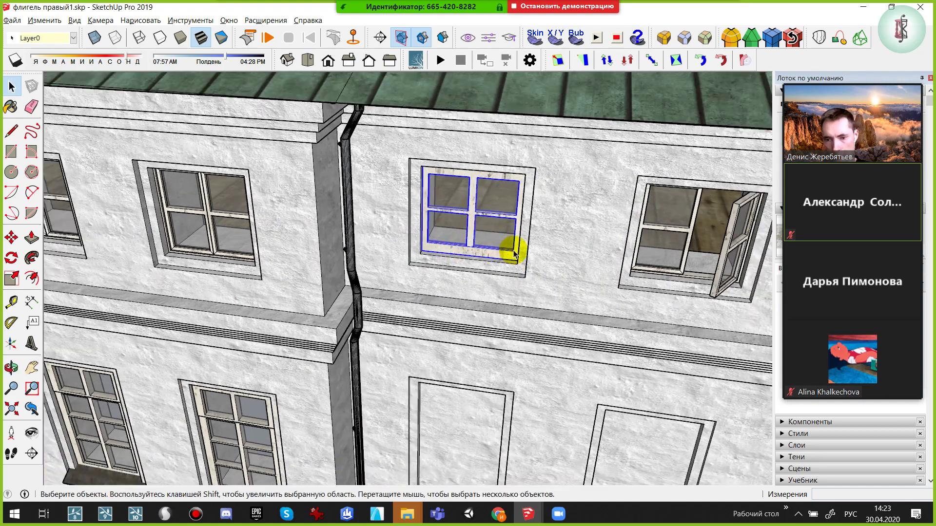
mouse_move(553, 252)
middle_mouse_down()
mouse_move(627, 240)
mouse_move(307, 192)
mouse_move(387, 225)
middle_mouse_up()
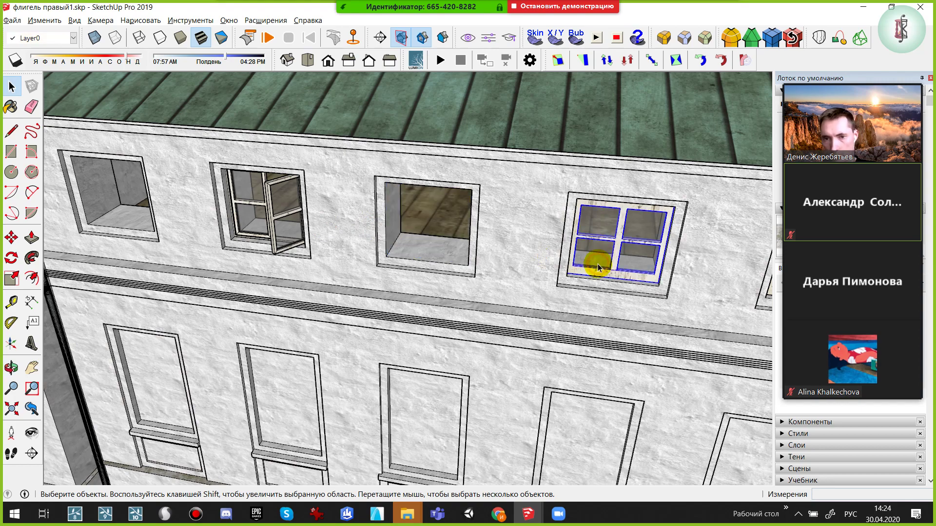
mouse_move(598, 264)
middle_mouse_down("shift")
mouse_move(454, 253)
mouse_move(394, 265)
middle_mouse_up("shift")
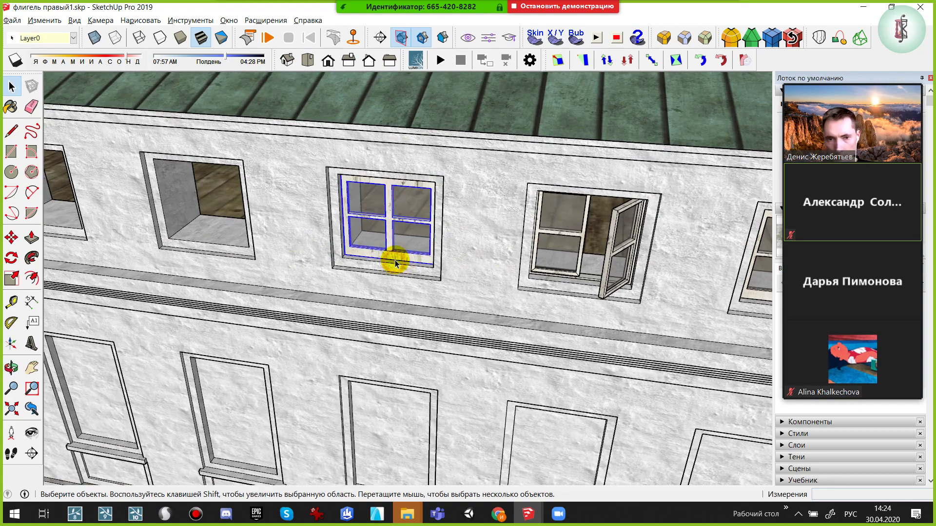
mouse_move(539, 272)
middle_mouse_down("shift")
mouse_move(157, 229)
mouse_move(384, 246)
middle_mouse_up("shift")
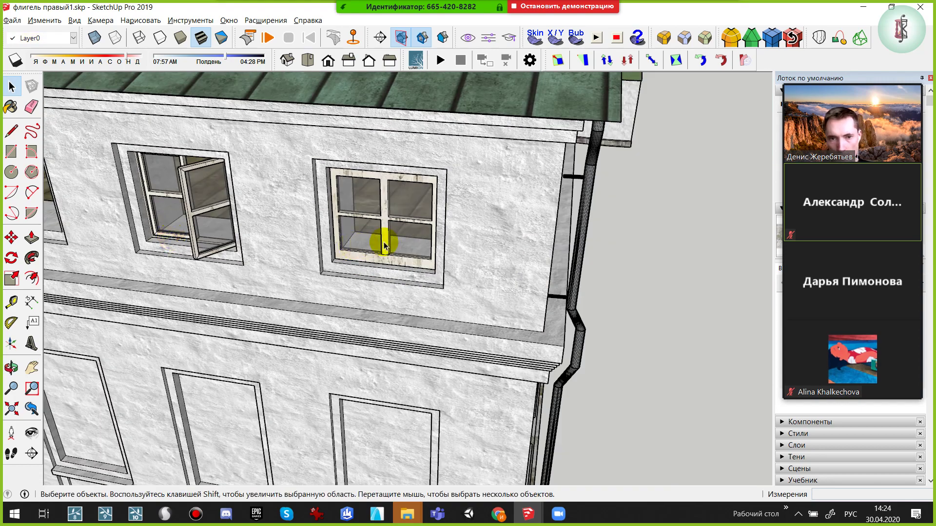
mouse_move(233, 239)
middle_mouse_down("shift")
mouse_move(309, 213)
mouse_move(229, 241)
mouse_move(366, 234)
mouse_move(254, 239)
mouse_move(376, 262)
middle_mouse_up("shift")
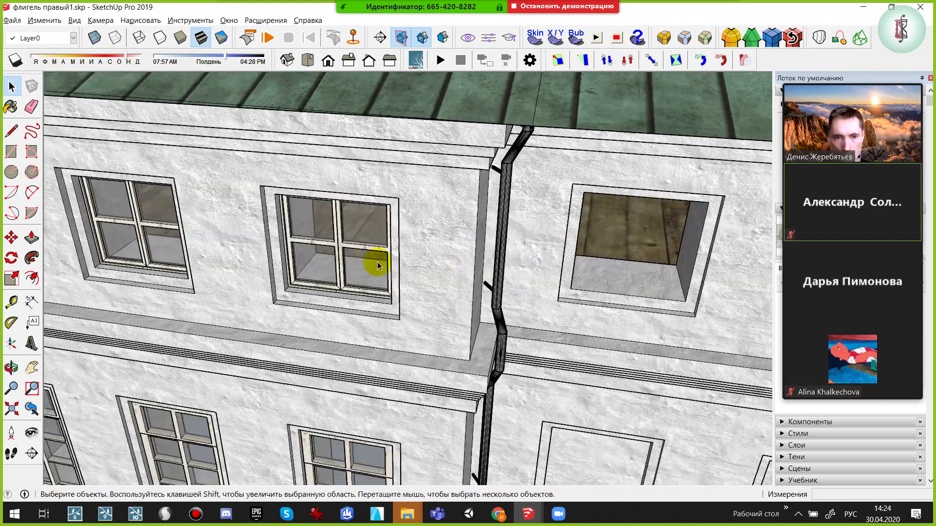
scroll(376, 262, "up", 3)
scroll(283, 285, "up", 2)
Start a Move copy (M with Ctrl) of the four-pane window from its corner
scroll(273, 312, "up", 1)
key("m")
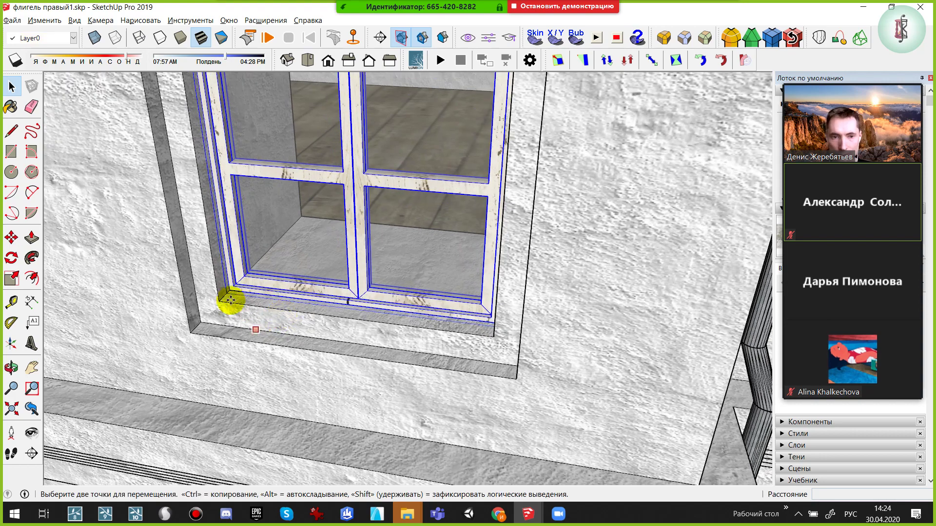
left_click(221, 302)
key("ctrl")
scroll(496, 385, "down", 3)
scroll(213, 359, "up", 2)
scroll(504, 298, "up", 1)
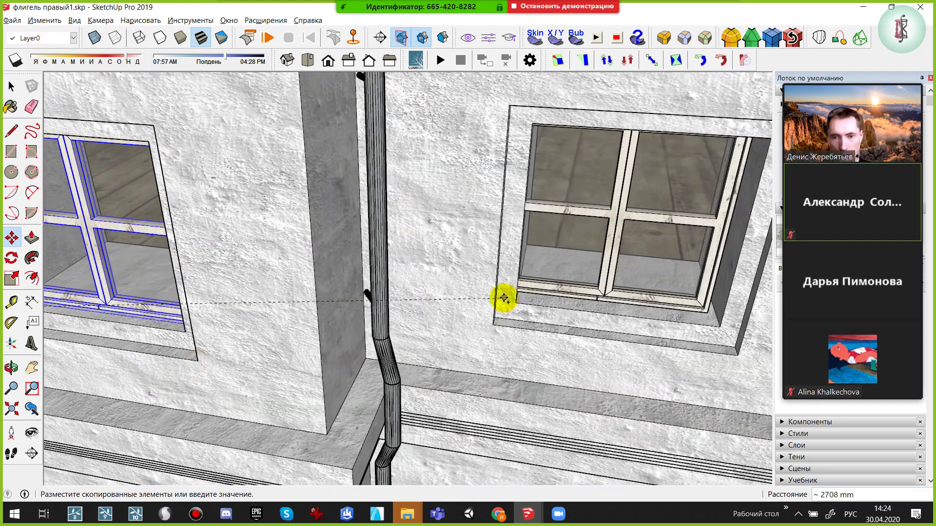
left_click(516, 301)
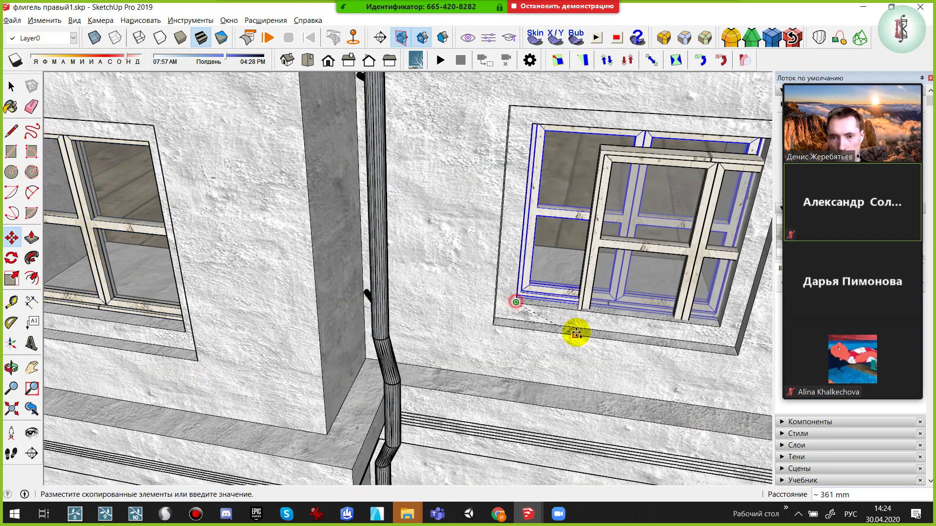
Snap the window copy into the empty upper opening, undoing one misplaced drop
middle_click_drag(574, 328, 257, 328)
scroll(364, 345, "up", 2)
scroll(150, 313, "down", 2)
scroll(347, 338, "up", 2)
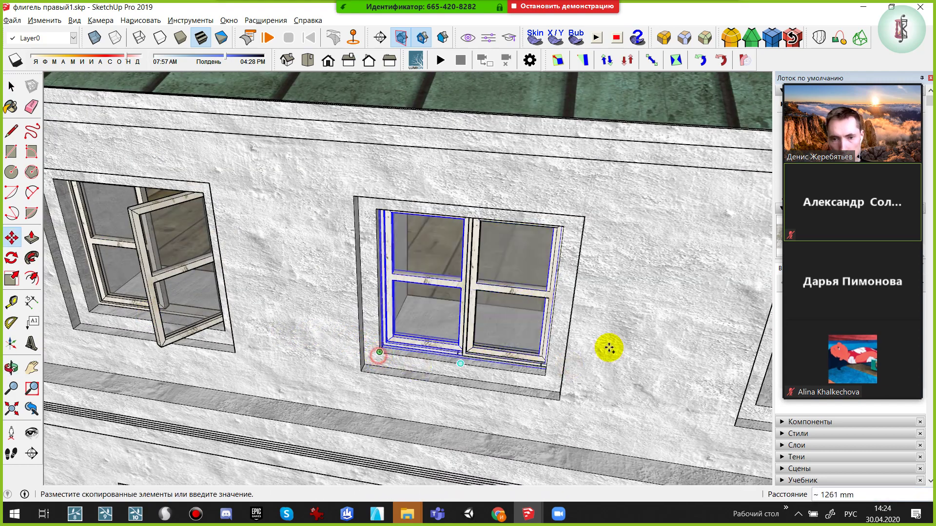
middle_click_drag(609, 347, 292, 299)
scroll(483, 366, "up", 1)
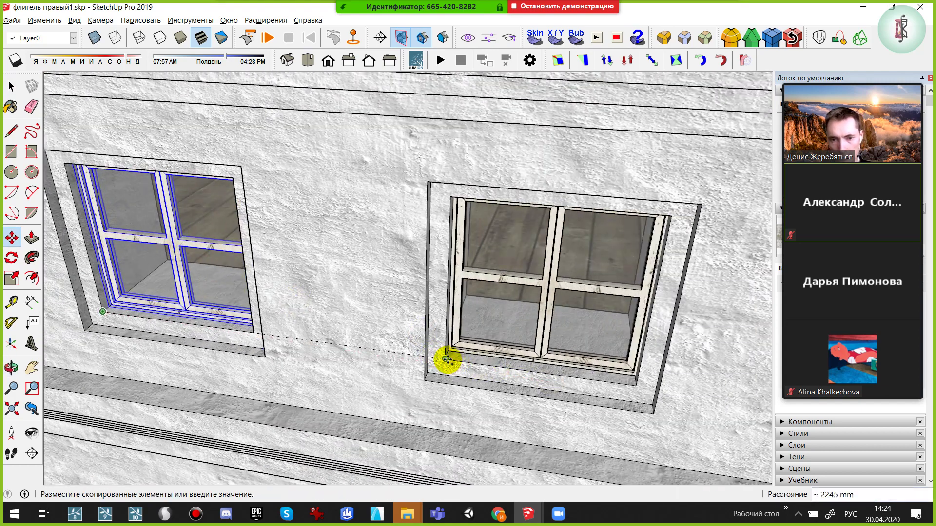
left_click(447, 360)
key("ctrl+z")
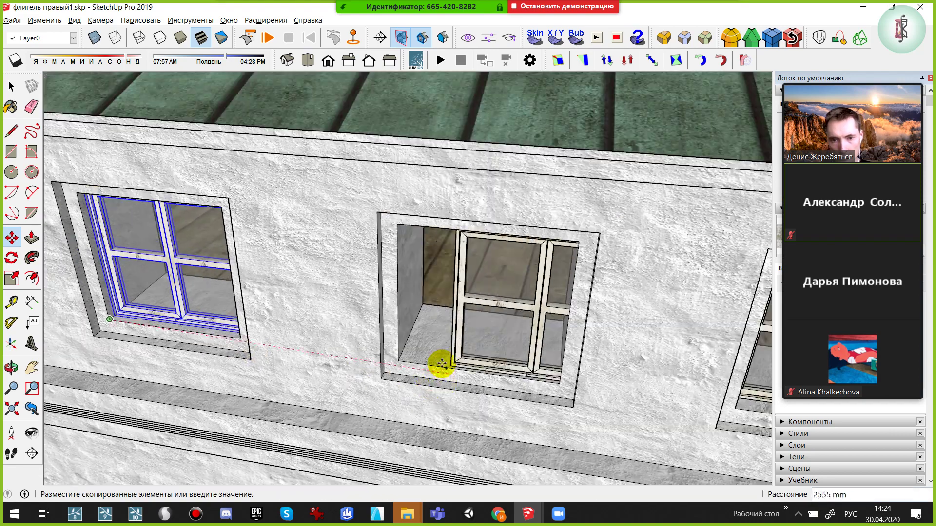
left_click(399, 360)
Orbit around the building corner to a close view of the drainpipe top and eaves
scroll(611, 422, "down", 3)
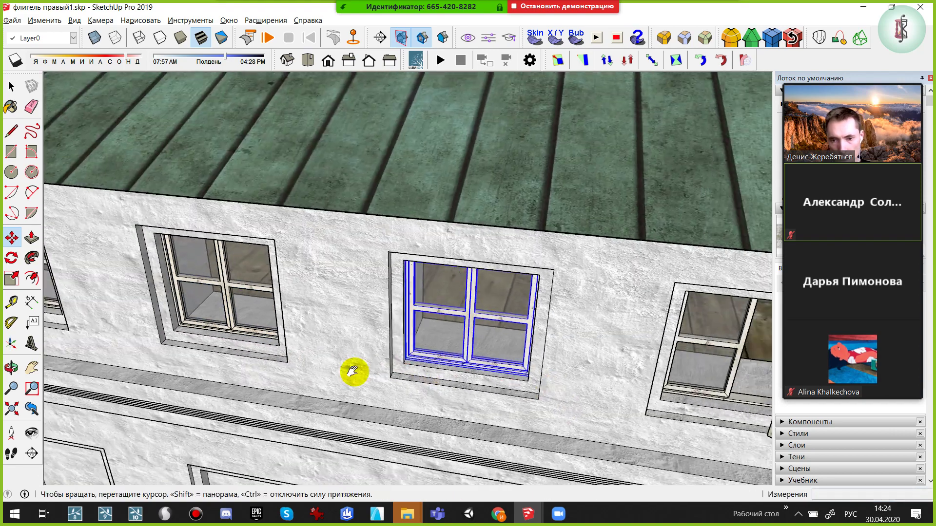
scroll(355, 372, "up", 3)
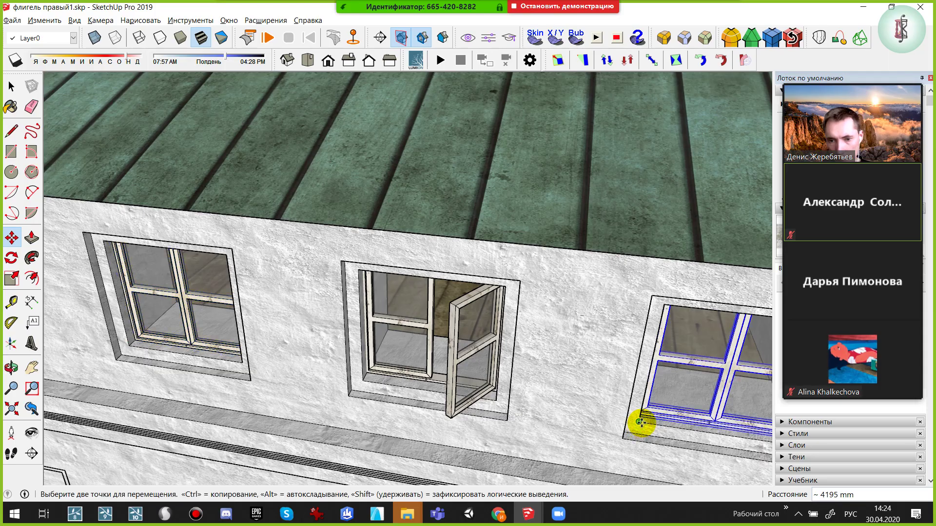
middle_click_drag(679, 408, 251, 366, "shift")
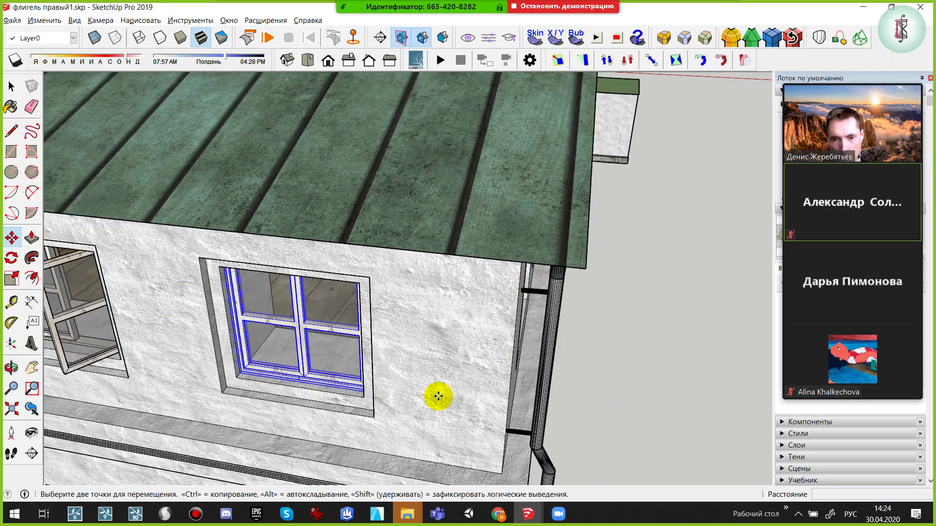
scroll(439, 397, "down", 3)
mouse_move(418, 388)
middle_mouse_down()
mouse_move(323, 272)
mouse_move(389, 344)
middle_mouse_up()
scroll(292, 319, "up", 3)
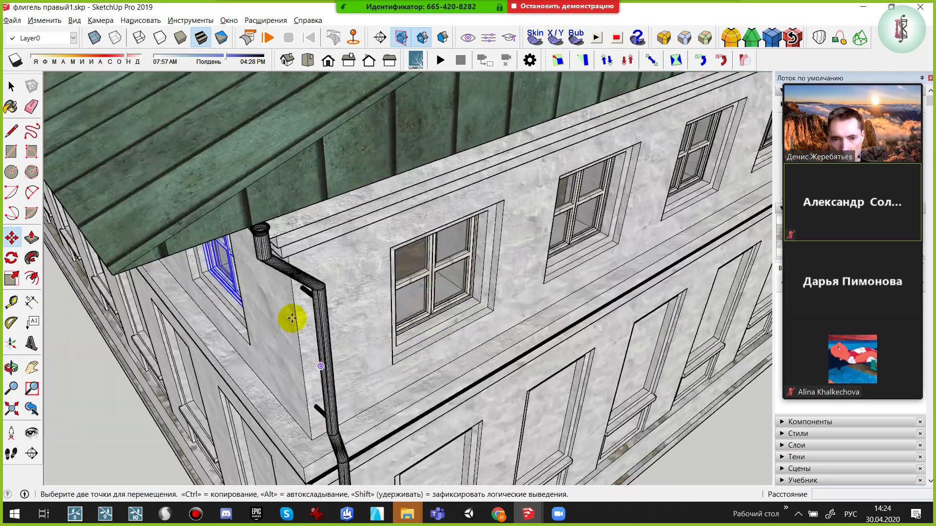
middle_click_drag(292, 318, 373, 209)
scroll(373, 266, "up", 3)
scroll(282, 137, "up", 3)
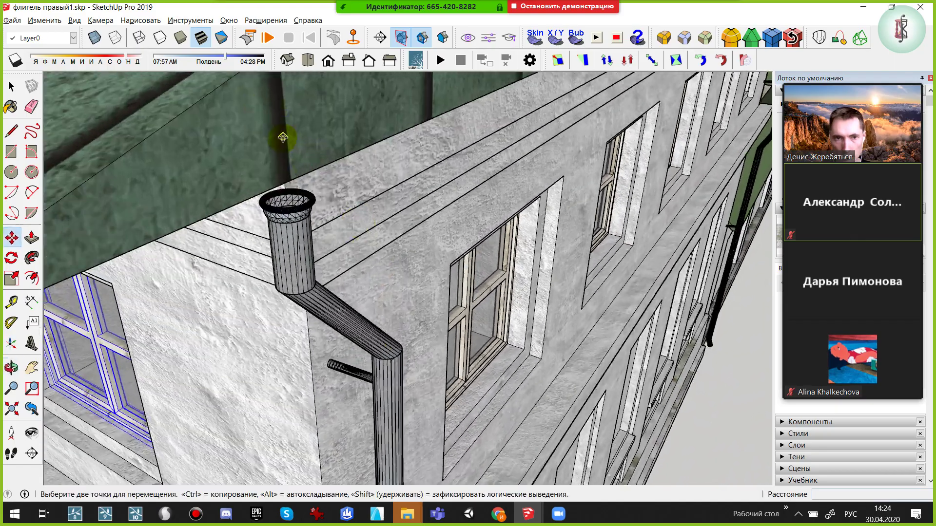
mouse_move(282, 138)
middle_mouse_down()
mouse_move(334, 88)
mouse_move(330, 136)
mouse_move(301, 153)
middle_mouse_up()
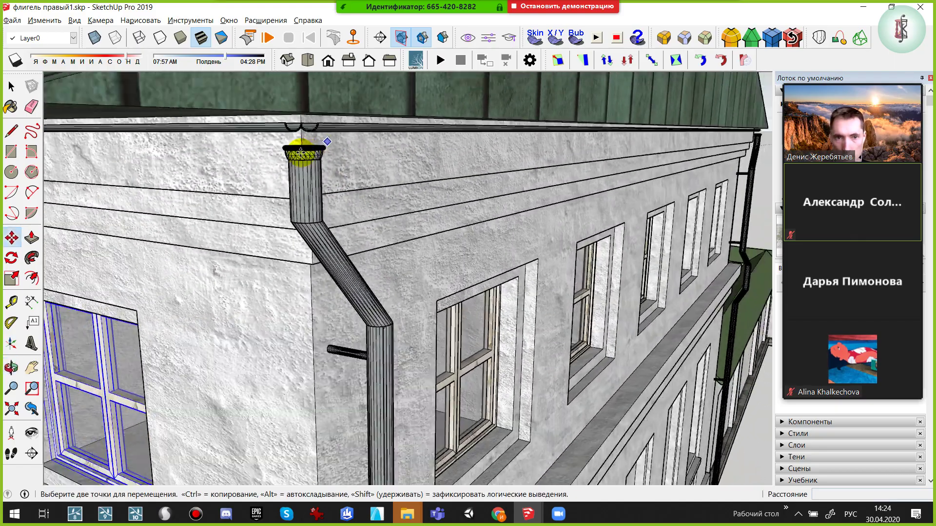
scroll(302, 152, "up", 2)
Switch to plain-colour display and open the downpipe funnel ring for editing
left_click(222, 37)
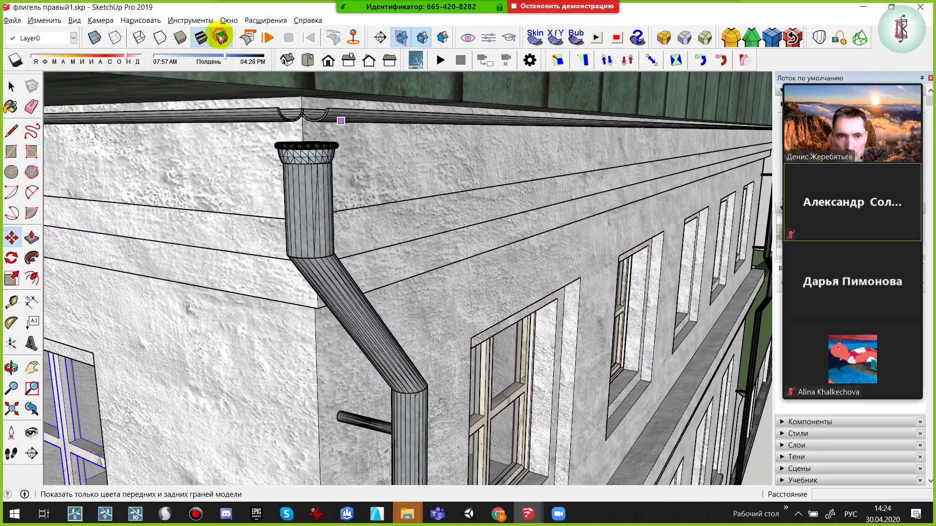
mouse_move(324, 209)
middle_mouse_down()
mouse_move(412, 331)
mouse_move(416, 270)
mouse_move(429, 267)
middle_mouse_up()
key("space")
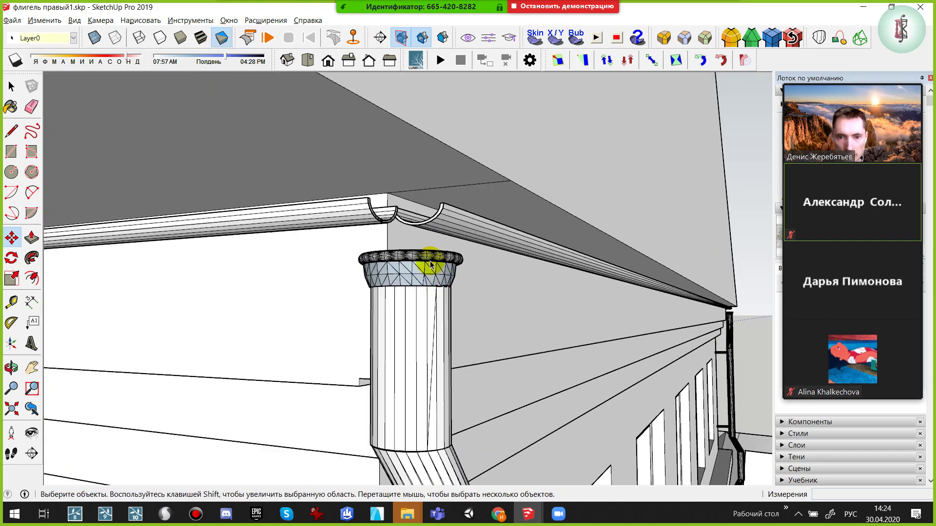
double_click(455, 274)
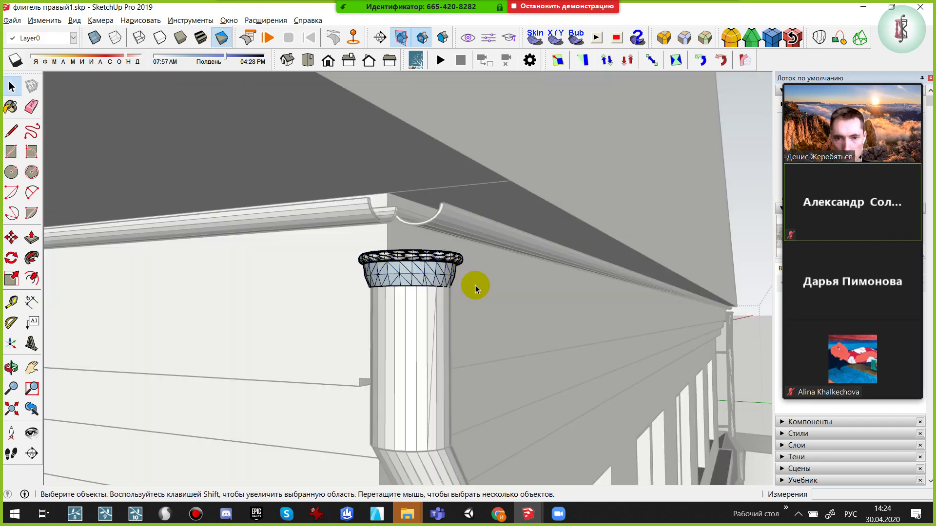
left_click(464, 278)
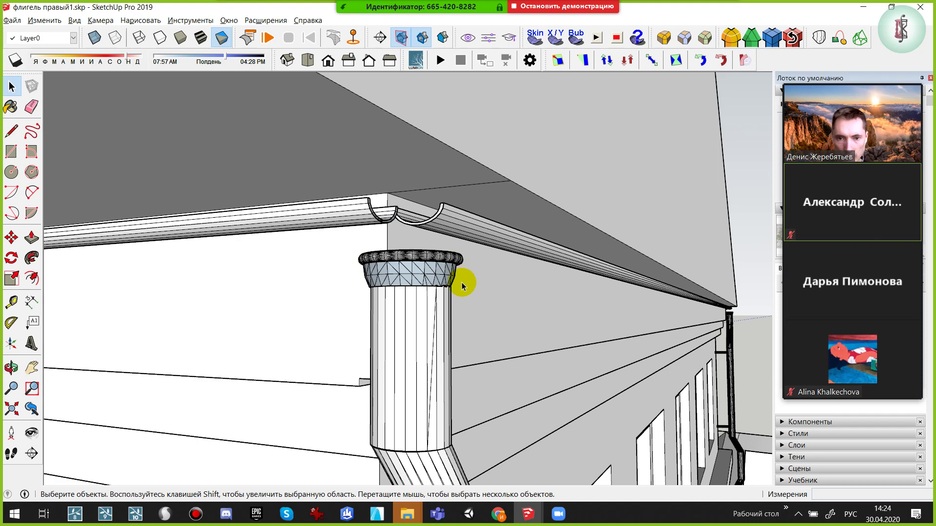
double_click(451, 283)
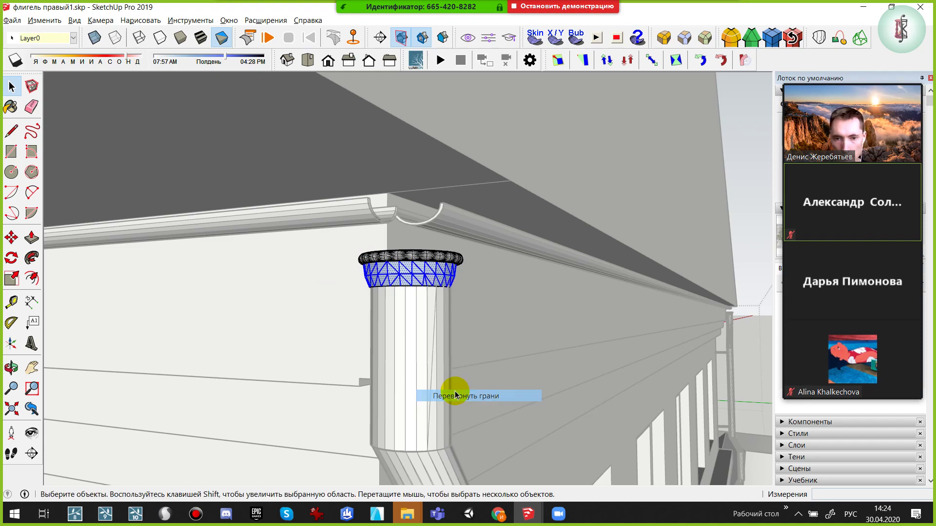
Orbit around the building to a low close-up of the downpipe funnel
scroll(518, 286, "down", 3)
middle_click_drag(516, 282, 357, 296)
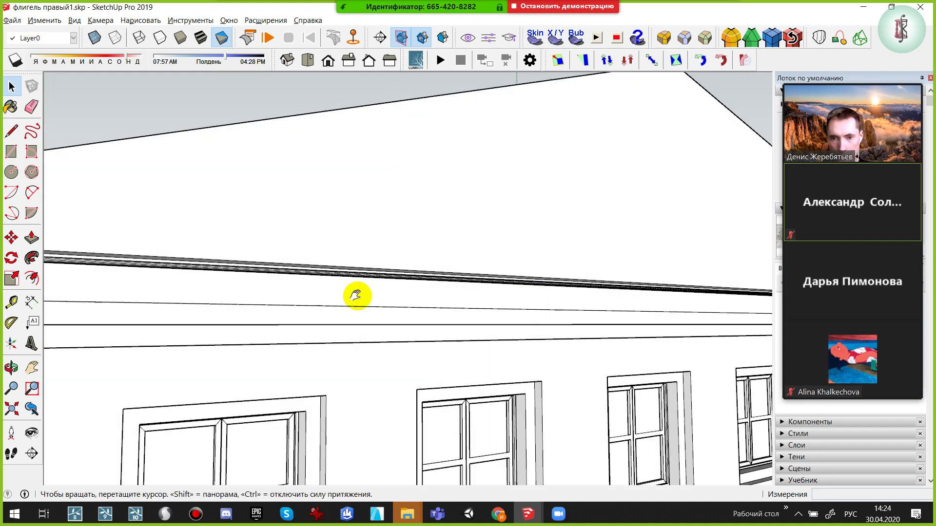
scroll(706, 303, "down", 3)
scroll(650, 268, "down", 3)
middle_click_drag(650, 268, 487, 313)
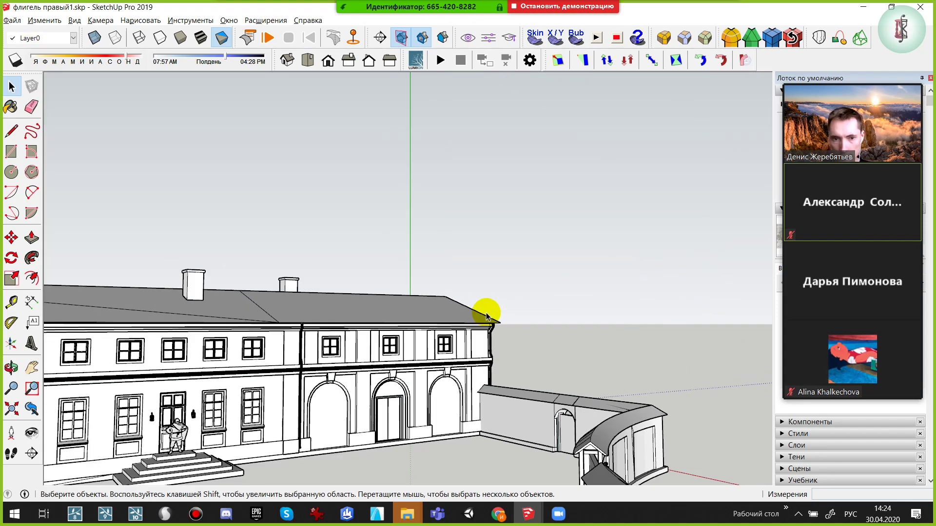
scroll(580, 315, "up", 5)
scroll(351, 332, "down", 2)
mouse_move(351, 332)
middle_mouse_down()
mouse_move(330, 370)
mouse_move(161, 240)
middle_mouse_up()
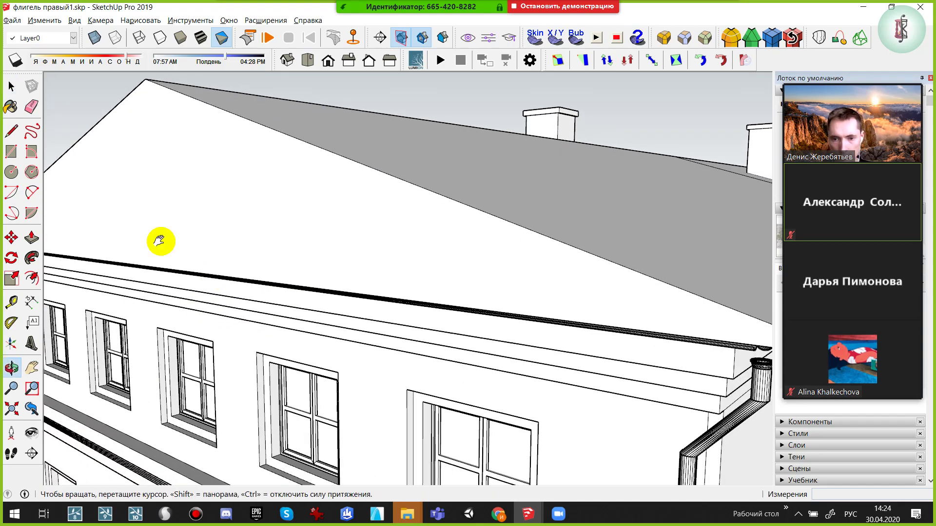
scroll(321, 318, "up", 3)
scroll(320, 317, "down", 2)
mouse_move(335, 317)
middle_mouse_down()
mouse_move(399, 360)
mouse_move(387, 203)
middle_mouse_up()
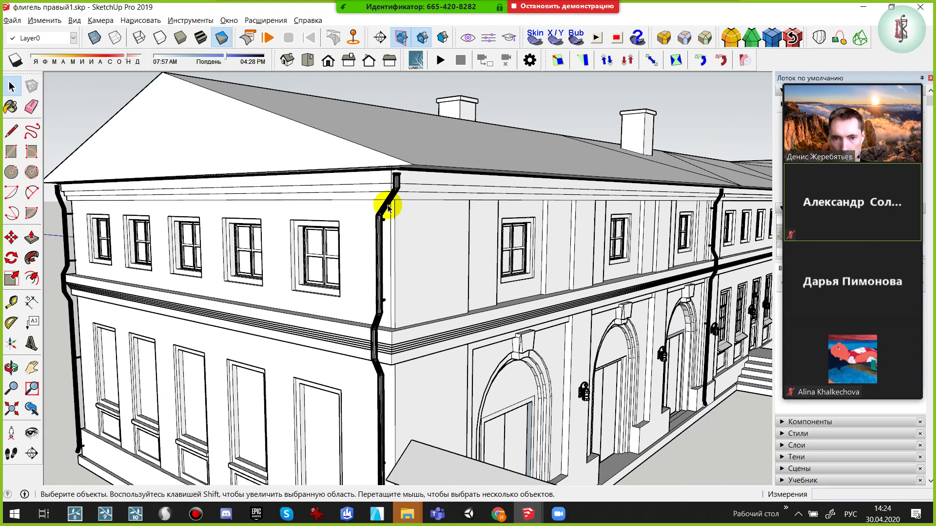
scroll(423, 169, "up", 3)
scroll(422, 169, "up", 2)
scroll(376, 171, "up", 2)
scroll(376, 146, "up", 2)
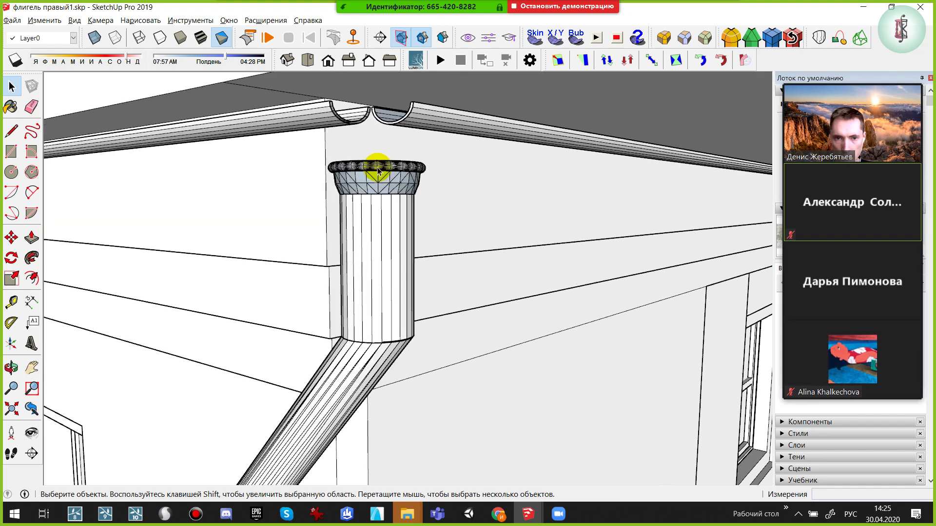
scroll(372, 167, "up", 2)
Flip the funnel's reversed faces with Reverse Faces, then return to a wide wall view
double_click(383, 185)
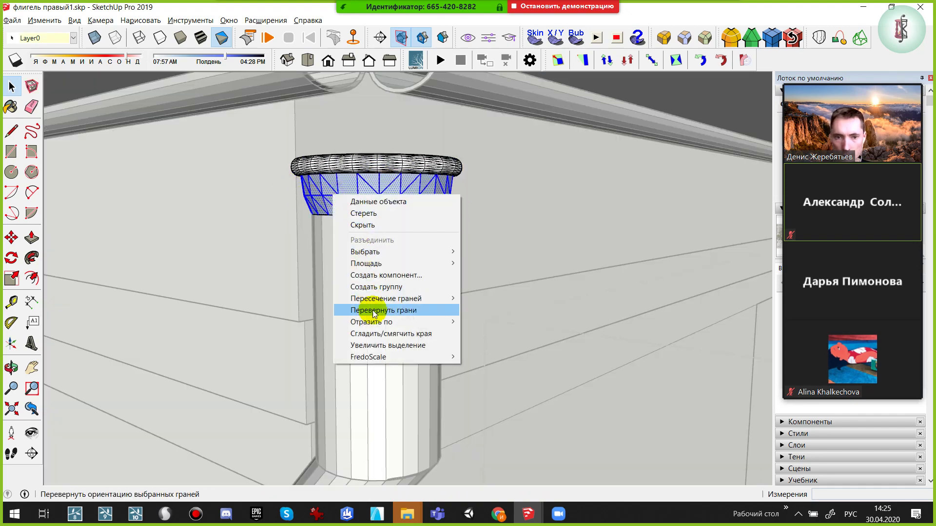
left_click(375, 312)
scroll(395, 276, "down", 3)
scroll(117, 236, "down", 3)
middle_click_drag(117, 236, 707, 323)
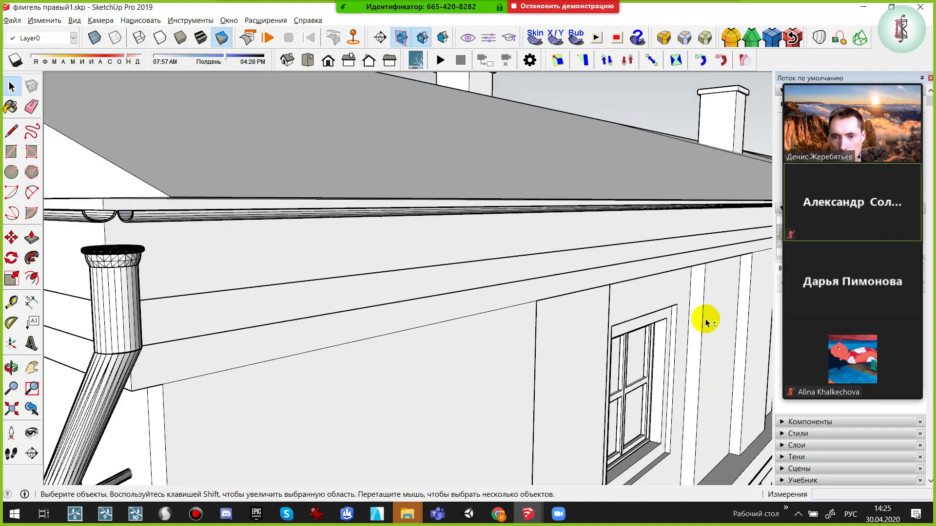
Orbit up to the first downpipe funnel and reverse its faces
scroll(293, 265, "down", 3)
middle_click_drag(292, 265, 714, 204)
scroll(547, 225, "up", 3)
scroll(605, 238, "up", 2)
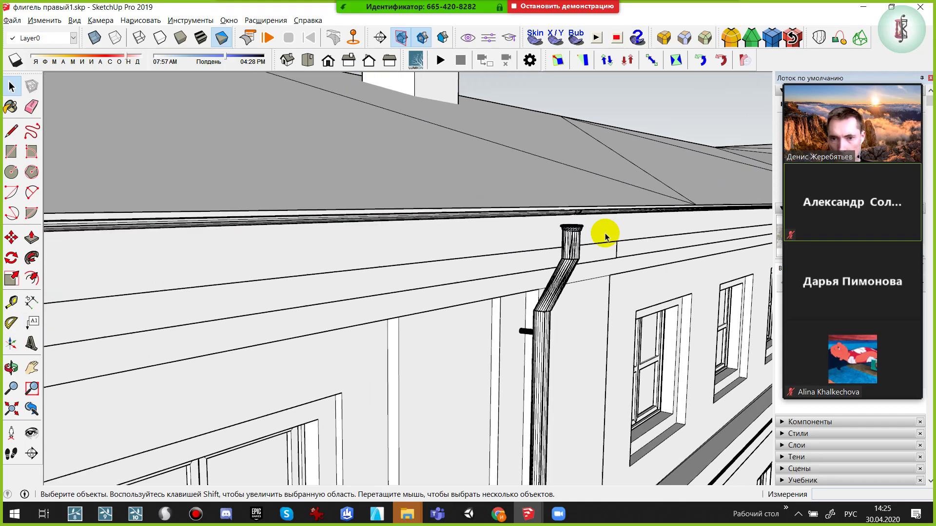
scroll(603, 239, "up", 2)
scroll(601, 239, "up", 1)
scroll(600, 241, "up", 2)
scroll(598, 242, "up", 1)
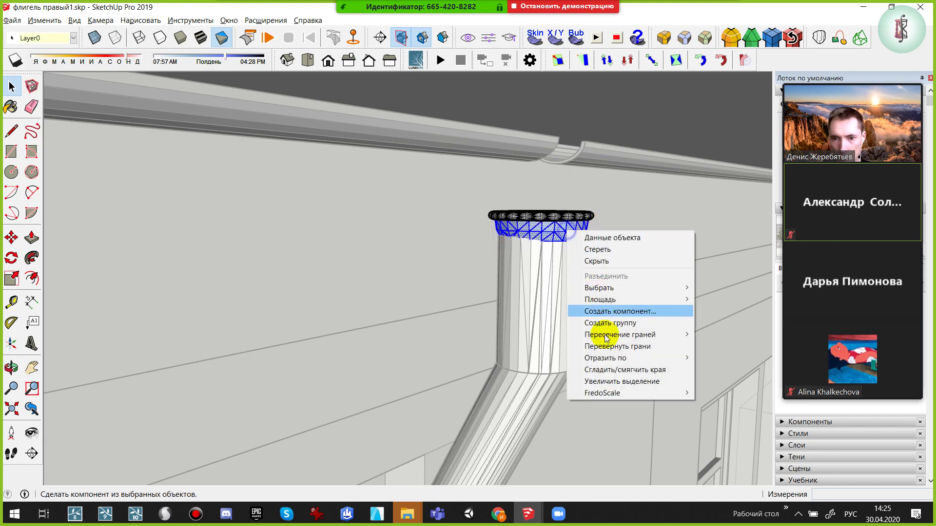
left_click(610, 346)
Reverse the faces of the downpipe's top cap on the white corner wall
scroll(652, 290, "down", 3)
middle_click_drag(652, 290, 395, 280)
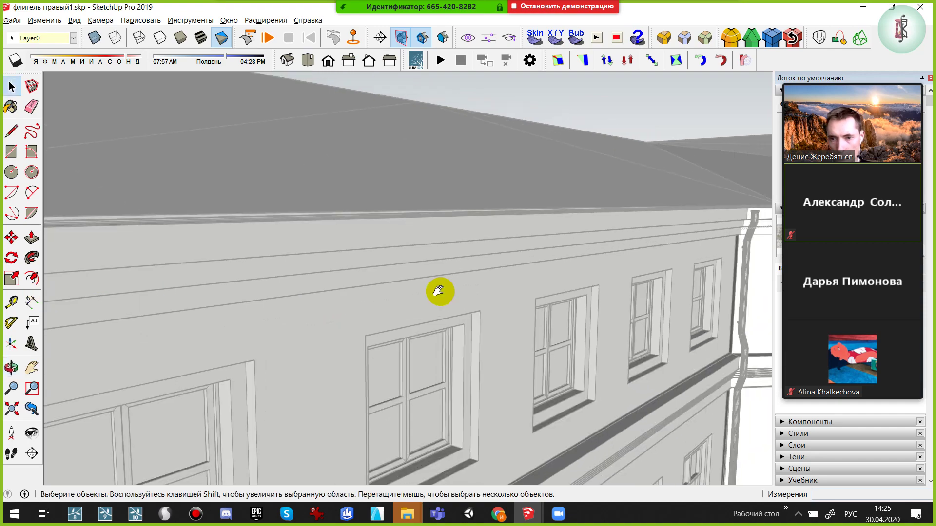
scroll(470, 237, "up", 2)
mouse_move(470, 237)
middle_mouse_down()
mouse_move(606, 246)
mouse_move(445, 272)
mouse_move(351, 324)
middle_mouse_up()
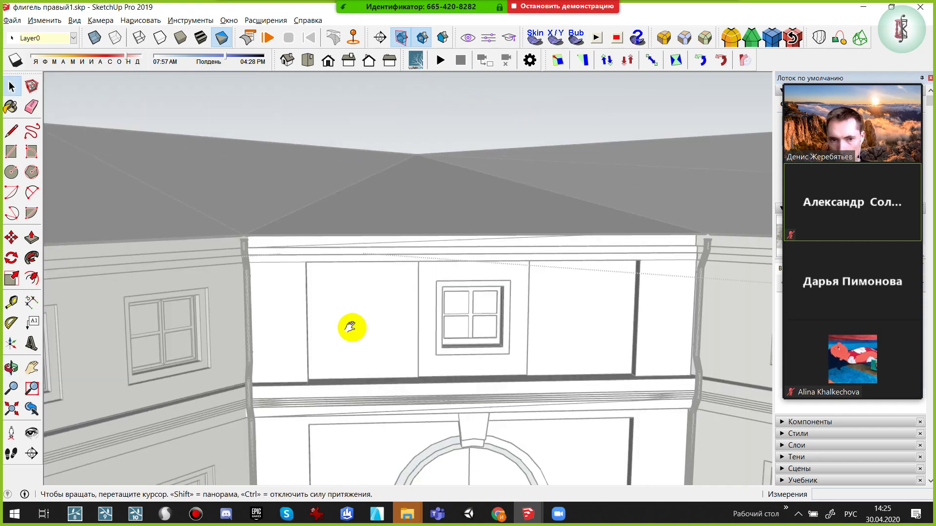
scroll(208, 225, "up", 2)
scroll(209, 224, "up", 2)
scroll(194, 203, "up", 2)
scroll(198, 207, "up", 1)
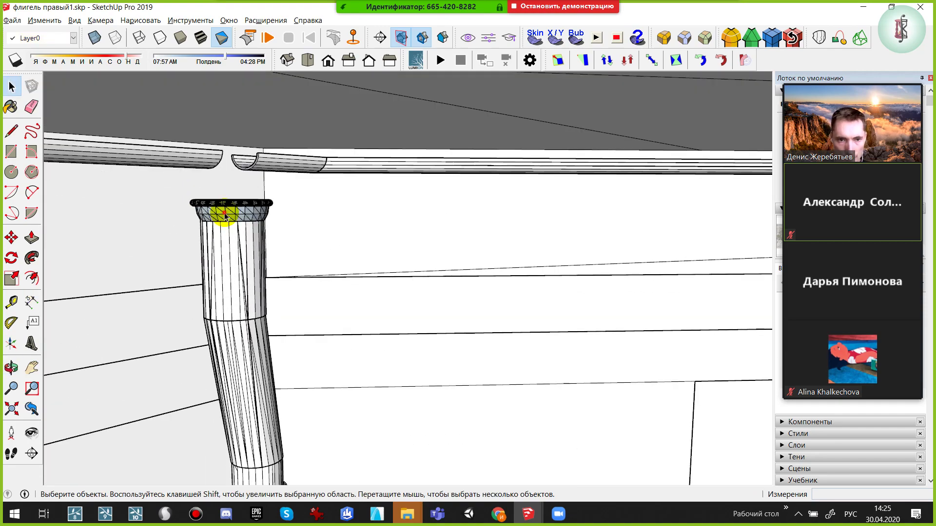
left_click(227, 209)
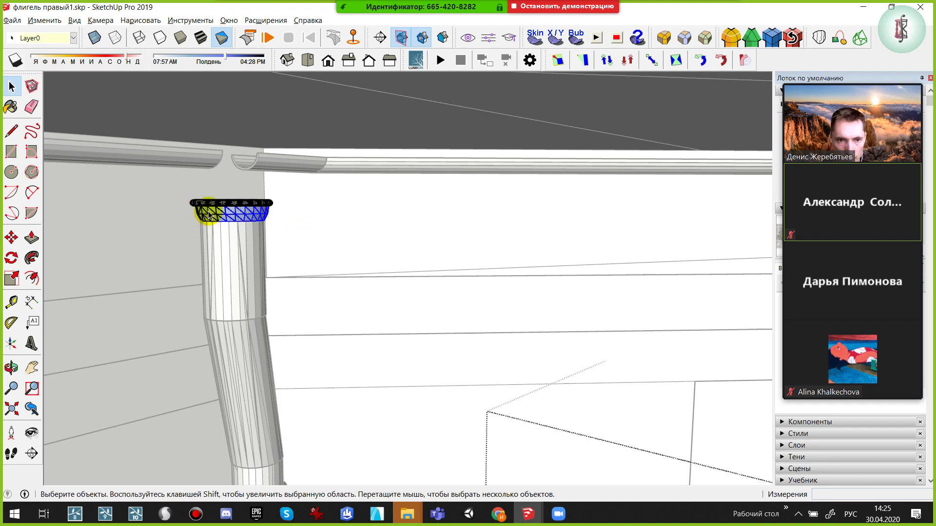
left_click(258, 326)
Reverse the faces of the funnel on the next downpipe
scroll(539, 295, "down", 3)
scroll(531, 294, "up", 2)
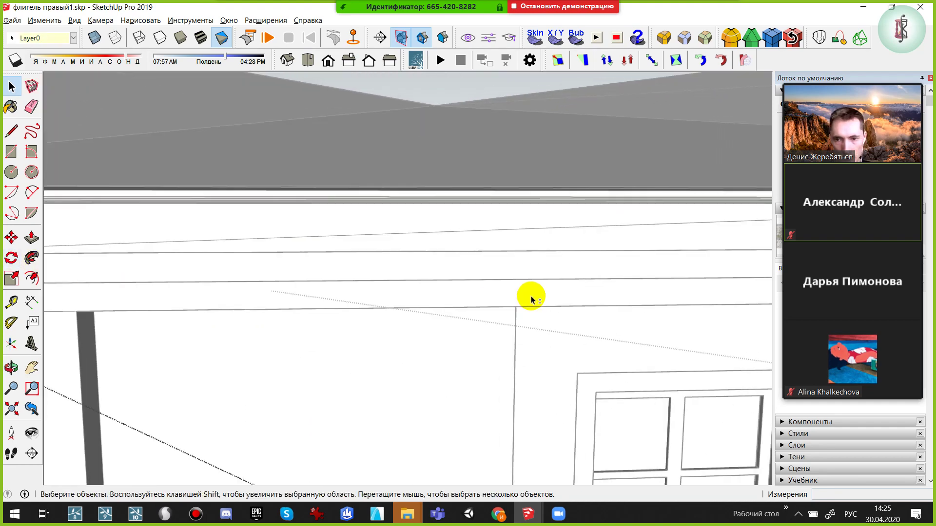
middle_click_drag(531, 295, 2, 295)
scroll(460, 199, "down", 2)
scroll(439, 224, "up", 2)
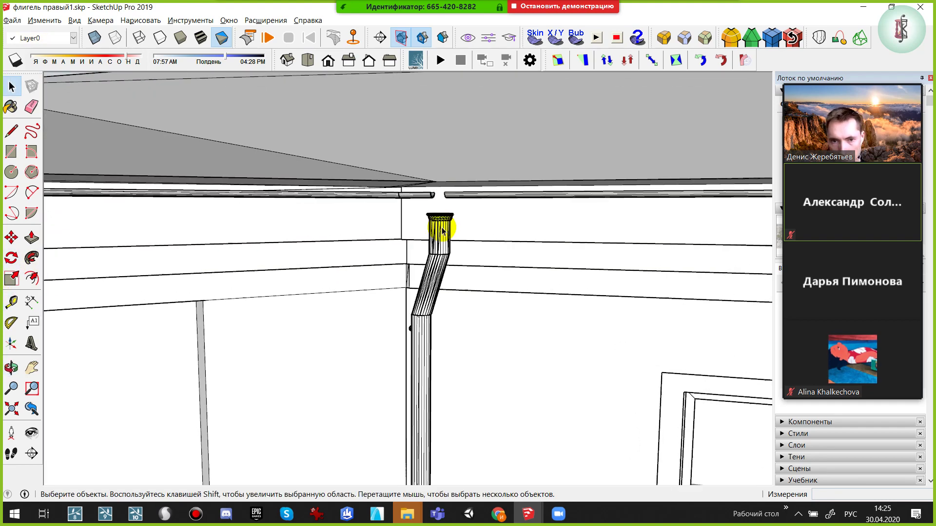
scroll(449, 209, "up", 2)
scroll(449, 217, "up", 2)
scroll(449, 217, "up", 2)
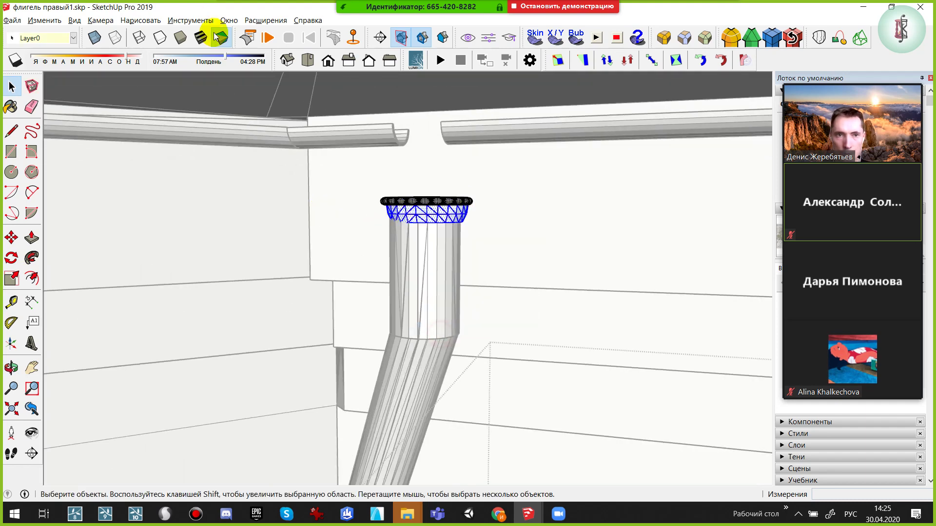
scroll(449, 230, "down", 2)
scroll(412, 261, "down", 3)
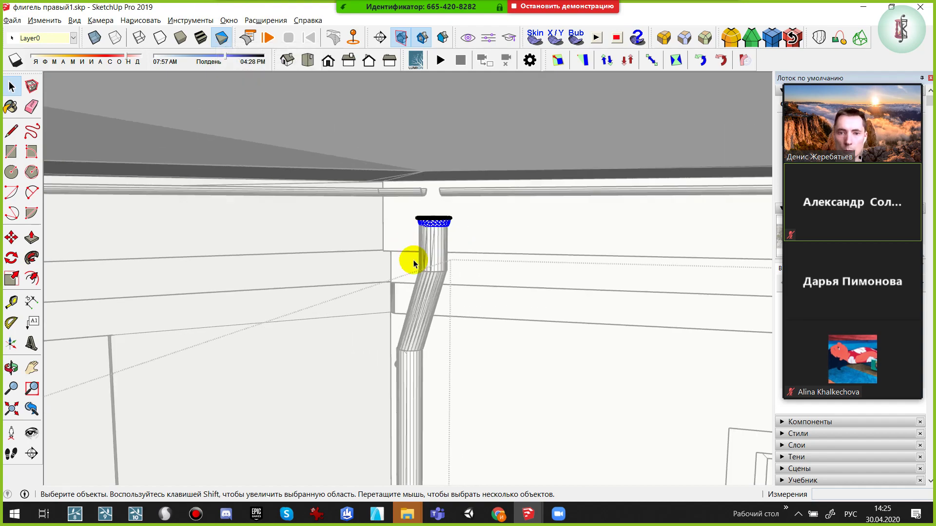
mouse_move(412, 261)
middle_mouse_down()
mouse_move(571, 303)
mouse_move(623, 227)
middle_mouse_up()
scroll(612, 258, "down", 2)
middle_click_drag(612, 259, 387, 244)
scroll(274, 205, "up", 3)
scroll(274, 205, "up", 2)
scroll(278, 198, "up", 1)
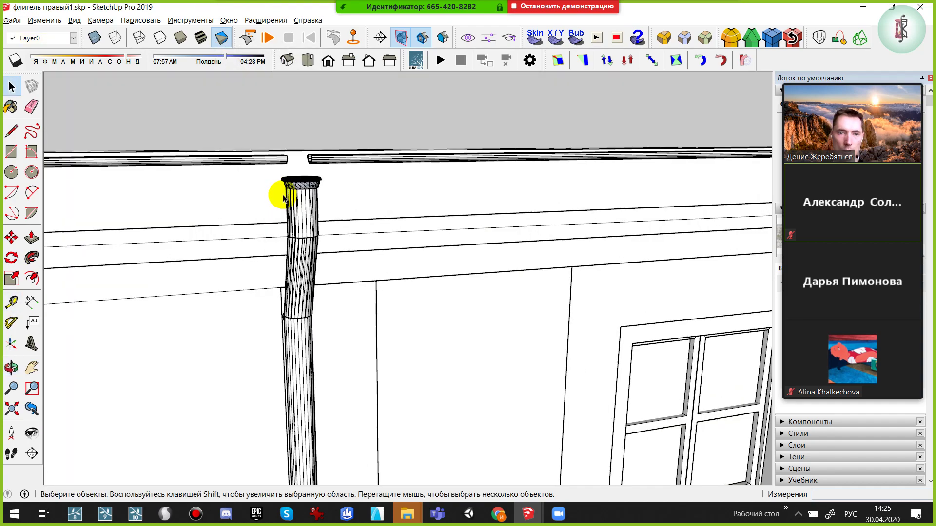
scroll(278, 193, "up", 3)
mouse_move(309, 184)
middle_mouse_down()
mouse_move(408, 267)
mouse_move(345, 223)
mouse_move(399, 313)
mouse_move(384, 287)
middle_mouse_up()
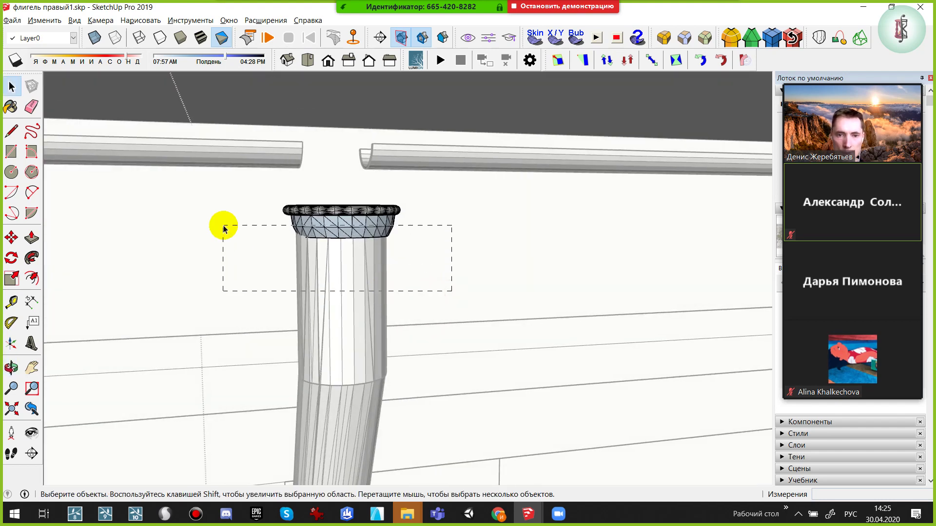
left_click(356, 338)
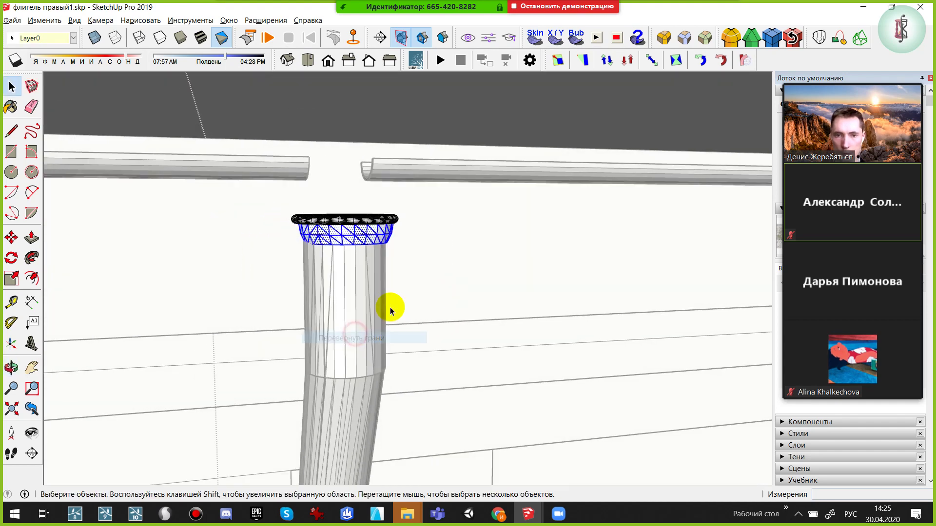
Reverse the funnel faces at the pipe top on the building corner
scroll(389, 309, "down", 3)
middle_click_drag(388, 309, 551, 313)
scroll(625, 377, "up", 3)
mouse_move(624, 377)
middle_mouse_down()
mouse_move(604, 290)
mouse_move(520, 289)
mouse_move(324, 242)
mouse_move(481, 190)
mouse_move(287, 267)
mouse_move(312, 255)
middle_mouse_up()
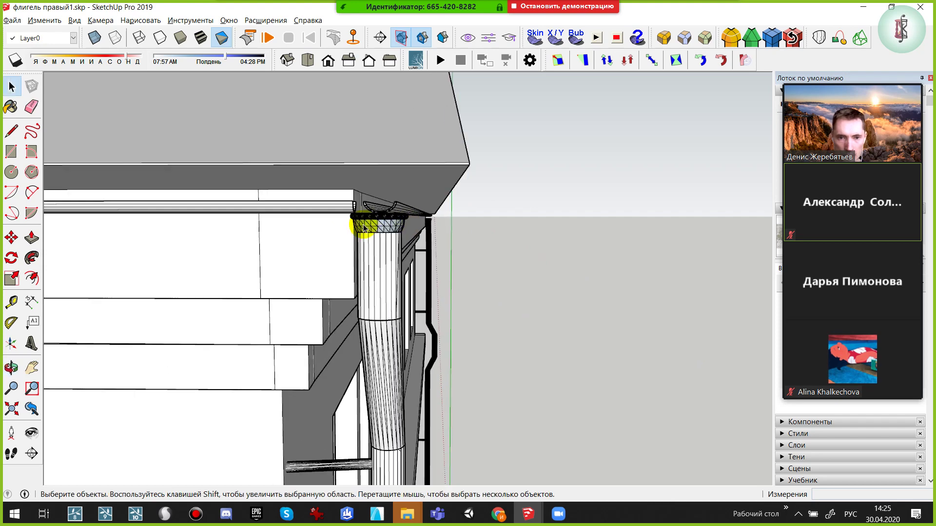
scroll(385, 220, "up", 5)
key("space")
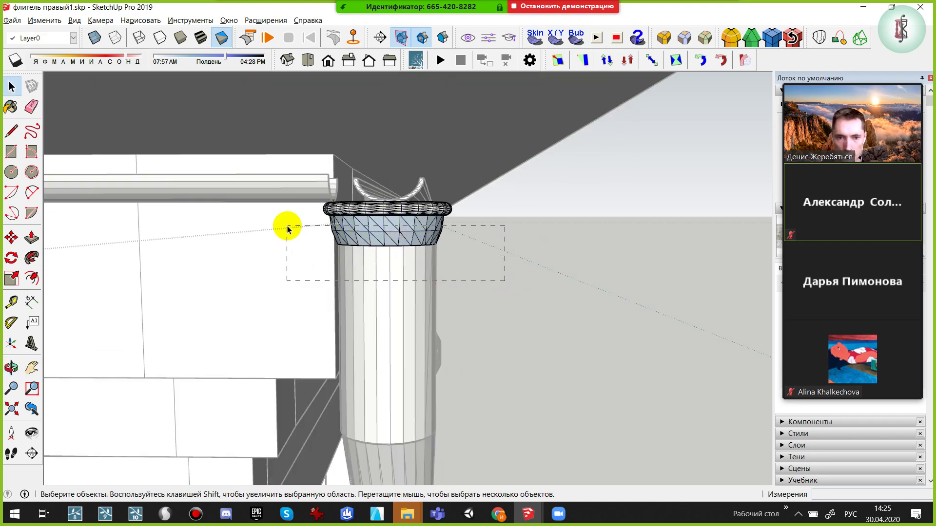
left_click_drag(288, 229, 300, 230)
right_click(364, 234)
left_click(396, 352)
Open the downpipe top at the roof eave and select its funnel faces
scroll(552, 291, "down", 5)
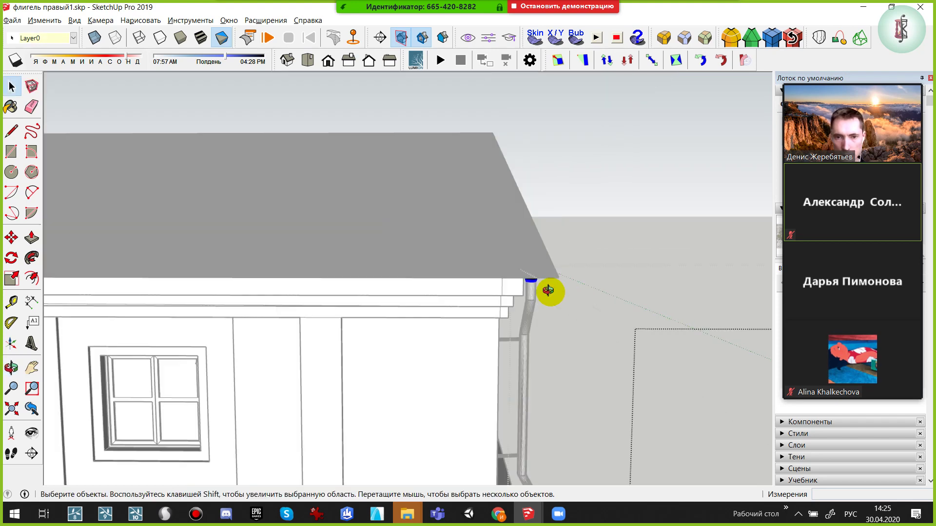
mouse_move(552, 291)
middle_mouse_down()
mouse_move(278, 303)
mouse_move(462, 307)
middle_mouse_up()
scroll(526, 265, "up", 5)
scroll(526, 265, "up", 2)
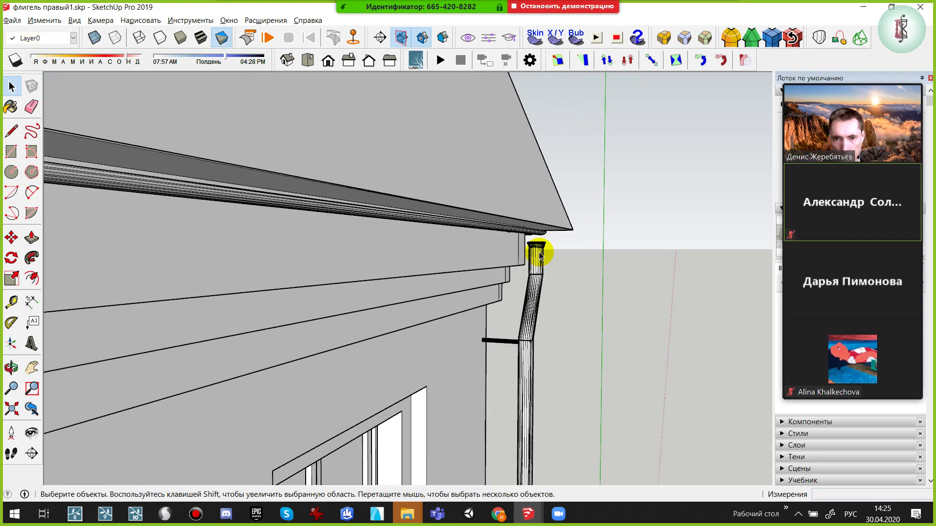
scroll(536, 250, "up", 2)
scroll(536, 251, "up", 2)
scroll(530, 246, "up", 2)
double_click(564, 242)
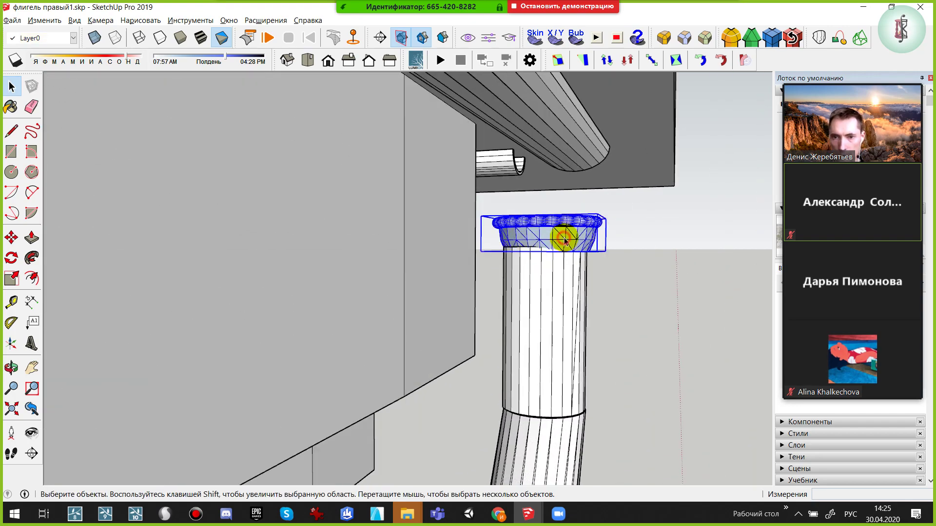
mouse_move(664, 300)
left_mouse_down()
mouse_move(493, 256)
mouse_move(470, 237)
left_mouse_up()
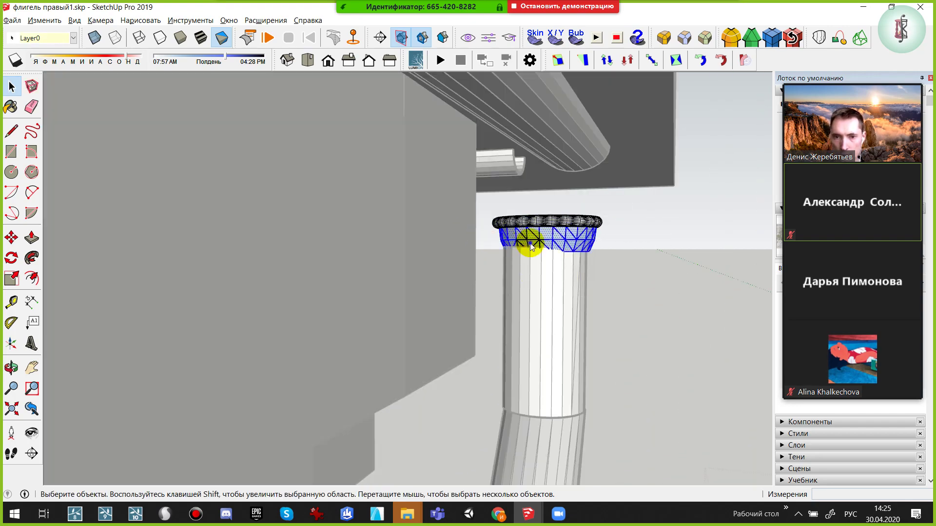
right_click(537, 270)
Reverse the funnel's top rim faces with Reverse Faces
mouse_move(590, 359)
middle_mouse_down()
mouse_move(548, 341)
mouse_move(153, 307)
middle_mouse_up()
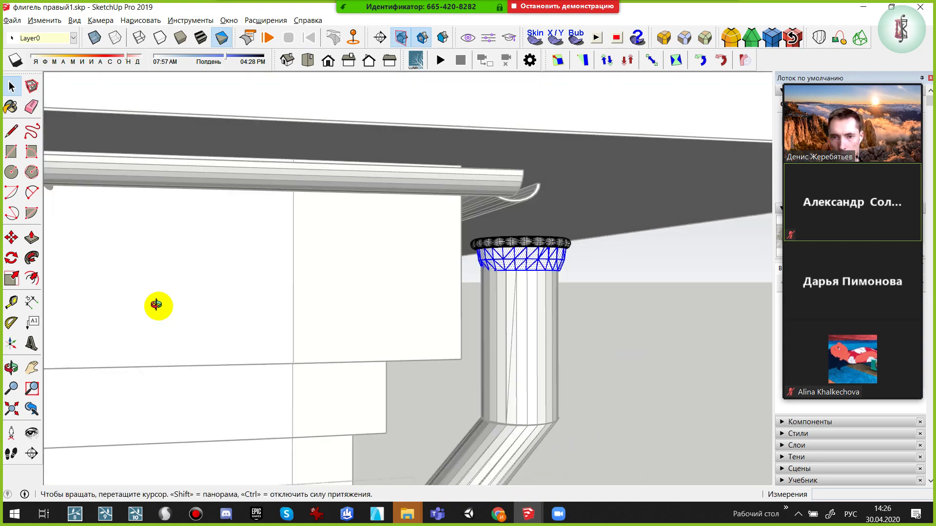
middle_click_drag(655, 349, 594, 309)
scroll(605, 317, "up", 2)
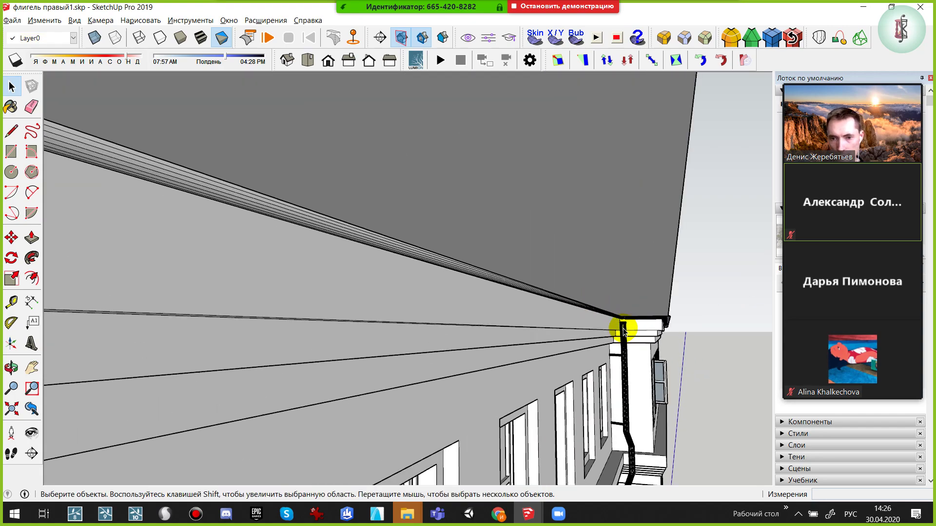
scroll(618, 328, "up", 2)
scroll(618, 328, "up", 2)
scroll(634, 312, "up", 2)
scroll(633, 314, "up", 2)
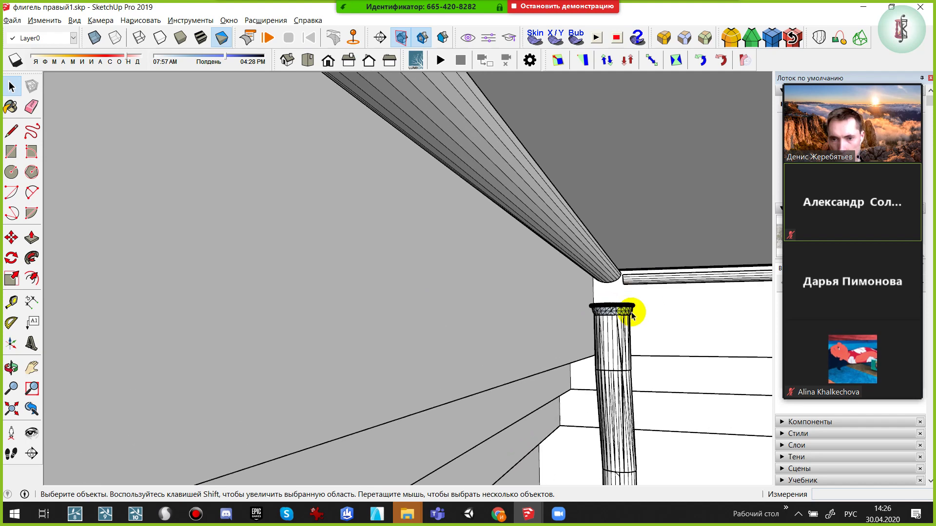
scroll(633, 314, "up", 2)
scroll(630, 314, "up", 2)
left_click(626, 309)
mouse_move(674, 345)
left_mouse_down()
mouse_move(495, 309)
mouse_move(519, 317)
left_mouse_up()
right_click(549, 309)
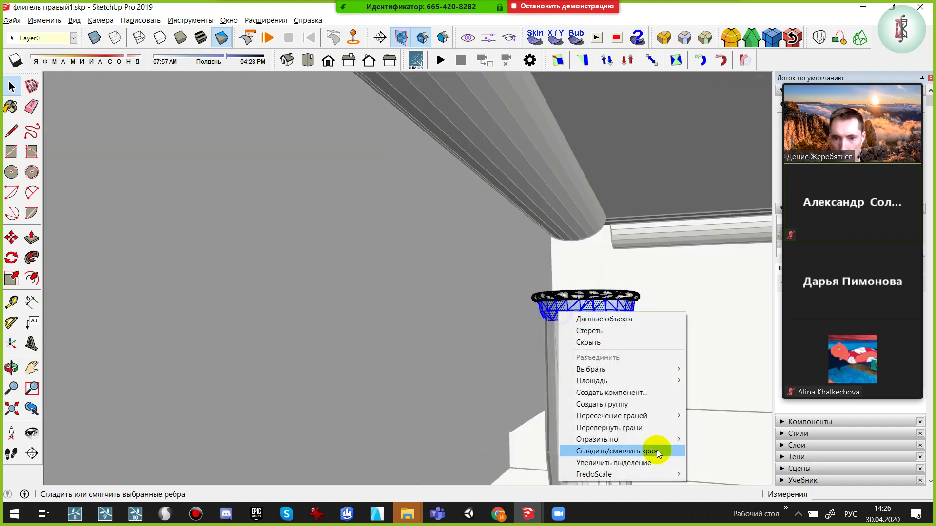
left_click(651, 429)
Reverse the band faces below the funnel rim
mouse_move(648, 402)
middle_mouse_down()
mouse_move(591, 311)
mouse_move(391, 311)
mouse_move(400, 343)
middle_mouse_up()
scroll(359, 286, "up", 2)
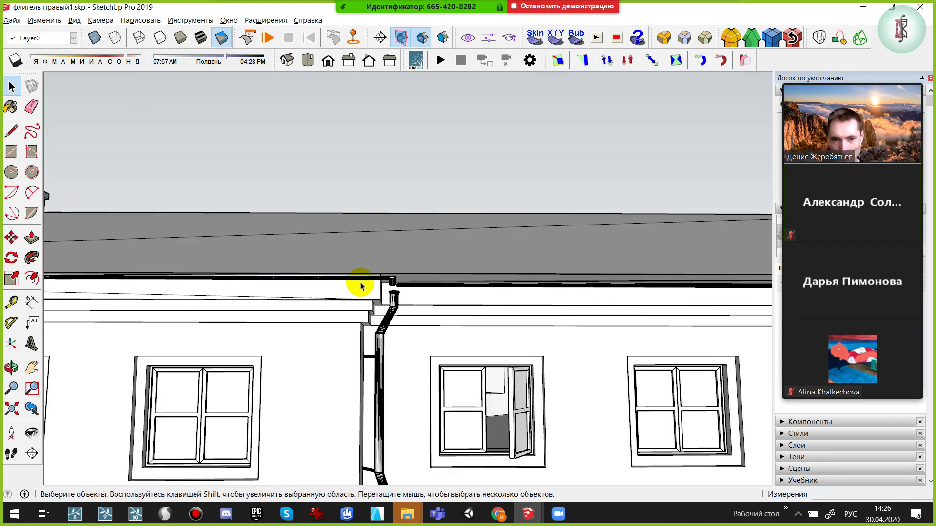
scroll(410, 292, "up", 2)
scroll(425, 305, "up", 2)
scroll(425, 306, "up", 2)
scroll(424, 303, "up", 2)
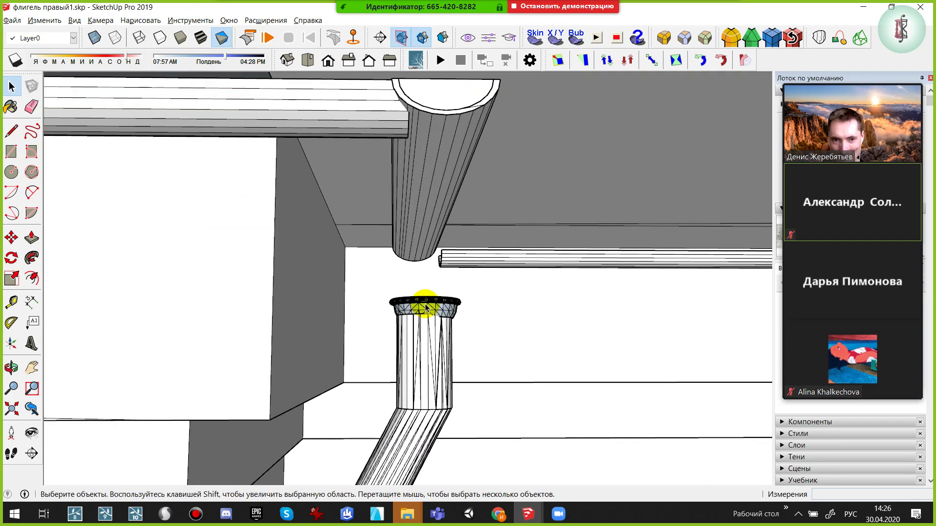
scroll(424, 304, "up", 2)
scroll(430, 313, "up", 1)
left_click_drag(622, 365, 328, 309)
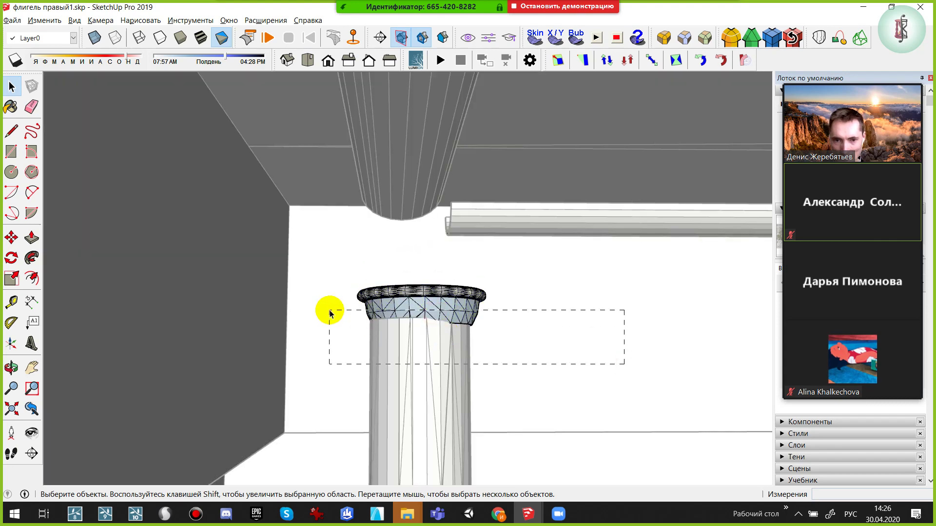
right_click(417, 317)
left_click(445, 431)
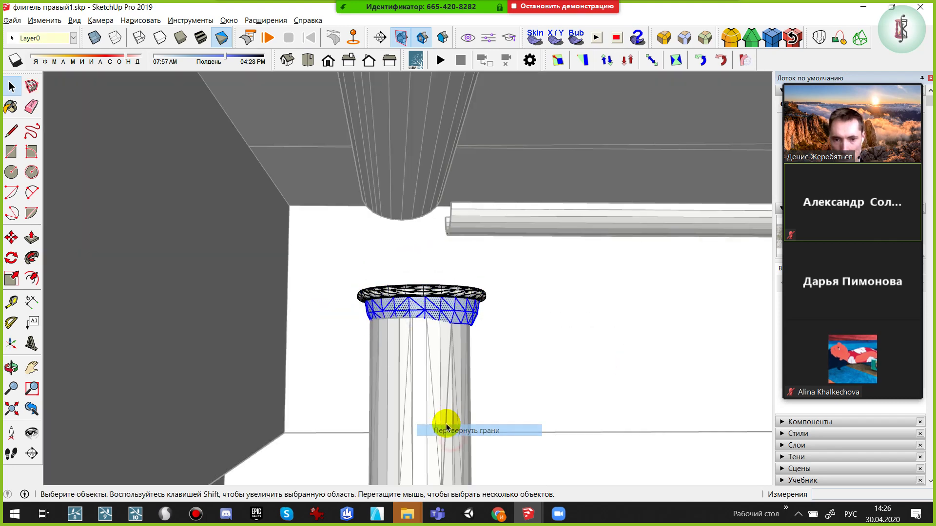
Orbit around to inspect the gutter and downpipe
scroll(443, 399, "down", 2)
scroll(438, 396, "down", 1)
mouse_move(438, 395)
middle_mouse_down()
mouse_move(281, 247)
mouse_move(500, 198)
mouse_move(654, 201)
mouse_move(547, 251)
mouse_move(654, 256)
mouse_move(705, 330)
mouse_move(708, 307)
mouse_move(679, 293)
mouse_move(475, 220)
mouse_move(279, 182)
mouse_move(334, 251)
middle_mouse_up()
scroll(557, 239, "up", 2)
scroll(557, 236, "up", 2)
Hide the gutter pieces running along the cornice corner
left_click(334, 251)
right_click(324, 240)
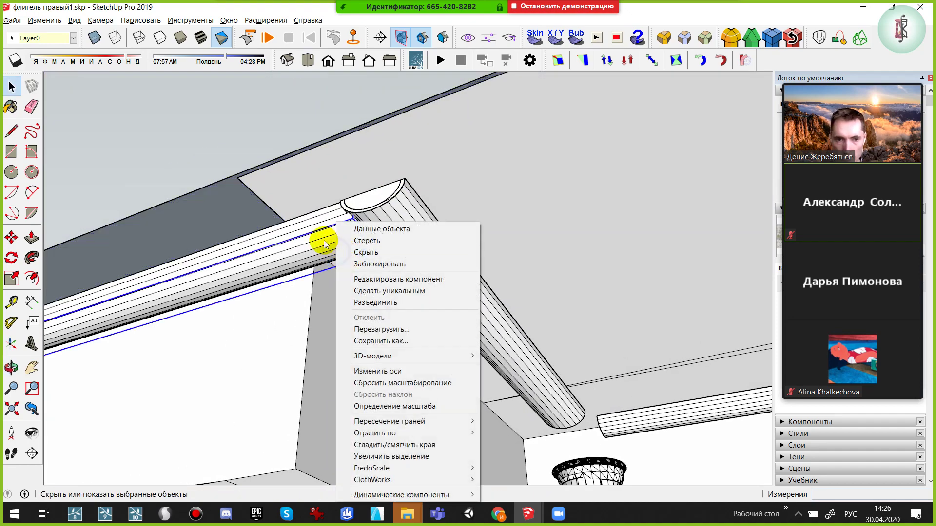
left_click(315, 235)
right_click(317, 219)
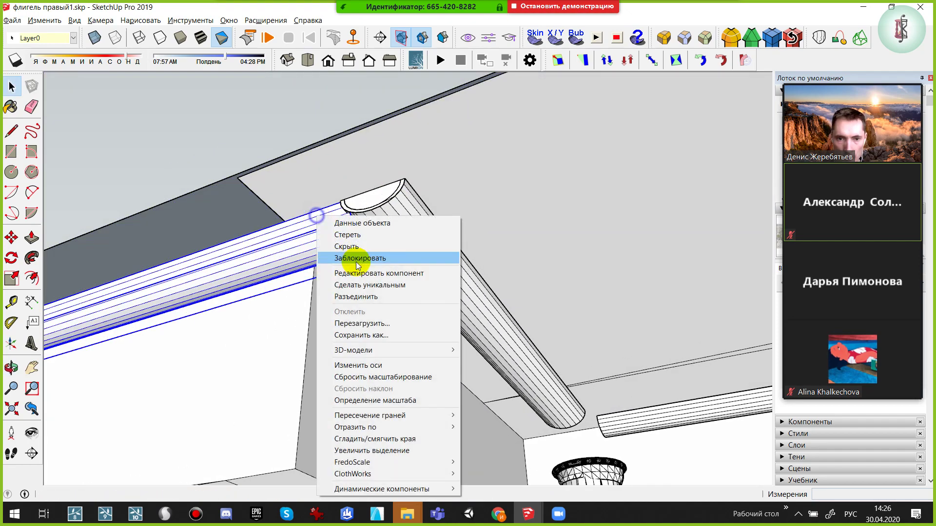
left_click(337, 244)
mouse_move(336, 244)
middle_mouse_down()
mouse_move(377, 251)
mouse_move(363, 251)
middle_mouse_up()
right_click(363, 251)
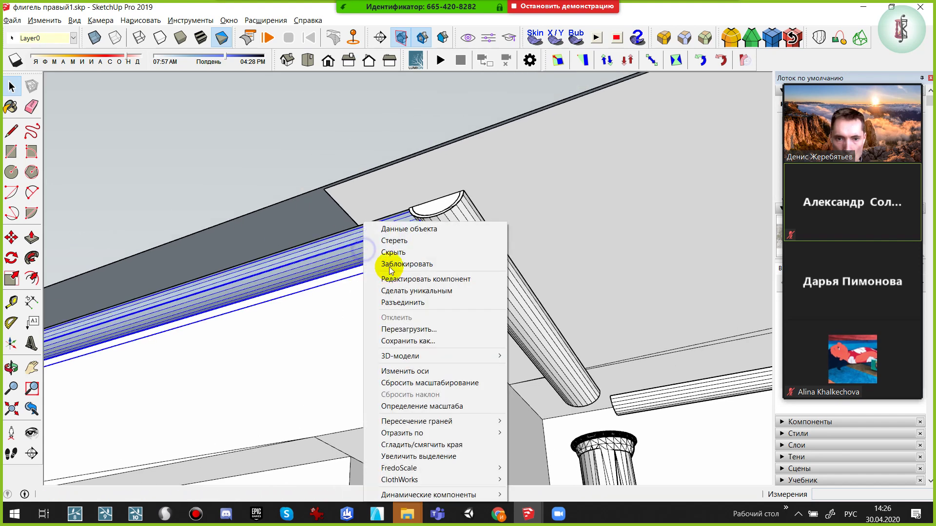
left_click(383, 245)
scroll(362, 242, "up", 1)
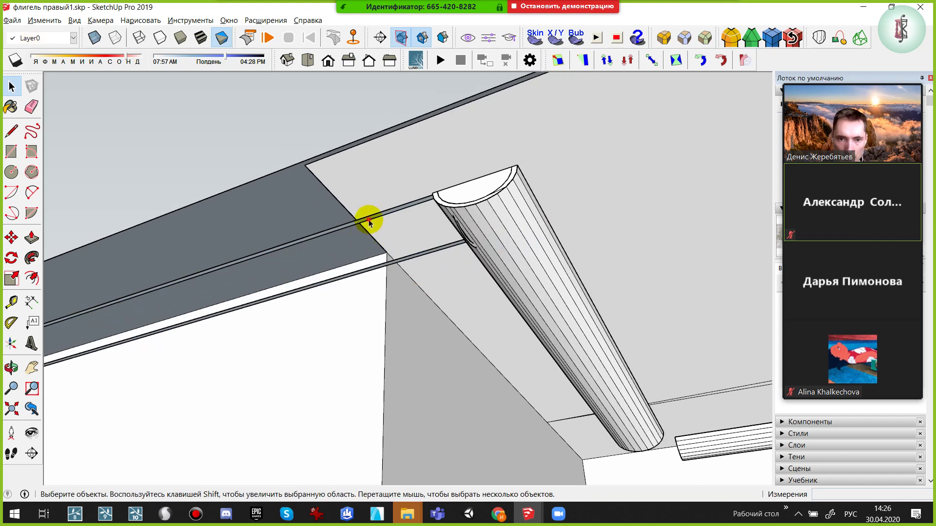
left_click(371, 224)
right_click(402, 265)
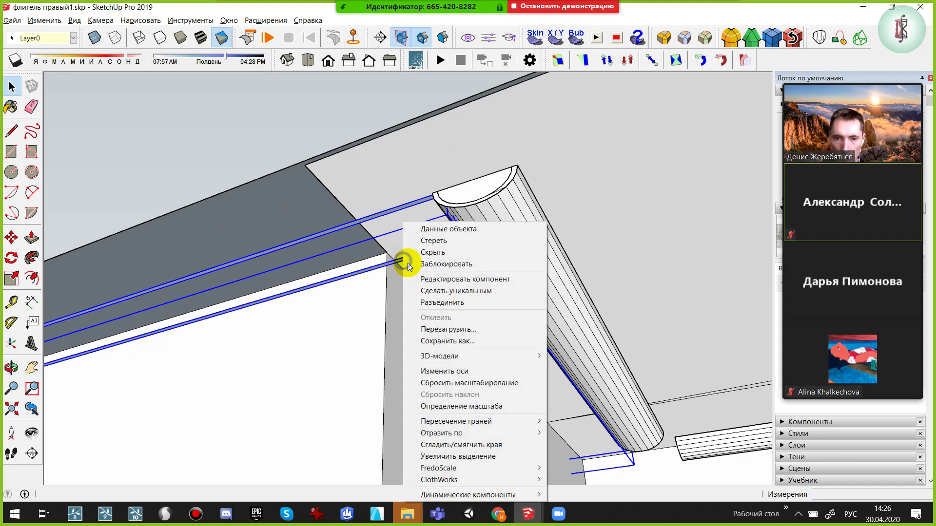
left_click(419, 253)
Try a line and an erase at the cornice edge, undoing the erase
key("l")
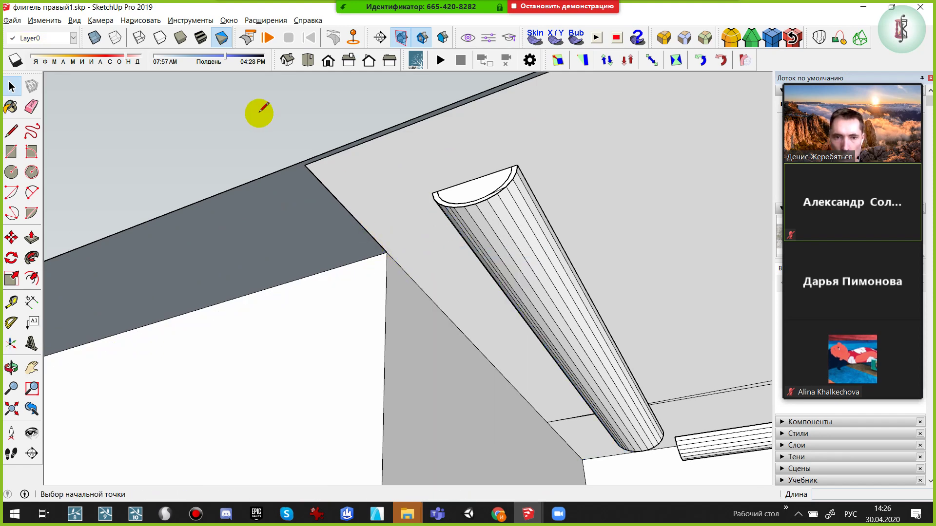
left_click(247, 115)
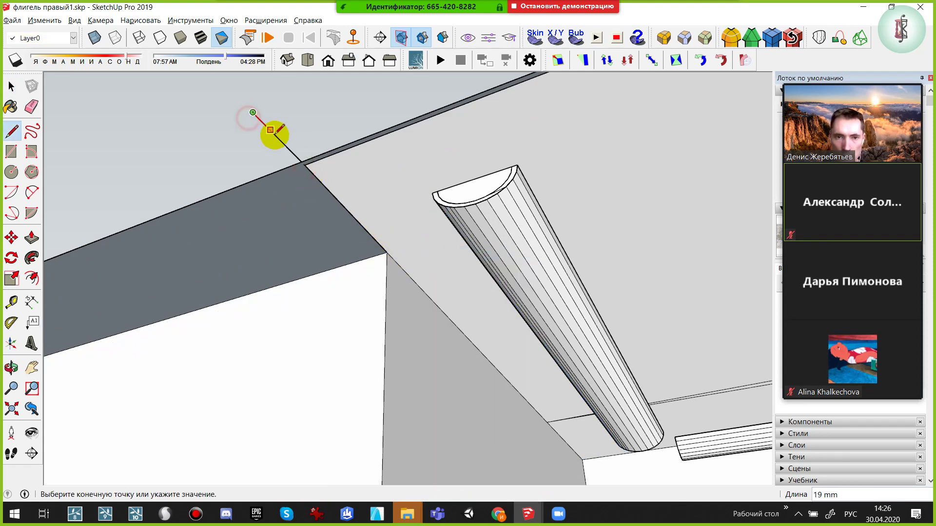
key("e")
left_click(292, 154)
key("ctrl+z")
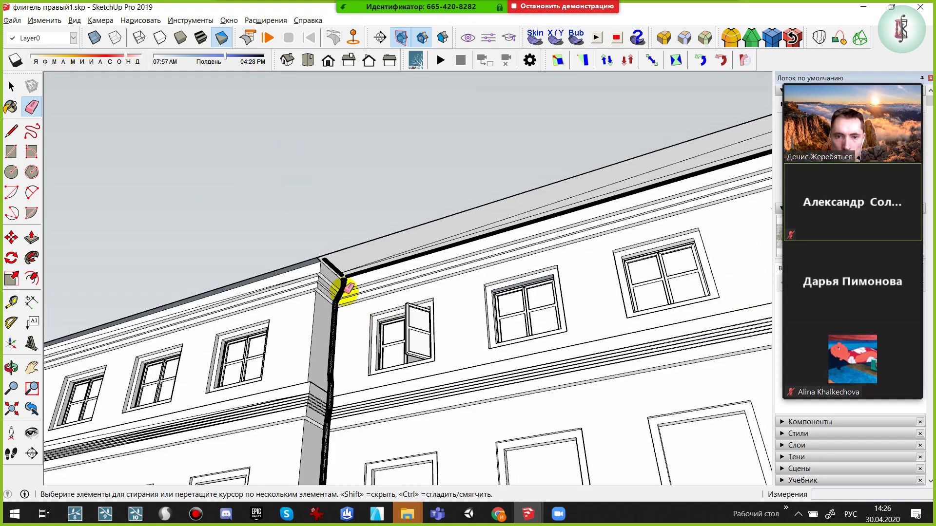
scroll(342, 288, "up", 3)
scroll(301, 251, "up", 3)
scroll(301, 251, "up", 2)
Draw a rectangle closing the open cornice end at the corner
key("r")
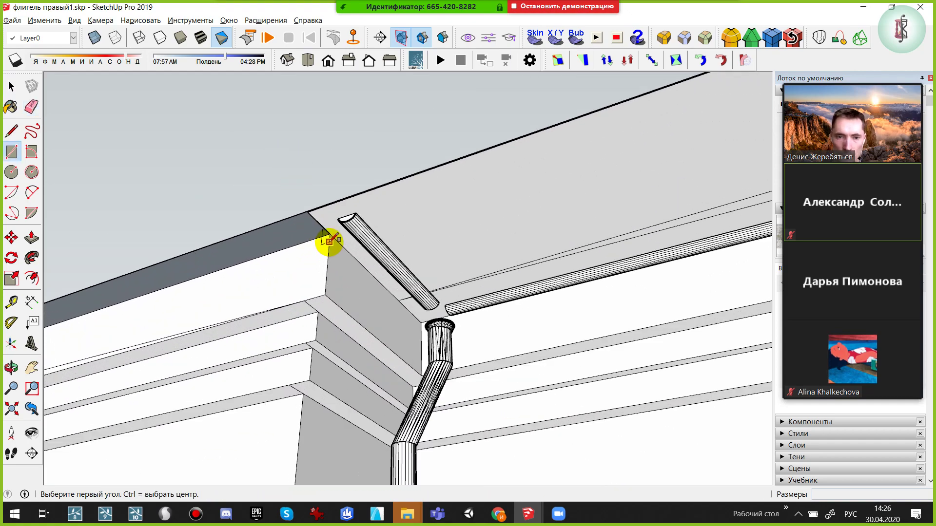
left_click(330, 234)
middle_click_drag(330, 233, 296, 328)
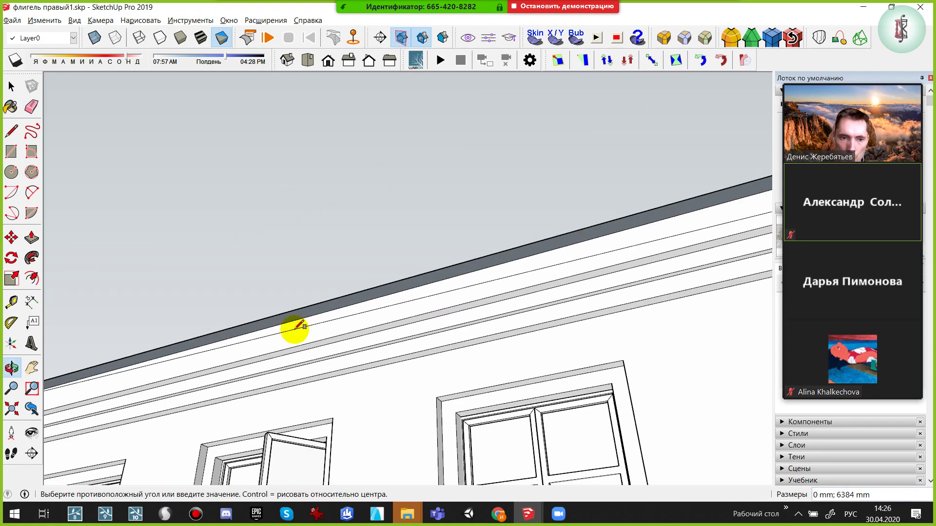
middle_click_drag(676, 224, 430, 370)
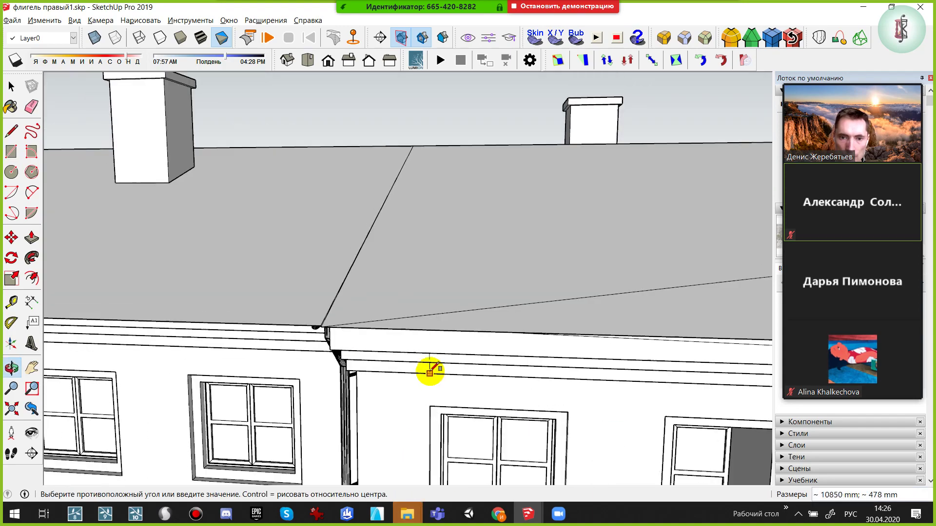
scroll(428, 369, "down", 3)
scroll(424, 369, "down", 3)
mouse_move(424, 370)
middle_mouse_down()
mouse_move(592, 433)
mouse_move(607, 451)
mouse_move(358, 299)
middle_mouse_up()
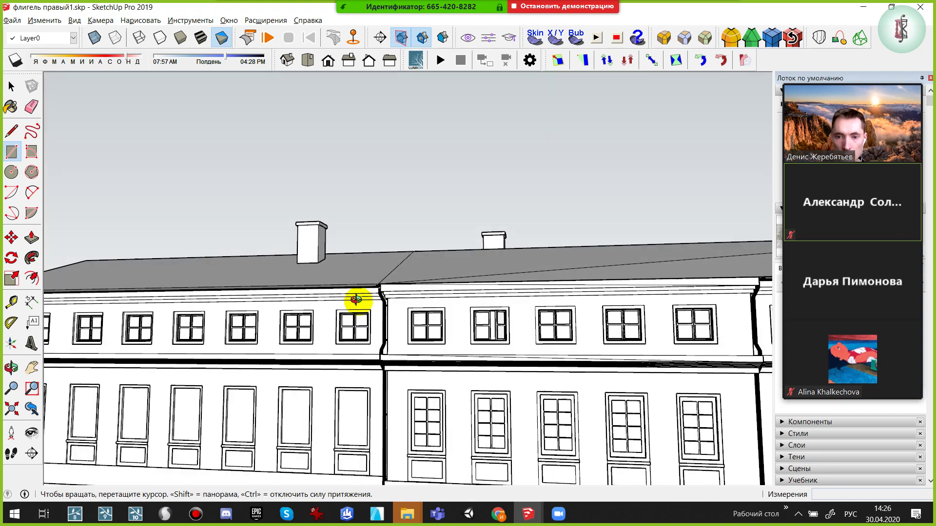
scroll(371, 251, "up", 2)
scroll(341, 209, "up", 2)
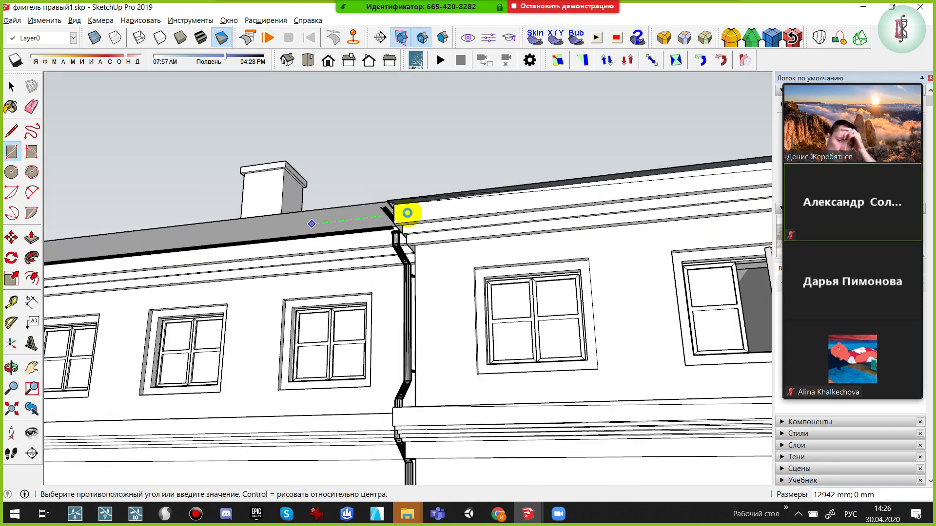
scroll(404, 213, "up", 3)
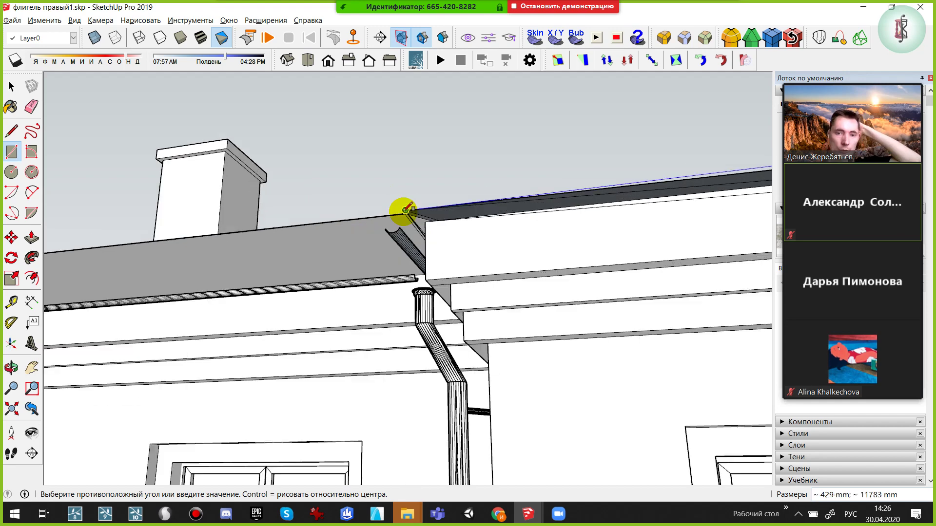
middle_click_drag(404, 213, 492, 130)
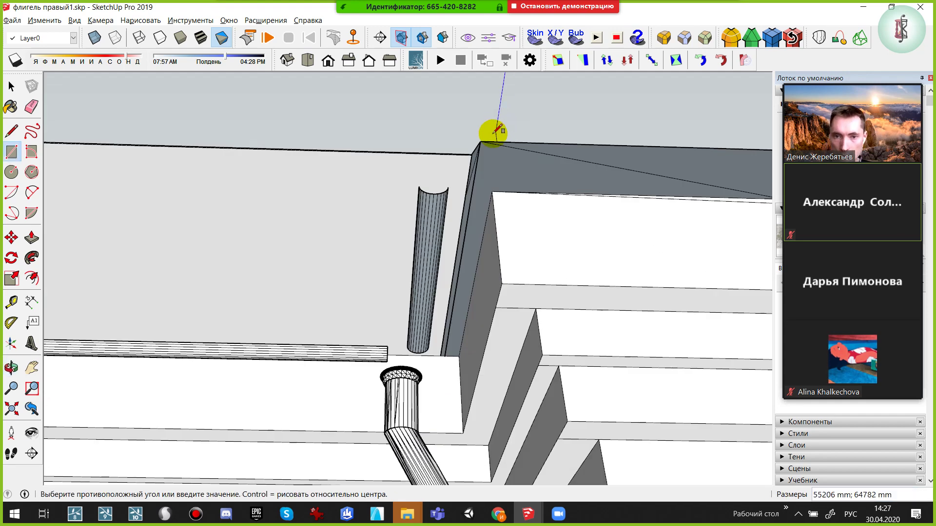
left_click(480, 141)
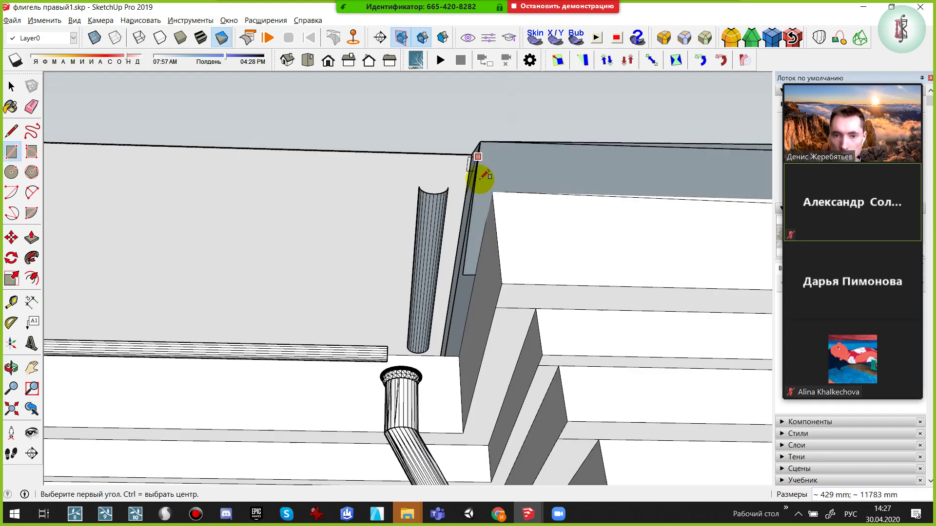
scroll(475, 274, "down", 3)
middle_click_drag(480, 234, 507, 303)
Unhide all hidden geometry and switch to the Shaded with Textures style
key("space")
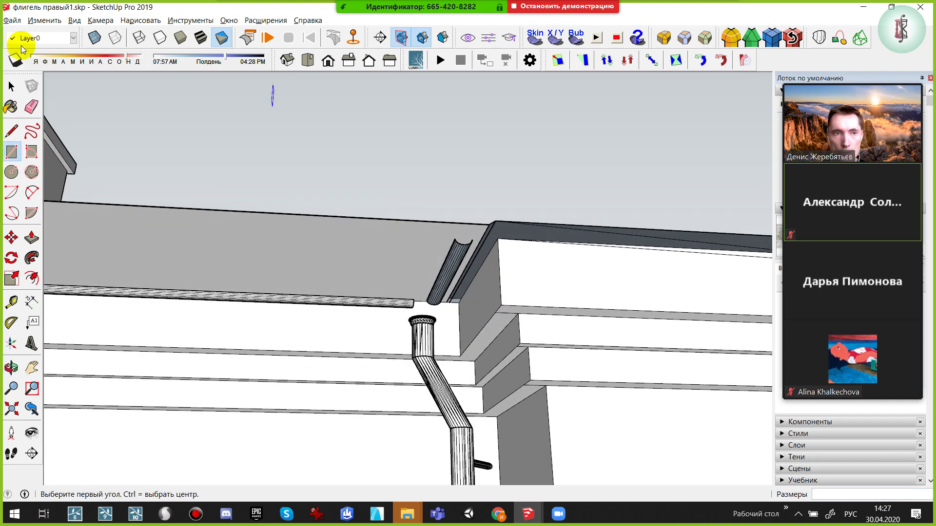
left_click(49, 21)
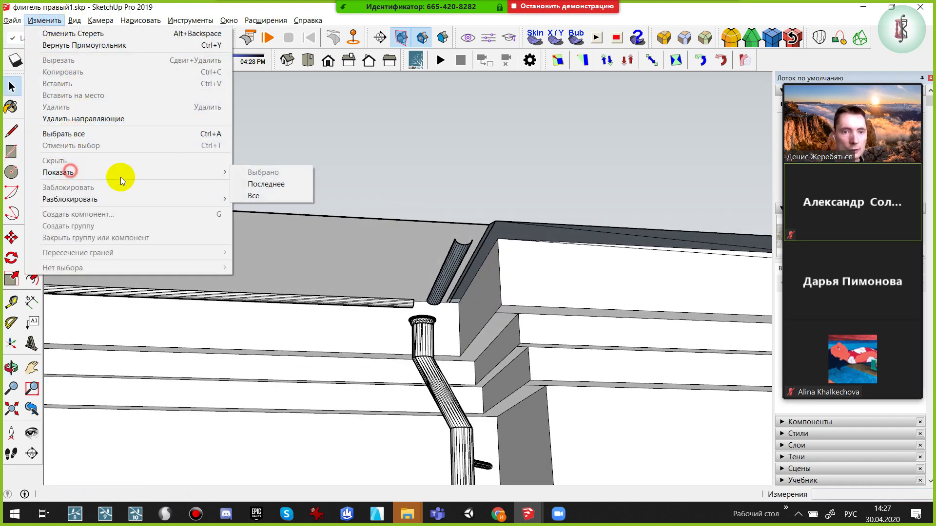
left_click(270, 199)
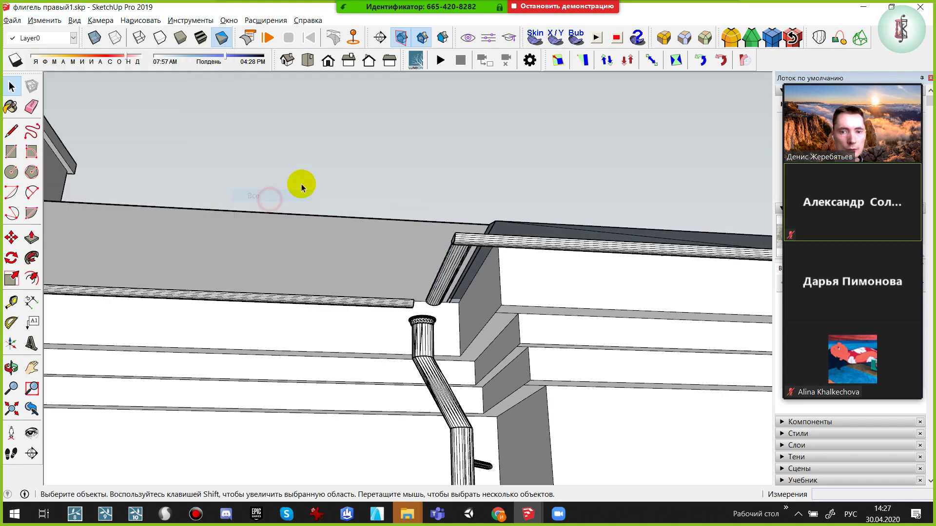
mouse_move(303, 184)
middle_mouse_down()
mouse_move(369, 284)
mouse_move(408, 372)
middle_mouse_up()
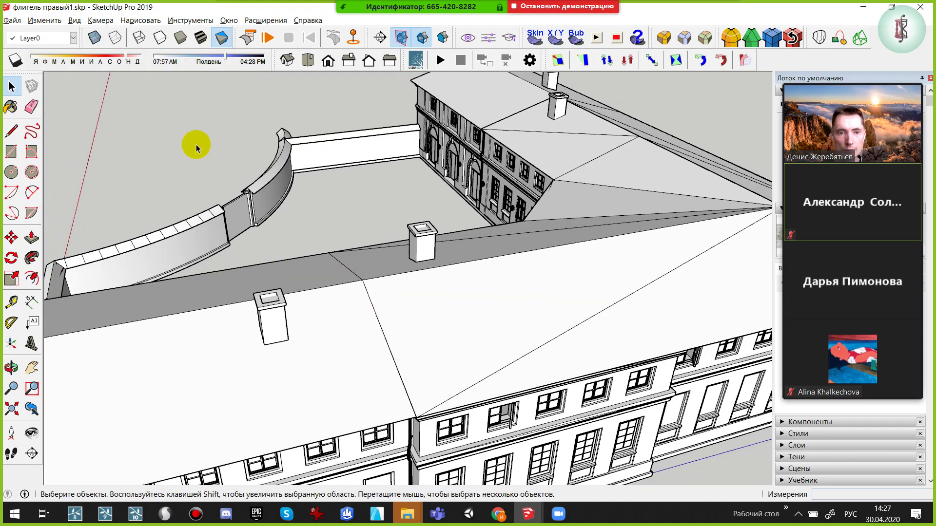
left_click(201, 37)
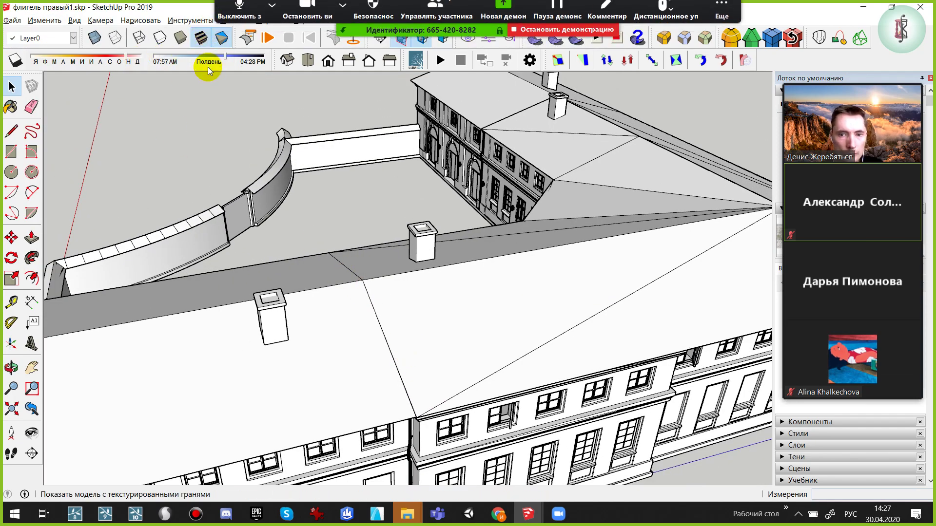
Select the curved courtyard wall group and save the model
mouse_move(289, 204)
middle_mouse_down()
mouse_move(650, 268)
mouse_move(378, 250)
mouse_move(543, 272)
mouse_move(536, 320)
mouse_move(561, 320)
mouse_move(445, 337)
mouse_move(344, 335)
middle_mouse_up()
scroll(414, 251, "down", 3)
scroll(545, 318, "up", 3)
left_click(545, 318)
scroll(544, 317, "down", 2)
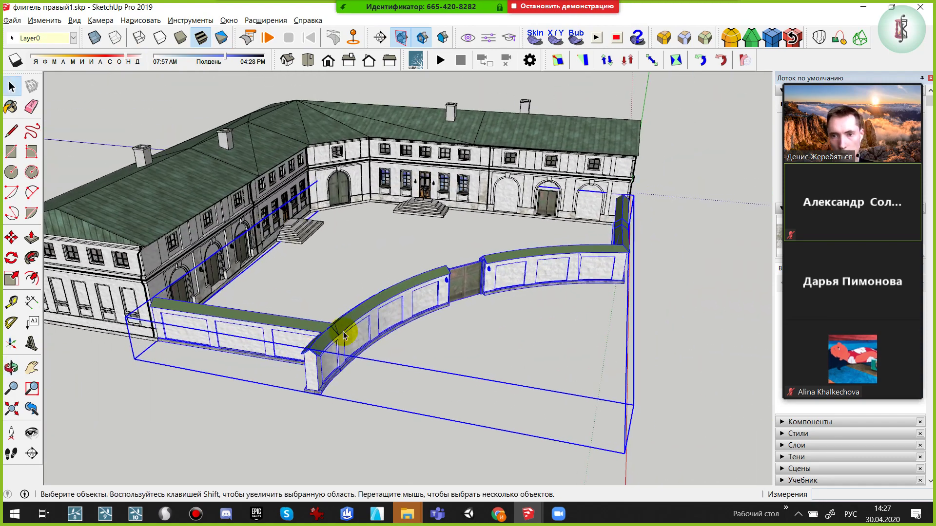
left_click(12, 20)
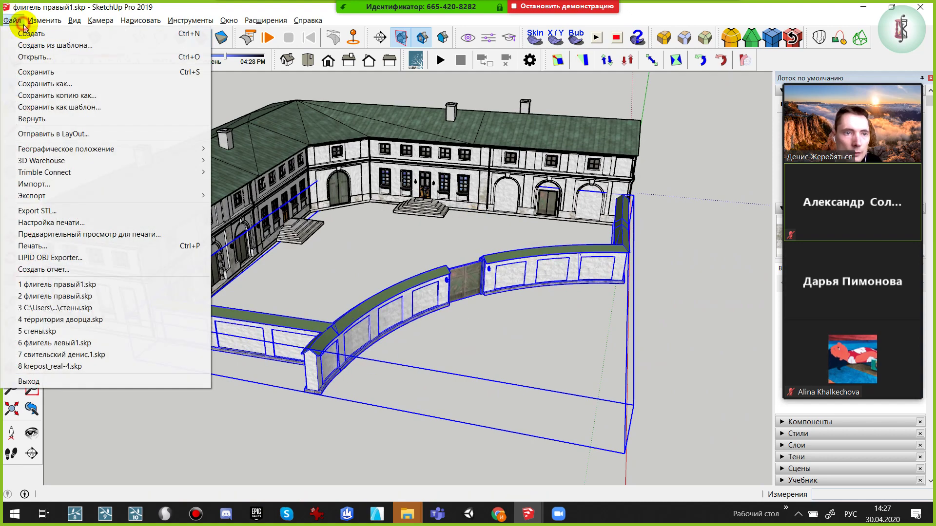
left_click(31, 68)
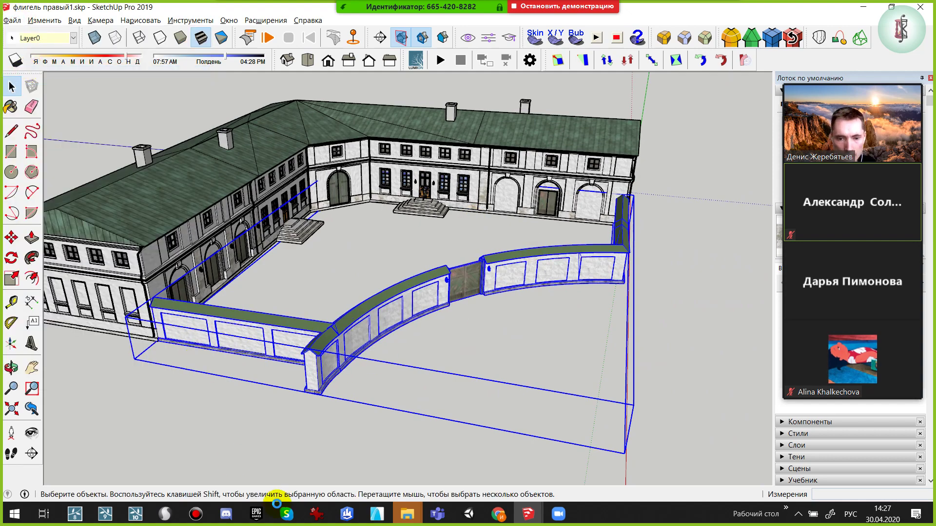
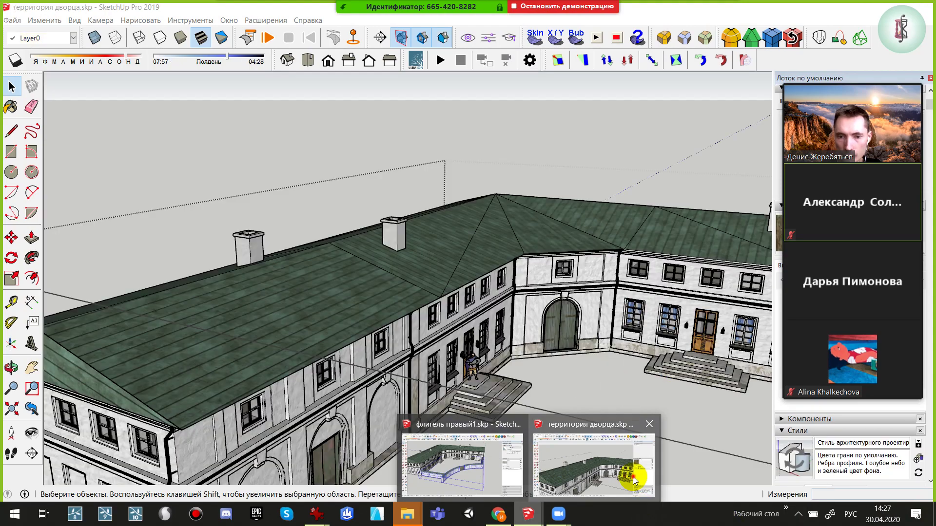
Bring территория дворца.skp forward, orbit it to a new angle, then switch windows
left_click(633, 477)
left_click_drag(387, 313, 507, 307)
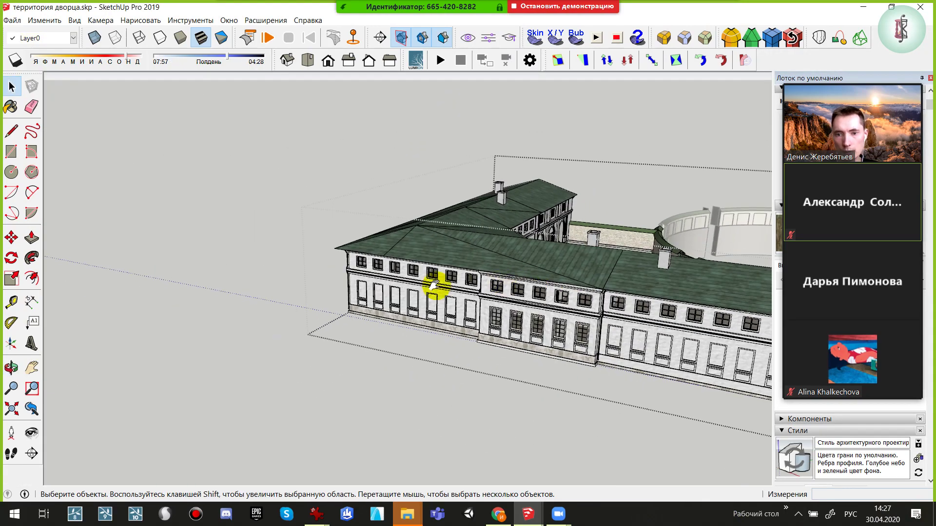
middle_click_drag(507, 306, 504, 313)
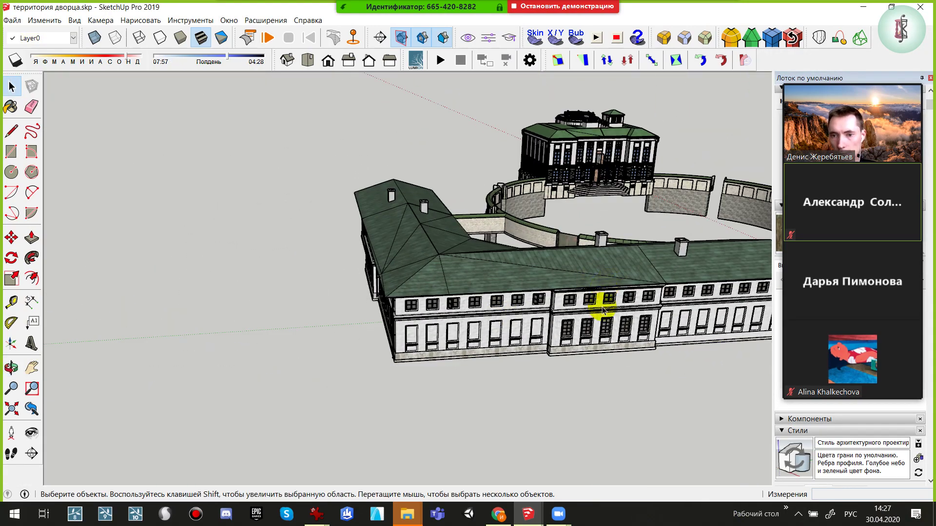
key("alt+Tab")
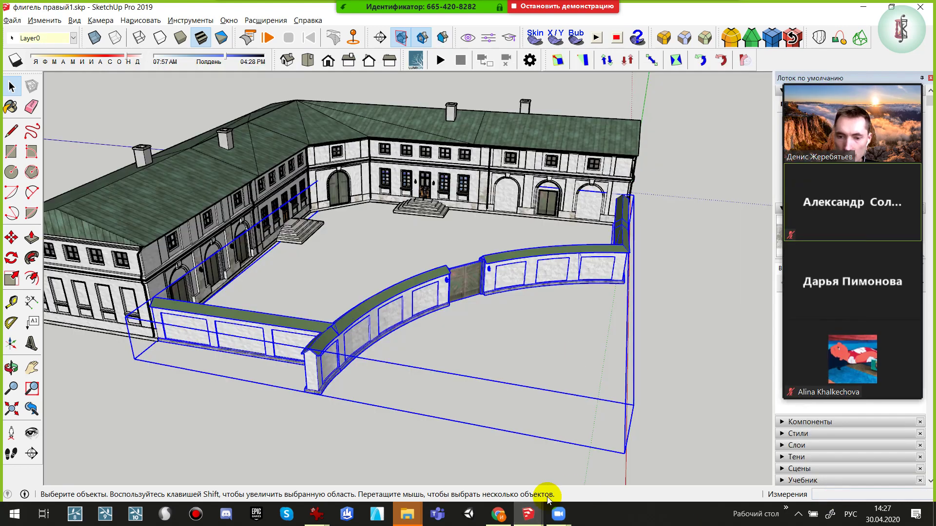
mouse_move(407, 514)
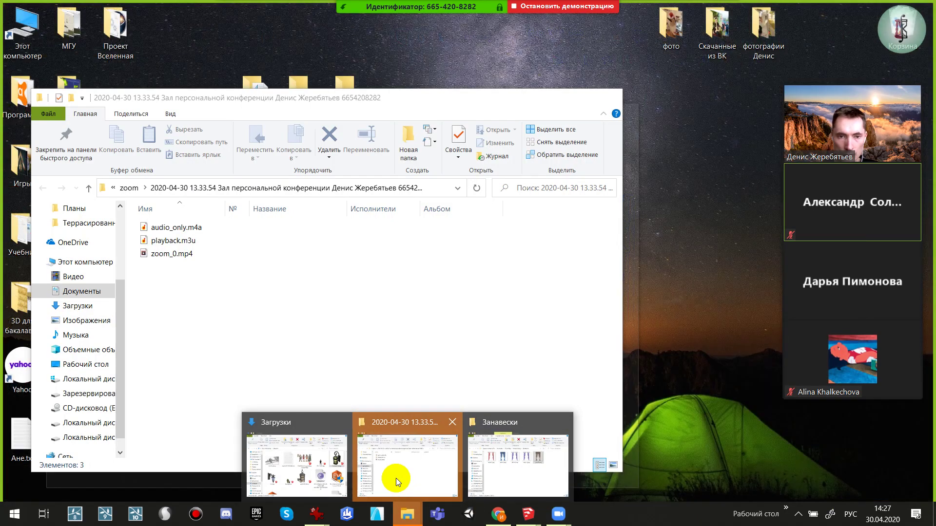
Close the zoom recording folder and open the 2. Дворец project folder
left_click(453, 422)
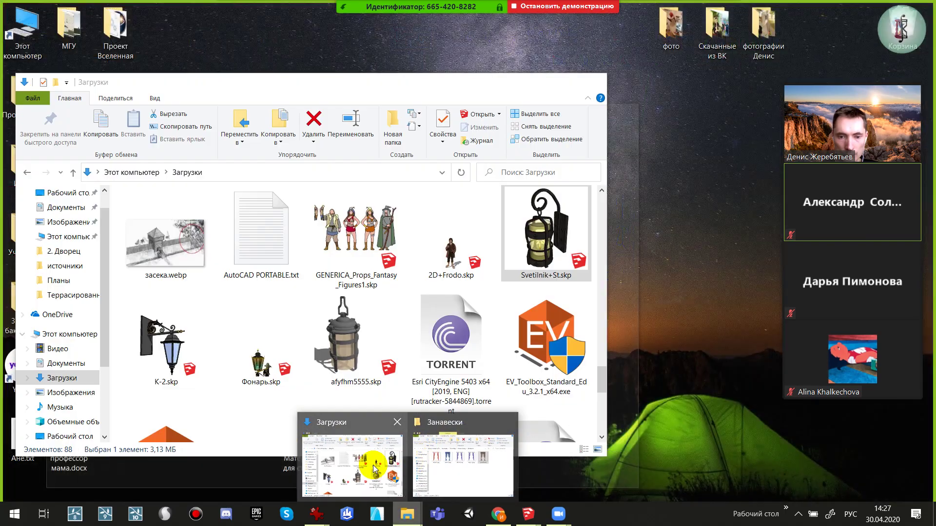
left_click(439, 457)
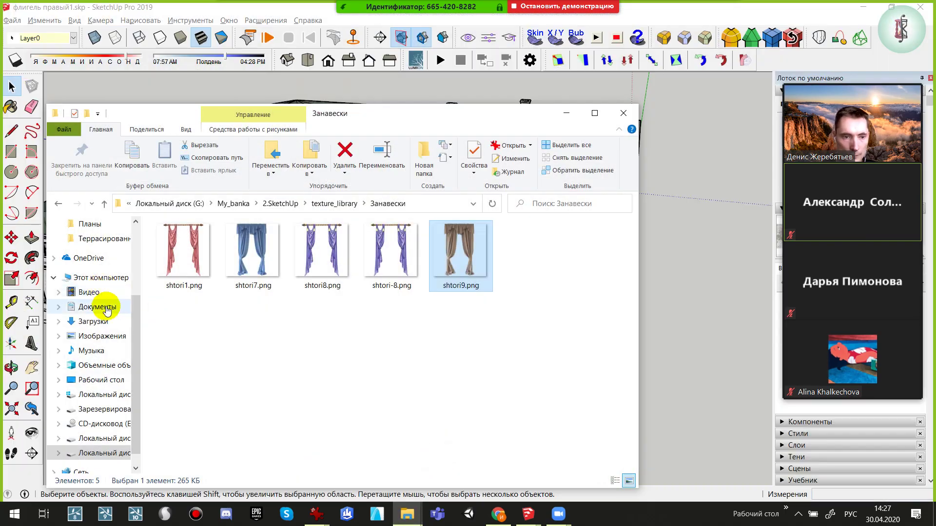
left_click(96, 256)
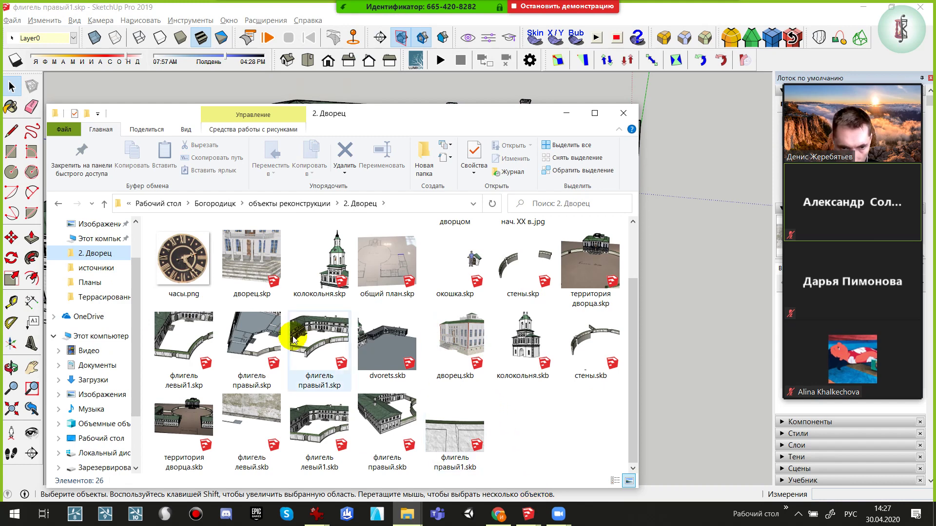
Browse the palace .skp files, then open the часы.png clock image
left_click(266, 341)
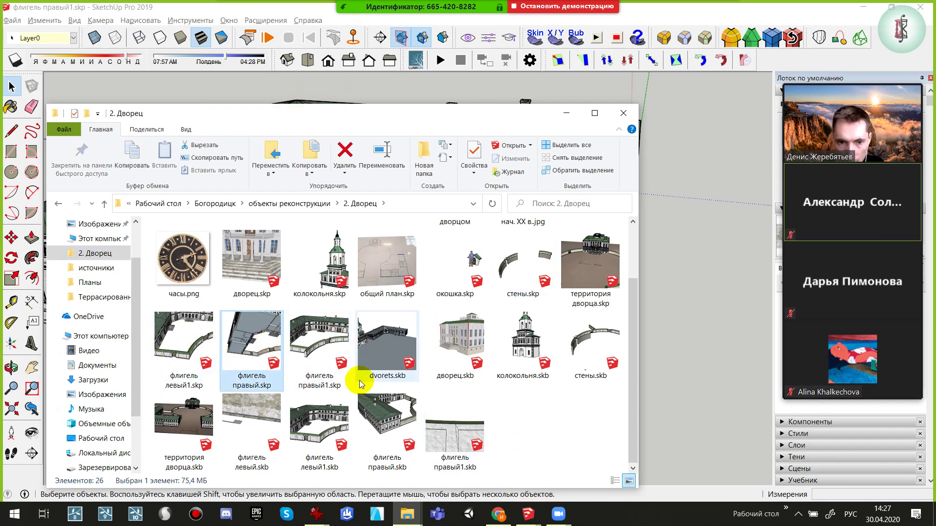
left_click(260, 343)
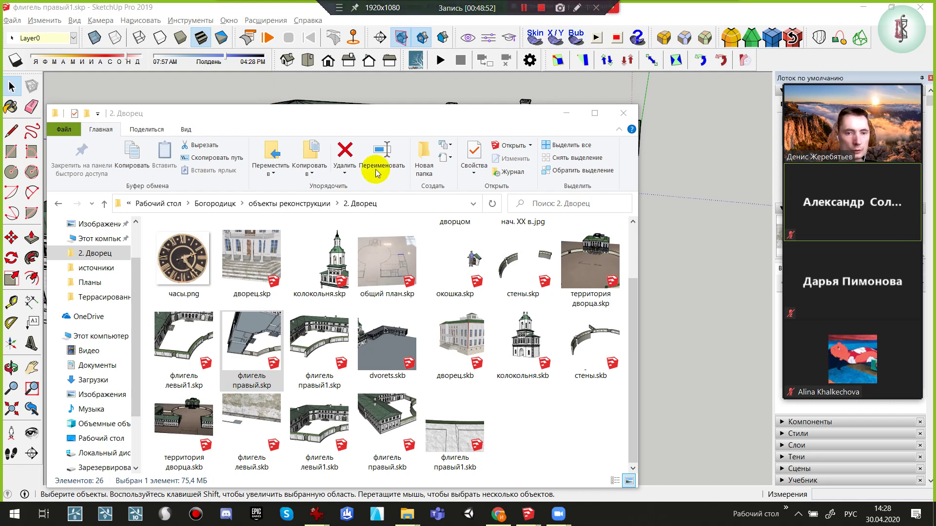
left_click(258, 358)
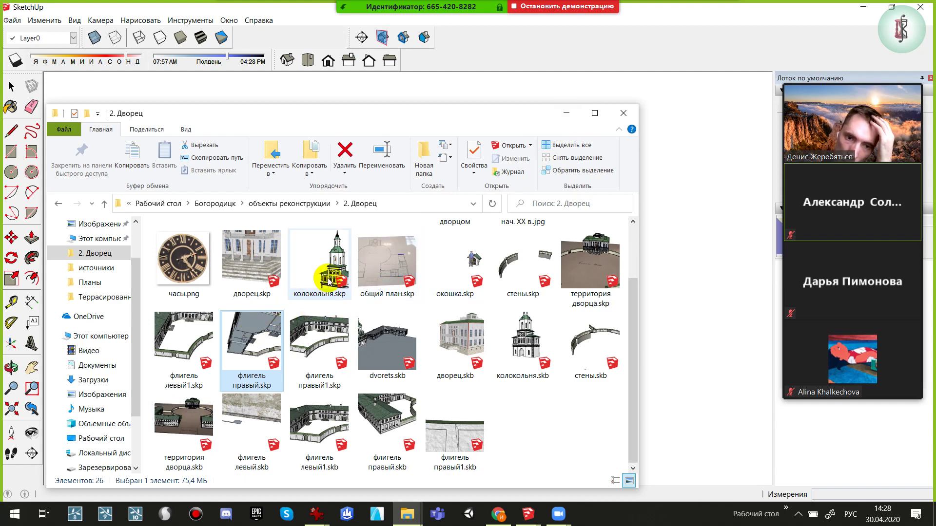
left_click(313, 296)
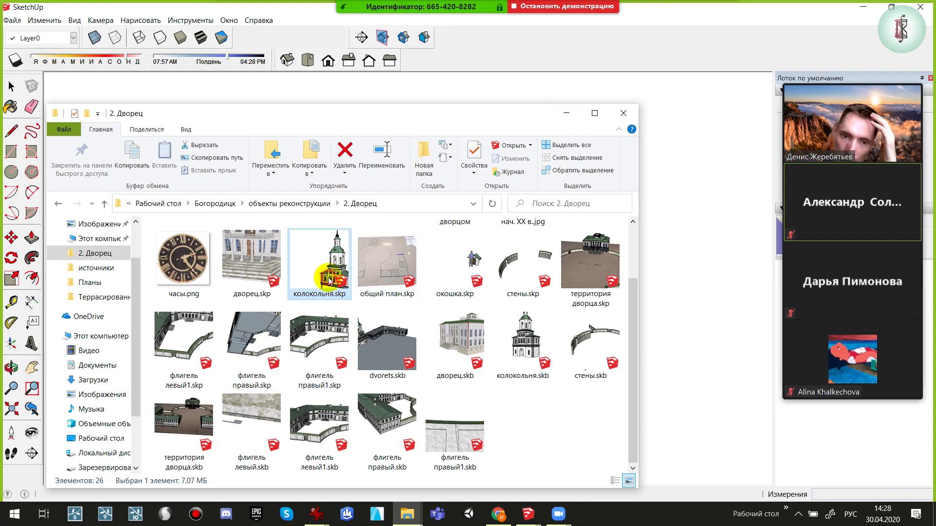
double_click(180, 262)
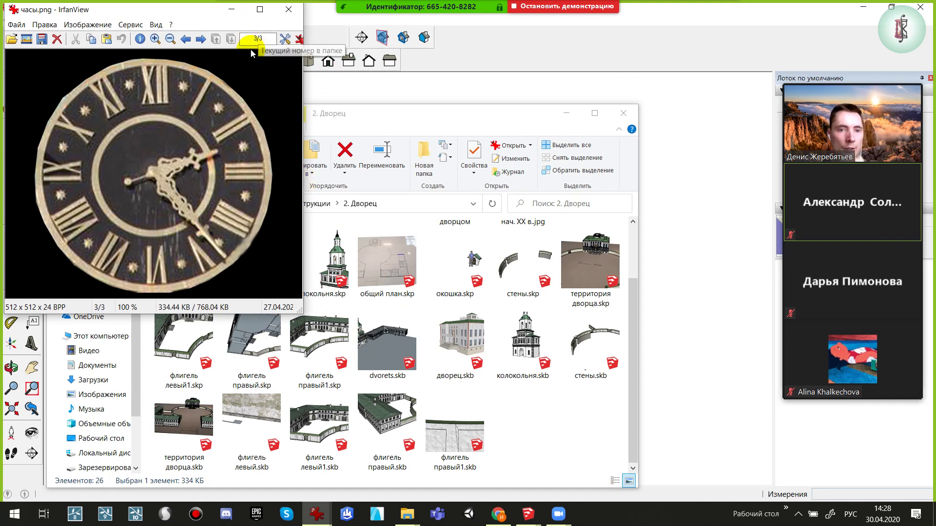
Mark a rectangle over part of the часы.png clock face, then close IrfanView
left_click_drag(259, 57, 158, 196)
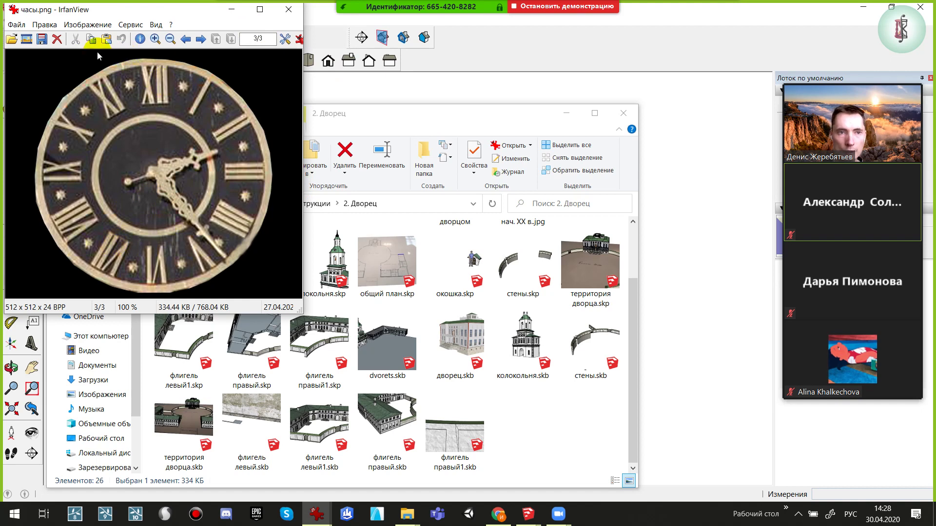
left_click(290, 9)
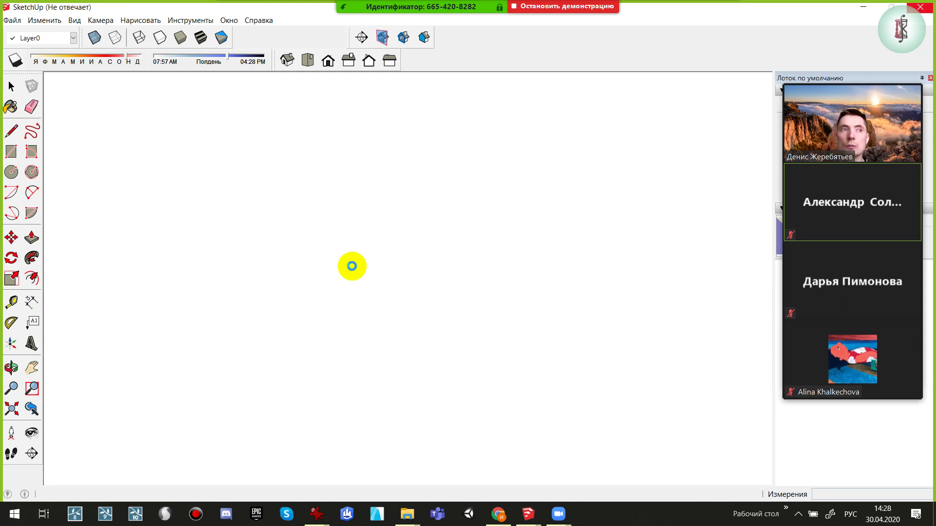
Go to источники > Планы and select план1-всей территории дворца.jpg
key("alt+Tab")
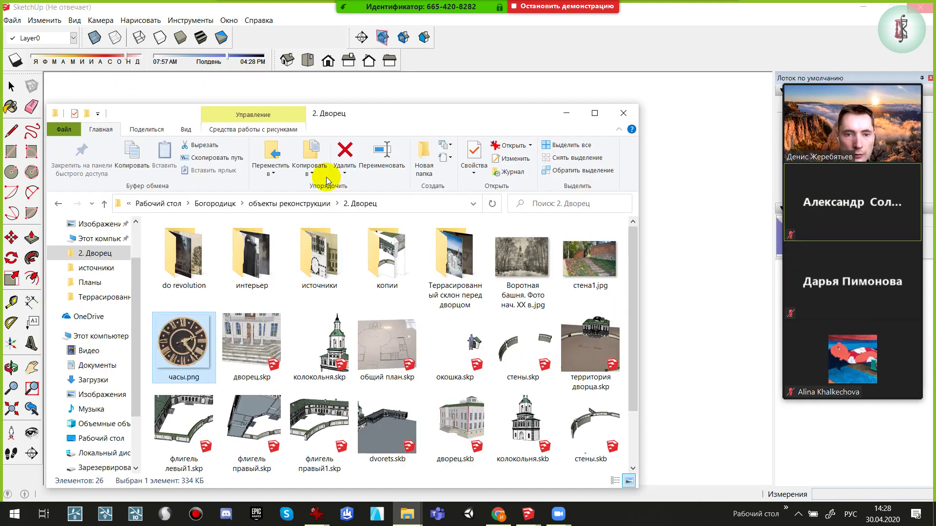
double_click(322, 251)
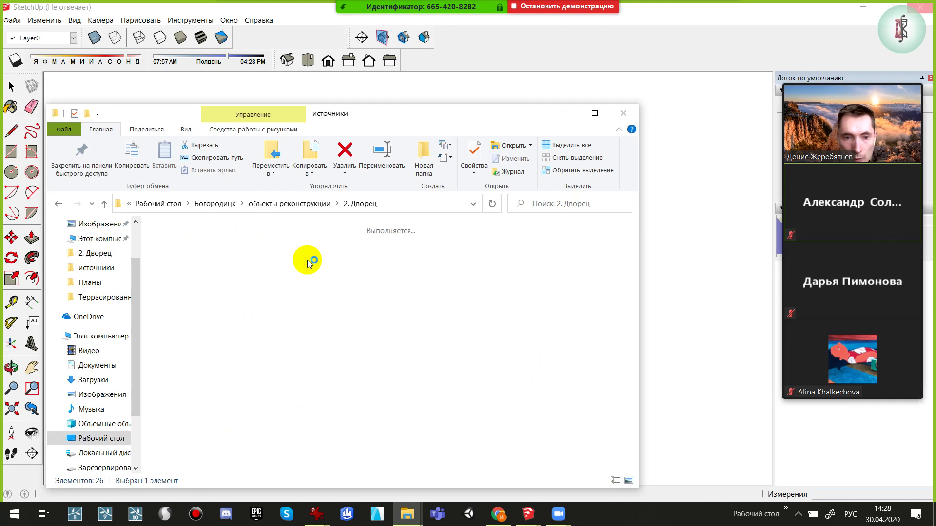
double_click(195, 300)
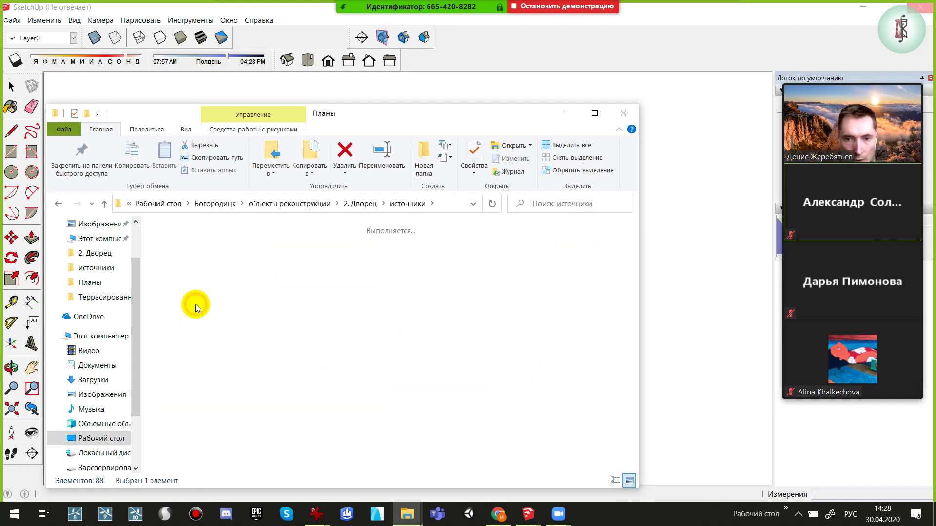
scroll(481, 374, "down", 1)
left_click(465, 329)
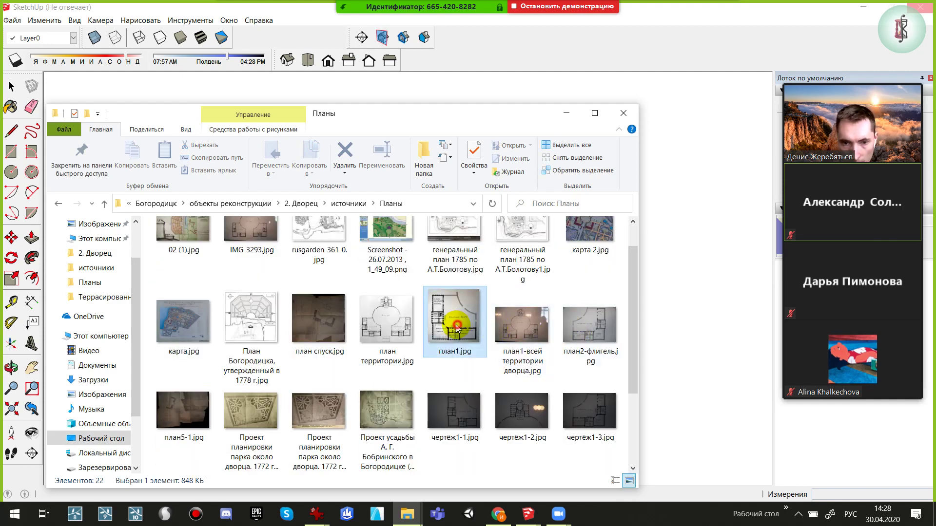
left_click(536, 331)
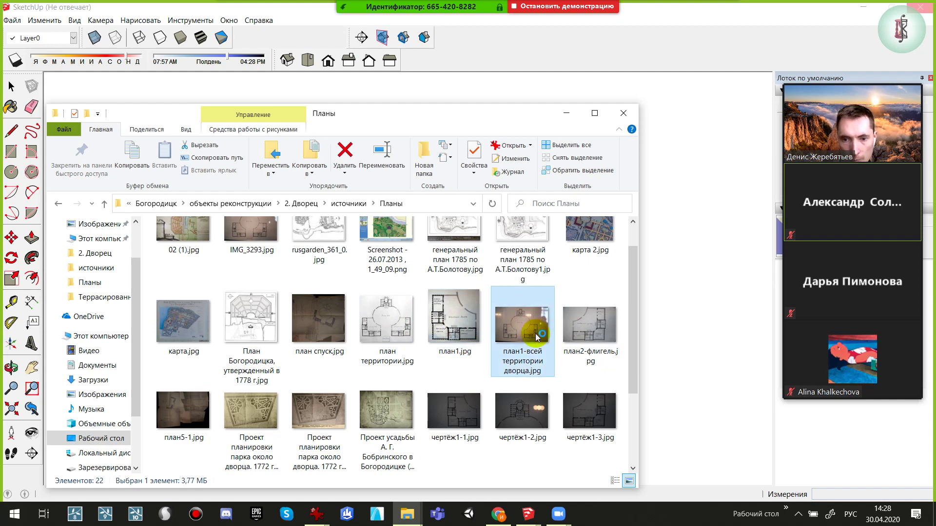
Zoom into the whole-territory palace plan in IrfanView, then close it
scroll(288, 468, "up", 5)
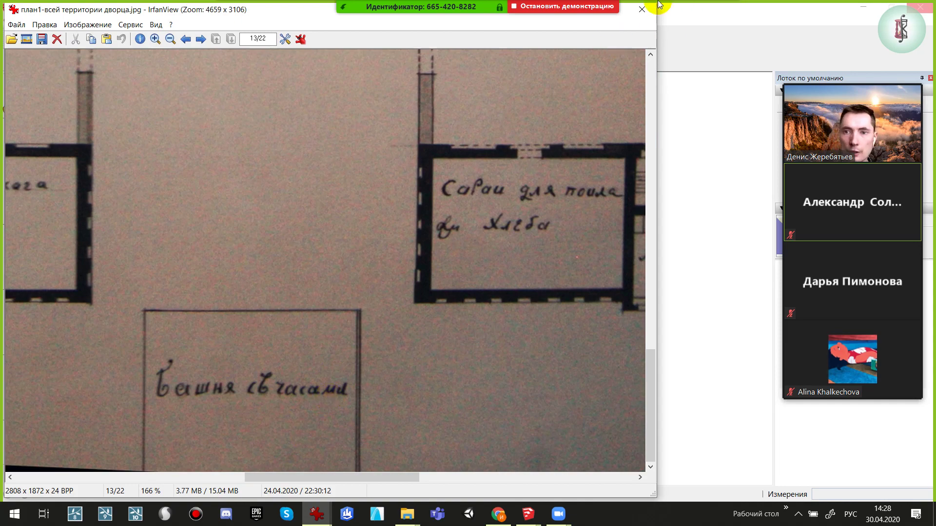
left_click(642, 10)
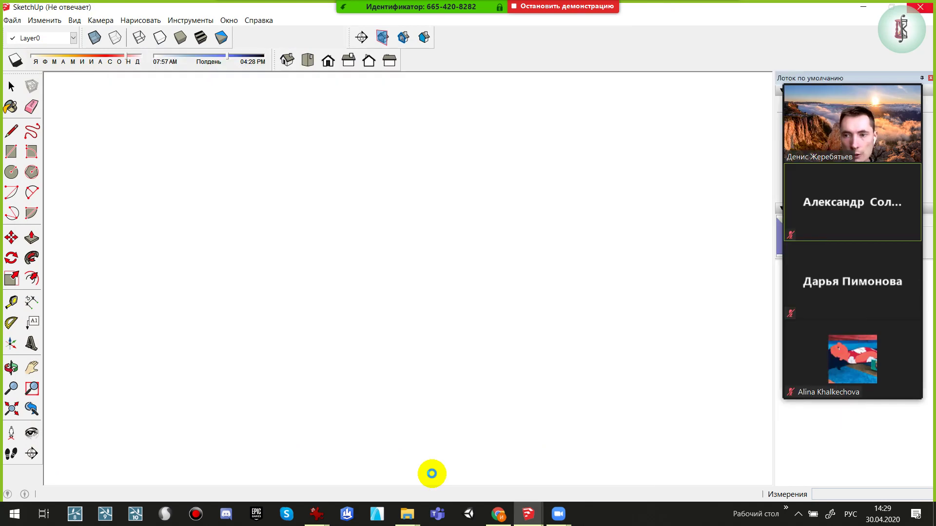
Return to флигель правый.skp and dismiss both version warnings
key("alt+Tab")
key("Escape")
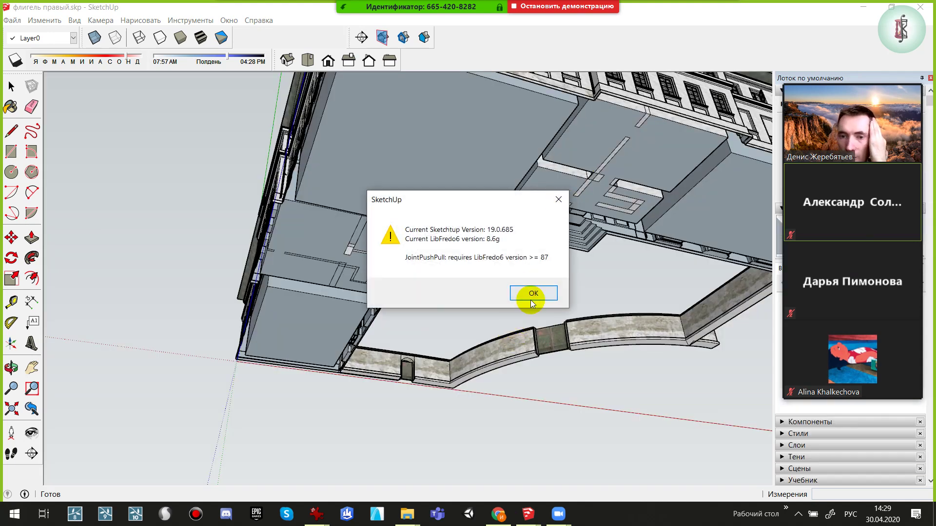
left_click(533, 304)
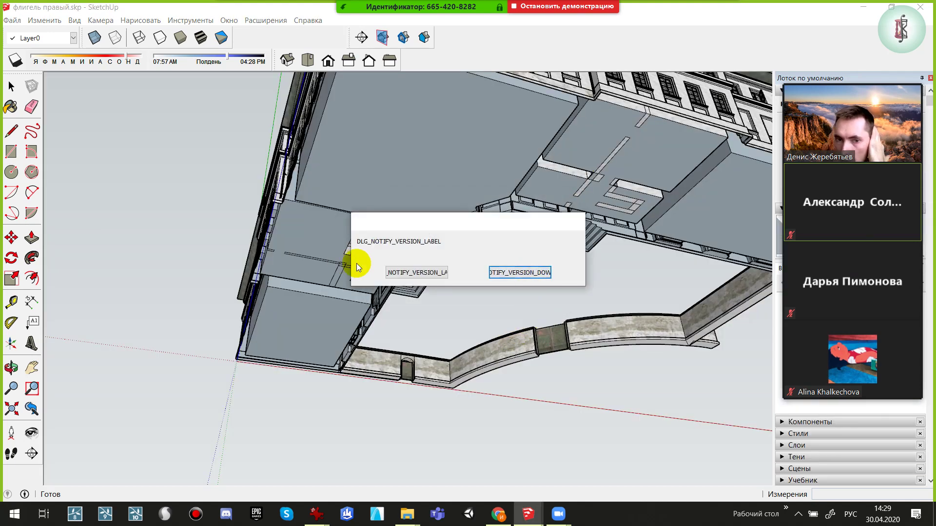
left_click(387, 271)
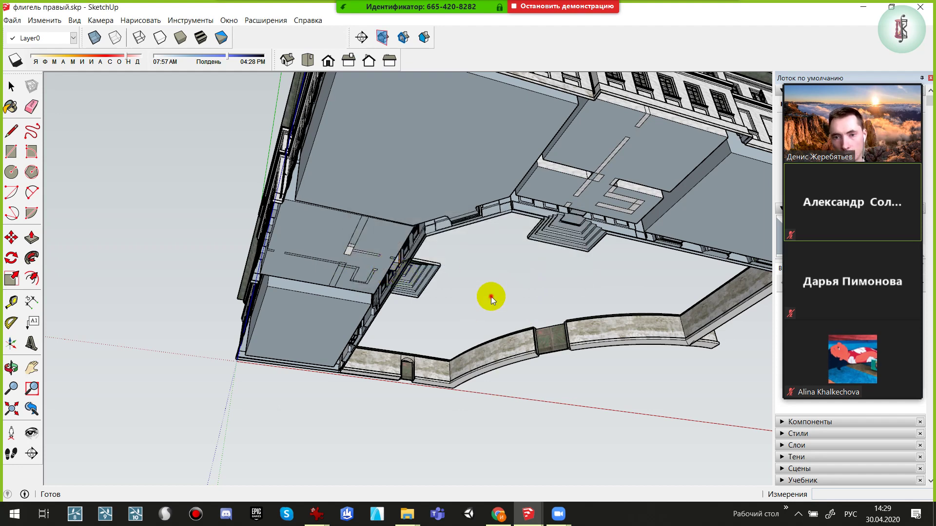
Orbit the right wing from below to above the roof, showing the whole L-shaped wing
middle_click_drag(490, 296, 519, 274)
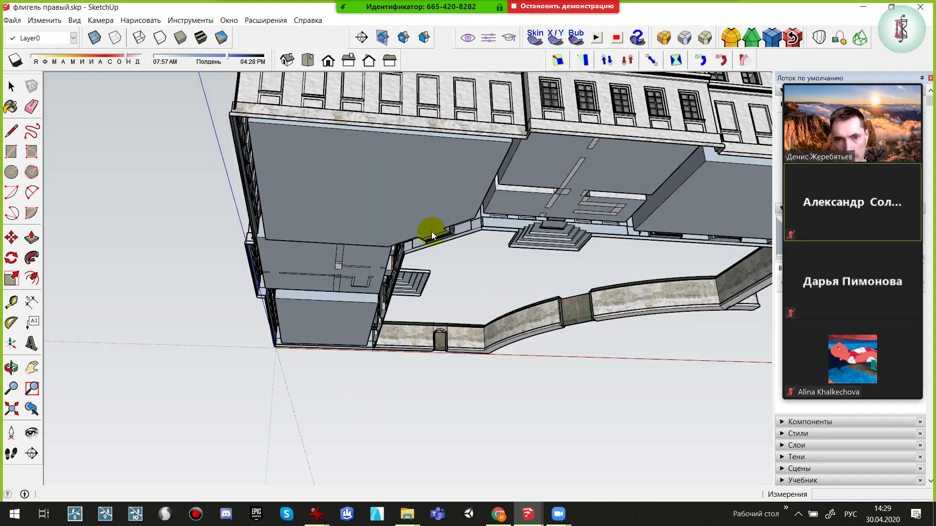
middle_click_drag(455, 298, 462, 271)
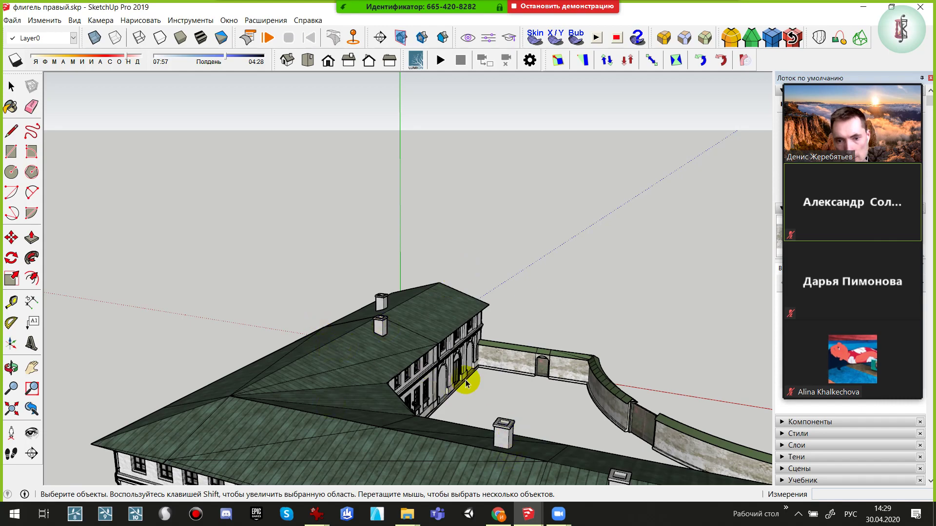
mouse_move(508, 387)
middle_mouse_down()
mouse_move(463, 287)
mouse_move(141, 263)
mouse_move(445, 323)
mouse_move(560, 286)
mouse_move(354, 322)
mouse_move(303, 293)
mouse_move(354, 277)
middle_mouse_up()
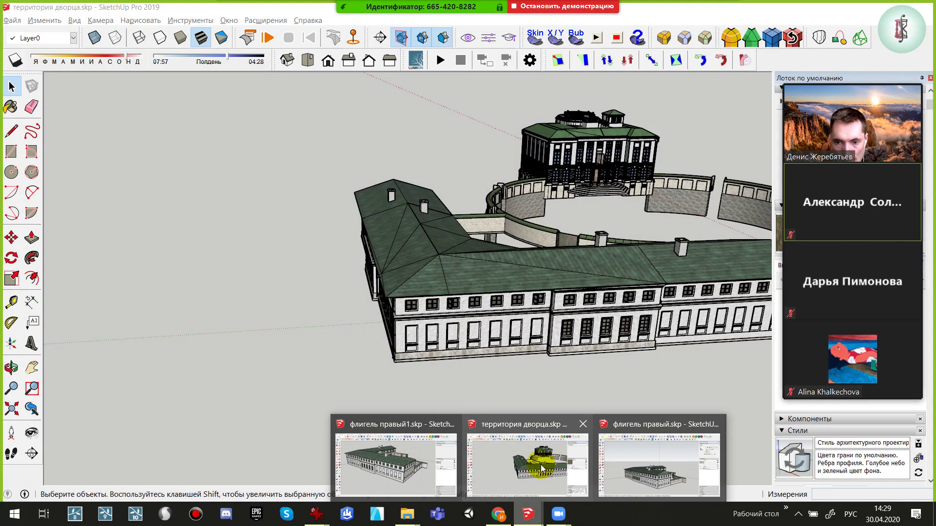
mouse_move(408, 514)
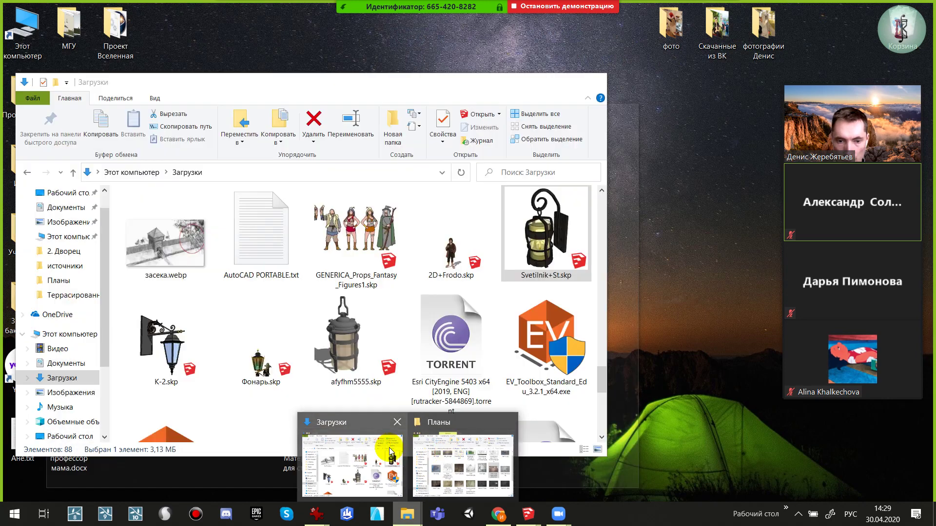
Go back up to the 2. Дворец folder and open флигель левый1.skp
left_click(460, 463)
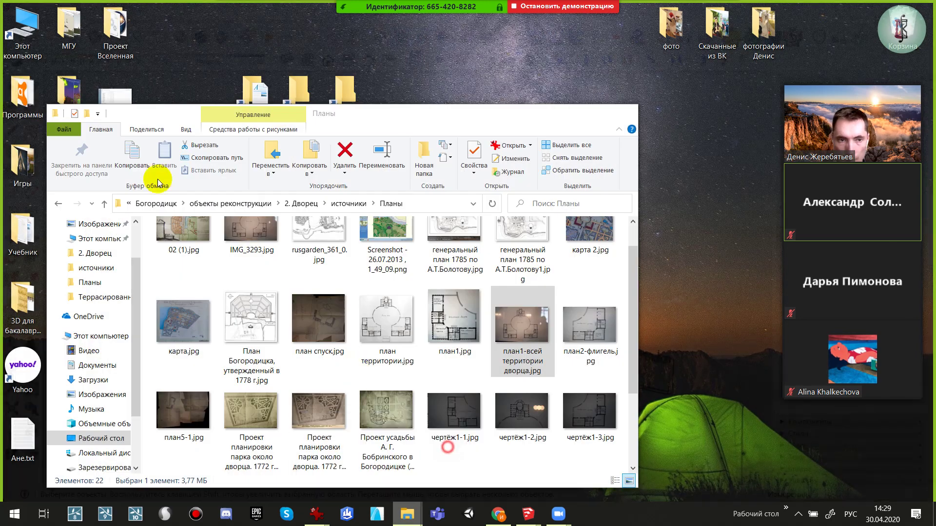
left_click(340, 205)
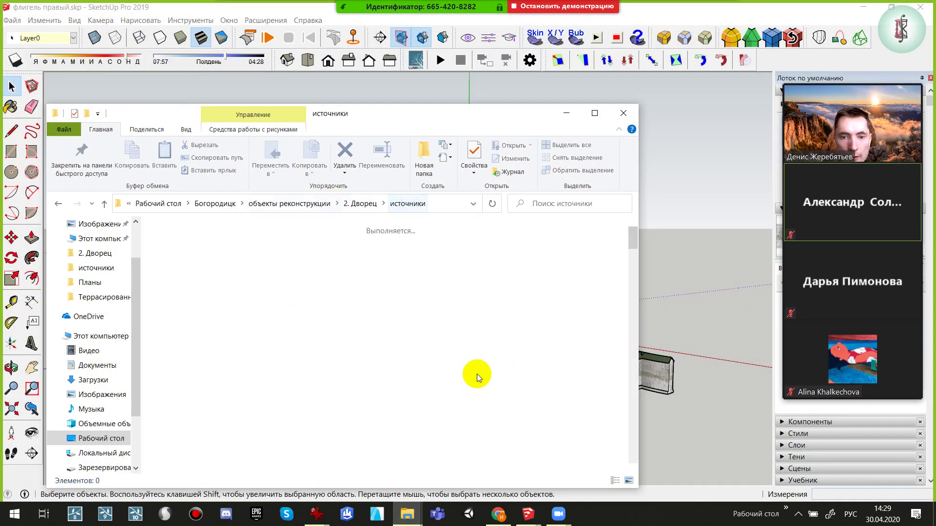
scroll(478, 372, "down", 5)
scroll(481, 344, "down", 5)
scroll(479, 347, "down", 3)
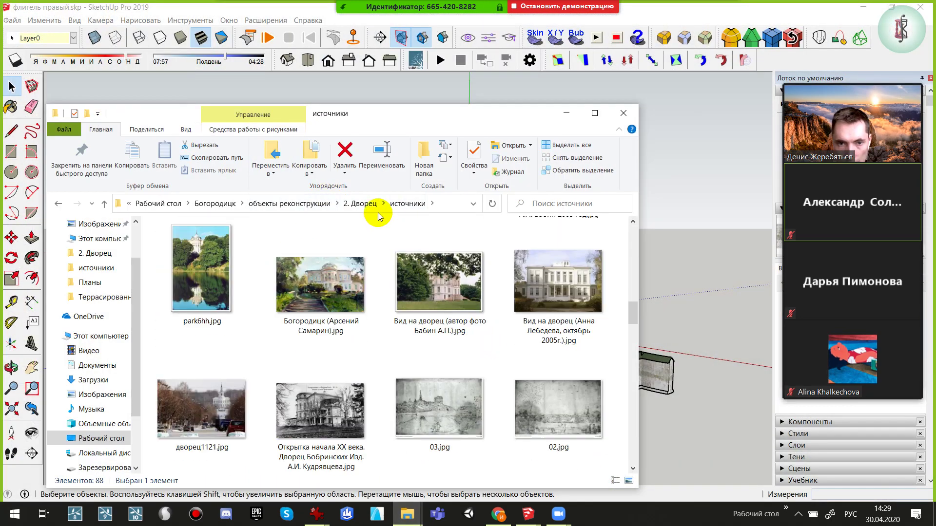
left_click(380, 205)
scroll(531, 412, "down", 3)
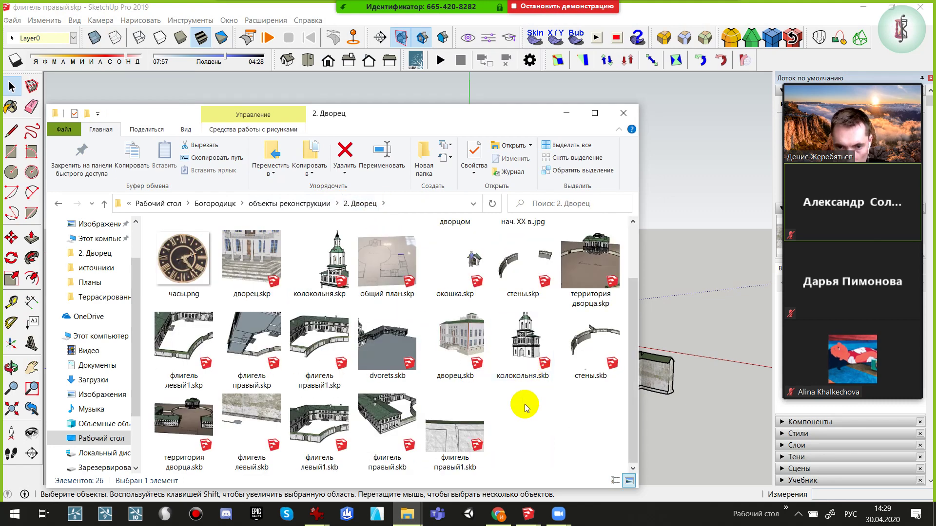
left_click(186, 358)
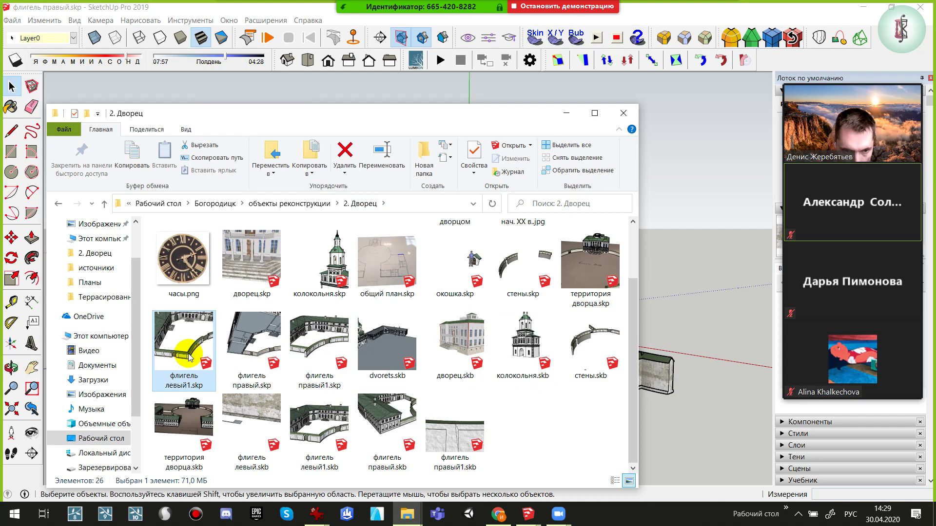
left_click(538, 419)
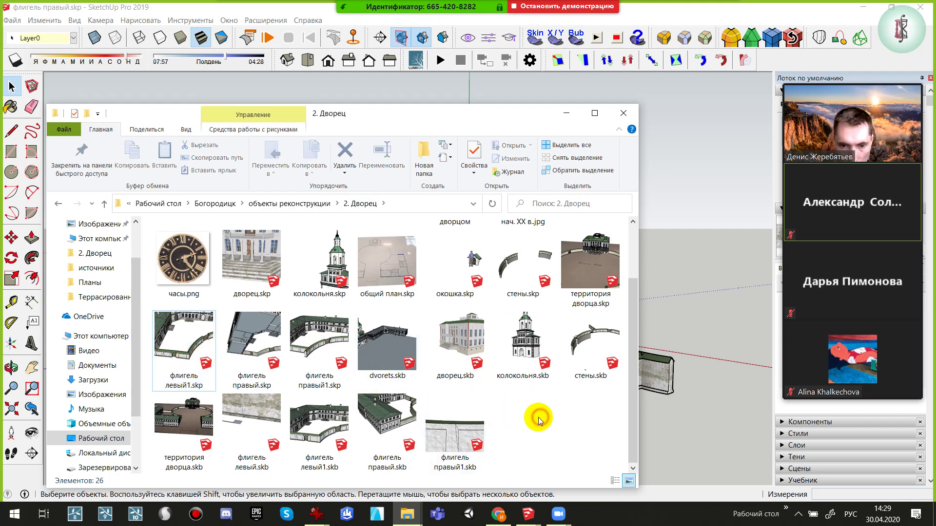
double_click(183, 335)
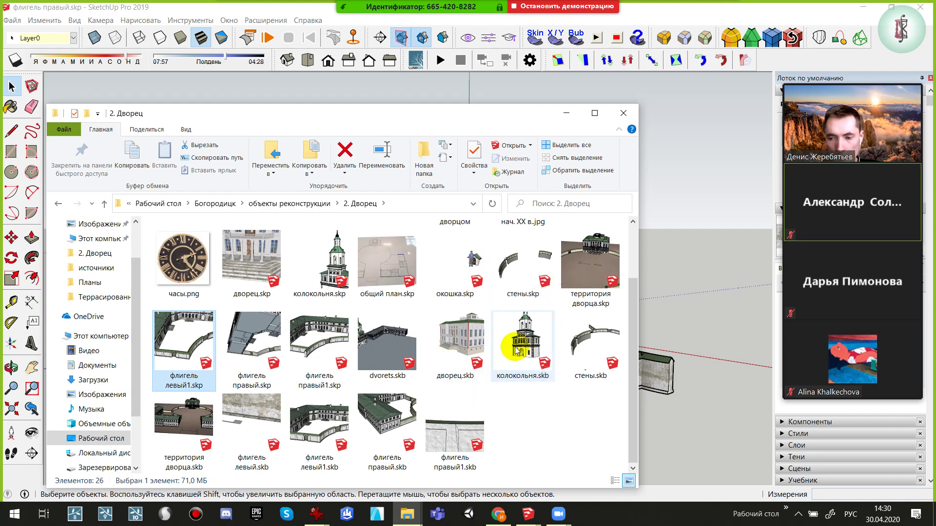
Minimize Explorer, return to it, and select the Воротная башня gate-tower photo
left_click(578, 122)
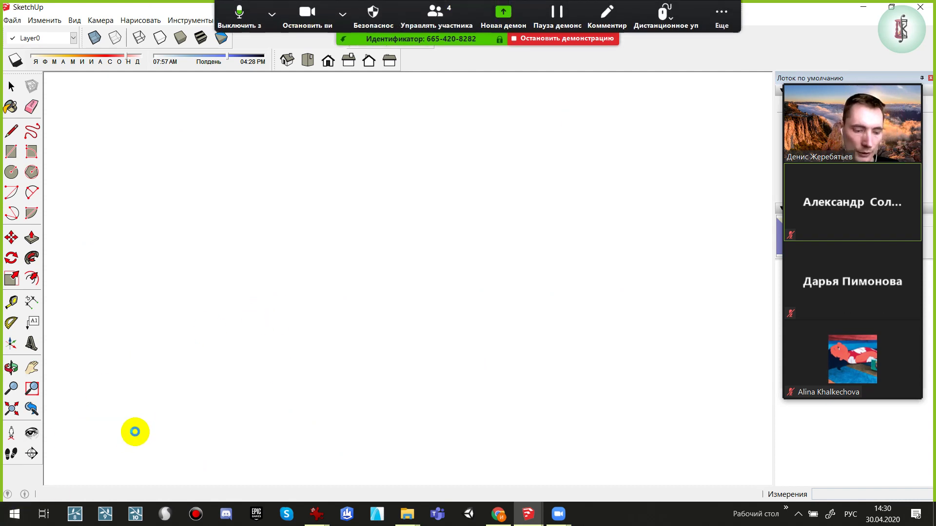
key("alt+Tab")
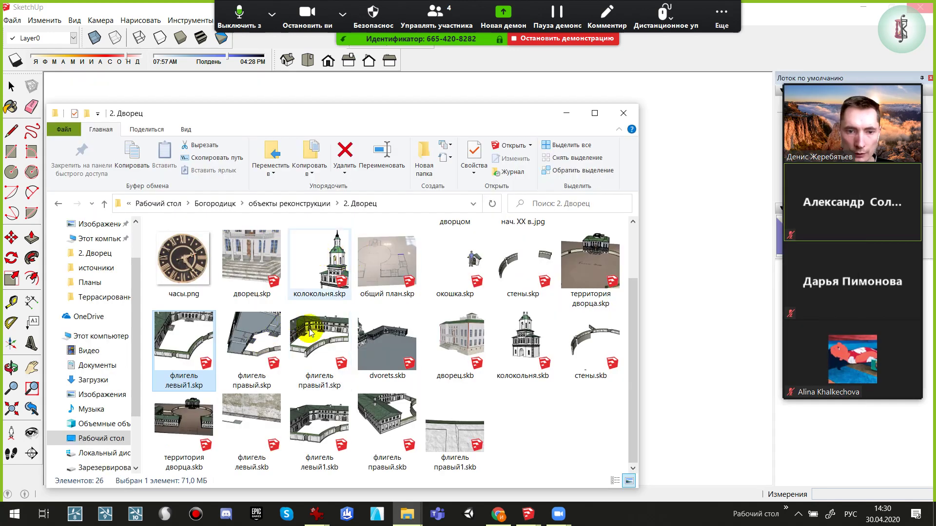
scroll(324, 281, "up", 2)
left_click(515, 265)
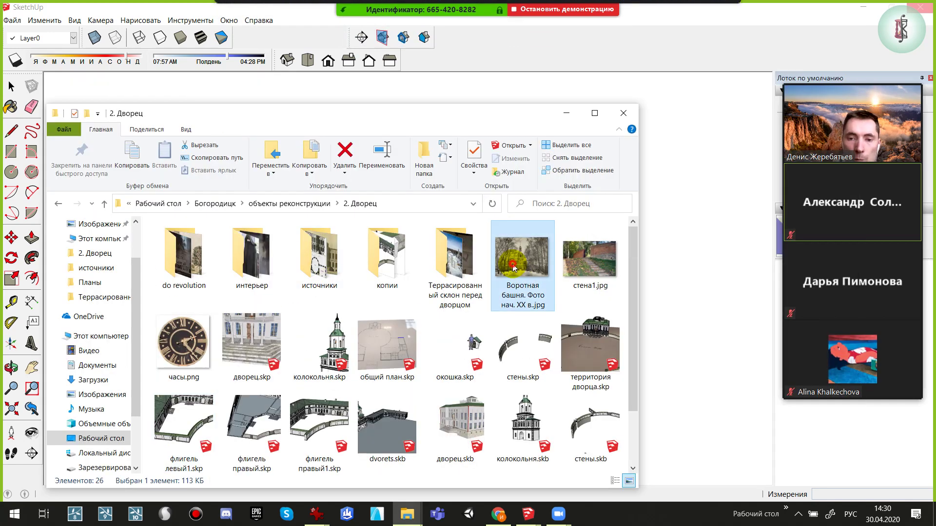
Open the Воротная башня photo and resize it to double size, 1202×890
double_click(514, 266)
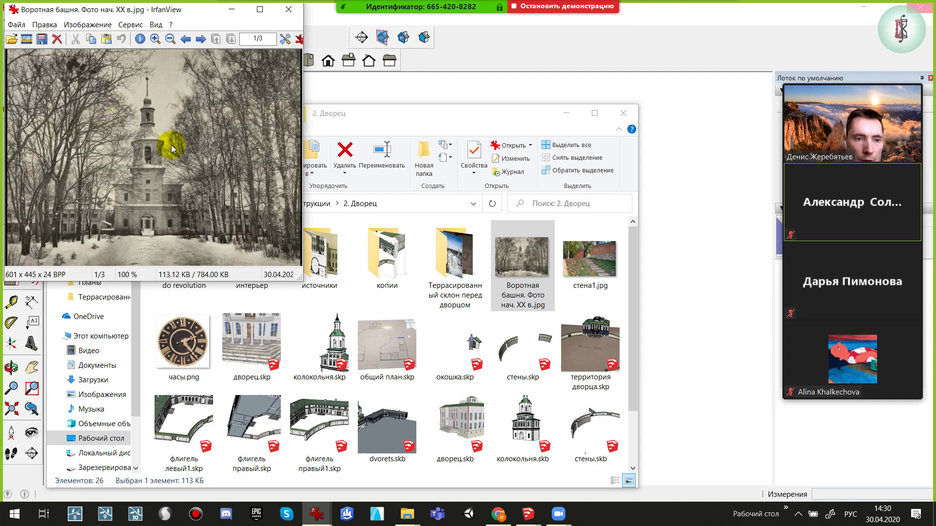
key("ctrl+r")
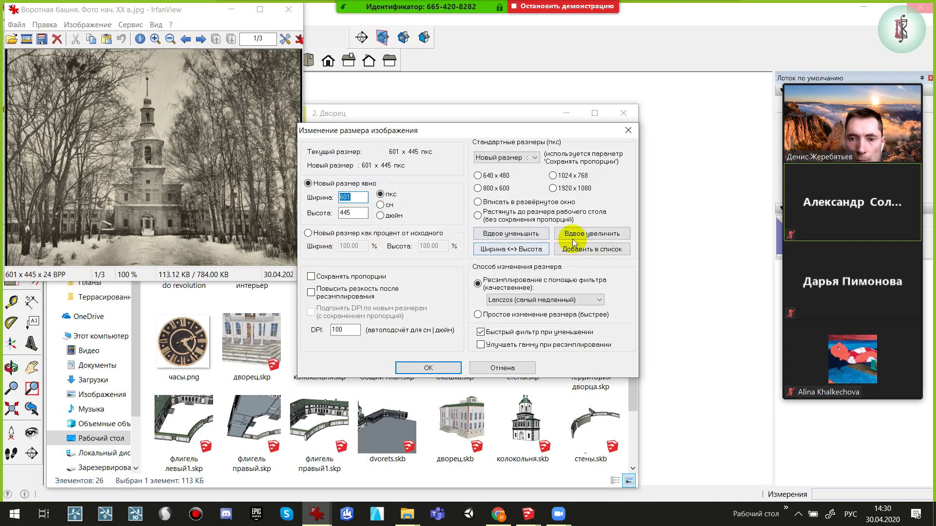
left_click(572, 239)
left_click(429, 368)
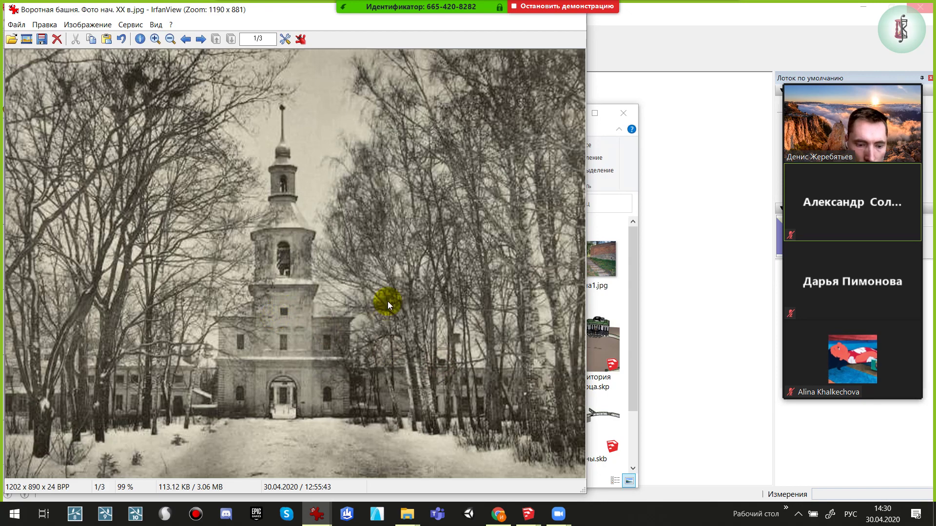
Save the enlarged photo as a copy in 2. Дворец and close IrfanView
key("ctrl+s")
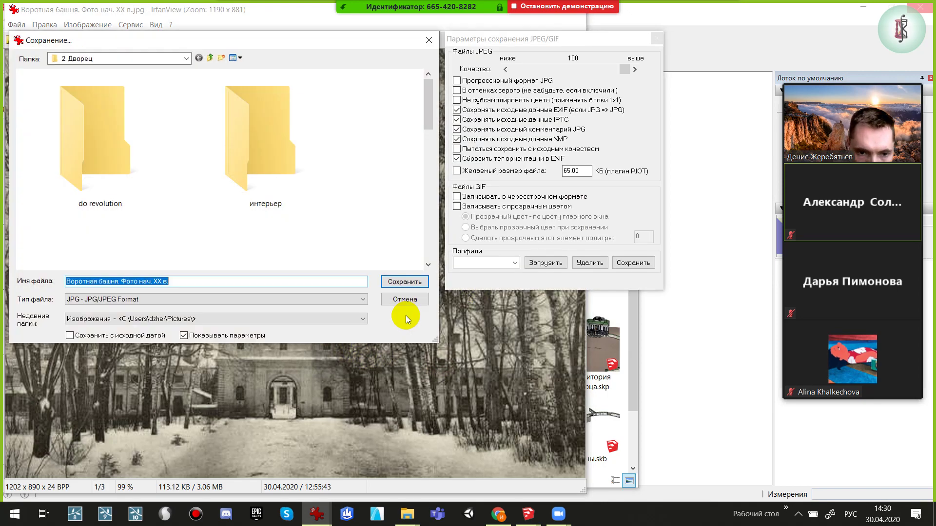
left_click(407, 282)
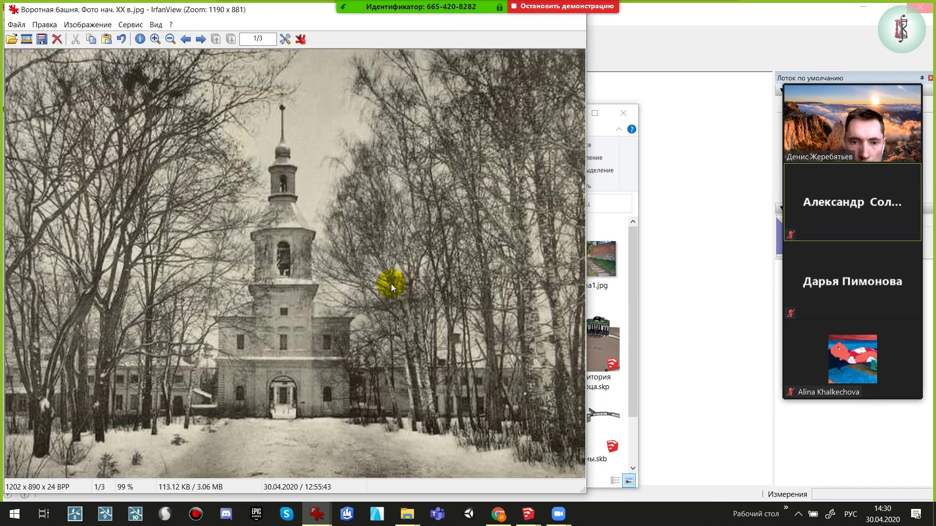
scroll(262, 321, "up", 2)
scroll(262, 321, "down", 3)
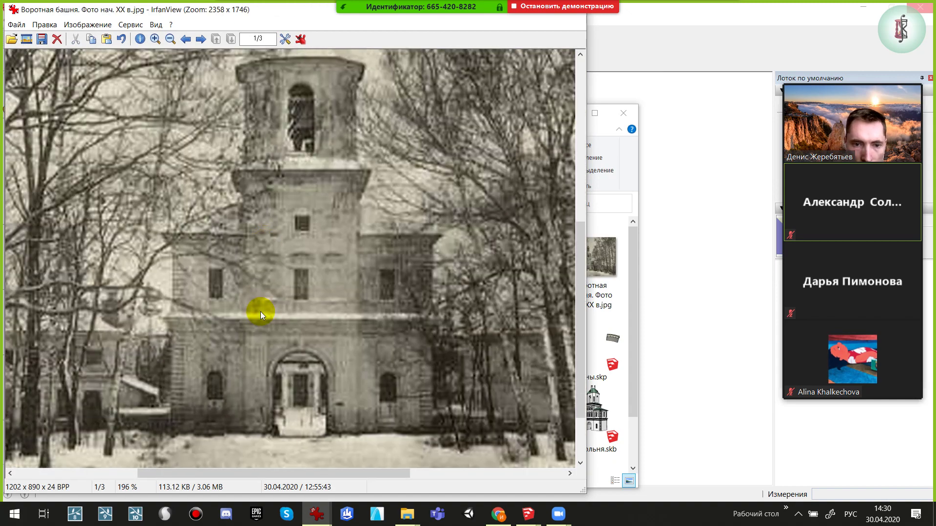
key("Escape")
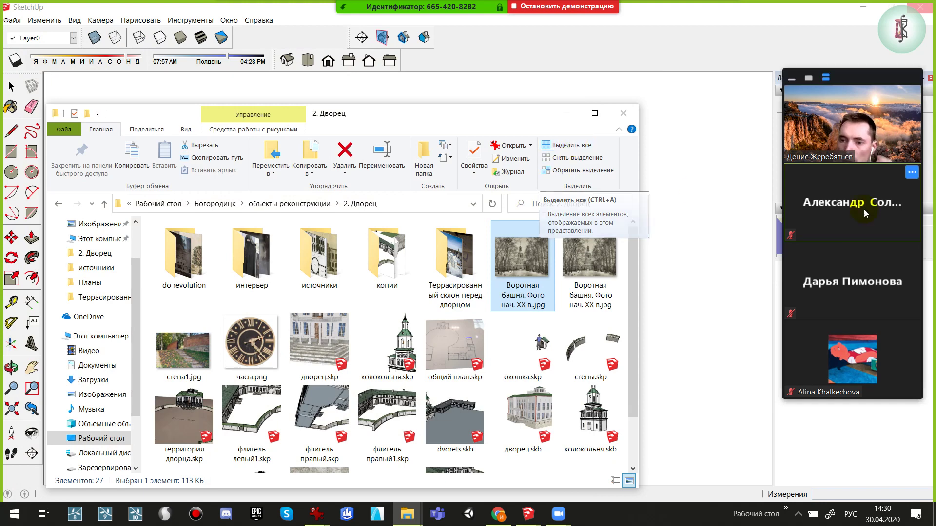
mouse_move(852, 122)
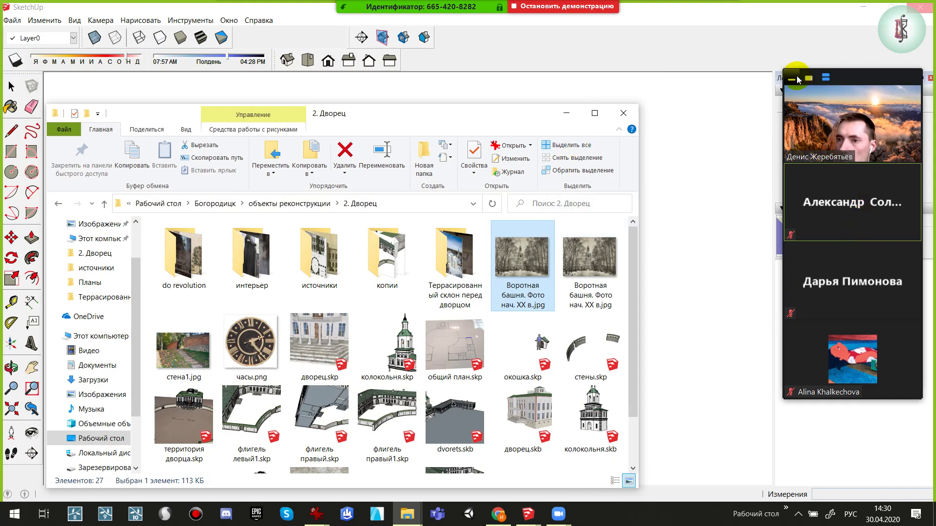
left_click(792, 78)
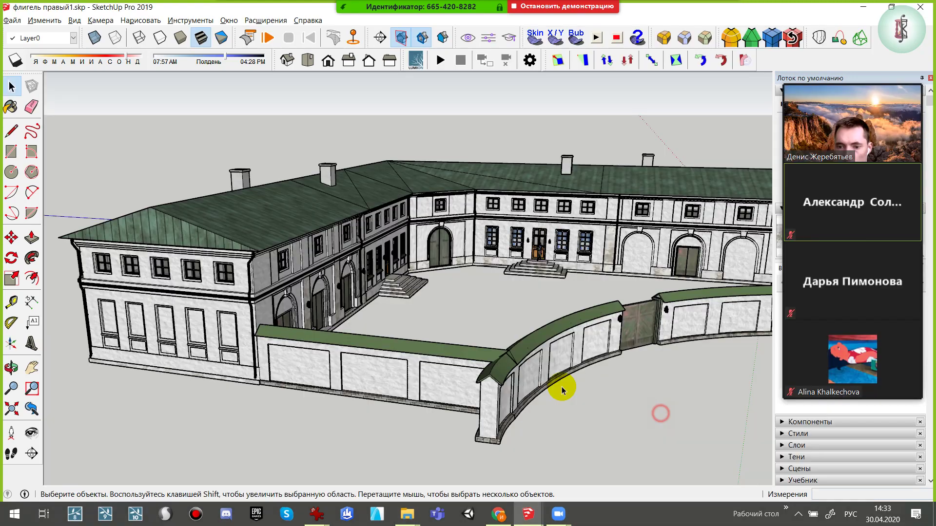
Orbit флигель правый1.skp around to the wing's outer facade
mouse_move(620, 386)
middle_mouse_down()
mouse_move(540, 397)
mouse_move(702, 399)
mouse_move(398, 404)
mouse_move(646, 410)
mouse_move(597, 522)
middle_mouse_up()
mouse_move(528, 514)
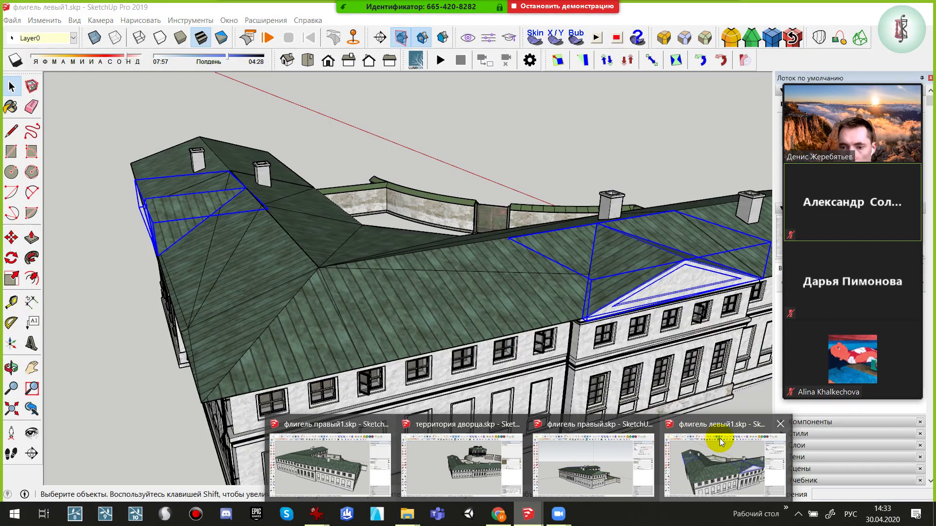
In флигель левый1.skp, view the roof from above and copy the two dormers
left_click(717, 441)
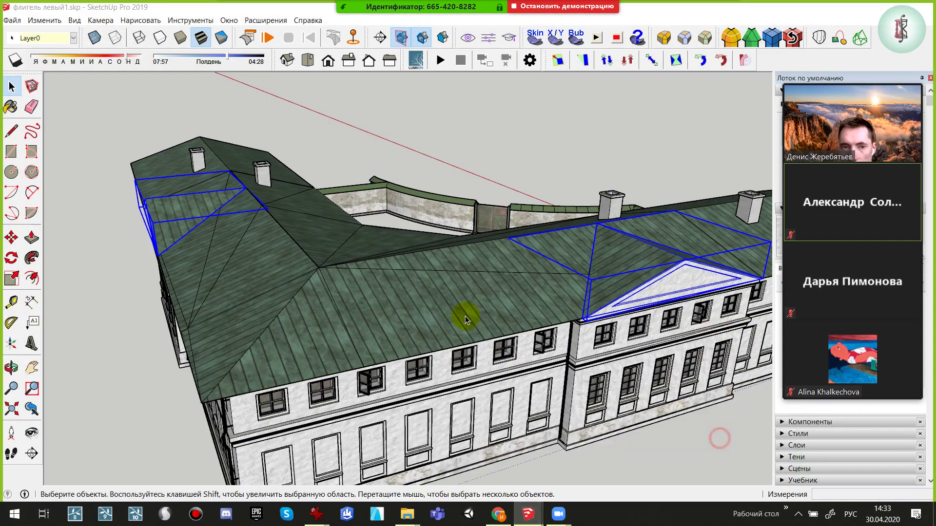
mouse_move(463, 314)
middle_mouse_down()
mouse_move(621, 297)
mouse_move(597, 329)
mouse_move(564, 349)
mouse_move(244, 317)
mouse_move(251, 309)
middle_mouse_up()
middle_click_drag(369, 238, 273, 272)
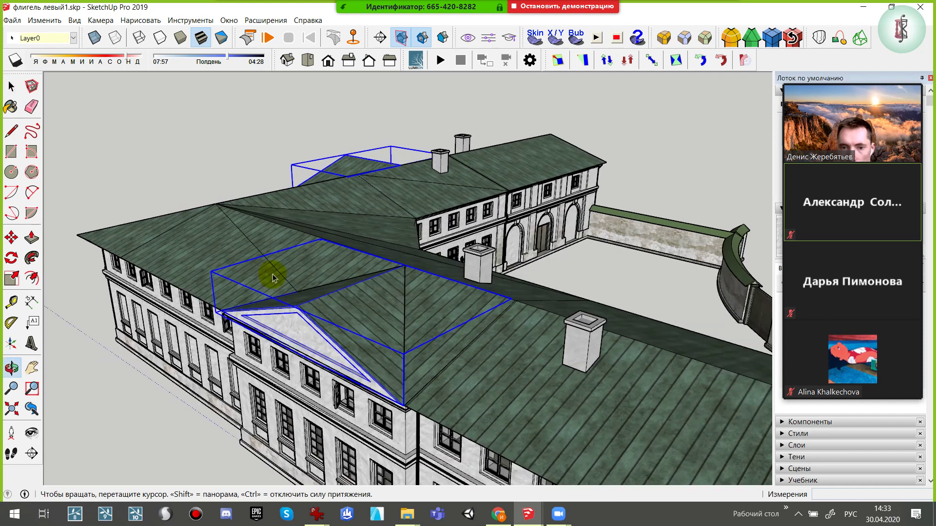
left_click(53, 22)
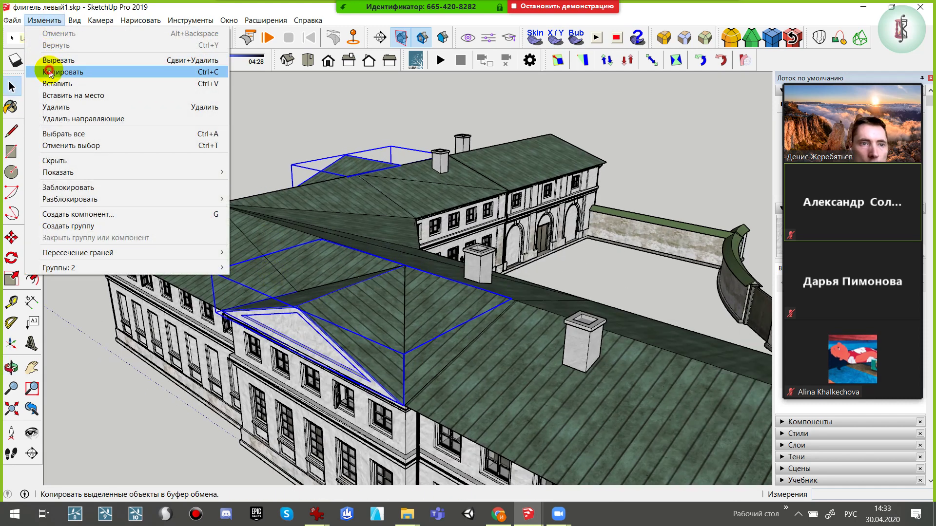
left_click(56, 72)
mouse_move(359, 333)
middle_mouse_down()
mouse_move(378, 313)
mouse_move(366, 324)
middle_mouse_up()
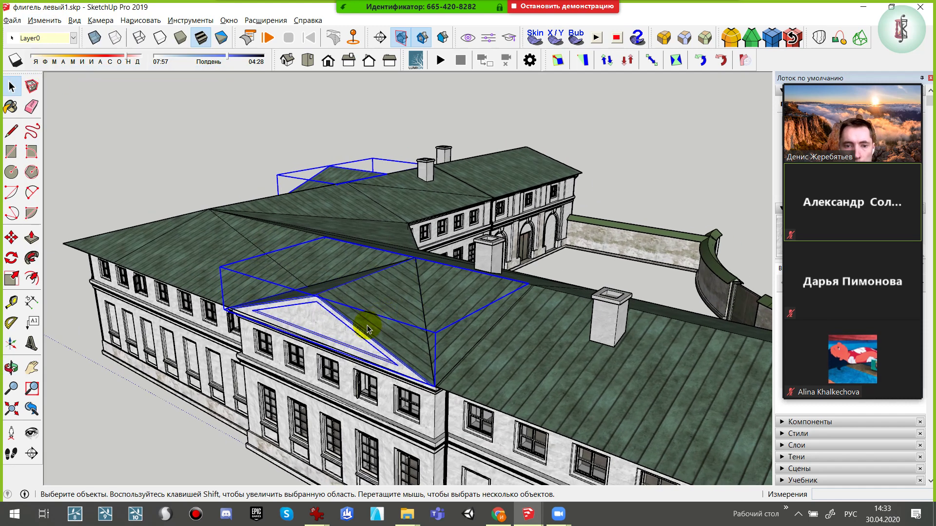
Paste the dormers in place into флигель правый1.skp and orbit to see both
key("alt+Tab")
left_click(44, 20)
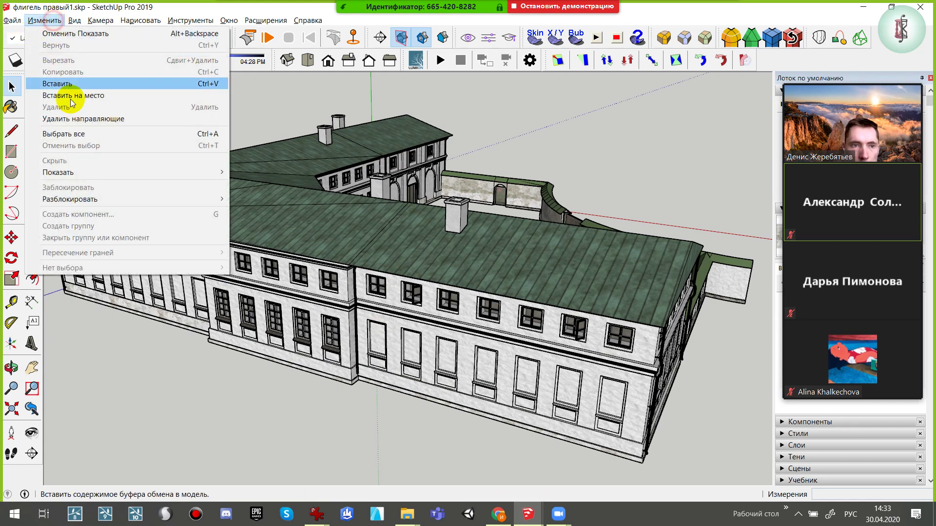
left_click(75, 95)
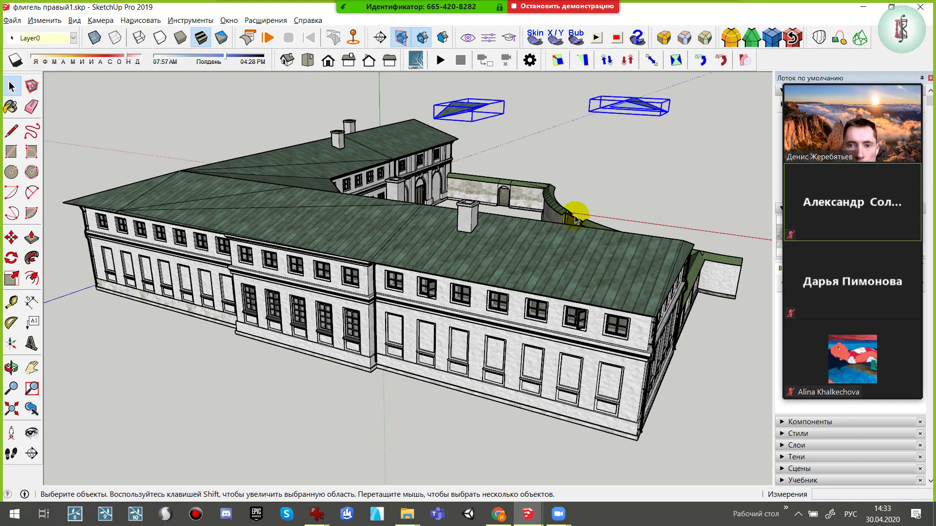
mouse_move(574, 209)
middle_mouse_down()
mouse_move(408, 360)
mouse_move(184, 481)
mouse_move(334, 351)
mouse_move(485, 282)
middle_mouse_up()
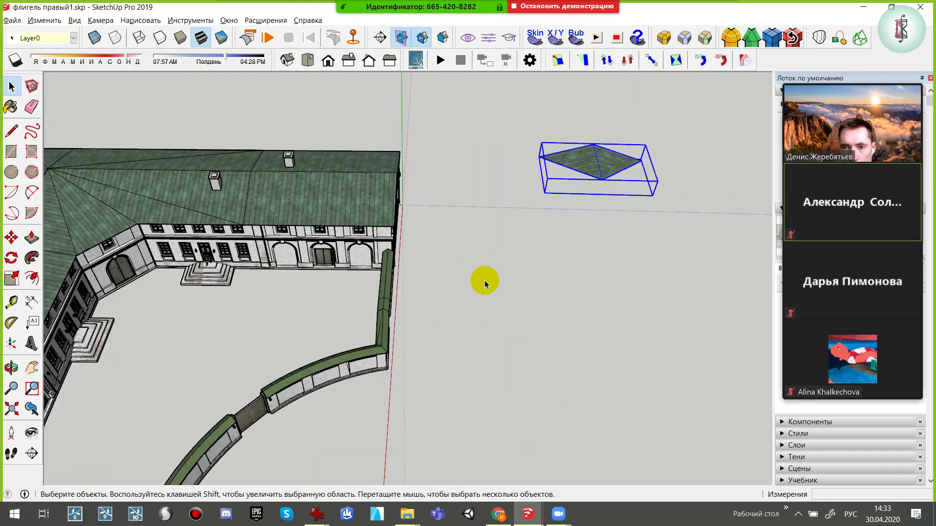
middle_click_drag(584, 272, 340, 271)
Mirror the pasted dormers at scale -1 and start moving them
key("s")
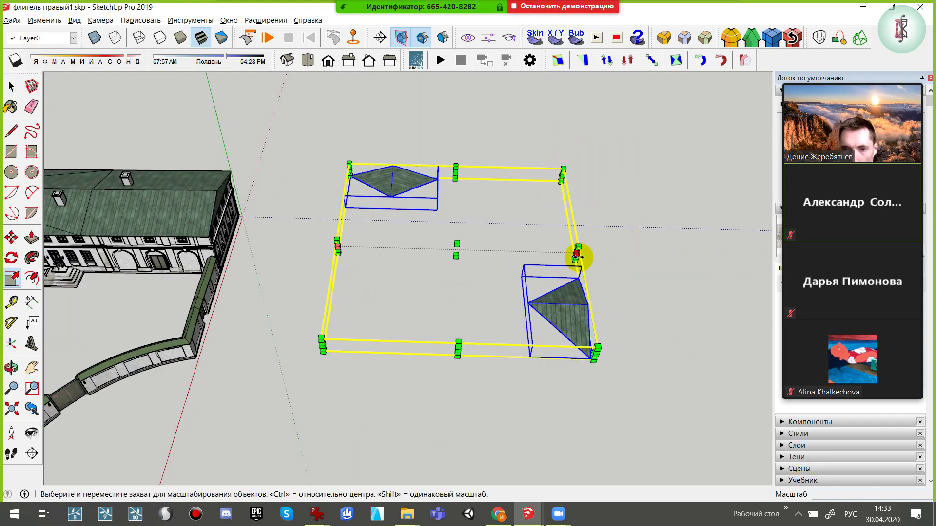
left_click_drag(577, 257, 183, 240)
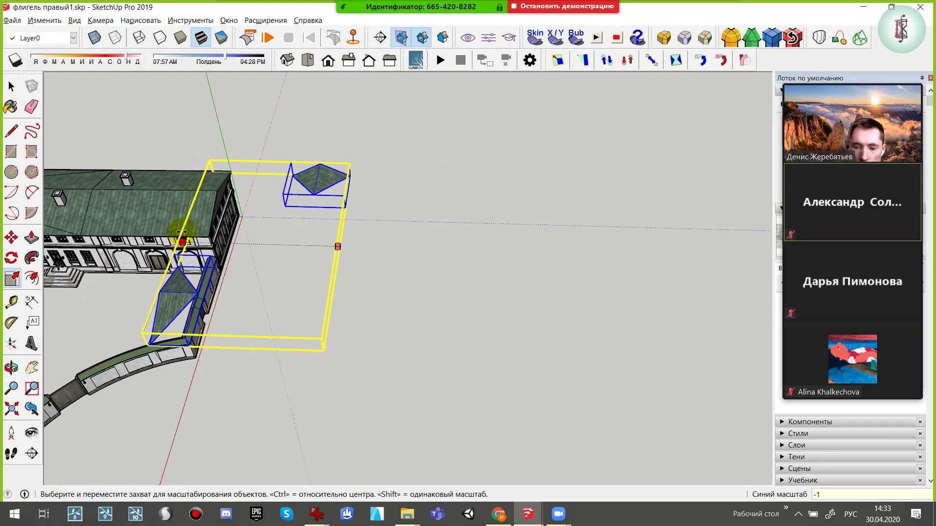
key("Return")
mouse_move(230, 252)
middle_mouse_down()
mouse_move(648, 255)
mouse_move(696, 288)
middle_mouse_up()
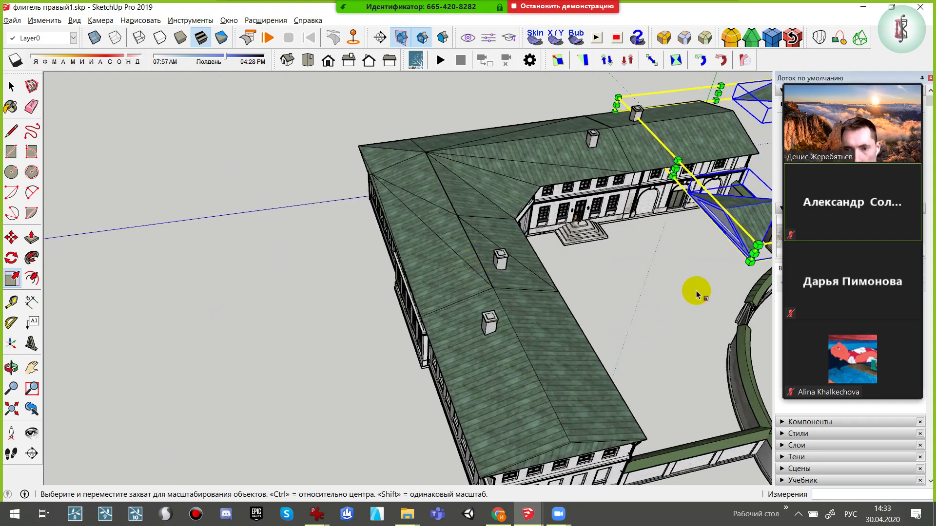
scroll(585, 251, "up", 3)
scroll(553, 239, "up", 3)
scroll(553, 239, "down", 3)
key("m")
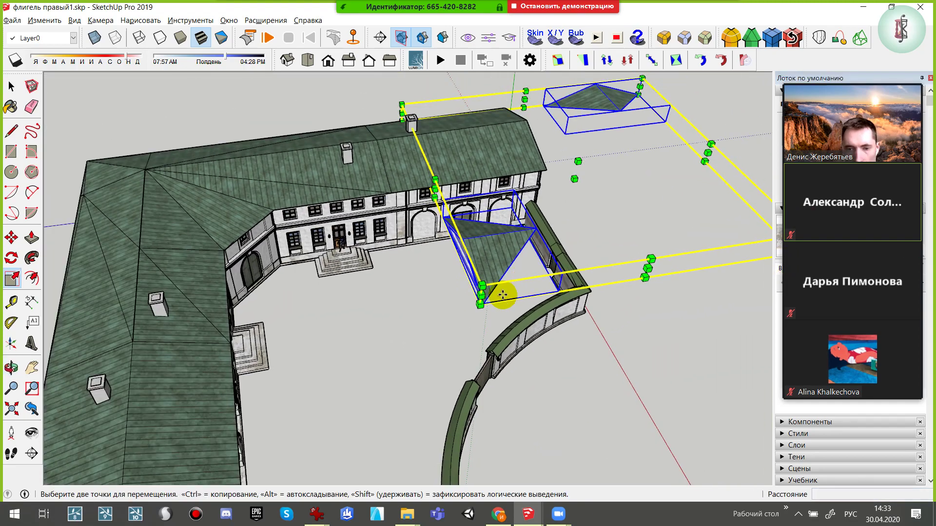
scroll(501, 292, "down", 3)
middle_click_drag(502, 292, 241, 311)
left_click(273, 367)
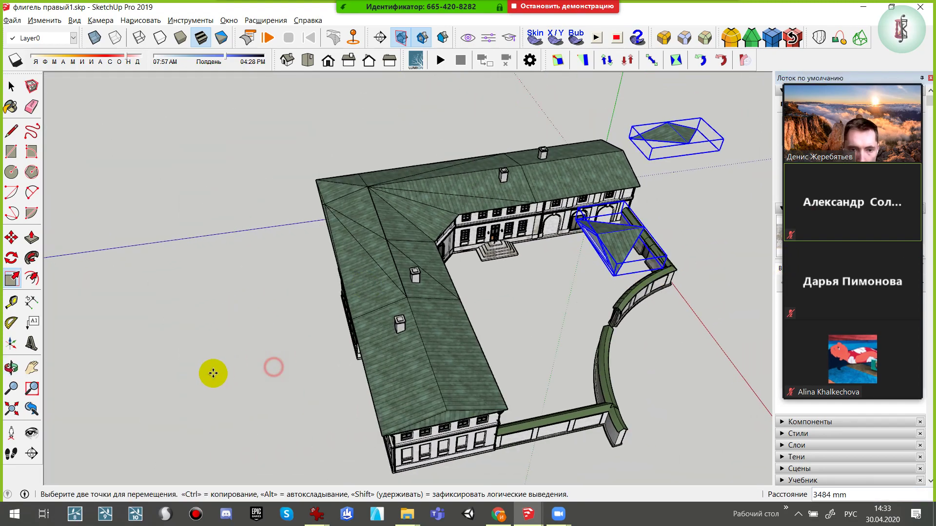
mouse_move(211, 374)
middle_mouse_down()
mouse_move(288, 342)
mouse_move(317, 353)
mouse_move(197, 369)
middle_mouse_up()
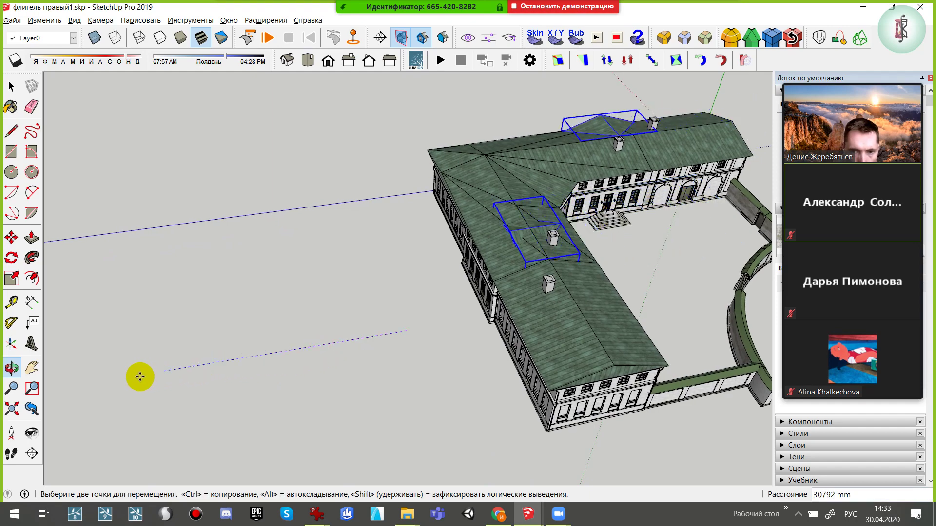
scroll(443, 290, "up", 1)
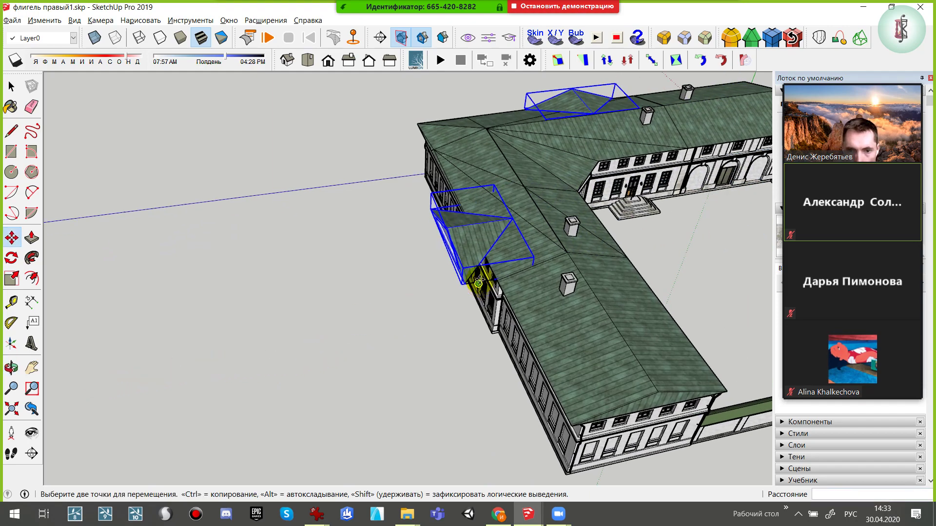
scroll(451, 287, "up", 2)
scroll(455, 287, "up", 2)
scroll(454, 286, "up", 2)
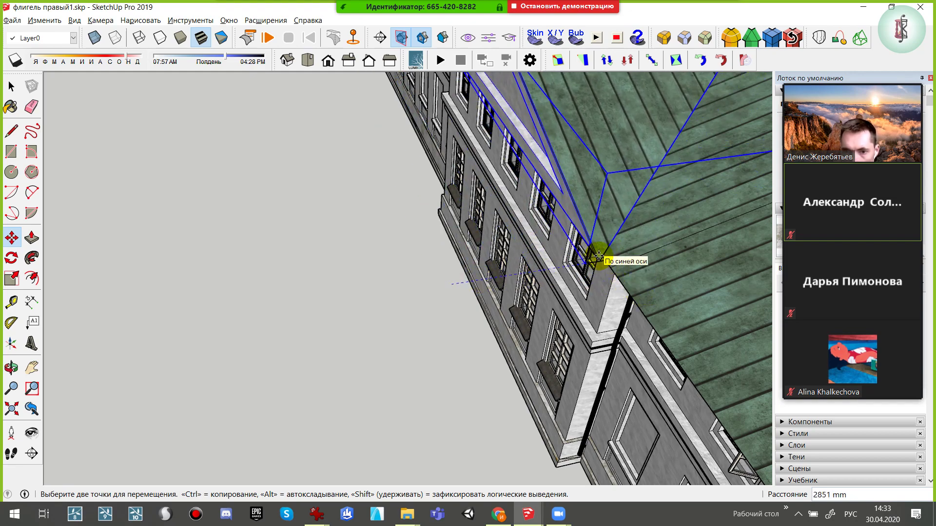
scroll(599, 256, "up", 2)
scroll(599, 255, "up", 2)
scroll(600, 256, "up", 1)
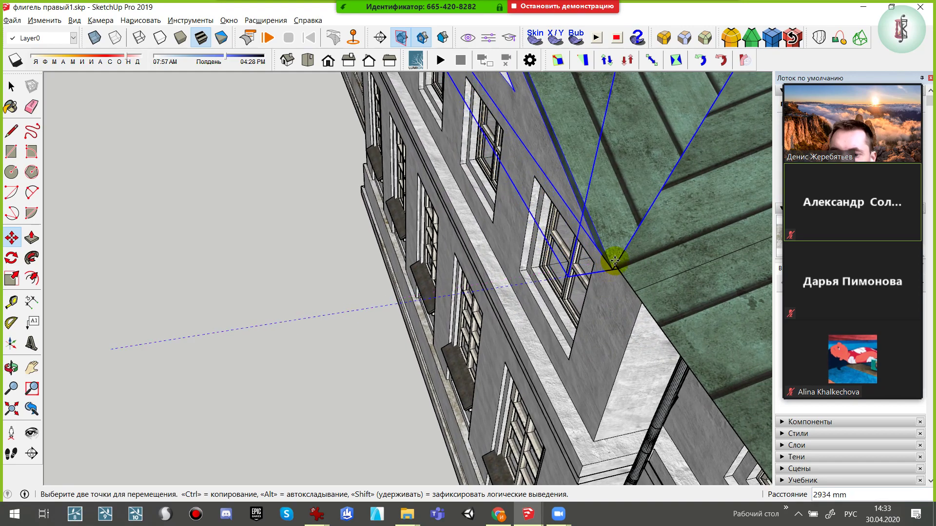
mouse_move(619, 269)
middle_mouse_down()
mouse_move(560, 251)
mouse_move(606, 268)
mouse_move(636, 250)
mouse_move(659, 264)
mouse_move(759, 203)
mouse_move(359, 192)
mouse_move(722, 265)
mouse_move(565, 234)
mouse_move(468, 177)
mouse_move(528, 105)
mouse_move(541, 73)
mouse_move(529, 341)
mouse_move(464, 286)
mouse_move(423, 406)
mouse_move(623, 424)
mouse_move(328, 307)
mouse_move(679, 290)
mouse_move(313, 310)
mouse_move(664, 181)
mouse_move(502, 132)
mouse_move(347, 113)
mouse_move(454, 341)
mouse_move(449, 241)
middle_mouse_up()
scroll(469, 180, "up", 3)
scroll(410, 156, "up", 3)
scroll(411, 144, "up", 3)
mouse_move(410, 144)
middle_mouse_down()
mouse_move(468, 79)
mouse_move(472, 199)
mouse_move(497, 261)
mouse_move(489, 105)
mouse_move(437, 120)
middle_mouse_up()
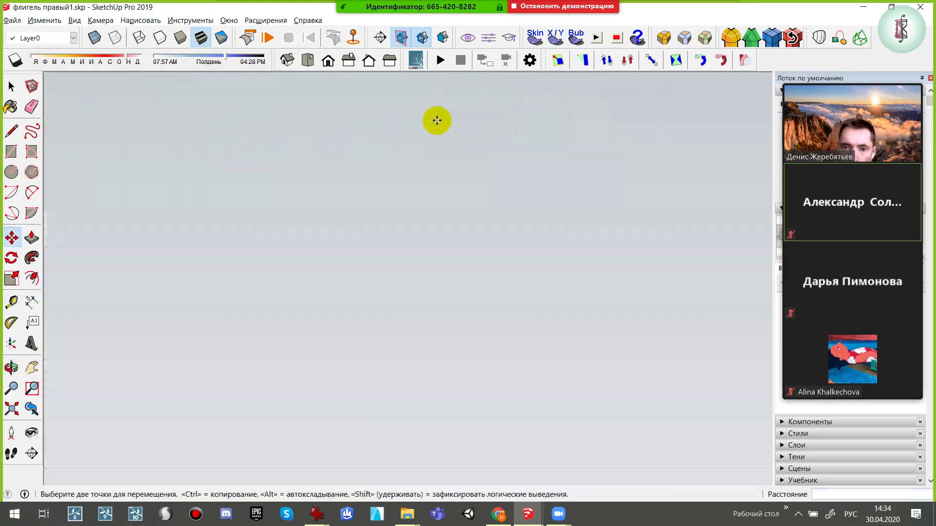
Open the eave group at the wing's corner for editing
scroll(454, 170, "down", 3)
scroll(459, 209, "up", 3)
scroll(456, 205, "down", 3)
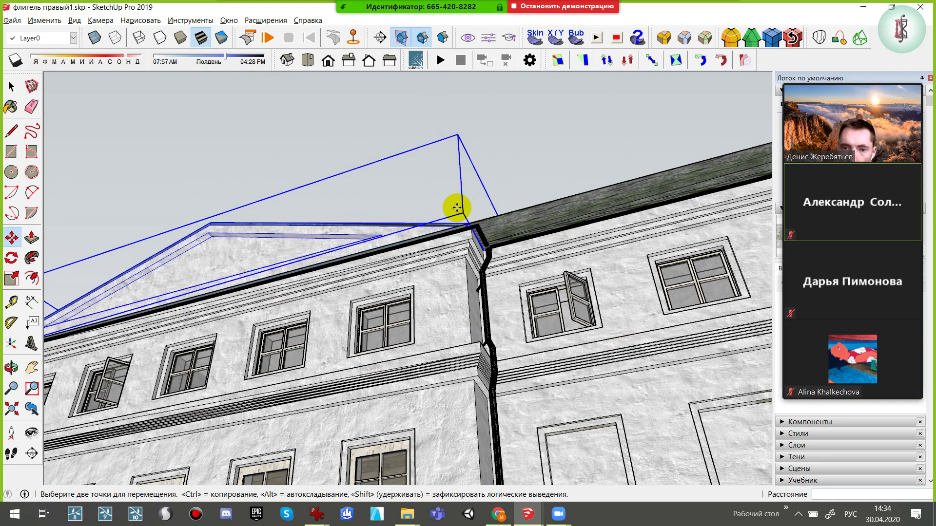
scroll(481, 221, "up", 2)
scroll(481, 221, "up", 2)
key("space")
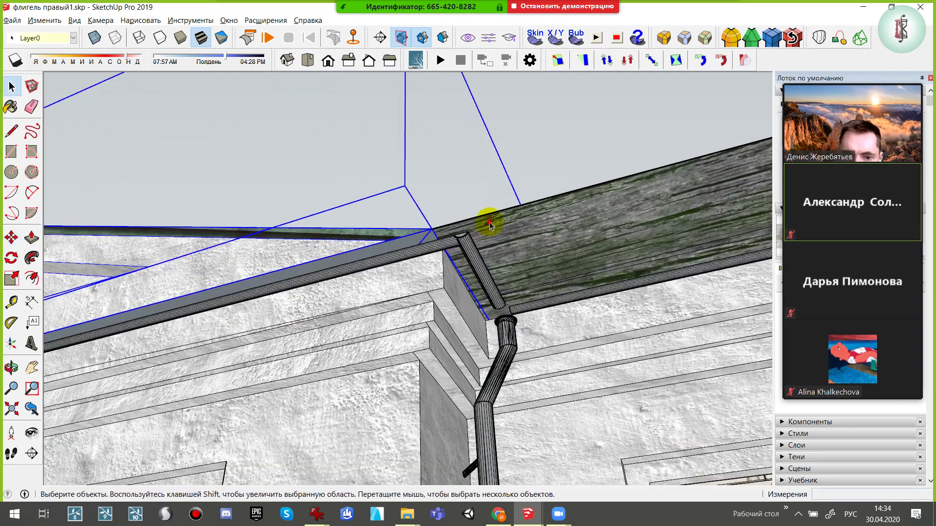
key("b")
key("space")
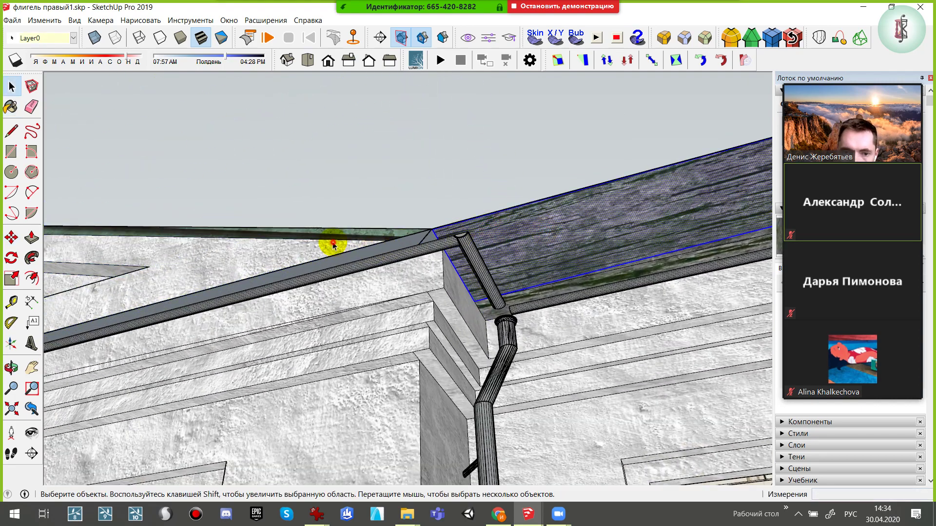
double_click(329, 245)
key("b")
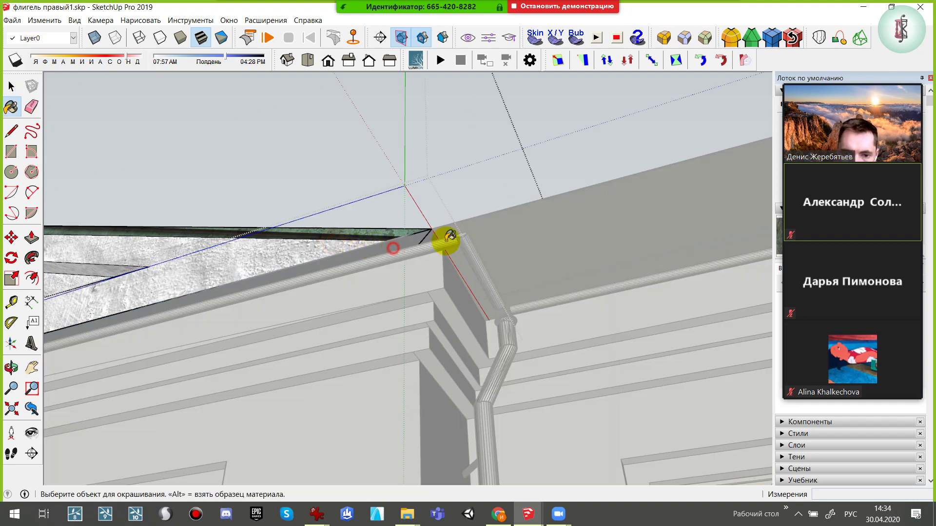
Reverse the eave's underside face and paint it with the darker weathered roof texture
scroll(419, 236, "up", 1)
scroll(411, 237, "up", 2)
scroll(410, 241, "up", 2)
key("space")
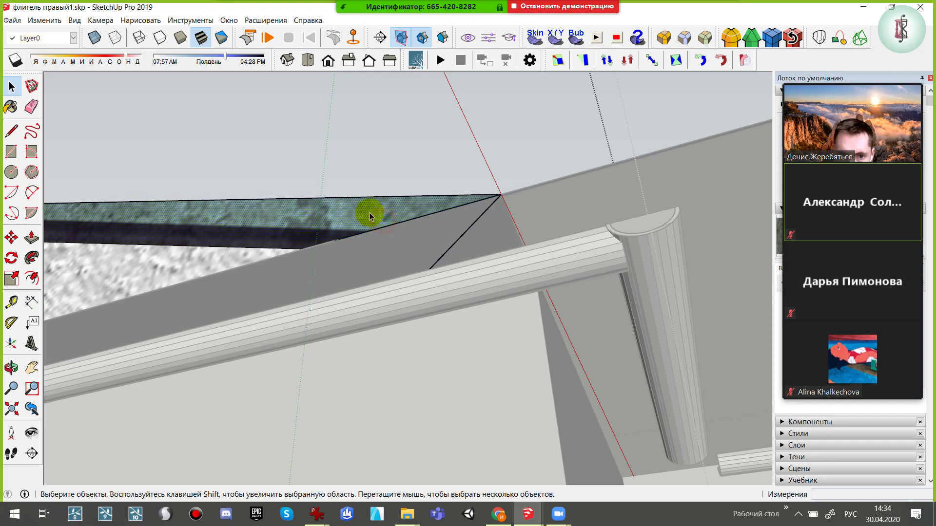
left_click(383, 239)
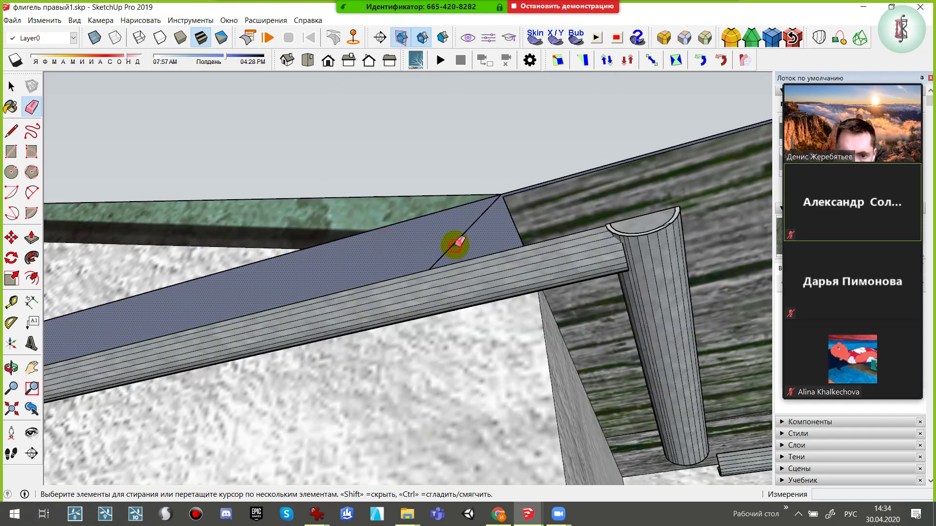
mouse_move(449, 244)
middle_mouse_down()
mouse_move(470, 393)
mouse_move(474, 285)
mouse_move(459, 193)
middle_mouse_up()
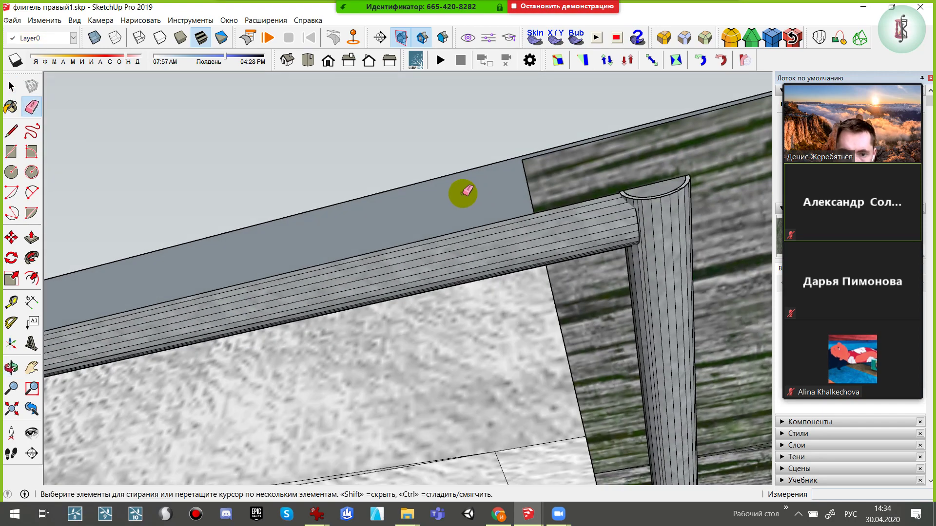
left_click(467, 206)
right_click(467, 206)
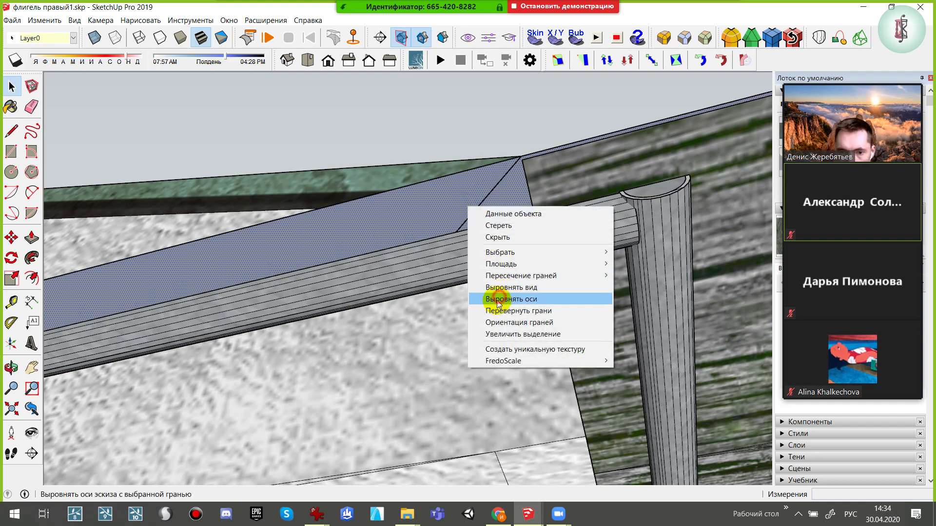
left_click(494, 312)
key("b")
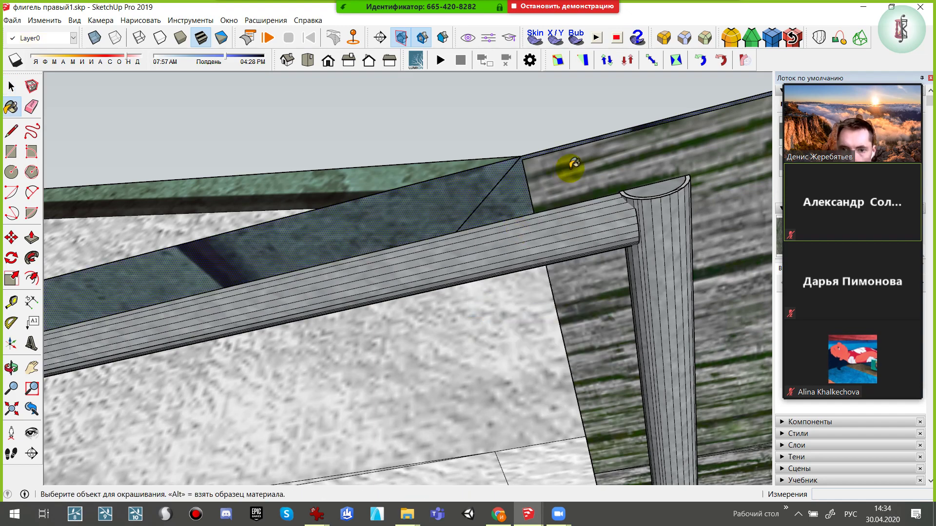
left_click(481, 195)
Orbit back out to a low view of the wing's corner and roof
scroll(493, 197, "down", 2)
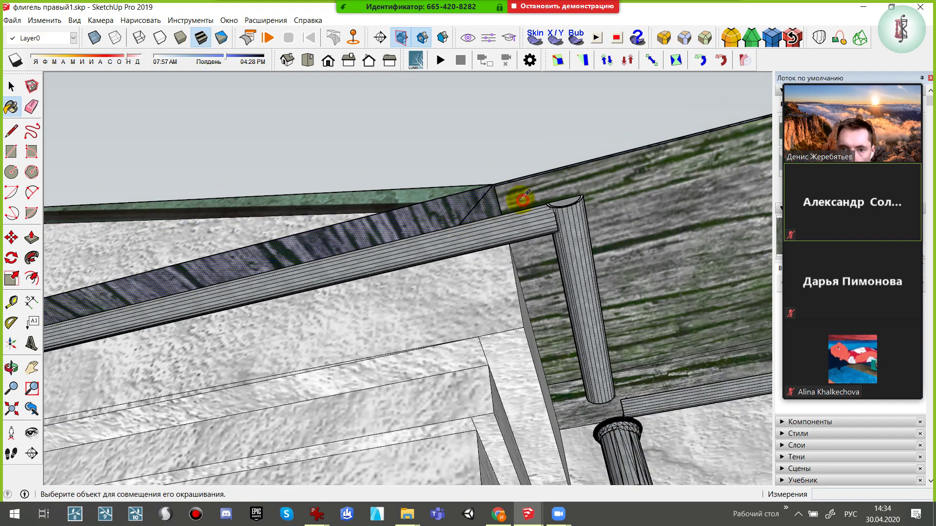
scroll(414, 239, "down", 3)
mouse_move(382, 265)
middle_mouse_down()
mouse_move(527, 239)
mouse_move(298, 257)
mouse_move(390, 258)
middle_mouse_up()
scroll(558, 256, "down", 3)
mouse_move(558, 257)
middle_mouse_down()
mouse_move(142, 399)
mouse_move(190, 328)
mouse_move(487, 289)
mouse_move(636, 303)
mouse_move(434, 324)
mouse_move(471, 218)
mouse_move(543, 160)
middle_mouse_up()
scroll(455, 203, "up", 2)
Reverse the pale roof face on the far side of the roof so its front shows
scroll(403, 255, "up", 2)
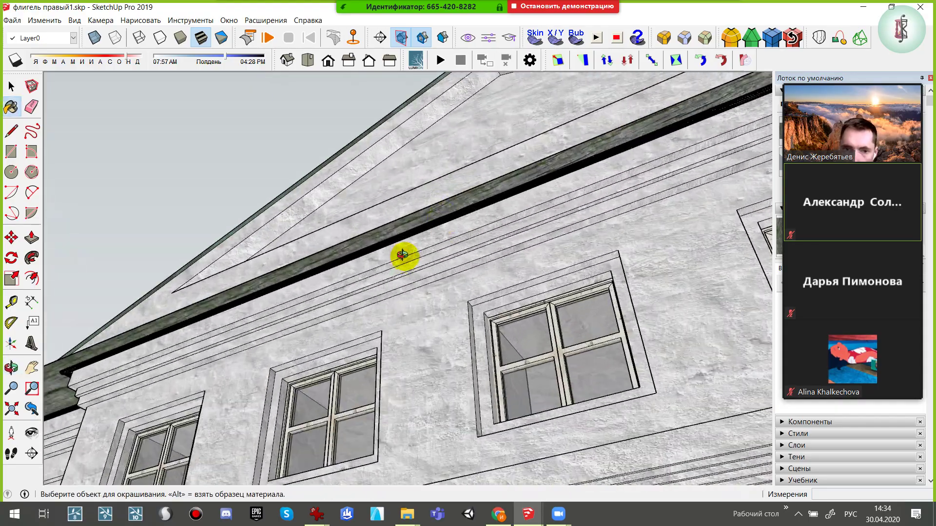
scroll(442, 335, "up", 2)
scroll(443, 335, "down", 3)
middle_click_drag(424, 347, 445, 330)
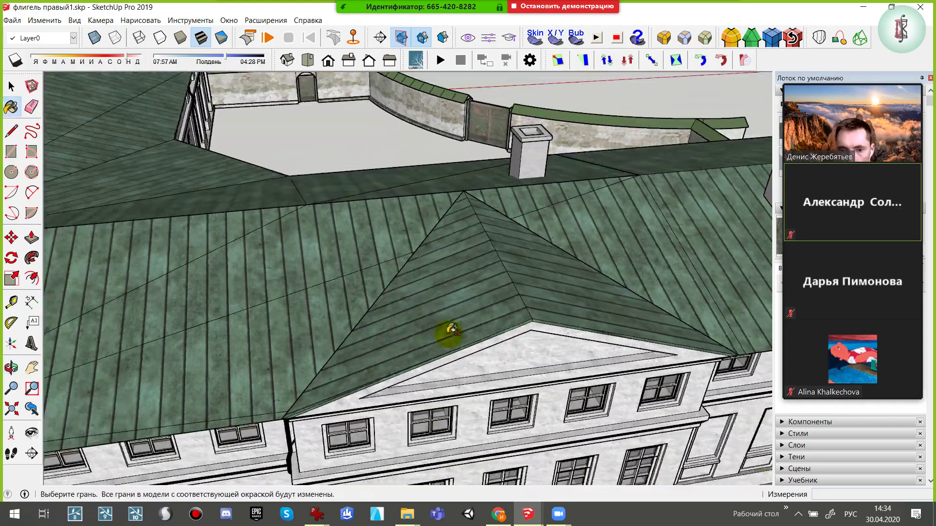
scroll(526, 284, "up", 2)
scroll(525, 285, "down", 3)
mouse_move(323, 320)
middle_mouse_down()
mouse_move(762, 382)
mouse_move(414, 340)
mouse_move(423, 271)
middle_mouse_up()
key("space")
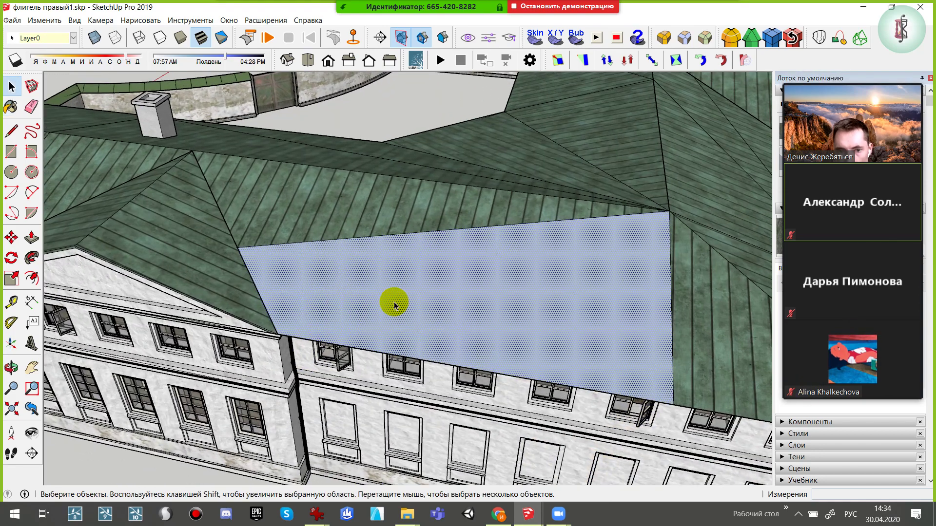
right_click(395, 302)
left_click(436, 406)
Paint the roof face with the green striped roof material, undoing an accidental plain repaint
scroll(437, 343, "up", 1)
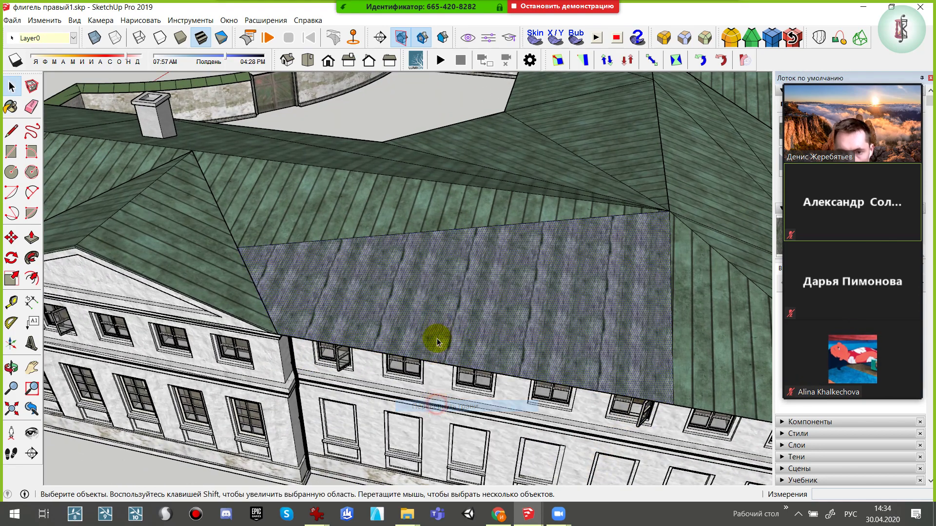
middle_click_drag(437, 343, 403, 313)
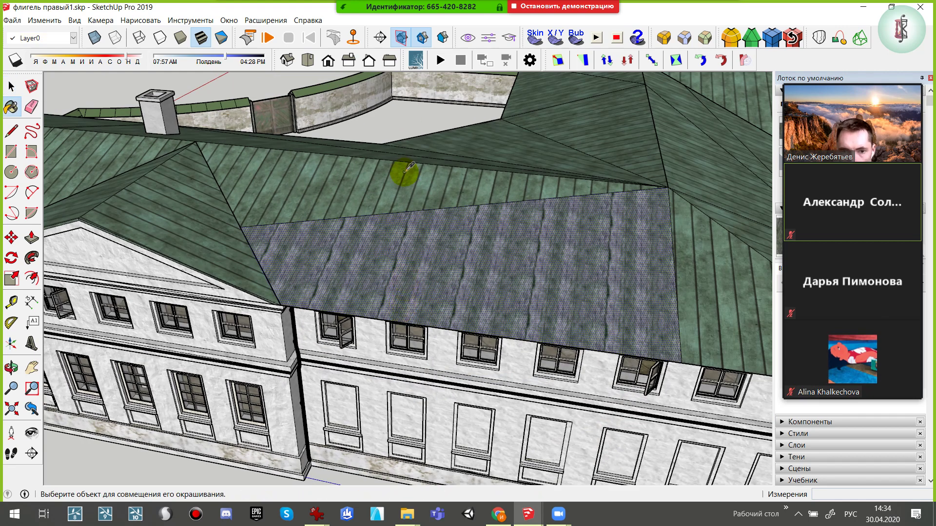
left_click(411, 227)
mouse_move(407, 251)
middle_mouse_down()
mouse_move(437, 250)
mouse_move(445, 212)
middle_mouse_up()
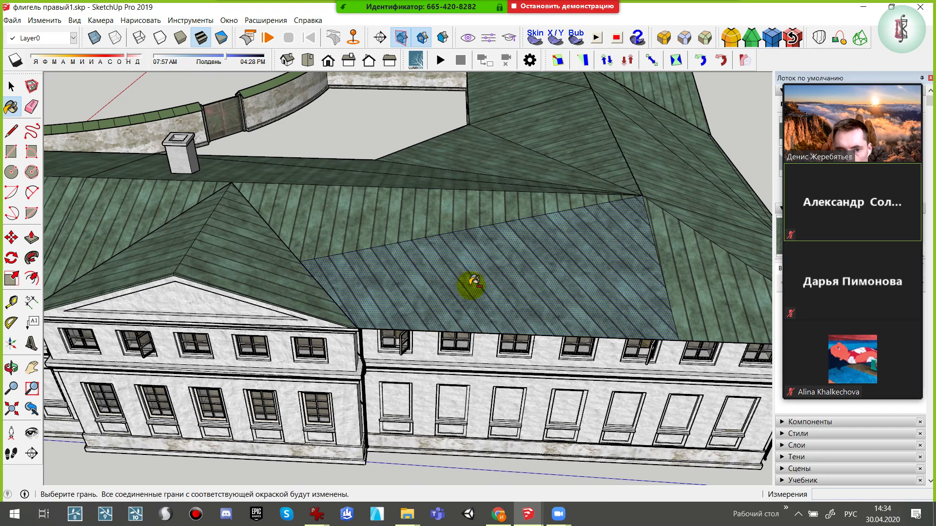
left_click(478, 283)
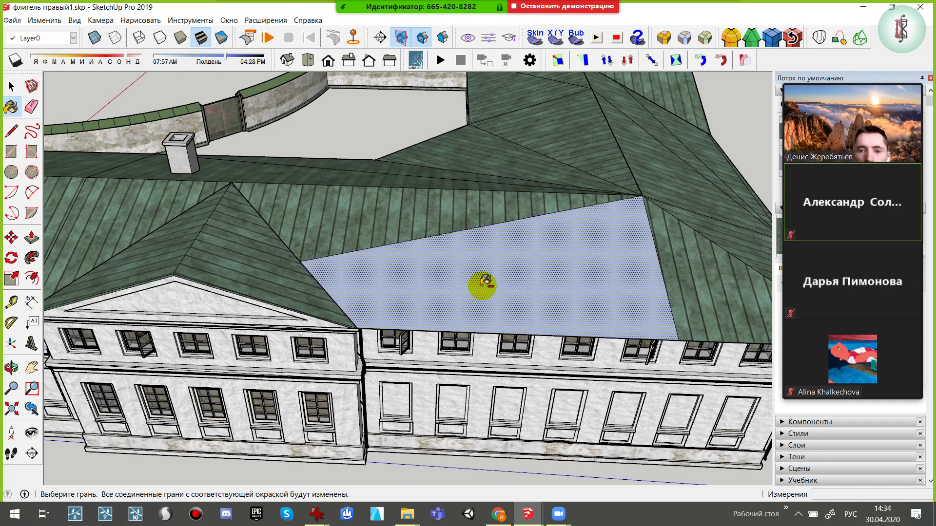
middle_click_drag(467, 325, 492, 352)
key("ctrl+z")
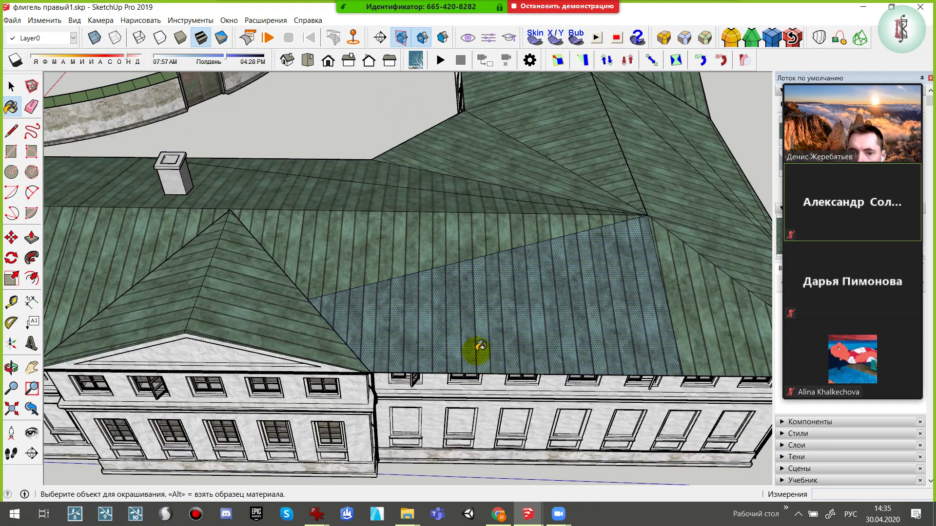
Orbit from a frontal facade view up to look at the roof from above
middle_click_drag(467, 247, 519, 239)
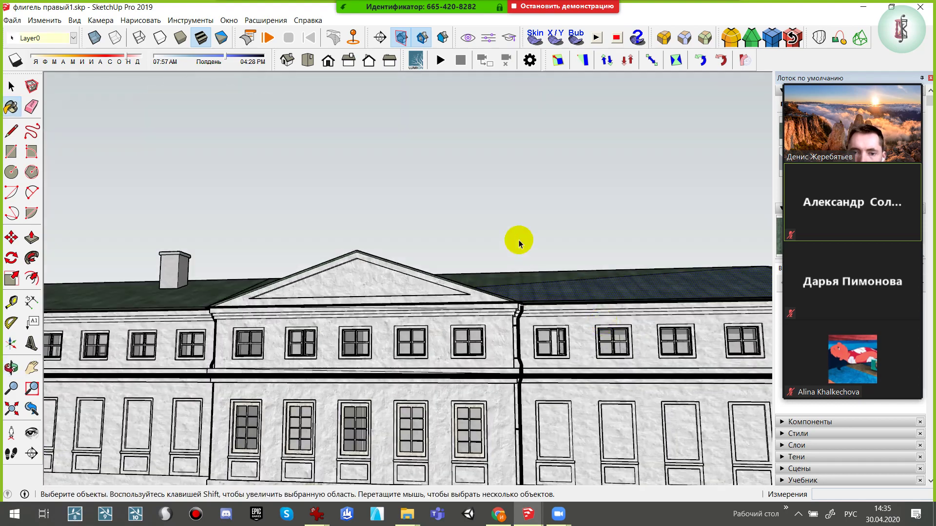
scroll(512, 245, "up", 2)
scroll(508, 234, "up", 2)
scroll(539, 216, "up", 2)
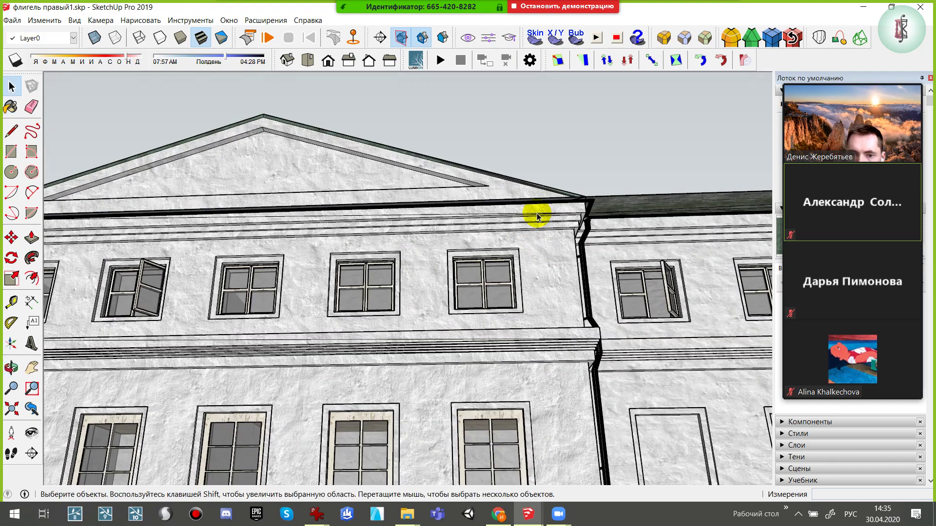
scroll(538, 217, "up", 2)
scroll(536, 213, "down", 1)
scroll(514, 232, "down", 2)
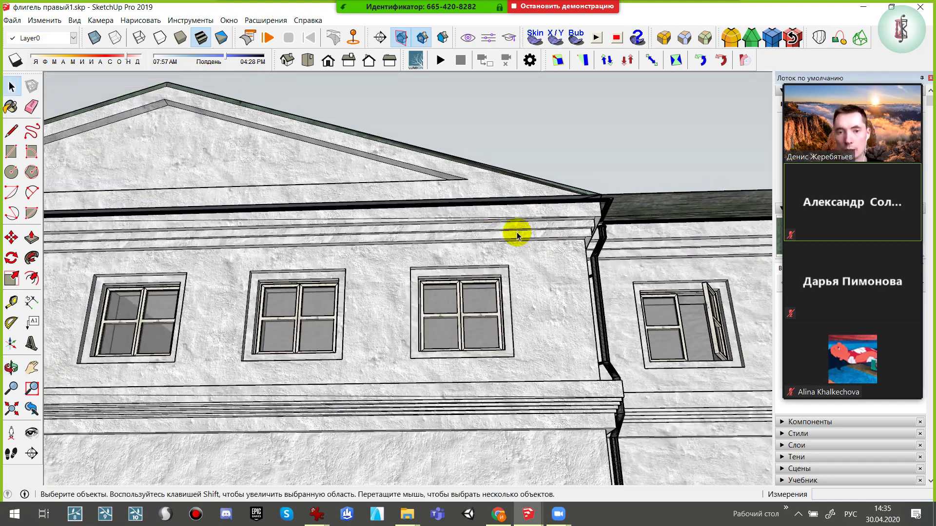
scroll(360, 240, "down", 2)
mouse_move(359, 239)
middle_mouse_down()
mouse_move(637, 313)
mouse_move(307, 355)
mouse_move(424, 372)
mouse_move(103, 4)
middle_mouse_up()
Switch to the monochrome Shaded style and zoom onto the right wing's windows
left_click(220, 38)
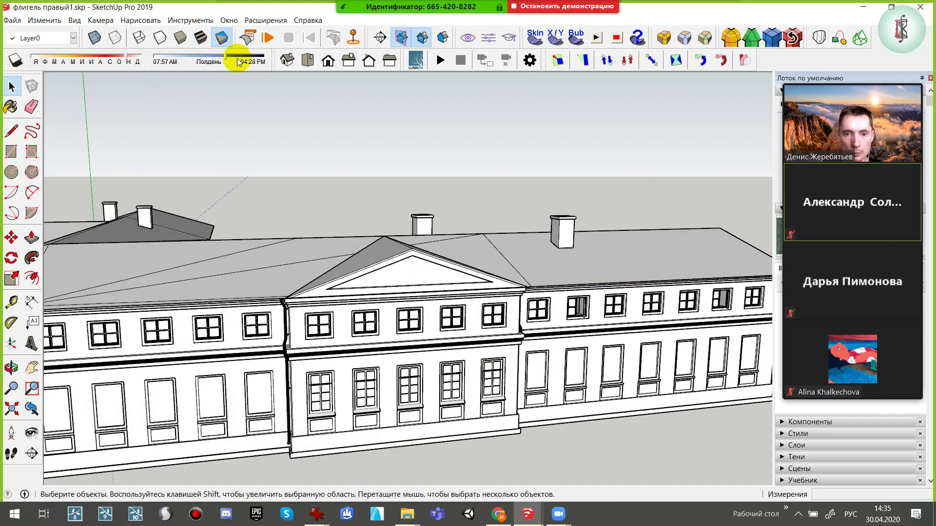
mouse_move(534, 334)
middle_mouse_down()
mouse_move(142, 449)
mouse_move(271, 376)
mouse_move(234, 230)
mouse_move(37, 203)
mouse_move(375, 283)
mouse_move(219, 219)
mouse_move(455, 317)
mouse_move(456, 330)
mouse_move(263, 280)
mouse_move(383, 225)
mouse_move(568, 318)
mouse_move(477, 312)
middle_mouse_up()
scroll(491, 244, "up", 3)
scroll(564, 303, "up", 3)
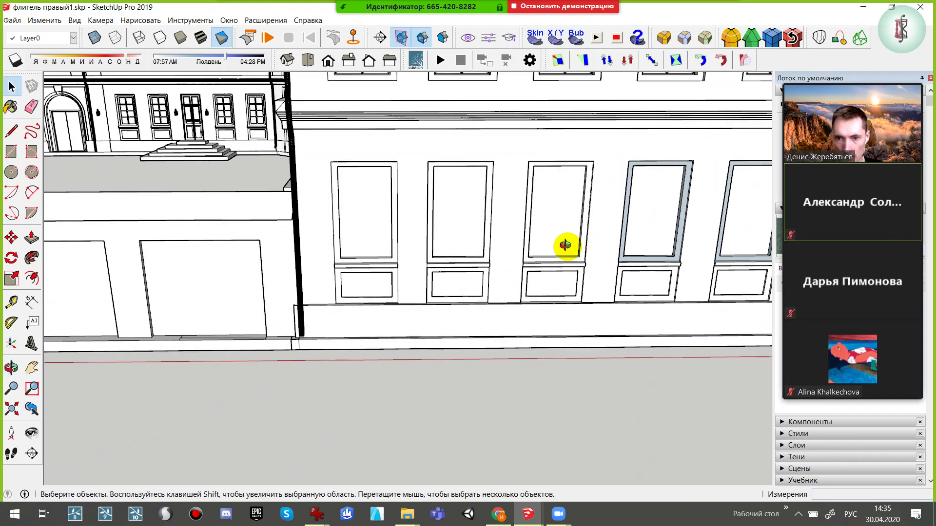
scroll(424, 257, "up", 2)
scroll(541, 262, "up", 2)
mouse_move(424, 256)
middle_mouse_down()
mouse_move(541, 262)
mouse_move(502, 309)
mouse_move(568, 376)
middle_mouse_up()
scroll(542, 263, "up", 2)
scroll(568, 375, "up", 2)
Reverse the right window frames and paint them and the jamb strip with the wall material
left_click(529, 318, "ctrl")
right_click(528, 318)
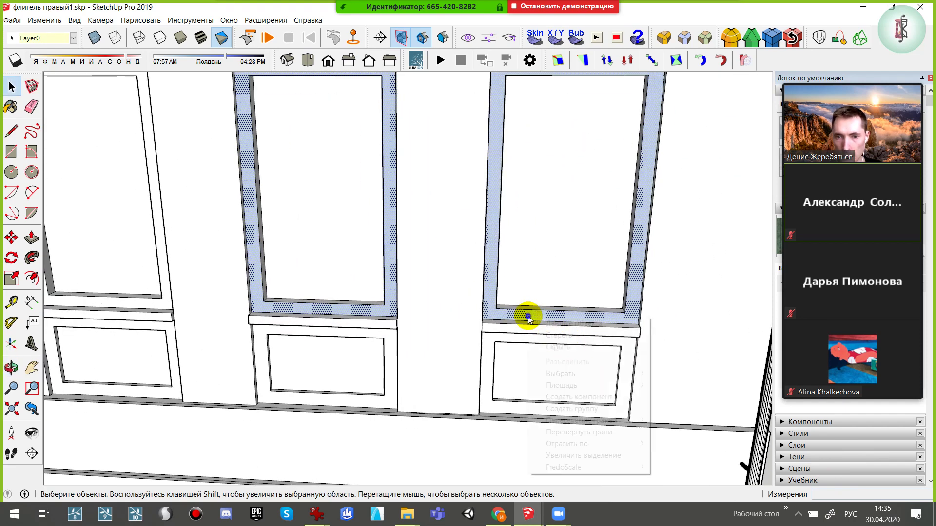
left_click(585, 433)
mouse_move(418, 361)
middle_mouse_down()
mouse_move(313, 380)
mouse_move(272, 362)
mouse_move(285, 360)
middle_mouse_up()
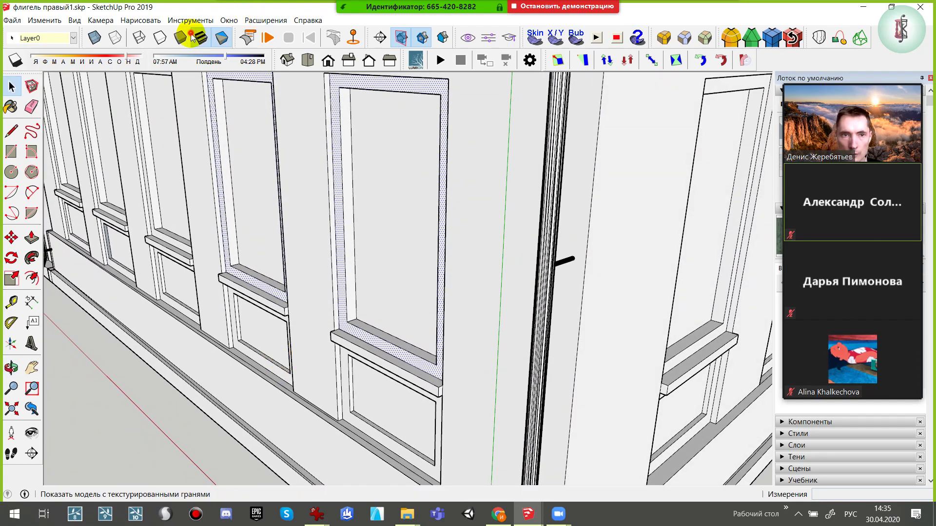
key("b")
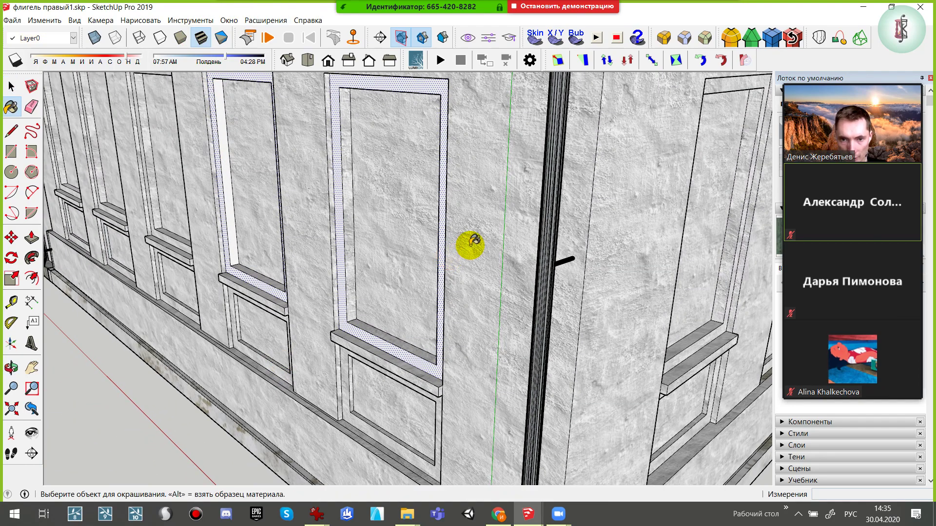
left_click(394, 350)
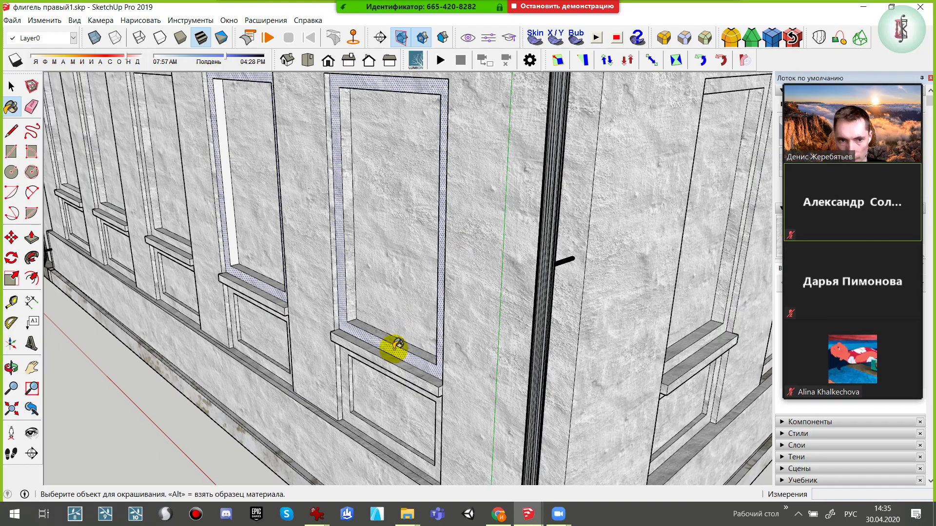
left_click(233, 229)
mouse_move(234, 261)
middle_mouse_down()
mouse_move(639, 147)
mouse_move(463, 87)
mouse_move(320, 129)
mouse_move(233, 282)
mouse_move(328, 63)
mouse_move(273, 73)
middle_mouse_up()
Return to monochrome display and reverse the cornice face at the building corner
left_click(222, 39)
middle_click_drag(652, 334, 522, 408)
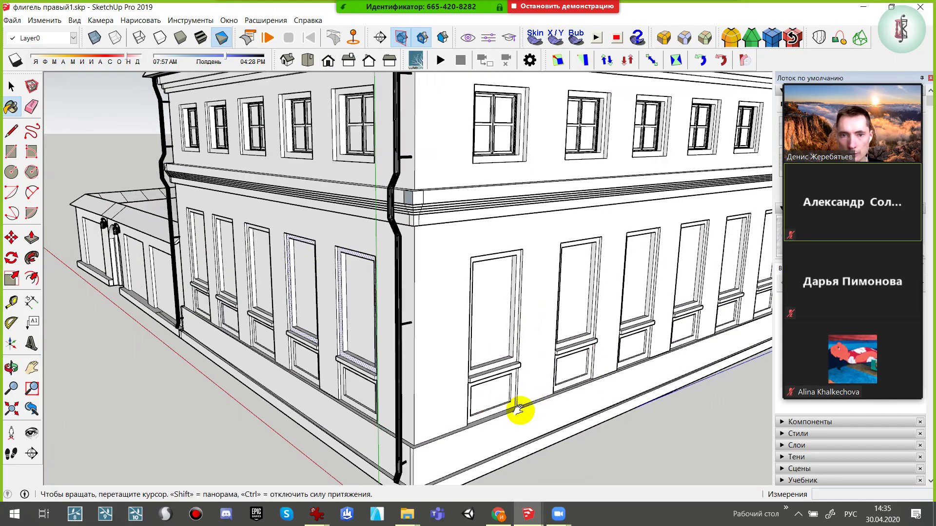
scroll(410, 338, "up", 2)
scroll(336, 287, "up", 2)
scroll(344, 281, "up", 2)
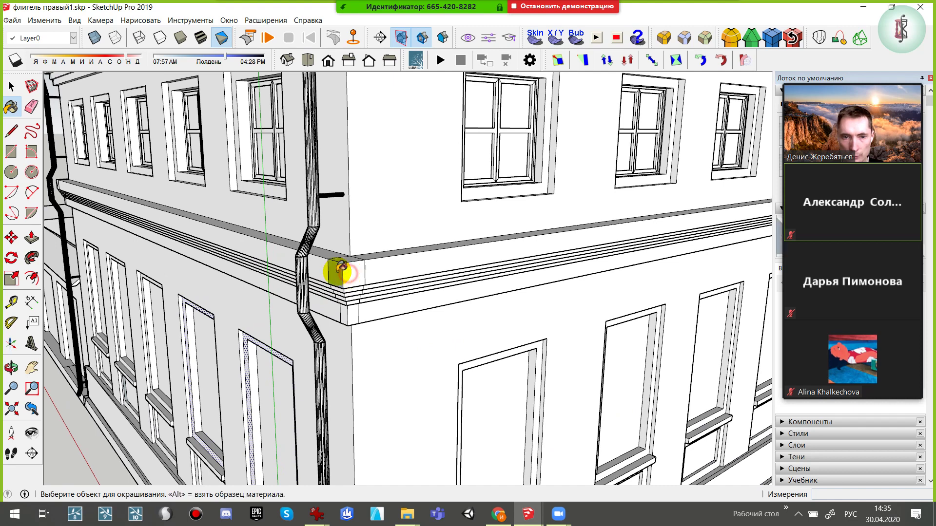
key("space")
left_click(328, 277)
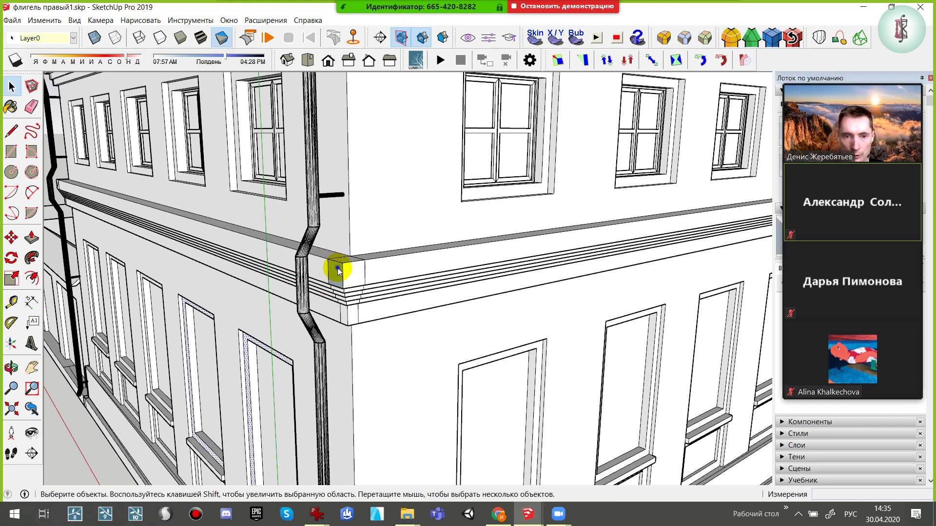
right_click(338, 271)
left_click(397, 368)
key("b")
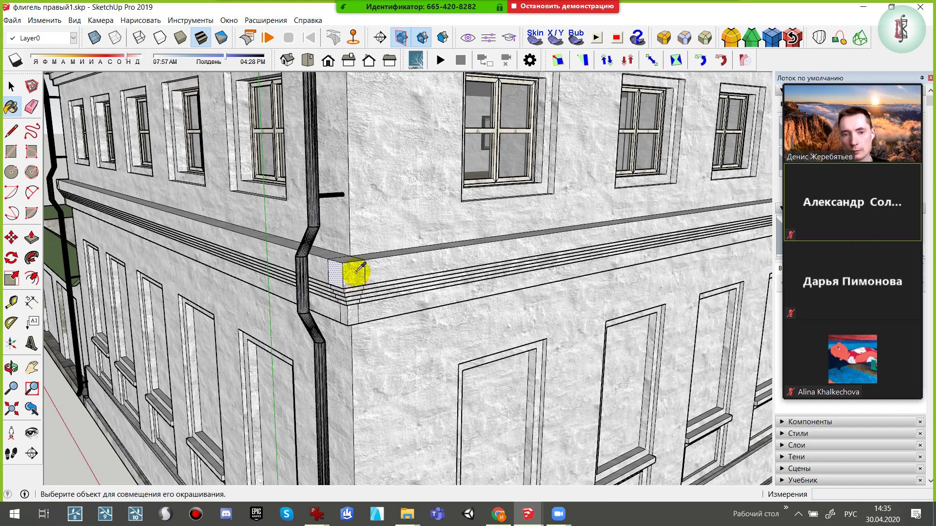
Show plain untextured faces and orbit around to the curved courtyard fence
key("space")
scroll(390, 288, "down", 5)
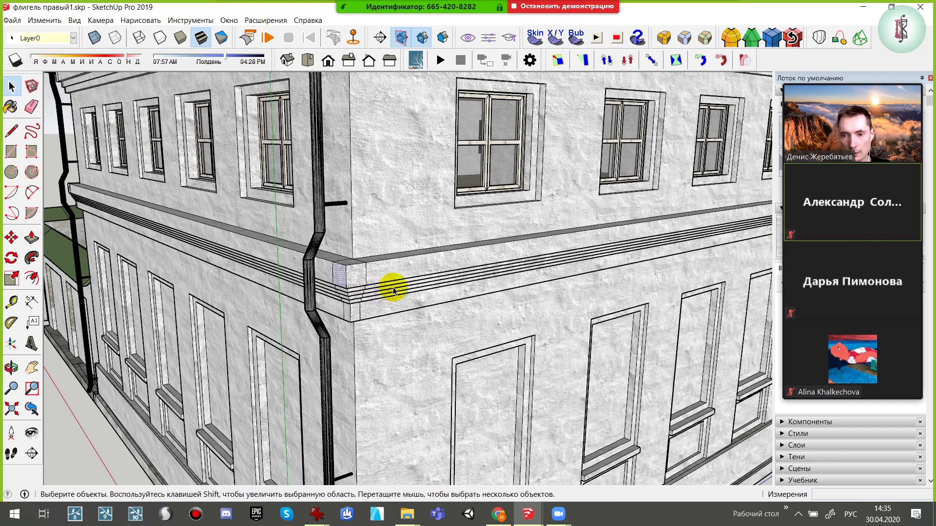
left_click(217, 42)
mouse_move(627, 393)
middle_mouse_down()
mouse_move(577, 345)
mouse_move(215, 265)
mouse_move(504, 344)
mouse_move(286, 341)
mouse_move(78, 229)
mouse_move(425, 287)
mouse_move(126, 255)
mouse_move(184, 272)
mouse_move(121, 272)
mouse_move(290, 225)
mouse_move(246, 308)
mouse_move(195, 356)
mouse_move(318, 328)
mouse_move(550, 356)
mouse_move(162, 309)
mouse_move(407, 345)
mouse_move(211, 292)
mouse_move(530, 307)
mouse_move(323, 317)
mouse_move(455, 429)
mouse_move(619, 424)
mouse_move(578, 439)
mouse_move(478, 247)
mouse_move(604, 261)
mouse_move(340, 267)
mouse_move(480, 306)
mouse_move(323, 337)
mouse_move(293, 220)
middle_mouse_up()
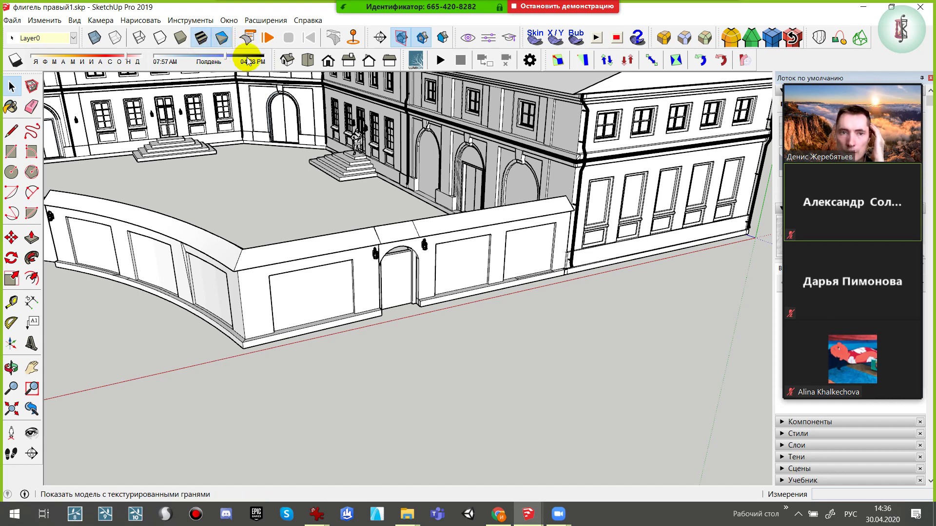
Switch to the территория дворца.skp model and orbit toward the curved courtyard wall
scroll(378, 176, "down", 5)
mouse_move(417, 229)
middle_mouse_down()
mouse_move(553, 300)
mouse_move(577, 458)
middle_mouse_up()
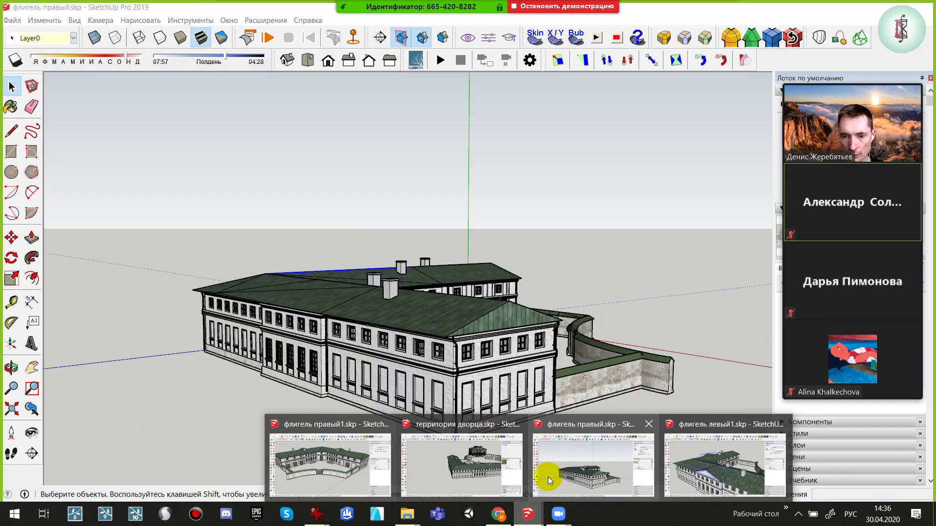
left_click(488, 480)
middle_click_drag(560, 203, 326, 239)
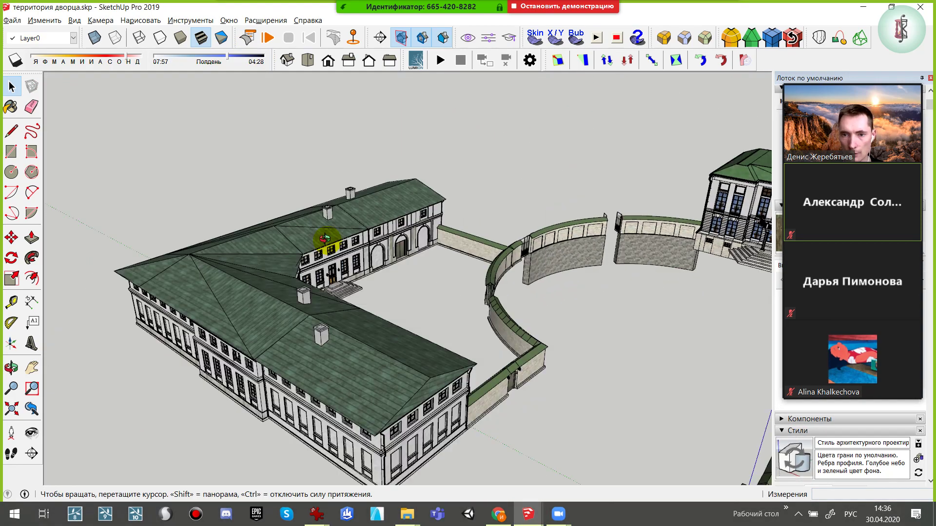
scroll(580, 208, "up", 5)
scroll(548, 230, "up", 3)
mouse_move(547, 230)
middle_mouse_down()
mouse_move(359, 167)
mouse_move(520, 268)
middle_mouse_up()
Select the curved wall group and sample its stone material near the gate
key("b")
scroll(520, 267, "up", 2)
key("space")
left_click(444, 240)
mouse_move(443, 240)
middle_mouse_down()
mouse_move(522, 329)
mouse_move(398, 296)
mouse_move(240, 411)
middle_mouse_up()
key("b")
Draw a small rectangle on the pavement, reverse it, and paint it beige stone
key("r")
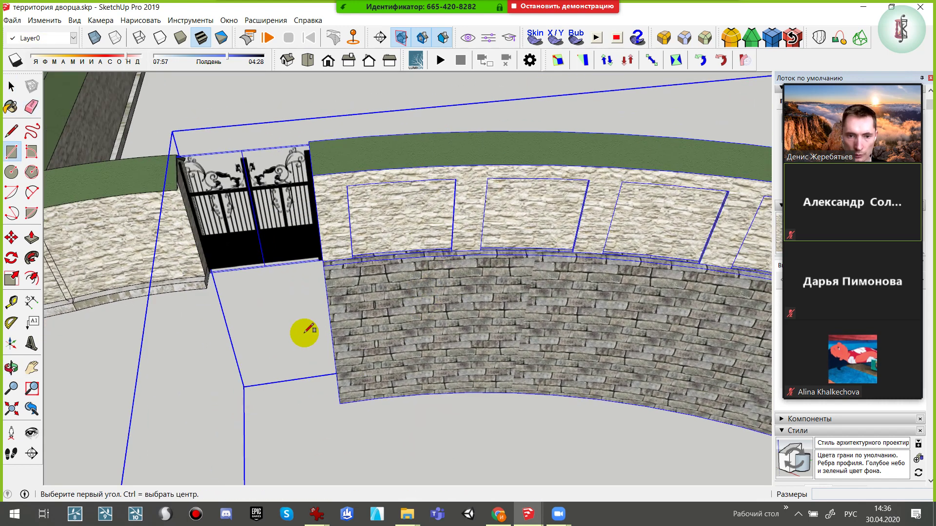
left_click(308, 332)
left_click(244, 395)
key("space")
right_click(288, 355)
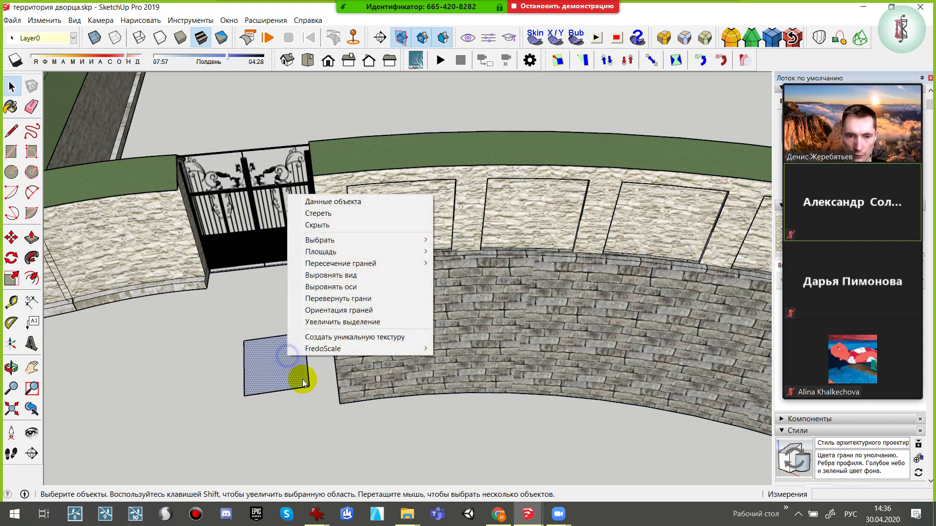
left_click(341, 299)
key("b")
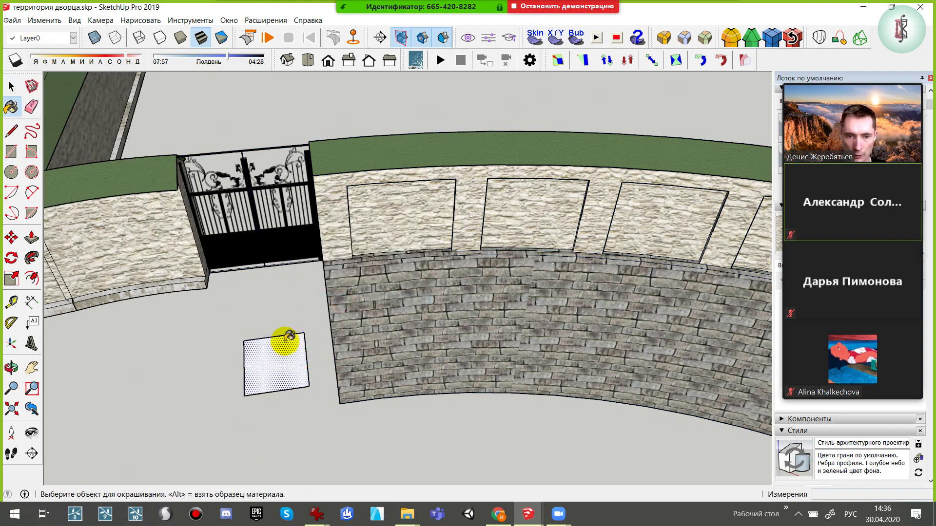
left_click(296, 356)
Copy the stone rectangle to the clipboard and return to the right-wing model
left_click(291, 363)
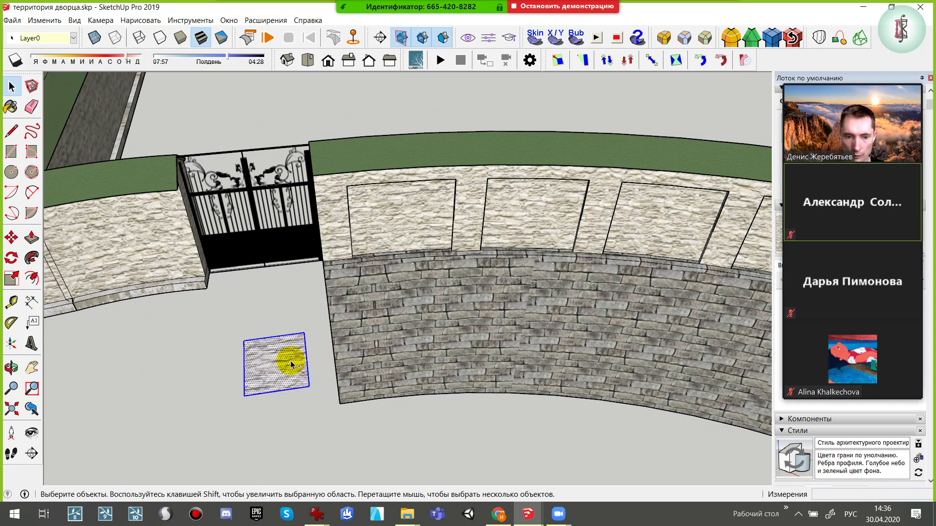
left_click(45, 27)
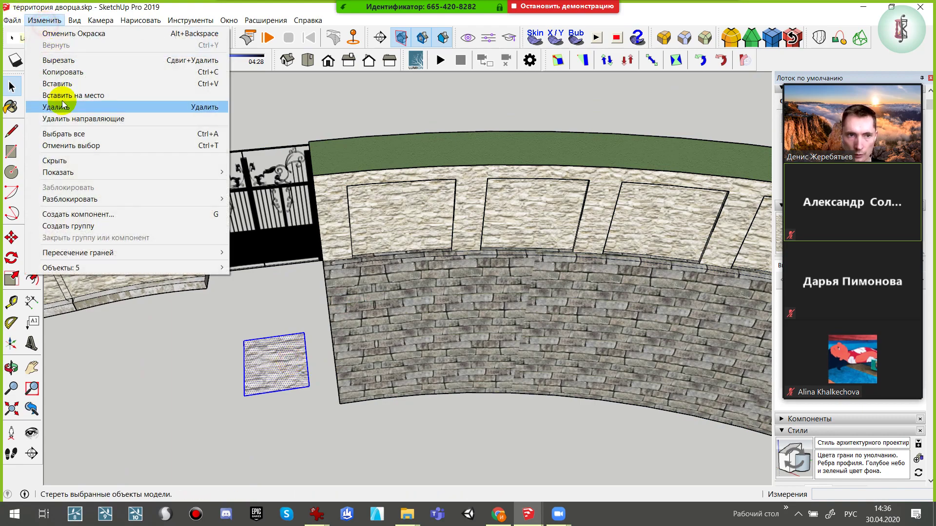
left_click(63, 73)
key("alt+Tab")
Paste the stone rectangle into флигель правый1.skp beside the courtyard fence
middle_click_drag(315, 353, 446, 308)
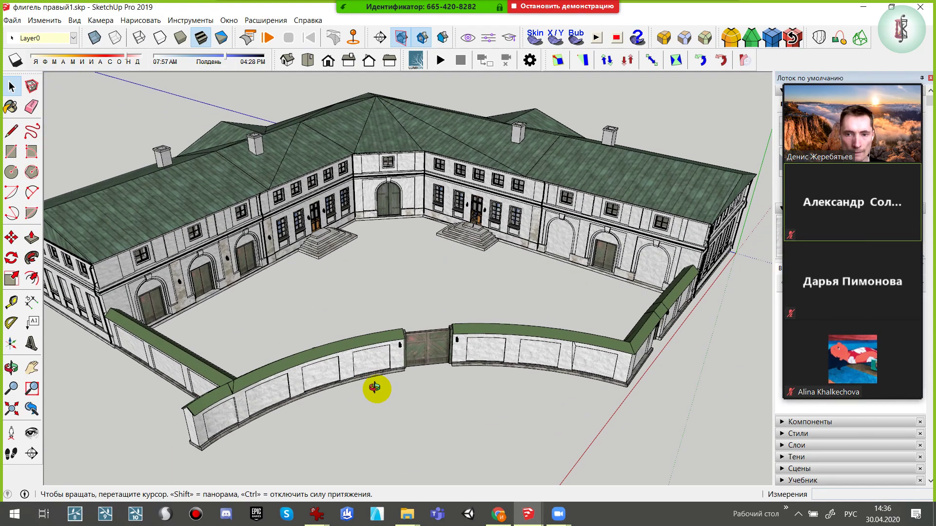
left_click(57, 21)
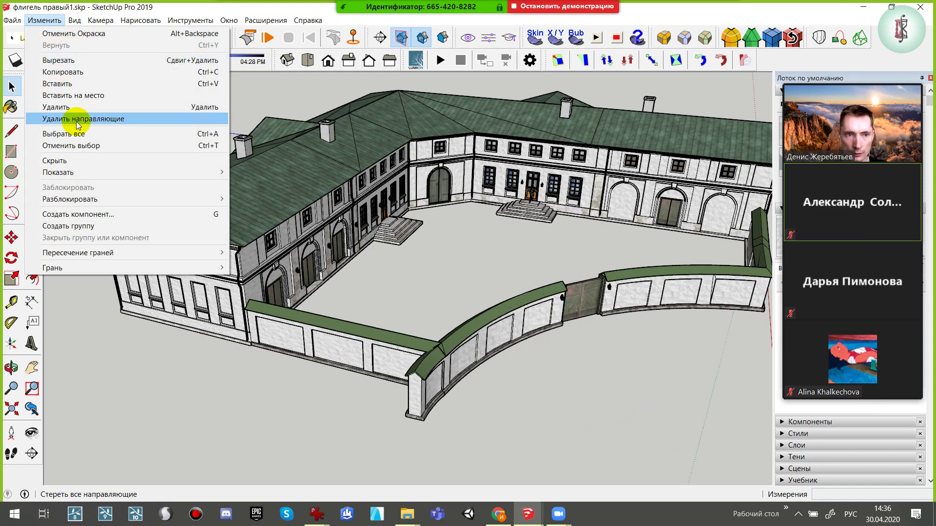
left_click(68, 80)
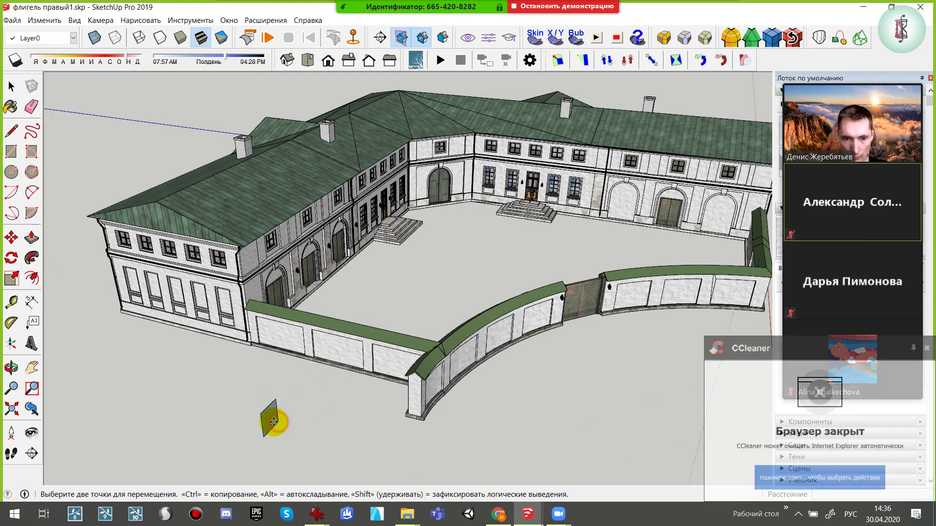
left_click(274, 419)
mouse_move(274, 419)
middle_mouse_down()
mouse_move(454, 393)
mouse_move(355, 417)
mouse_move(643, 318)
middle_mouse_up()
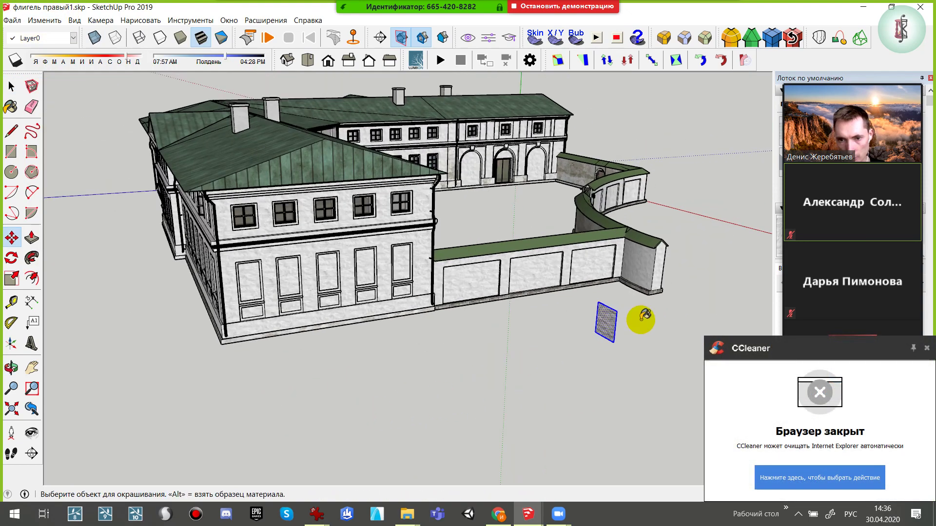
Orbit close to the courtyard wall and open its group for editing
scroll(634, 314, "up", 2)
key("b")
key("space")
scroll(463, 254, "up", 2)
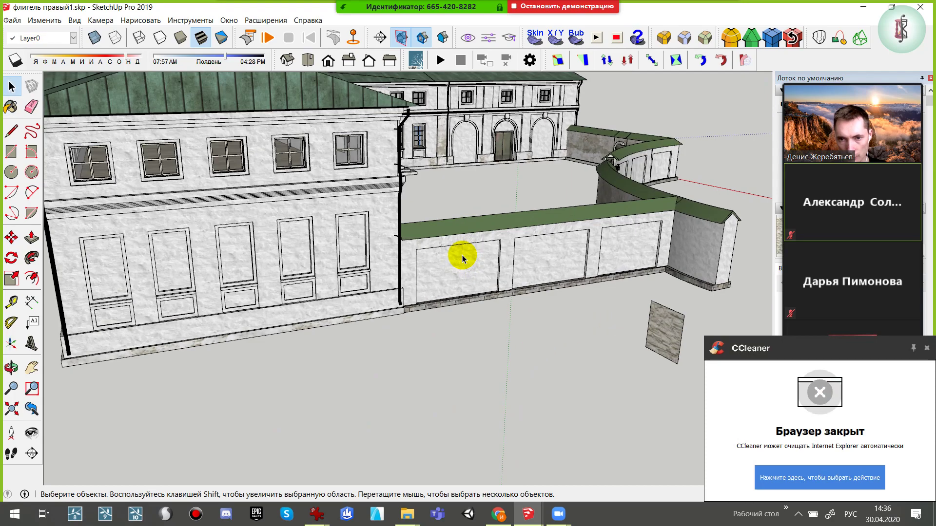
mouse_move(463, 255)
middle_mouse_down()
mouse_move(366, 292)
mouse_move(436, 323)
mouse_move(356, 344)
mouse_move(485, 335)
mouse_move(461, 330)
mouse_move(474, 305)
mouse_move(477, 334)
mouse_move(464, 317)
middle_mouse_up()
left_click(355, 344)
double_click(470, 333)
Paint the first vertical plaster strip and the face around the doorway with beige stone
key("b")
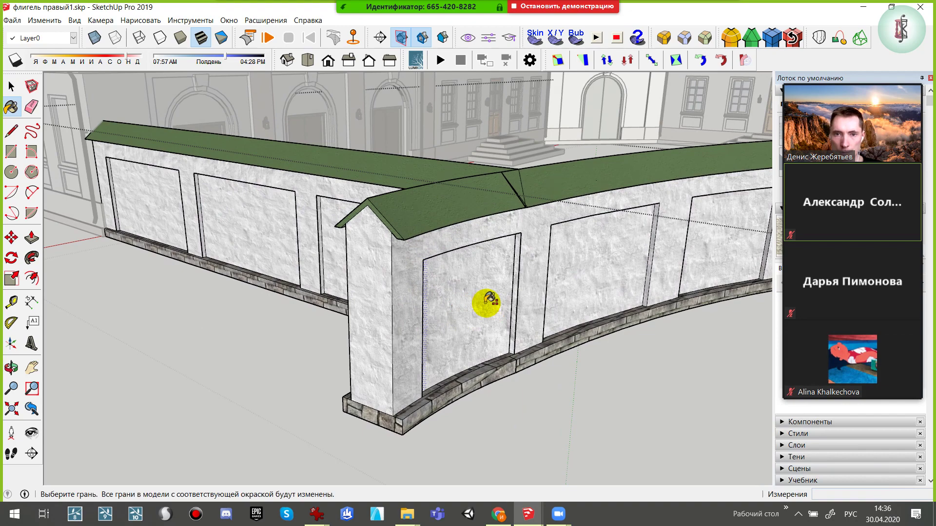
left_click(492, 301)
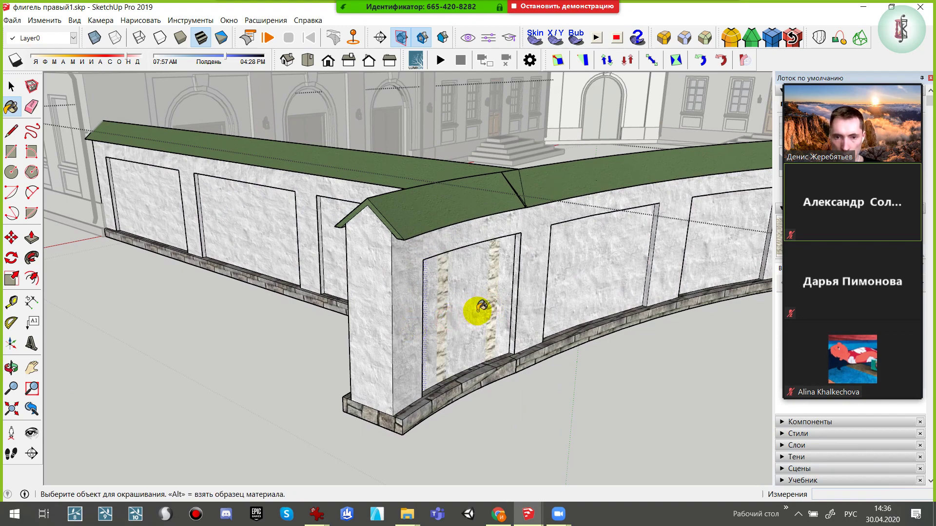
scroll(481, 306, "down", 2)
scroll(483, 304, "down", 2)
scroll(435, 317, "up", 2)
scroll(439, 315, "up", 2)
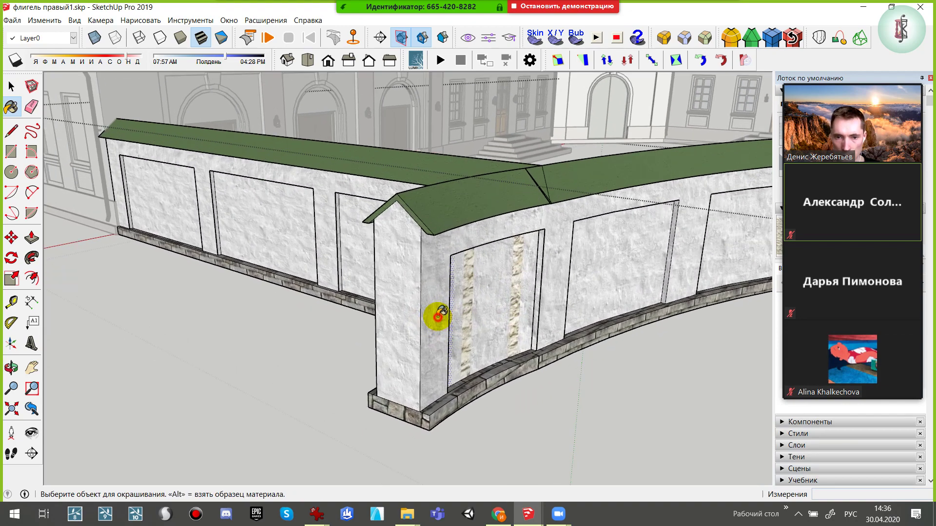
left_click(438, 316)
Give the white pillar front at the wall corner the beige stone texture
mouse_move(460, 282)
middle_mouse_down()
mouse_move(372, 347)
mouse_move(518, 330)
mouse_move(403, 288)
mouse_move(248, 257)
mouse_move(476, 328)
mouse_move(318, 209)
middle_mouse_up()
scroll(255, 259, "up", 2)
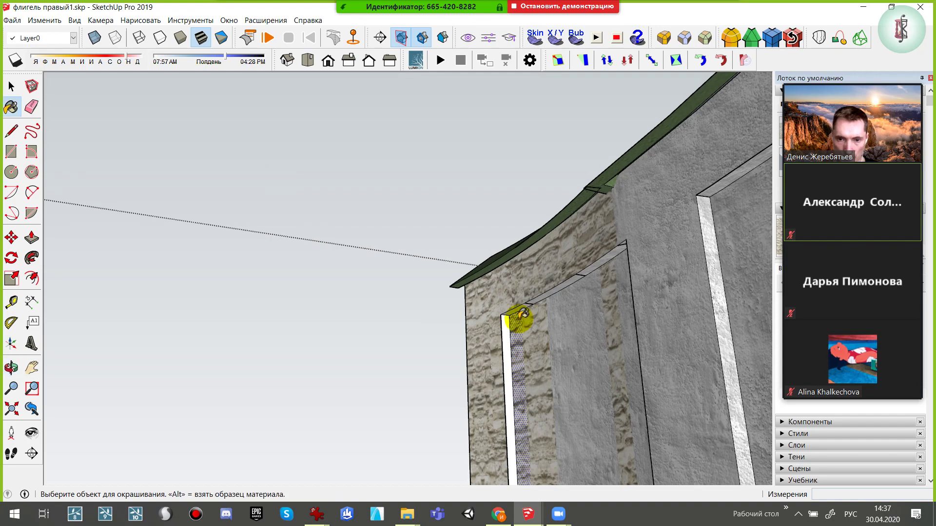
left_click(507, 330)
mouse_move(507, 331)
middle_mouse_down()
mouse_move(478, 309)
mouse_move(476, 203)
mouse_move(430, 240)
mouse_move(488, 188)
middle_mouse_up()
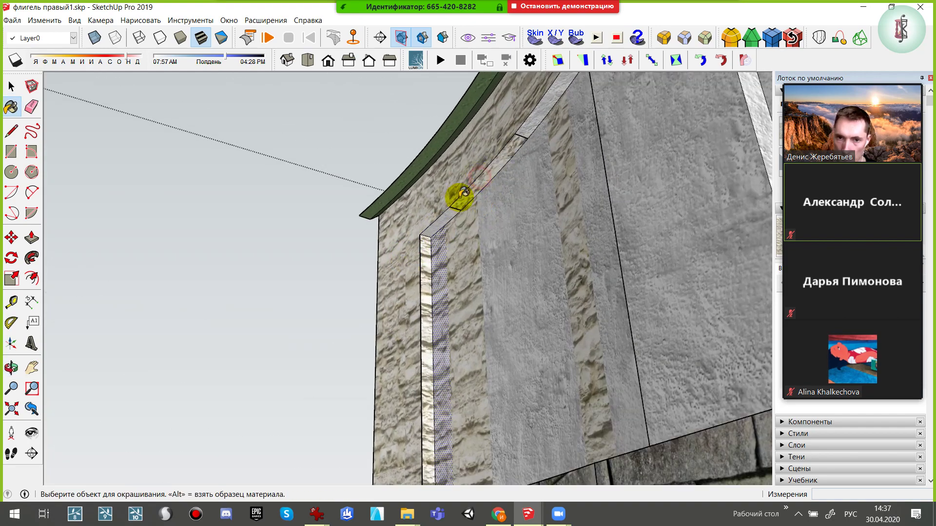
mouse_move(540, 121)
middle_mouse_down()
mouse_move(770, 330)
mouse_move(575, 328)
middle_mouse_up()
Cover the white vertical strips, the right edge strip and the adjoining wall in stone
left_click(575, 328)
left_click(656, 309)
left_click(524, 307)
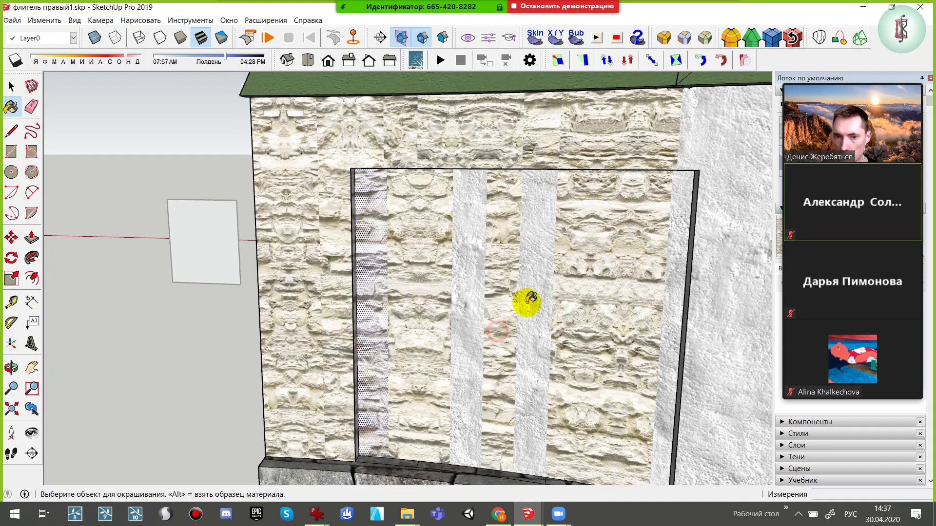
left_click(476, 303)
left_click(671, 312)
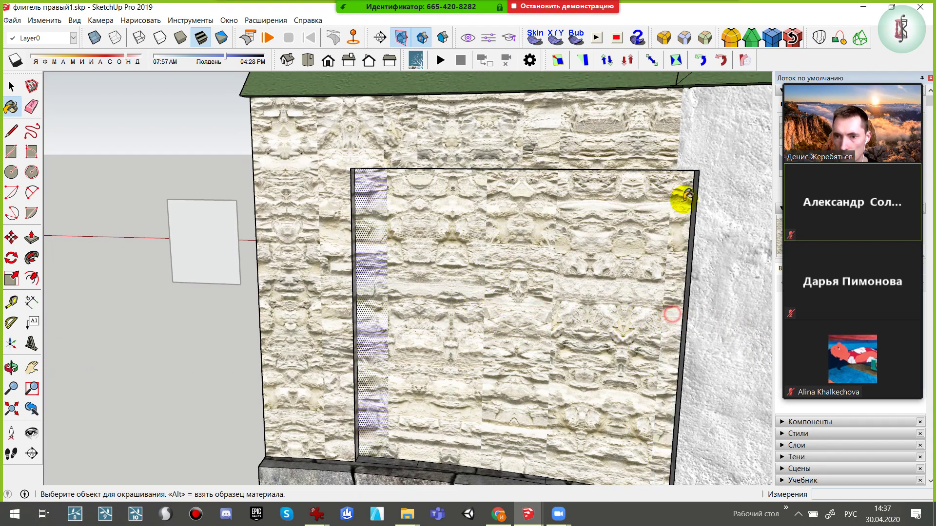
mouse_move(679, 198)
middle_mouse_down()
mouse_move(759, 293)
mouse_move(601, 227)
mouse_move(648, 229)
middle_mouse_up()
left_click(673, 233)
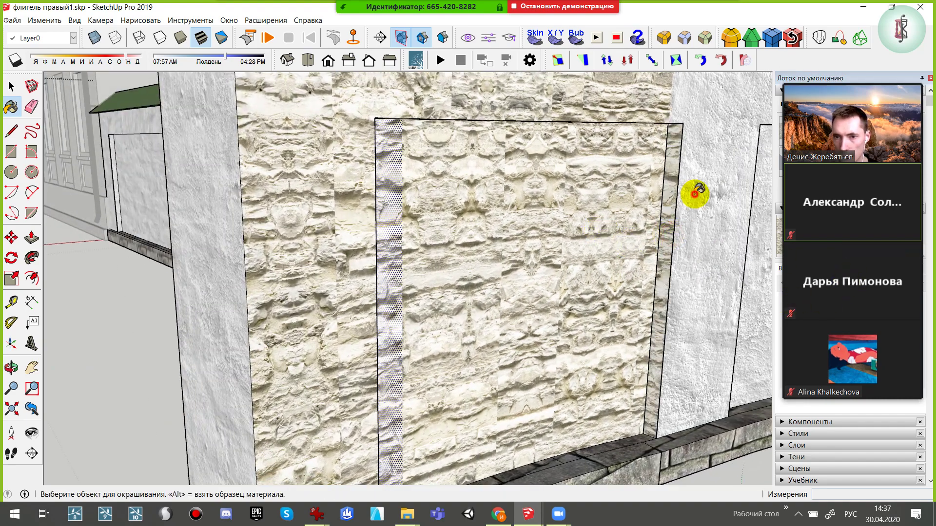
left_click(698, 115)
Paint the right white panel in stone and bring the whole curved wall into view
mouse_move(652, 172)
middle_mouse_down()
mouse_move(476, 318)
mouse_move(510, 277)
middle_mouse_up()
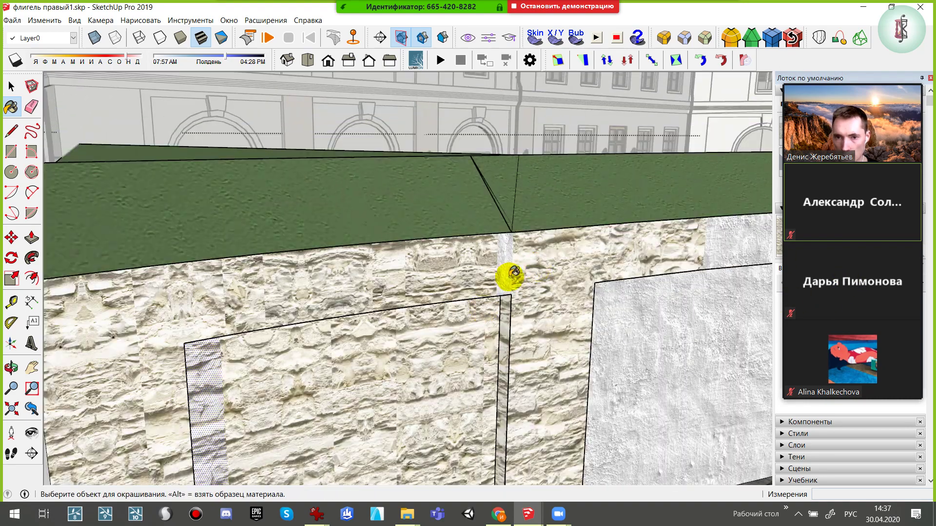
left_click(649, 324)
middle_click_drag(648, 324, 490, 257)
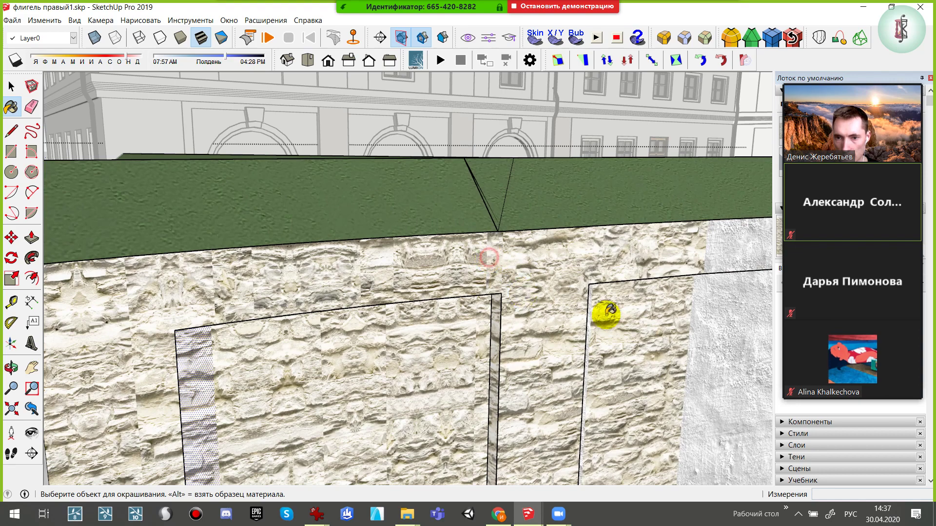
scroll(365, 330, "down", 3)
scroll(363, 338, "down", 2)
middle_click_drag(364, 338, 455, 334)
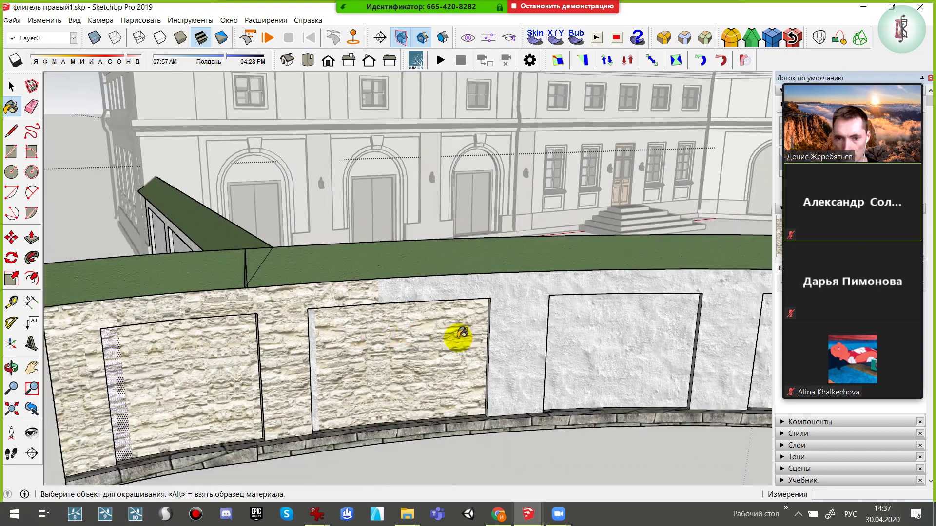
scroll(369, 355, "up", 2)
scroll(369, 354, "up", 2)
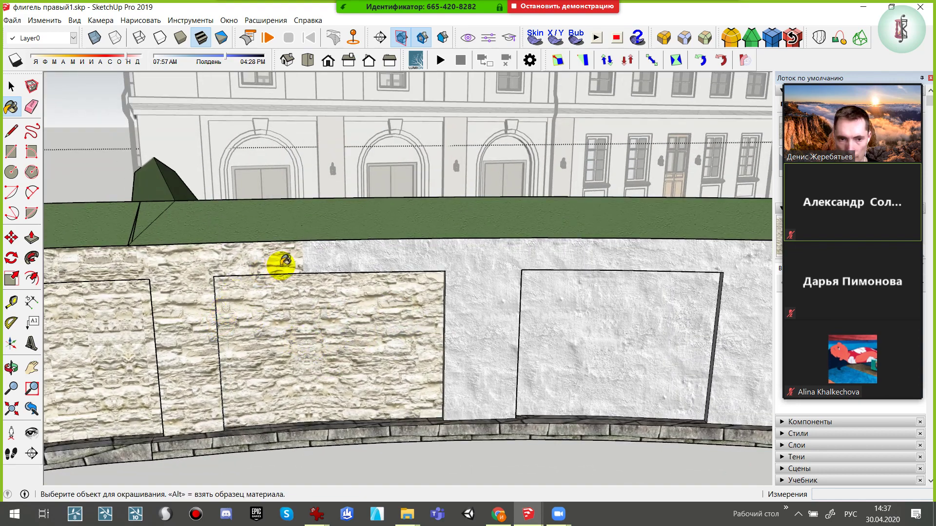
Stone-texture the plaster band, the right panel and the strips and wall around it
left_click(311, 259)
left_click(627, 330)
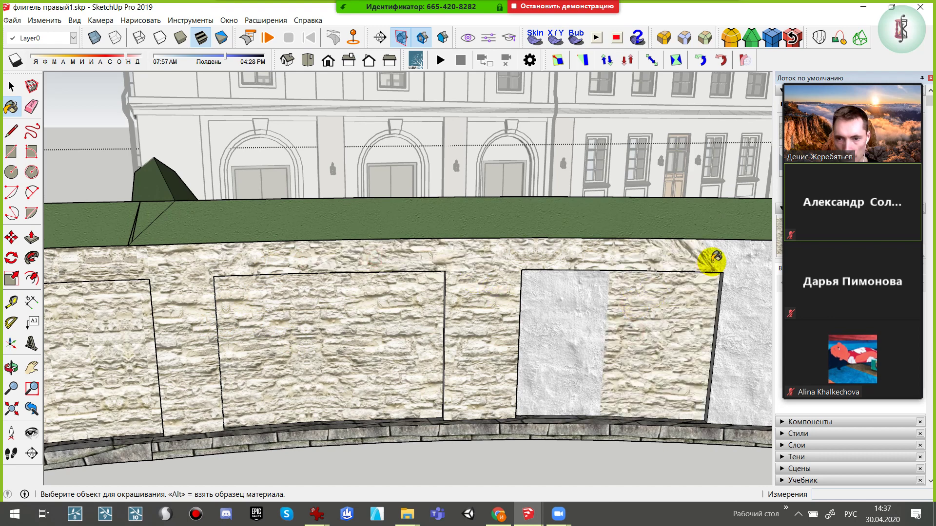
left_click(737, 250)
left_click(549, 328)
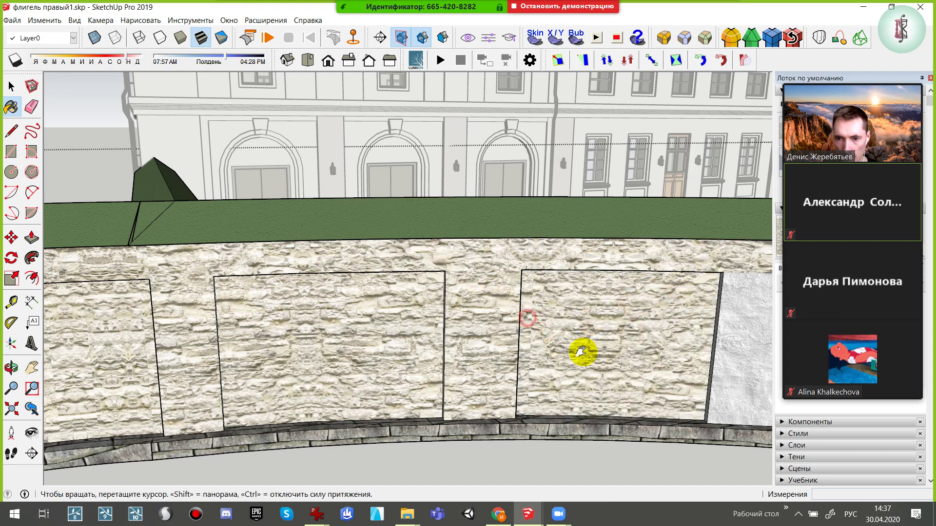
mouse_move(580, 355)
middle_mouse_down()
mouse_move(174, 363)
mouse_move(385, 334)
middle_mouse_up()
left_click(355, 314)
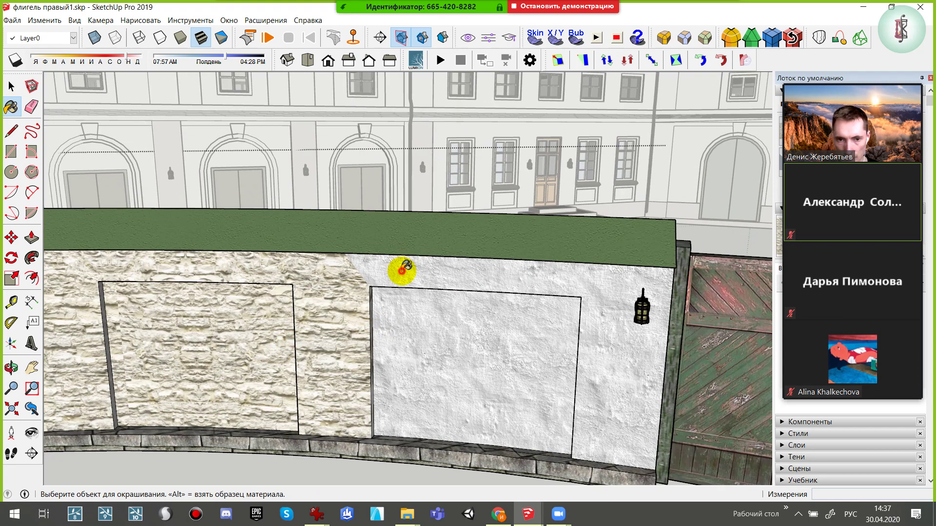
left_click(397, 269)
left_click(562, 282)
left_click(537, 322)
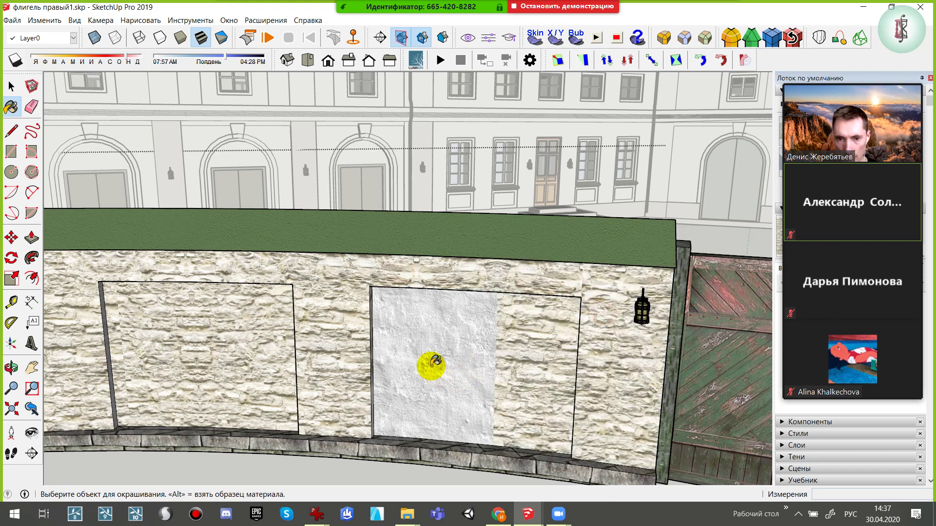
left_click(431, 364)
Paint the last narrow white strip, then survey the curved wall around to its corner
left_click(418, 358)
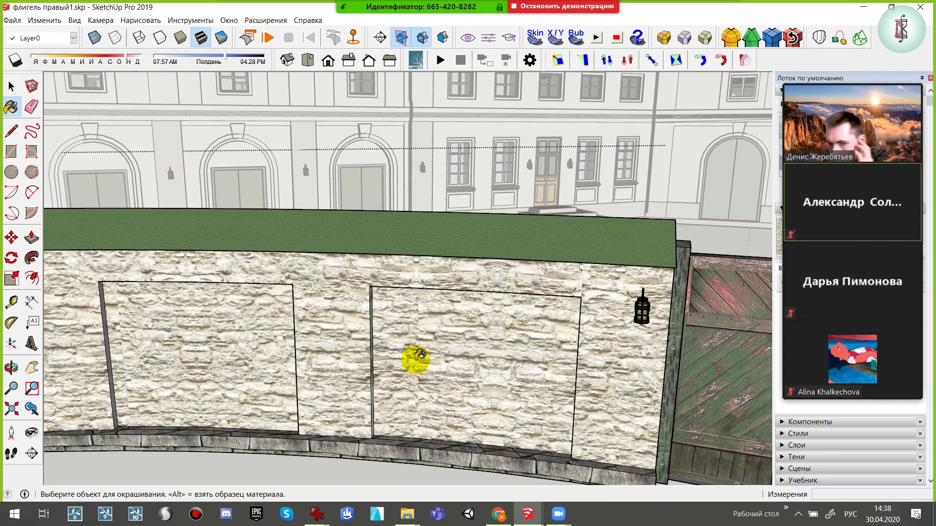
mouse_move(414, 359)
middle_mouse_down()
mouse_move(382, 346)
mouse_move(202, 176)
mouse_move(446, 286)
mouse_move(475, 242)
middle_mouse_up()
scroll(475, 241, "up", 2)
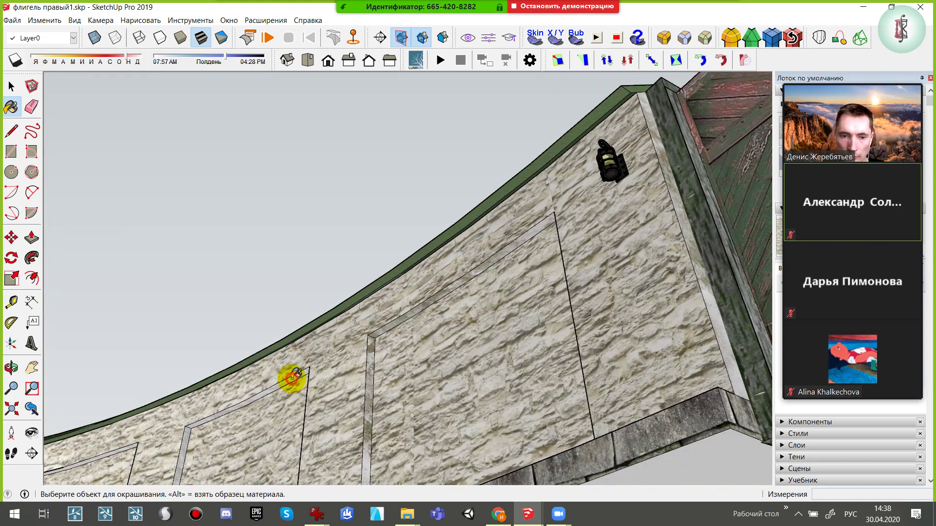
mouse_move(292, 377)
middle_mouse_down()
mouse_move(355, 351)
mouse_move(298, 379)
mouse_move(439, 424)
mouse_move(378, 379)
mouse_move(721, 455)
mouse_move(450, 323)
mouse_move(261, 382)
middle_mouse_up()
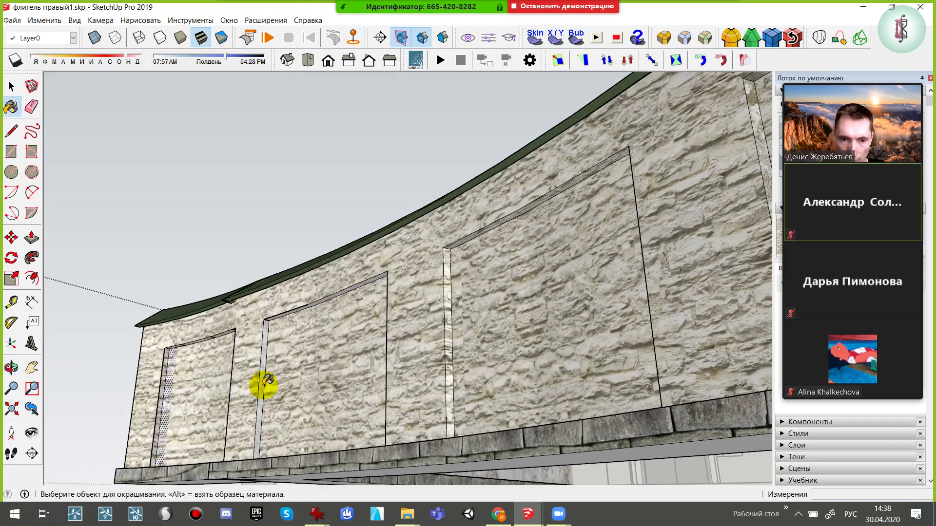
scroll(271, 316, "up", 2)
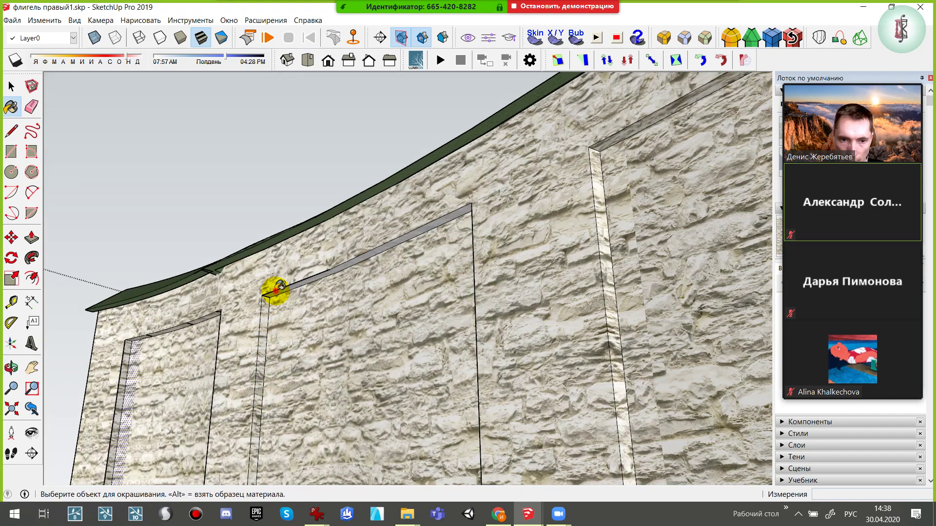
mouse_move(275, 291)
middle_mouse_down()
mouse_move(637, 393)
mouse_move(654, 365)
mouse_move(502, 270)
middle_mouse_up()
scroll(502, 270, "up", 1)
mouse_move(425, 246)
middle_mouse_down()
mouse_move(360, 314)
mouse_move(610, 328)
middle_mouse_up()
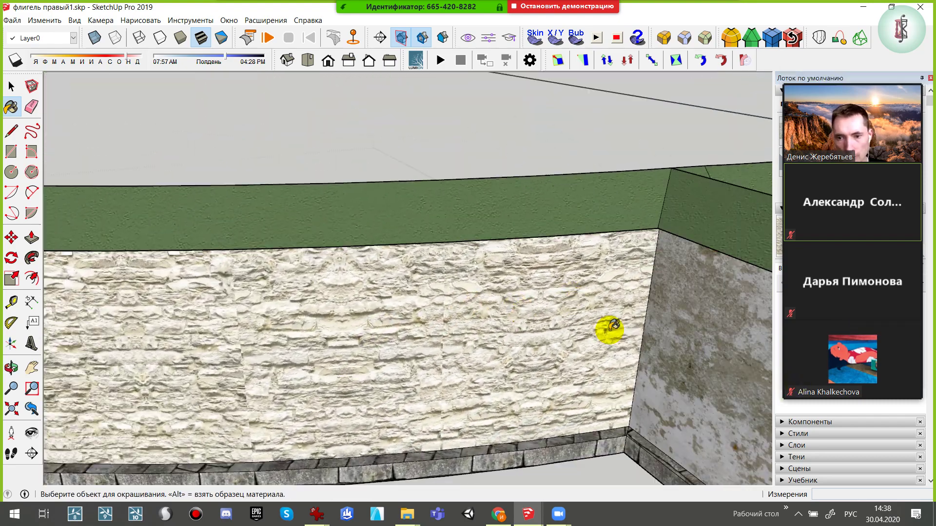
mouse_move(691, 364)
middle_mouse_down()
mouse_move(328, 255)
mouse_move(579, 325)
mouse_move(157, 338)
middle_mouse_up()
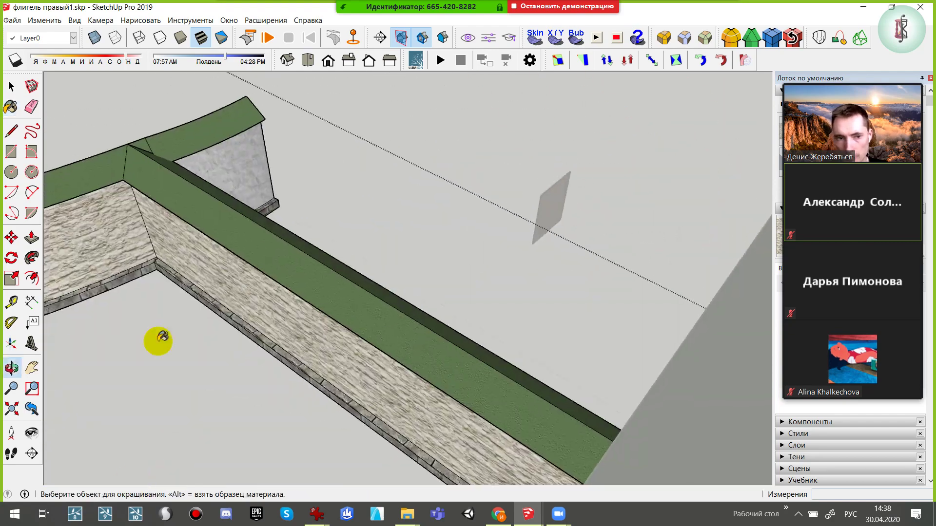
mouse_move(247, 141)
middle_mouse_down()
mouse_move(203, 291)
mouse_move(39, 157)
mouse_move(447, 380)
mouse_move(528, 291)
mouse_move(377, 287)
middle_mouse_up()
Paint the wall's end face, the left panel and the upper strips between panels in stone
key("b")
scroll(355, 267, "up", 3)
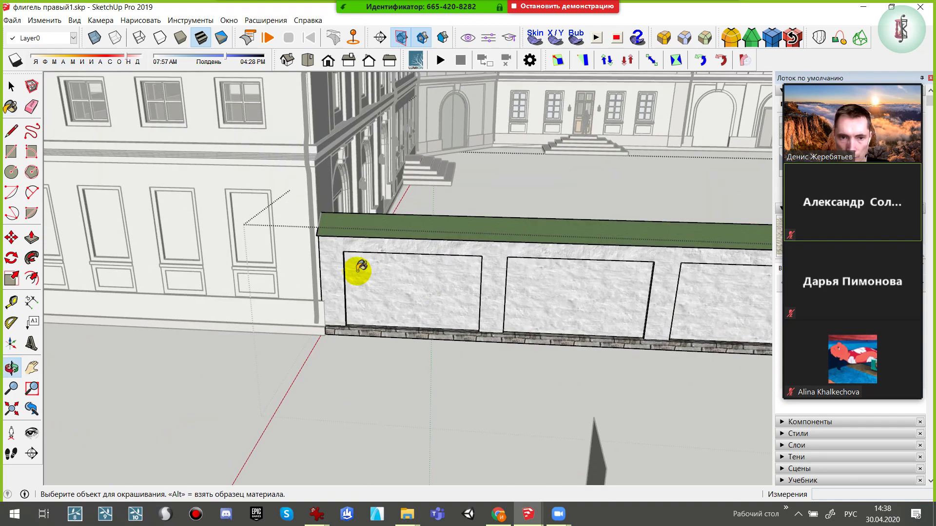
scroll(335, 261, "up", 3)
left_click(331, 266)
left_click(393, 273)
left_click(744, 324)
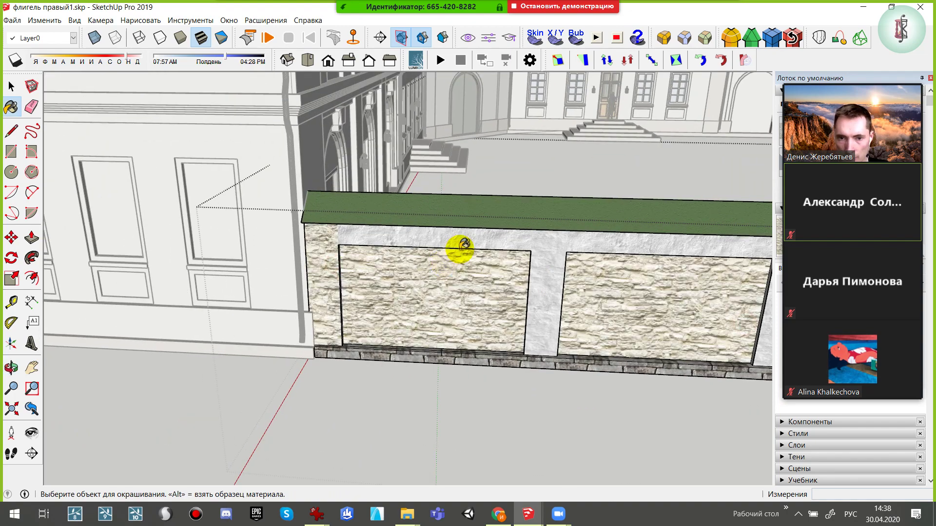
left_click(516, 242)
left_click(548, 255)
left_click(568, 241)
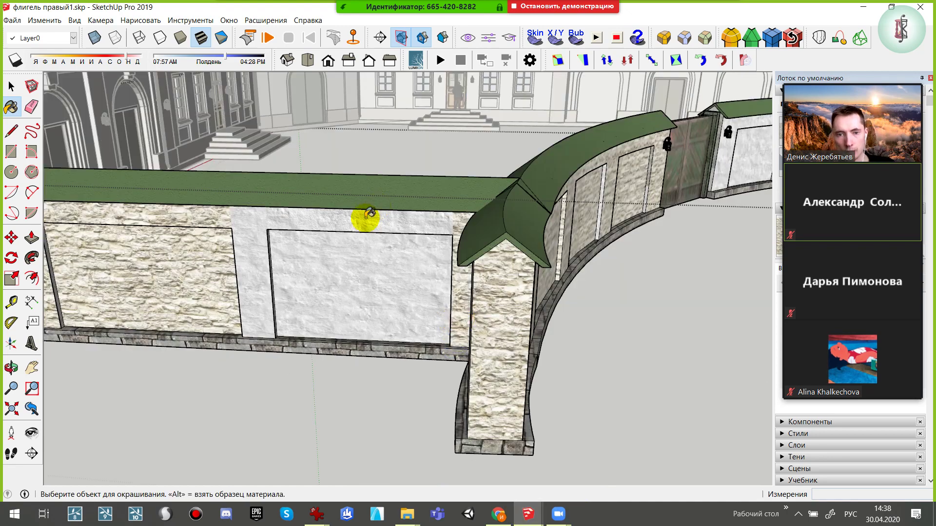
Stone-texture the thin top frame strip, a vertical frame strip and the middle panel's top edge
scroll(322, 220, "up", 2)
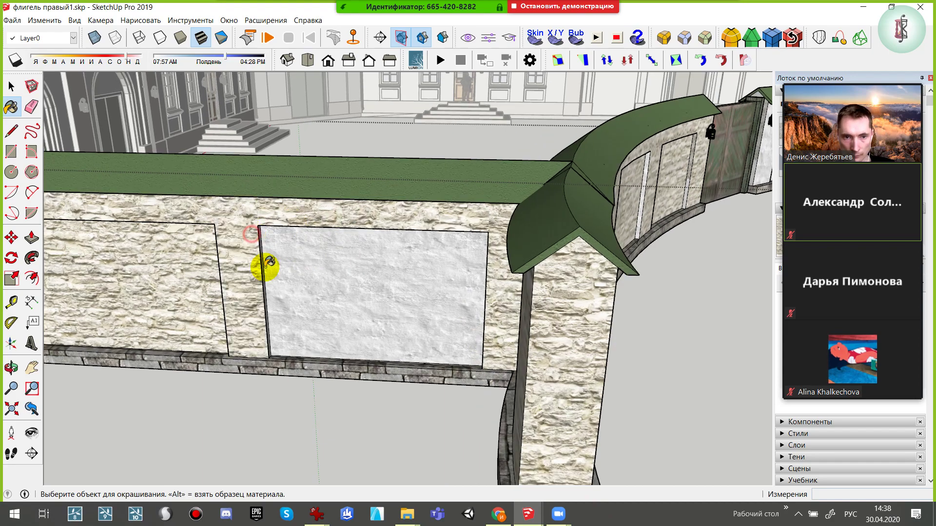
mouse_move(379, 294)
middle_mouse_down()
mouse_move(456, 186)
mouse_move(209, 230)
middle_mouse_up()
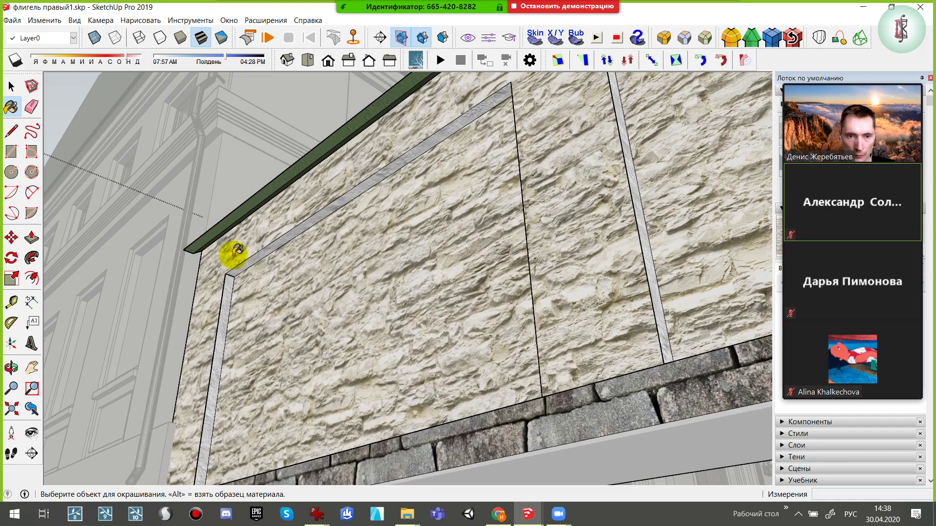
left_click(242, 265)
mouse_move(231, 288)
middle_mouse_down()
mouse_move(679, 367)
mouse_move(224, 280)
mouse_move(475, 330)
middle_mouse_up()
scroll(500, 328, "up", 2)
scroll(539, 292, "up", 1)
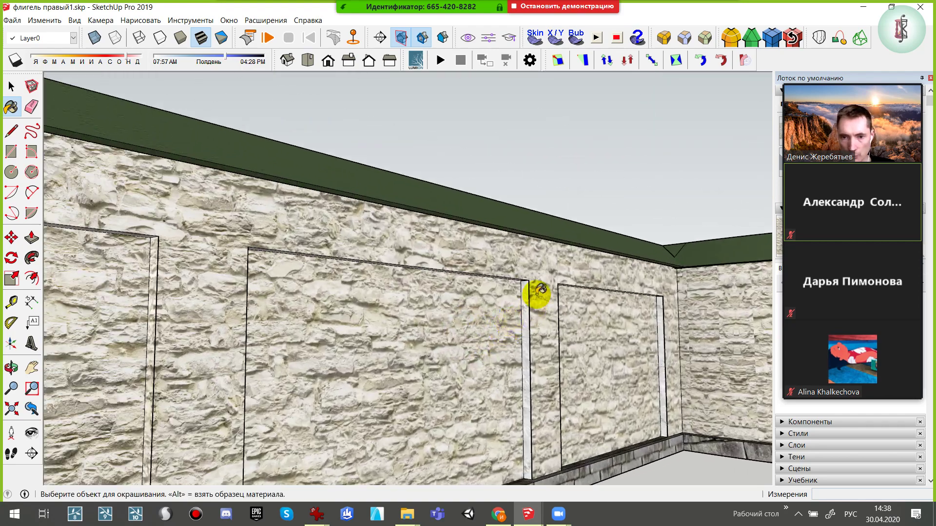
left_click(527, 298)
mouse_move(522, 296)
middle_mouse_down()
mouse_move(268, 138)
mouse_move(314, 255)
middle_mouse_up()
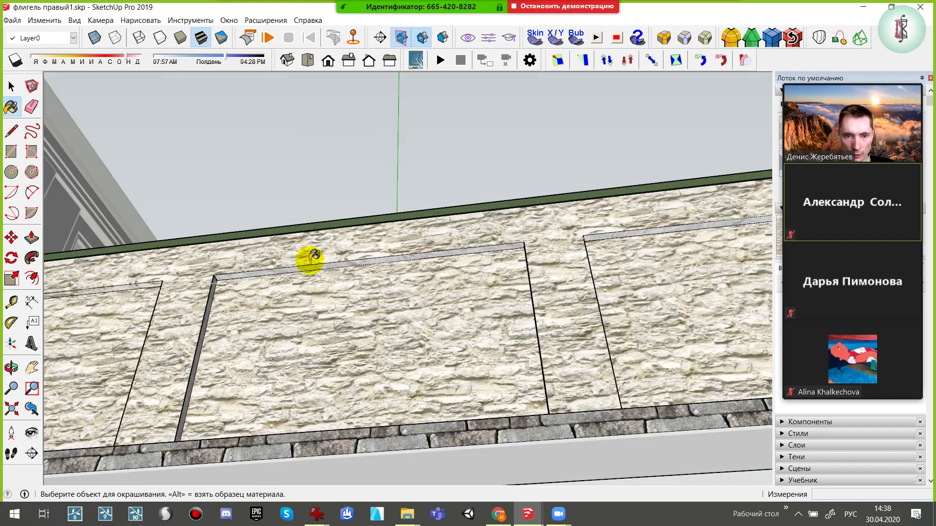
left_click(312, 264)
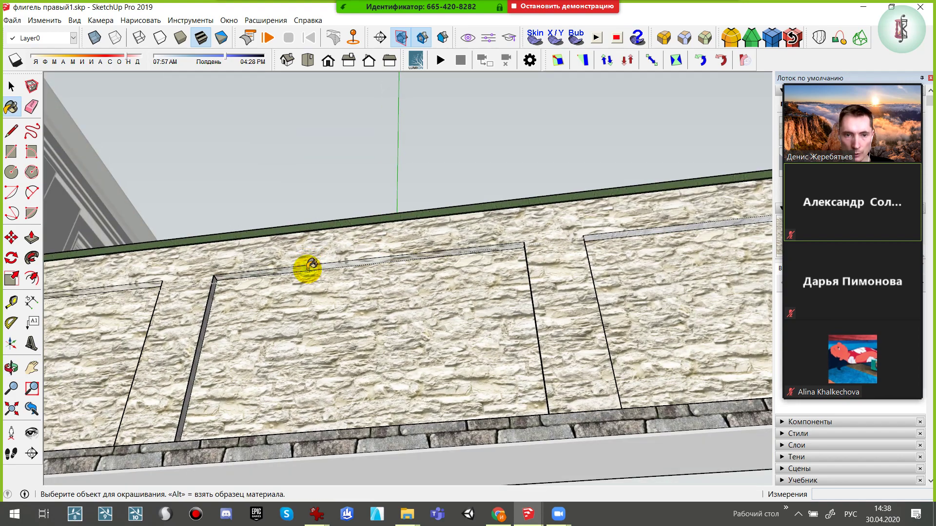
mouse_move(641, 243)
middle_mouse_down()
mouse_move(317, 255)
mouse_move(257, 293)
mouse_move(341, 267)
mouse_move(726, 355)
mouse_move(633, 310)
mouse_move(697, 416)
mouse_move(600, 349)
mouse_move(267, 493)
mouse_move(520, 320)
mouse_move(184, 230)
mouse_move(257, 229)
mouse_move(506, 294)
mouse_move(407, 294)
middle_mouse_up()
Paint the white faces and right-hand panels near the gate, plus the left panel, in stone
key("b")
mouse_move(505, 323)
middle_mouse_down("shift")
mouse_move(664, 333)
mouse_move(324, 284)
mouse_move(476, 393)
mouse_move(493, 207)
middle_mouse_up("shift")
left_click(600, 238)
left_click(712, 200)
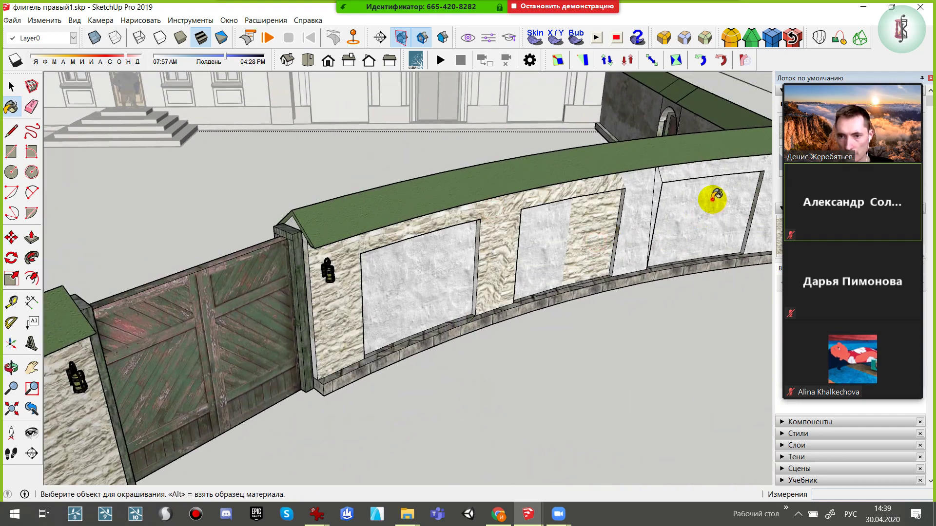
left_click(692, 165)
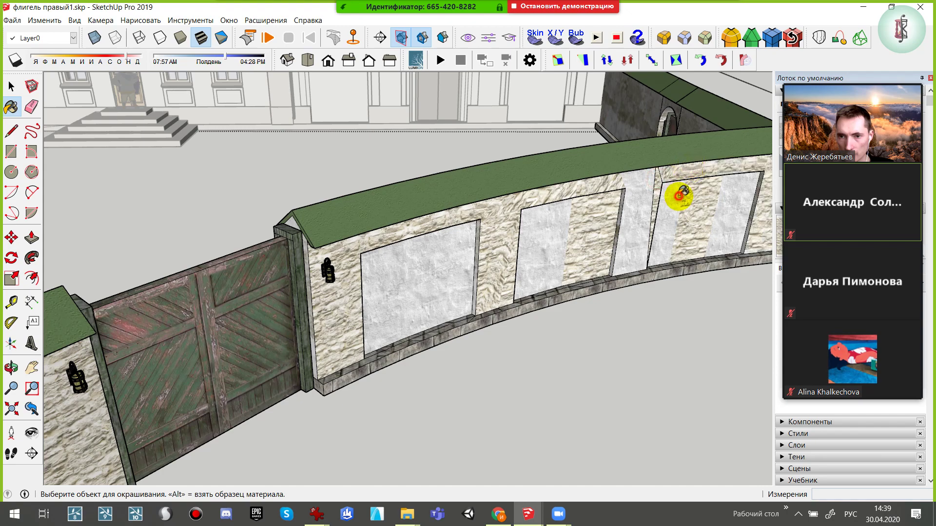
left_click(711, 198)
left_click(636, 210)
left_click(400, 283)
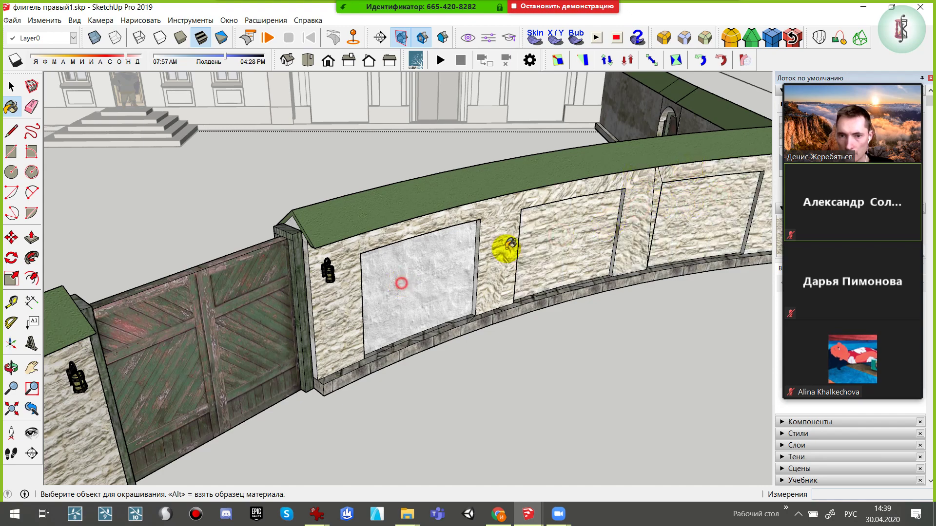
Repaint the white left panel and sample the stone material from the wall
mouse_move(560, 236)
middle_mouse_down()
mouse_move(449, 154)
mouse_move(432, 255)
middle_mouse_up()
scroll(263, 197, "up", 2)
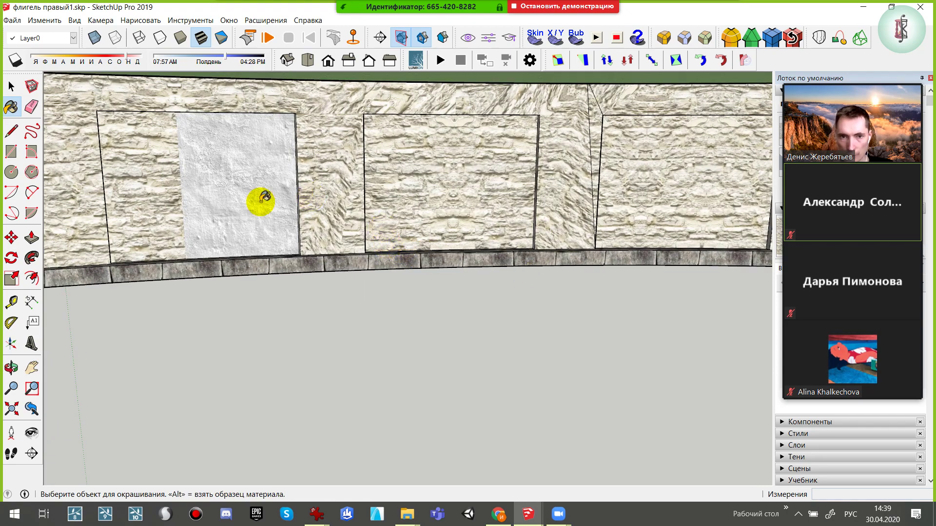
left_click(238, 197)
left_click(287, 198)
key("alt")
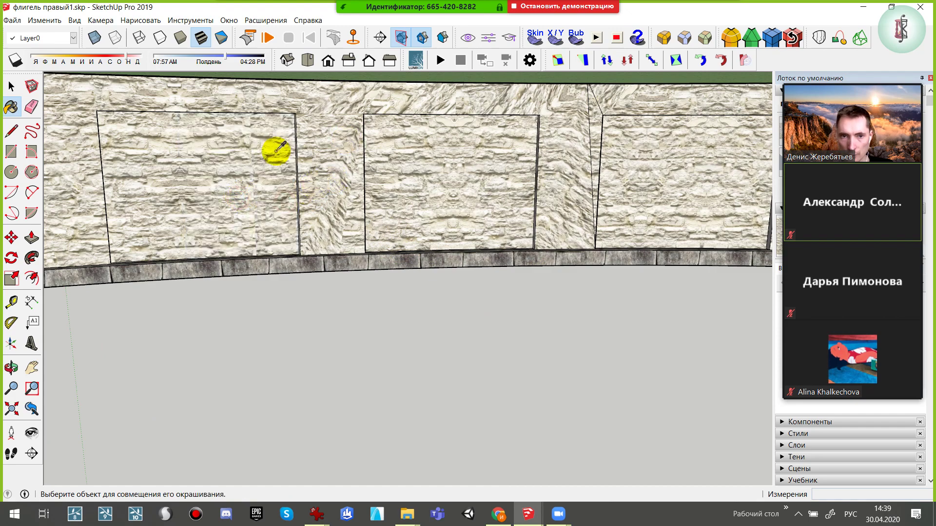
mouse_move(331, 152)
middle_mouse_down()
mouse_move(366, 217)
mouse_move(261, 268)
middle_mouse_up()
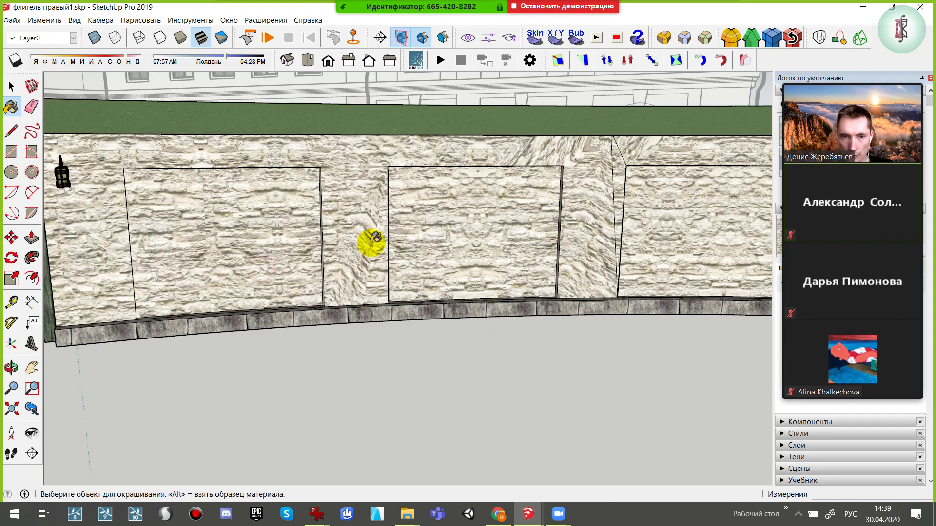
Select the fence wall and its middle strip, check its context menu, and dismiss it
key("space")
triple_click(346, 220)
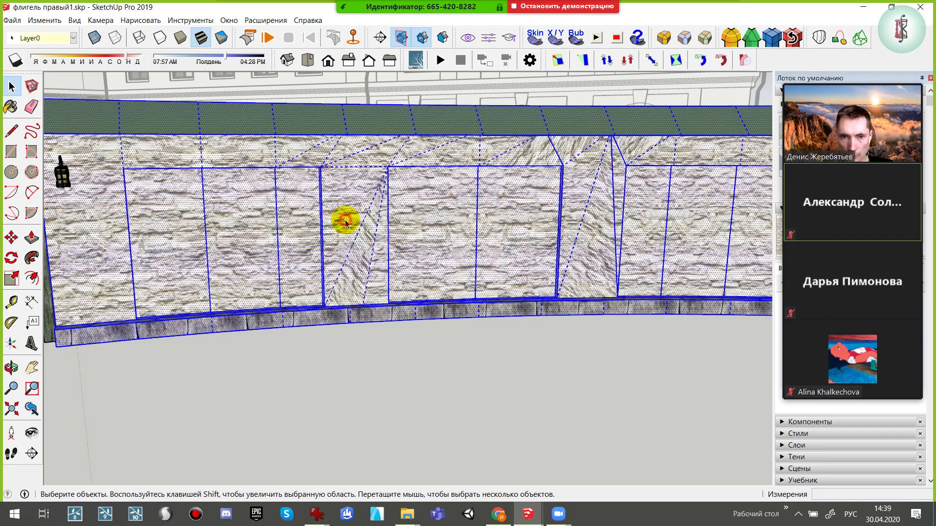
scroll(345, 220, "up", 2)
scroll(384, 272, "up", 2)
left_click(358, 270)
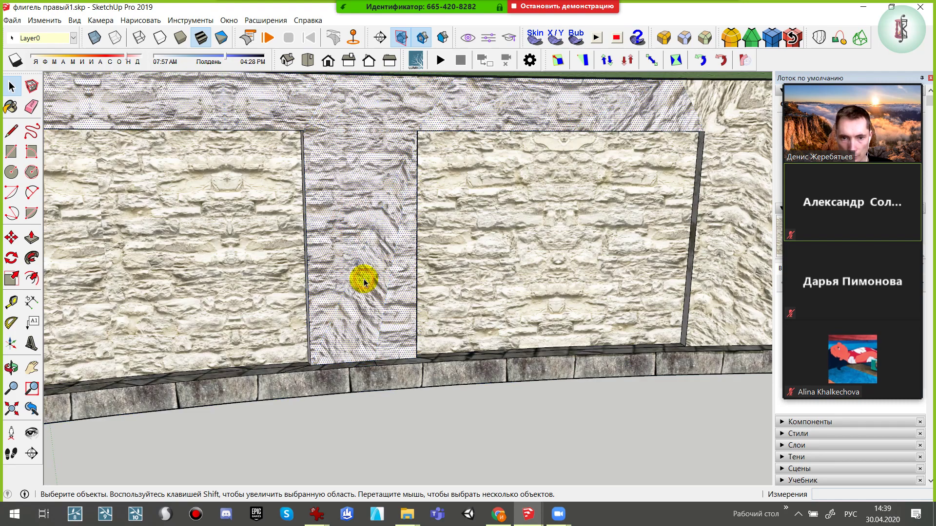
right_click(364, 279)
key("Escape")
scroll(536, 209, "down", 3)
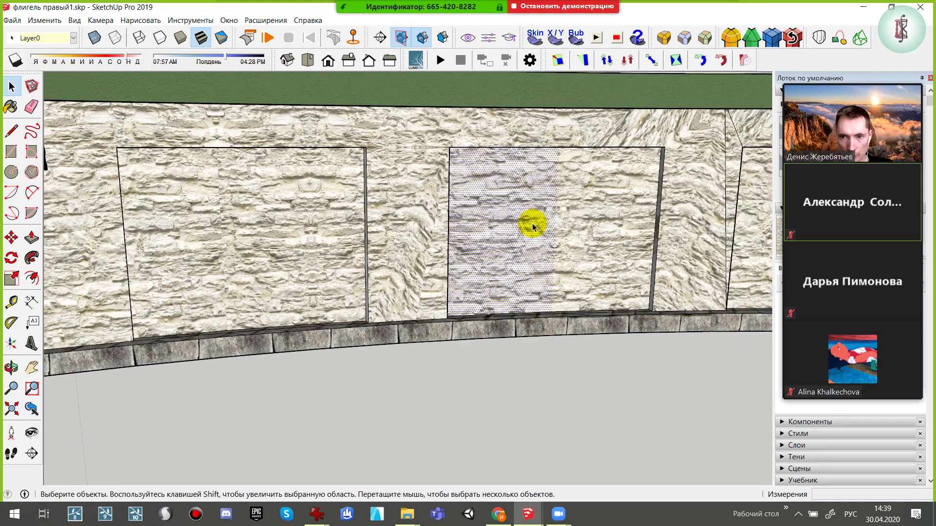
scroll(488, 239, "down", 3)
Paint the adjacent white wall and the faces around the arched door in stone
key("b")
mouse_move(546, 229)
middle_mouse_down()
mouse_move(380, 288)
mouse_move(250, 236)
mouse_move(495, 244)
middle_mouse_up()
left_click(628, 250)
mouse_move(673, 261)
middle_mouse_down()
mouse_move(359, 278)
mouse_move(617, 250)
middle_mouse_up()
left_click(597, 236)
left_click(634, 253)
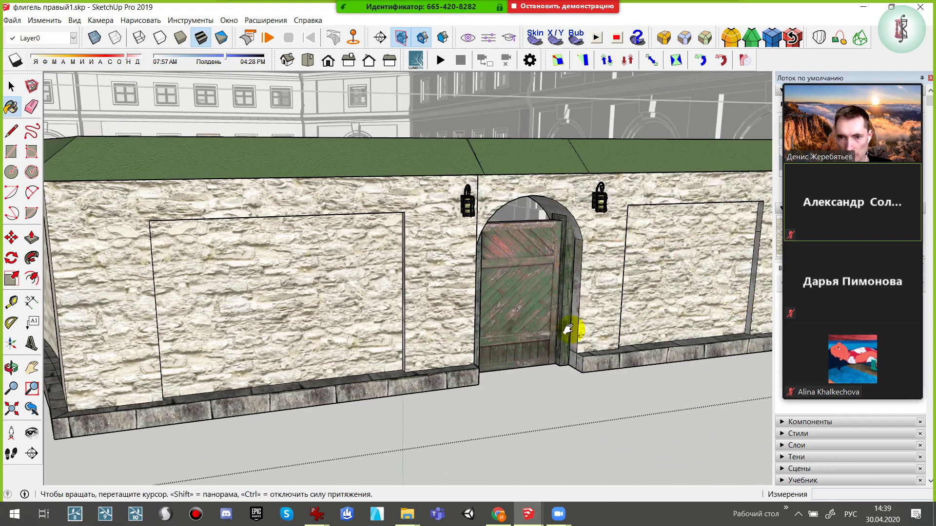
mouse_move(575, 327)
middle_mouse_down()
mouse_move(574, 278)
mouse_move(592, 283)
mouse_move(451, 262)
mouse_move(646, 272)
middle_mouse_up()
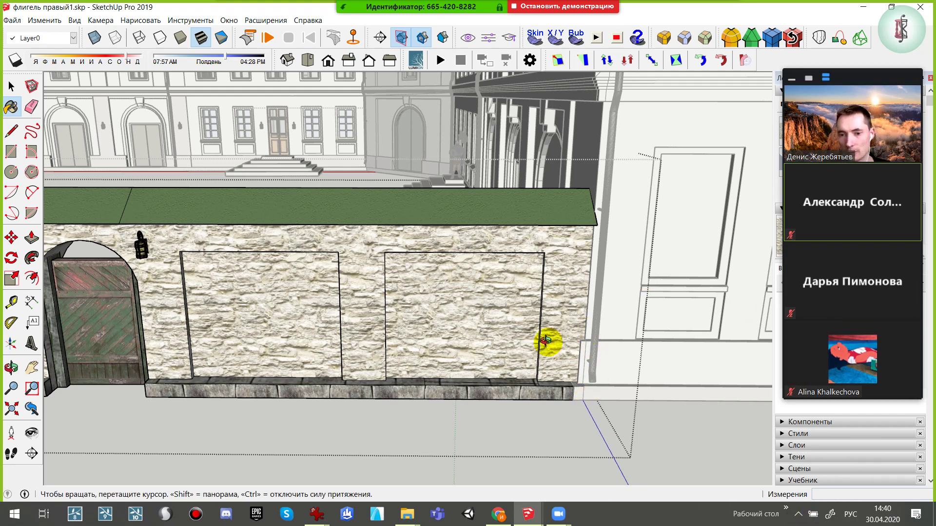
Give the weathered wall, the right side wall and the left base strip light stone
mouse_move(543, 338)
middle_mouse_down()
mouse_move(230, 298)
mouse_move(512, 230)
mouse_move(411, 229)
mouse_move(668, 291)
mouse_move(417, 340)
middle_mouse_up()
key("b")
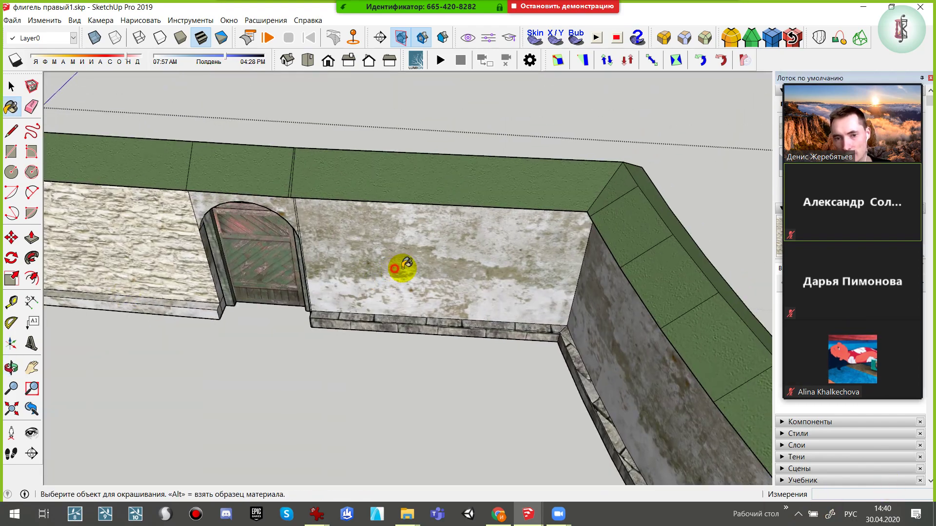
left_click(403, 268)
left_click(633, 341)
scroll(318, 303, "up", 3)
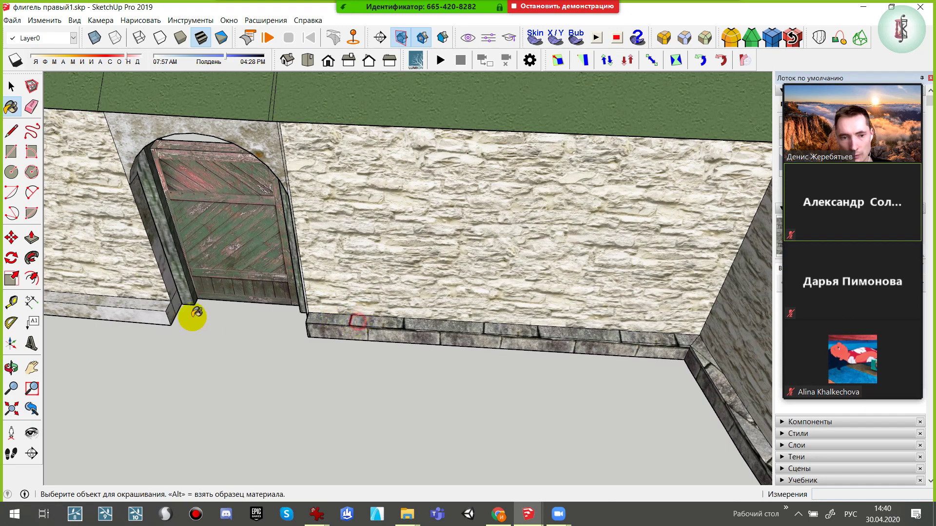
left_click(134, 301)
Orbit and zoom along the wall until the arched door faces the camera
mouse_move(136, 313)
middle_mouse_down()
mouse_move(290, 320)
mouse_move(314, 307)
mouse_move(400, 319)
middle_mouse_up()
middle_click_drag(457, 312, 167, 317)
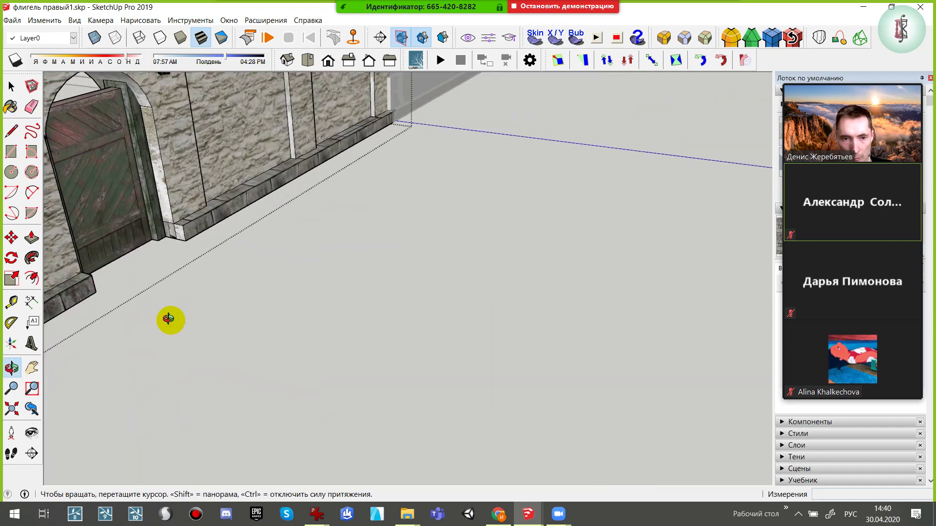
mouse_move(182, 234)
middle_mouse_down()
mouse_move(326, 296)
mouse_move(497, 473)
mouse_move(324, 455)
mouse_move(210, 219)
middle_mouse_up()
scroll(209, 219, "up", 3)
scroll(277, 268, "up", 3)
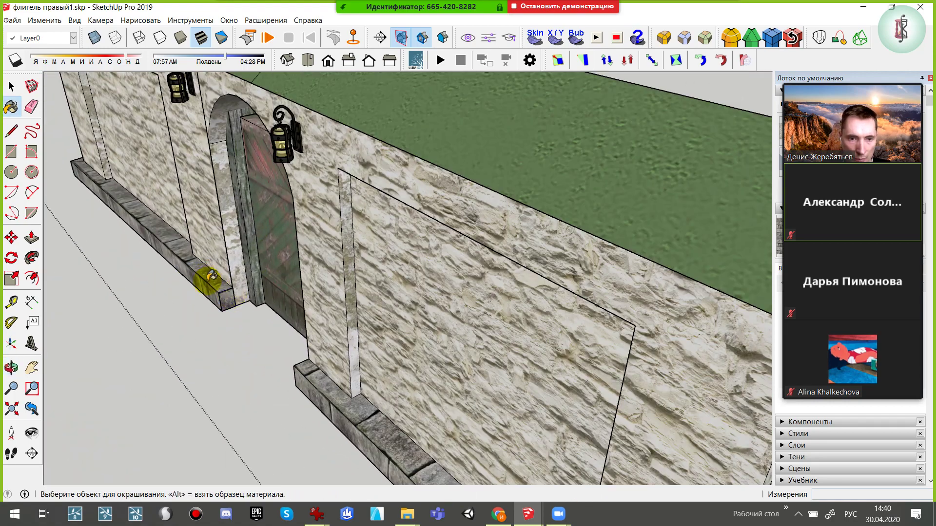
scroll(258, 278, "up", 3)
scroll(230, 299, "up", 3)
mouse_move(286, 266)
middle_mouse_down()
mouse_move(382, 268)
mouse_move(526, 307)
mouse_move(437, 361)
middle_mouse_up()
Start a line at the wall's base corner and orbit around the corner
key("l")
scroll(382, 401, "up", 1)
scroll(403, 359, "up", 2)
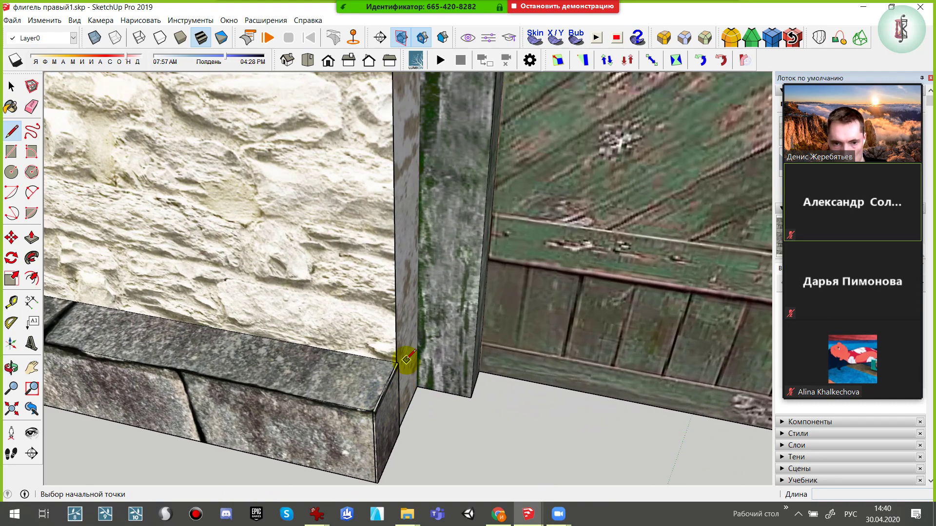
scroll(388, 366, "up", 2)
scroll(389, 365, "up", 2)
left_click(393, 363)
mouse_move(392, 364)
middle_mouse_down()
mouse_move(142, 324)
mouse_move(292, 293)
mouse_move(448, 229)
middle_mouse_up()
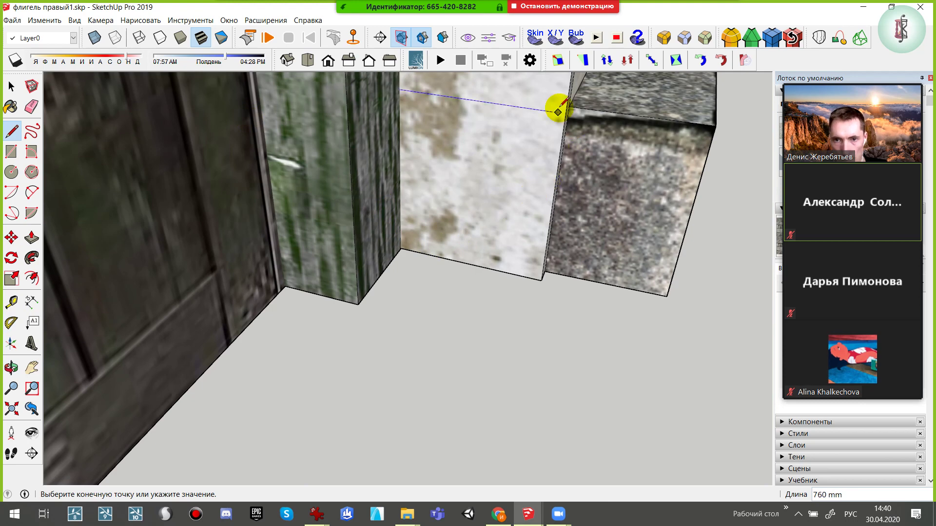
middle_click_drag(525, 126, 507, 198)
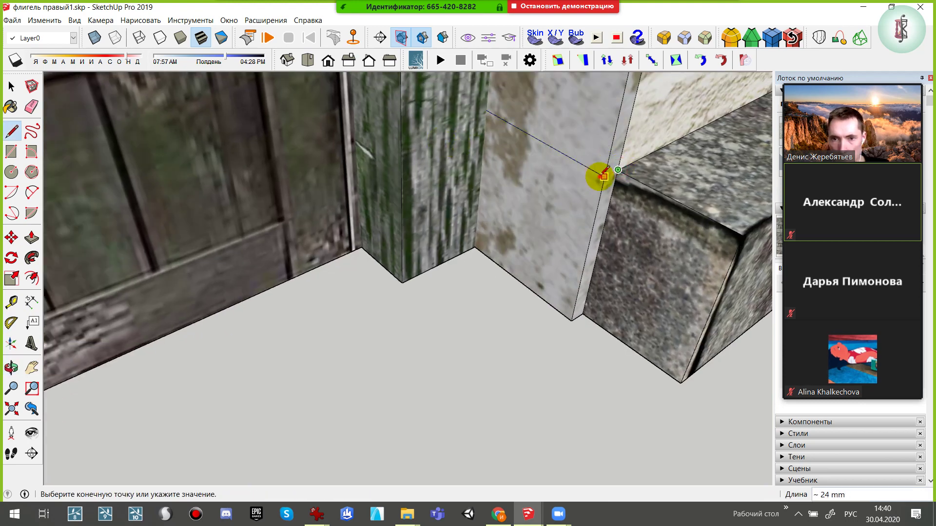
Paint the plaster faces beside and left of the stone block with stone
key("b")
left_click(590, 190, "ctrl")
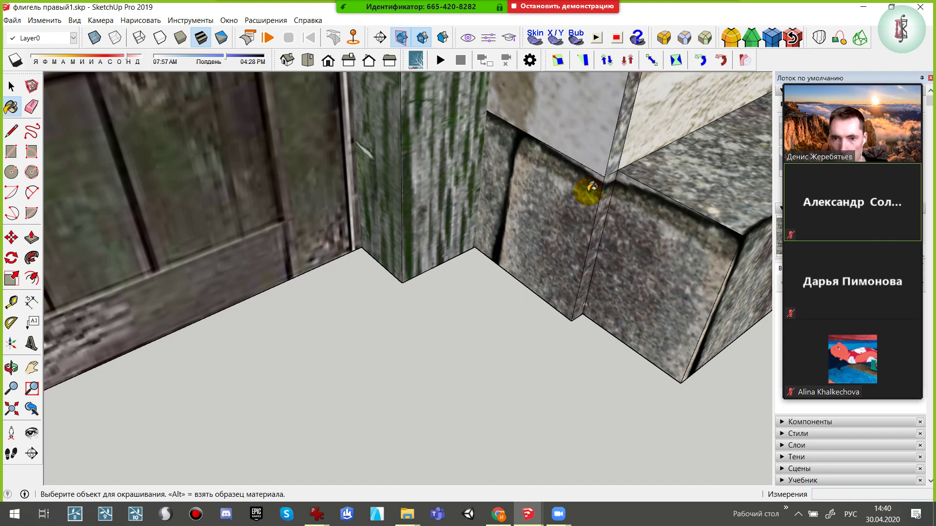
middle_click_drag(585, 192, 593, 183)
left_click(571, 195)
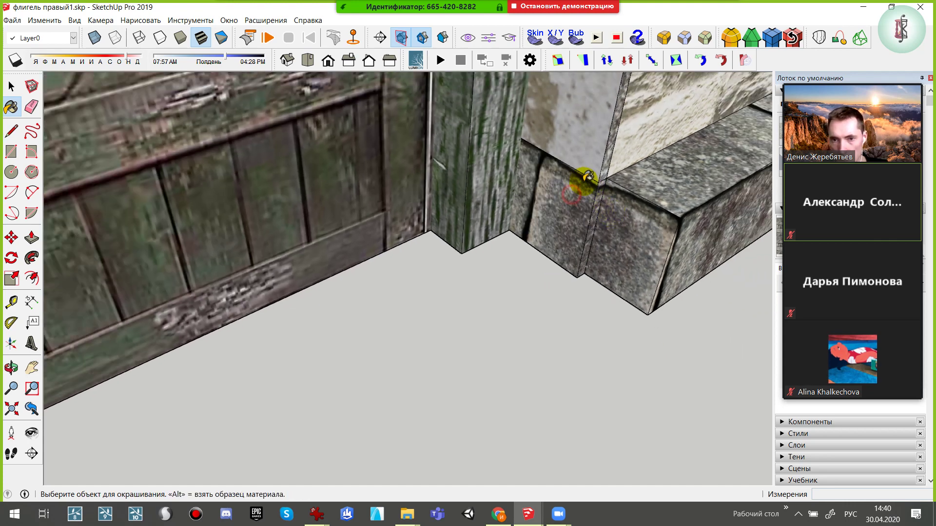
key("ctrl+z")
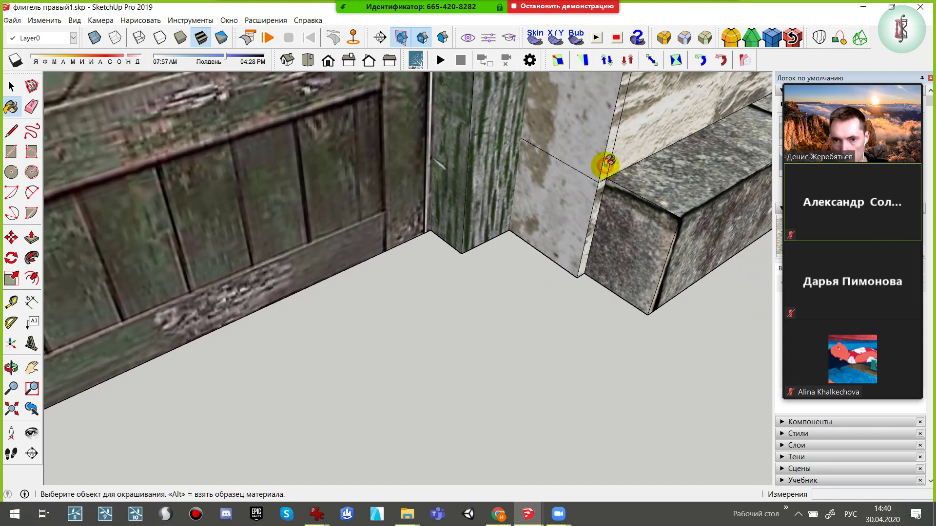
left_click(587, 184)
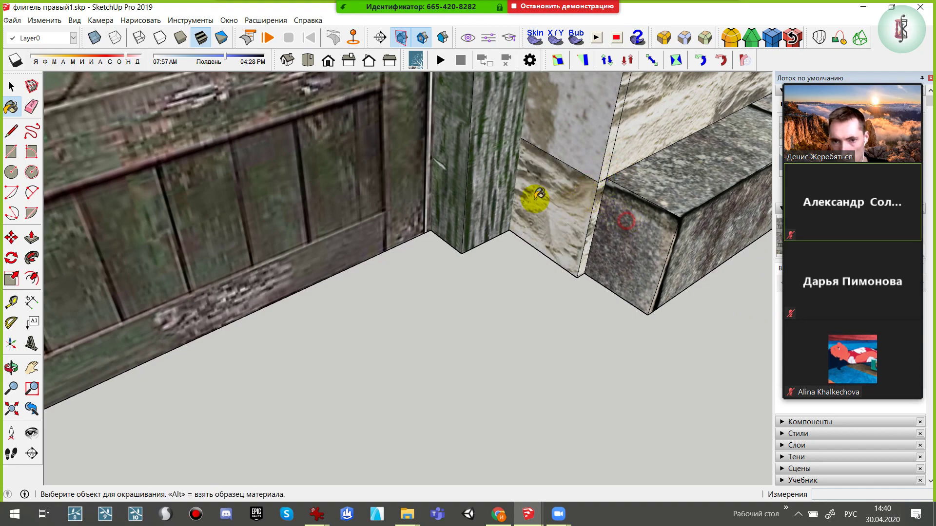
Paint the block's left face brighter stone, then erase the edge between faces and undo
mouse_move(476, 188)
middle_mouse_down()
mouse_move(460, 222)
mouse_move(412, 234)
middle_mouse_up()
scroll(382, 220, "up", 2)
scroll(411, 218, "up", 3)
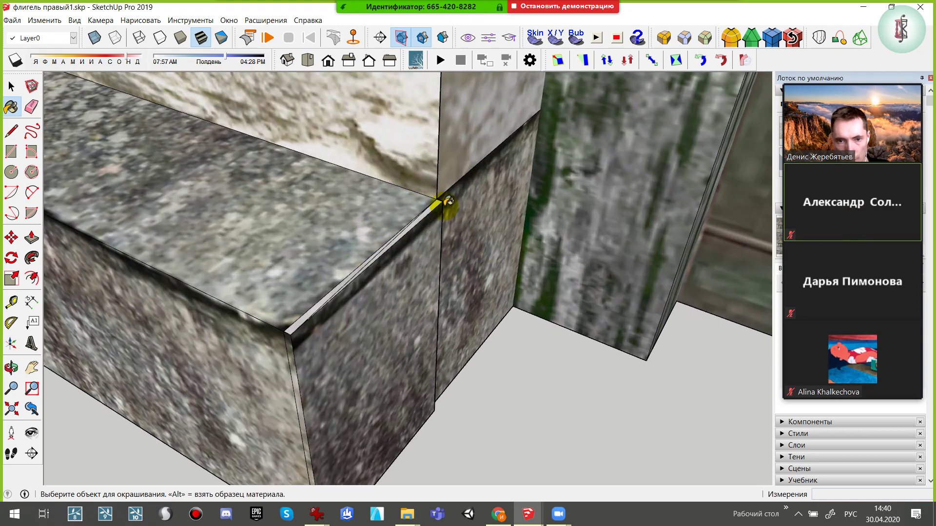
scroll(435, 205, "down", 2)
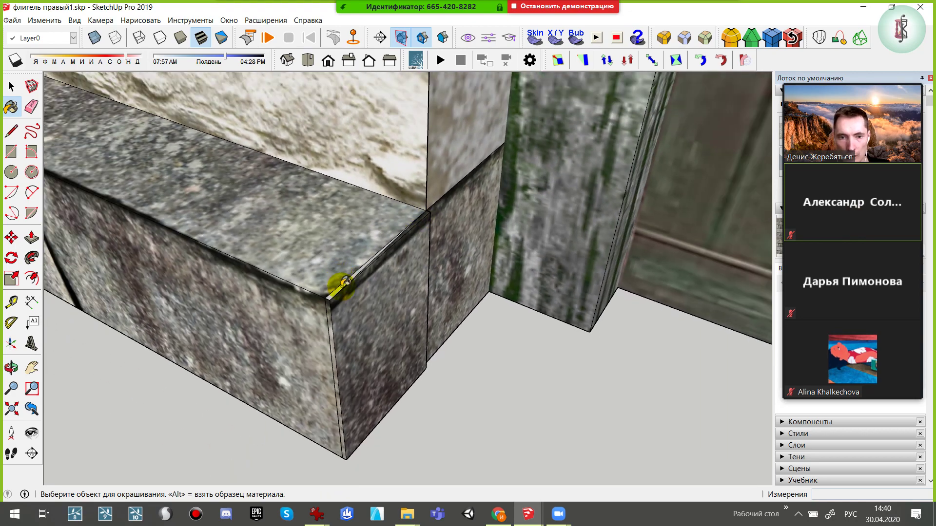
left_click(327, 322)
key("e")
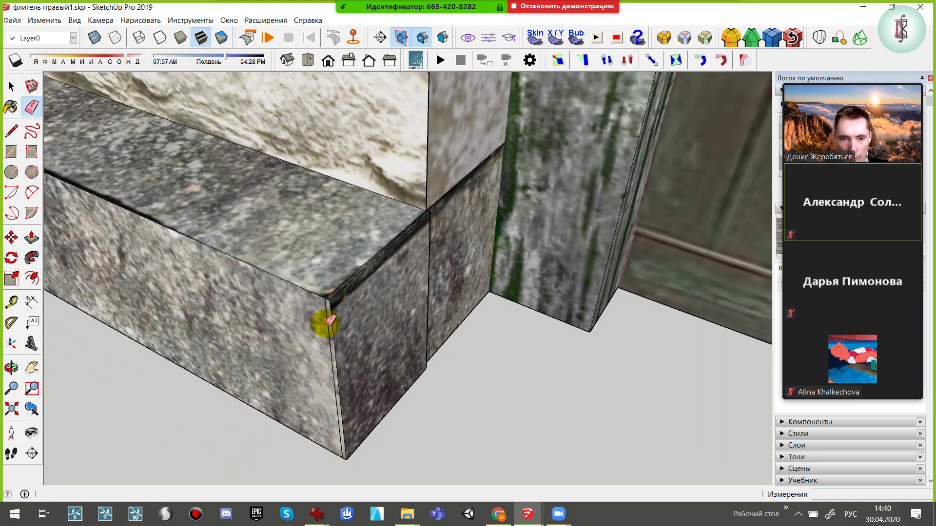
left_click(328, 318)
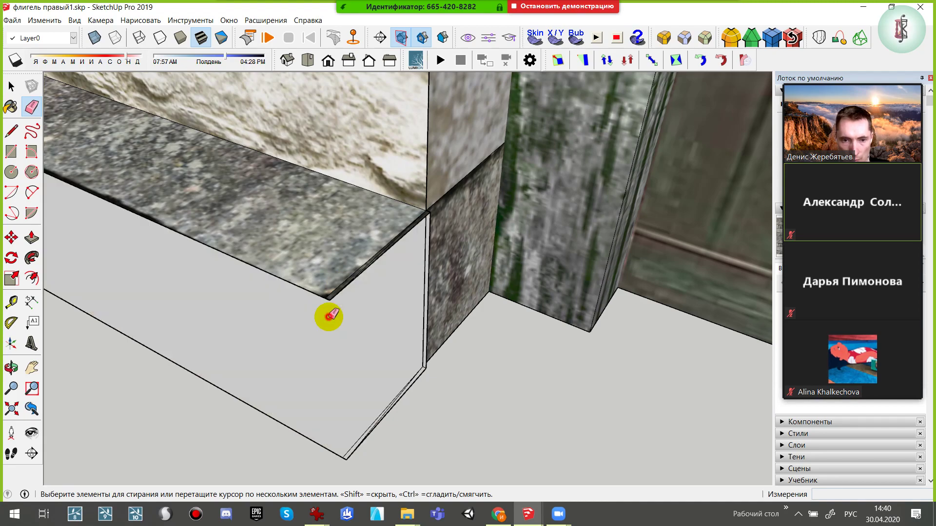
key("ctrl+z")
Pan along the stone base and orbit out to see the whole stone wall
middle_click_drag(330, 316, 310, 252, "shift")
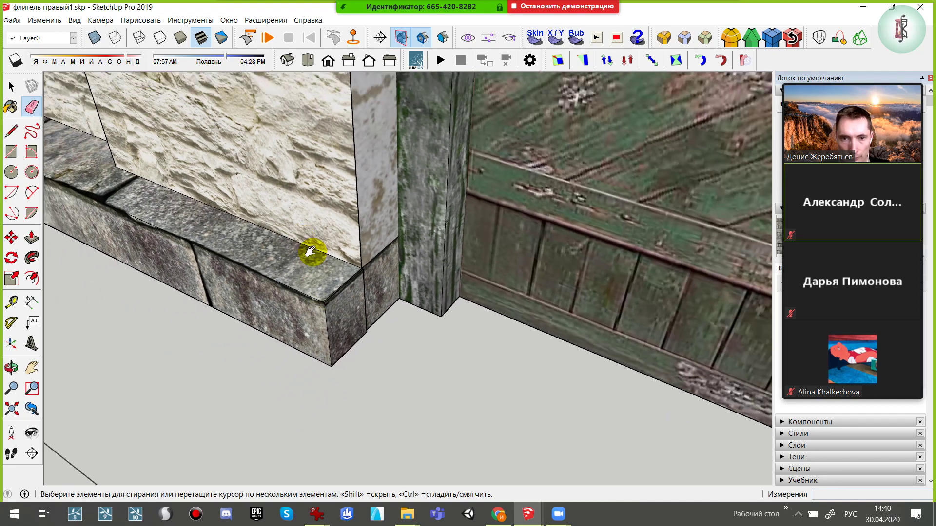
scroll(349, 292, "down", 3)
scroll(251, 282, "down", 3)
mouse_move(251, 283)
middle_mouse_down()
mouse_move(379, 367)
mouse_move(507, 311)
mouse_move(271, 274)
mouse_move(825, 447)
mouse_move(493, 277)
mouse_move(343, 366)
middle_mouse_up()
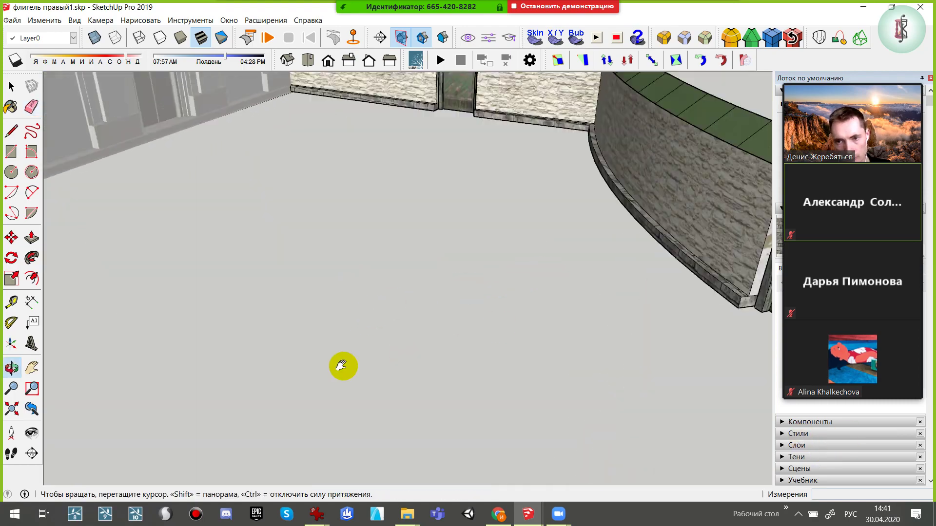
Orbit around the curved courtyard wall and wooden gate to inspect them
scroll(376, 403, "down", 3)
mouse_move(376, 404)
middle_mouse_down()
mouse_move(393, 125)
mouse_move(242, 269)
middle_mouse_up()
scroll(357, 317, "up", 5)
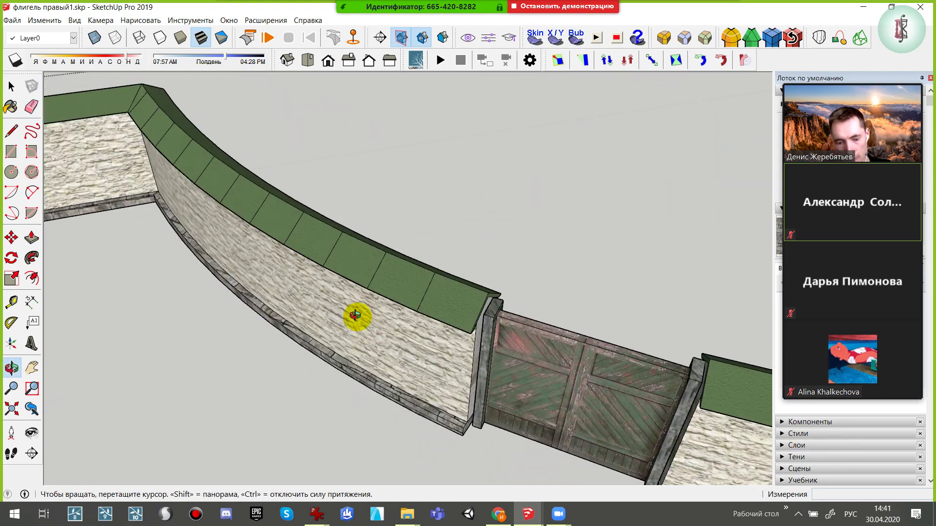
mouse_move(355, 316)
middle_mouse_down()
mouse_move(498, 351)
mouse_move(434, 379)
middle_mouse_up()
scroll(665, 376, "up", 3)
scroll(416, 422, "up", 3)
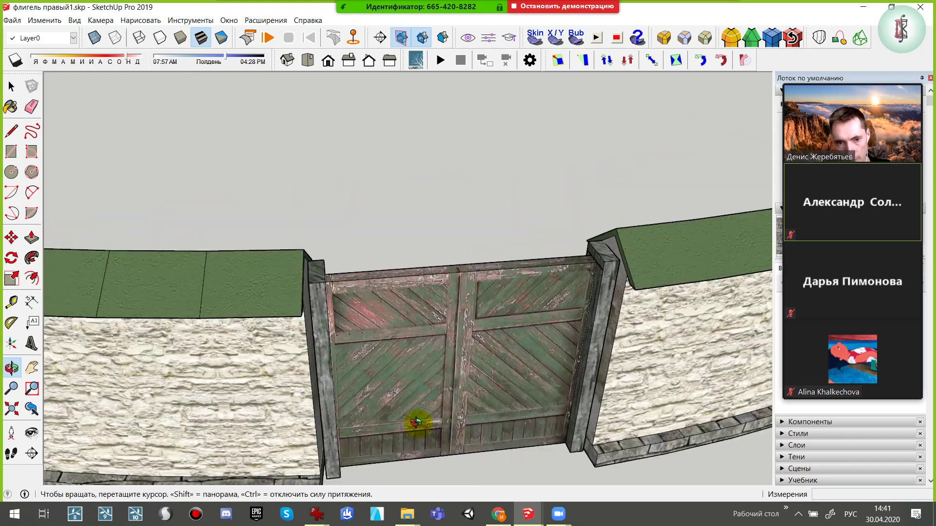
key("b")
mouse_move(416, 422)
middle_mouse_down()
mouse_move(278, 317)
mouse_move(560, 265)
mouse_move(334, 328)
mouse_move(416, 297)
mouse_move(246, 324)
mouse_move(693, 336)
mouse_move(618, 278)
mouse_move(608, 317)
mouse_move(424, 388)
middle_mouse_up()
Exit the fence group and view the finished curved wall and gate from lower down
key("space")
left_click(103, 405)
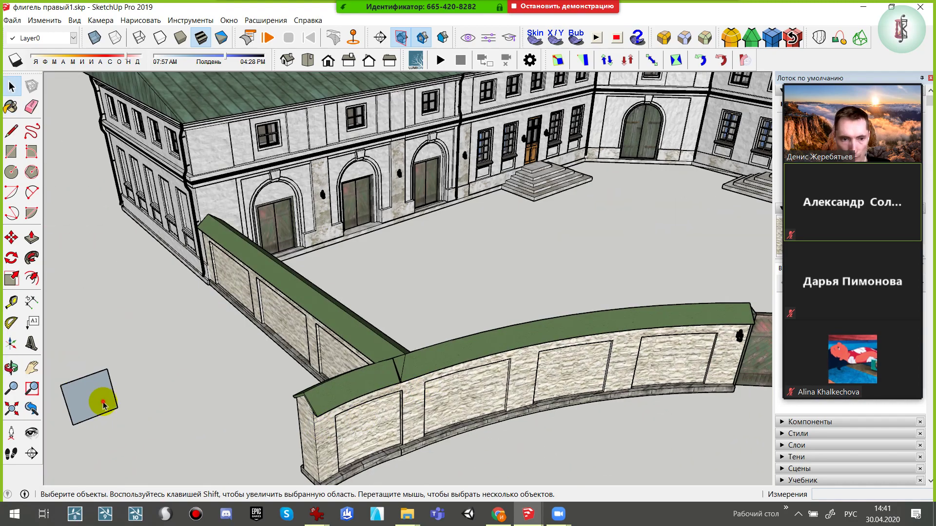
mouse_move(558, 314)
middle_mouse_down()
mouse_move(643, 338)
mouse_move(313, 297)
mouse_move(600, 308)
mouse_move(240, 418)
mouse_move(612, 245)
mouse_move(257, 255)
mouse_move(725, 298)
mouse_move(497, 257)
mouse_move(437, 265)
mouse_move(482, 219)
mouse_move(485, 196)
mouse_move(222, 158)
middle_mouse_up()
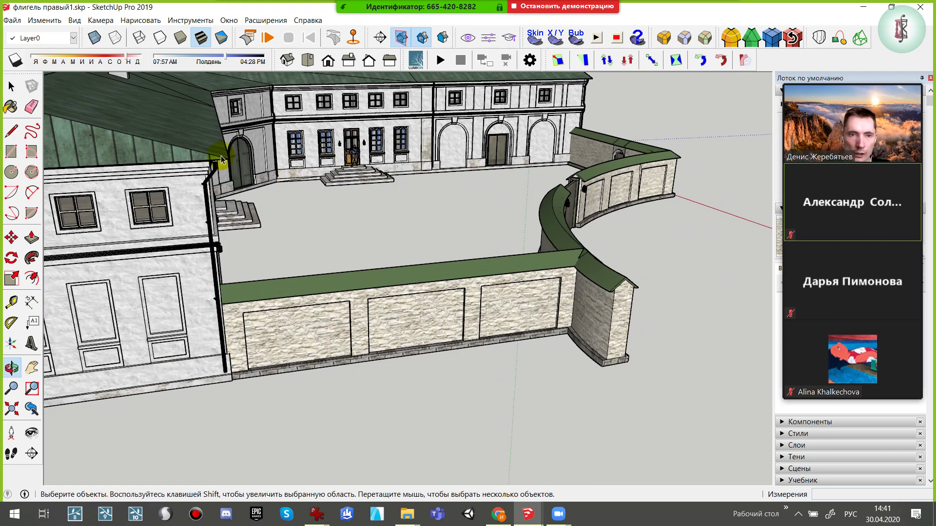
left_click(5, 22)
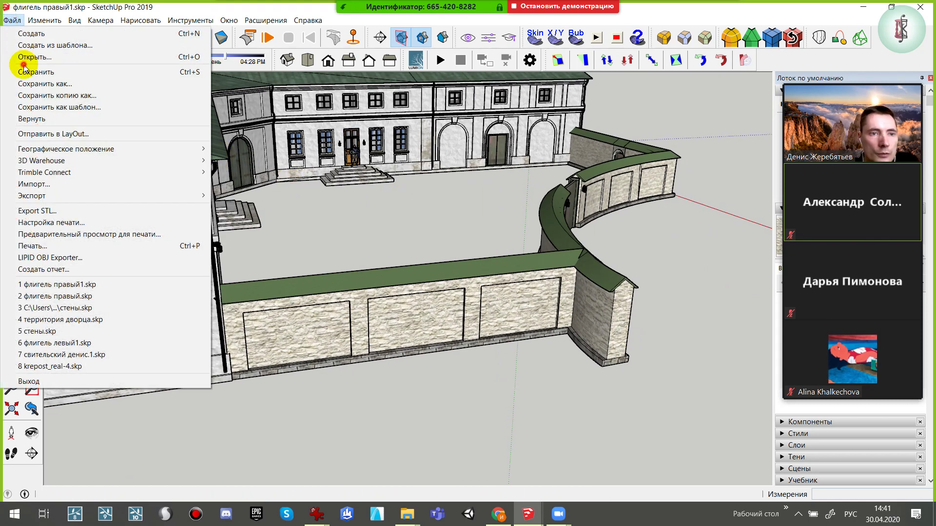
Save флигель правый1 and check the wing in Monochrome, then Textured style
left_click(21, 69)
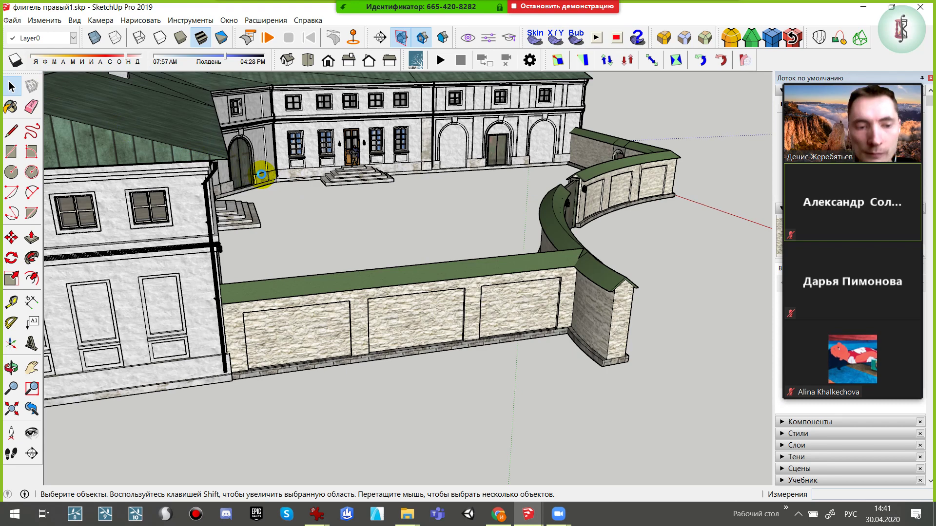
left_click(221, 37)
mouse_move(370, 193)
middle_mouse_down()
mouse_move(449, 317)
mouse_move(246, 384)
mouse_move(531, 303)
mouse_move(192, 357)
mouse_move(368, 356)
mouse_move(550, 265)
mouse_move(370, 147)
middle_mouse_up()
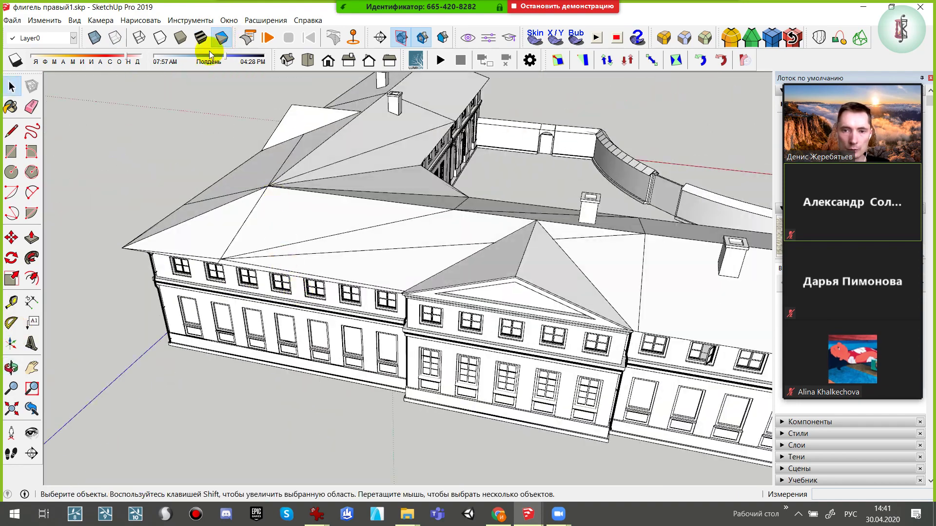
left_click(202, 38)
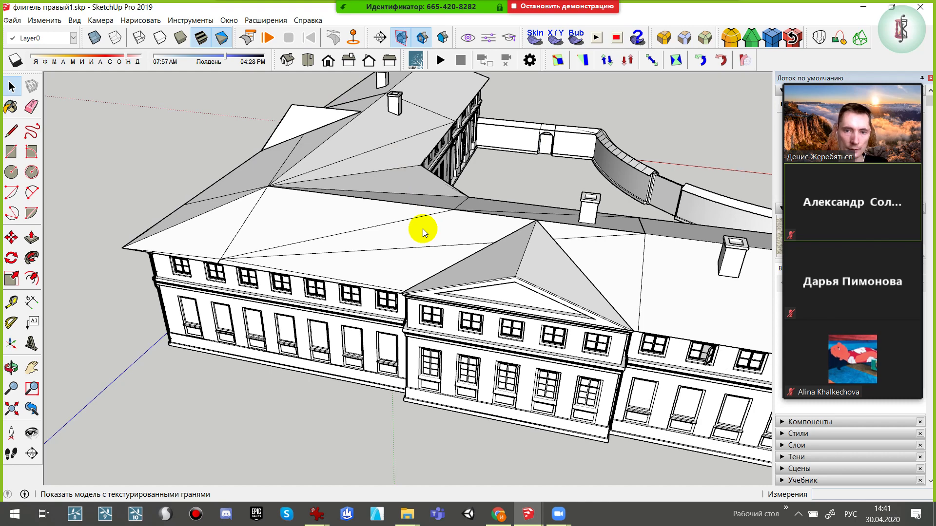
scroll(423, 222, "down", 5)
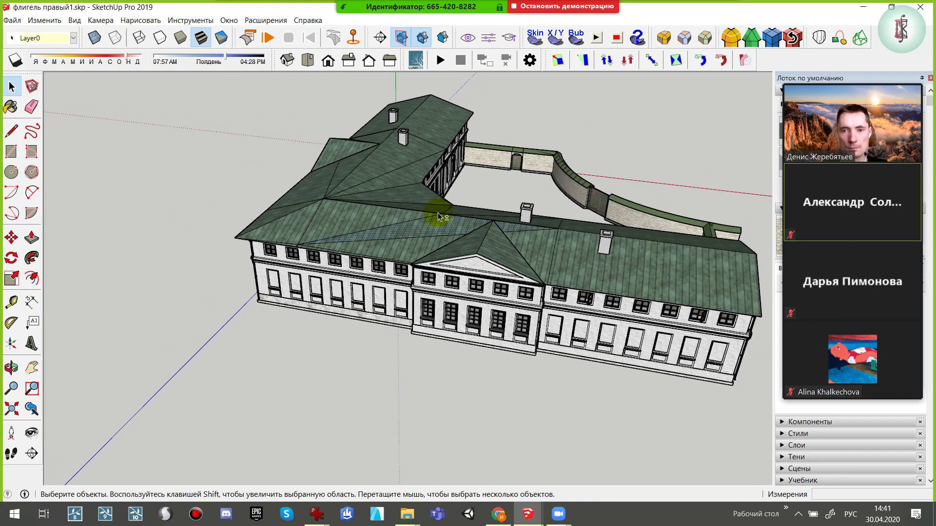
mouse_move(433, 209)
middle_mouse_down()
mouse_move(520, 306)
mouse_move(484, 282)
middle_mouse_up()
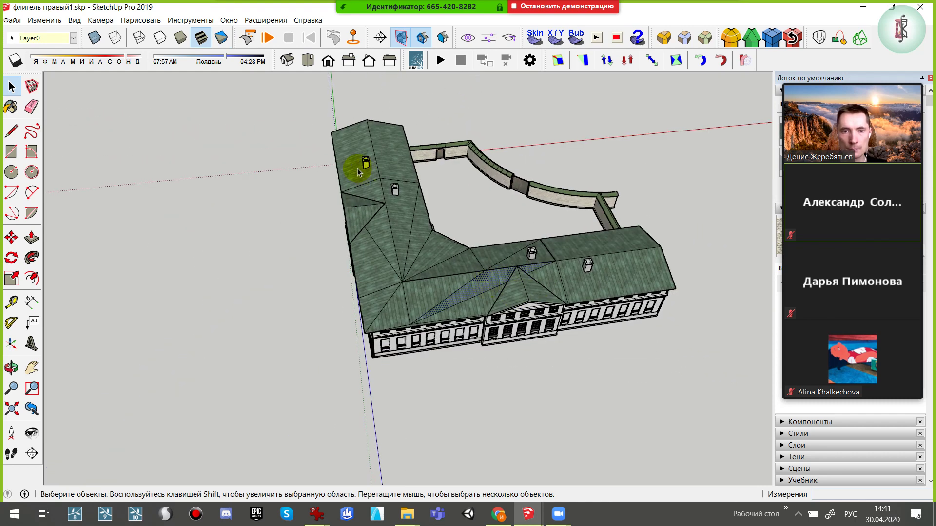
Select the whole wing and copy it to the clipboard with Edit > Copy
left_click(431, 156)
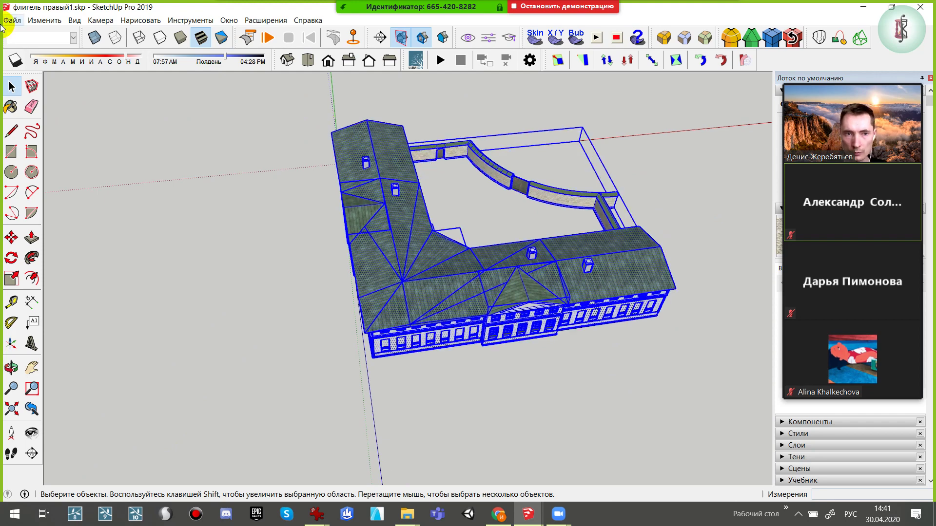
left_click(44, 20)
left_click(63, 72)
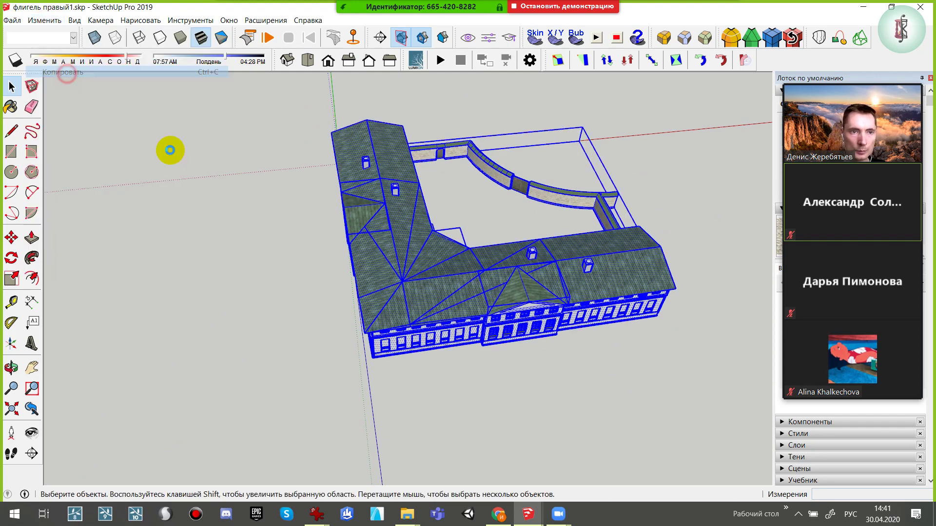
left_click(528, 514)
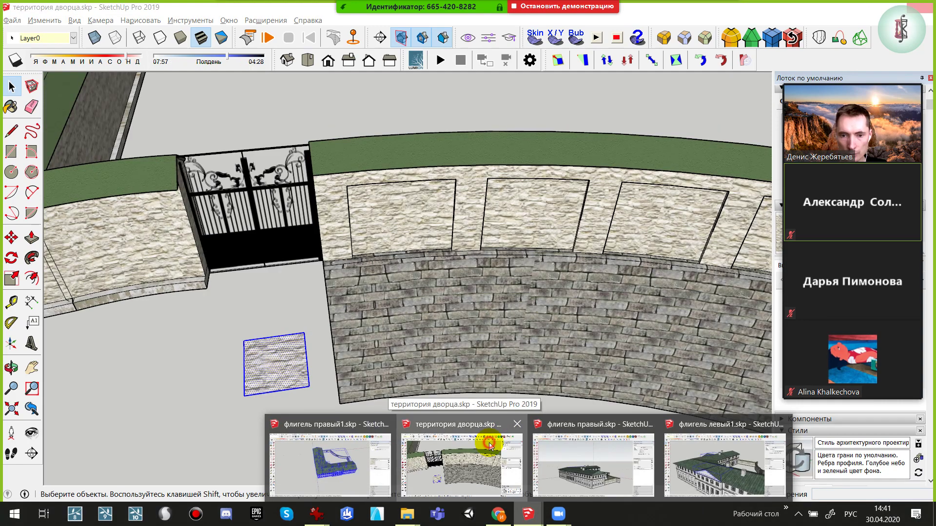
Switch to территория дворца briefly, then bring флигель правый1 back to the front
left_click(490, 442)
left_click(528, 514)
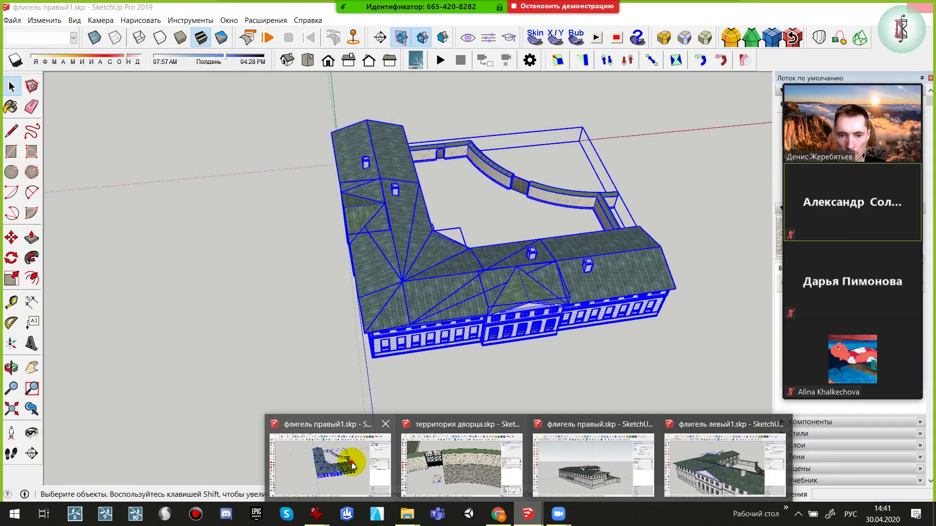
left_click(352, 464)
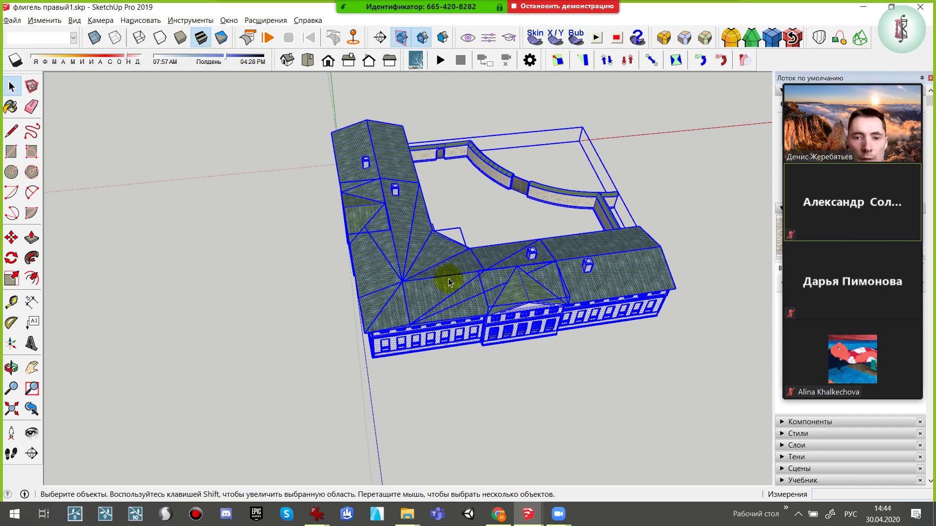
key("alt+Tab")
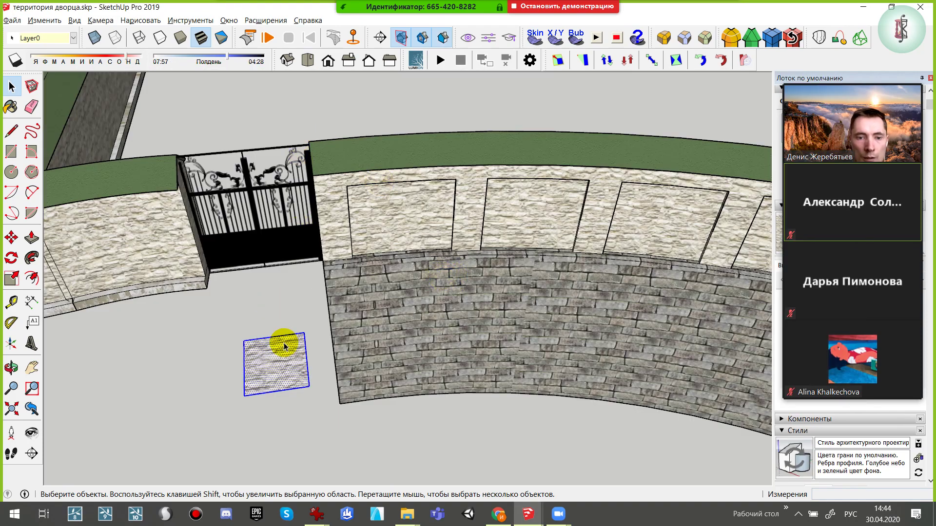
scroll(312, 321, "down", 3)
scroll(317, 288, "down", 3)
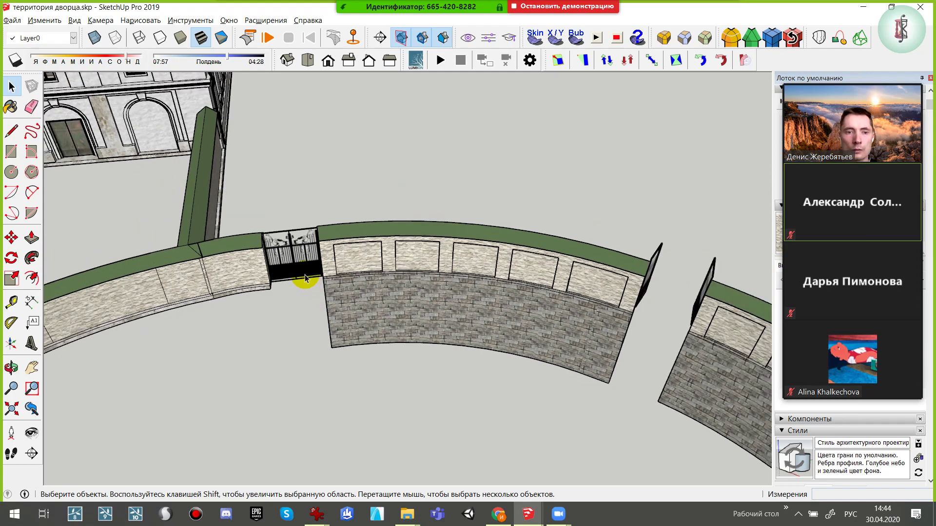
middle_click_drag(305, 278, 276, 257)
scroll(276, 257, "down", 3)
left_click(408, 121)
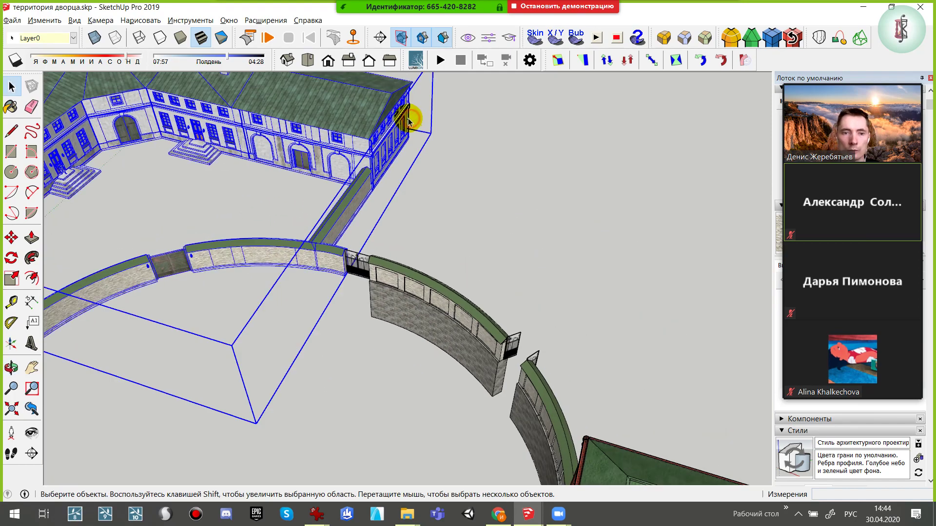
middle_click_drag(408, 121, 355, 159)
scroll(277, 244, "up", 3)
scroll(251, 265, "up", 3)
mouse_move(251, 265)
middle_mouse_down()
mouse_move(498, 247)
mouse_move(516, 260)
middle_mouse_up()
scroll(456, 236, "down", 3)
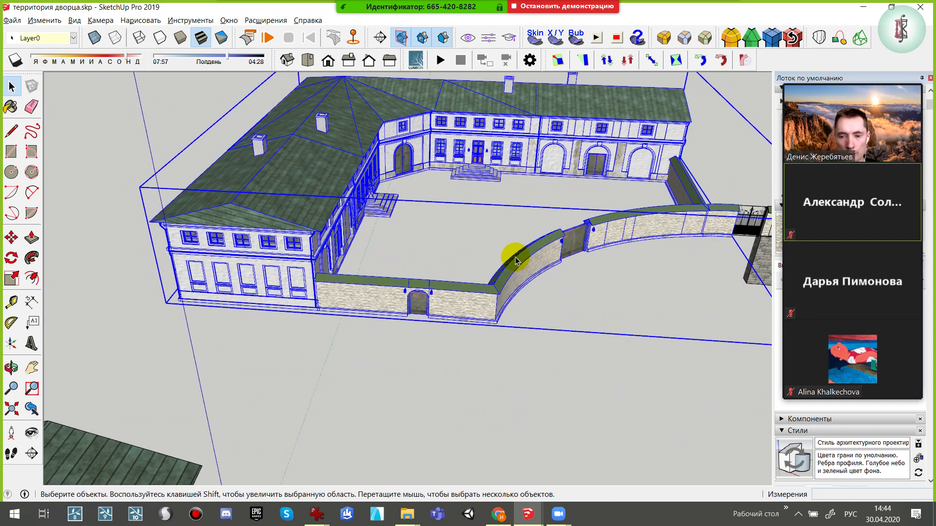
left_click(45, 20)
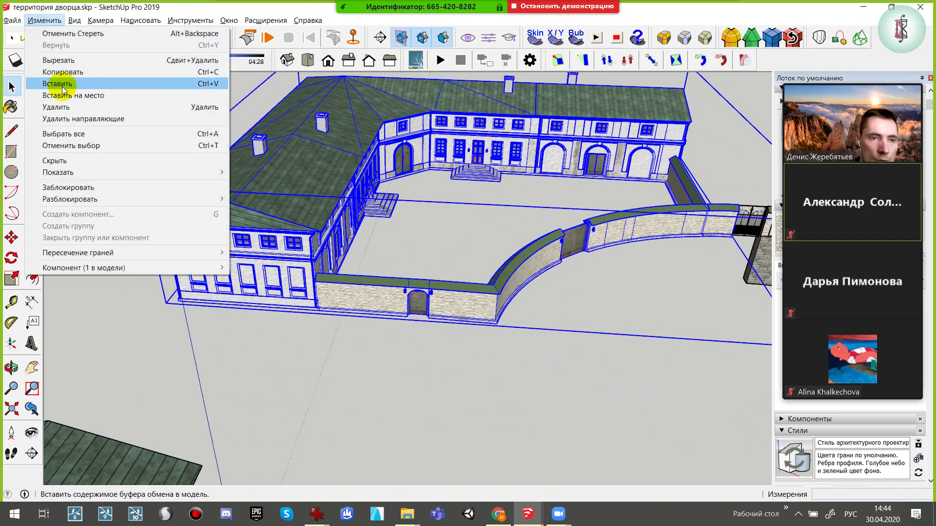
left_click(58, 97)
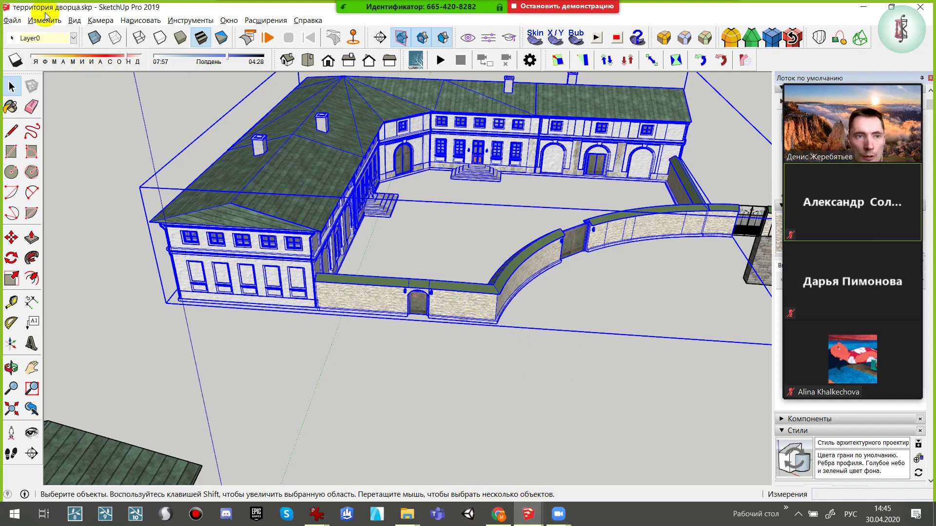
mouse_move(200, 179)
middle_mouse_down()
mouse_move(130, 201)
mouse_move(310, 200)
mouse_move(505, 181)
mouse_move(613, 194)
mouse_move(583, 236)
mouse_move(767, 261)
mouse_move(283, 235)
mouse_move(536, 234)
mouse_move(731, 247)
mouse_move(468, 271)
mouse_move(748, 246)
mouse_move(660, 209)
mouse_move(463, 209)
mouse_move(591, 216)
middle_mouse_up()
scroll(303, 224, "up", 5)
scroll(470, 215, "up", 3)
Turn the selected curved courtyard wall into a group
scroll(347, 288, "down", 5)
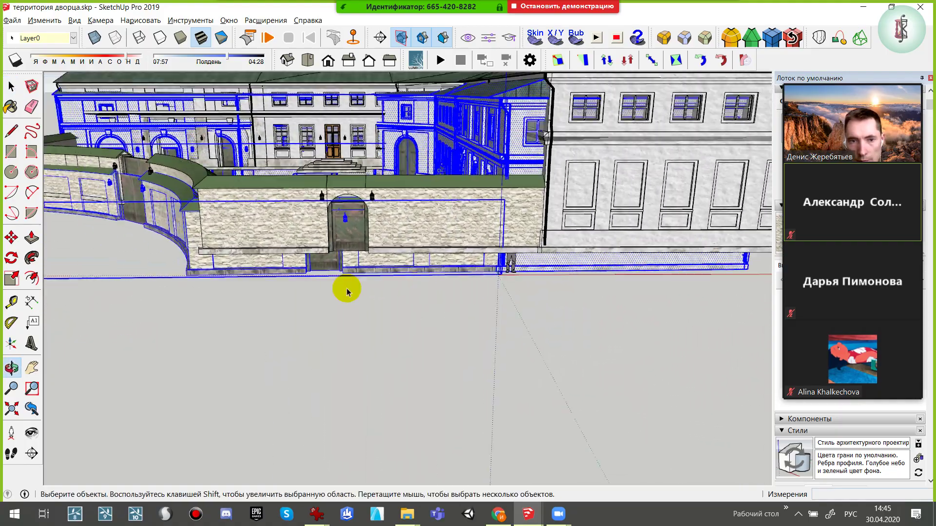
mouse_move(346, 289)
middle_mouse_down()
mouse_move(614, 328)
mouse_move(426, 265)
mouse_move(482, 294)
mouse_move(213, 114)
middle_mouse_up()
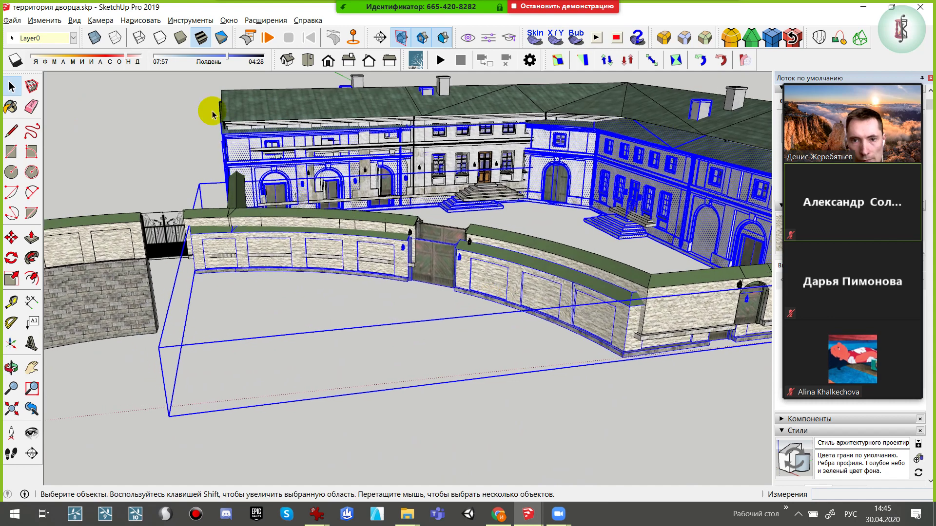
right_click(645, 350)
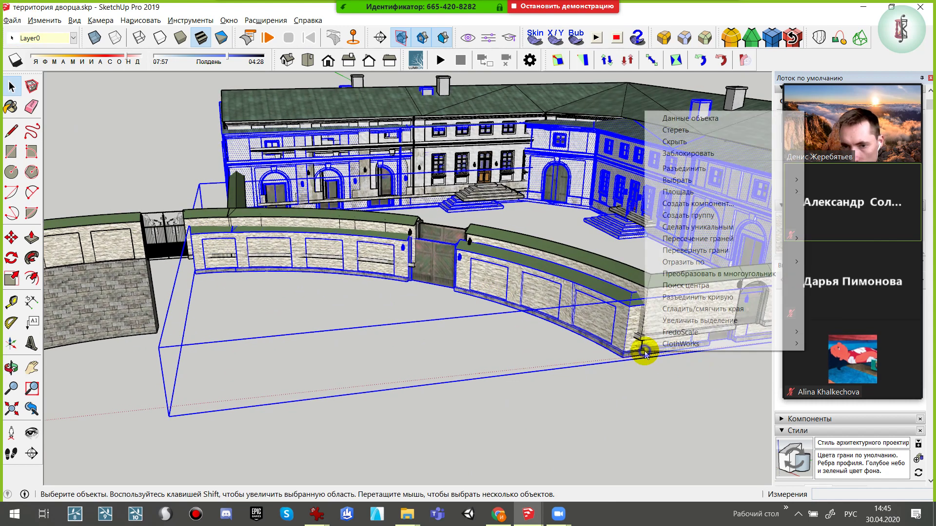
left_click(688, 215)
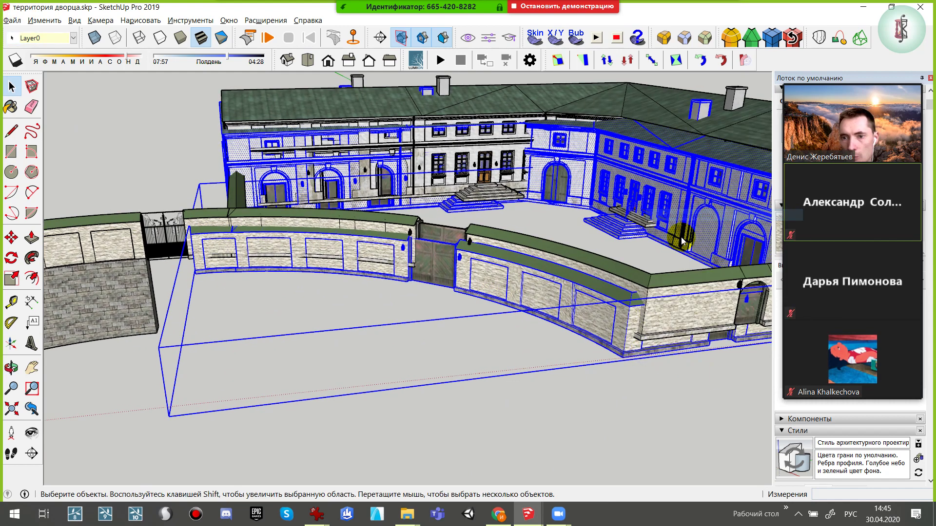
Move the wall group along toward the wrought-iron gate
mouse_move(529, 274)
middle_mouse_down()
mouse_move(545, 349)
mouse_move(599, 307)
middle_mouse_up()
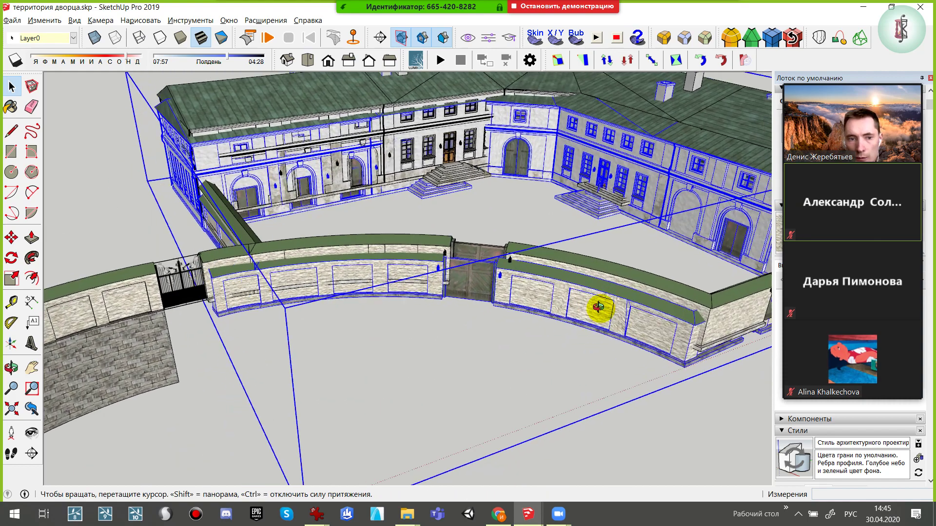
scroll(224, 299, "up", 3)
scroll(215, 320, "up", 5)
key("m")
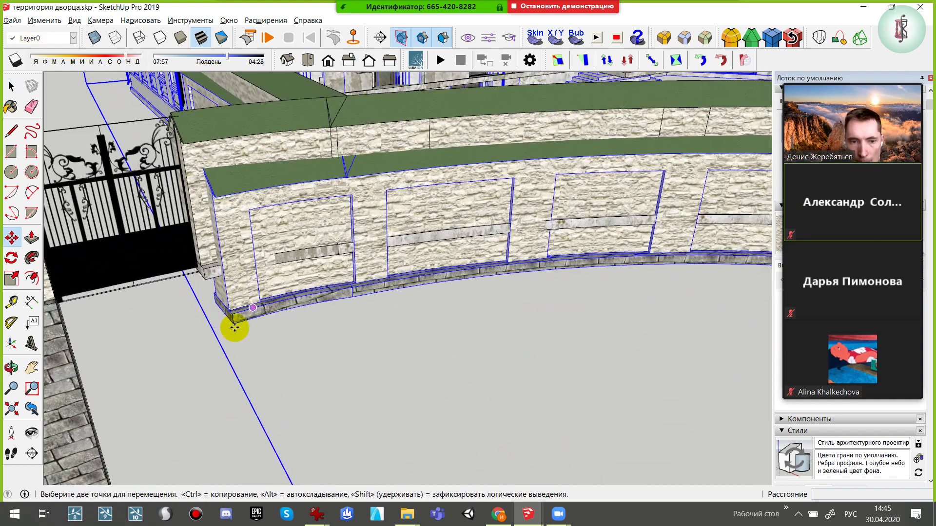
left_click_drag(234, 325, 222, 273)
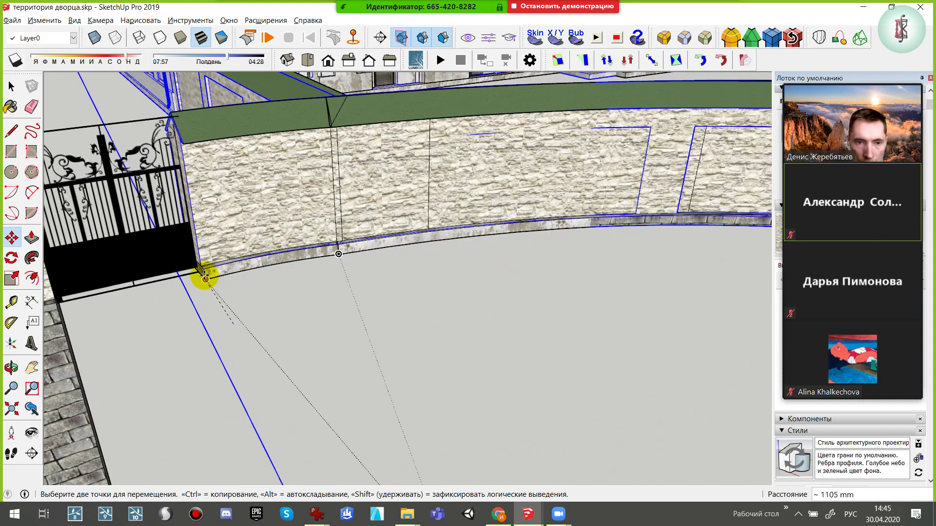
scroll(476, 298, "down", 5)
scroll(518, 286, "down", 4)
mouse_move(518, 286)
middle_mouse_down()
mouse_move(320, 349)
mouse_move(351, 316)
mouse_move(98, 356)
mouse_move(317, 320)
mouse_move(133, 317)
mouse_move(500, 274)
middle_mouse_up()
Start scaling along the red axis from a wing corner, then cancel it
key("s")
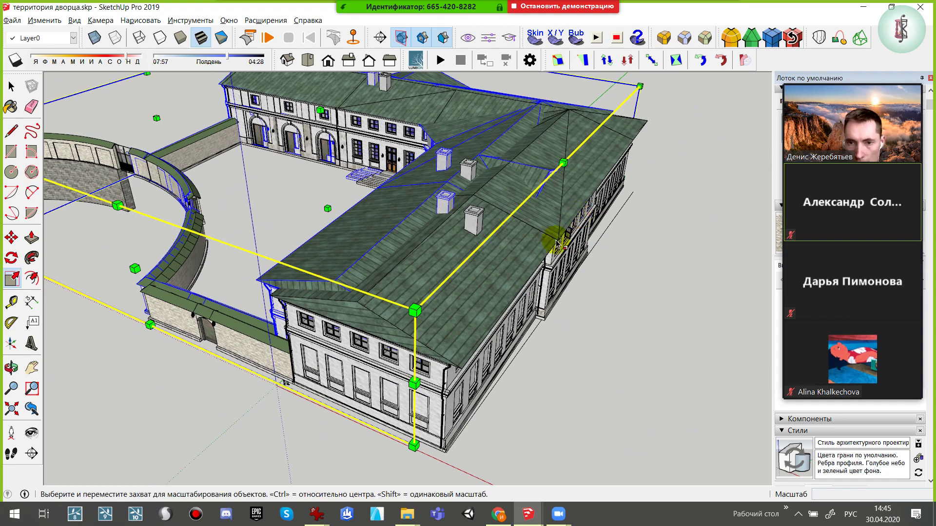
middle_click_drag(559, 244, 568, 229)
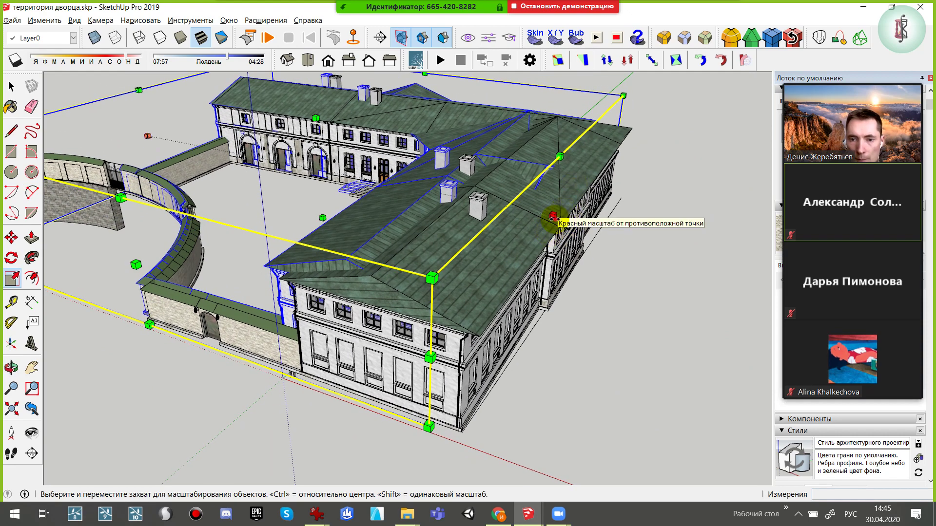
left_click(552, 216)
scroll(461, 431, "up", 3)
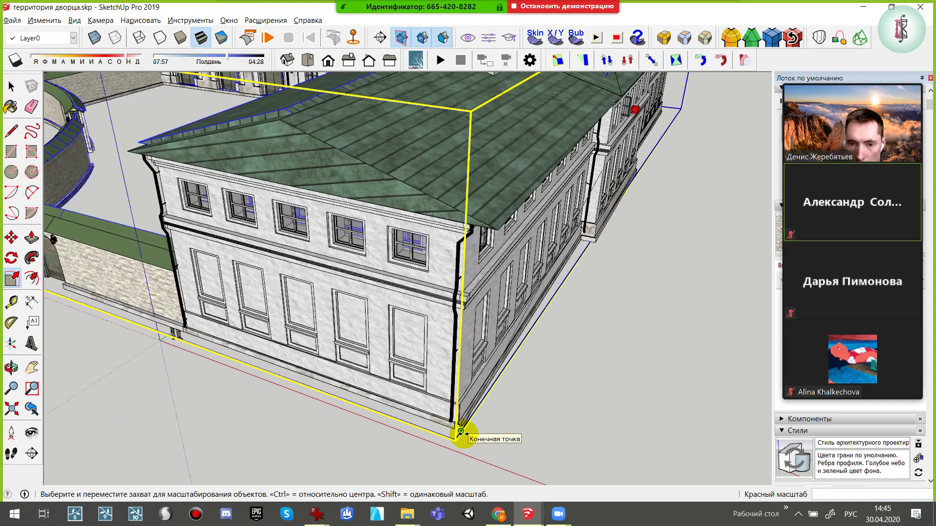
scroll(461, 432, "up", 3)
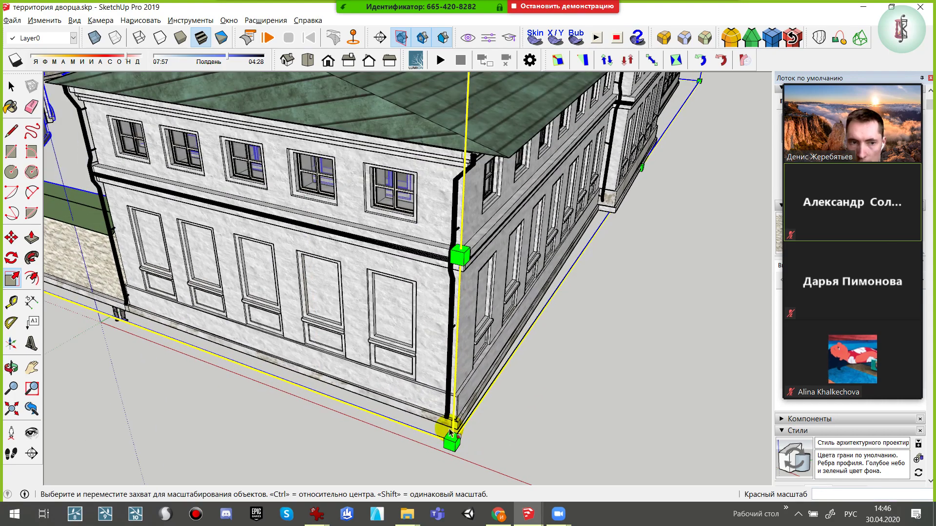
scroll(451, 431, "down", 3)
scroll(386, 372, "down", 3)
mouse_move(403, 317)
middle_mouse_down()
mouse_move(516, 329)
mouse_move(296, 307)
mouse_move(516, 382)
mouse_move(515, 419)
mouse_move(416, 385)
middle_mouse_up()
key("space")
left_click(415, 386)
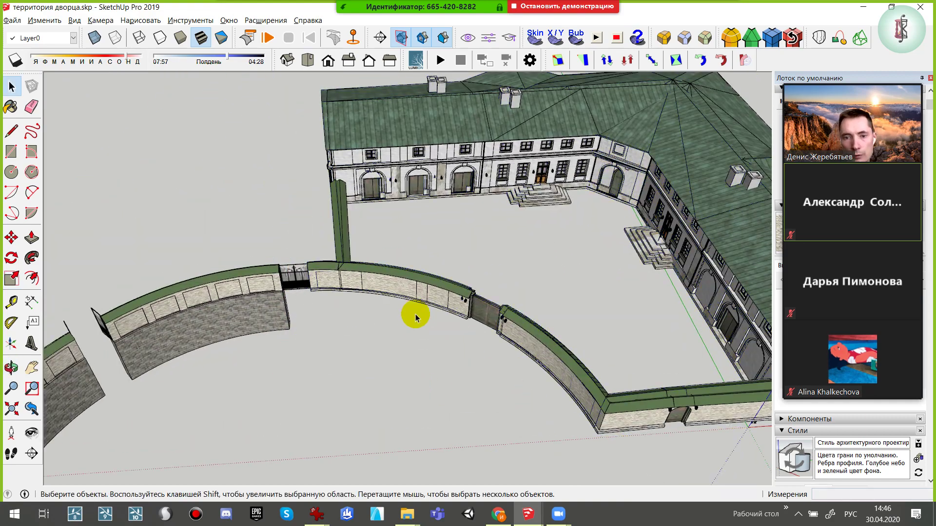
Select the extra group lying over the palace wing and erase it
mouse_move(416, 317)
middle_mouse_down()
mouse_move(319, 220)
mouse_move(323, 319)
middle_mouse_up()
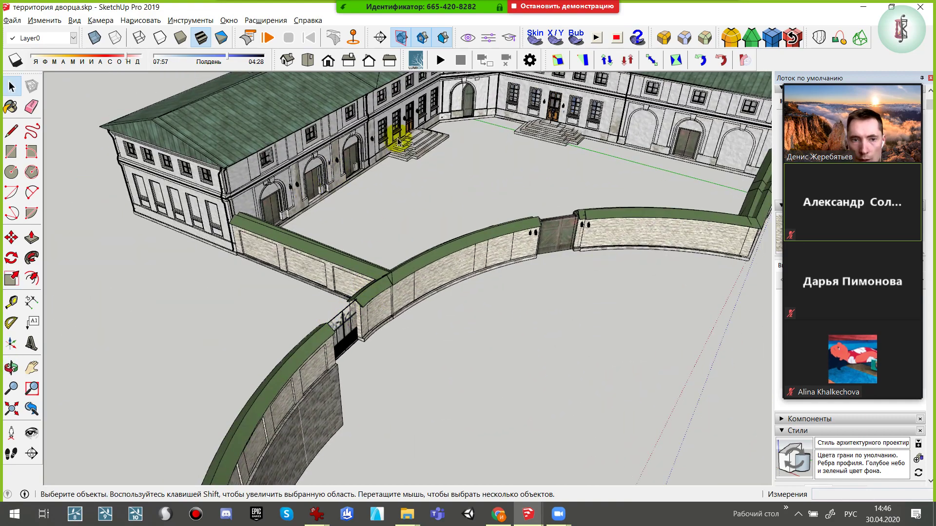
scroll(397, 141, "up", 2)
left_click(428, 142)
mouse_move(428, 142)
middle_mouse_down()
mouse_move(454, 163)
mouse_move(432, 178)
middle_mouse_up()
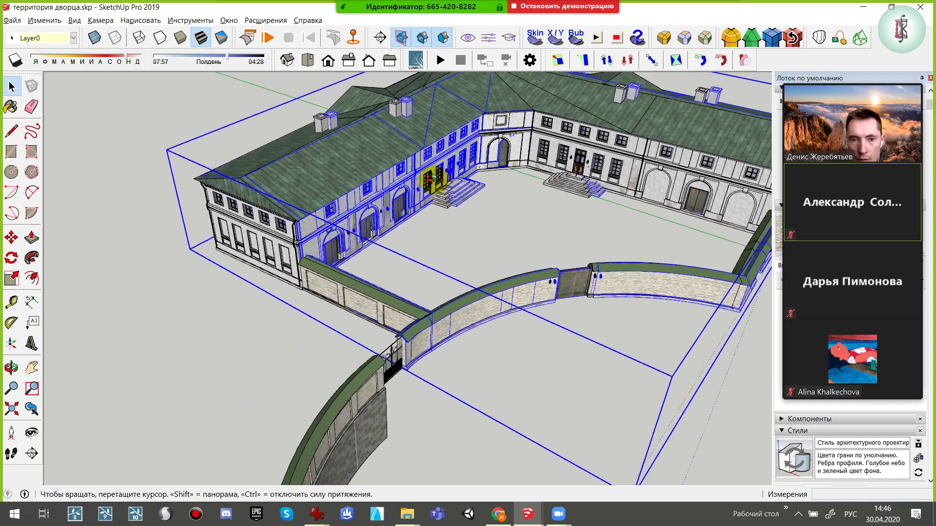
scroll(465, 228, "up", 3)
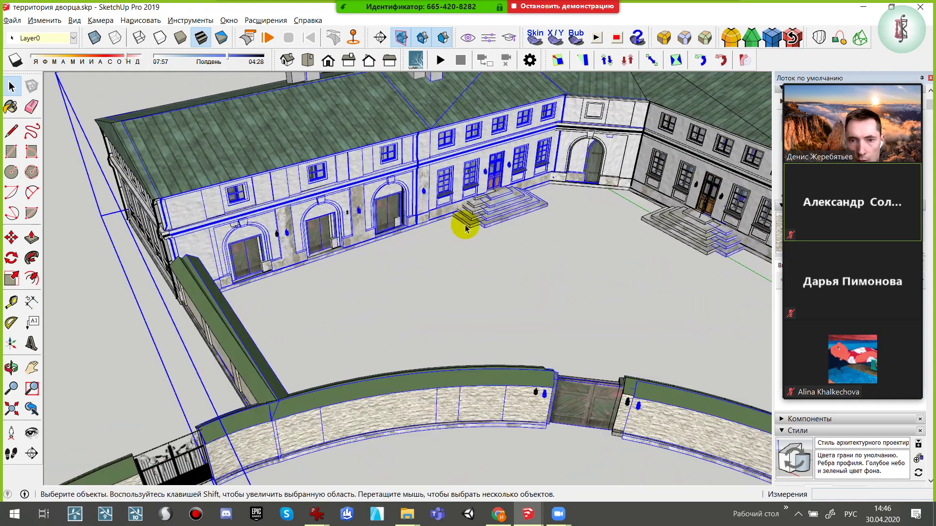
right_click(513, 210)
left_click(524, 225)
Orbit around the courtyard, palace roofs and corner facade to check the result
mouse_move(522, 279)
middle_mouse_down()
mouse_move(539, 245)
mouse_move(579, 232)
mouse_move(566, 250)
mouse_move(623, 185)
middle_mouse_up()
scroll(304, 309, "up", 3)
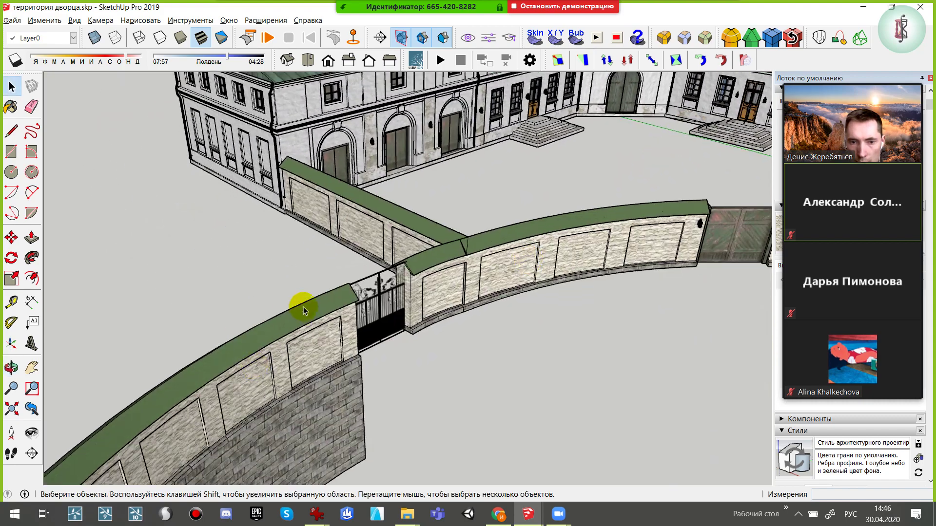
scroll(454, 282, "up", 2)
scroll(445, 286, "up", 2)
scroll(350, 310, "up", 2)
scroll(476, 305, "down", 3)
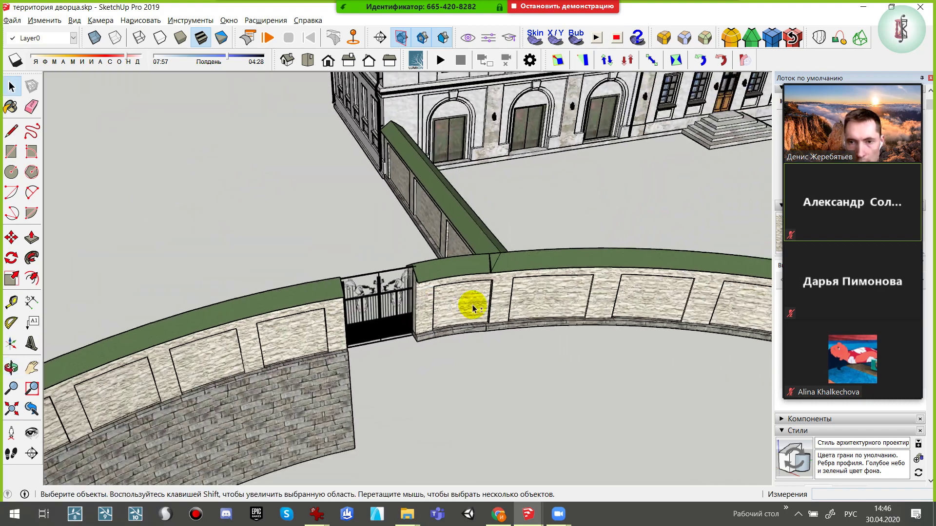
scroll(334, 313, "down", 3)
mouse_move(335, 314)
middle_mouse_down()
mouse_move(376, 297)
mouse_move(721, 285)
middle_mouse_up()
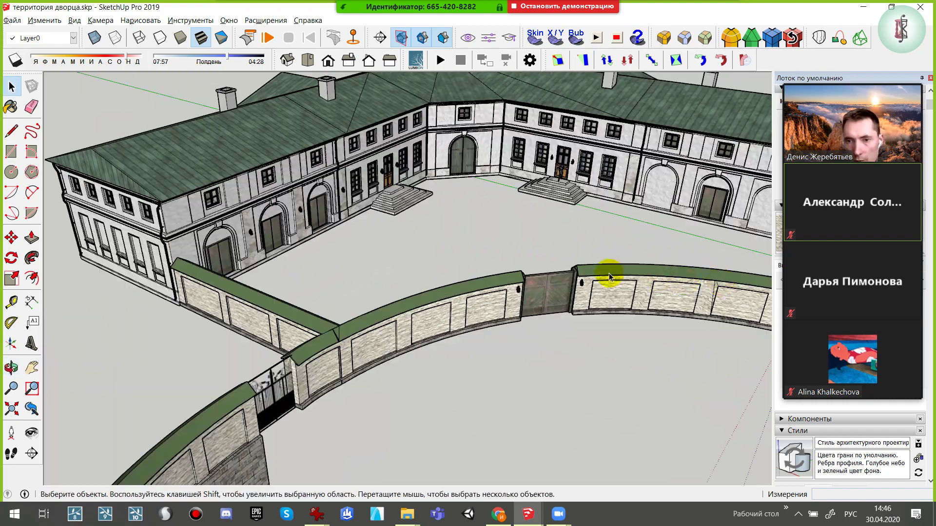
mouse_move(609, 277)
middle_mouse_down()
mouse_move(375, 309)
mouse_move(560, 309)
mouse_move(578, 355)
mouse_move(176, 372)
mouse_move(443, 272)
middle_mouse_up()
scroll(455, 288, "up", 3)
mouse_move(507, 219)
middle_mouse_down()
mouse_move(250, 288)
mouse_move(466, 263)
middle_mouse_up()
scroll(474, 237, "up", 2)
With the Eraser active, view the courtyard ring and curved wall from above
key("e")
scroll(449, 219, "down", 3)
scroll(336, 373, "down", 4)
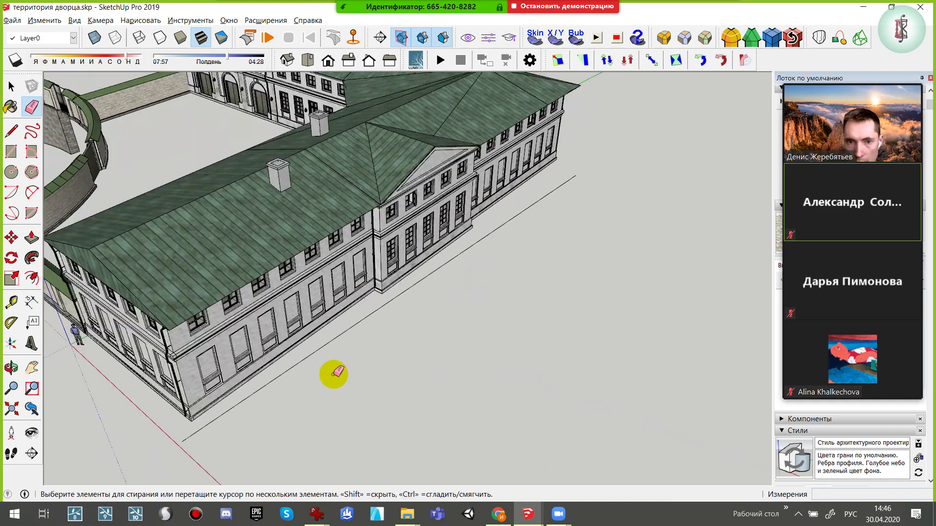
scroll(364, 317, "down", 3)
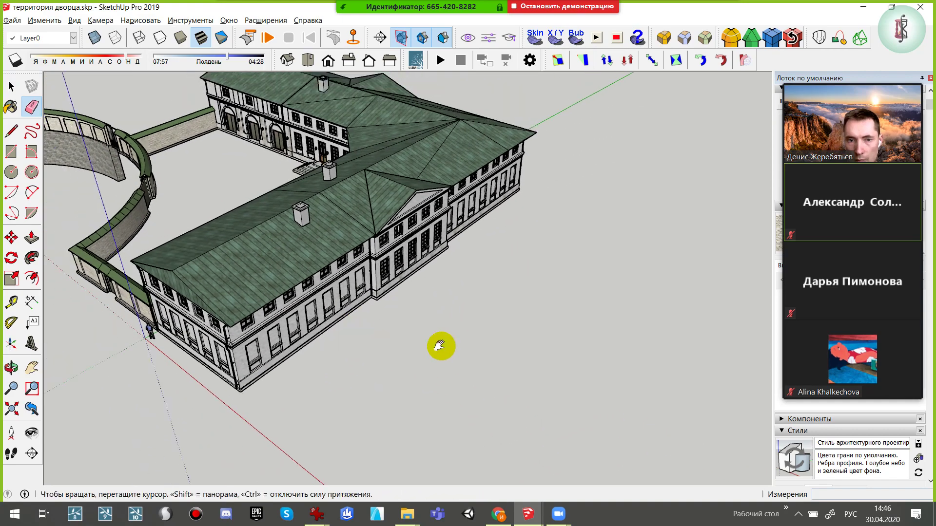
mouse_move(439, 346)
middle_mouse_down()
mouse_move(348, 434)
mouse_move(416, 328)
middle_mouse_up()
scroll(429, 273, "down", 2)
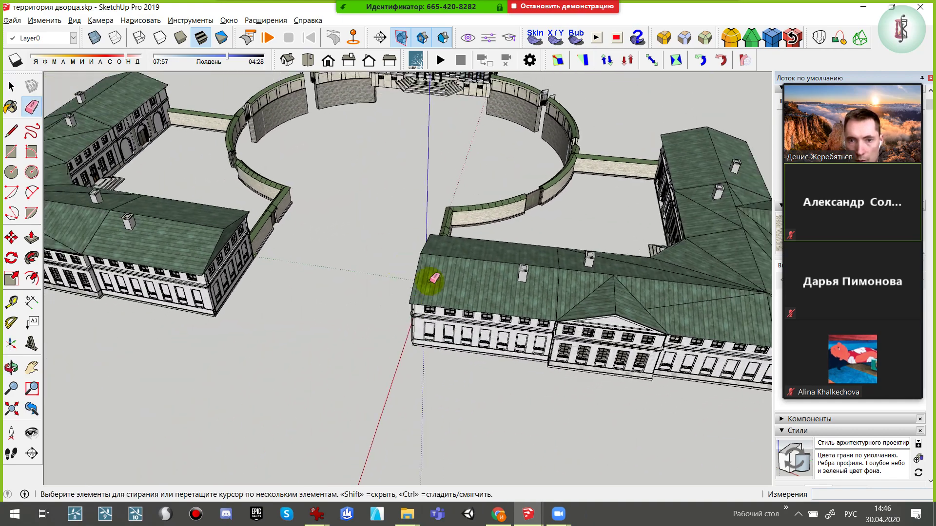
mouse_move(428, 273)
middle_mouse_down()
mouse_move(177, 345)
mouse_move(599, 217)
mouse_move(549, 268)
mouse_move(519, 261)
mouse_move(487, 219)
mouse_move(679, 257)
mouse_move(387, 282)
mouse_move(652, 278)
mouse_move(462, 305)
mouse_move(663, 296)
mouse_move(541, 218)
middle_mouse_up()
scroll(679, 254, "up", 2)
key("e")
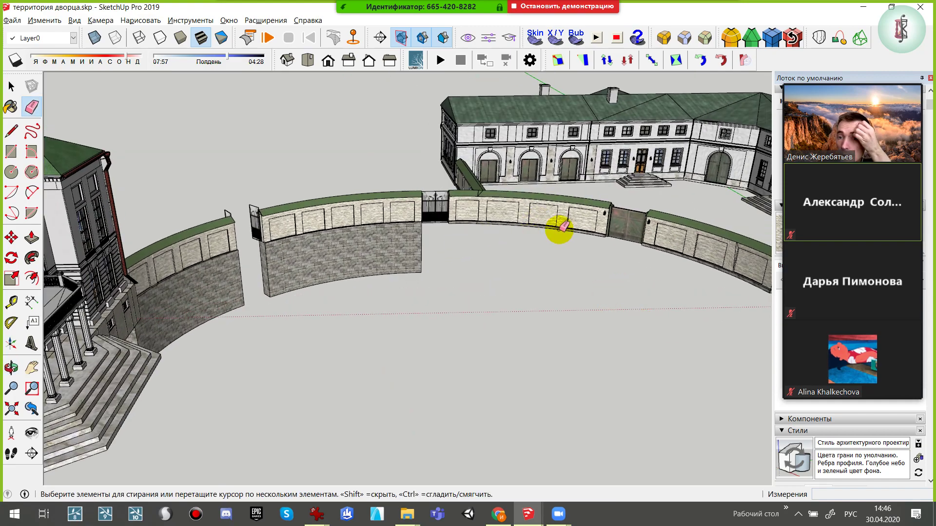
mouse_move(508, 184)
middle_mouse_down()
mouse_move(547, 272)
mouse_move(488, 33)
mouse_move(476, 328)
mouse_move(418, 177)
mouse_move(458, 267)
mouse_move(445, 339)
mouse_move(686, 356)
mouse_move(512, 423)
mouse_move(516, 200)
mouse_move(397, 386)
mouse_move(408, 247)
mouse_move(454, 517)
middle_mouse_up()
scroll(423, 183, "up", 2)
key("e")
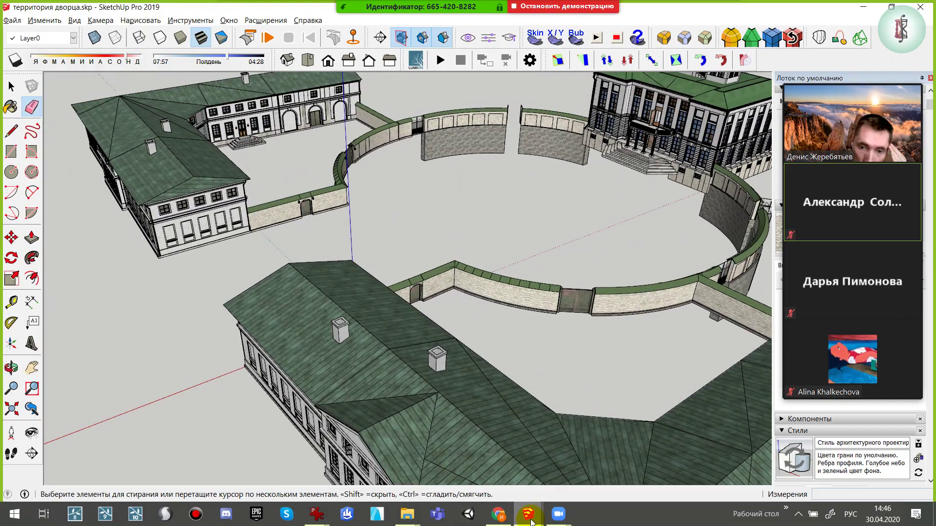
mouse_move(528, 514)
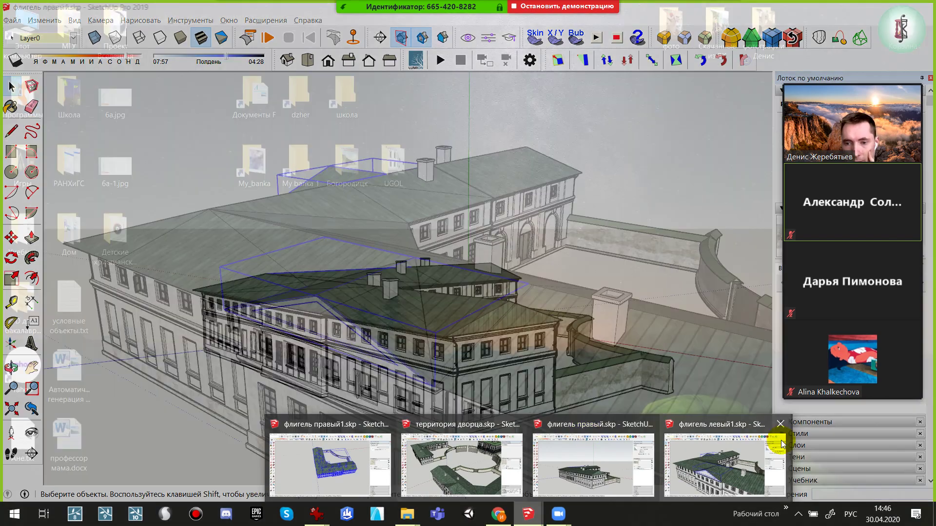
Bring флигель правый1.skp forward and close it
left_click(320, 444)
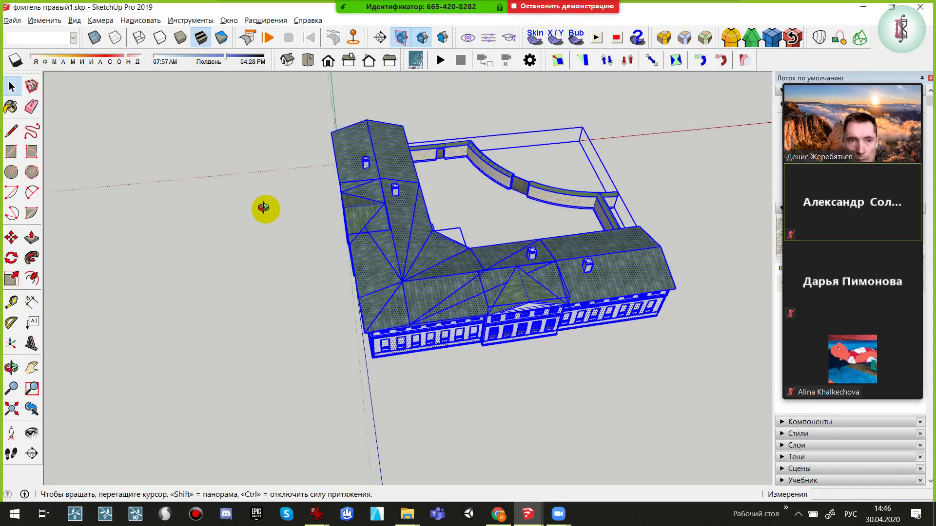
middle_click_drag(264, 209, 351, 175)
left_click(930, 7)
mouse_move(528, 514)
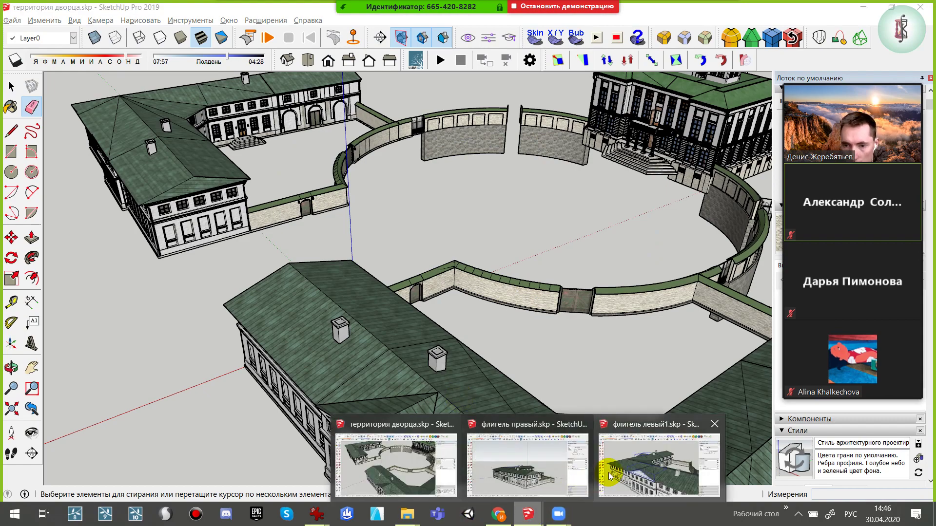
Switch to флигель левый1.skp and check it in Monochrome, then Textured style
left_click(629, 466)
mouse_move(495, 284)
middle_mouse_down()
mouse_move(486, 379)
mouse_move(409, 392)
middle_mouse_up()
scroll(438, 241, "up", 2)
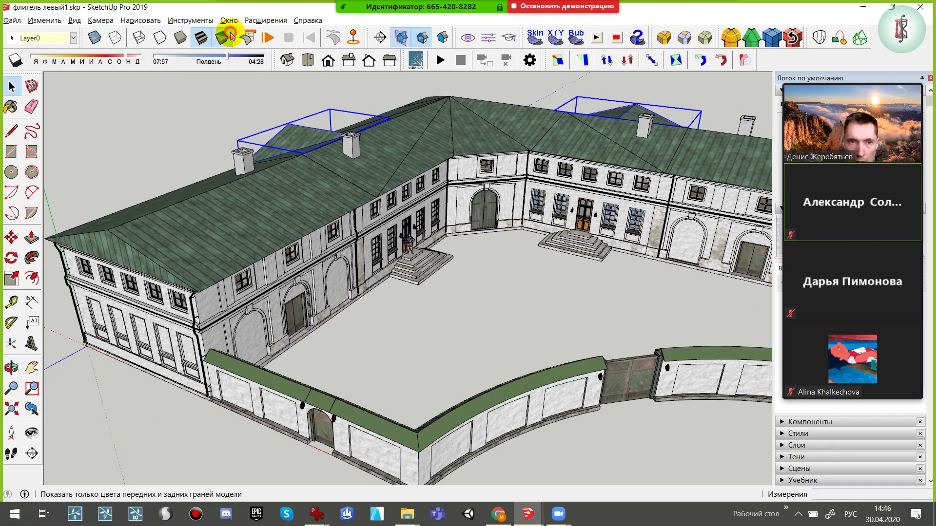
left_click(221, 38)
mouse_move(481, 298)
middle_mouse_down()
mouse_move(496, 291)
mouse_move(403, 265)
mouse_move(132, 290)
mouse_move(553, 314)
mouse_move(359, 282)
mouse_move(372, 171)
mouse_move(423, 237)
mouse_move(400, 117)
middle_mouse_up()
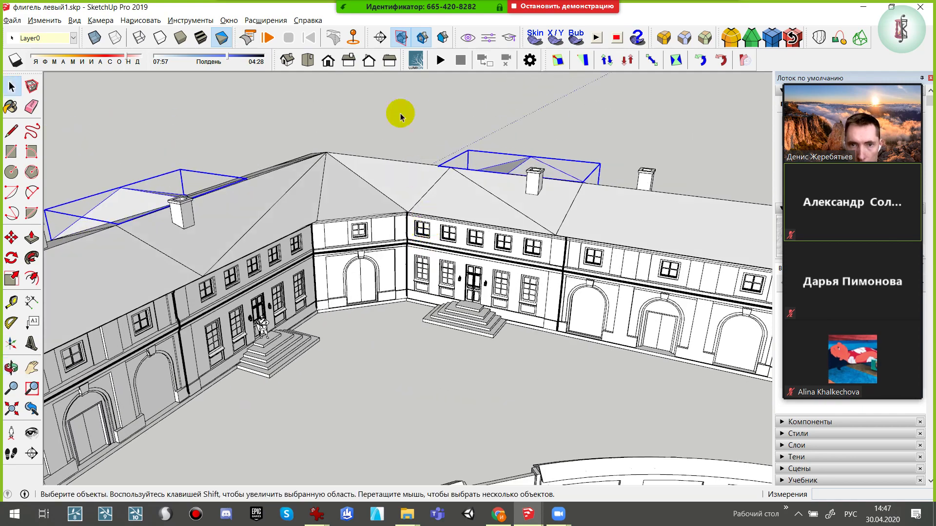
left_click(202, 37)
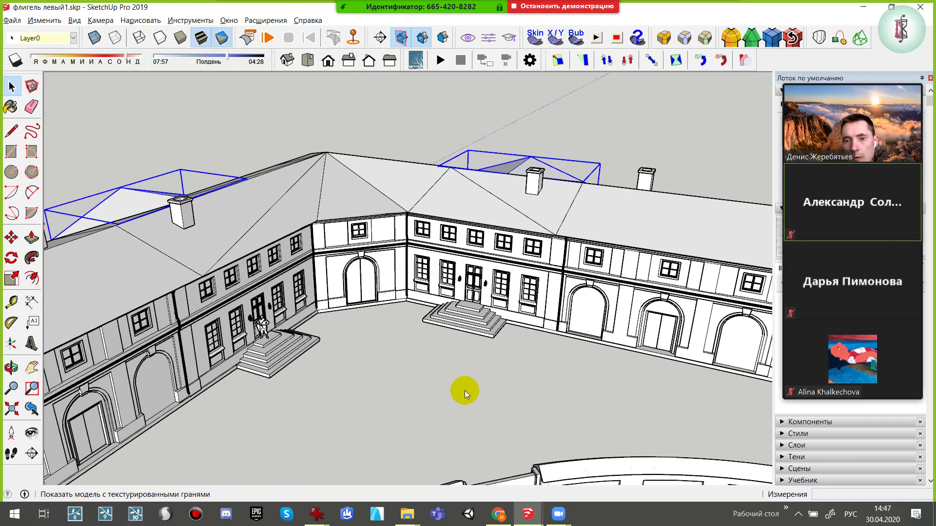
mouse_move(454, 395)
middle_mouse_down()
mouse_move(520, 253)
mouse_move(433, 337)
mouse_move(443, 293)
mouse_move(560, 320)
middle_mouse_up()
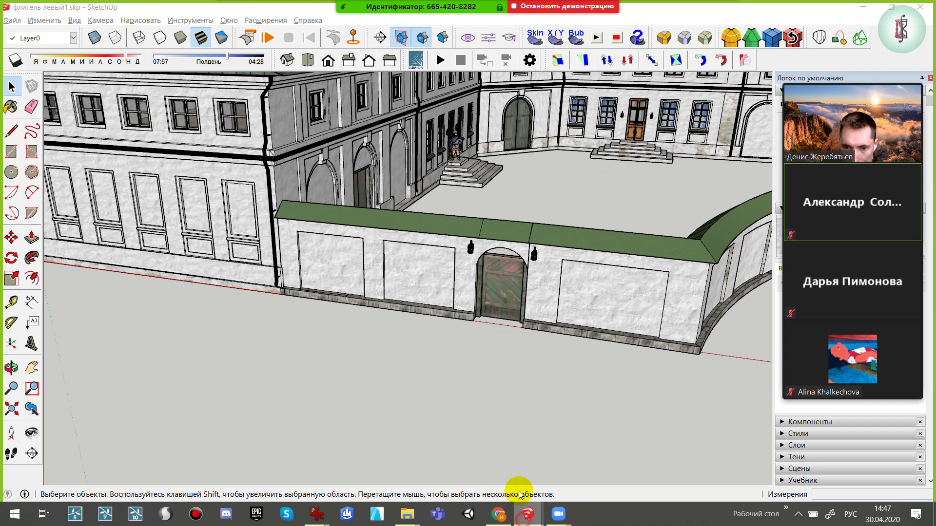
mouse_move(528, 514)
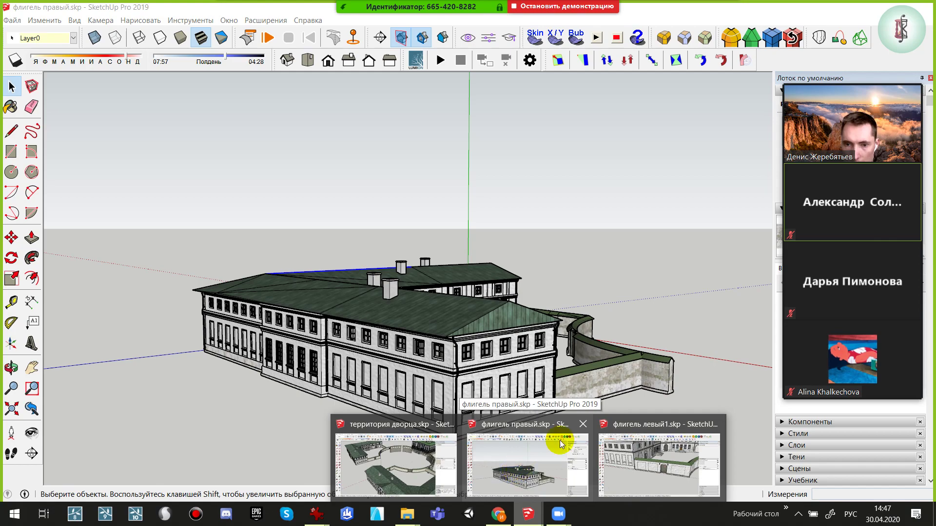
Close the флигель правый.skp window, leaving территория дворца in front
left_click(584, 425)
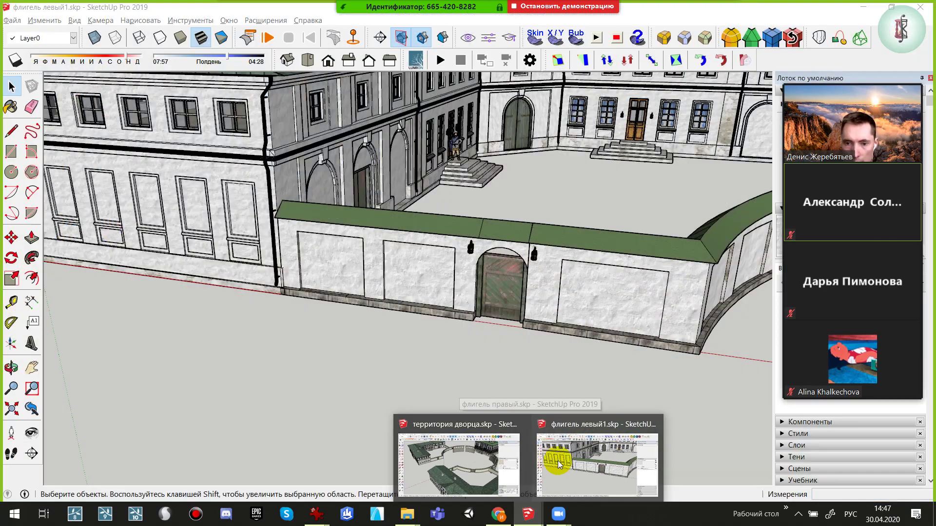
left_click(470, 461)
scroll(436, 209, "up", 3)
Draw a ground rectangle, paint it with the stone texture and select it
scroll(409, 203, "up", 3)
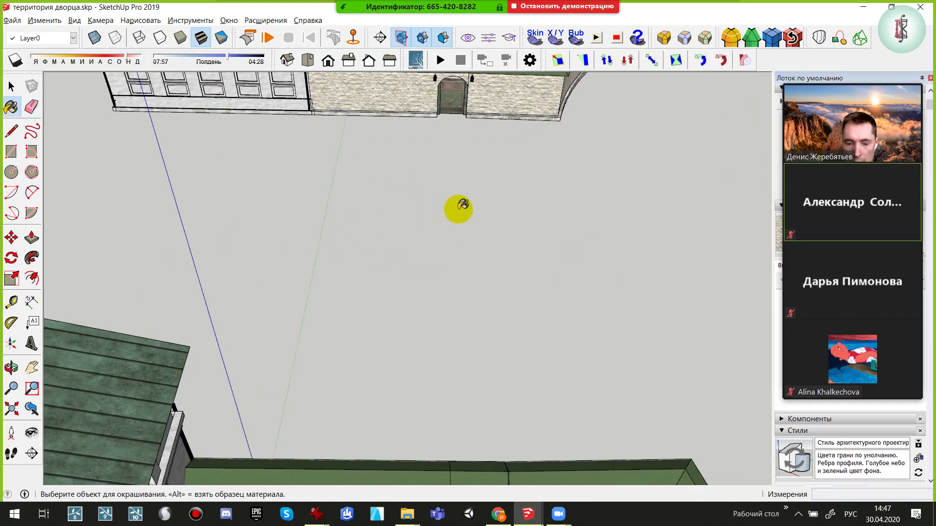
key("m")
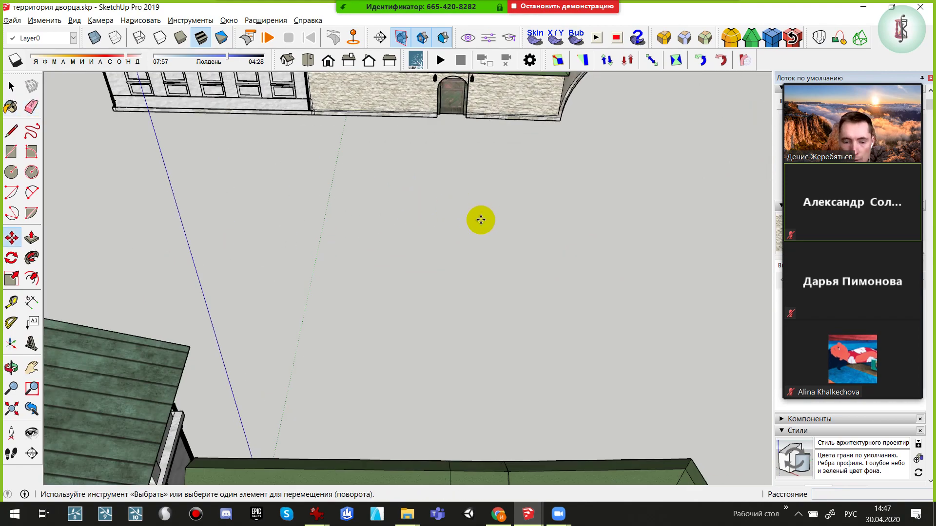
key("r")
left_click(487, 209)
left_click(354, 308)
key("b")
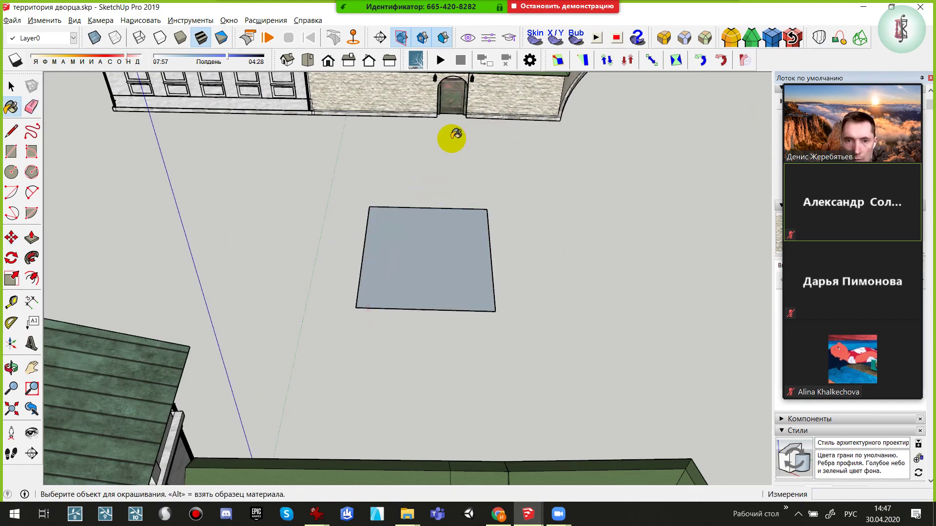
left_click(458, 281)
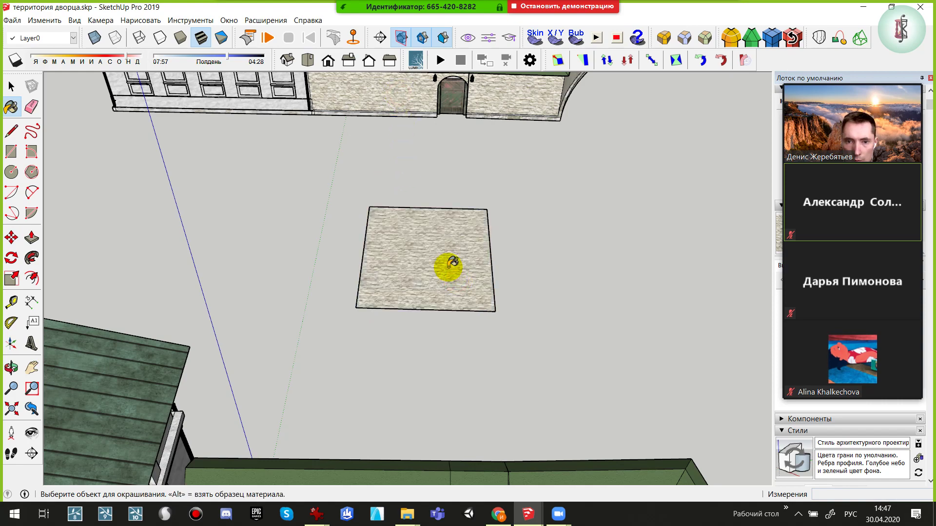
double_click(448, 270)
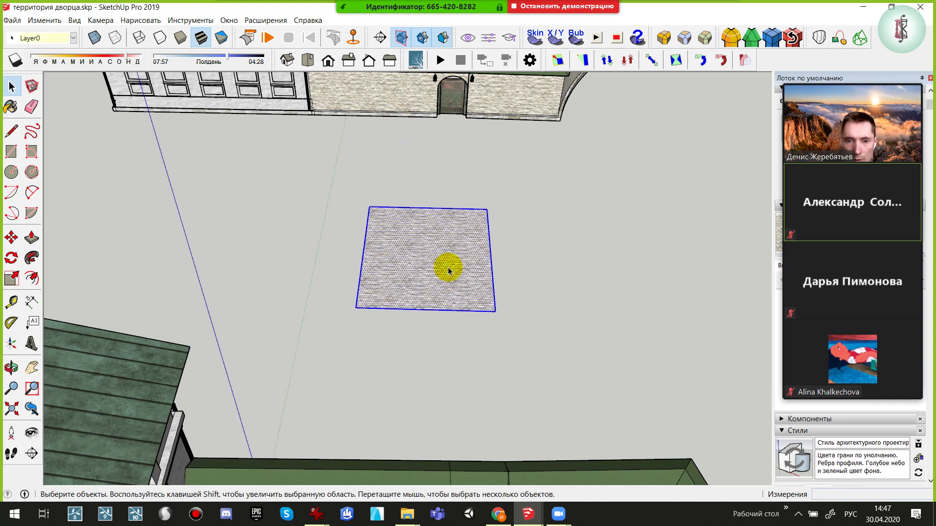
Paste the stone-textured square onto the ground in front of the left-wing building
key("alt+Tab")
mouse_move(472, 357)
middle_mouse_down()
mouse_move(508, 335)
mouse_move(411, 361)
middle_mouse_up()
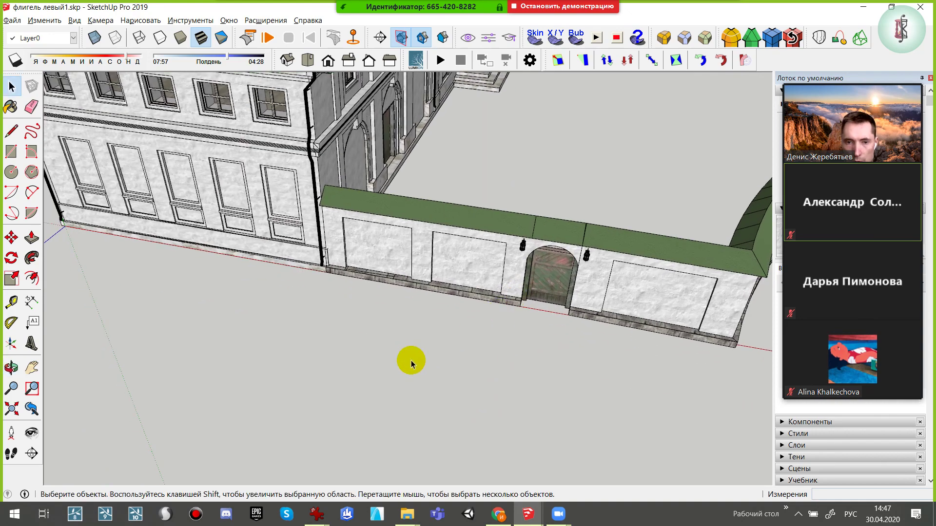
scroll(411, 361, "down", 5)
key("ctrl+v")
left_click(320, 448)
key("m")
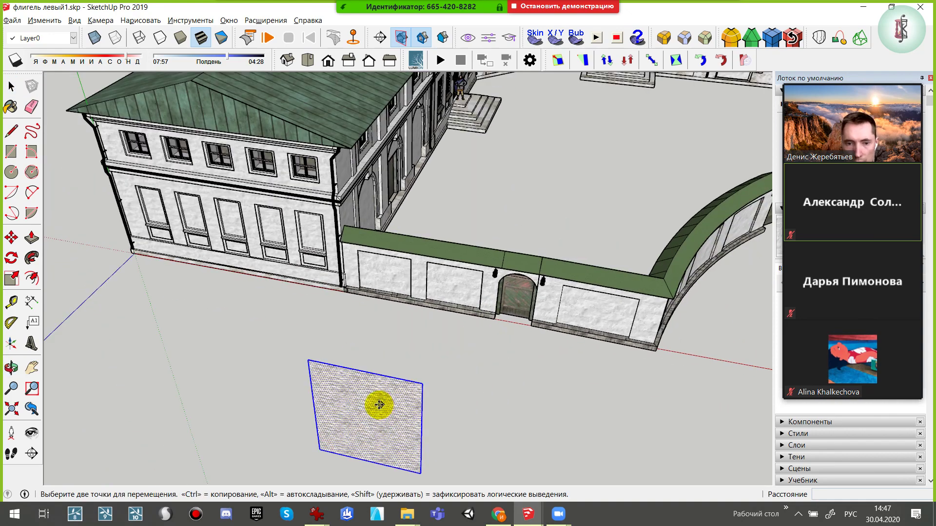
key("b")
Select the fence wall group and open it for editing
key("space")
left_click(395, 274)
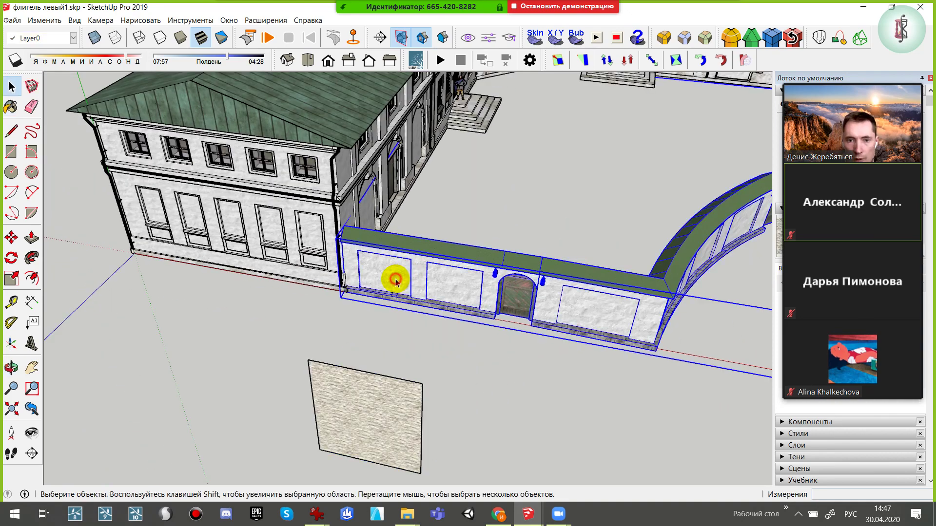
double_click(395, 278)
scroll(395, 281, "up", 3)
scroll(395, 271, "down", 2)
scroll(441, 244, "down", 2)
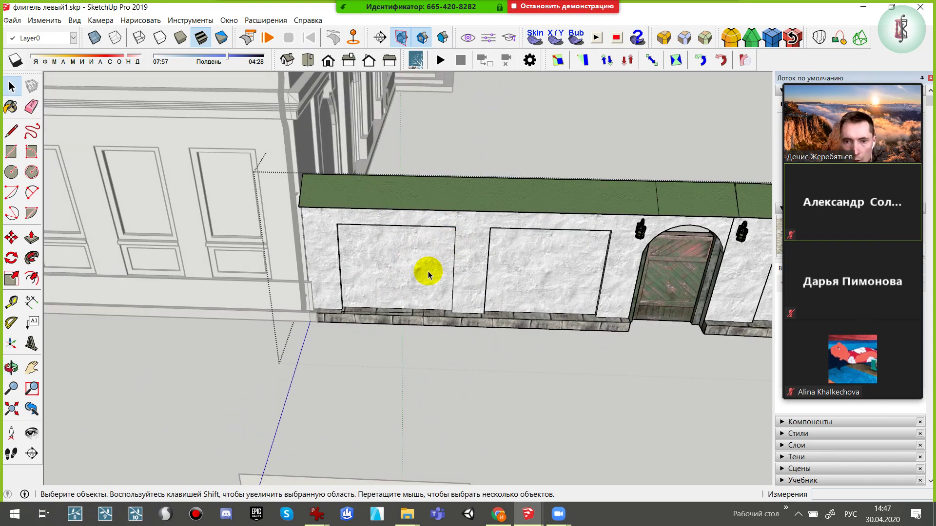
scroll(426, 270, "down", 2)
scroll(443, 256, "down", 1)
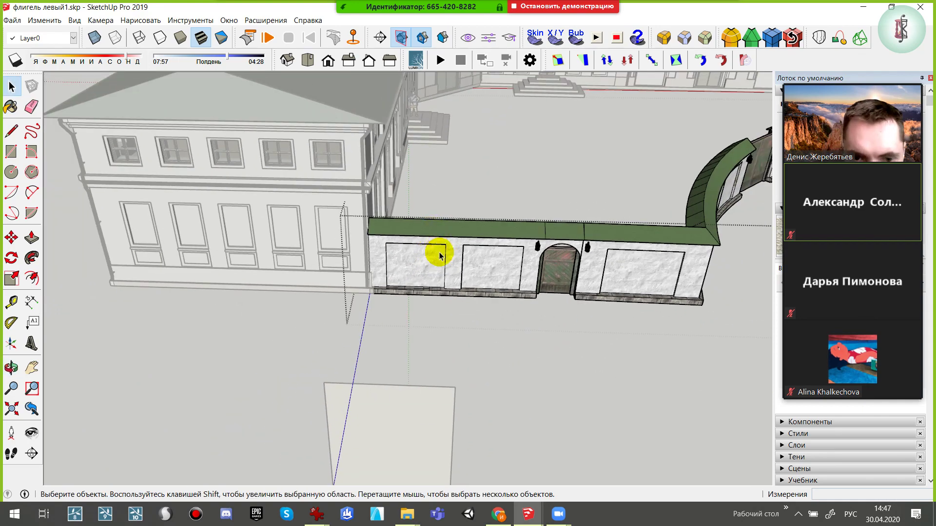
middle_click_drag(487, 356, 468, 388)
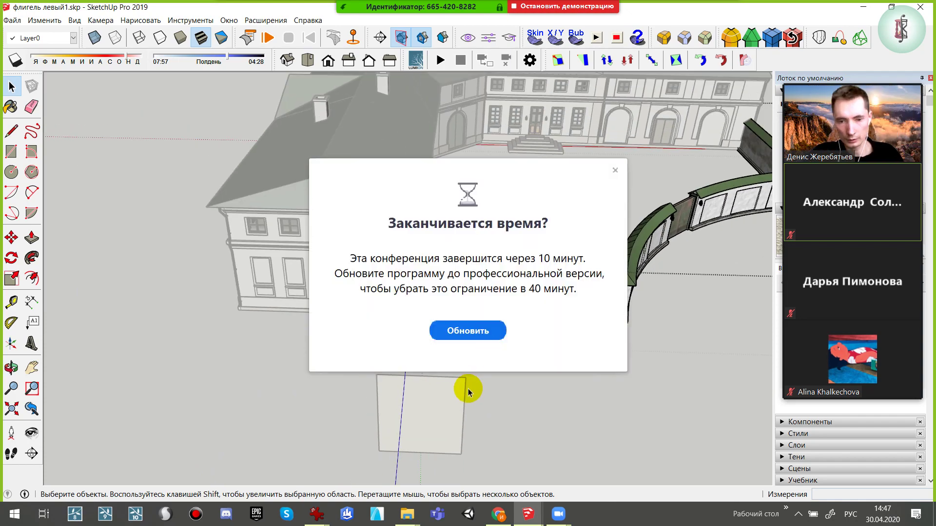
Dismiss the conference time-limit notice, then show the desktop and select the Программы folder
left_click(615, 170)
middle_click_drag(492, 349, 443, 320)
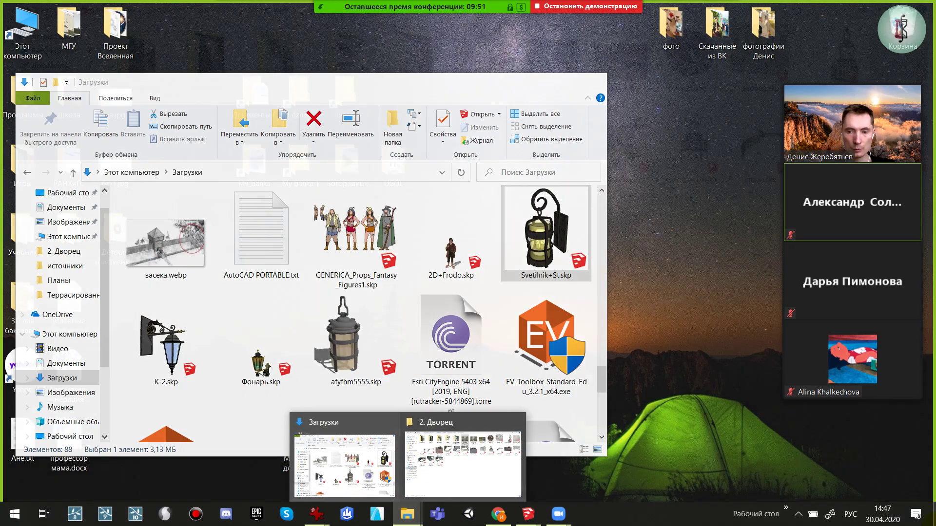
mouse_move(408, 514)
left_click(429, 455)
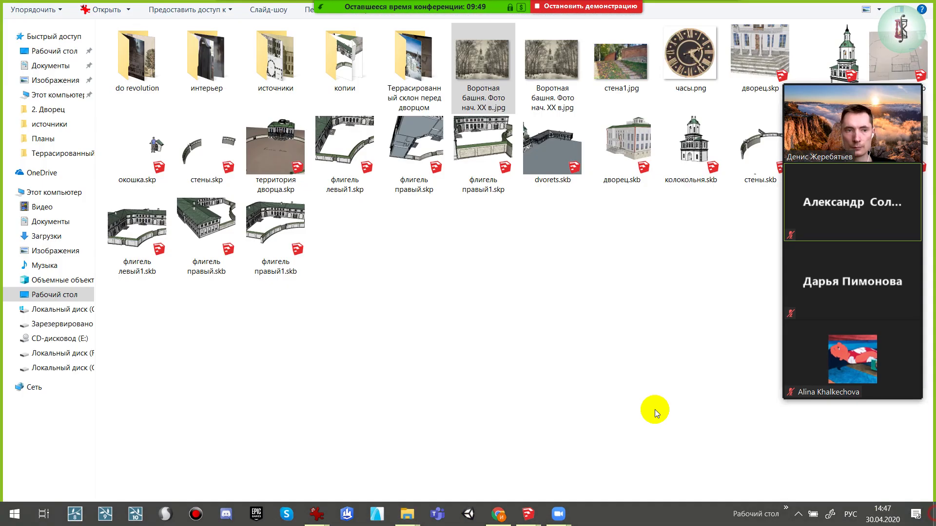
key("super+d")
left_click(40, 102)
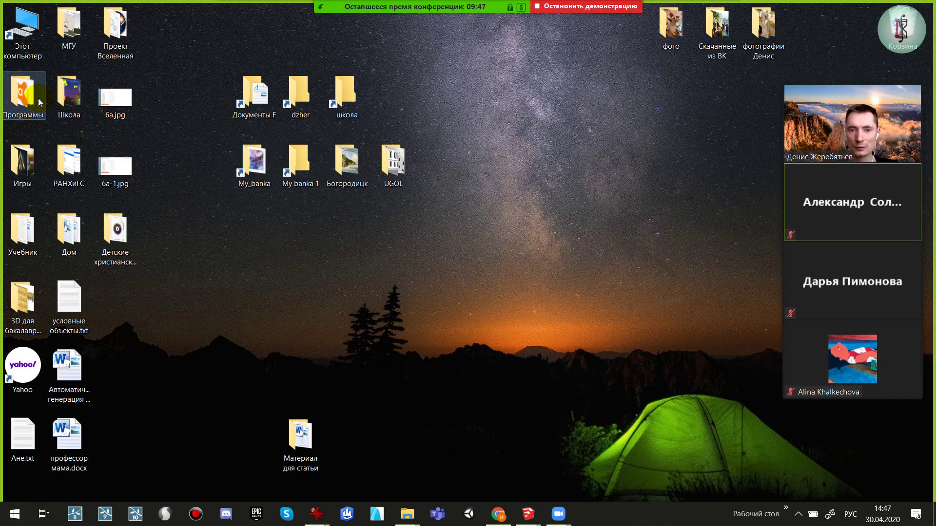
Open the Программы folder and launch the SketchUp 2019 shortcut
double_click(40, 102)
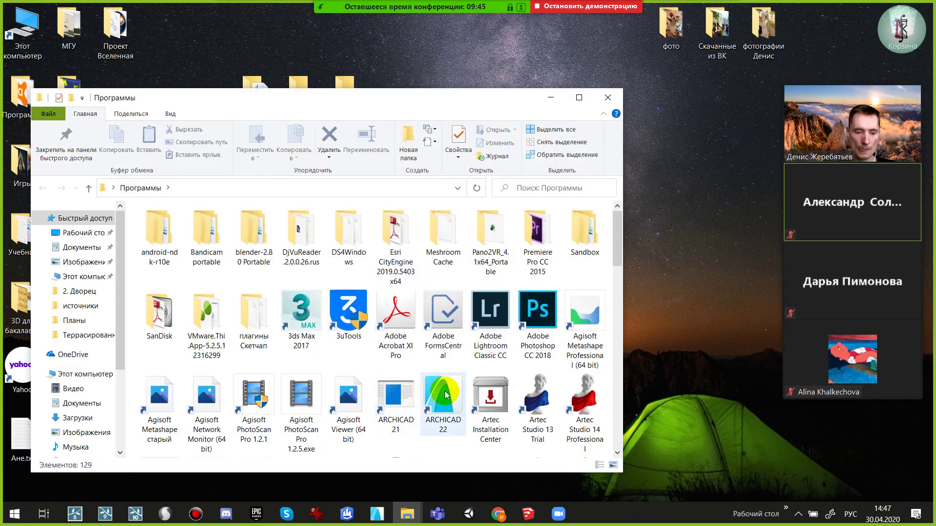
key("alt+shift")
left_click(364, 305)
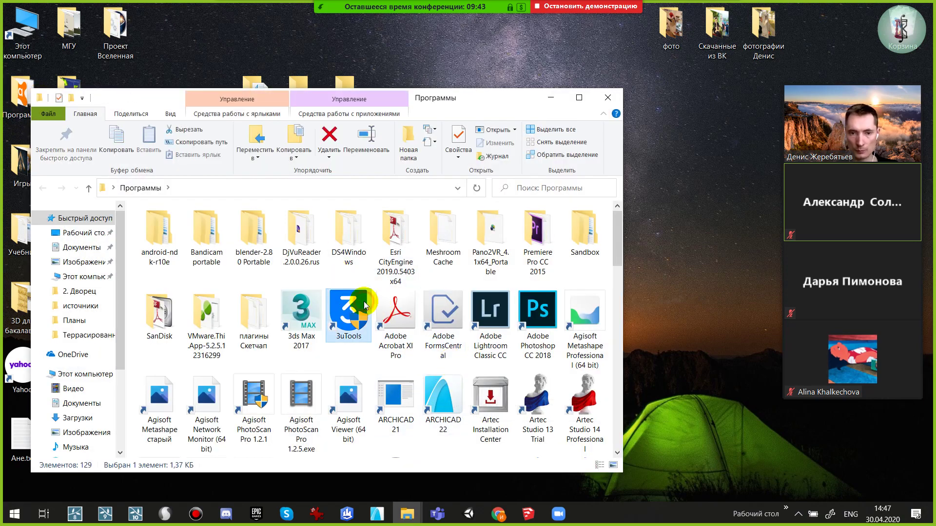
scroll(365, 305, "down", 10)
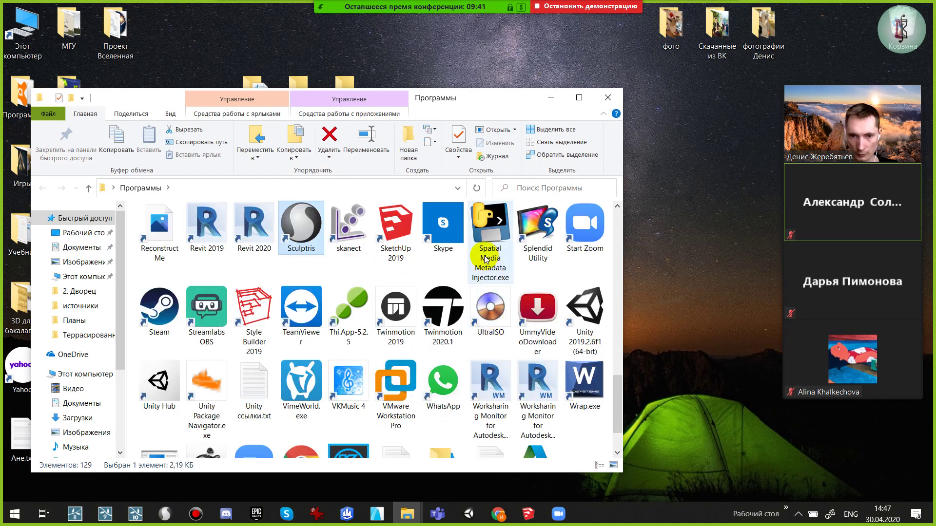
double_click(395, 238)
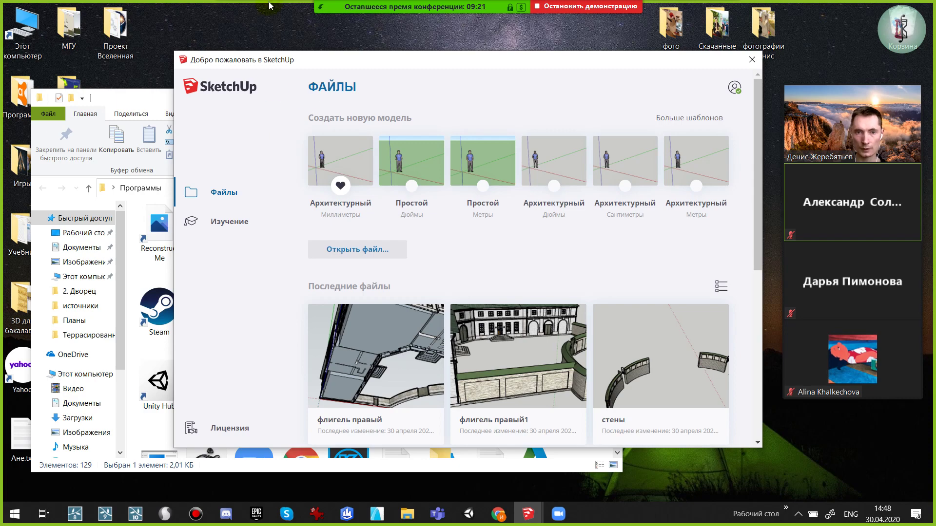
Close the welcome window, dismiss the LibFredo6 and version warnings, and close Программы
left_click(348, 154)
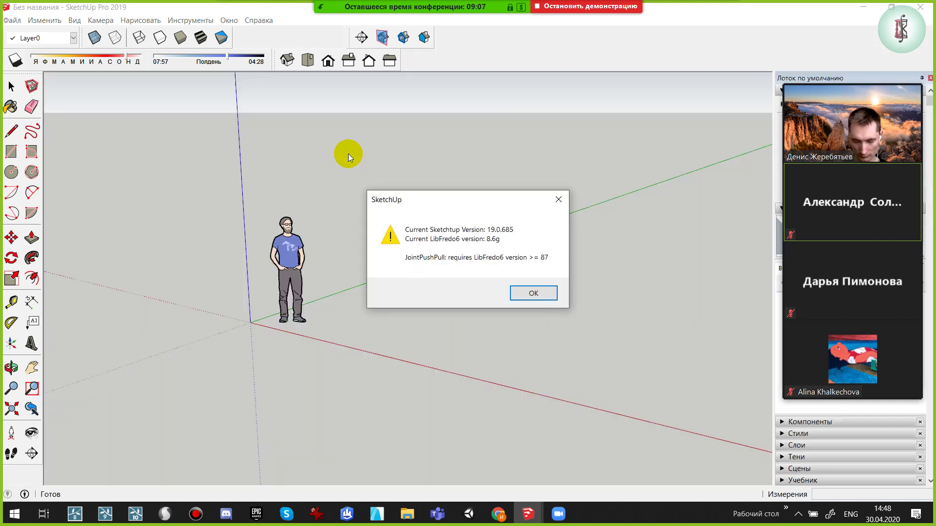
key("Return")
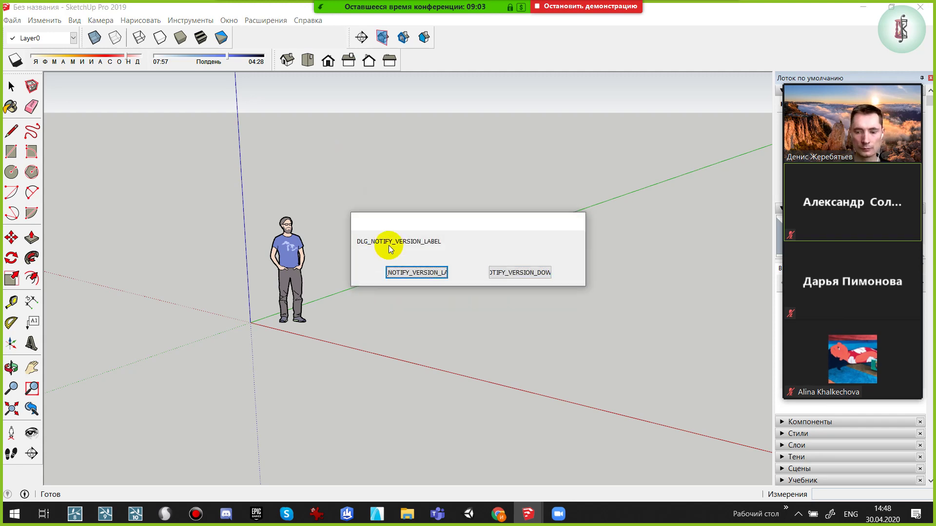
left_click(445, 272)
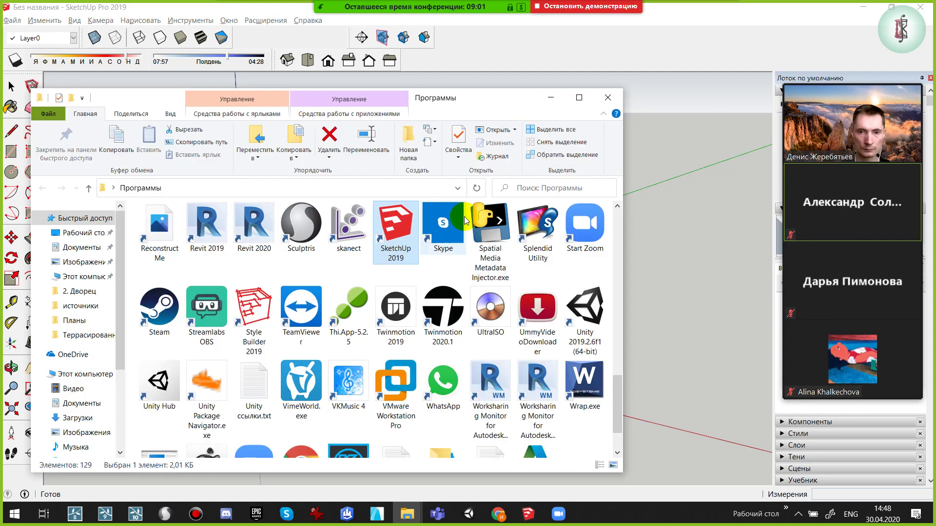
left_click(610, 99)
key("alt+Tab")
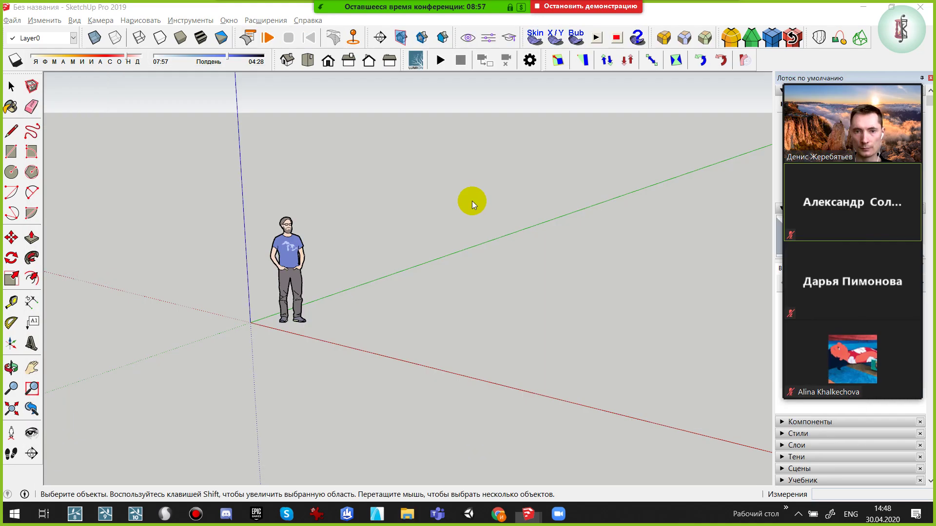
In флигель левый1, select the fence wall plus stone-textured square and copy them
key("alt+Tab")
scroll(452, 200, "up", 1)
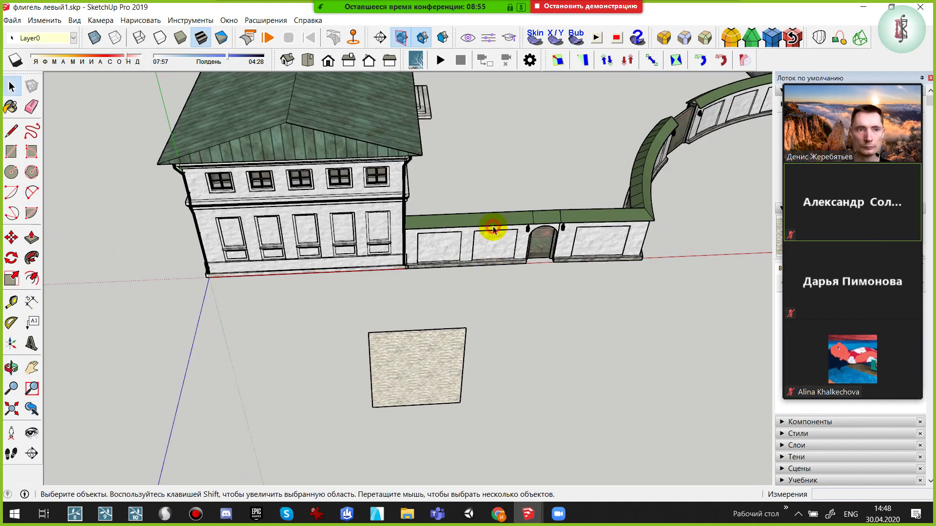
left_click(490, 230)
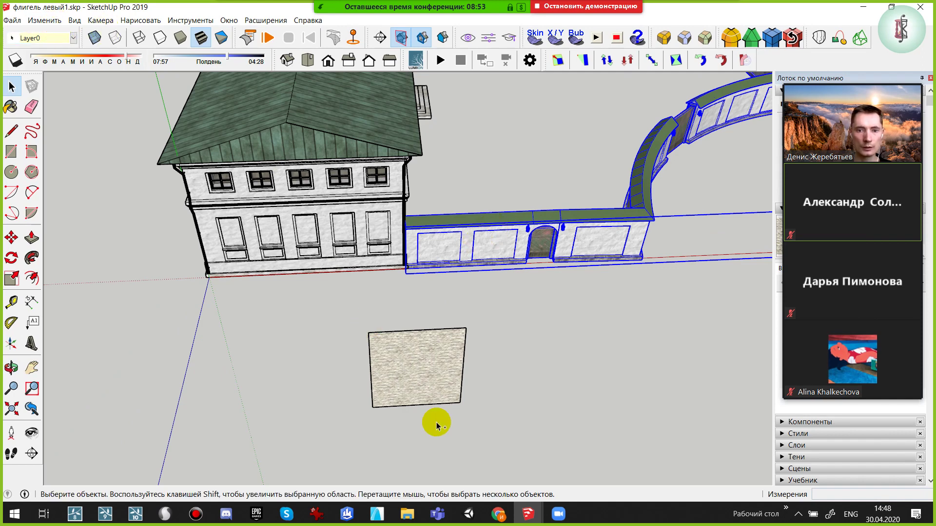
left_click(414, 378, "ctrl")
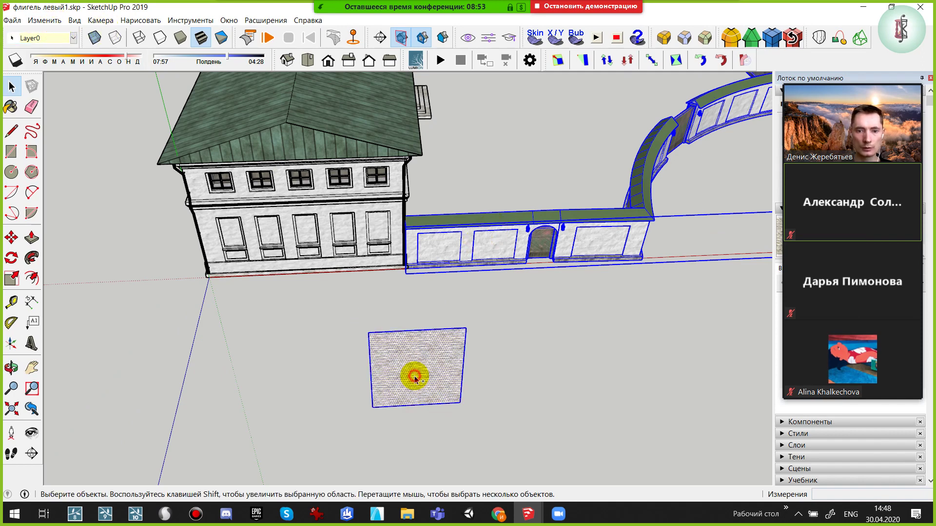
left_click(44, 20)
left_click(61, 73)
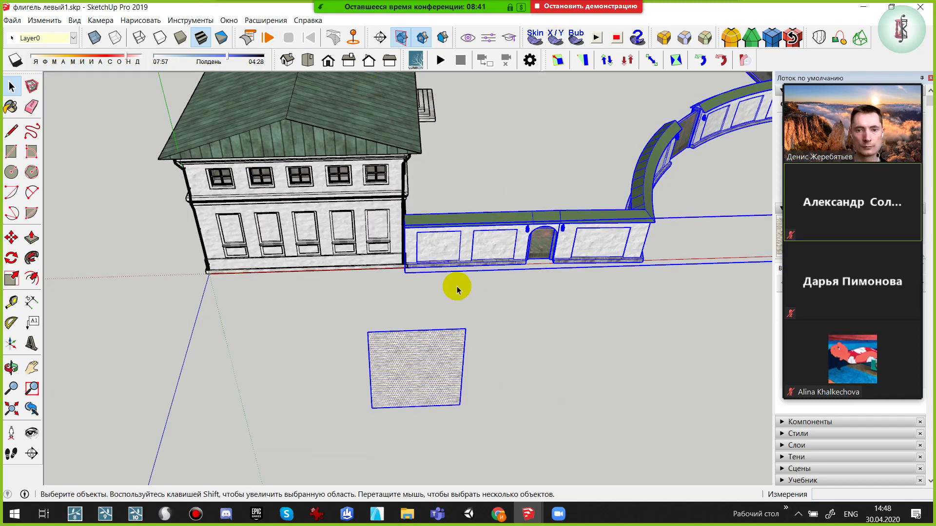
Paste the fence wall and stone square in place in the untitled model, then orbit to inspect them
left_click(44, 20)
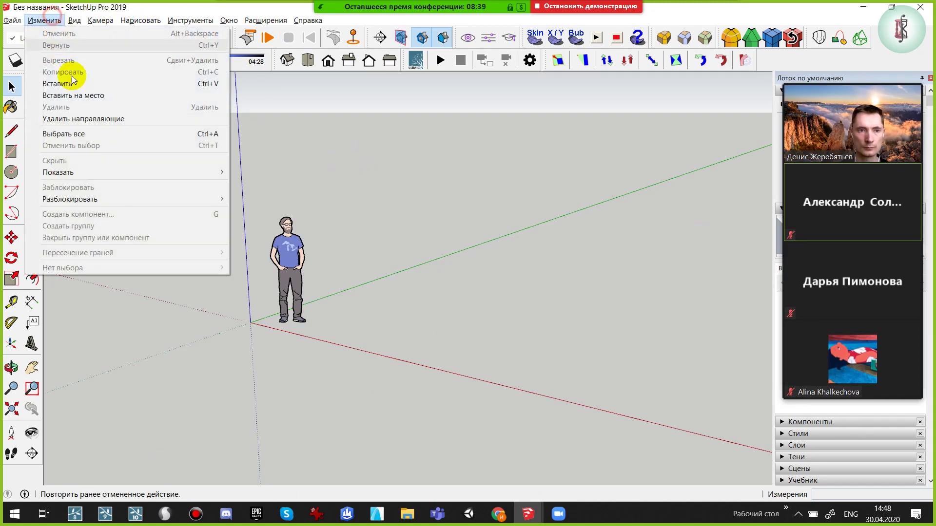
left_click(73, 95)
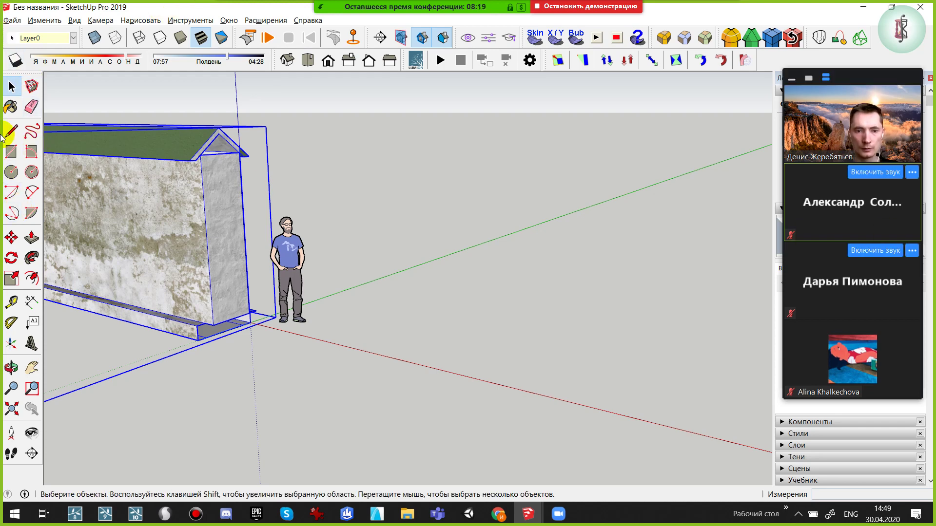
middle_click_drag(363, 242, 317, 245)
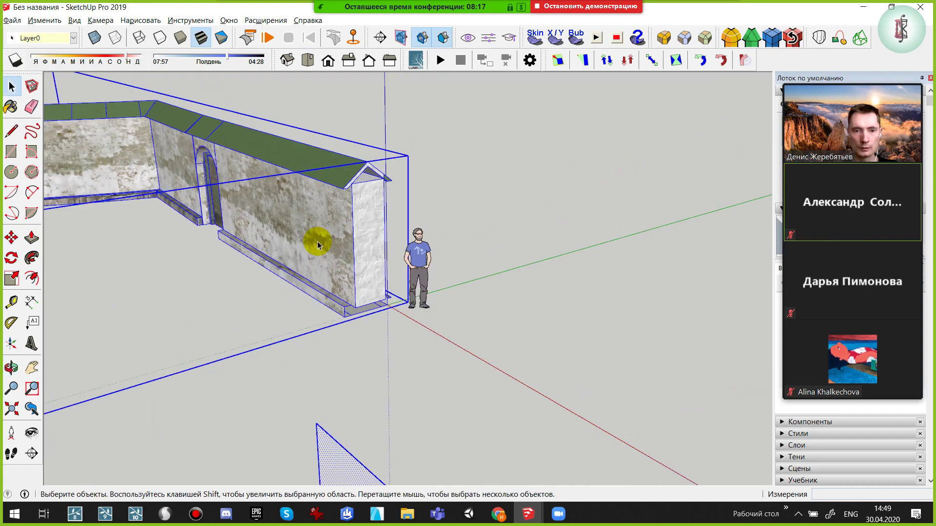
scroll(388, 257, "down", 2)
scroll(335, 277, "down", 5)
middle_click_drag(335, 277, 445, 257)
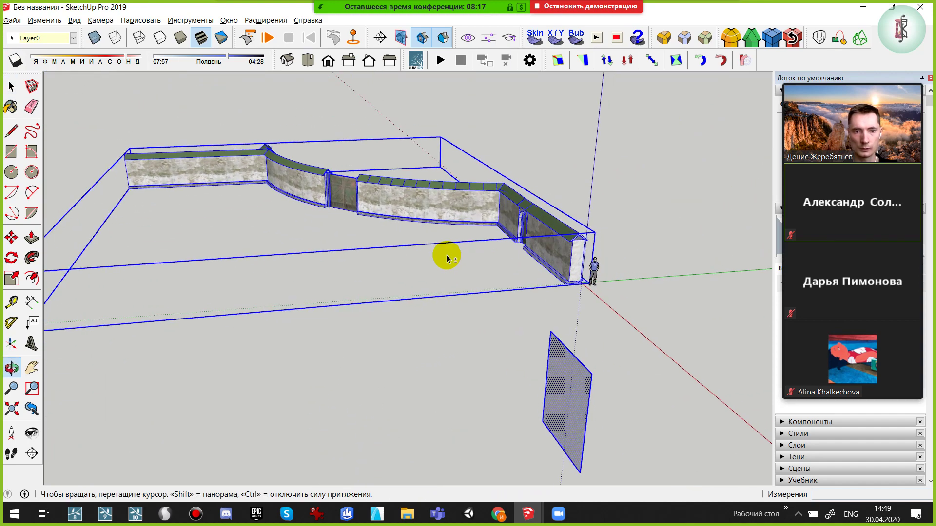
left_click(559, 408)
scroll(568, 366, "up", 3)
mouse_move(575, 330)
middle_mouse_down()
mouse_move(434, 418)
mouse_move(438, 393)
middle_mouse_up()
Sample the stone material from the square and paint it onto the fence group's faces
key("b")
left_click(476, 407, "alt")
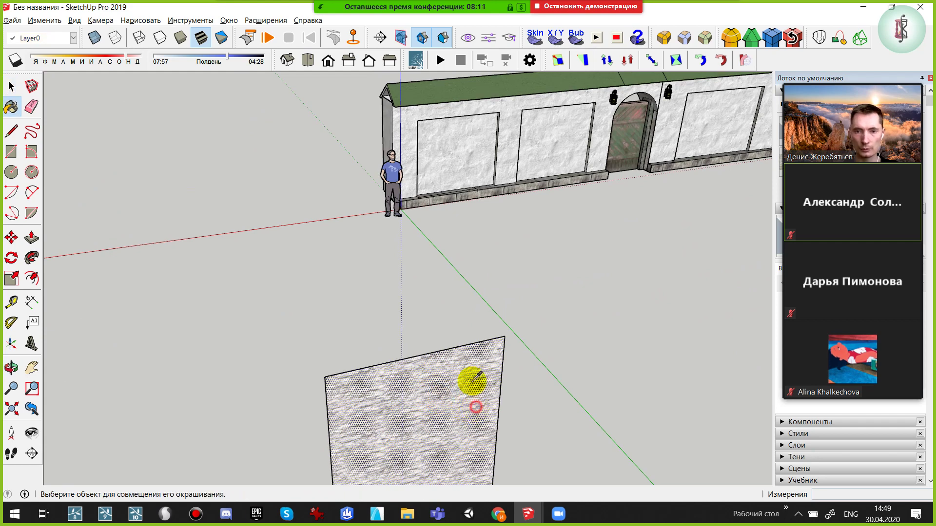
key("space")
double_click(444, 147)
key("b")
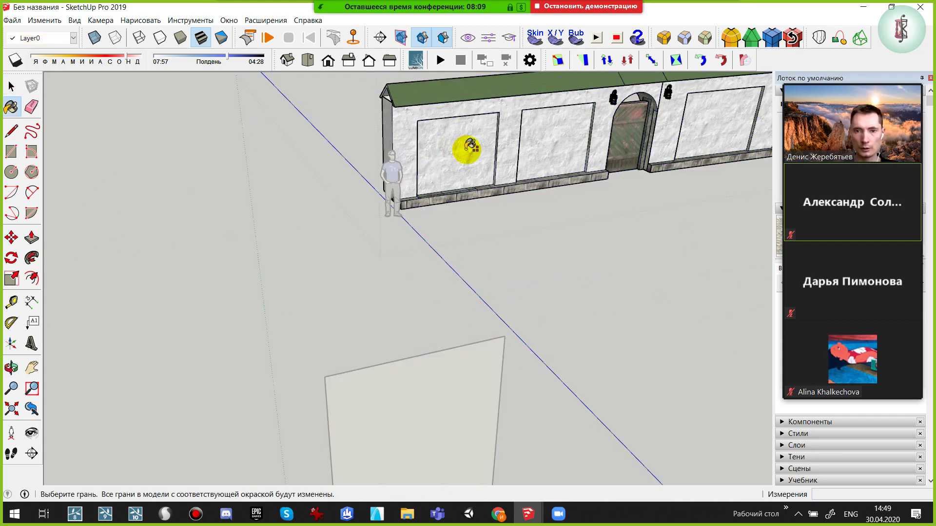
left_click(543, 163, "shift")
mouse_move(543, 163)
middle_mouse_down()
mouse_move(164, 187)
mouse_move(669, 230)
mouse_move(423, 271)
mouse_move(361, 265)
mouse_move(434, 244)
mouse_move(417, 227)
mouse_move(570, 178)
middle_mouse_up()
scroll(553, 271, "down", 2)
Delete the small stone sample square
key("space")
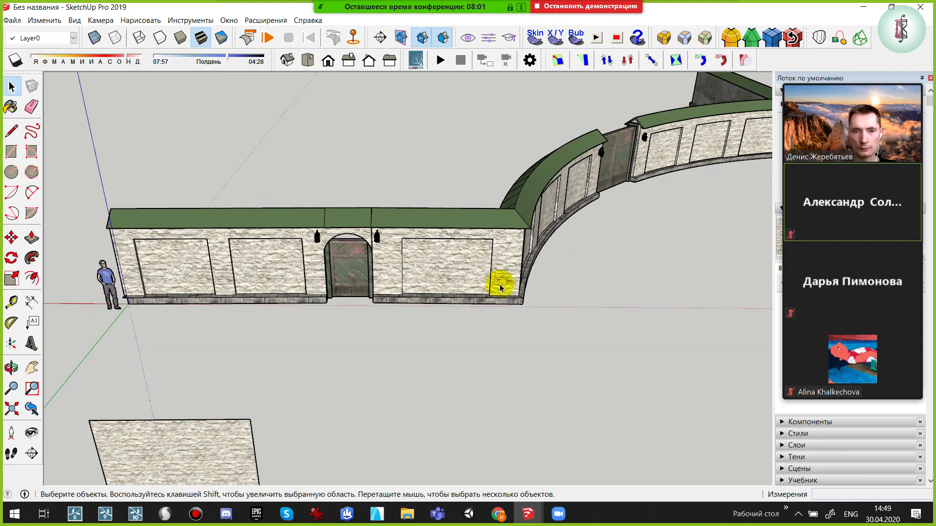
left_click(481, 273)
scroll(501, 220, "down", 3)
scroll(501, 219, "down", 1)
left_click(351, 320)
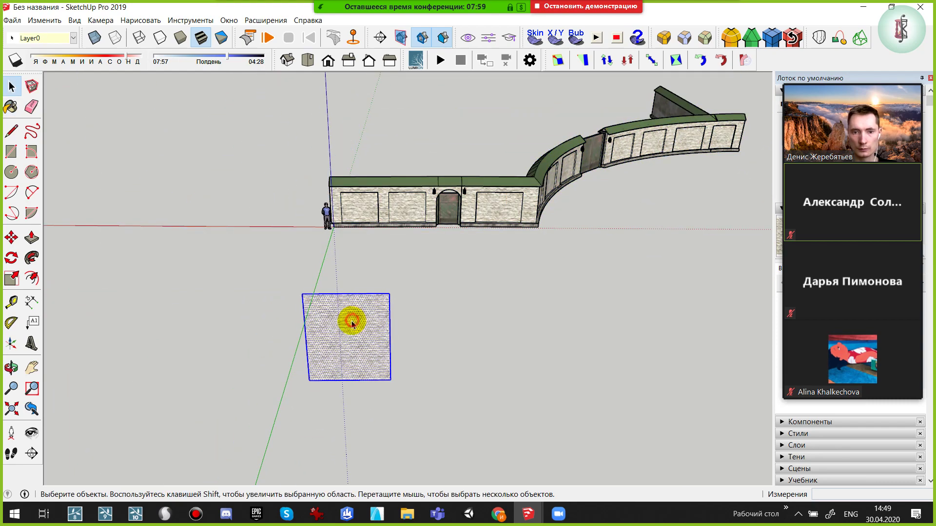
key("Delete")
Select the stone fence group and the figure, and cut them to the clipboard
left_click(382, 215)
scroll(308, 219, "up", 2)
scroll(338, 209, "up", 1)
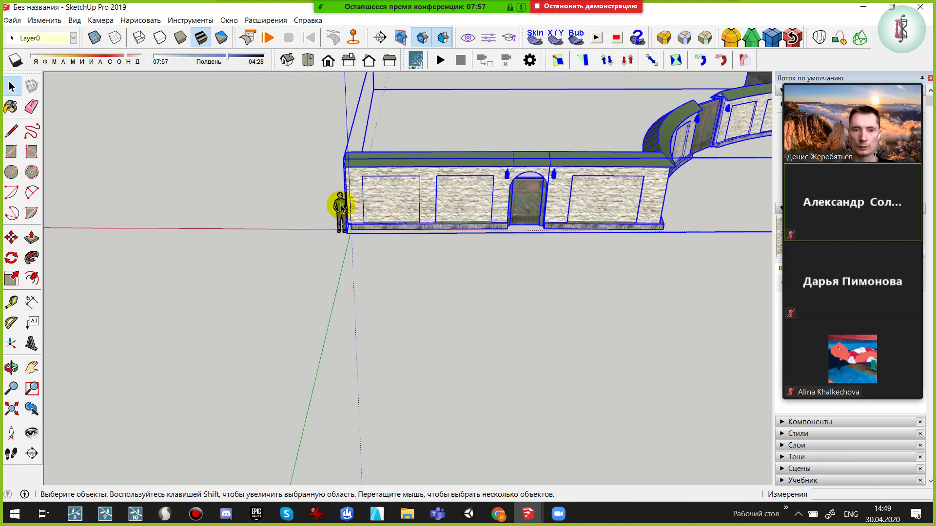
left_click(339, 208)
left_click(394, 192)
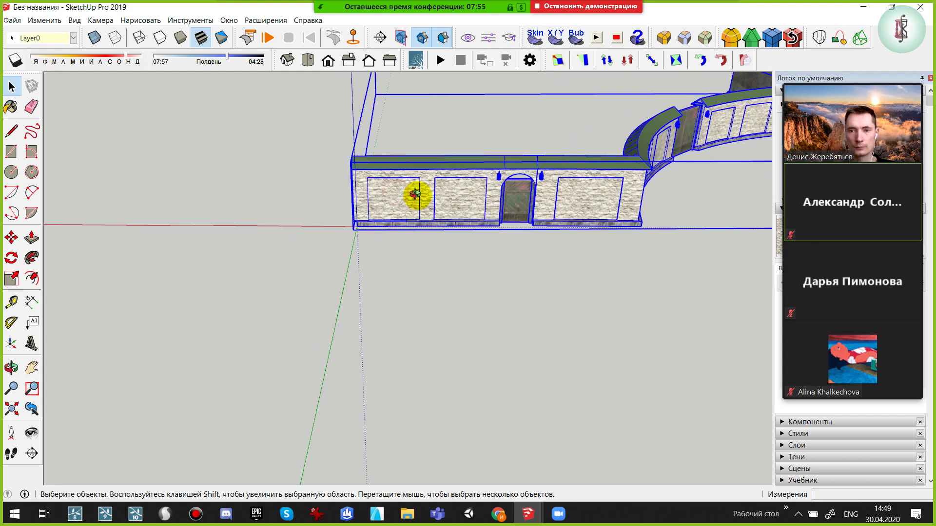
middle_click_drag(414, 195, 184, 98)
left_click(48, 20)
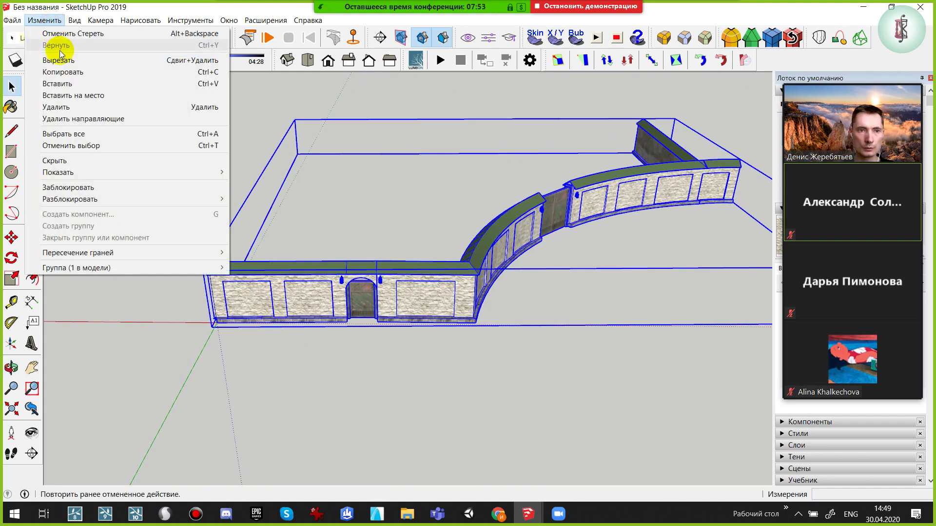
left_click(325, 186)
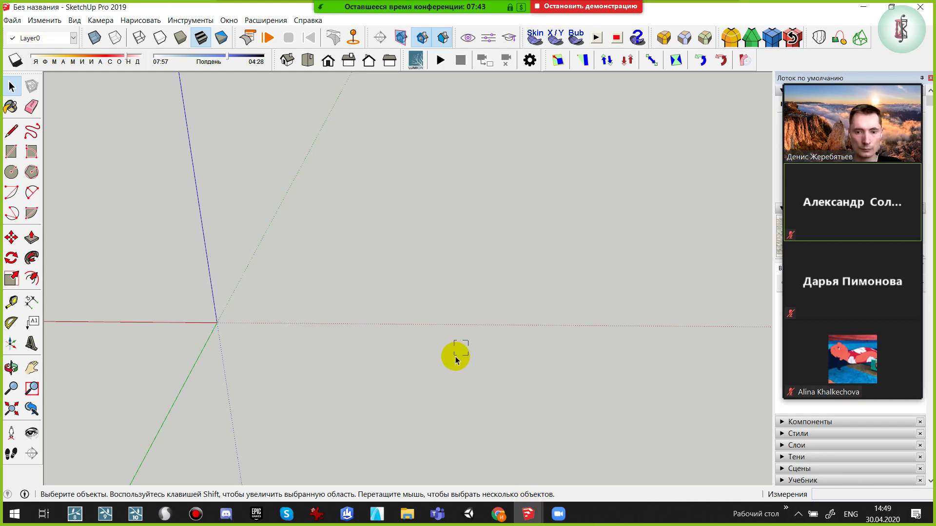
In флигель левый1, delete the old white curved fence and the sample square
key("alt+Tab")
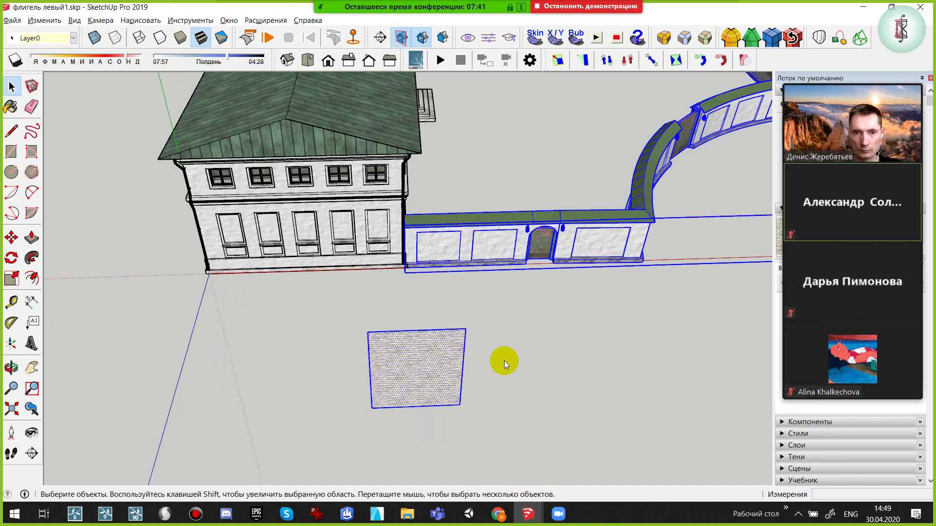
mouse_move(485, 317)
middle_mouse_down()
mouse_move(497, 318)
mouse_move(335, 328)
middle_mouse_up()
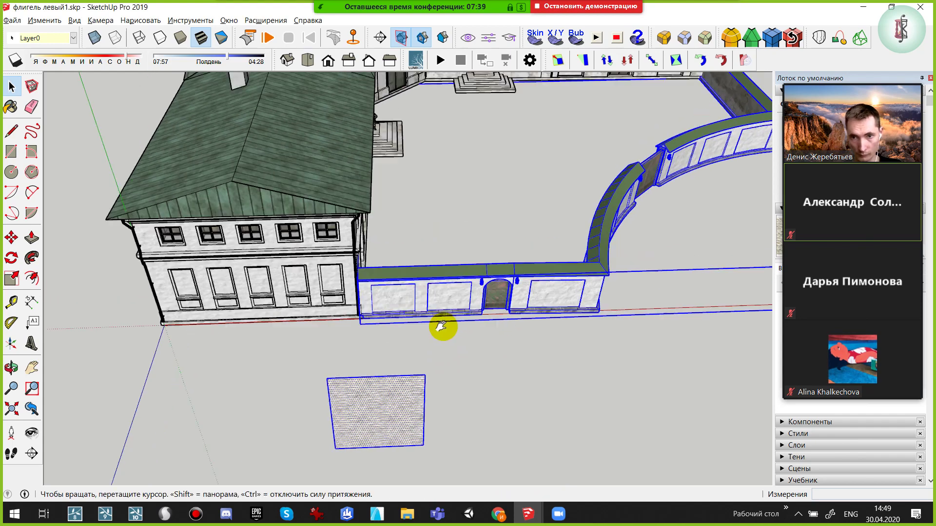
left_click(359, 378)
left_click(365, 287)
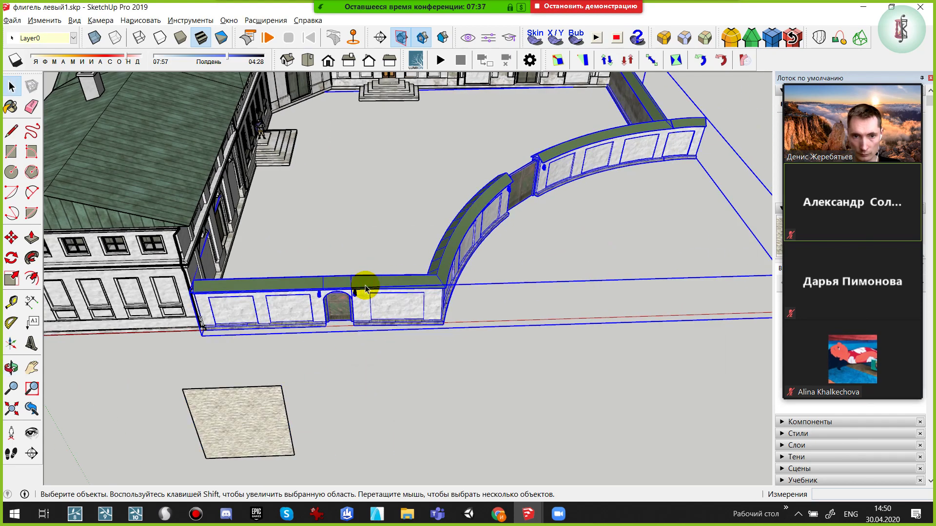
key("Delete")
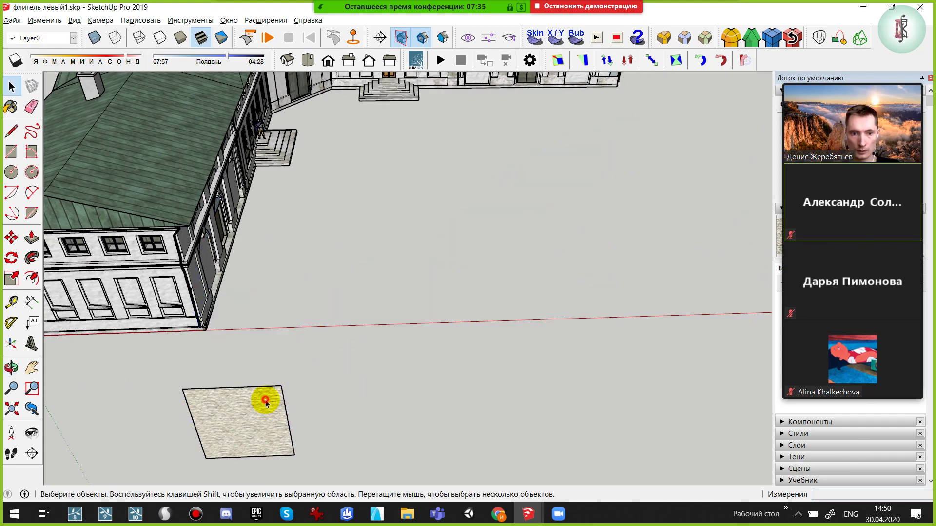
left_click(265, 402)
key("Delete")
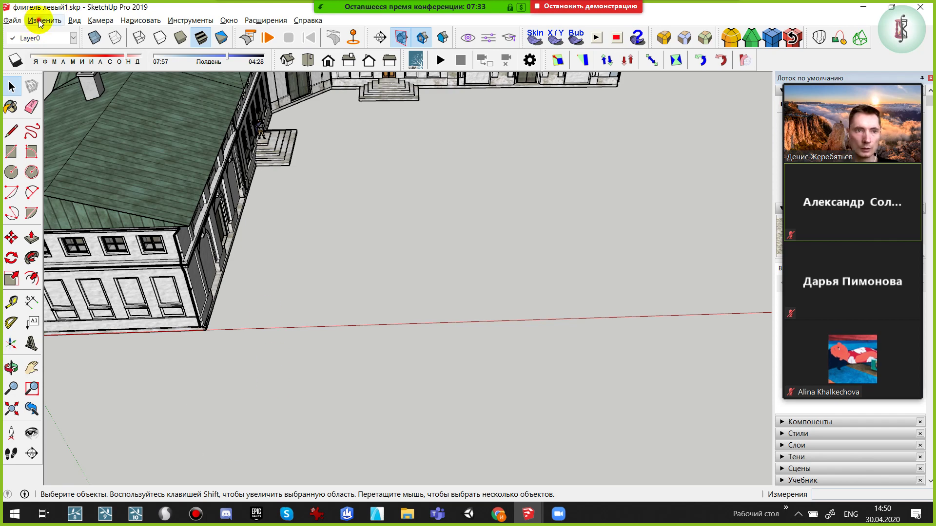
Bring the stone-textured fence back into place beside the wing
left_click(40, 22)
left_click(317, 202)
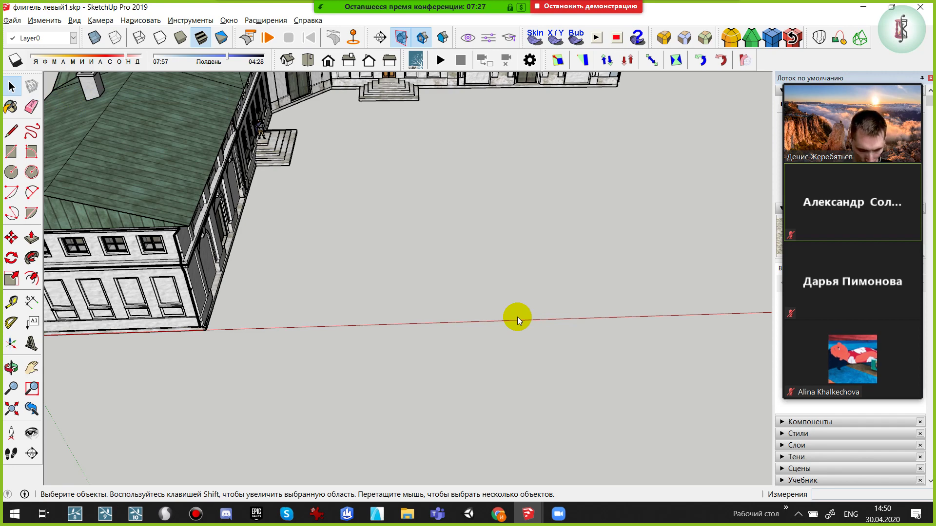
key("ctrl+z")
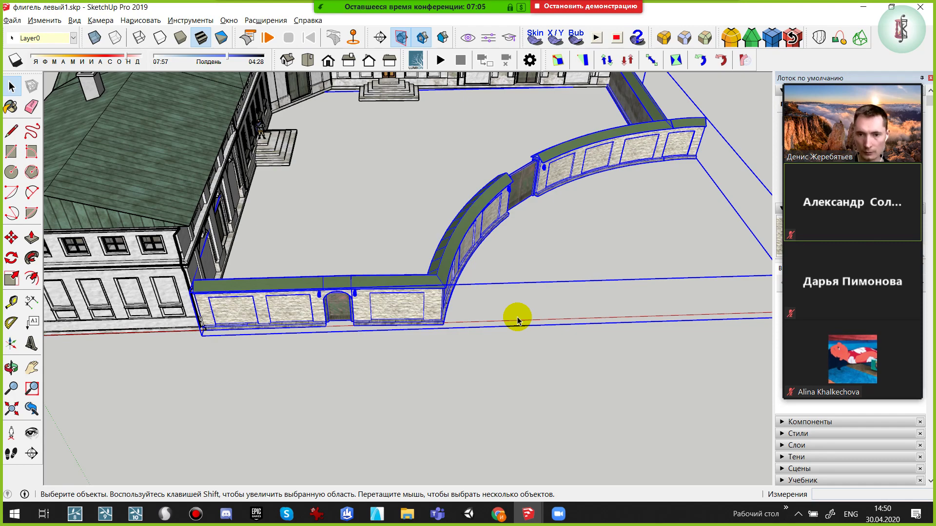
left_click(529, 371)
middle_click_drag(571, 259, 329, 246)
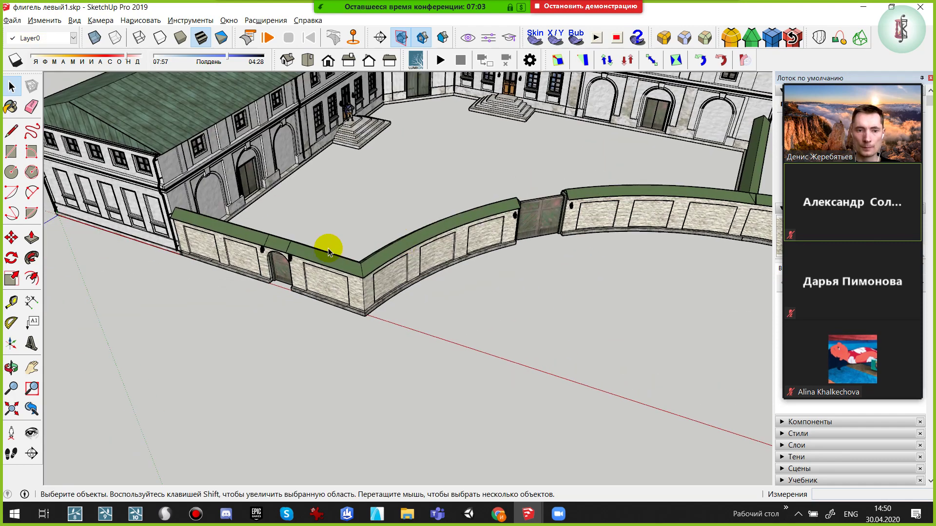
scroll(103, 207, "up", 3)
scroll(104, 207, "up", 3)
scroll(392, 255, "down", 3)
mouse_move(393, 254)
middle_mouse_down()
mouse_move(244, 266)
mouse_move(488, 243)
mouse_move(219, 282)
mouse_move(224, 240)
mouse_move(317, 261)
middle_mouse_up()
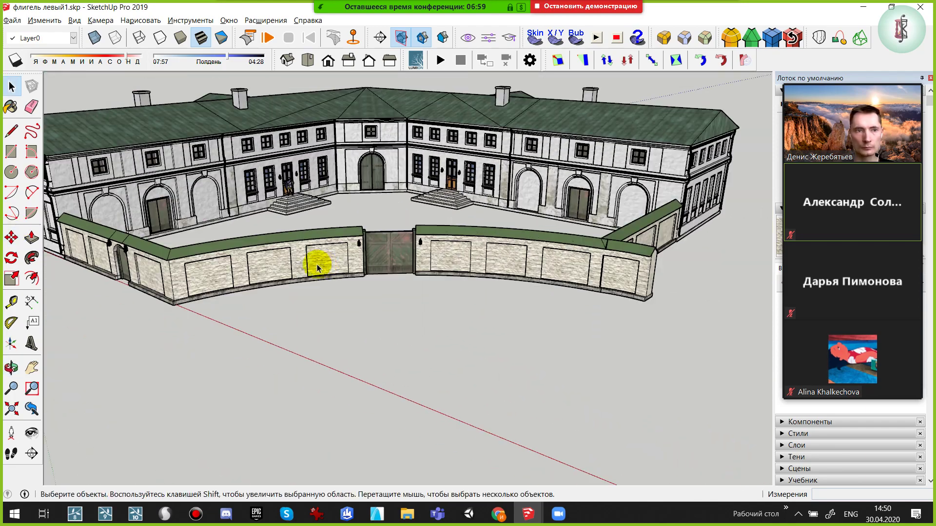
left_click(222, 37)
mouse_move(282, 171)
middle_mouse_down()
mouse_move(620, 182)
mouse_move(465, 239)
mouse_move(389, 241)
mouse_move(753, 309)
mouse_move(601, 259)
mouse_move(325, 236)
mouse_move(564, 236)
mouse_move(209, 230)
mouse_move(265, 230)
mouse_move(367, 282)
middle_mouse_up()
right_click(534, 237)
mouse_move(361, 388)
middle_mouse_down()
mouse_move(303, 349)
mouse_move(270, 96)
middle_mouse_up()
left_click(201, 37)
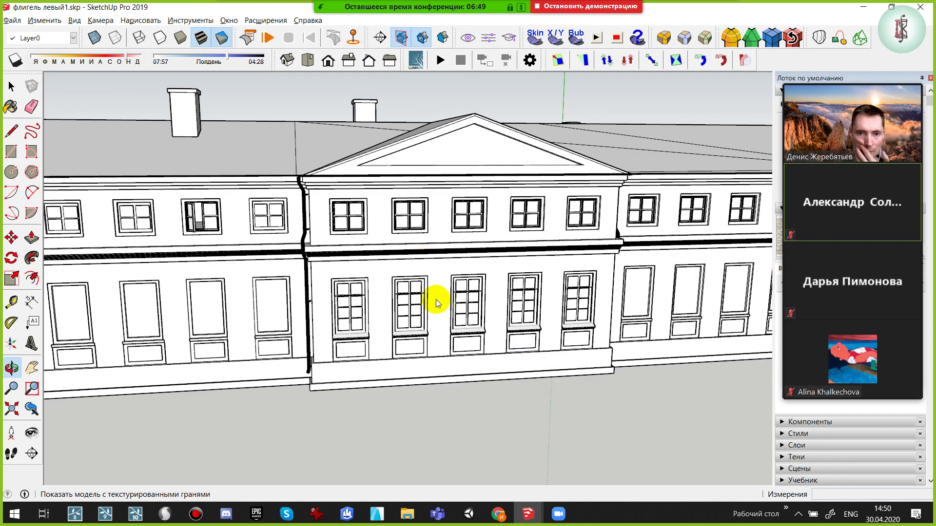
scroll(442, 352, "down", 3)
mouse_move(443, 352)
left_mouse_down()
mouse_move(438, 414)
mouse_move(416, 324)
mouse_move(3, 43)
left_mouse_up()
left_click(12, 20)
left_click(3, 125)
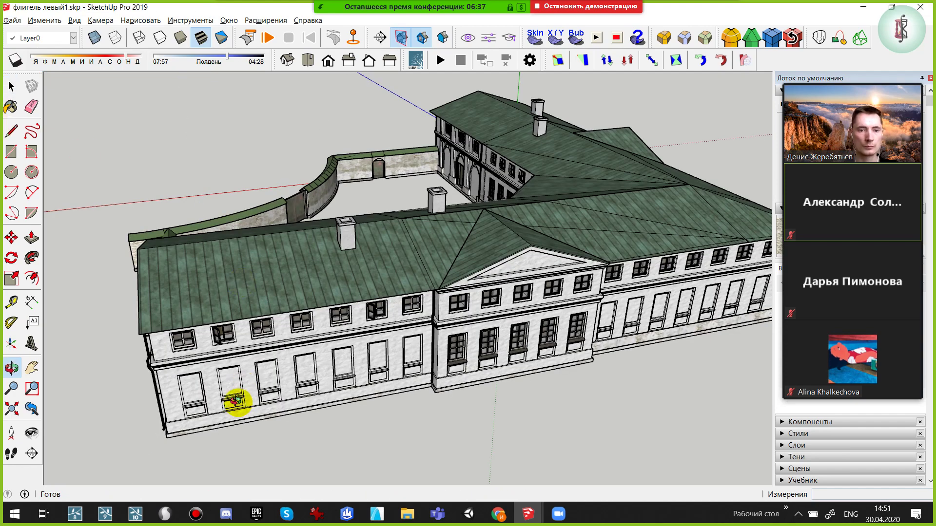
Select everything in the wing model and make it a group
key("ctrl+a")
mouse_move(293, 282)
middle_mouse_down()
mouse_move(323, 271)
mouse_move(340, 249)
middle_mouse_up()
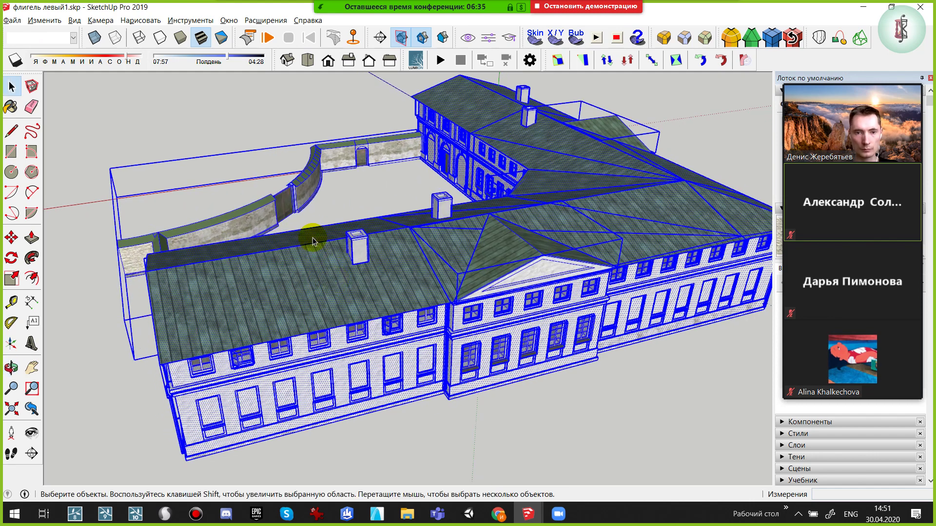
left_click(44, 20)
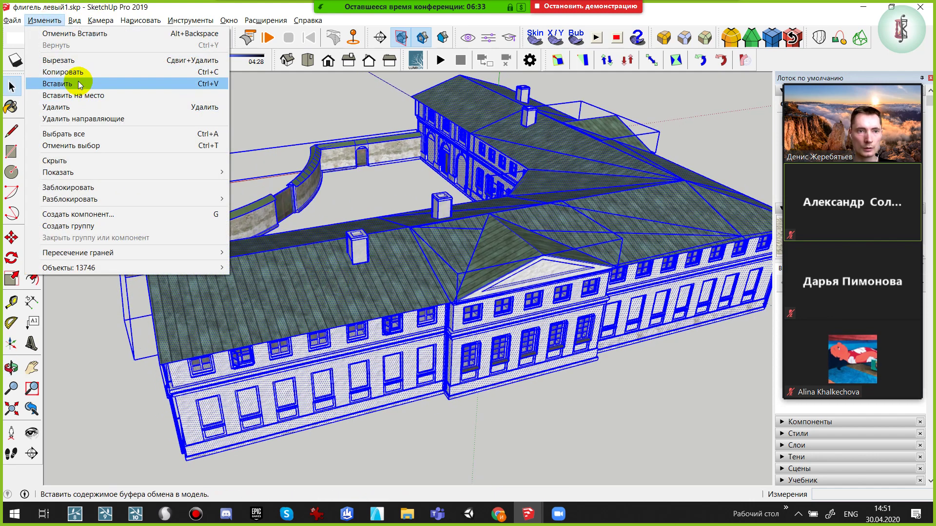
right_click(392, 299)
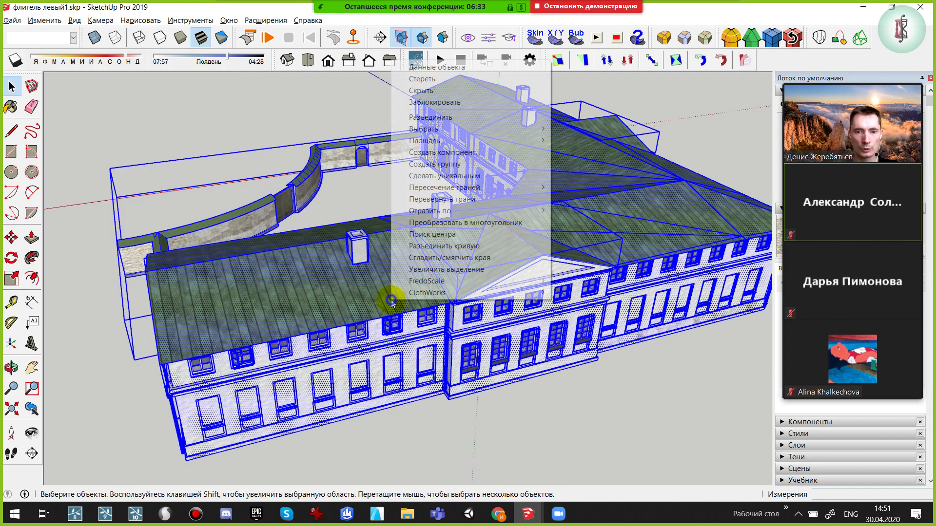
left_click(454, 164)
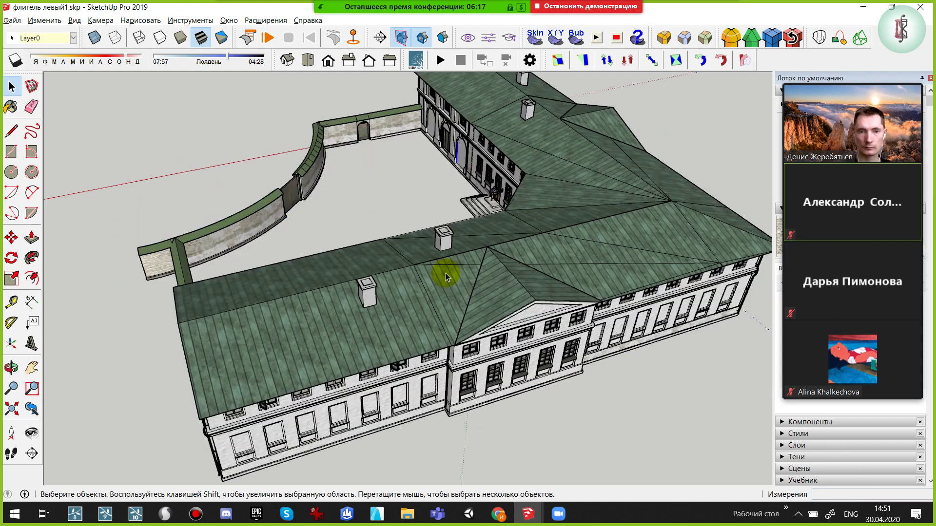
Group the whole building into one group and copy it to the clipboard
left_click(360, 317)
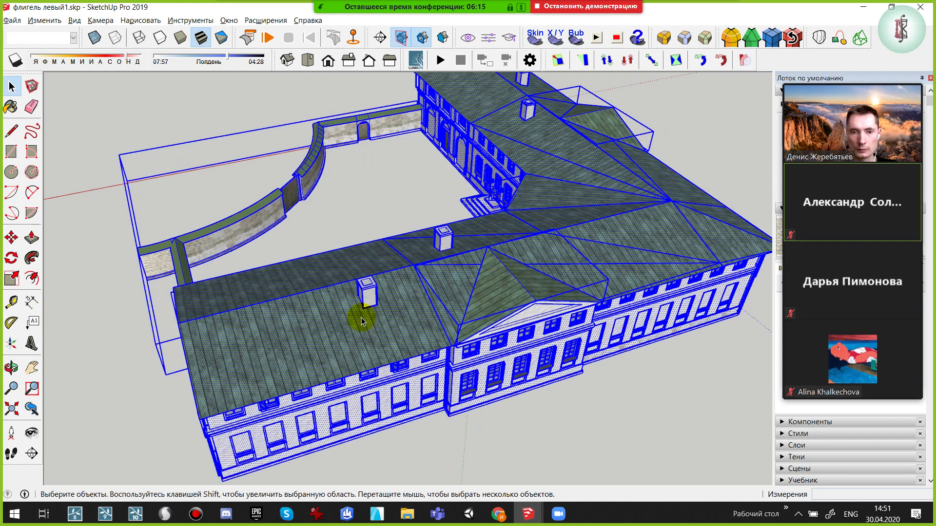
scroll(340, 336, "up", 2)
right_click(339, 336)
left_click(388, 211)
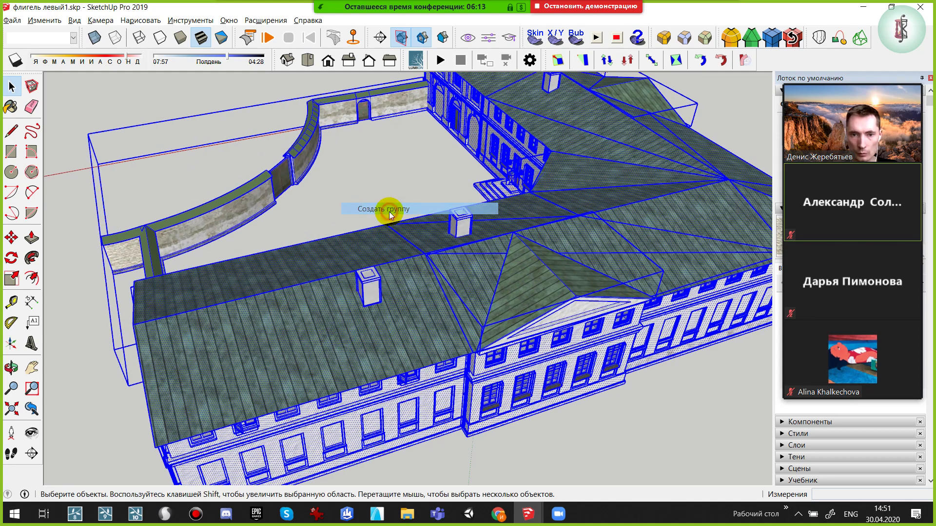
middle_click_drag(415, 314, 438, 283)
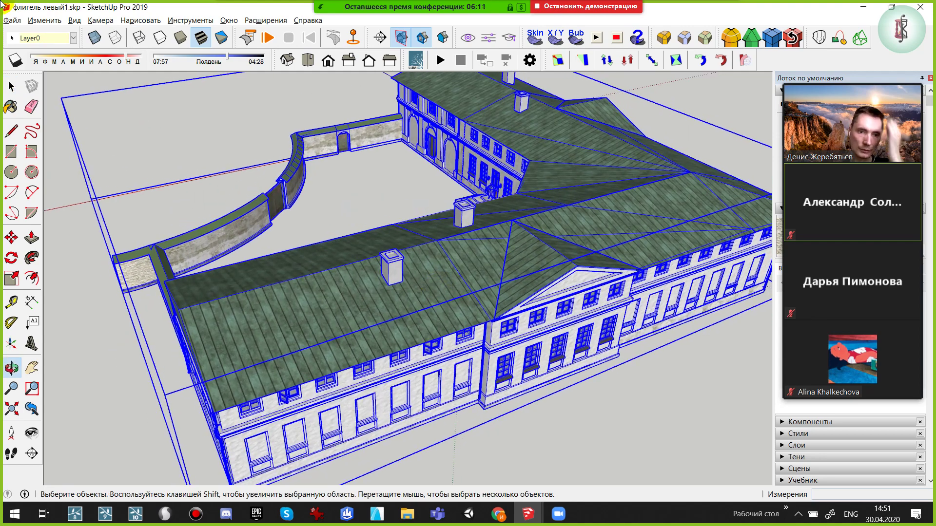
left_click(54, 22)
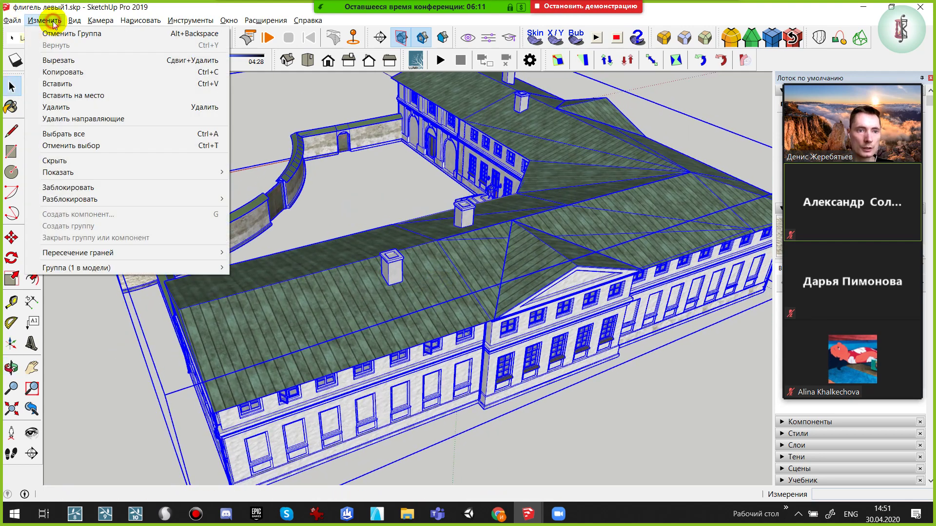
left_click(57, 72)
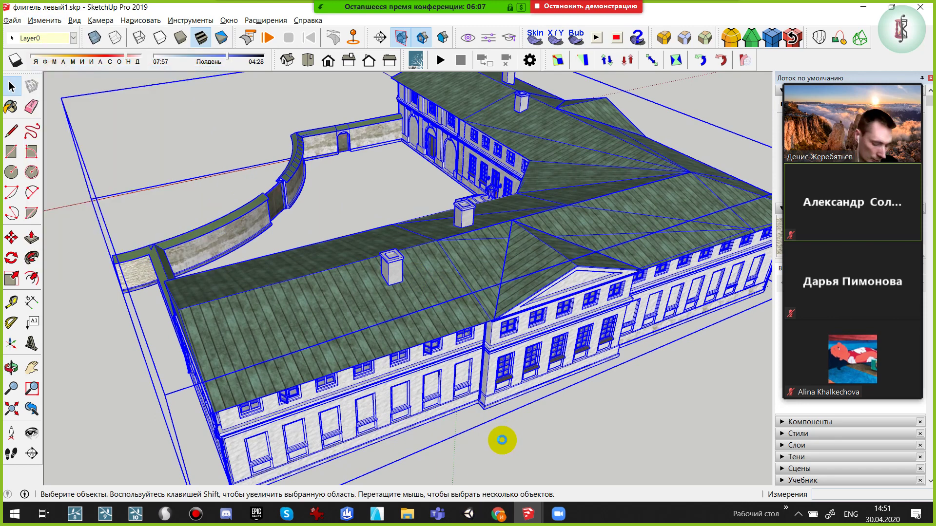
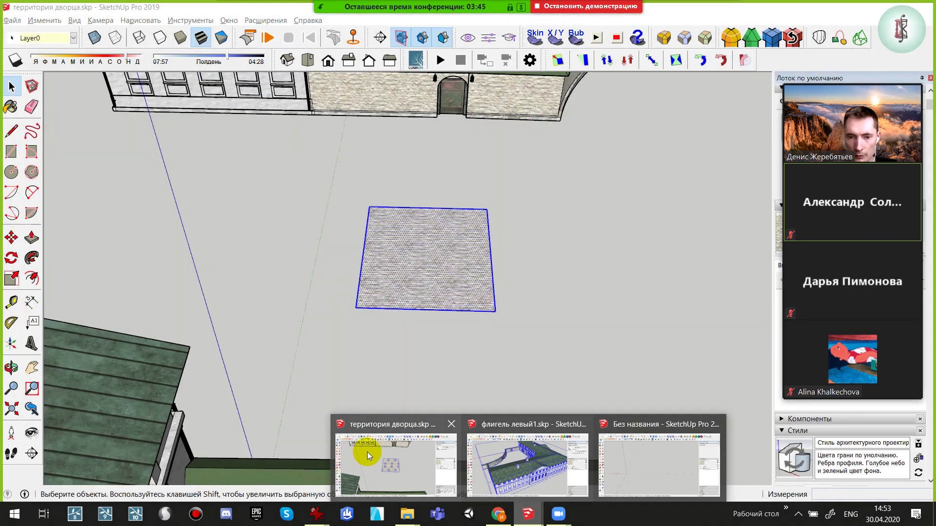
Switch to the территория дворца.skp model and delete the stray paving square
left_click(368, 452)
scroll(443, 248, "down", 3)
mouse_move(443, 246)
middle_mouse_down()
mouse_move(443, 288)
mouse_move(432, 251)
middle_mouse_up()
left_click(434, 254)
key("Delete")
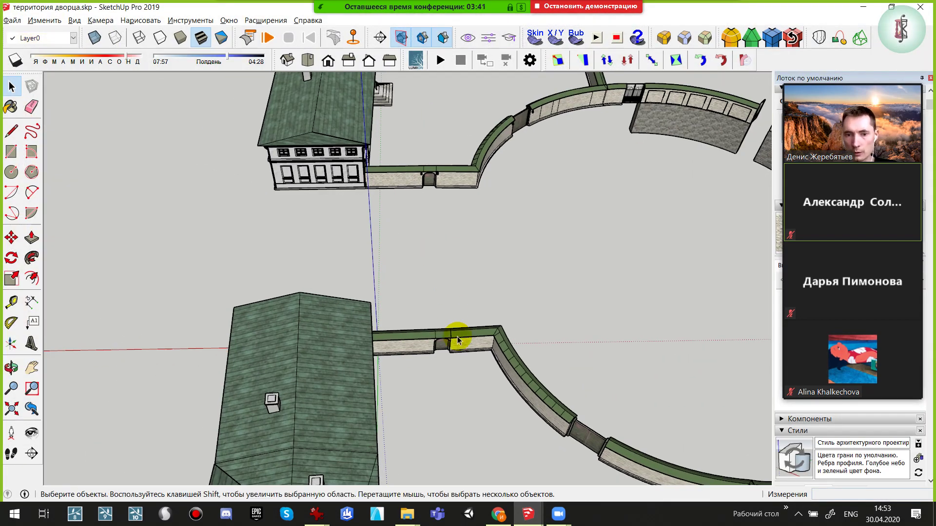
Paste the copied courtyard wing and curved walls in place
left_click(456, 335)
mouse_move(455, 335)
middle_mouse_down("shift")
mouse_move(246, 234)
mouse_move(146, 146)
middle_mouse_up("shift")
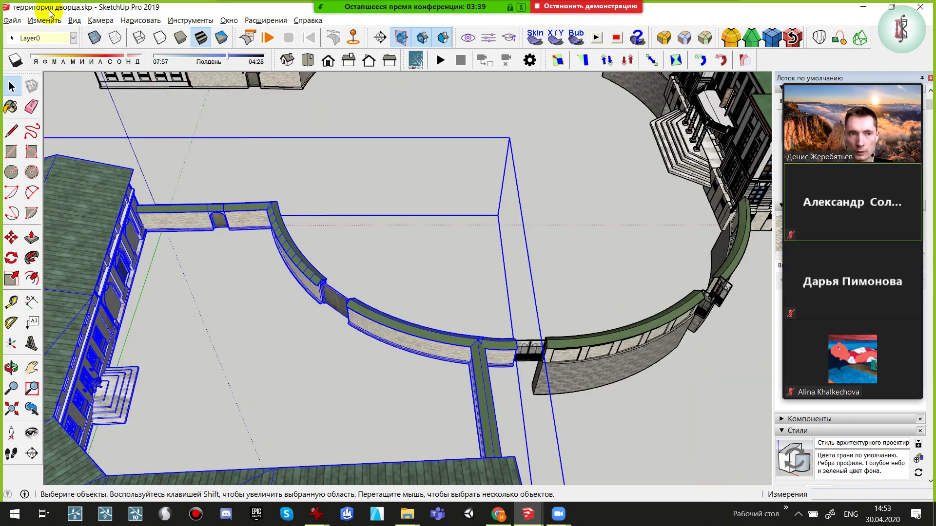
left_click(43, 20)
left_click(89, 95)
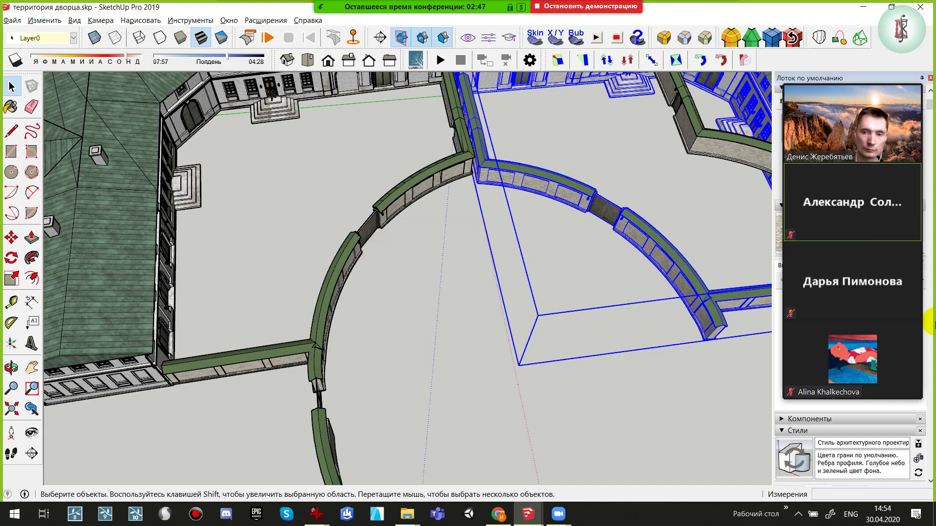
Move the courtyard wing group onto the curved wall's endpoint beside the gate
mouse_move(450, 222)
middle_mouse_down()
mouse_move(429, 288)
mouse_move(505, 139)
mouse_move(409, 244)
mouse_move(247, 362)
mouse_move(391, 234)
middle_mouse_up()
scroll(470, 229, "up", 2)
scroll(447, 267, "down", 2)
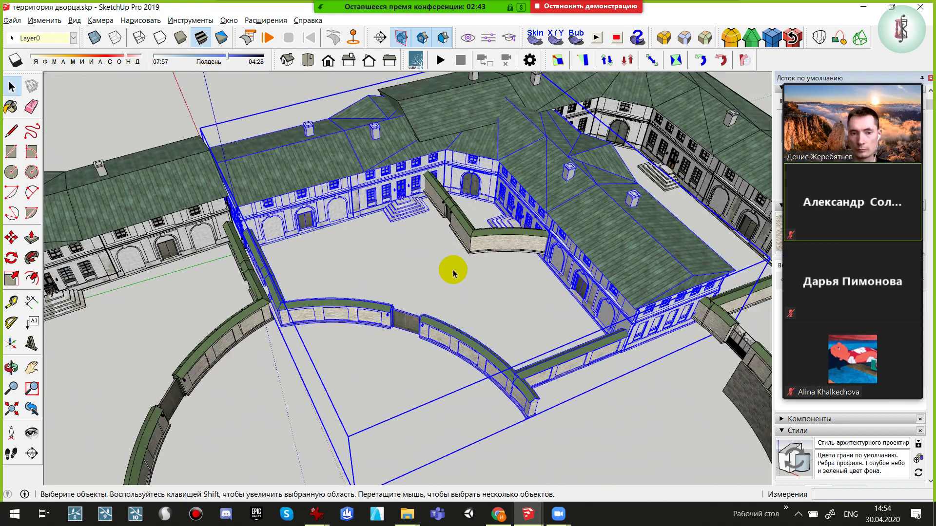
key("m")
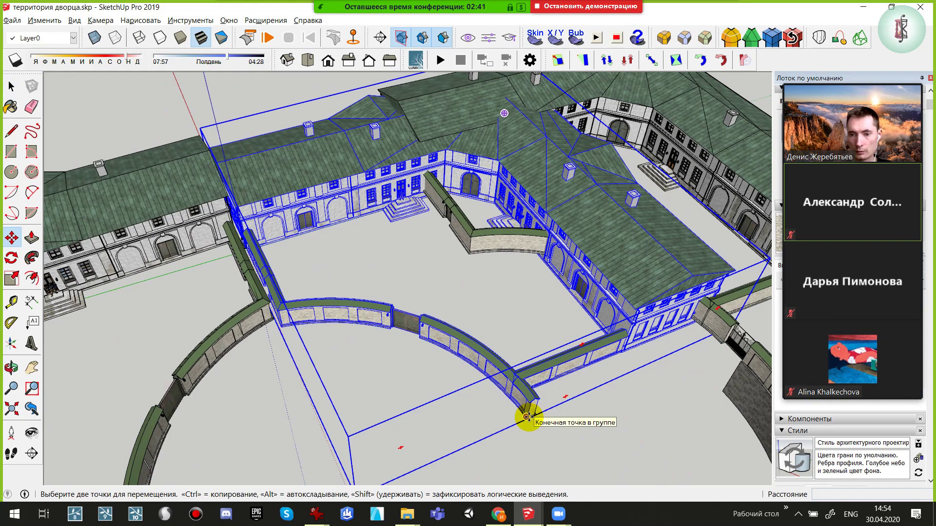
mouse_move(528, 412)
middle_mouse_down()
mouse_move(616, 345)
mouse_move(433, 363)
middle_mouse_up()
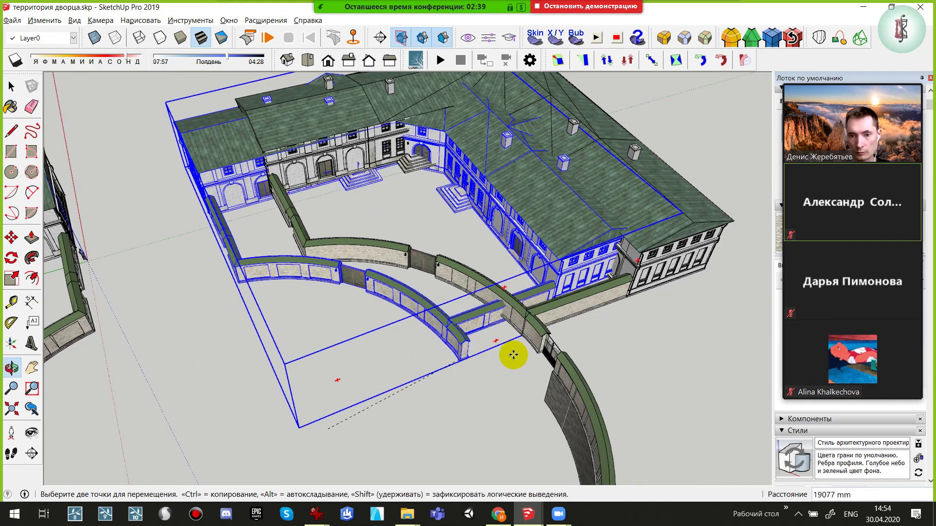
scroll(533, 345, "up", 3)
scroll(560, 349, "up", 3)
scroll(563, 361, "up", 2)
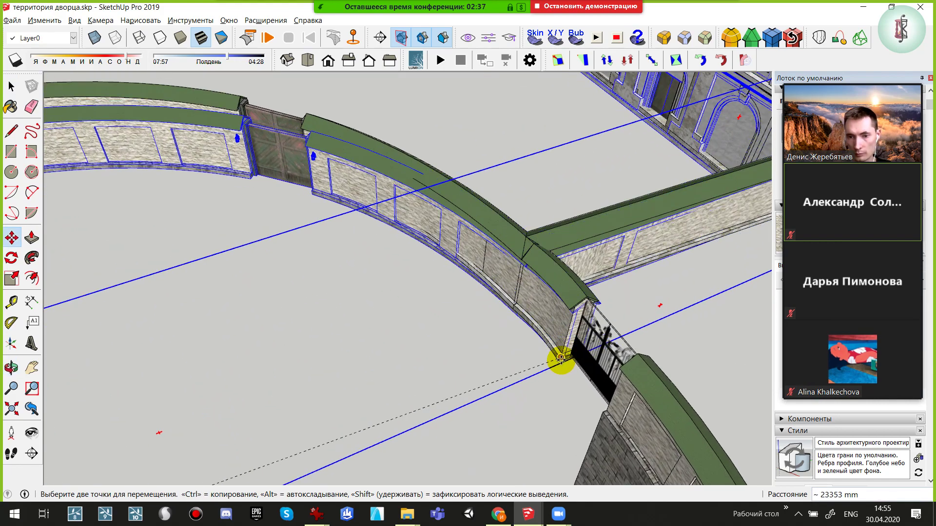
scroll(561, 360, "up", 2)
scroll(556, 379, "up", 2)
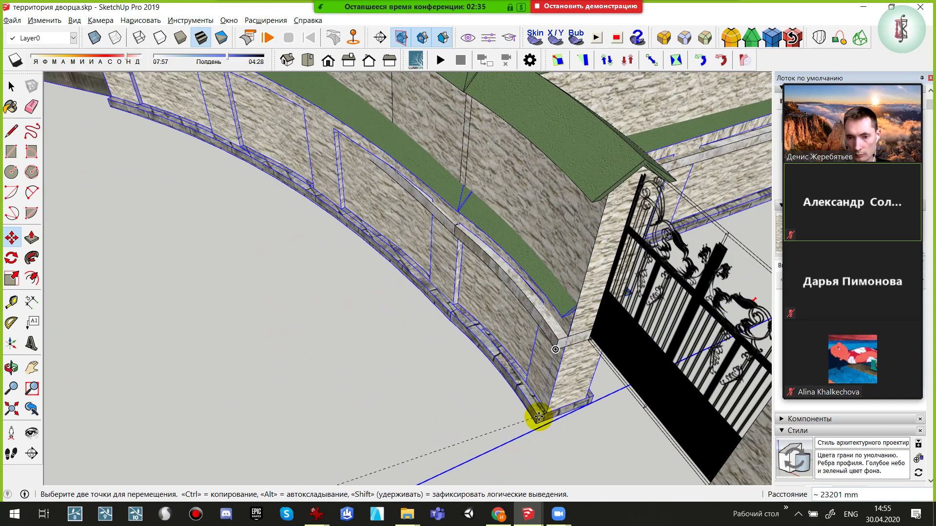
left_click(533, 427)
scroll(541, 370, "down", 3)
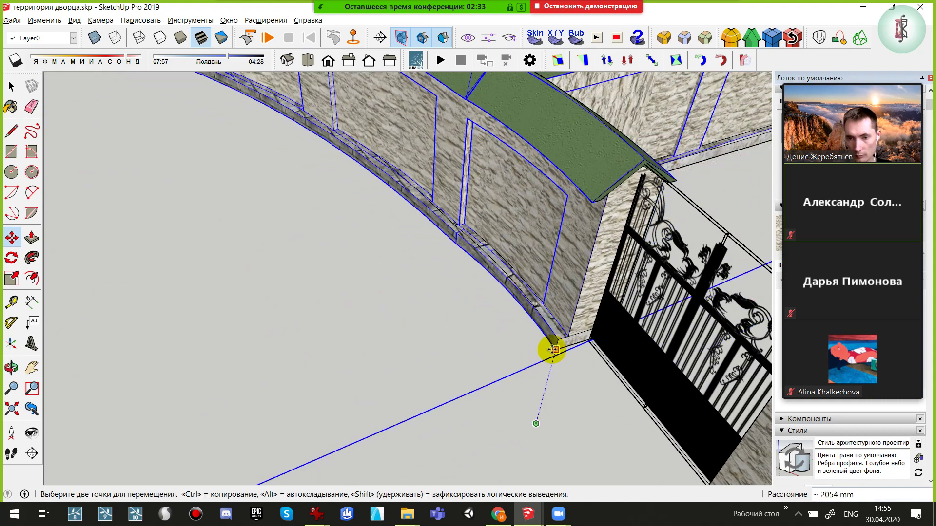
scroll(492, 291, "down", 2)
scroll(491, 289, "down", 2)
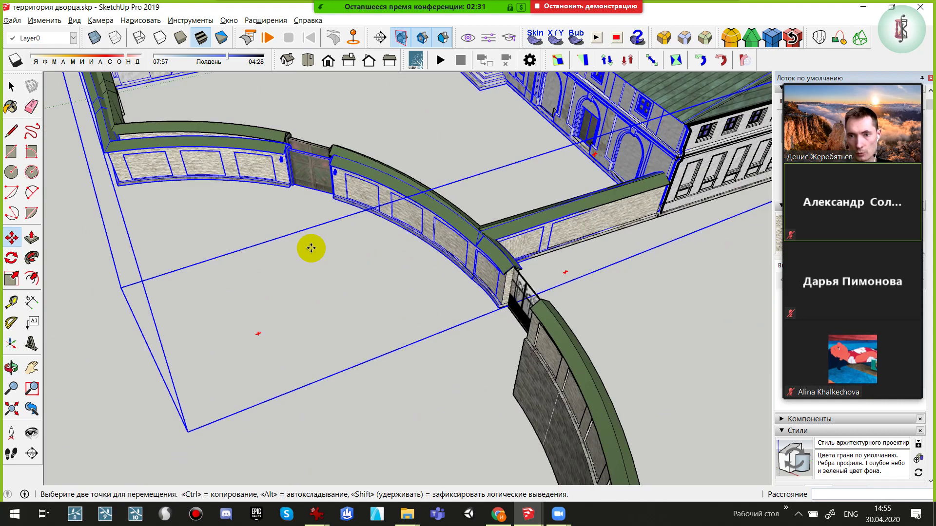
mouse_move(309, 247)
middle_mouse_down()
mouse_move(614, 290)
mouse_move(441, 240)
mouse_move(721, 307)
mouse_move(445, 230)
middle_mouse_up()
Stretch the wing lengthwise to about 1,05 so its end meets the curved wall
key("s")
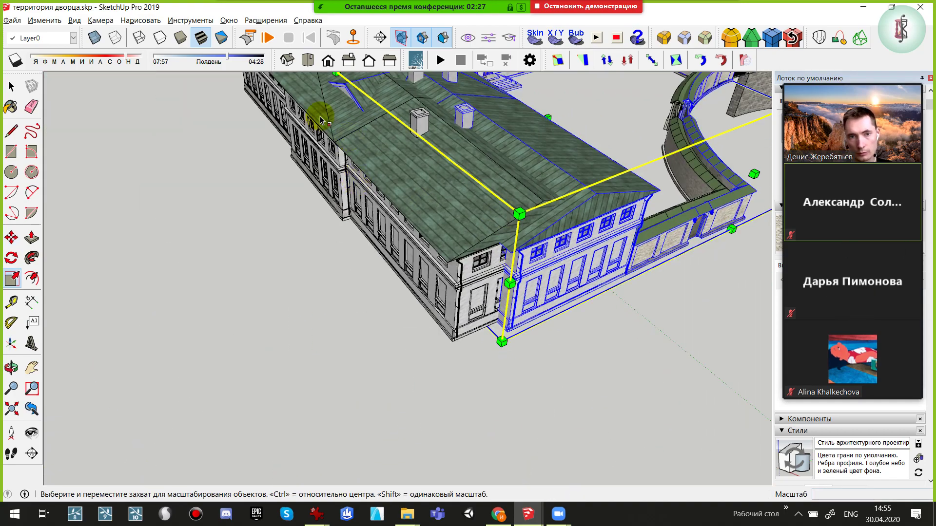
left_click(341, 132)
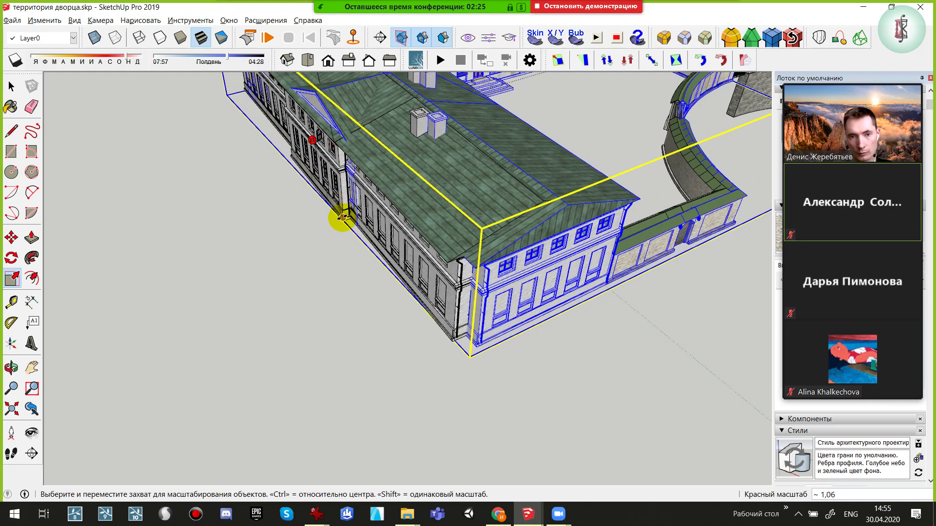
scroll(343, 222, "up", 4)
scroll(343, 220, "up", 2)
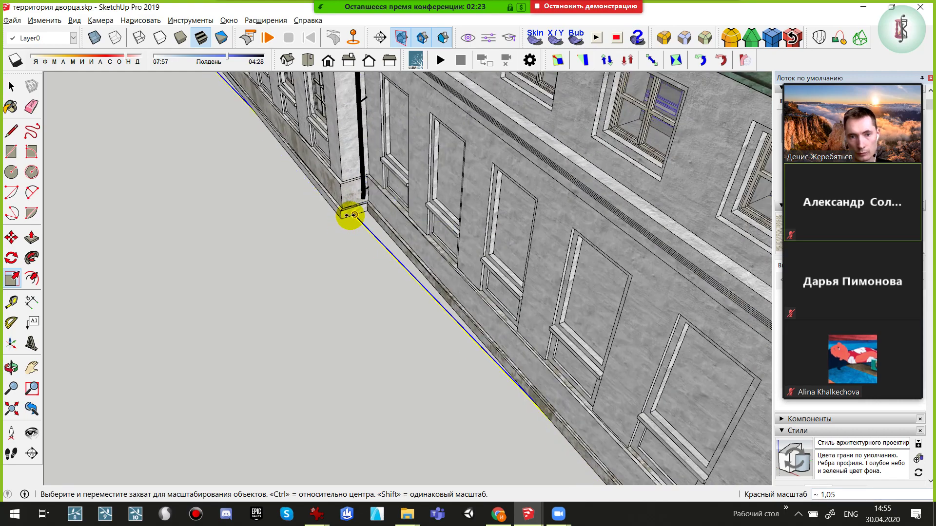
left_click(344, 237)
scroll(344, 237, "down", 5)
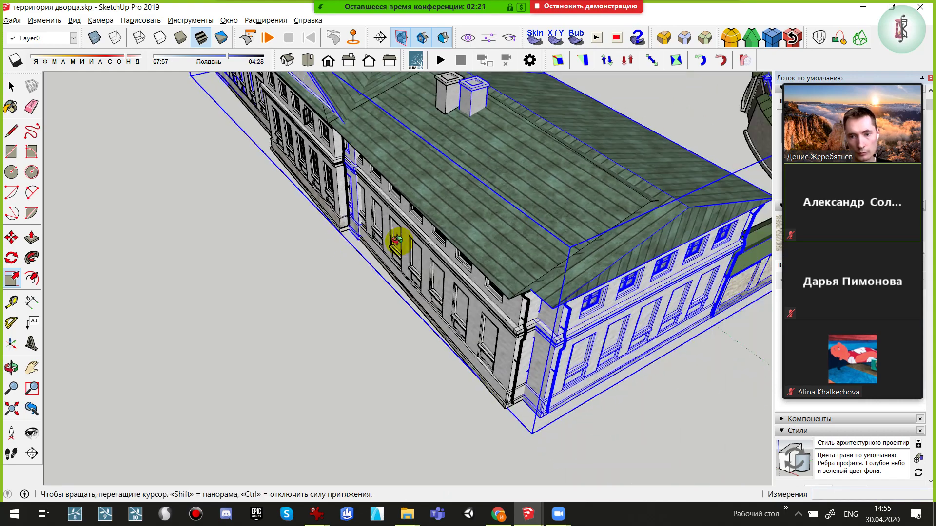
Orbit around the roofed wing and look down on the curved wall to check the fit
mouse_move(344, 237)
middle_mouse_down()
mouse_move(500, 277)
mouse_move(658, 345)
mouse_move(418, 255)
middle_mouse_up()
scroll(500, 277, "down", 3)
scroll(495, 365, "up", 2)
mouse_move(495, 366)
middle_mouse_down()
mouse_move(518, 463)
mouse_move(592, 445)
mouse_move(738, 255)
mouse_move(612, 270)
mouse_move(469, 318)
mouse_move(397, 356)
mouse_move(429, 292)
middle_mouse_up()
scroll(407, 298, "up", 2)
scroll(407, 298, "up", 2)
mouse_move(317, 211)
middle_mouse_down()
mouse_move(351, 193)
mouse_move(477, 268)
mouse_move(412, 178)
mouse_move(361, 282)
mouse_move(443, 194)
middle_mouse_up()
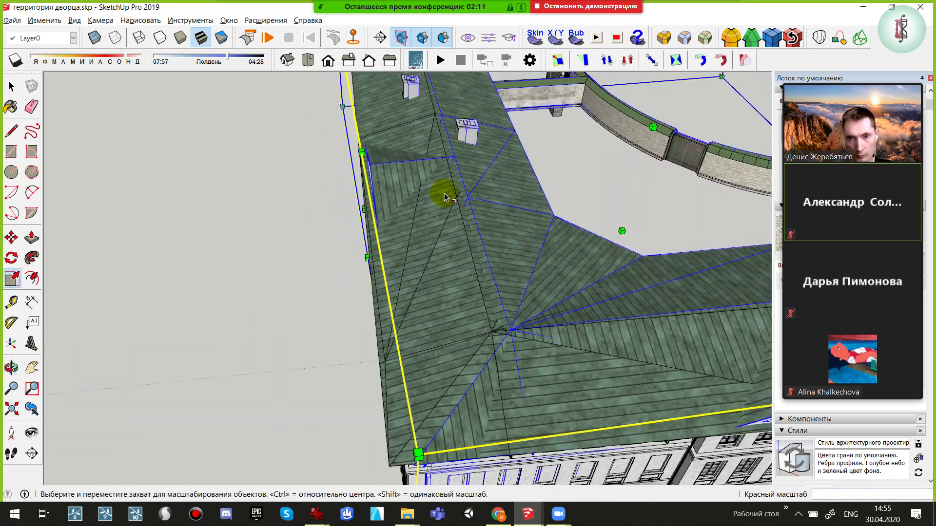
scroll(511, 234, "down", 2)
scroll(524, 170, "up", 2)
middle_click_drag(524, 170, 278, 245)
scroll(349, 119, "up", 3)
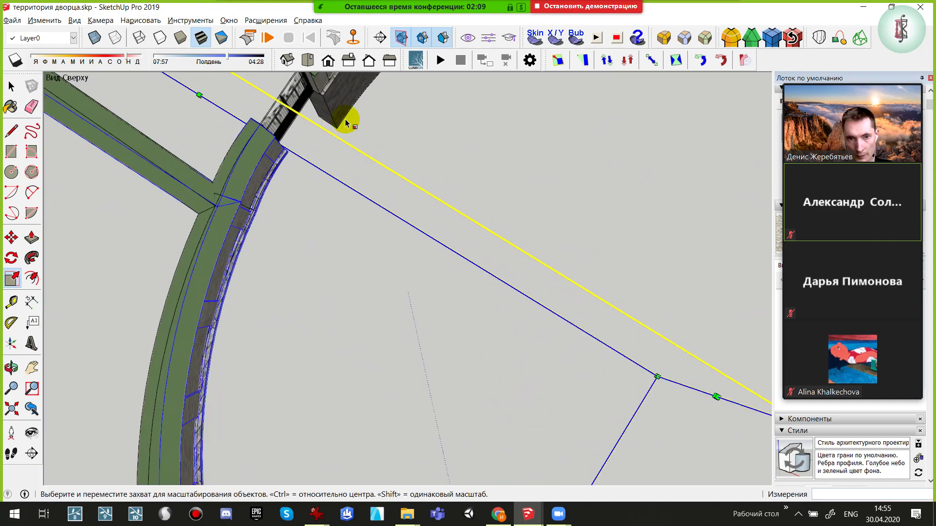
scroll(302, 161, "up", 2)
key("q")
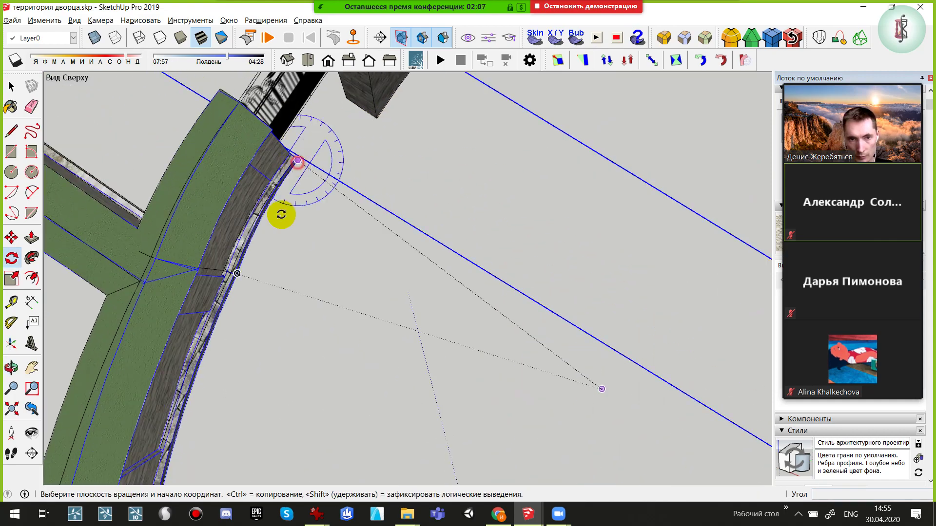
scroll(268, 226, "down", 2)
mouse_move(199, 286)
middle_mouse_down()
mouse_move(642, 203)
mouse_move(414, 351)
mouse_move(502, 318)
middle_mouse_up()
scroll(615, 177, "down", 3)
scroll(508, 372, "up", 3)
scroll(483, 390, "up", 3)
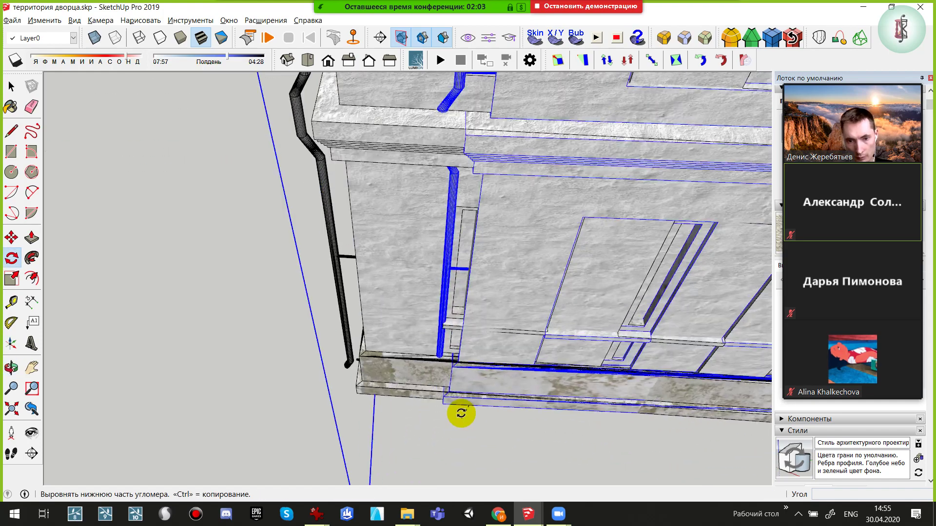
scroll(456, 413, "up", 1)
left_click(456, 410)
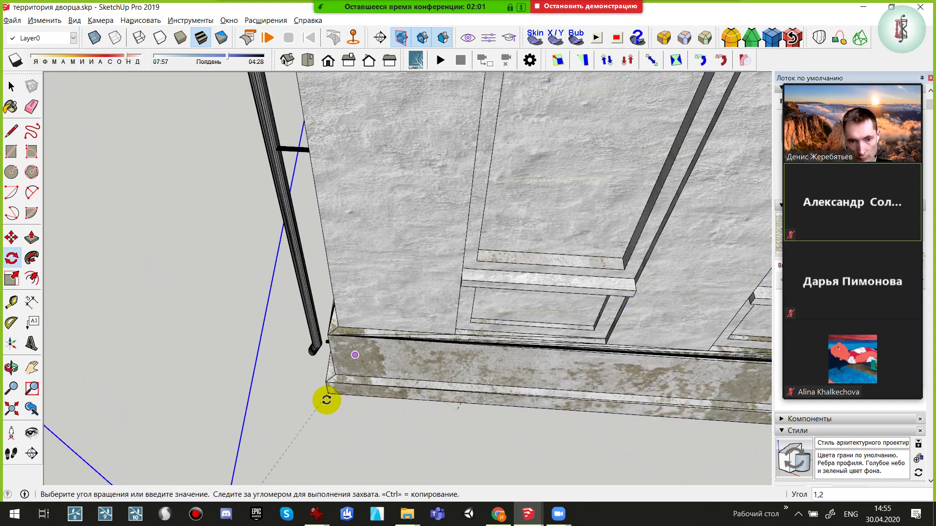
key("Escape")
scroll(368, 382, "down", 5)
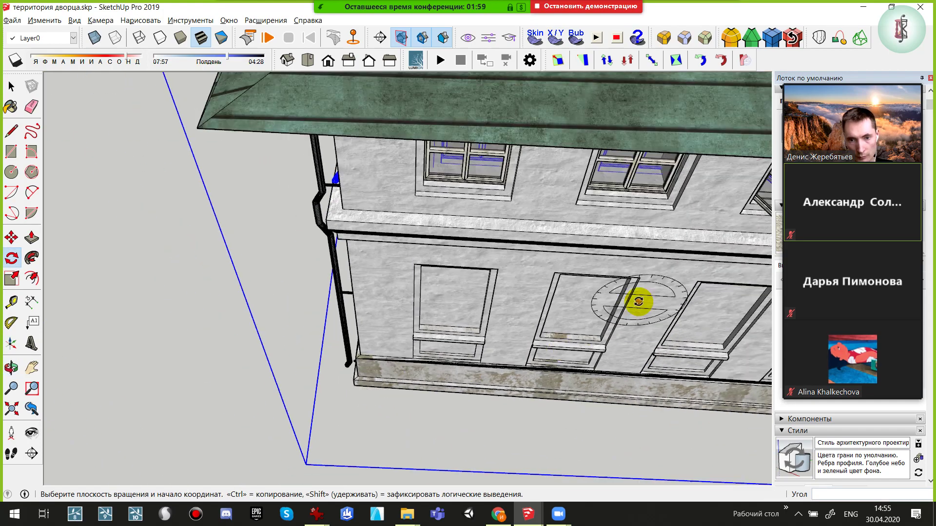
scroll(345, 309, "up", 2)
scroll(675, 334, "down", 1)
mouse_move(674, 335)
middle_mouse_down()
mouse_move(436, 265)
mouse_move(184, 278)
mouse_move(600, 311)
mouse_move(361, 218)
mouse_move(462, 190)
mouse_move(463, 243)
middle_mouse_up()
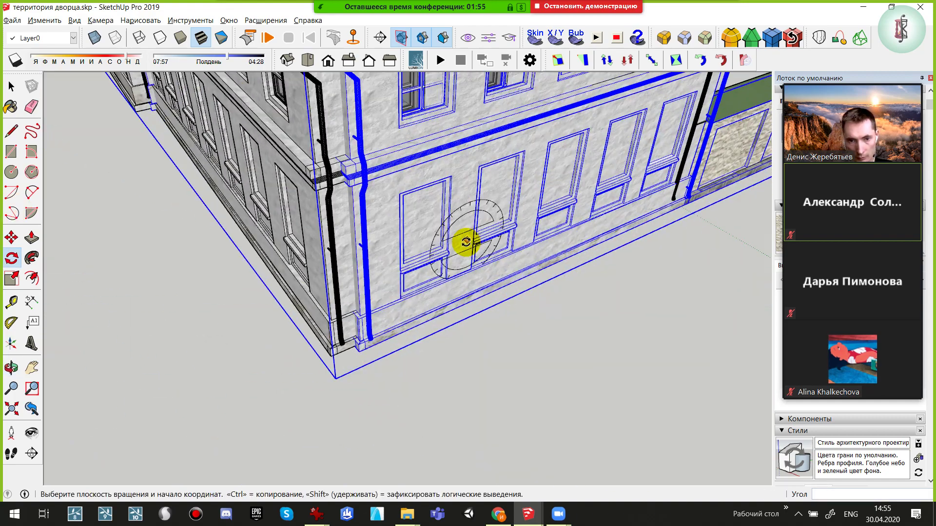
mouse_move(560, 309)
middle_mouse_down()
mouse_move(271, 337)
mouse_move(554, 244)
mouse_move(627, 313)
mouse_move(282, 289)
mouse_move(280, 317)
mouse_move(368, 293)
mouse_move(409, 378)
mouse_move(267, 341)
middle_mouse_up()
scroll(267, 341, "up", 3)
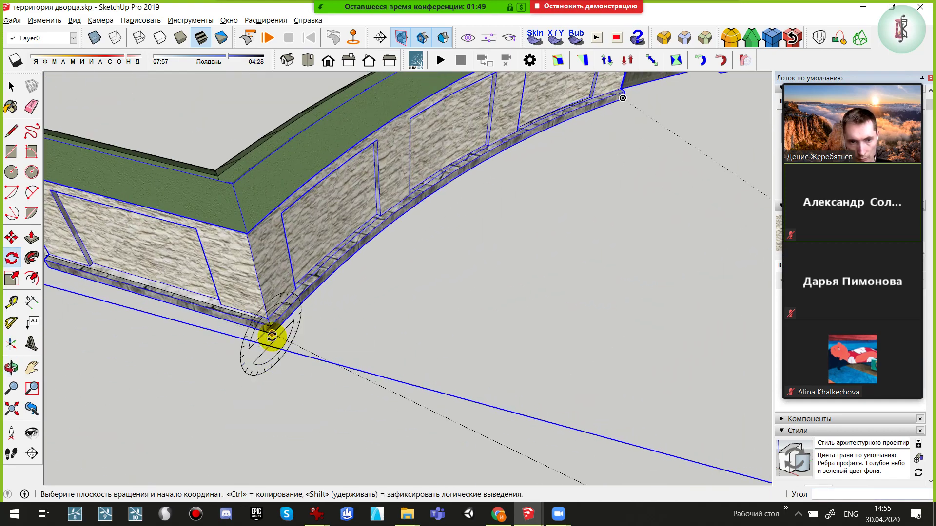
scroll(271, 336, "down", 3)
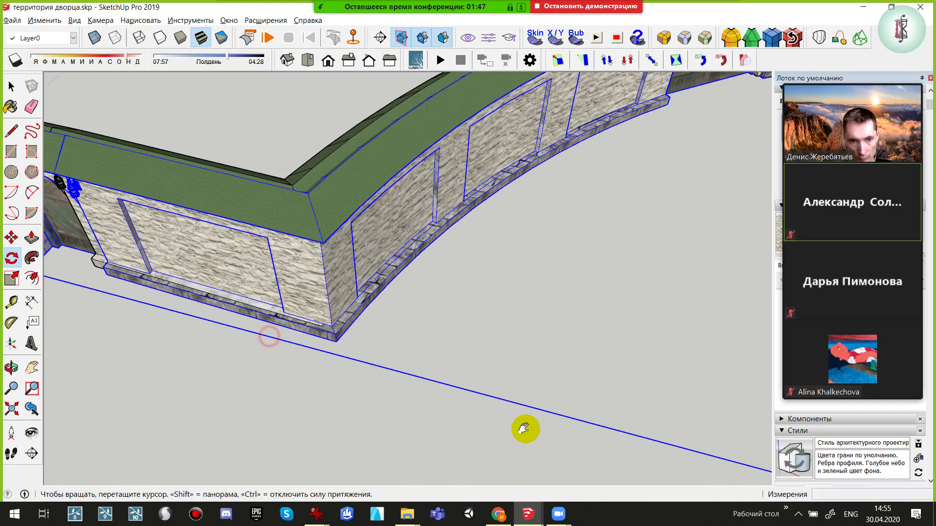
mouse_move(523, 428)
middle_mouse_down()
mouse_move(825, 429)
mouse_move(214, 302)
middle_mouse_up()
scroll(214, 302, "up", 3)
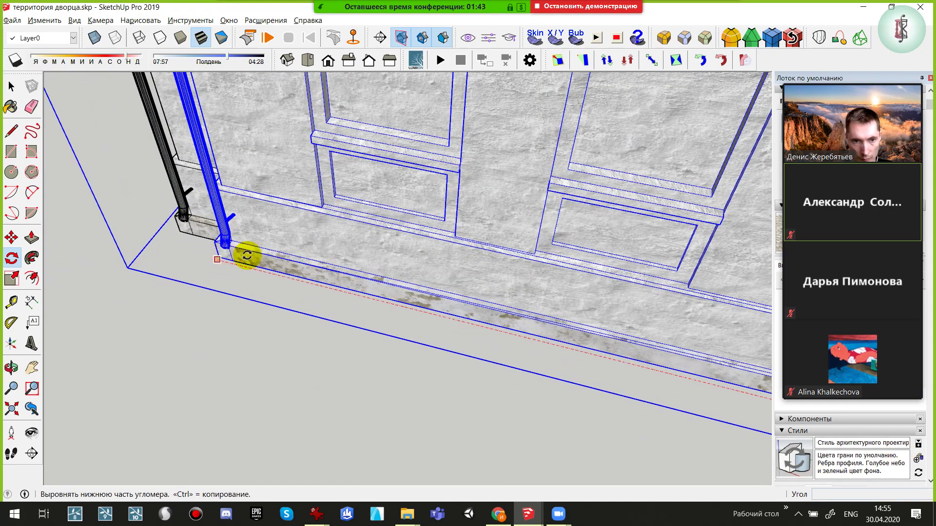
mouse_move(247, 257)
middle_mouse_down()
mouse_move(259, 268)
mouse_move(268, 359)
mouse_move(104, 358)
mouse_move(252, 371)
mouse_move(560, 334)
mouse_move(432, 288)
mouse_move(329, 220)
mouse_move(457, 364)
mouse_move(435, 318)
mouse_move(650, 495)
middle_mouse_up()
key("s")
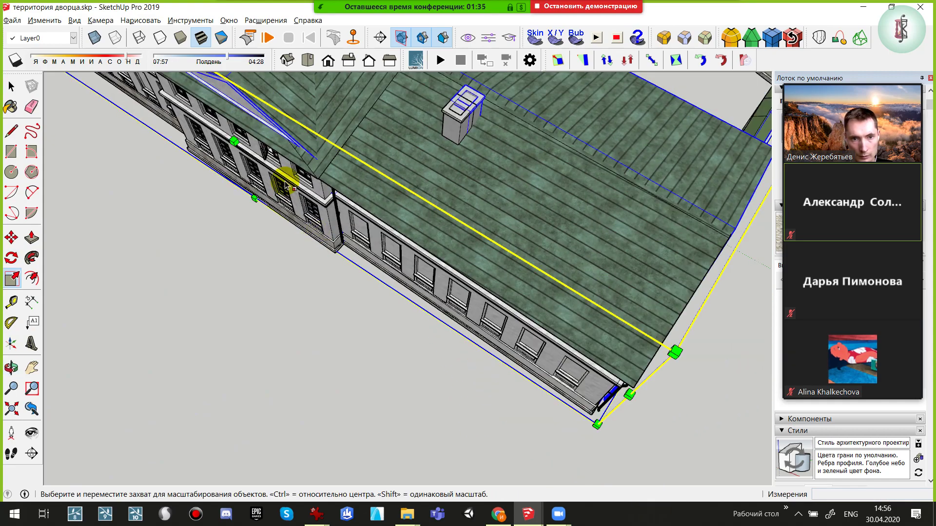
left_click(234, 141)
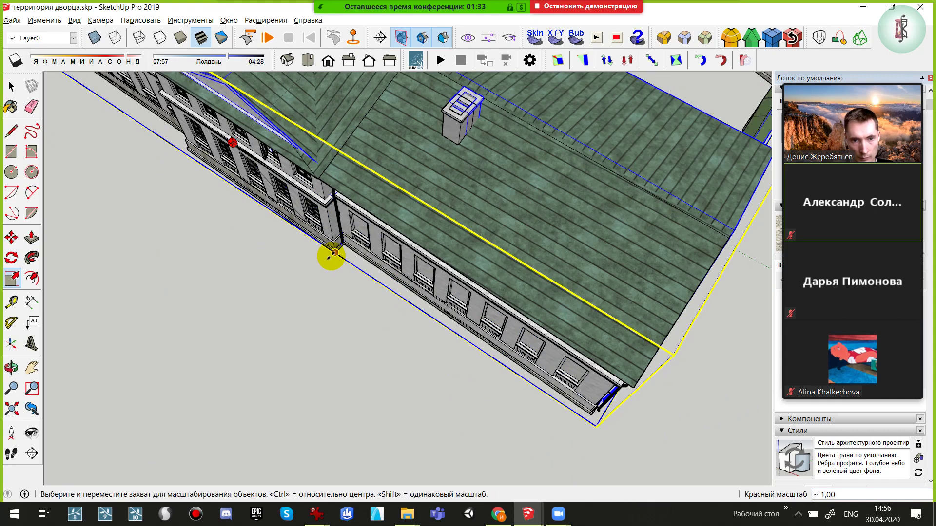
mouse_move(328, 255)
middle_mouse_down()
mouse_move(416, 388)
mouse_move(379, 259)
mouse_move(230, 443)
mouse_move(359, 266)
mouse_move(665, 232)
mouse_move(372, 213)
mouse_move(476, 354)
mouse_move(396, 221)
mouse_move(365, 278)
mouse_move(354, 242)
mouse_move(309, 385)
middle_mouse_up()
scroll(366, 210, "up", 3)
key("space")
left_click(476, 355)
Select and hide the whole model, then restore it with Unhide Last
key("ctrl+a")
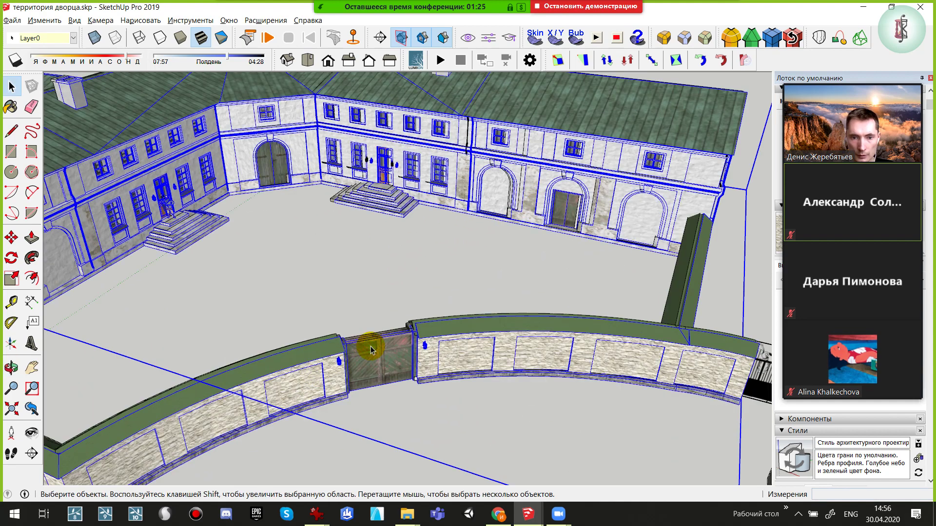
right_click(368, 346)
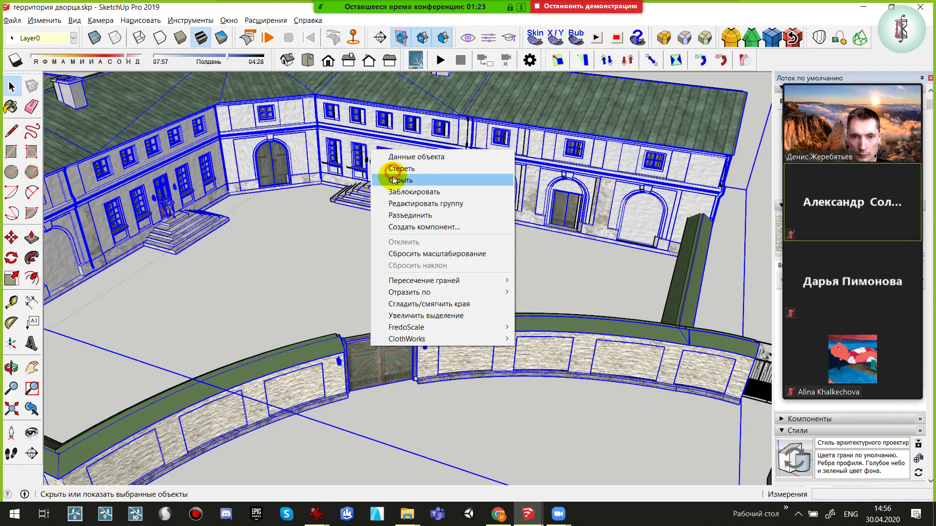
left_click(392, 180)
left_click(471, 338)
key("Delete")
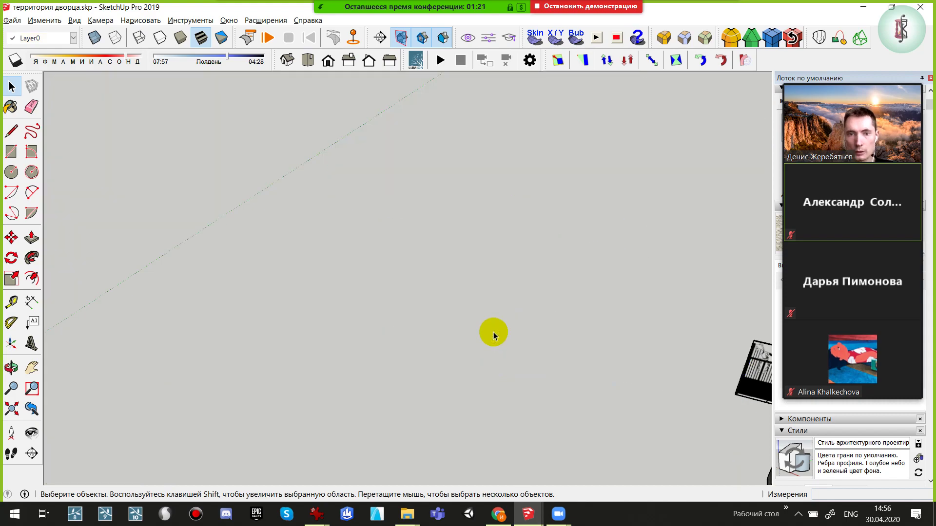
left_click(44, 20)
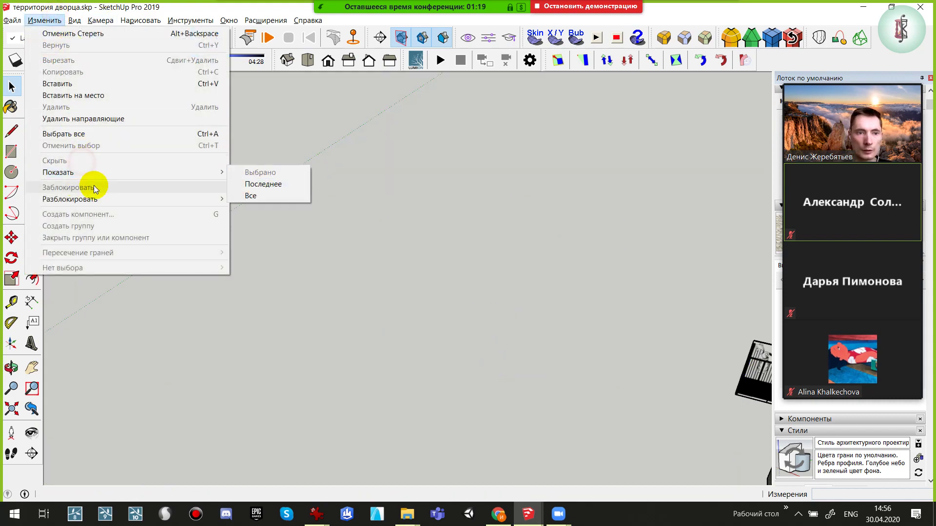
left_click(254, 184)
Zoom in on the wrought-iron gate and open the gate component for editing
scroll(463, 251, "up", 2)
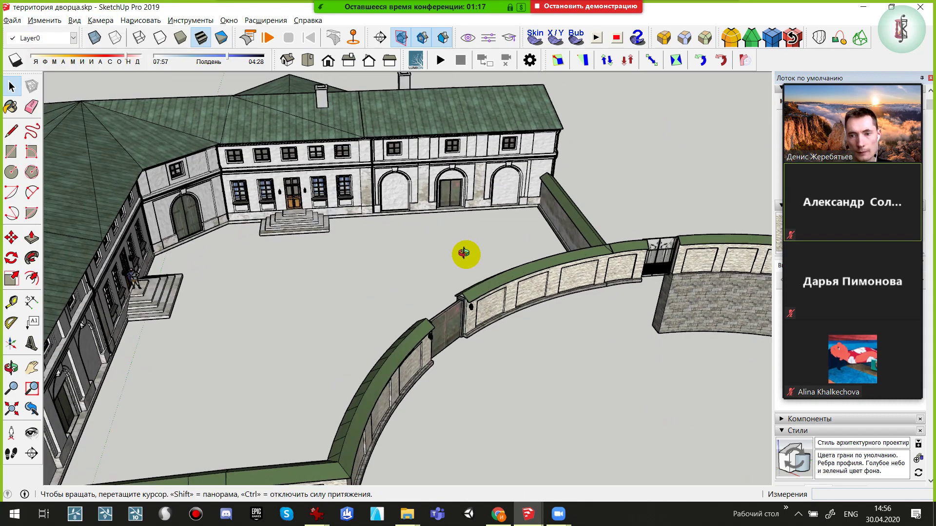
scroll(470, 309, "up", 3)
scroll(418, 230, "up", 3)
scroll(200, 337, "up", 2)
mouse_move(199, 338)
left_mouse_down()
mouse_move(134, 349)
mouse_move(389, 293)
mouse_move(351, 418)
mouse_move(544, 399)
mouse_move(533, 412)
left_mouse_up()
key("space")
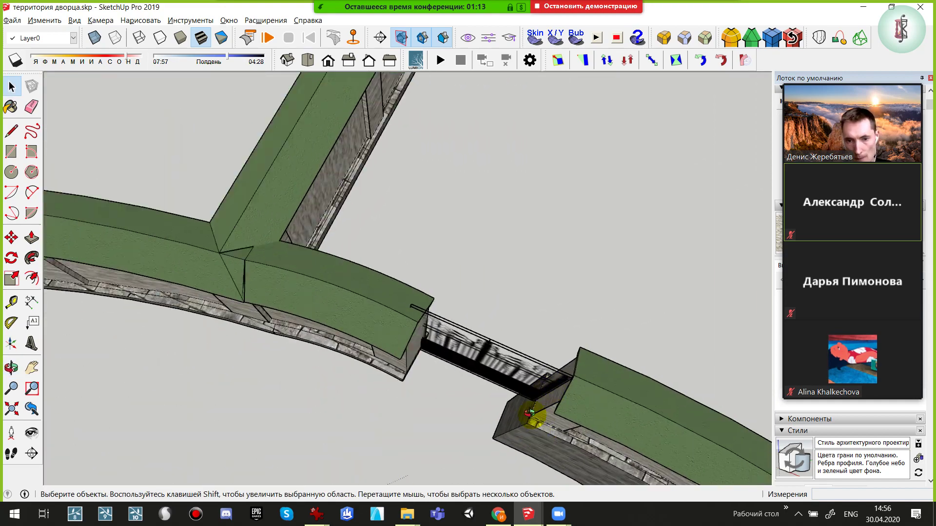
mouse_move(533, 412)
middle_mouse_down()
mouse_move(293, 390)
mouse_move(390, 351)
middle_mouse_up()
left_click(450, 309)
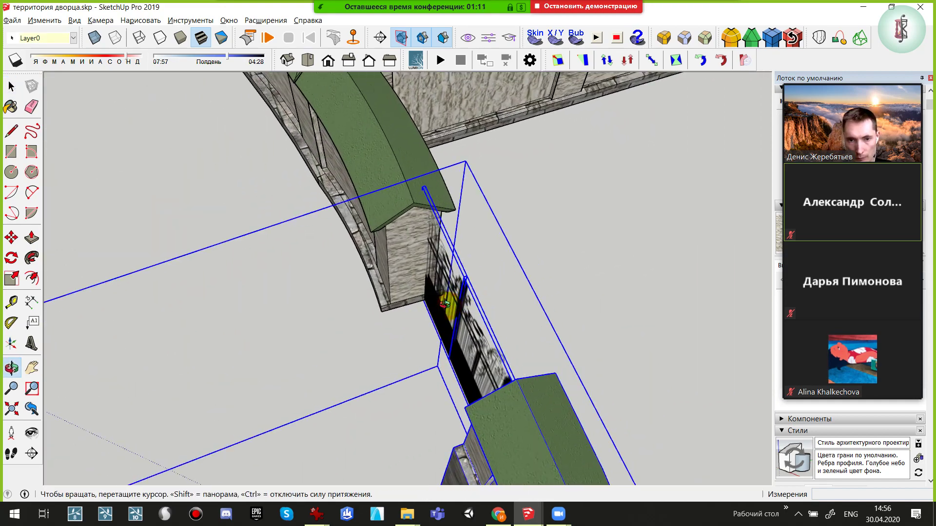
middle_click_drag(450, 308, 568, 359)
double_click(528, 373)
Rotate the gate 5.1° about its corner between the wall sections, then save the model
key("q")
scroll(524, 390, "up", 3)
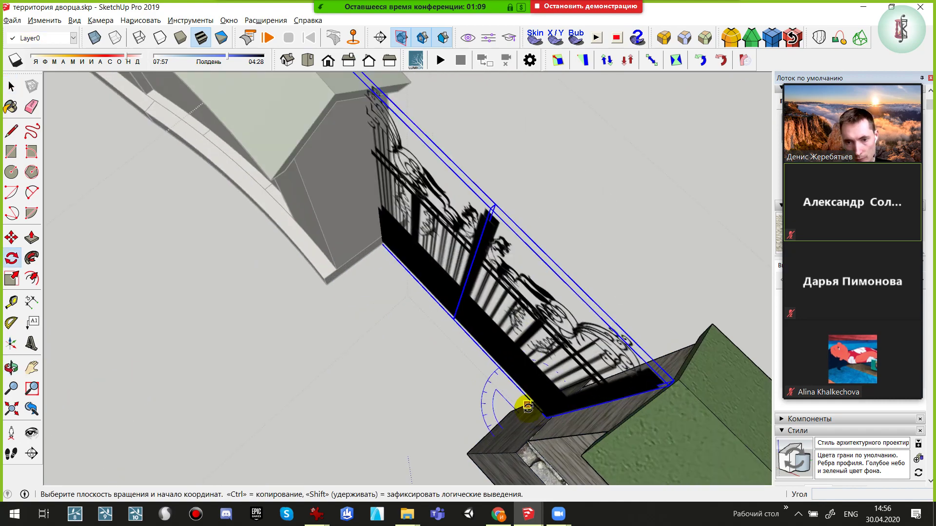
scroll(541, 409, "up", 3)
left_click(552, 418)
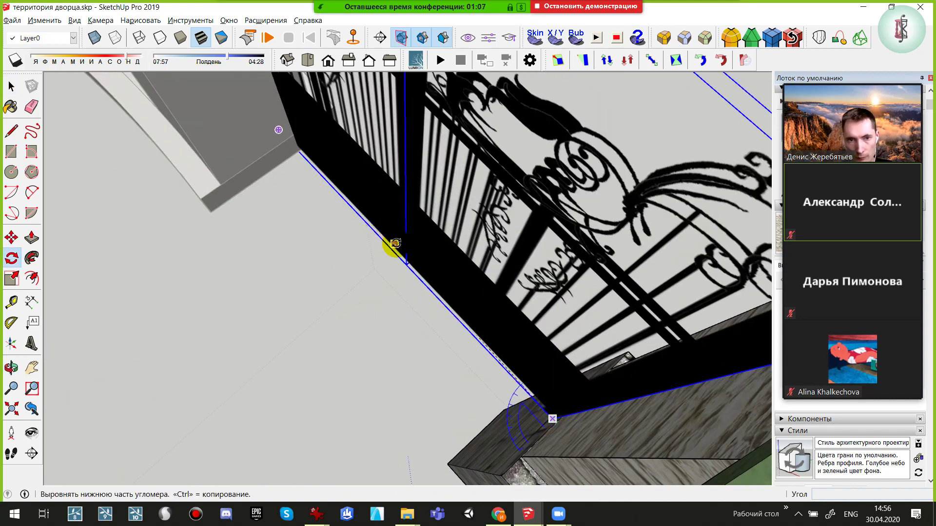
left_click(347, 203)
scroll(304, 205, "down", 3)
scroll(307, 221, "down", 3)
key("space")
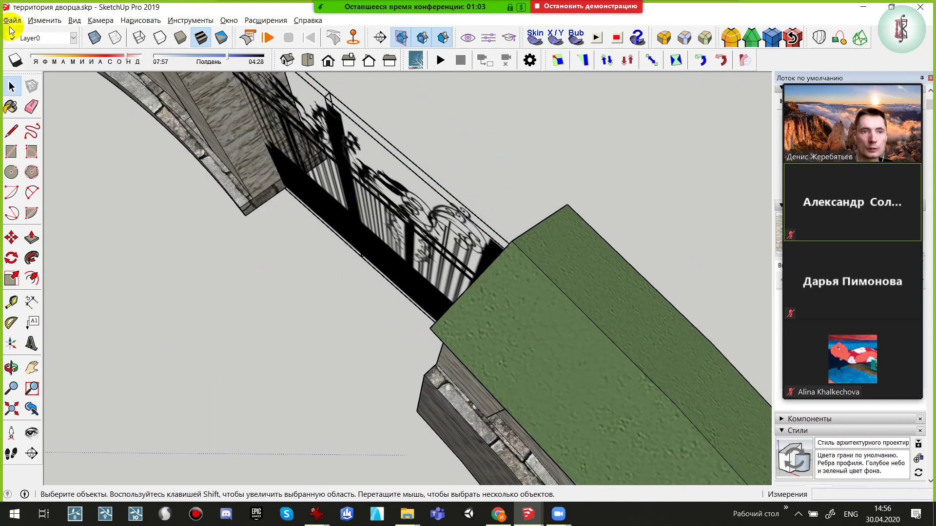
left_click(13, 19)
left_click(31, 71)
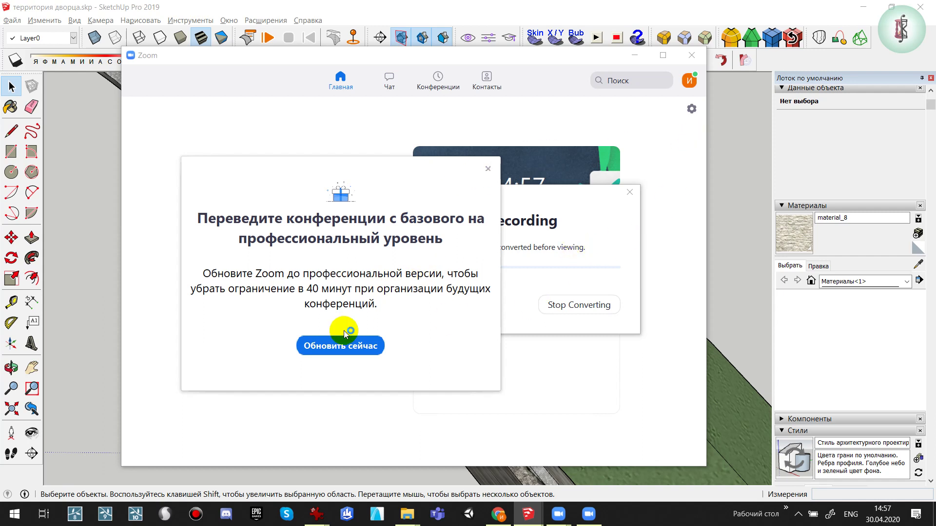
Dismiss the Zoom upgrade offer, stop the recording conversion, and bring Chrome forward
left_click(487, 168)
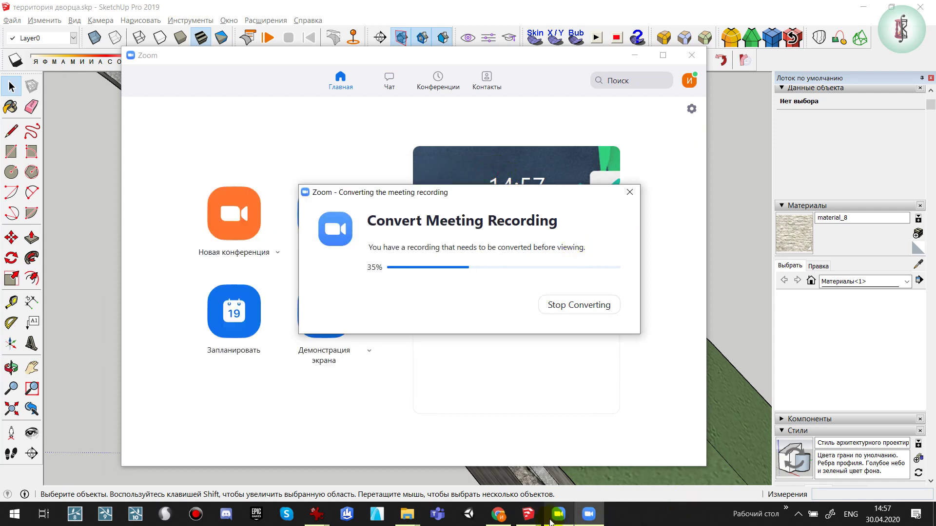
left_click(592, 304)
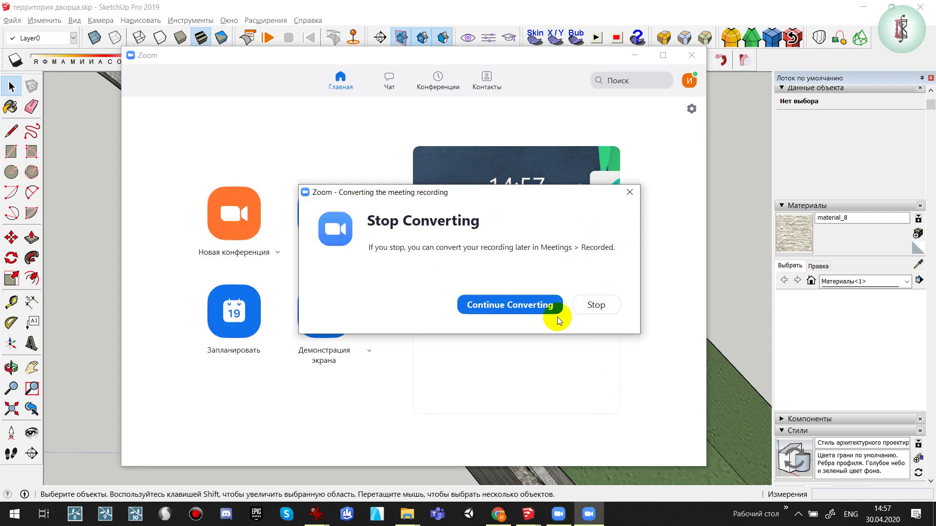
left_click(596, 305)
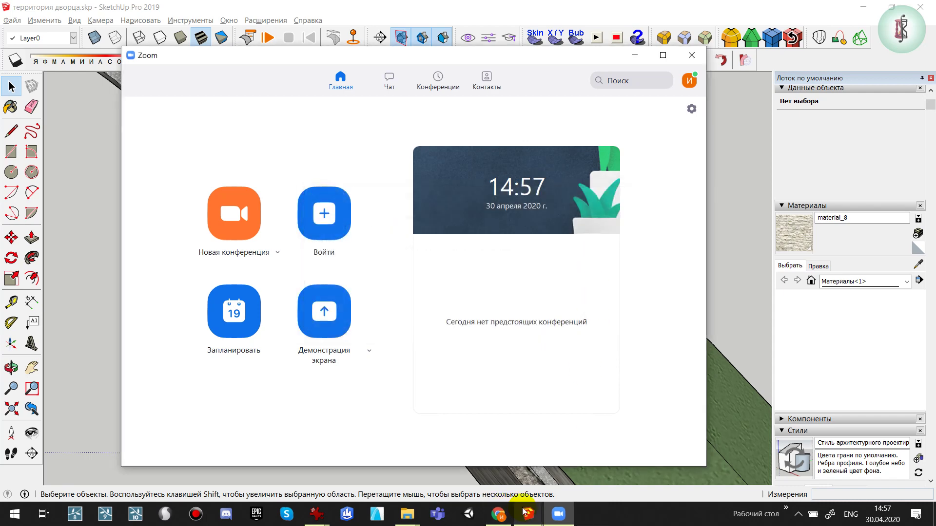
mouse_move(558, 514)
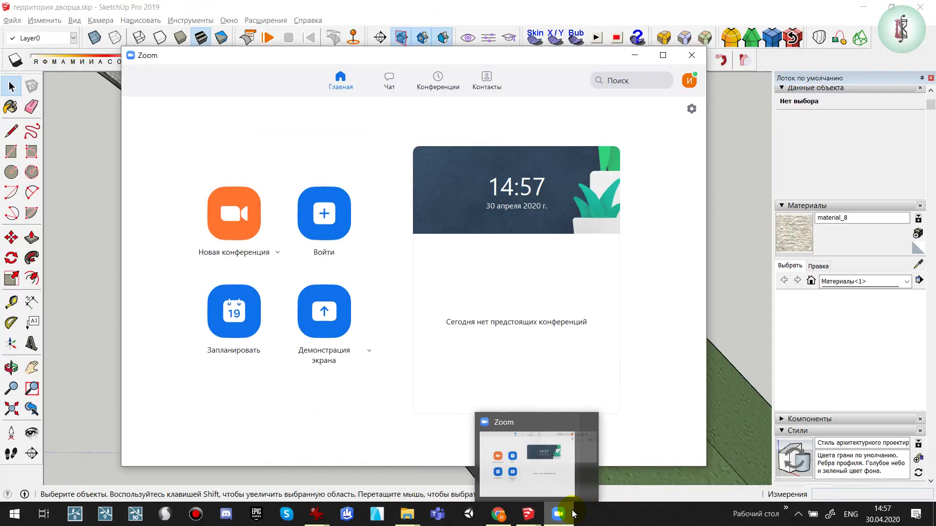
left_click(499, 515)
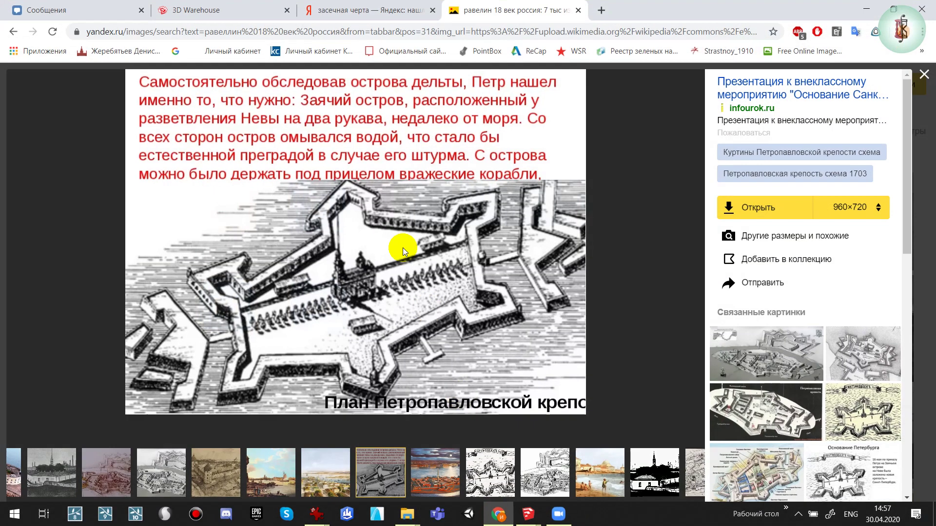
Launch the Zoom app from the meeting link in the VK messages chat
left_click(87, 9)
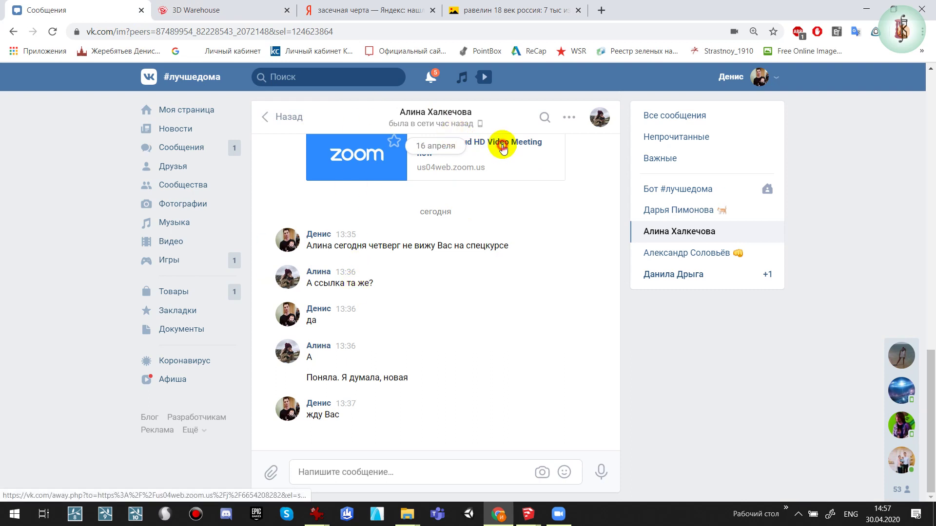
left_click(502, 146)
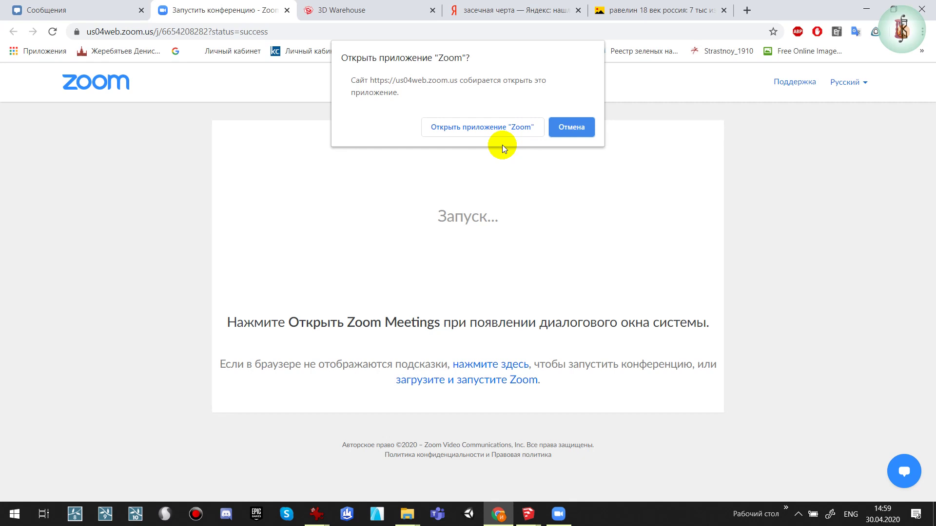
left_click(501, 129)
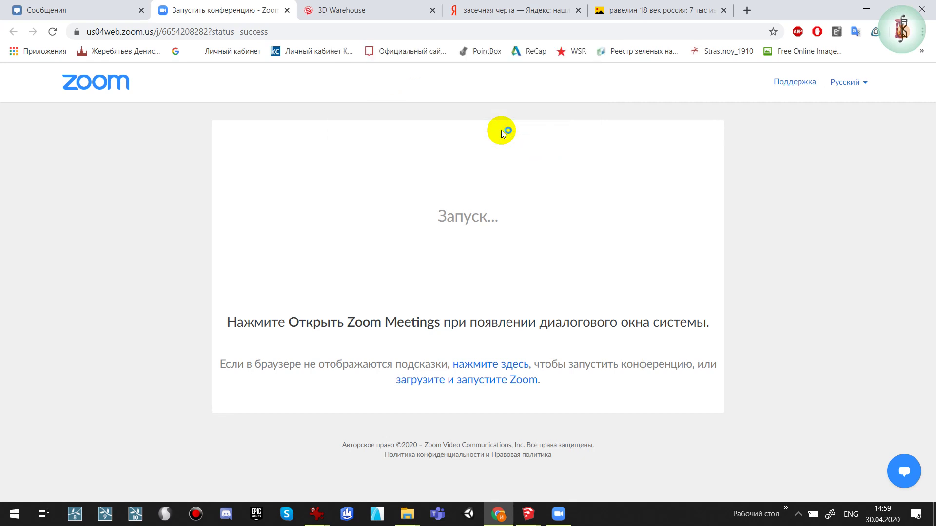
Close the 3D Warehouse, Yandex and ravelin image tabs and bring up the Zoom windows
left_click(356, 10)
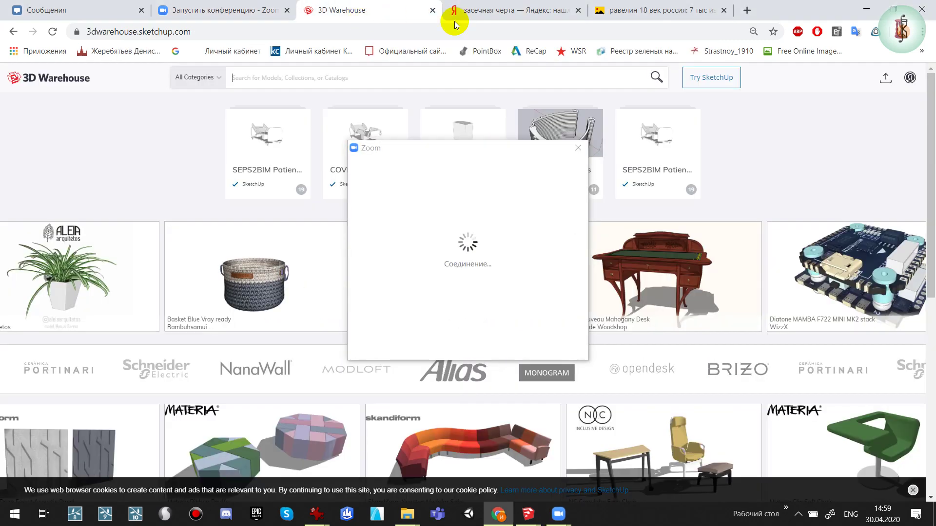
left_click(433, 10)
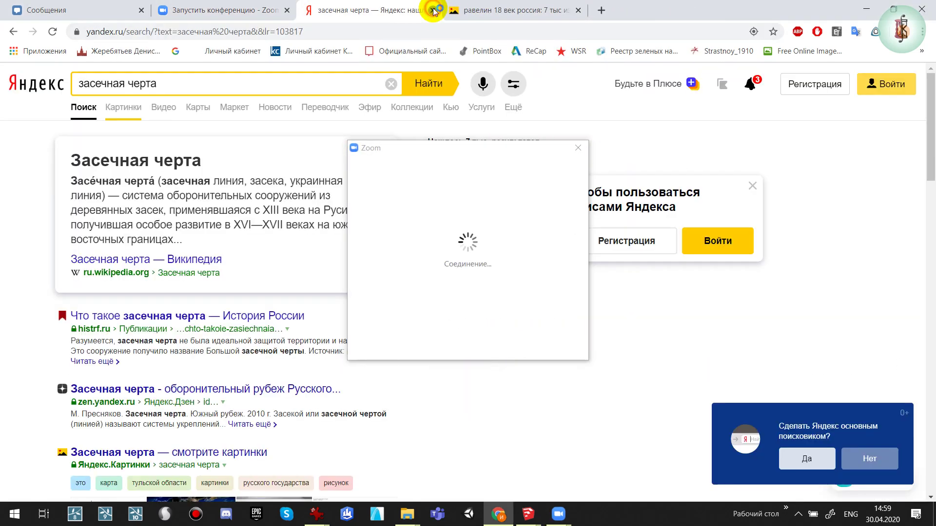
left_click(433, 10)
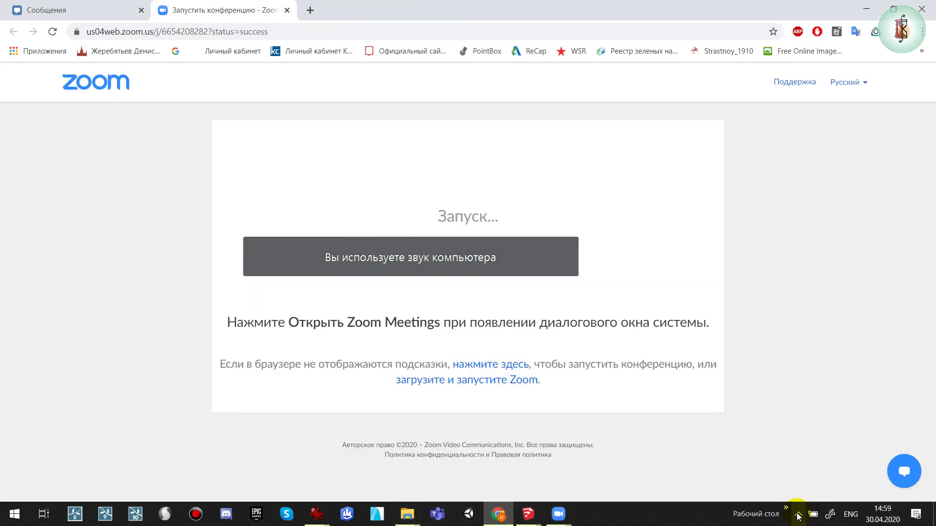
left_click(798, 515)
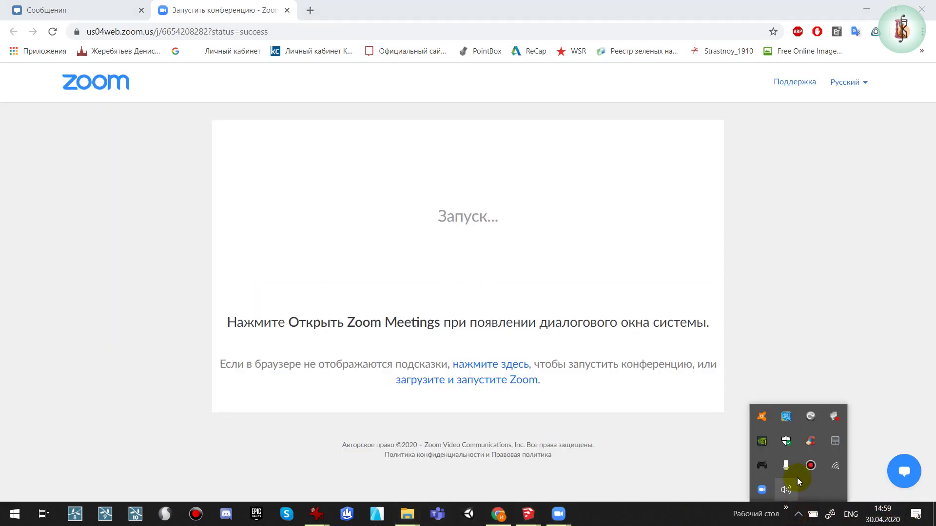
left_click(569, 507)
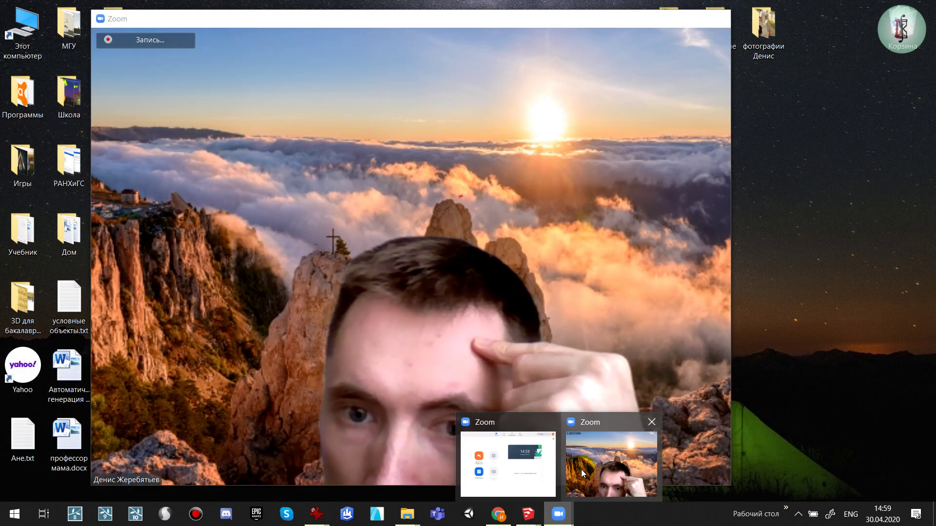
Bring the rejoined Zoom meeting window forward and show its participants list
left_click(581, 469)
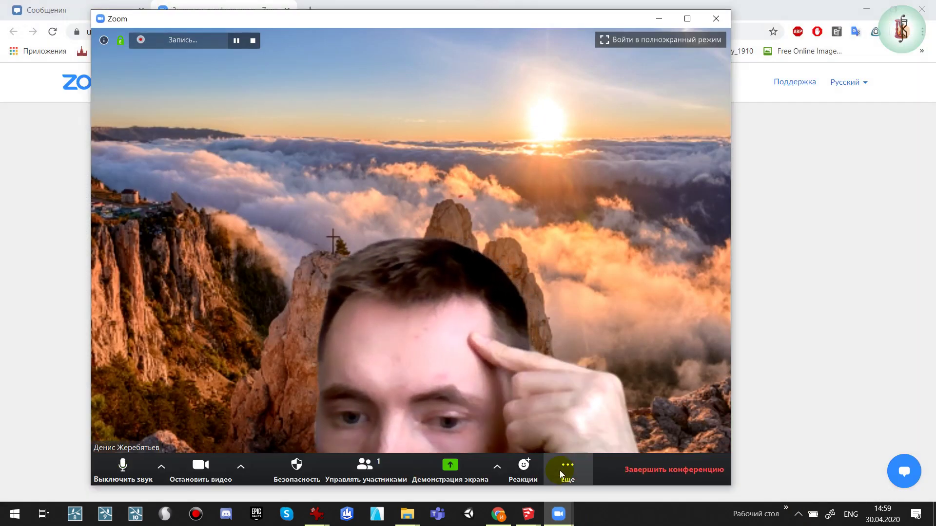
left_click(395, 469)
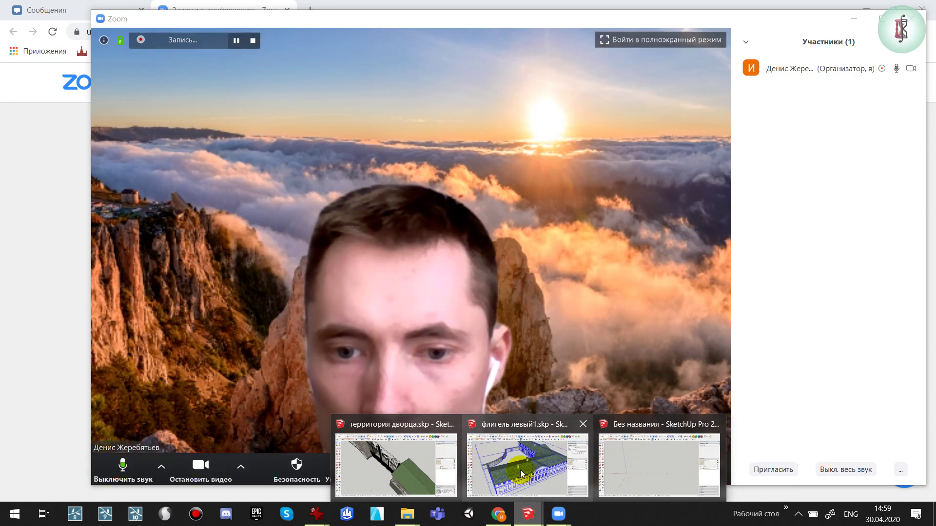
mouse_move(528, 514)
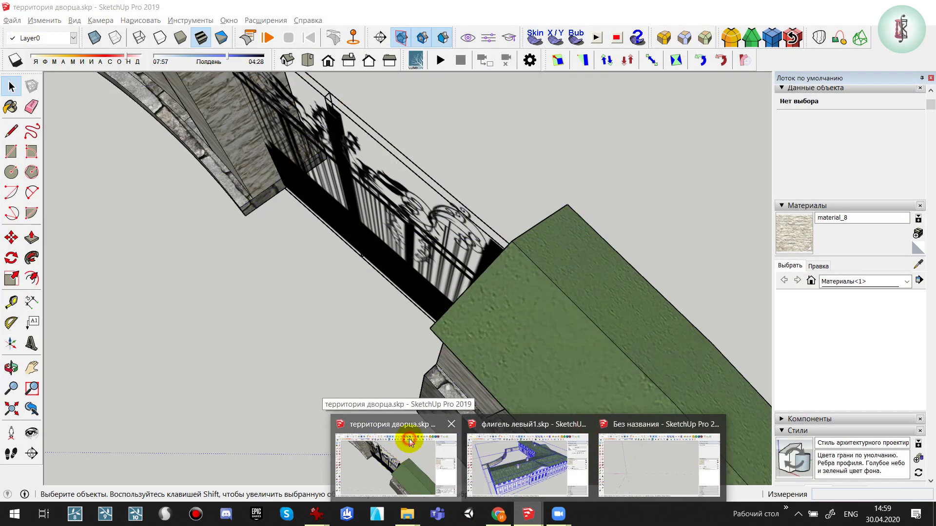
Return to the palace territory model and orbit to view the whole circular wall
left_click(409, 442)
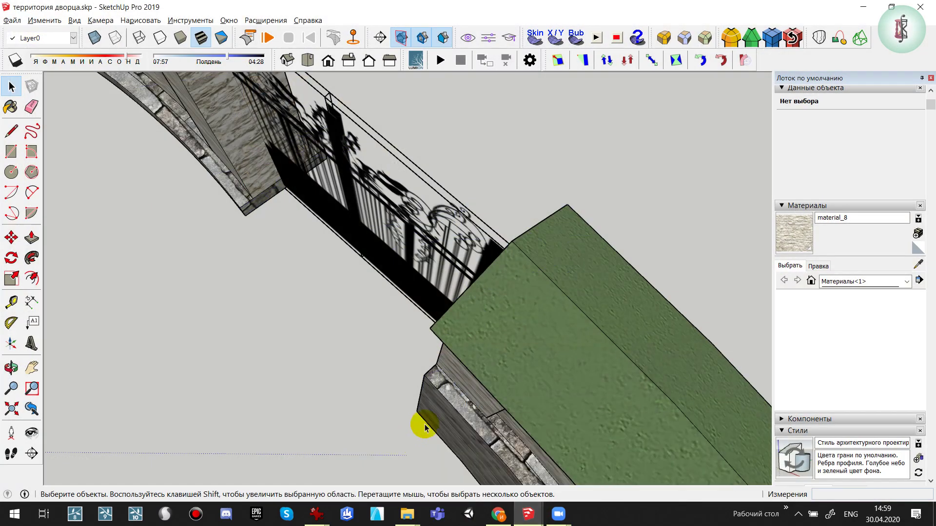
scroll(452, 294, "down", 2)
scroll(452, 294, "down", 2)
mouse_move(452, 294)
middle_mouse_down()
mouse_move(522, 272)
mouse_move(376, 250)
mouse_move(313, 205)
mouse_move(404, 204)
middle_mouse_up()
scroll(404, 204, "down", 3)
scroll(378, 268, "down", 2)
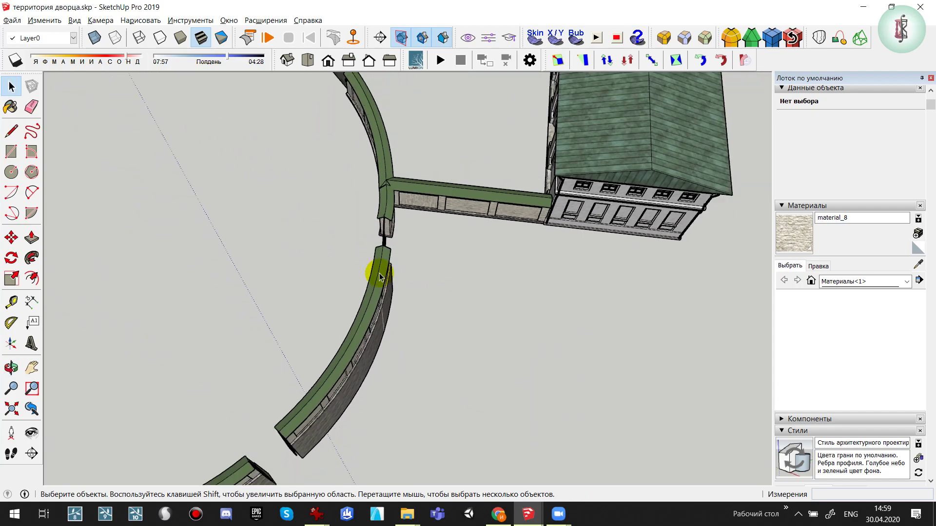
scroll(379, 267, "down", 2)
mouse_move(351, 305)
middle_mouse_down()
mouse_move(539, 340)
mouse_move(428, 282)
mouse_move(323, 277)
mouse_move(317, 314)
mouse_move(276, 292)
mouse_move(396, 378)
mouse_move(266, 284)
mouse_move(391, 334)
mouse_move(595, 337)
middle_mouse_up()
Orbit around the palace front, roof and courtyard, then save the palace territory model
scroll(416, 353, "up", 3)
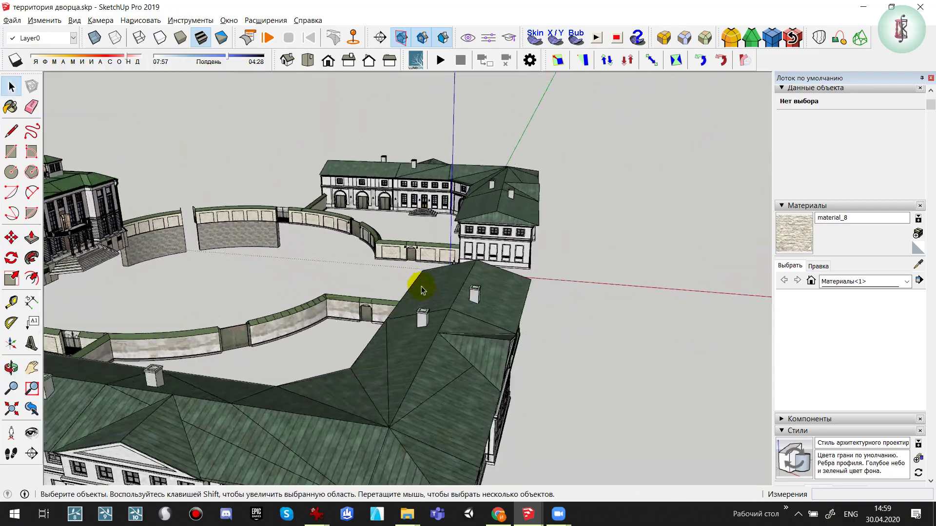
scroll(420, 288, "up", 3)
scroll(425, 251, "up", 3)
scroll(446, 273, "up", 3)
scroll(449, 270, "up", 3)
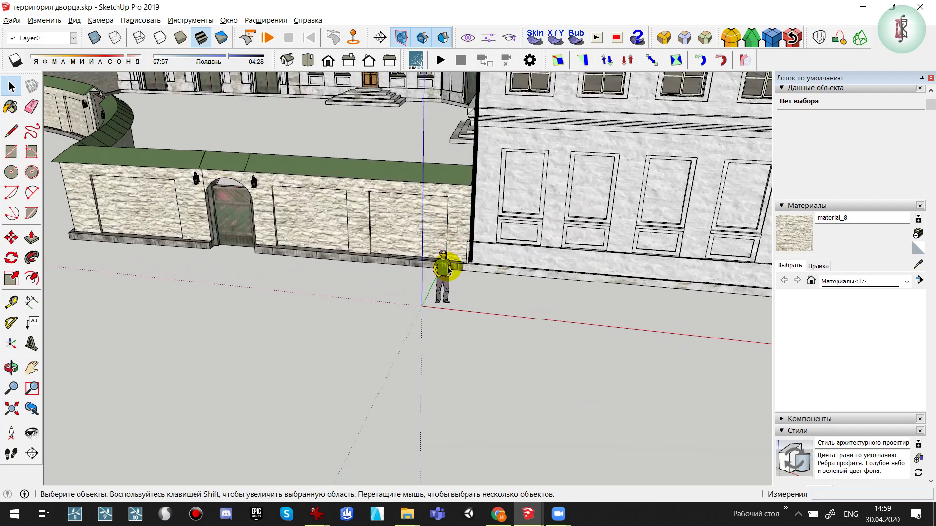
scroll(449, 269, "down", 5)
mouse_move(498, 303)
middle_mouse_down()
mouse_move(236, 361)
mouse_move(236, 328)
mouse_move(618, 336)
middle_mouse_up()
scroll(618, 336, "down", 5)
scroll(560, 372, "down", 2)
scroll(434, 247, "down", 2)
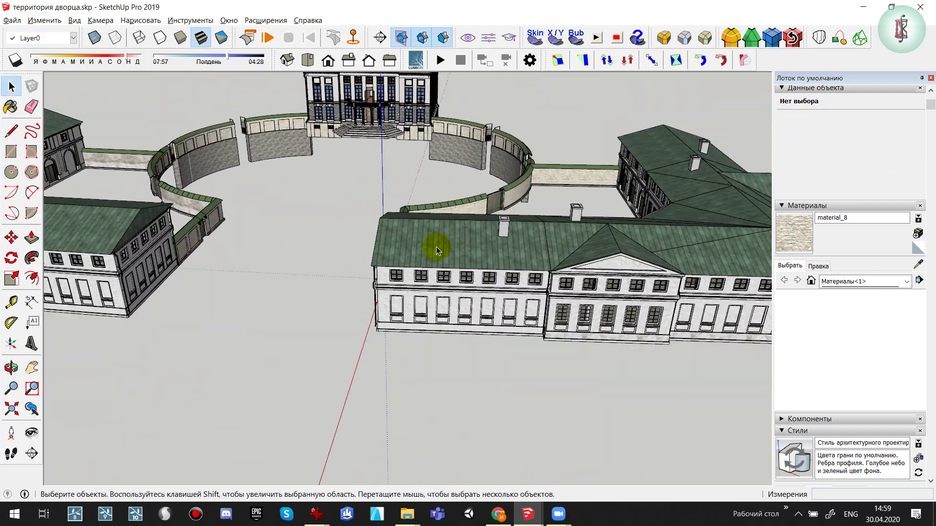
mouse_move(435, 247)
middle_mouse_down()
mouse_move(545, 363)
mouse_move(548, 313)
middle_mouse_up()
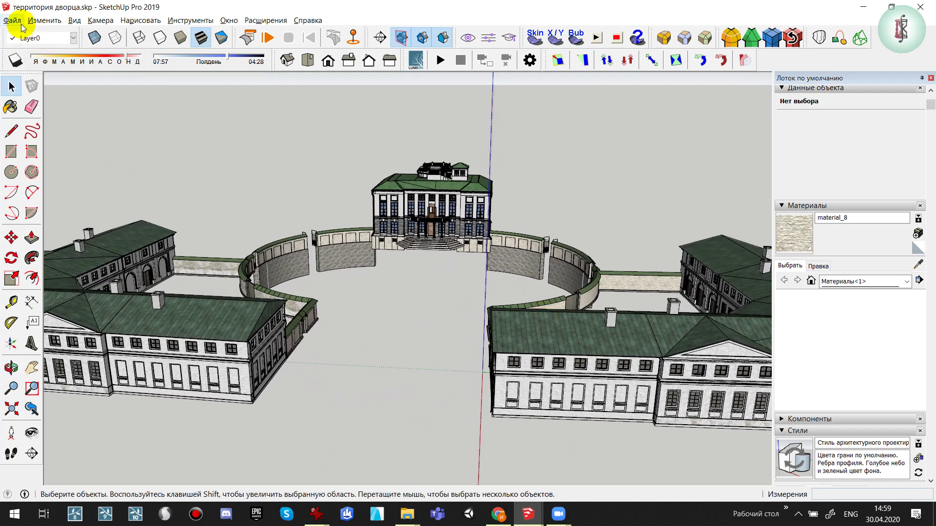
left_click(18, 23)
left_click(22, 69)
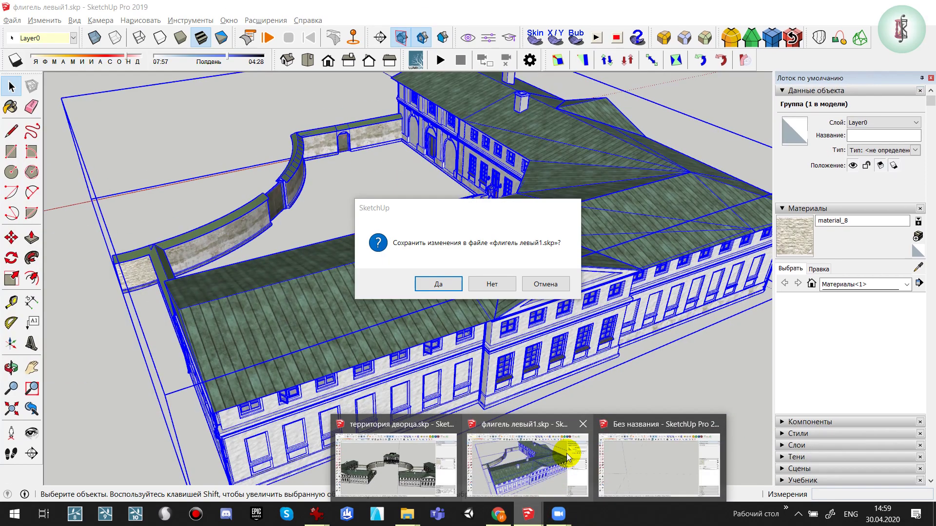
mouse_move(528, 514)
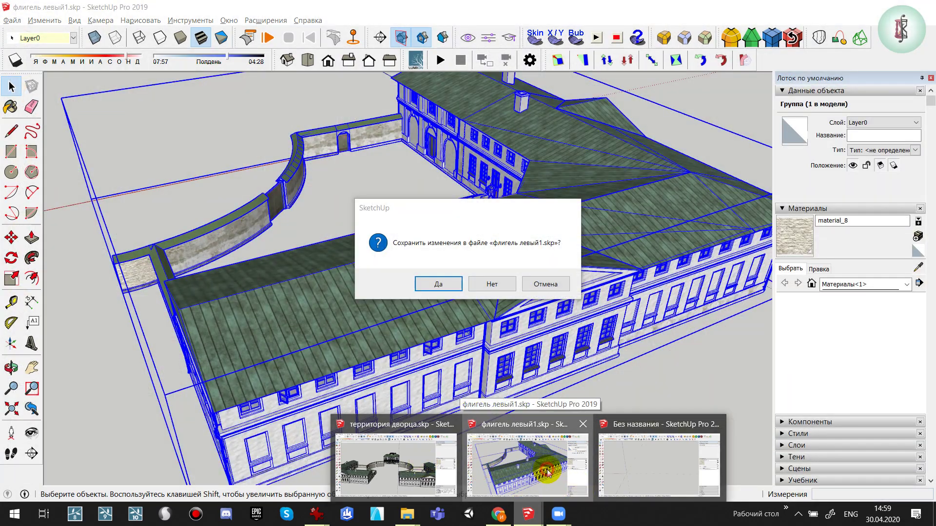
Close флигель левый1.skp and the untitled Без названия model, answering Нет to saving
left_click(547, 476)
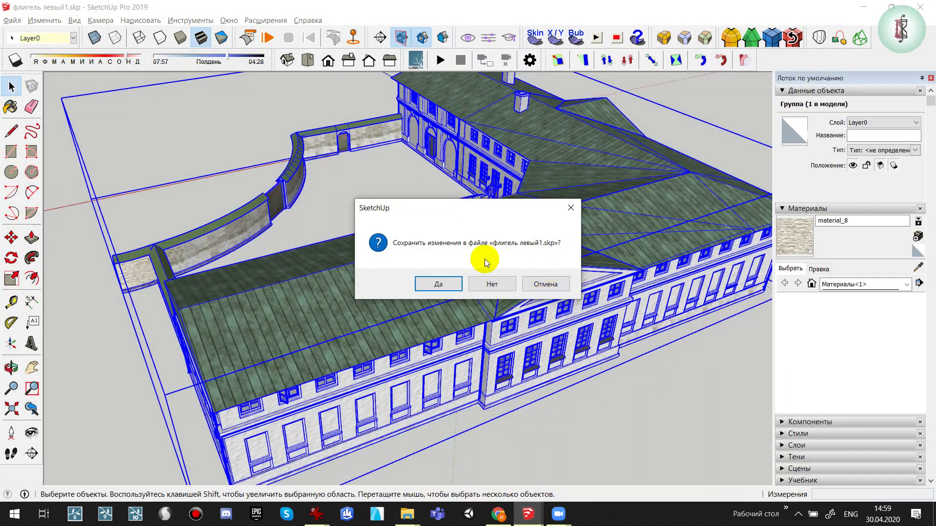
left_click(505, 286)
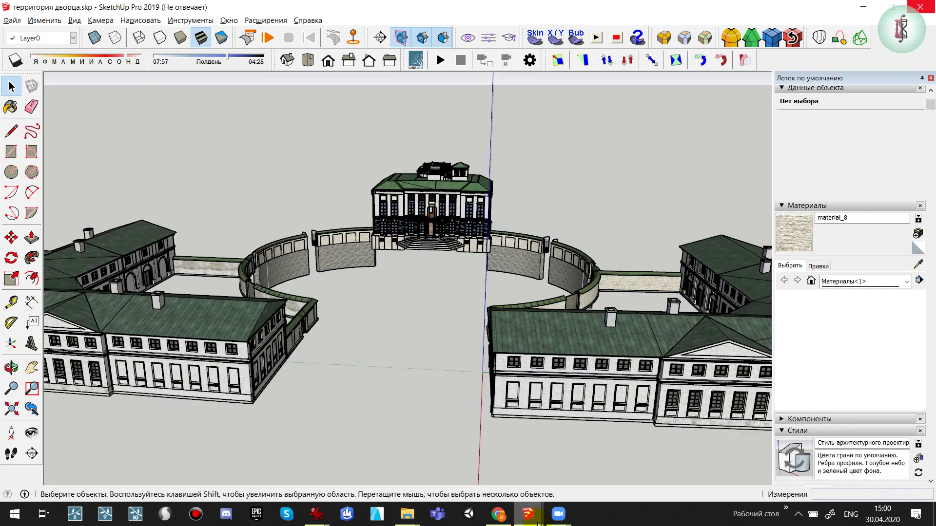
mouse_move(528, 514)
left_click(604, 444)
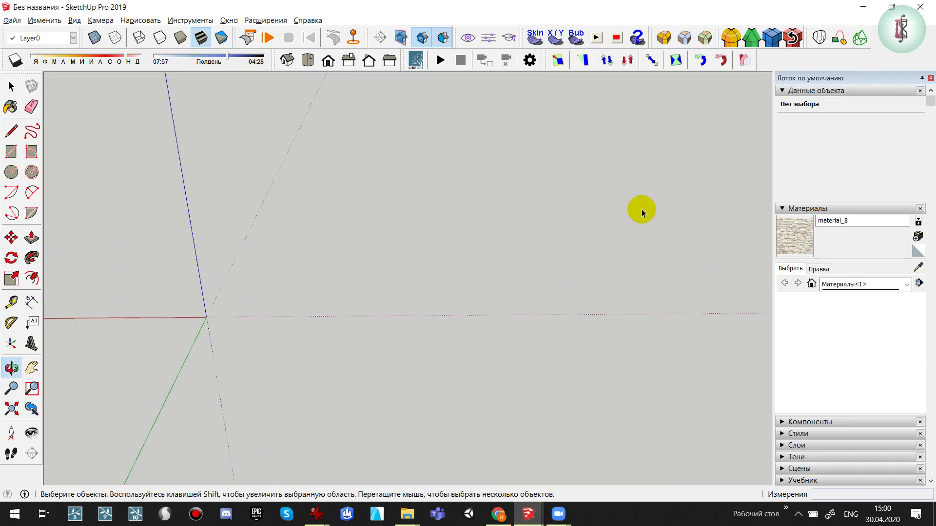
left_click(918, 6)
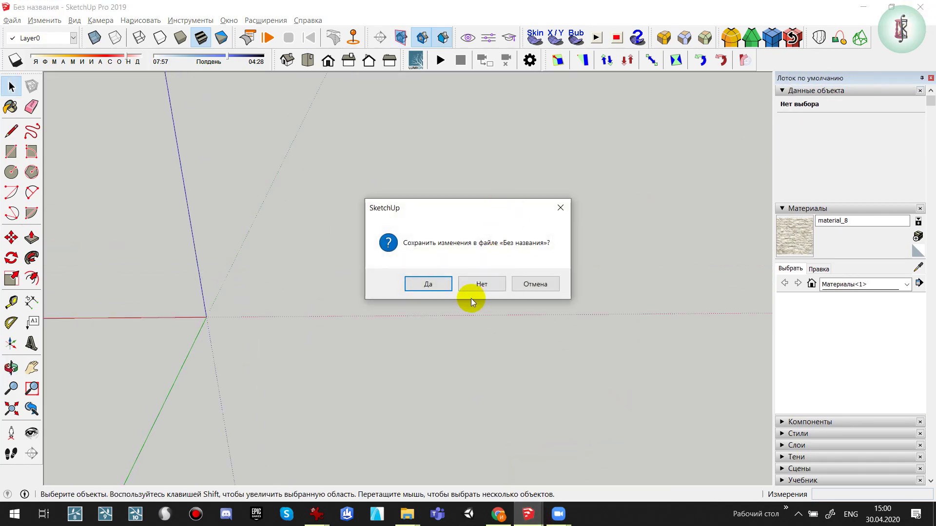
left_click(478, 285)
mouse_move(557, 513)
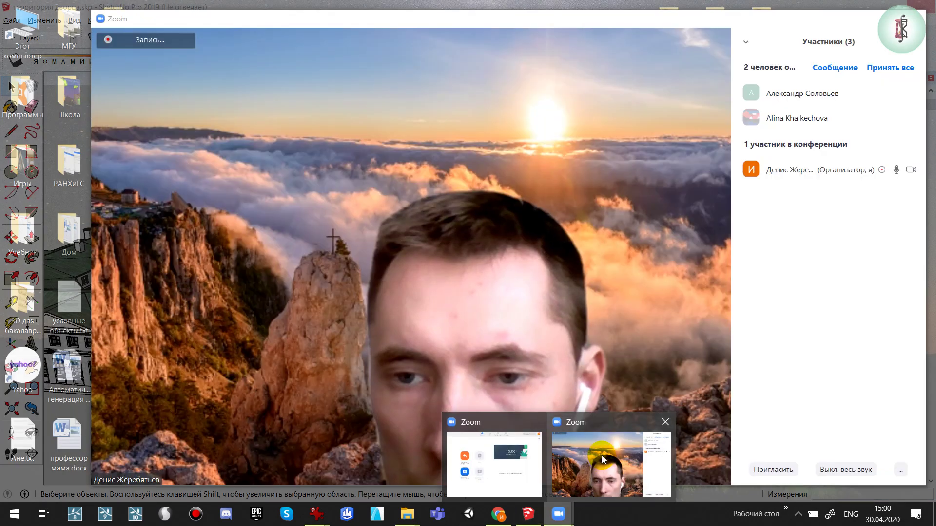
Admit both waiting participants and check the screen recorder window
left_click(847, 94)
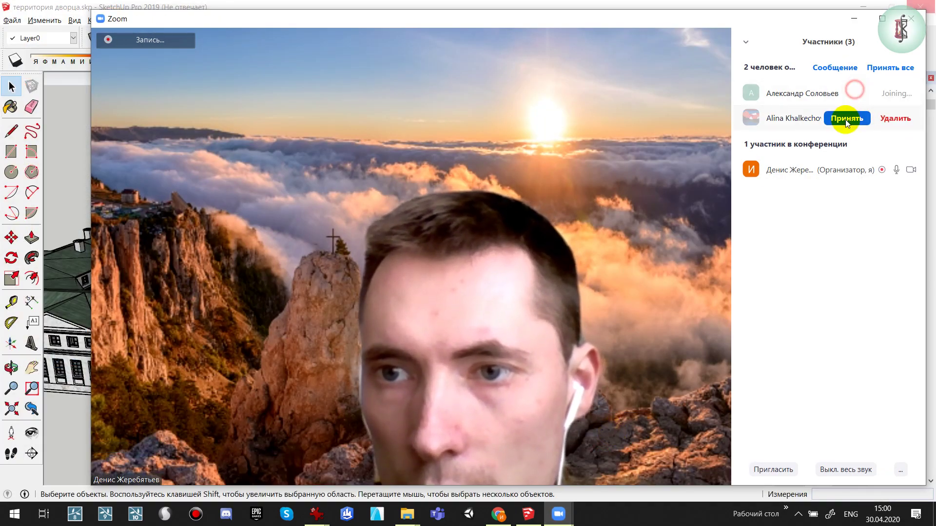
left_click(846, 120)
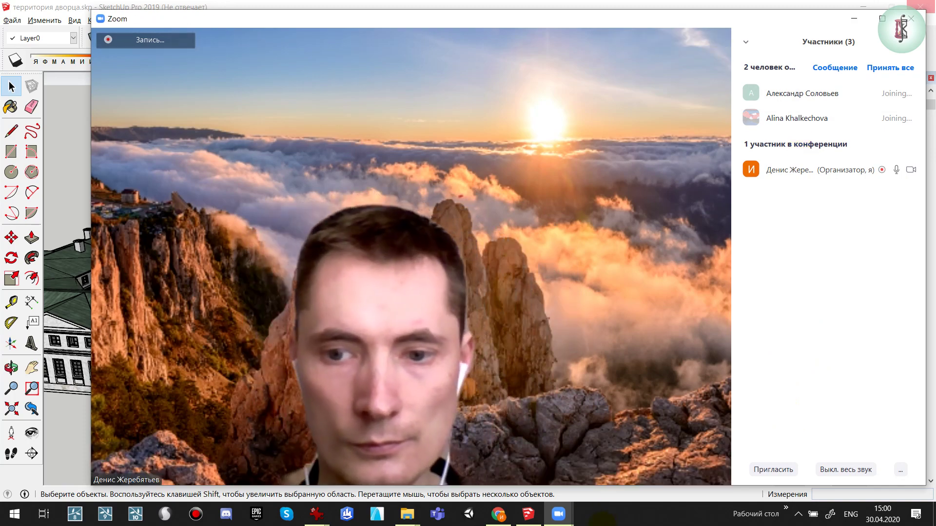
left_click(799, 515)
left_click(811, 466)
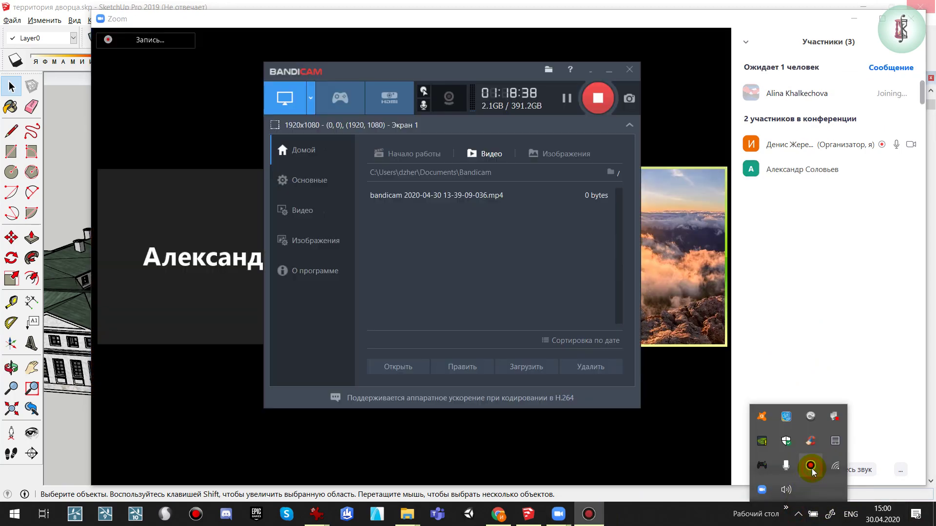
left_click(595, 74)
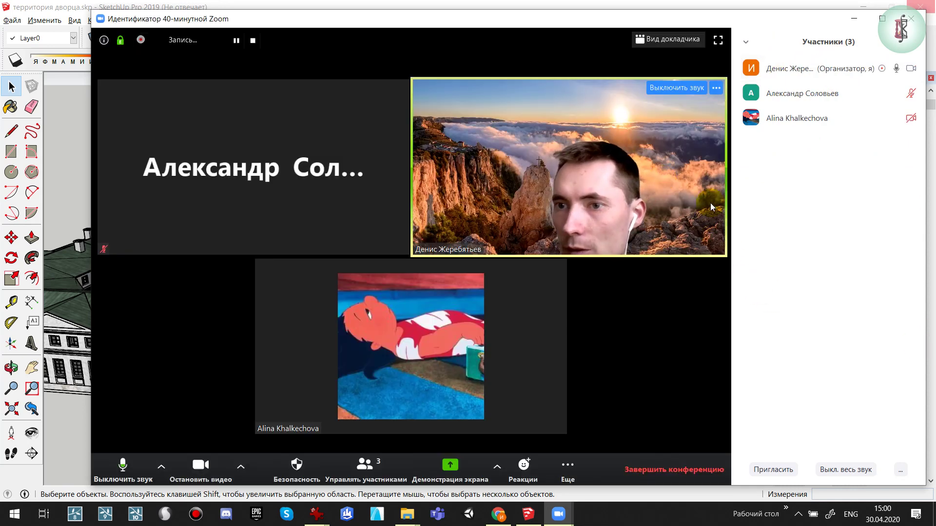
Share the whole screen (Экран) from the Zoom meeting
left_click(860, 18)
left_click(563, 301)
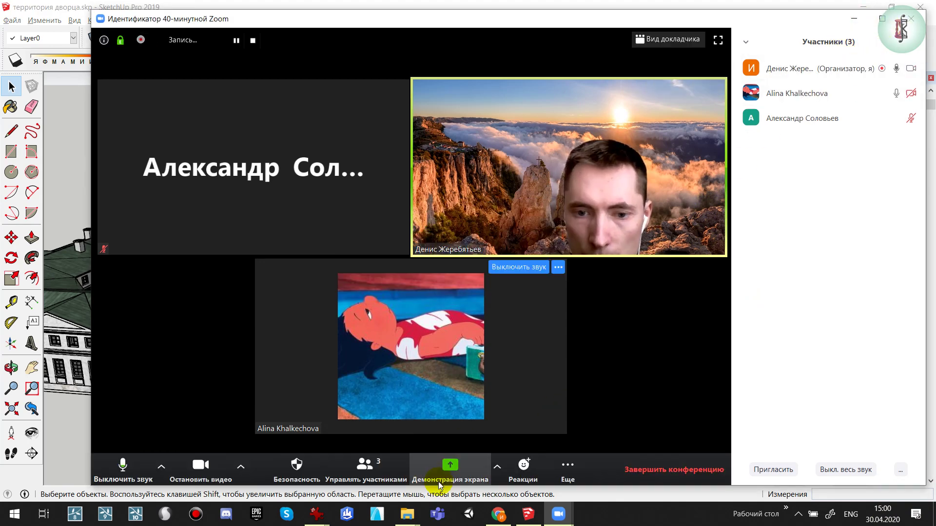
left_click(450, 468)
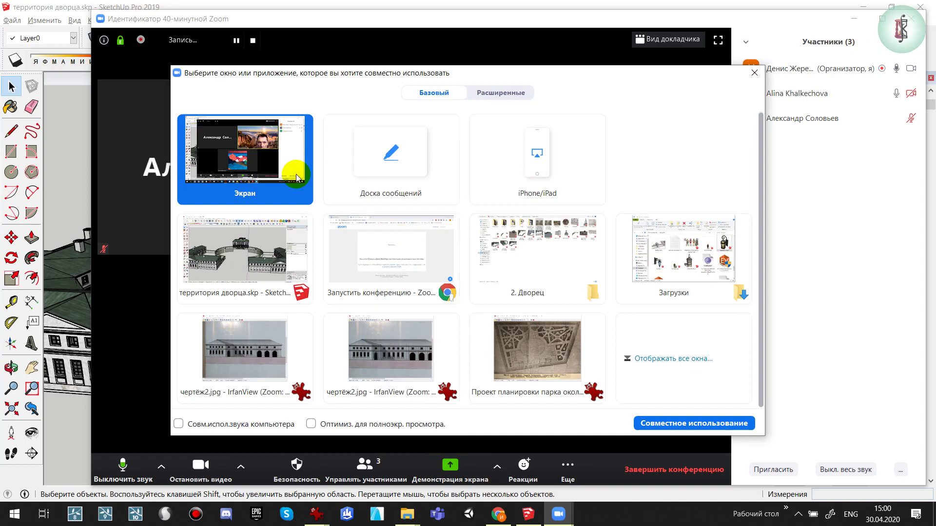
left_click(639, 422)
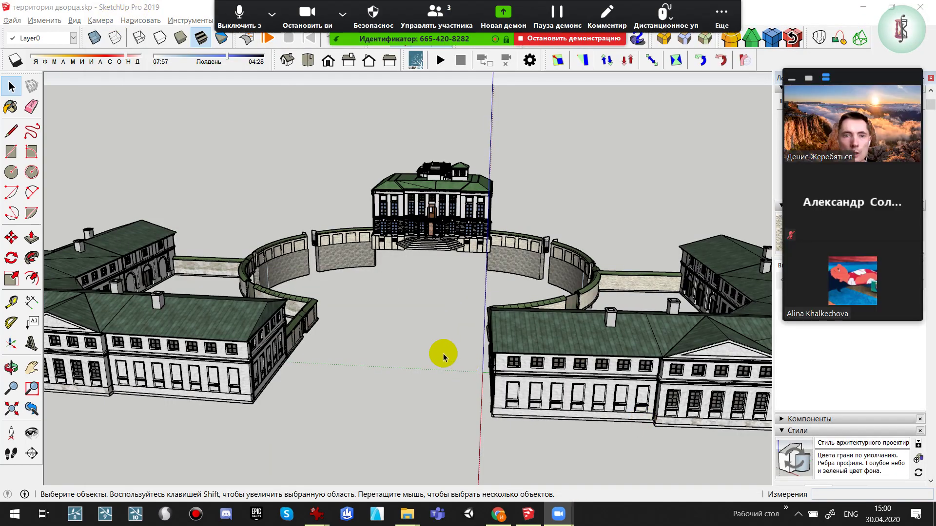
Collapse the Данные объекта, Стили and Материалы tray panels and move the Zoom overlays aside
mouse_move(489, 341)
middle_mouse_down()
mouse_move(451, 356)
mouse_move(454, 430)
mouse_move(259, 370)
mouse_move(477, 345)
mouse_move(345, 324)
mouse_move(658, 331)
mouse_move(619, 323)
mouse_move(591, 355)
mouse_move(760, 273)
middle_mouse_up()
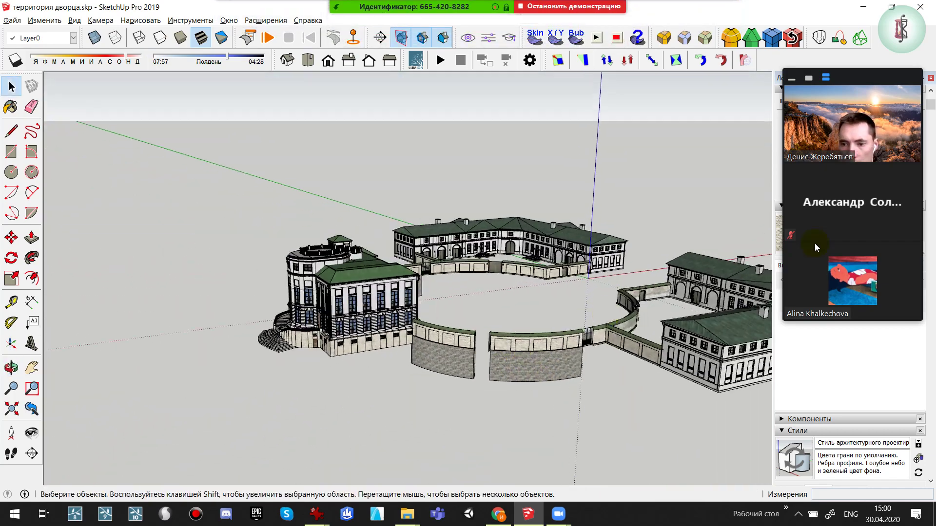
left_click(789, 79)
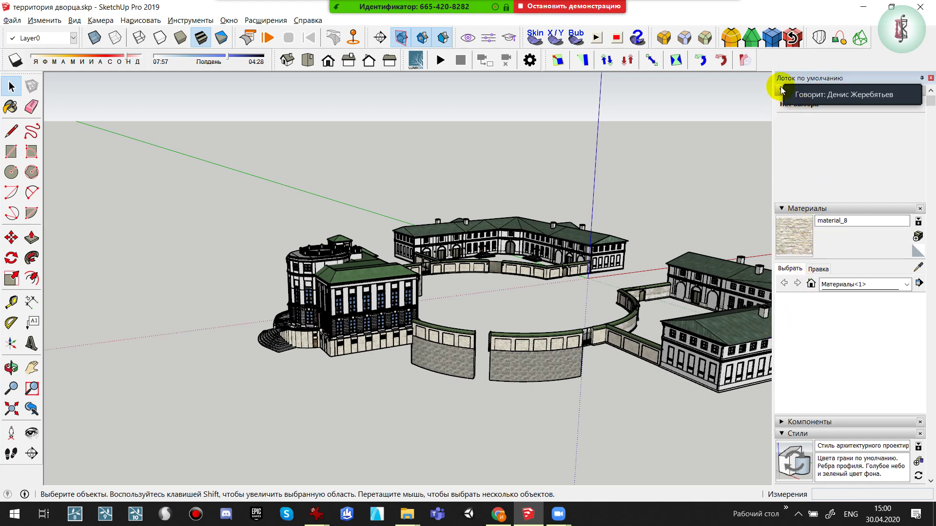
left_click(782, 90)
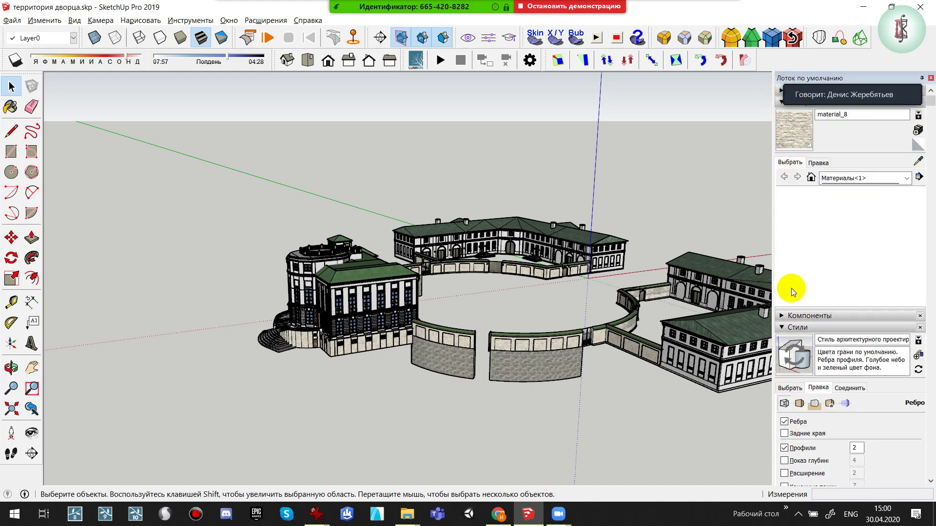
left_click(785, 330)
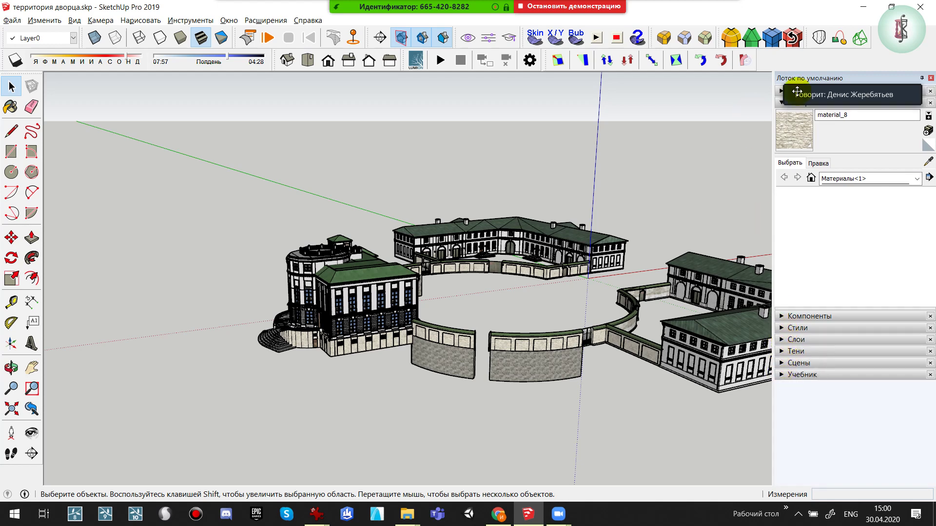
left_click_drag(854, 78, 623, 220)
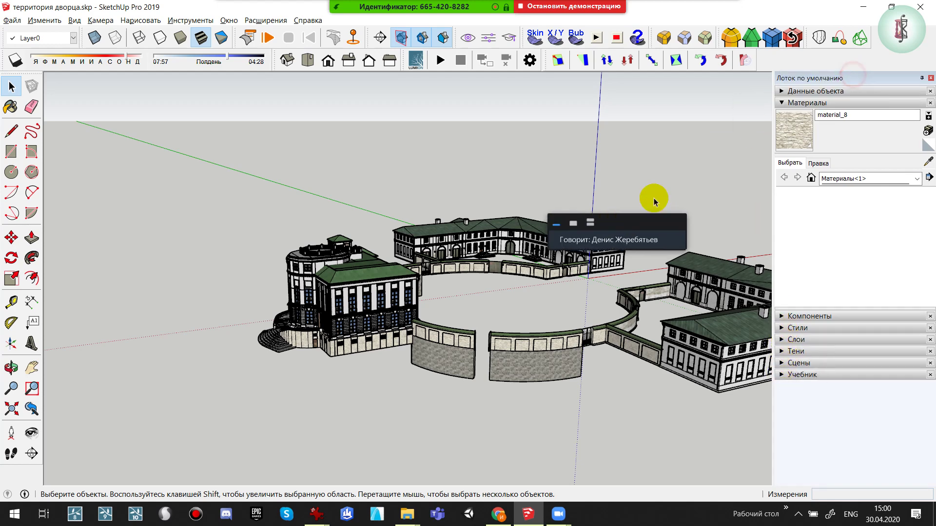
left_click(782, 104)
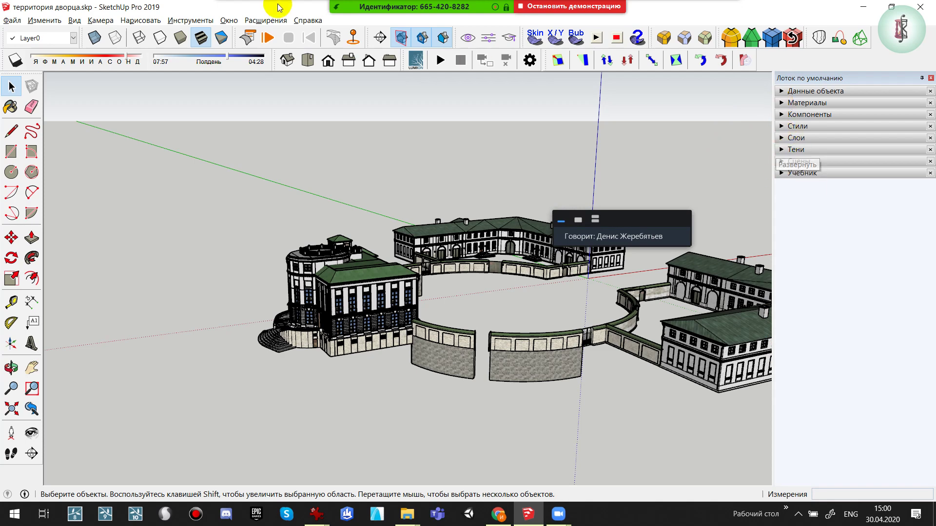
left_click(264, 22)
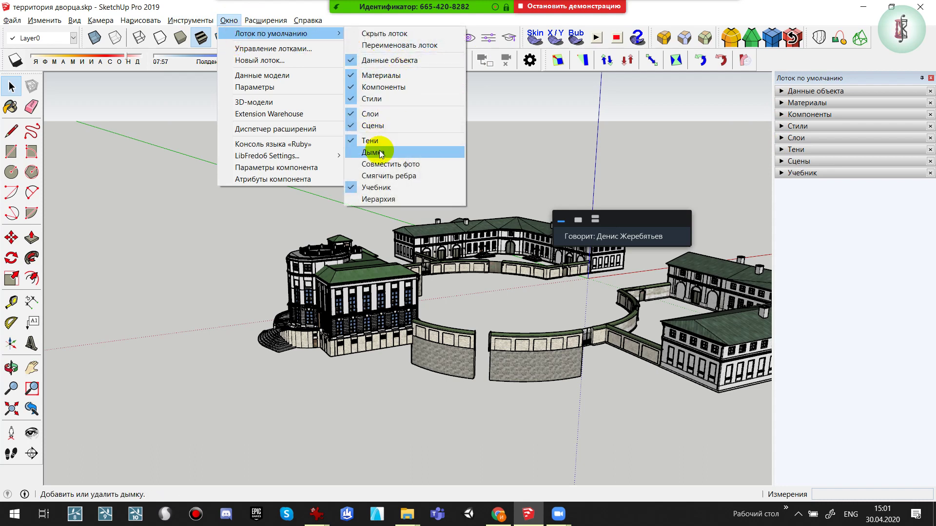
mouse_move(271, 33)
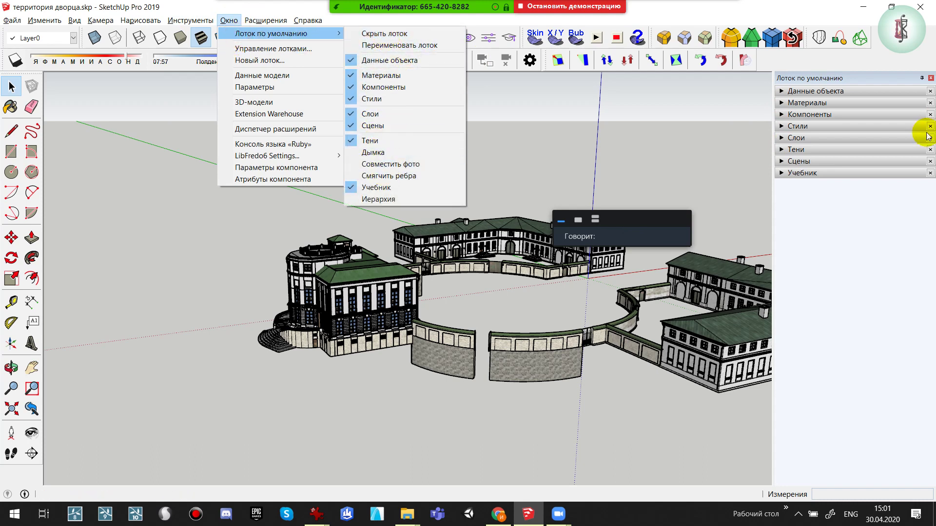
Expand Слои and toggle the План 1772 года layer on, then off again
left_click(782, 138)
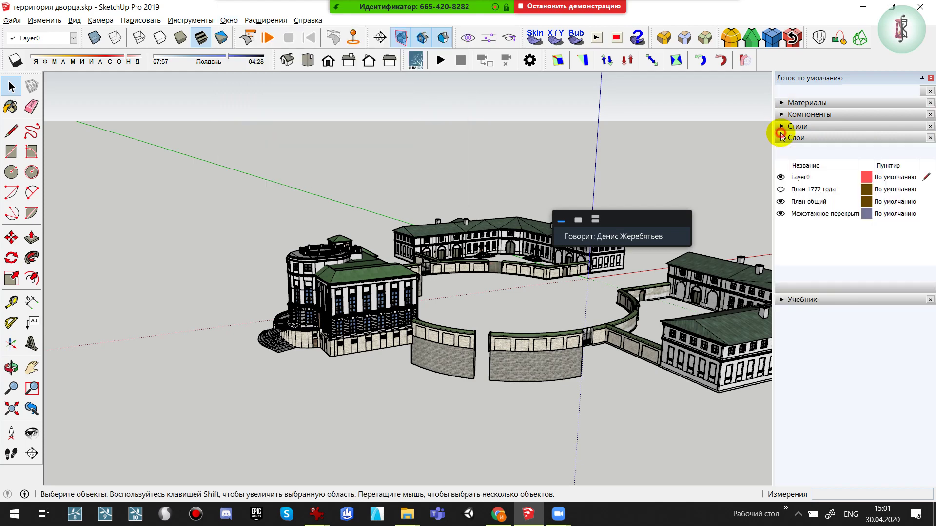
left_click(781, 191)
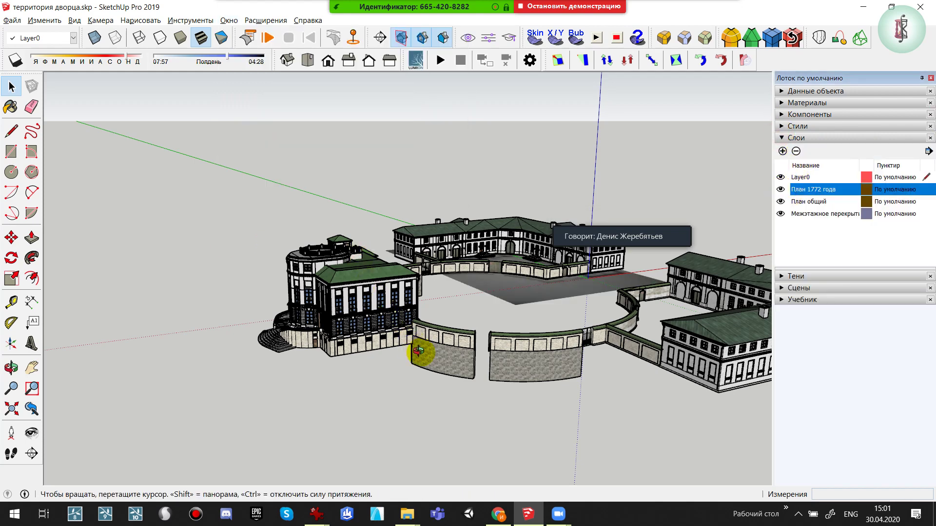
middle_click_drag(416, 347, 784, 226)
left_click(781, 190)
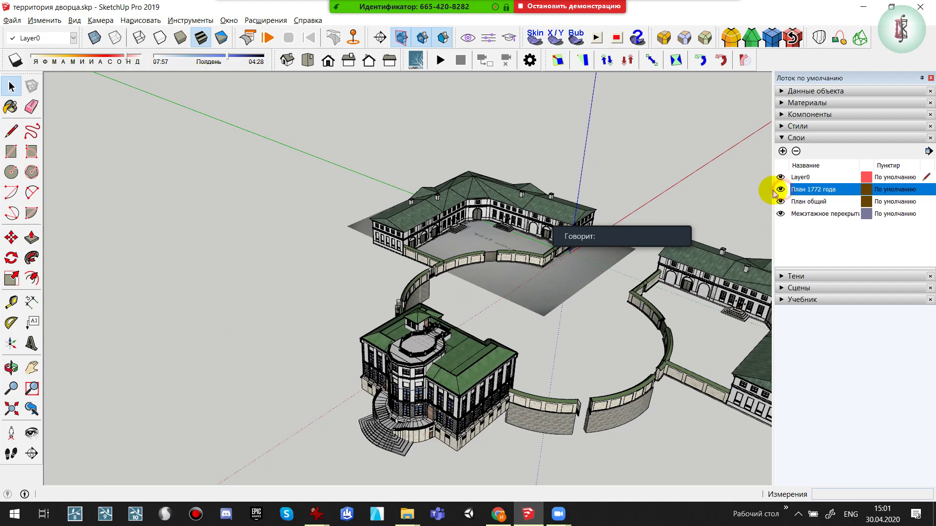
mouse_move(484, 424)
middle_mouse_down()
mouse_move(297, 410)
mouse_move(387, 340)
mouse_move(463, 330)
mouse_move(458, 342)
middle_mouse_up()
scroll(458, 343, "up", 3)
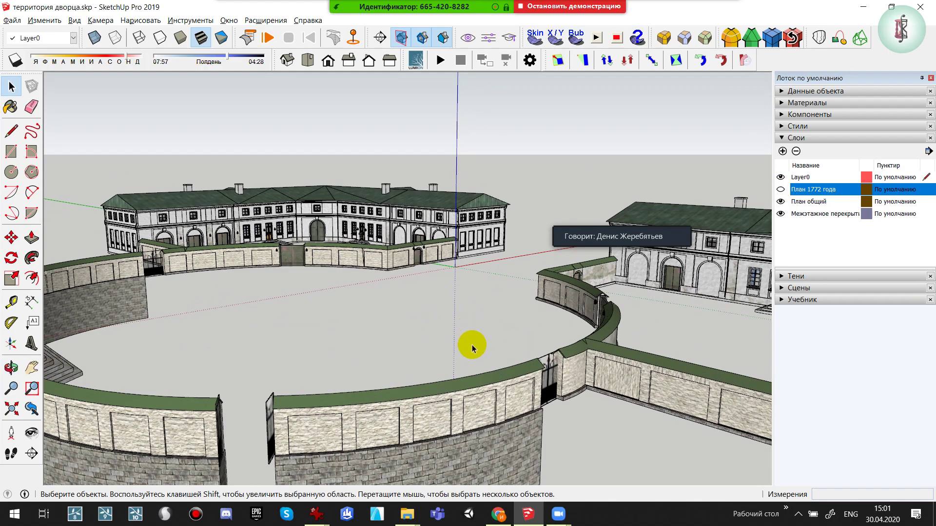
mouse_move(406, 513)
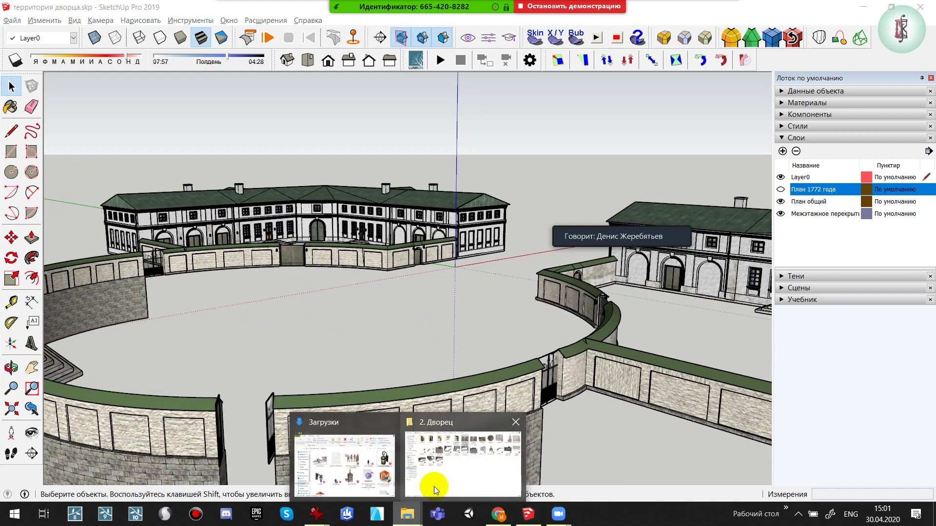
Bring the 2. Дворец folder forward in File Explorer and expand Zoom to the video strip
left_click(434, 486)
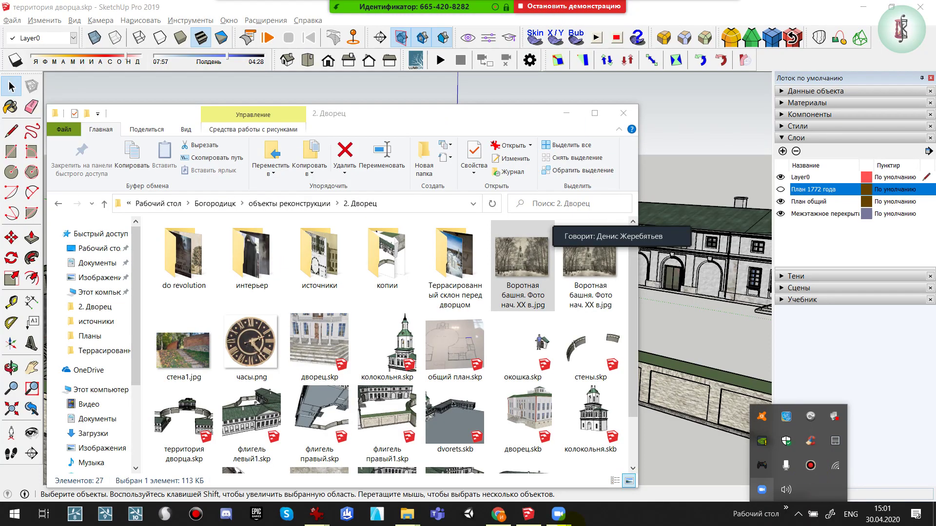
left_click(558, 514)
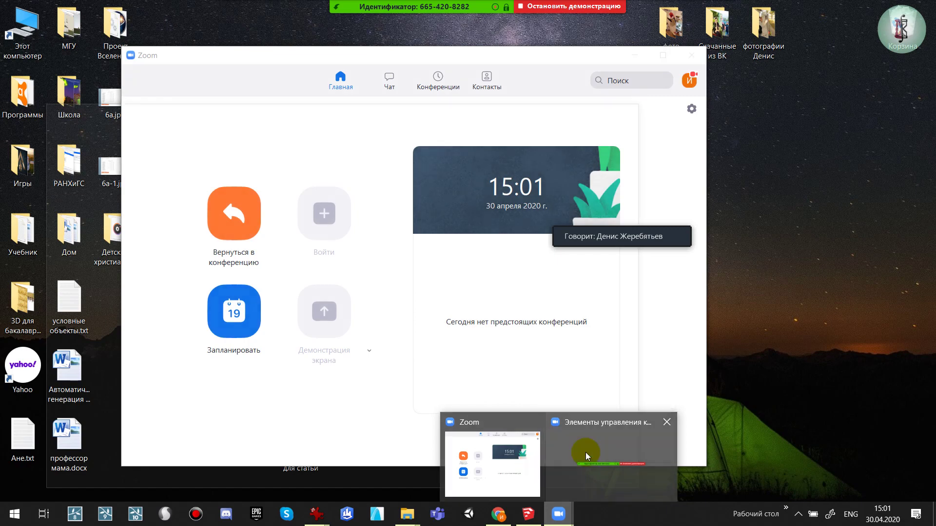
mouse_move(622, 232)
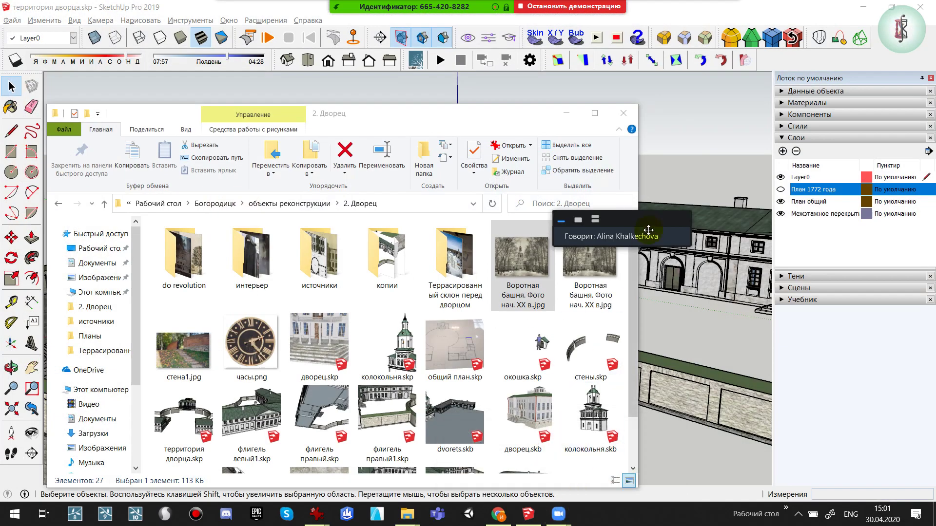
left_click(595, 219)
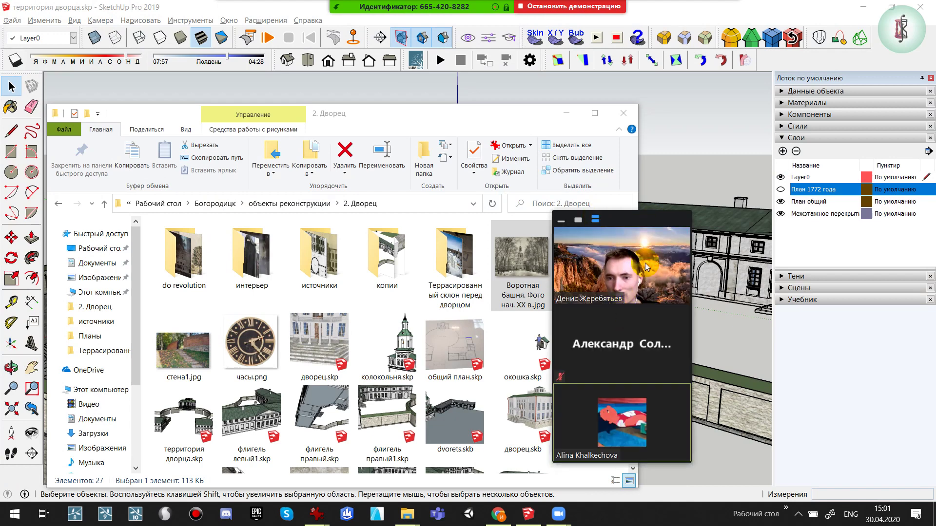